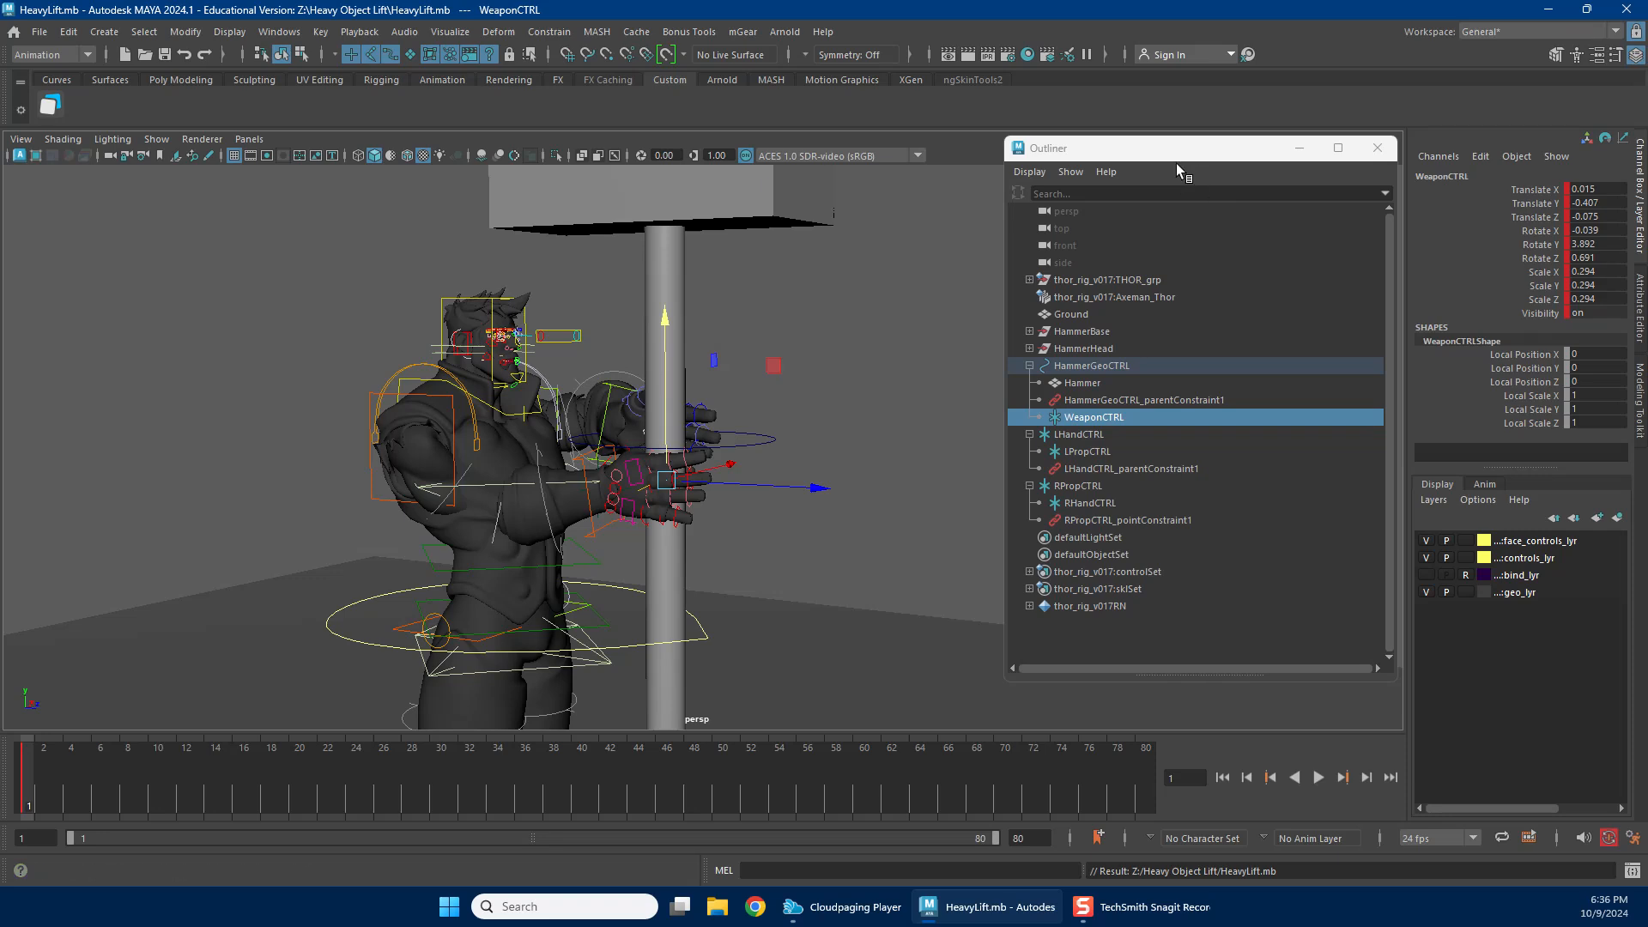
Collapse the RPropCTRL hierarchy and inspect LHandCTRL with its child control and constraint in the Outliner.
drag(1179, 165, 1285, 150)
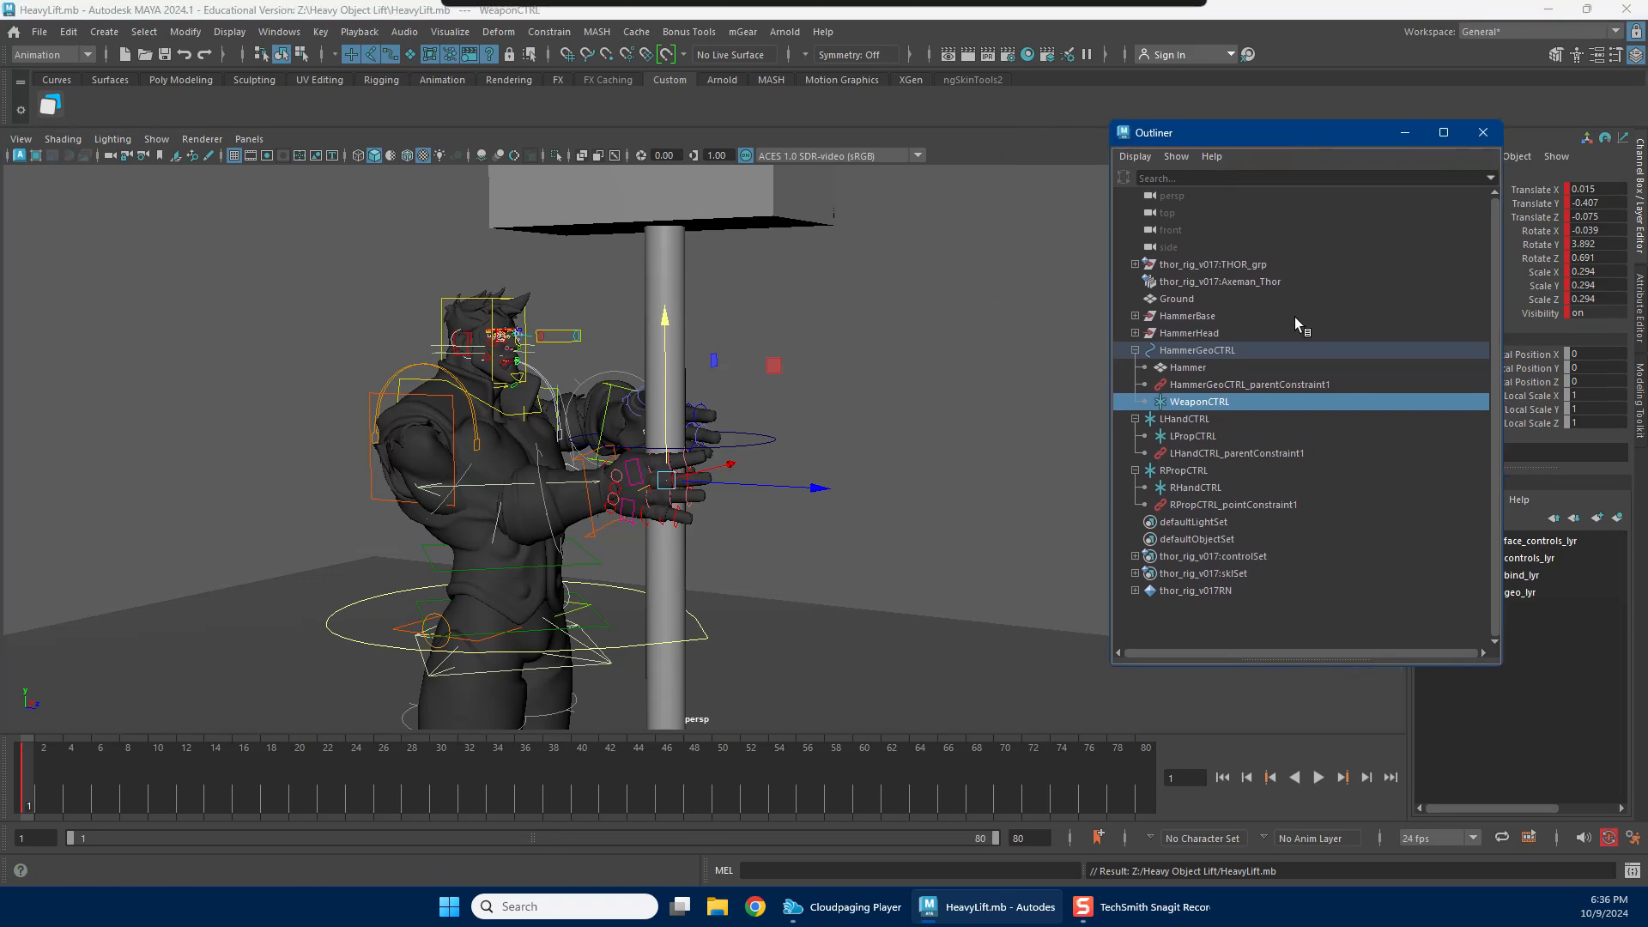
click(1134, 418)
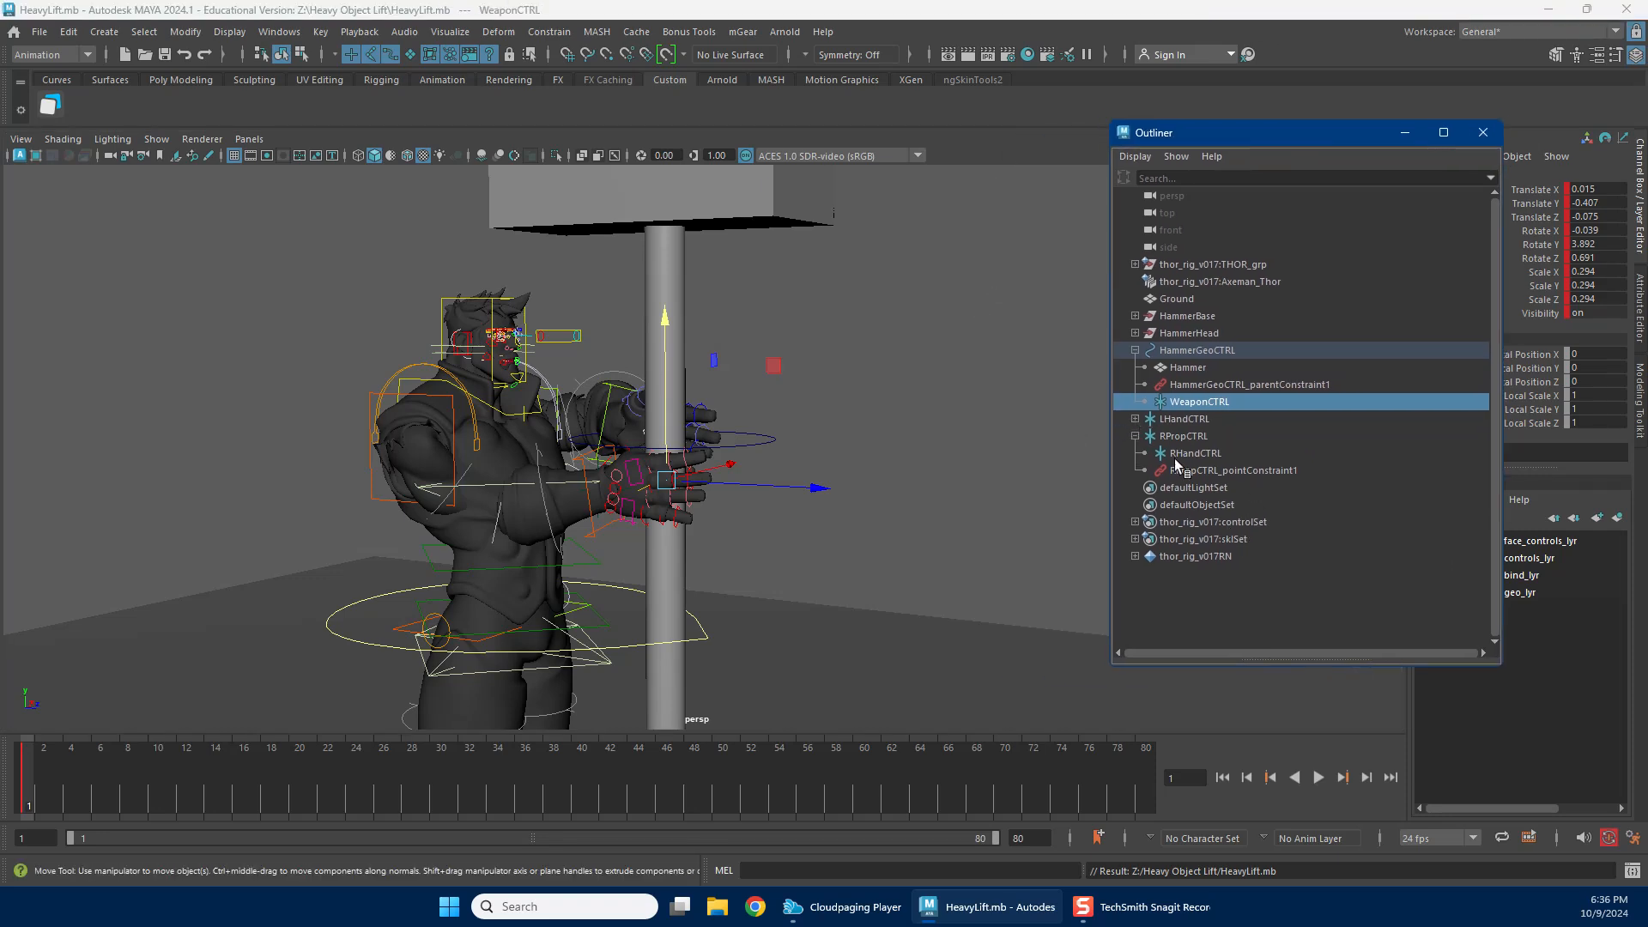
click(1135, 436)
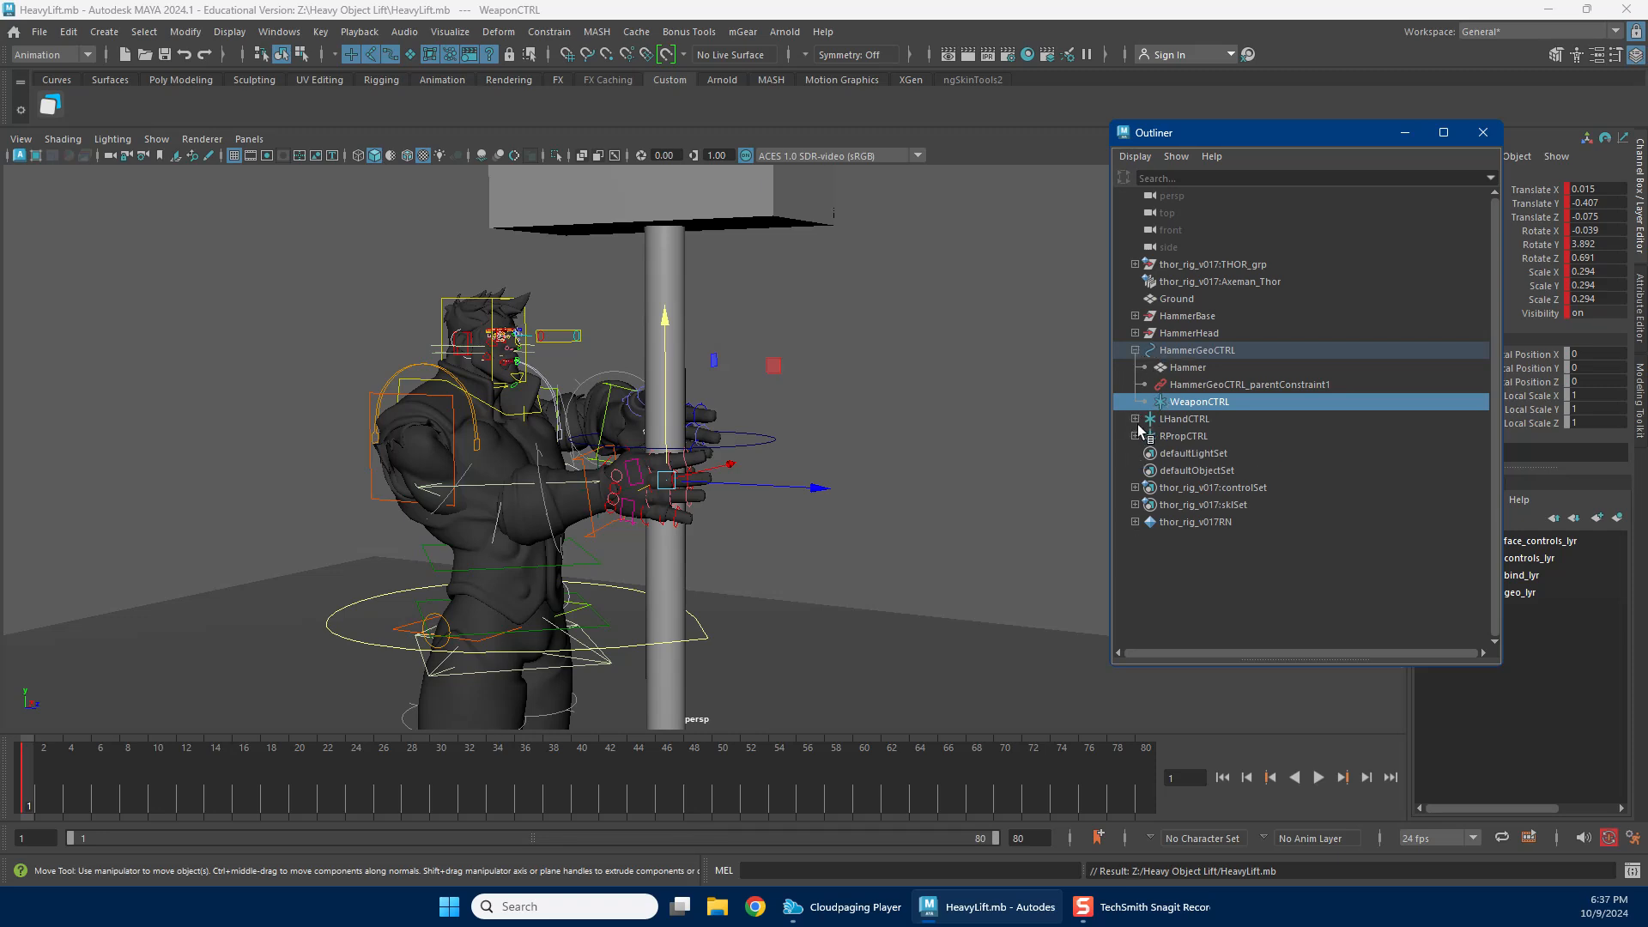
click(1135, 419)
click(1186, 418)
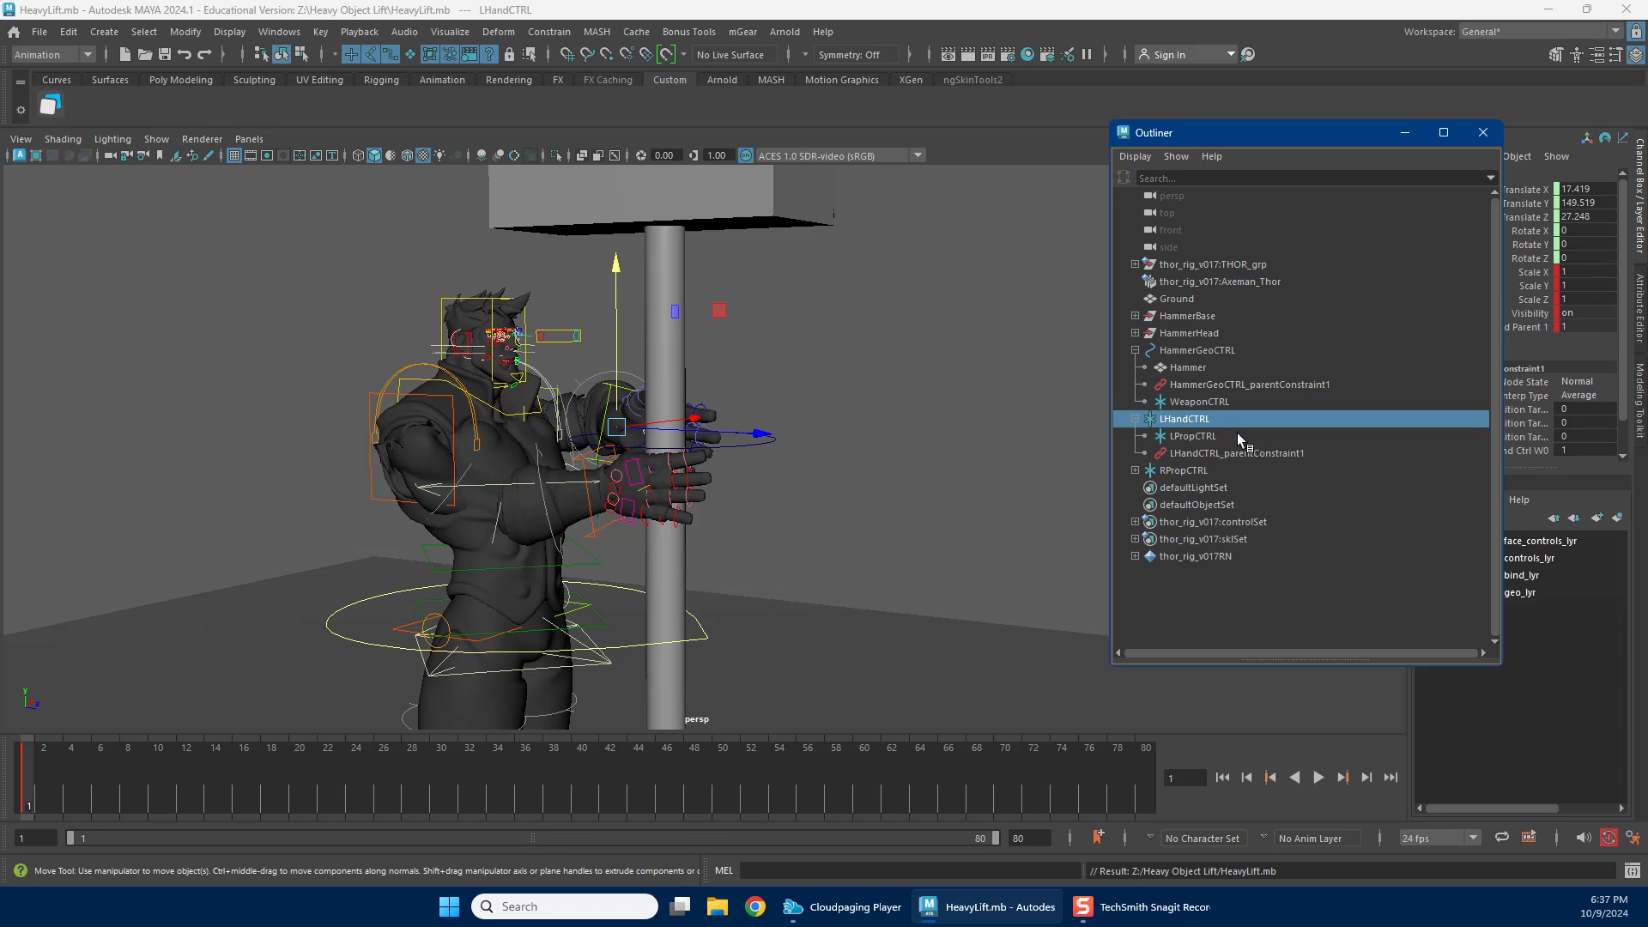
drag(1337, 137, 1226, 158)
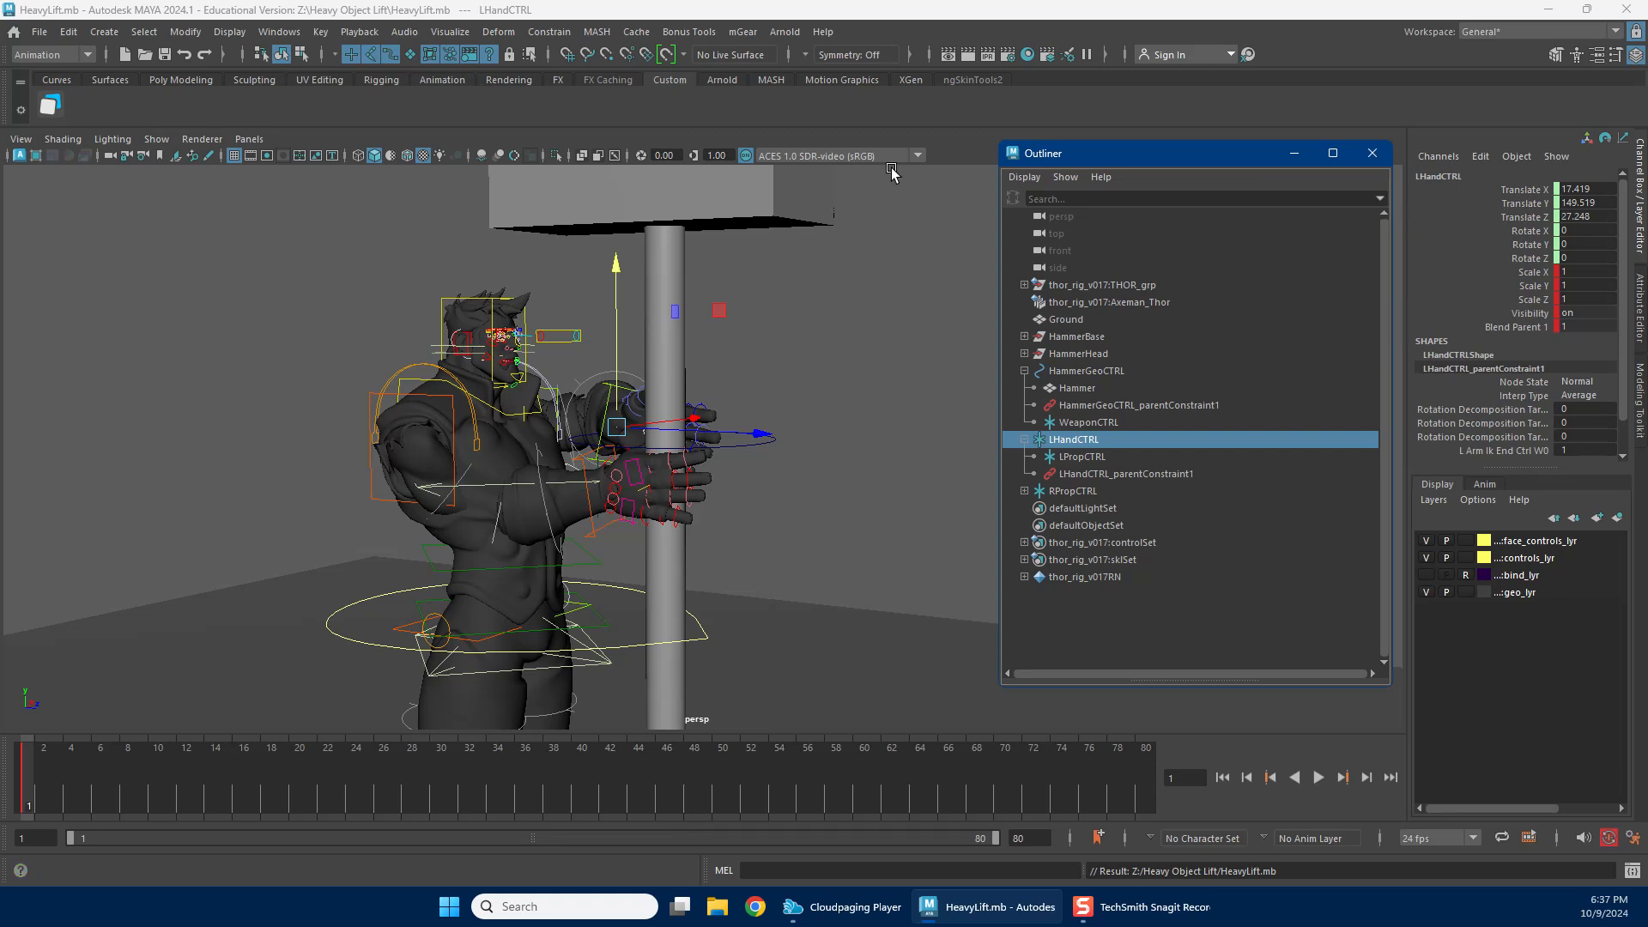
Select all of the character's rig controls together with the hammer controls and key them on frame 1.
scroll(590, 453, down, 5)
scroll(590, 452, up, 3)
scroll(361, 364, down, 5)
drag(360, 364, 727, 596)
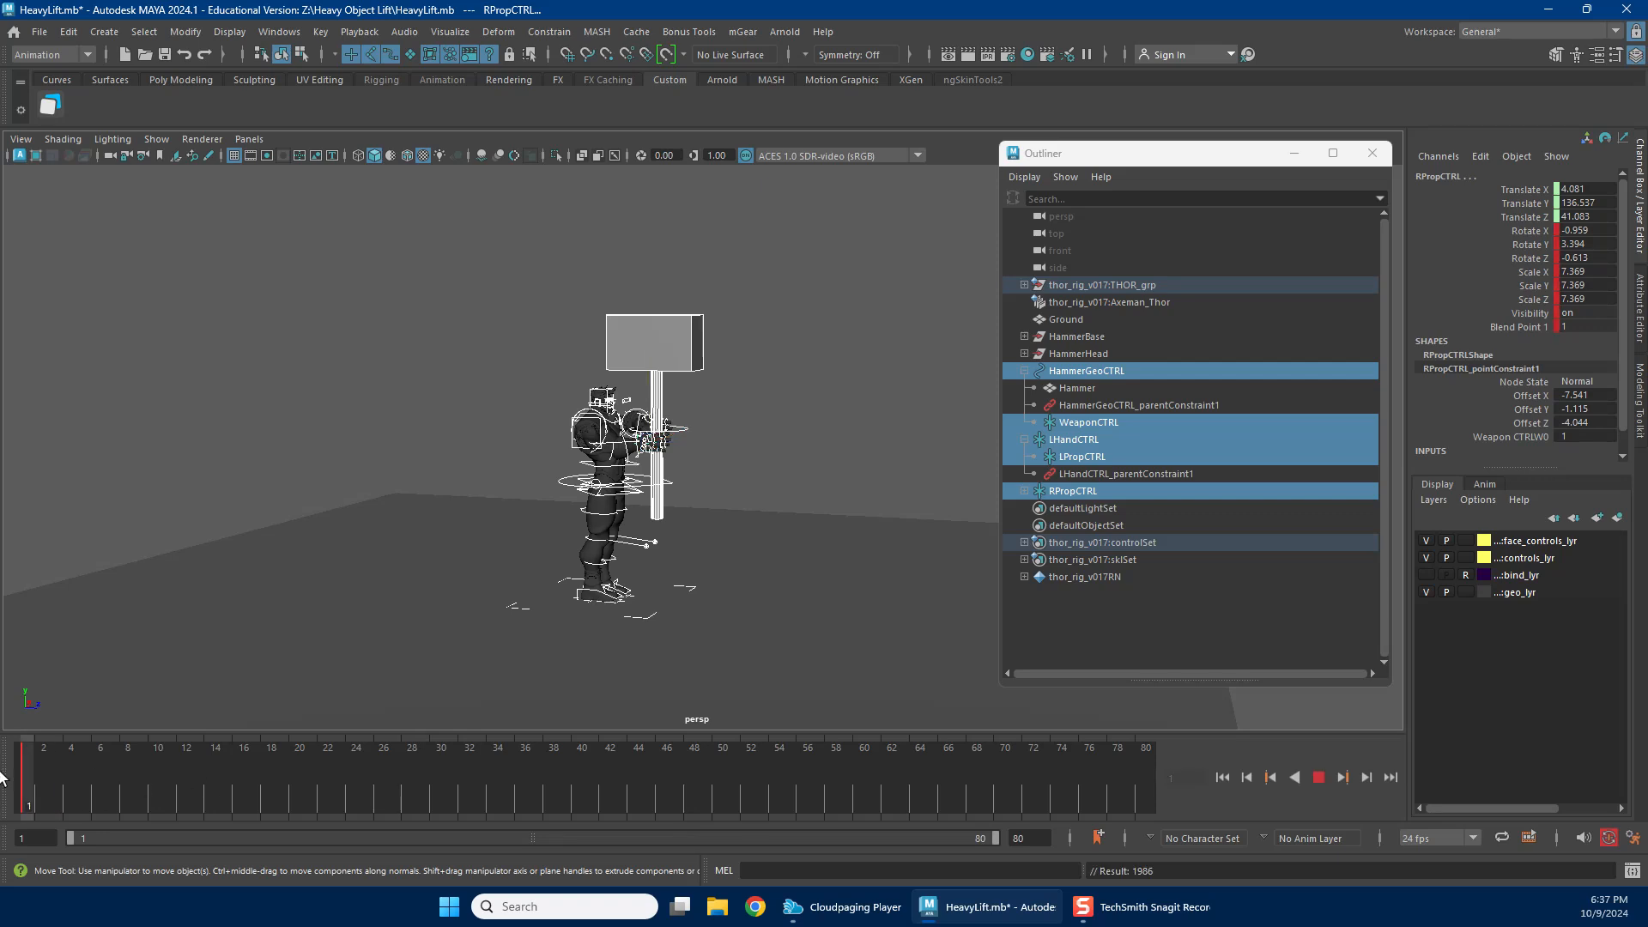
Move the right foot IK control backward behind the body and rotate it into a wide bracing stance.
scroll(712, 451, up, 10)
click(739, 463)
alt+drag(740, 463, 613, 552)
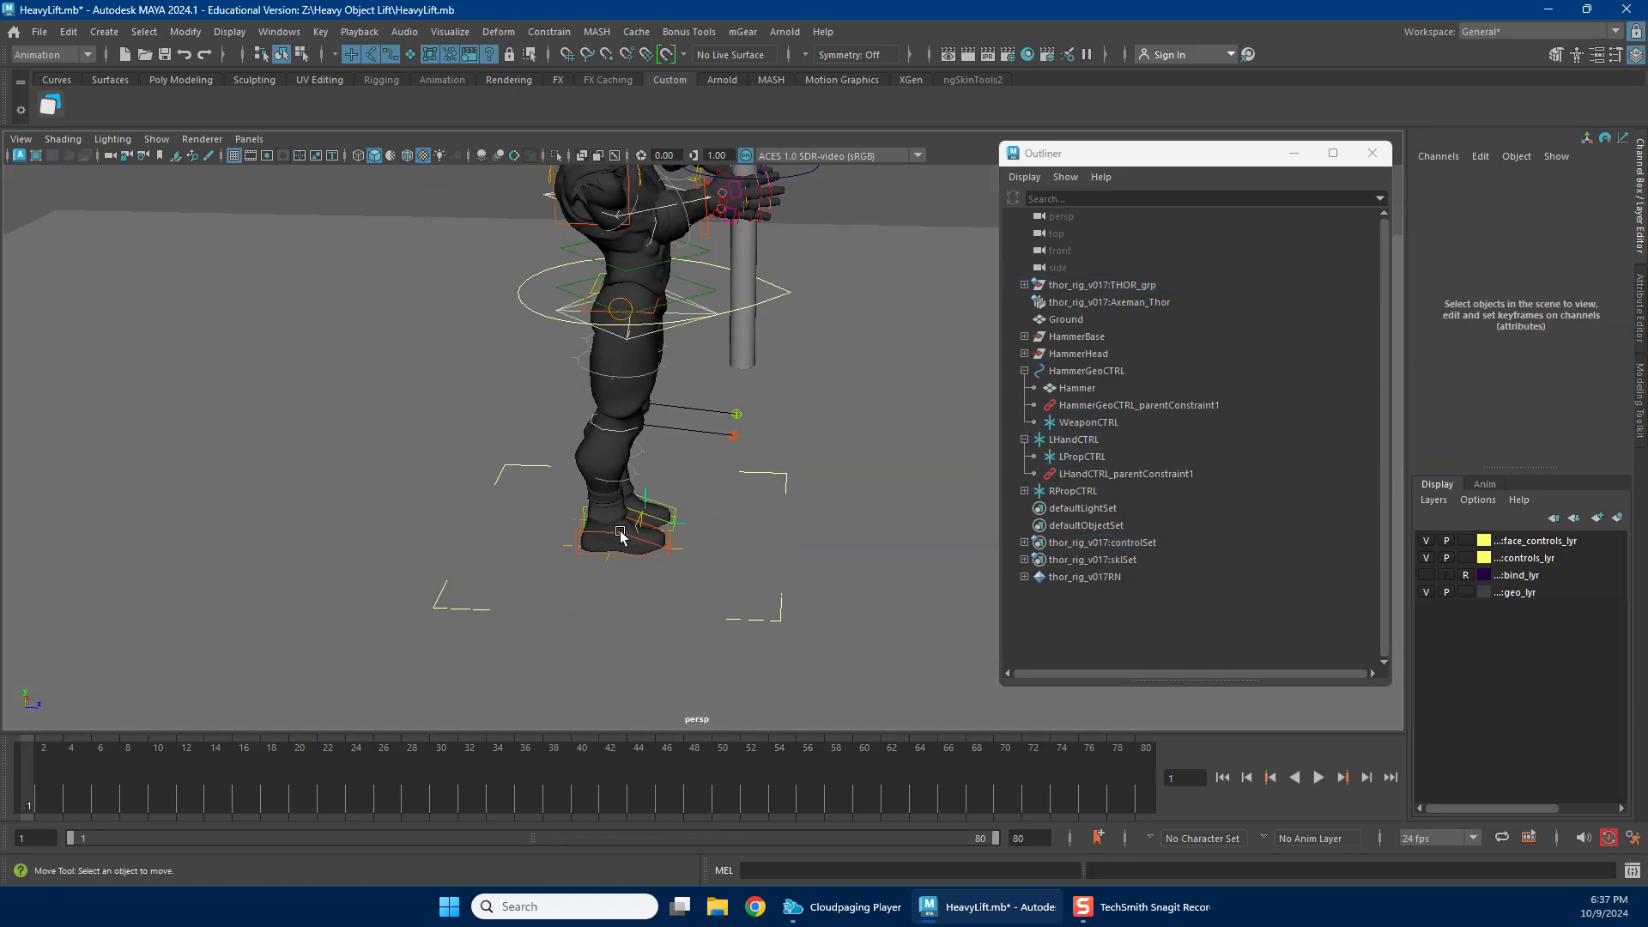
click(619, 535)
drag(762, 534, 566, 523)
key(e)
alt+drag(689, 512, 448, 566)
alt+right_drag(448, 567, 568, 389)
Lower the COG control and pull it back to about -7.3, -21.6, -39.5 so the knees bend.
key(w)
alt+drag(569, 389, 695, 396)
alt+right_drag(708, 424, 652, 377)
alt+drag(652, 377, 464, 386)
click(545, 357)
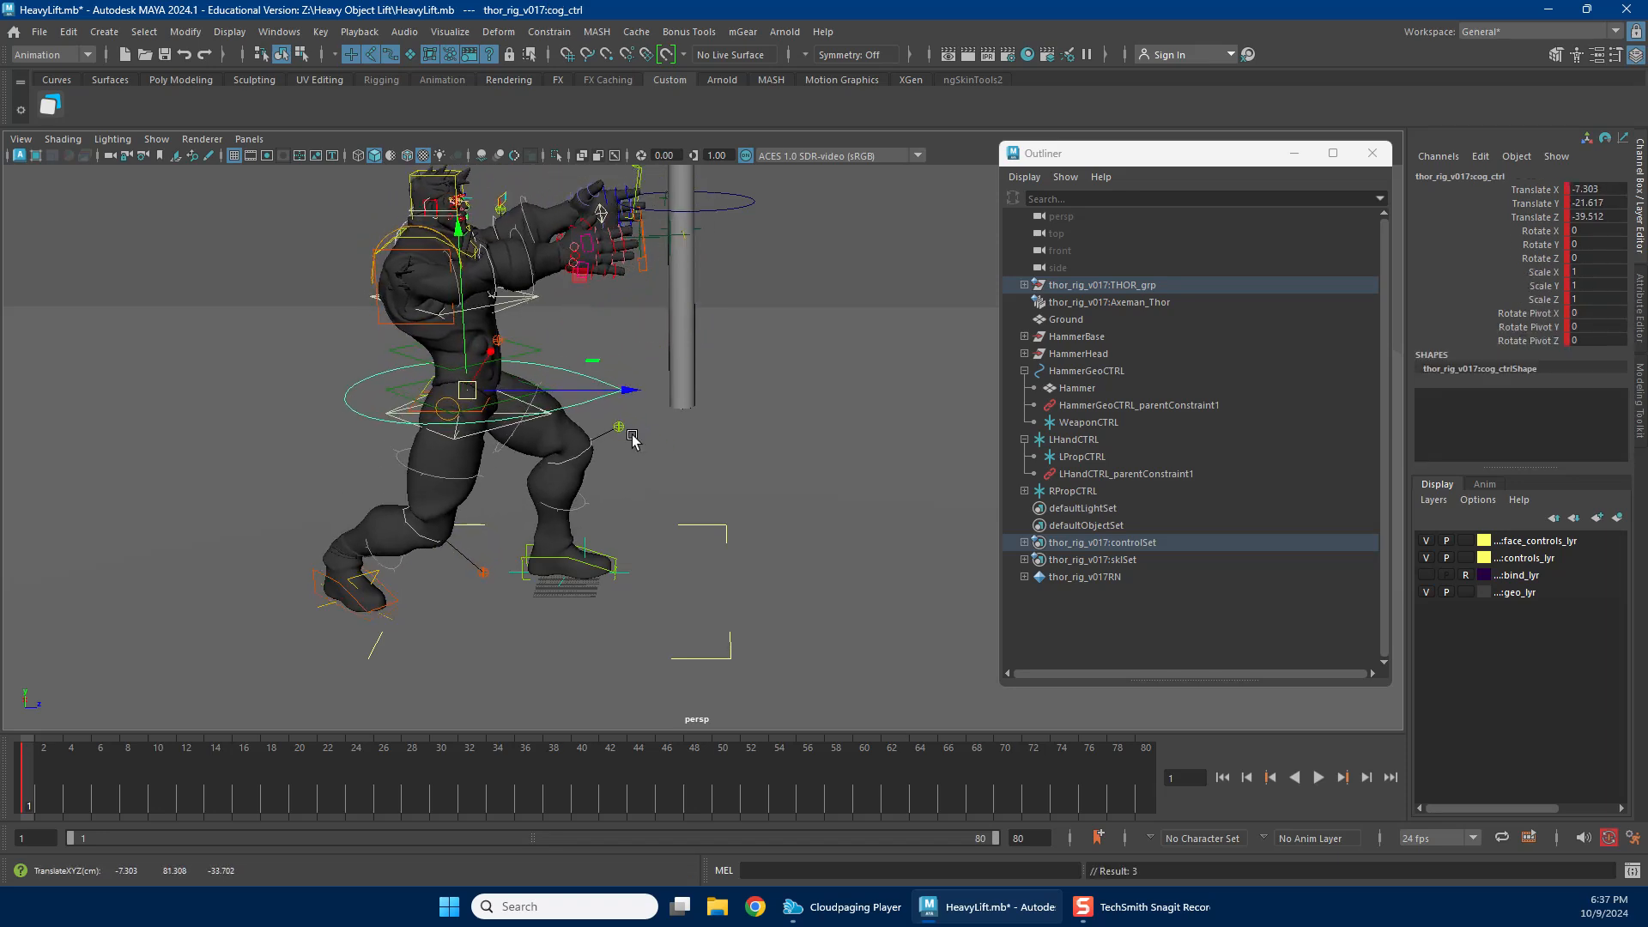
Move the left hand IK control back toward the body so the hammer follows the lowered pose.
alt+right_drag(515, 390, 618, 403)
alt+drag(617, 403, 749, 412)
click(795, 235)
drag(794, 237, 532, 443)
alt+right_drag(533, 443, 684, 478)
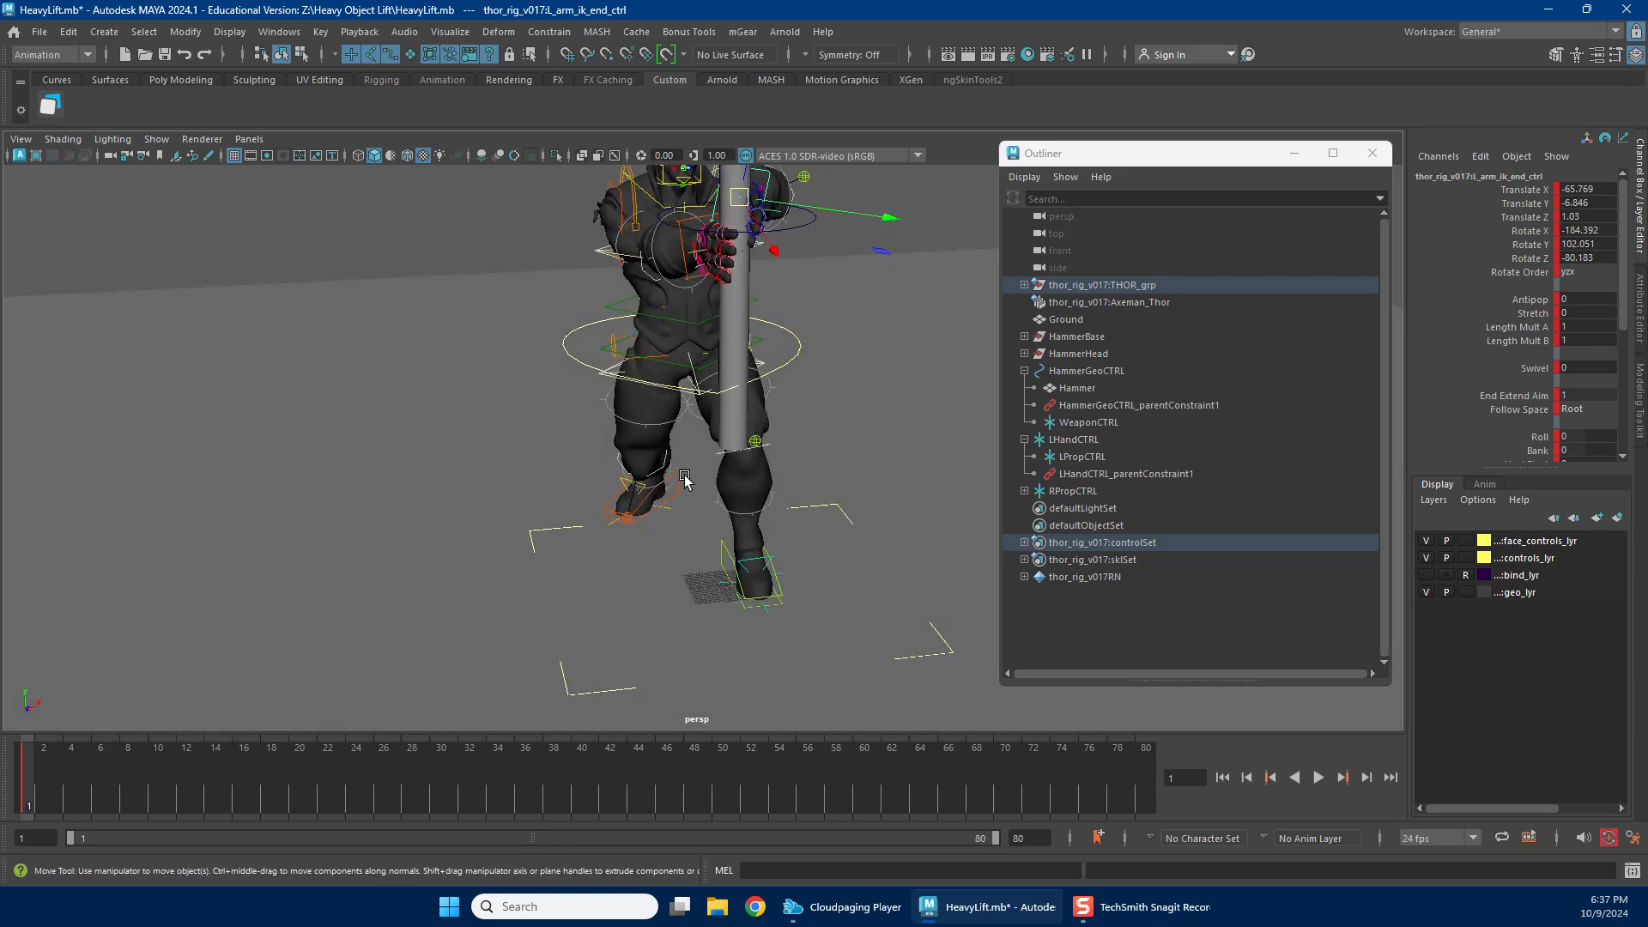
Adjust the right foot's placement behind the body and move the left foot IK control forward to Translate Z 16.914.
drag(642, 478, 515, 515)
alt+drag(515, 515, 600, 524)
alt+right_drag(601, 523, 657, 584)
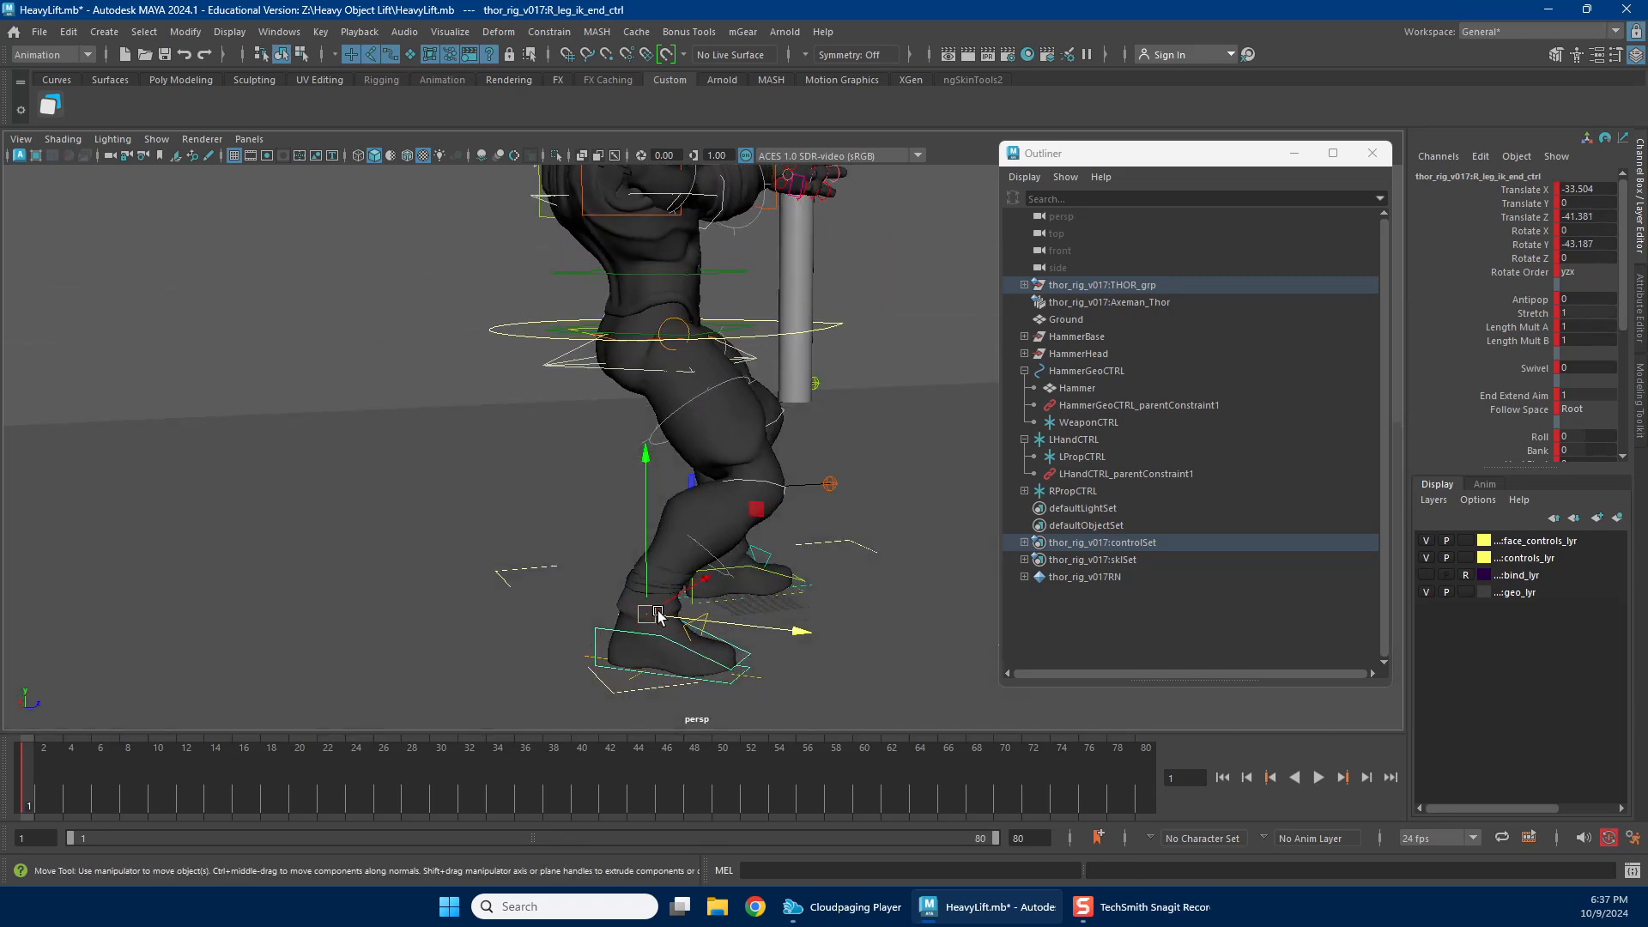
drag(676, 595, 642, 613)
key(e)
alt+drag(643, 614, 831, 489)
key(w)
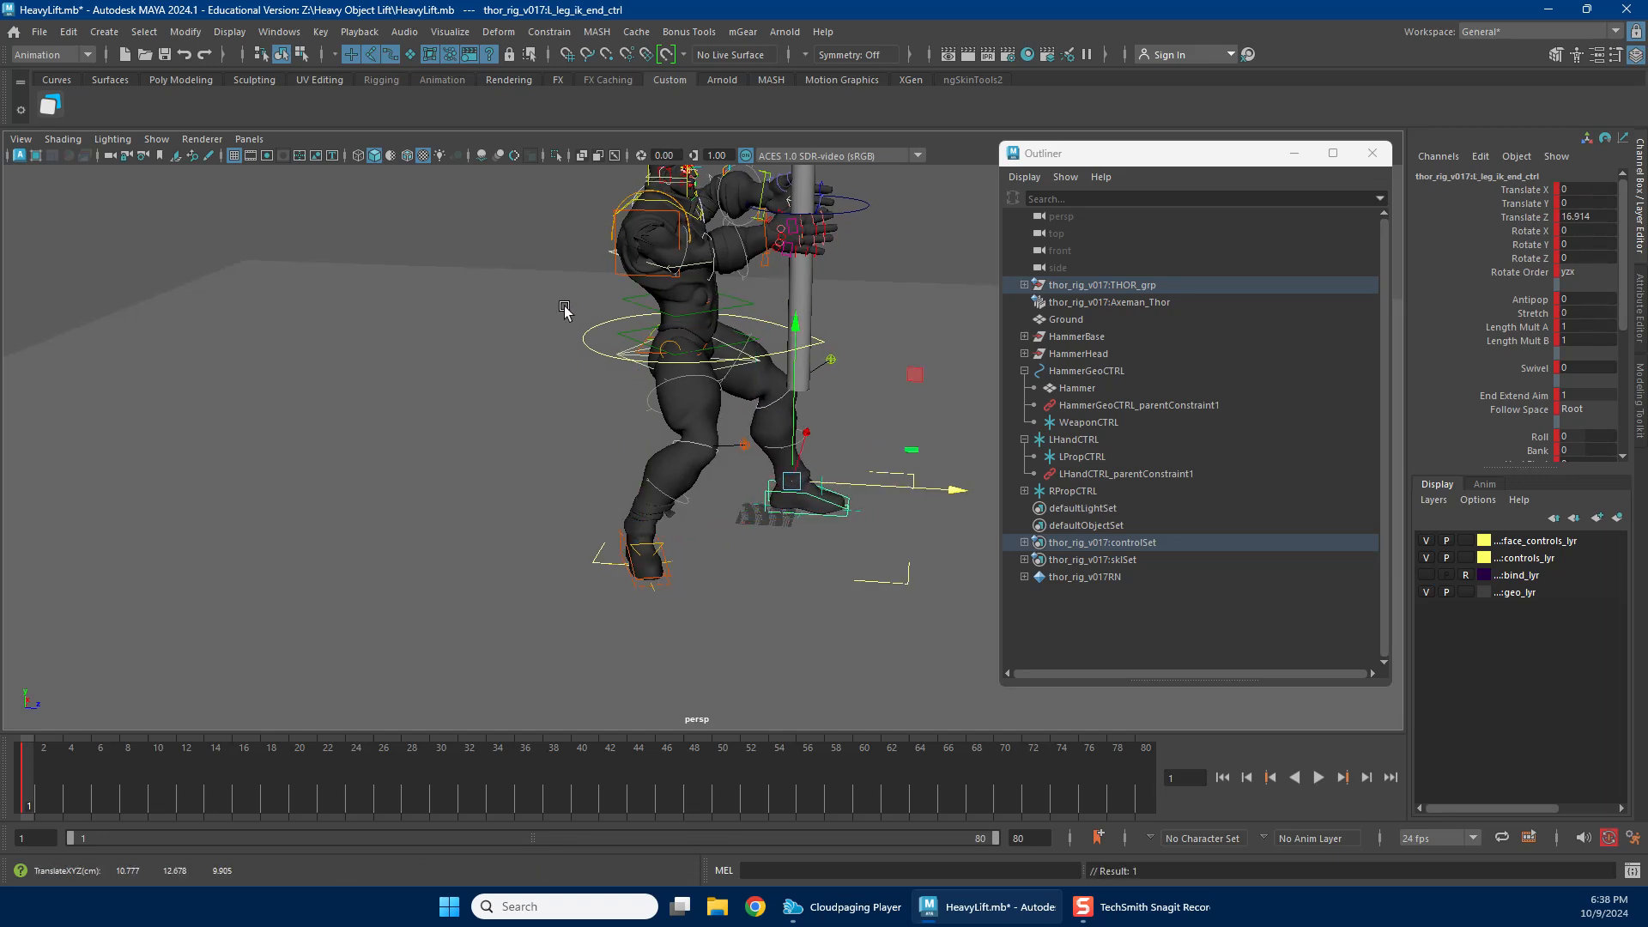
Shift the COG control forward over the feet to about -8.6, -21.8, -19.7.
click(587, 334)
drag(689, 273, 662, 411)
drag(581, 370, 606, 367)
alt+drag(700, 455, 719, 487)
Turn the right foot IK control to about -27.6 in Rotate Y and place it at about X -39.7, Z -33.5.
click(727, 565)
key(e)
drag(712, 599, 871, 569)
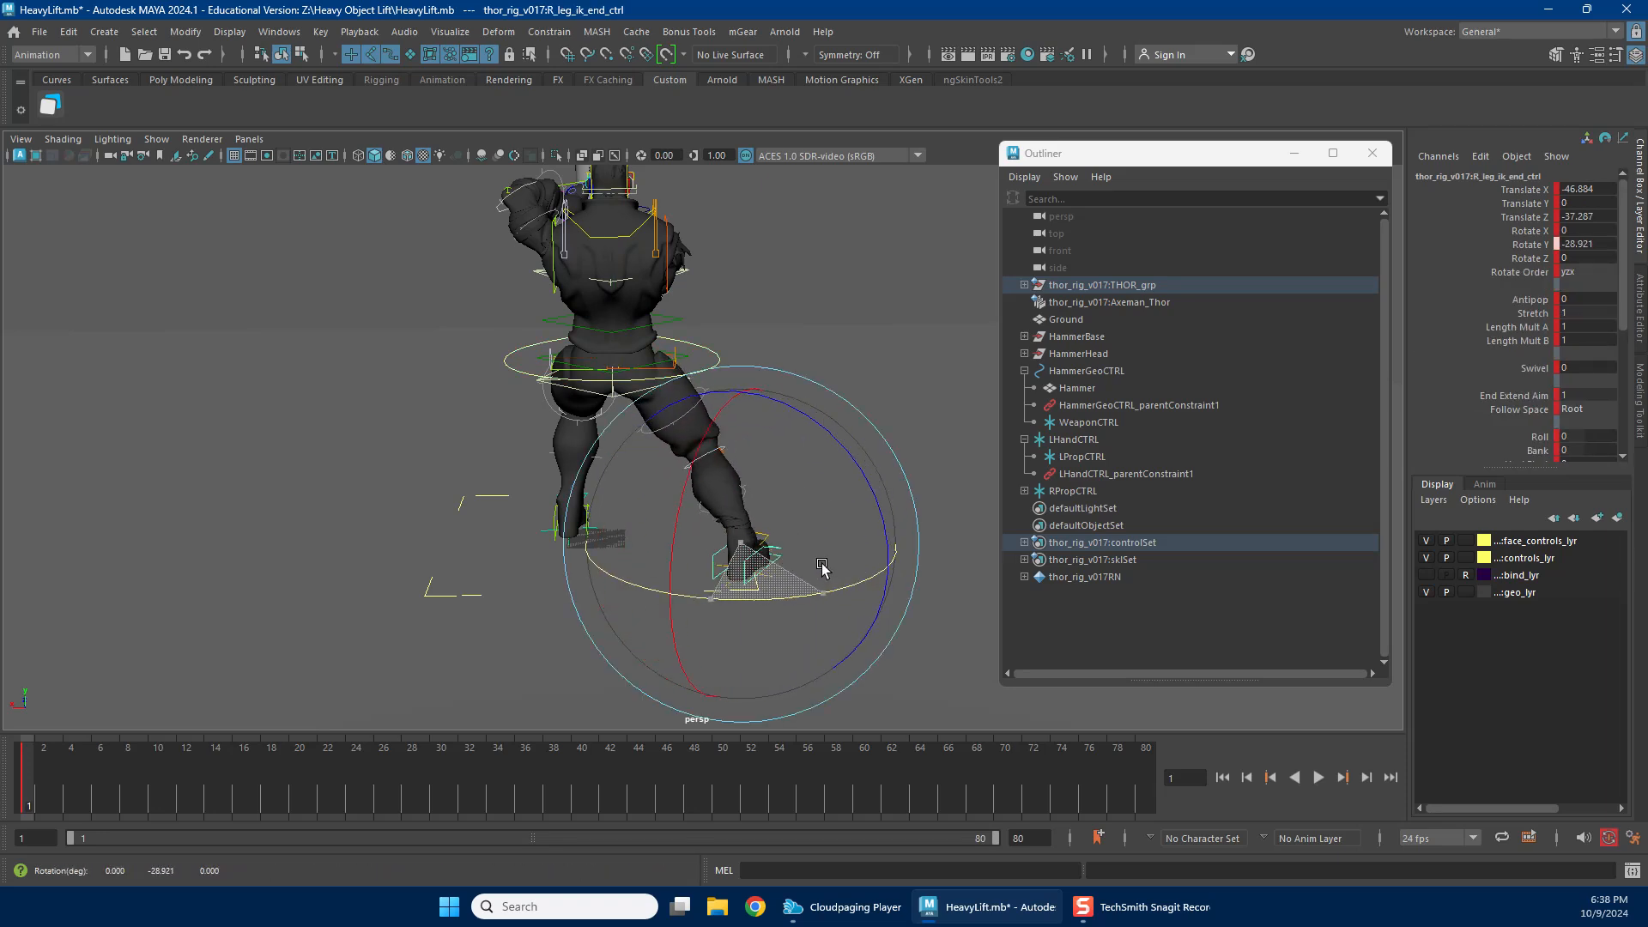
key(w)
drag(687, 544, 578, 518)
Rotate the left foot IK control to Rotate Y 13.413 and move it outward to about X 12.7, Z 13.9.
alt+drag(656, 480, 627, 496)
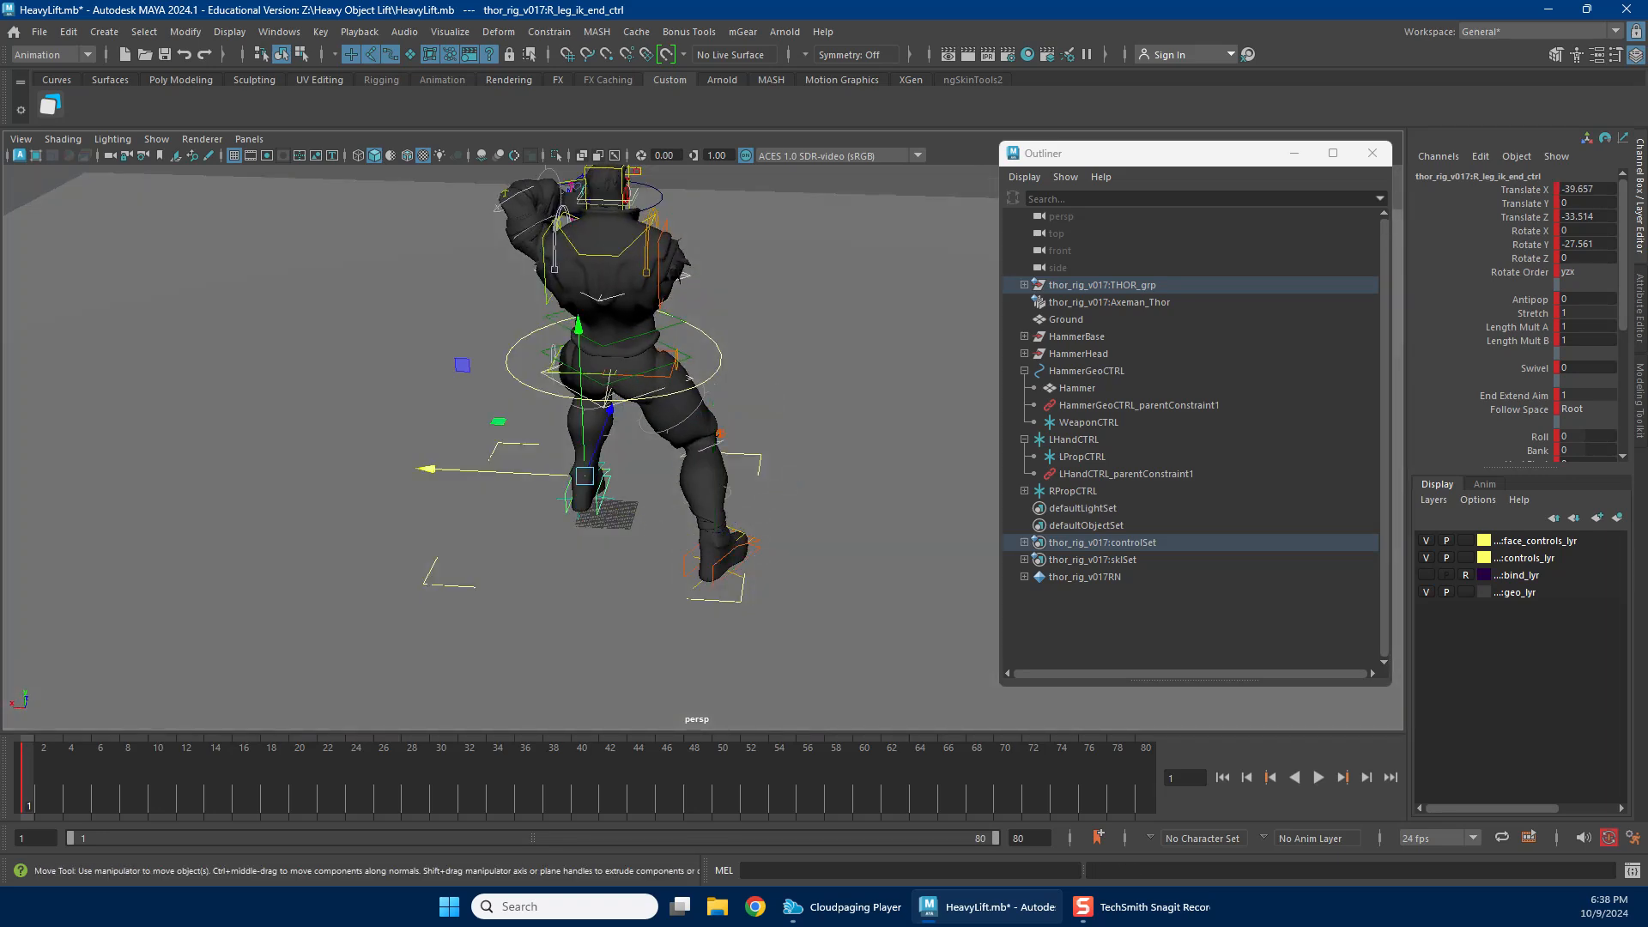
key(e)
drag(626, 554, 672, 531)
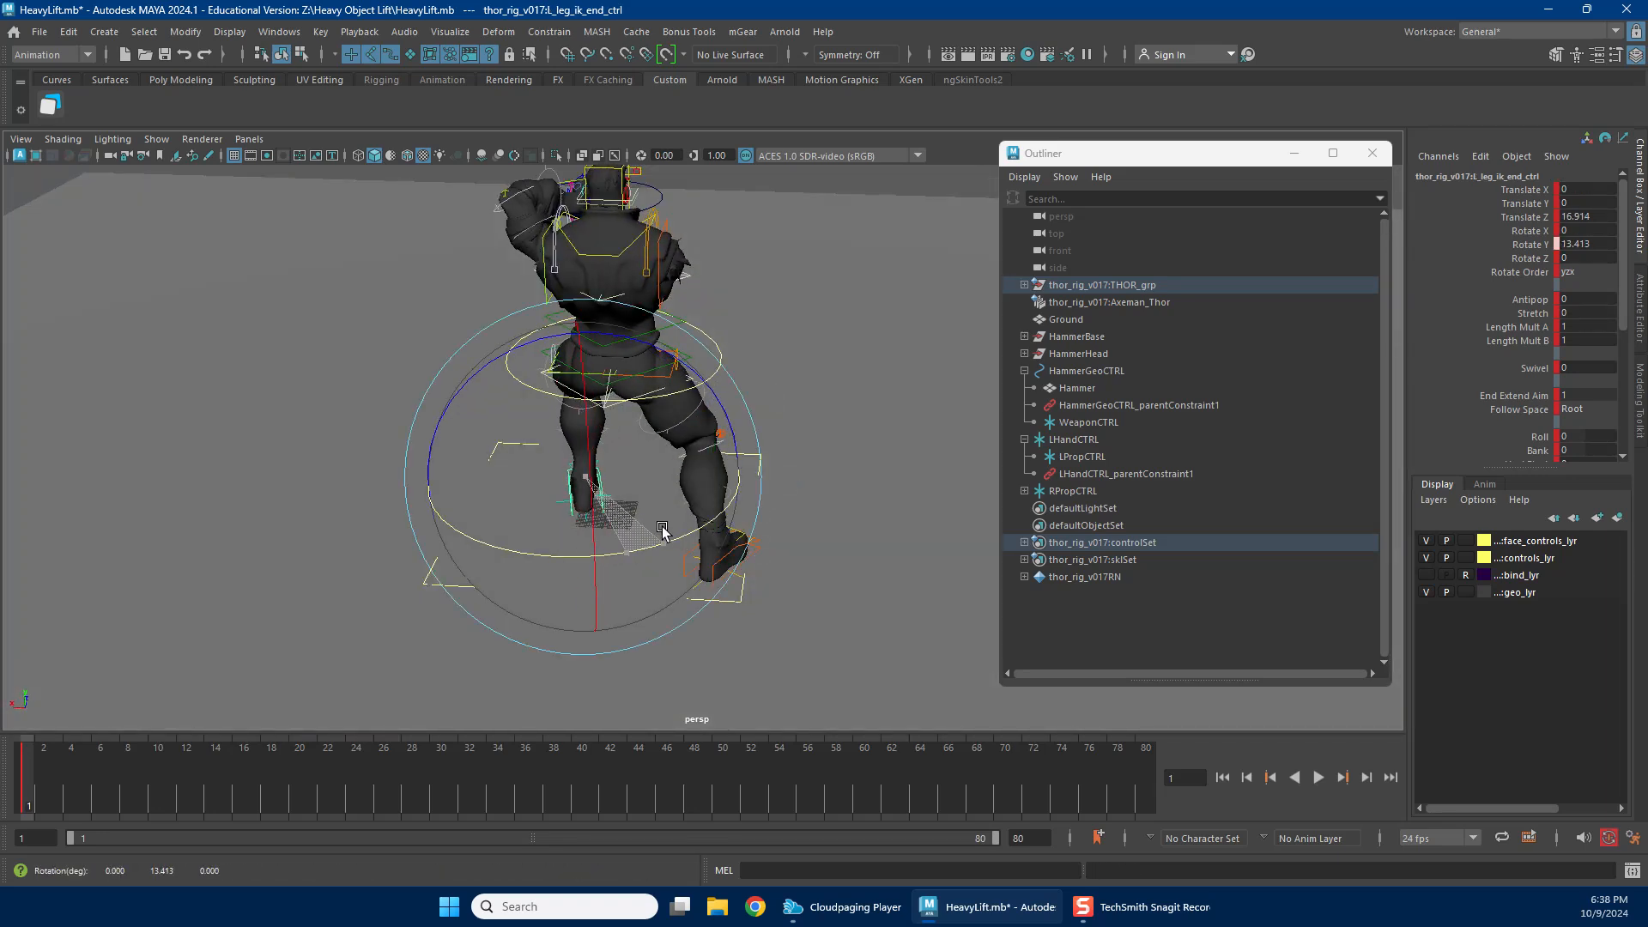
key(w)
drag(548, 487, 514, 485)
mouse_move(582, 507)
alt+mouse_down()
mouse_move(592, 478)
mouse_move(540, 467)
mouse_move(798, 463)
mouse_move(606, 486)
alt+mouse_up()
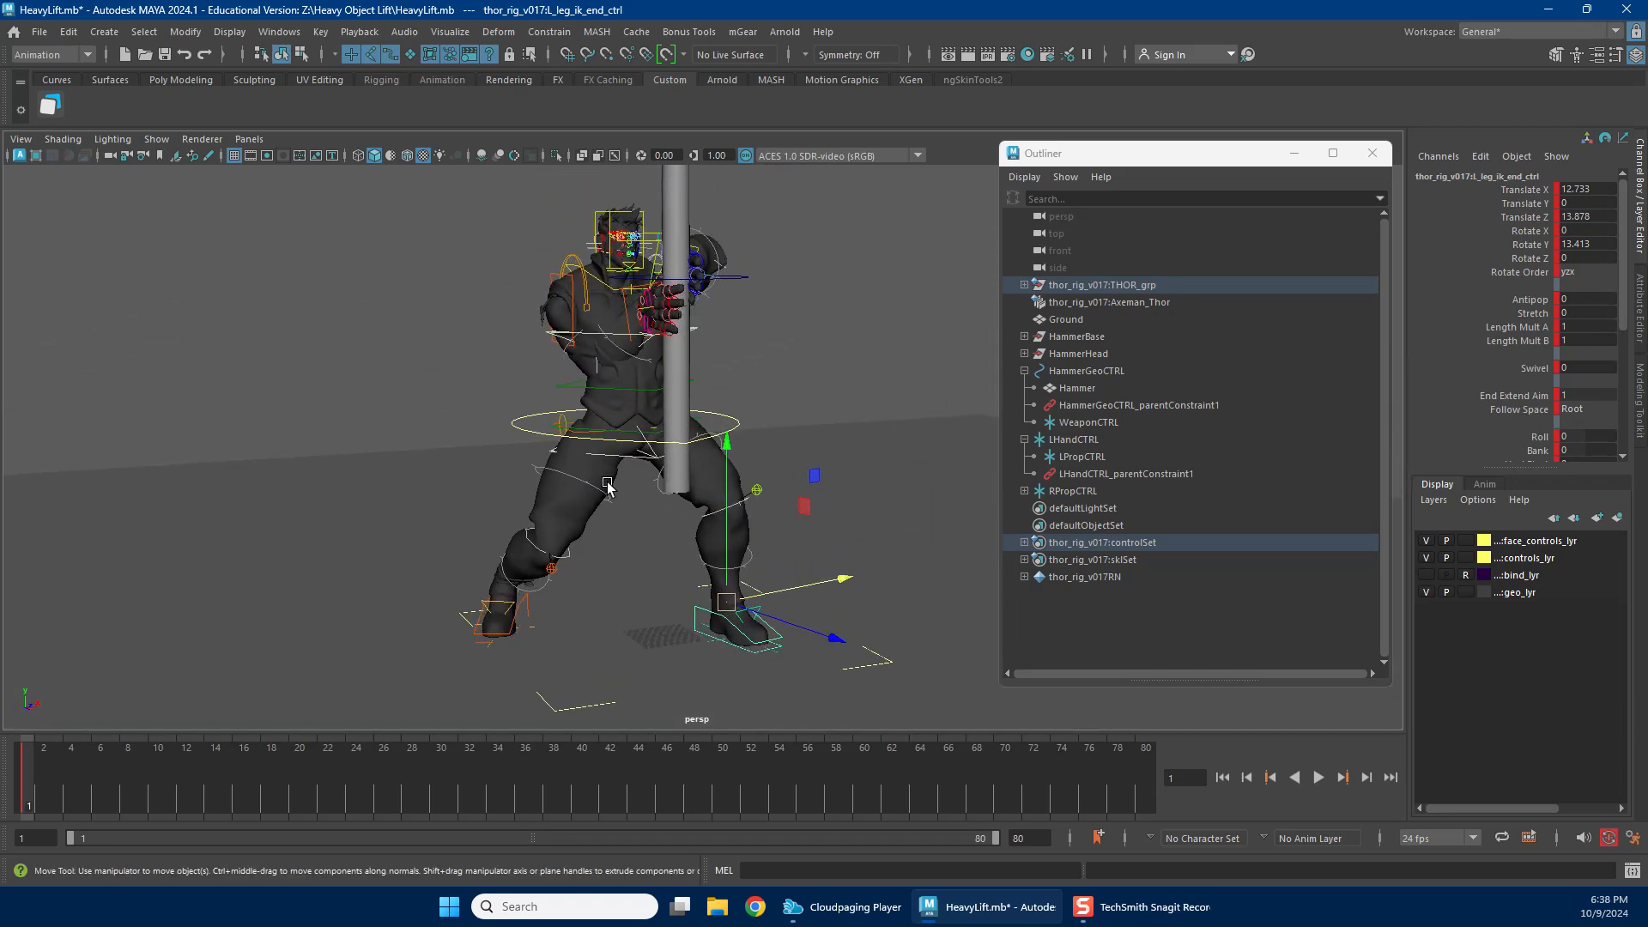
Lean the COG control to a rotation of about 12.2, 2.1, -1.0 and expand RPropCTRL in the Outliner.
click(512, 427)
key(e)
drag(660, 409, 563, 448)
drag(675, 344, 685, 346)
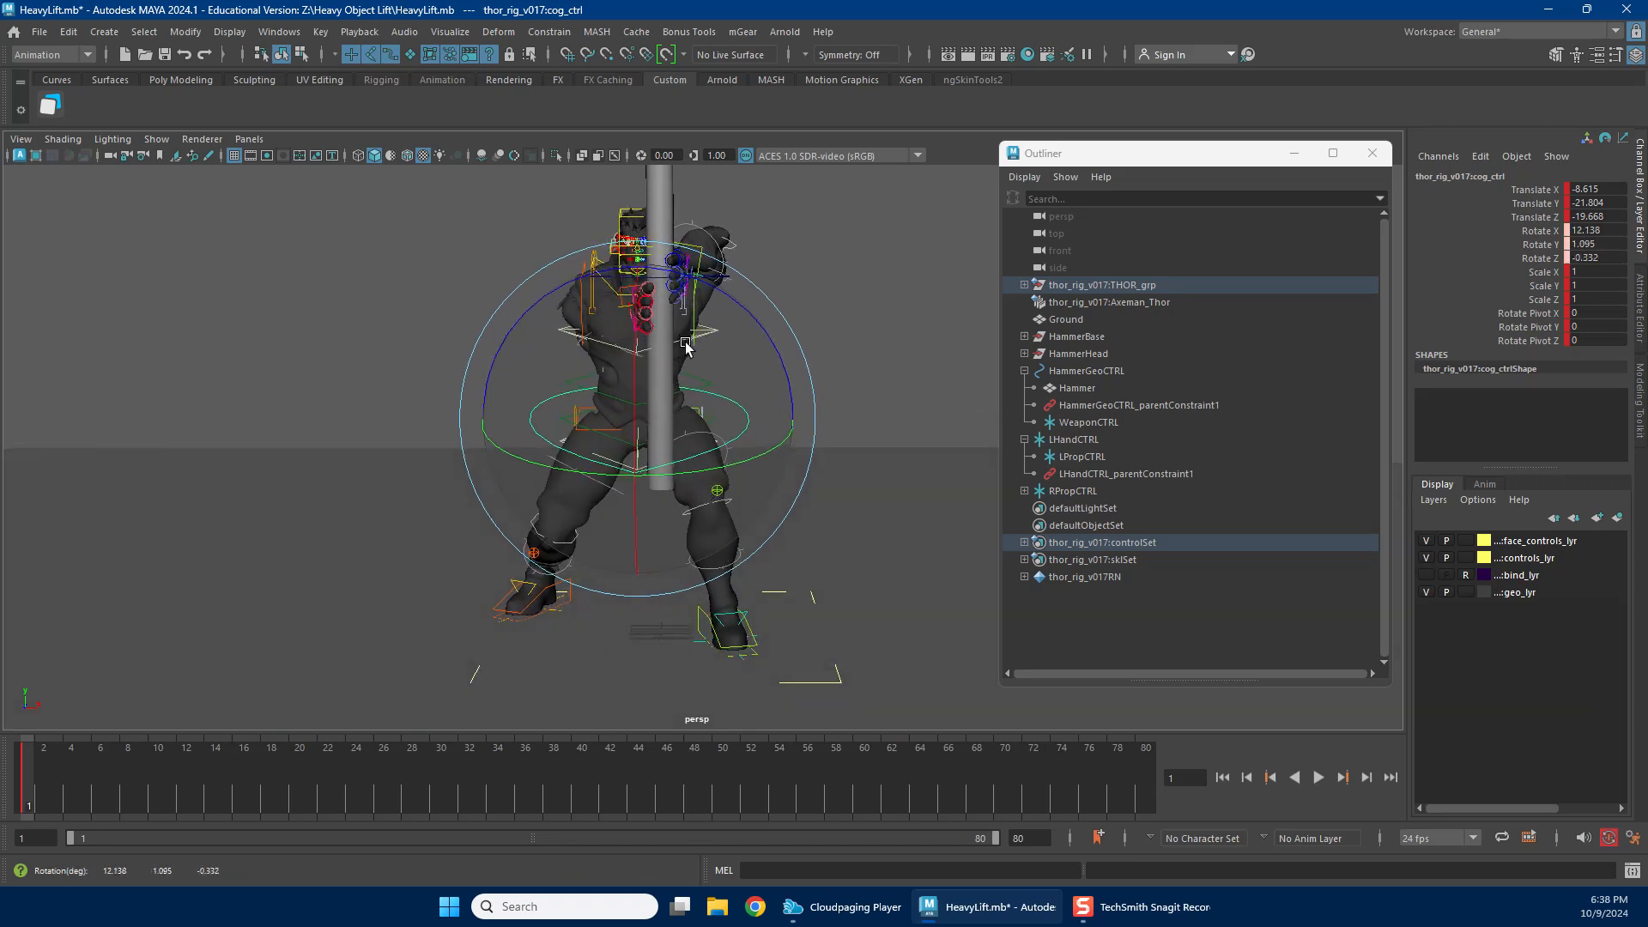
click(1024, 490)
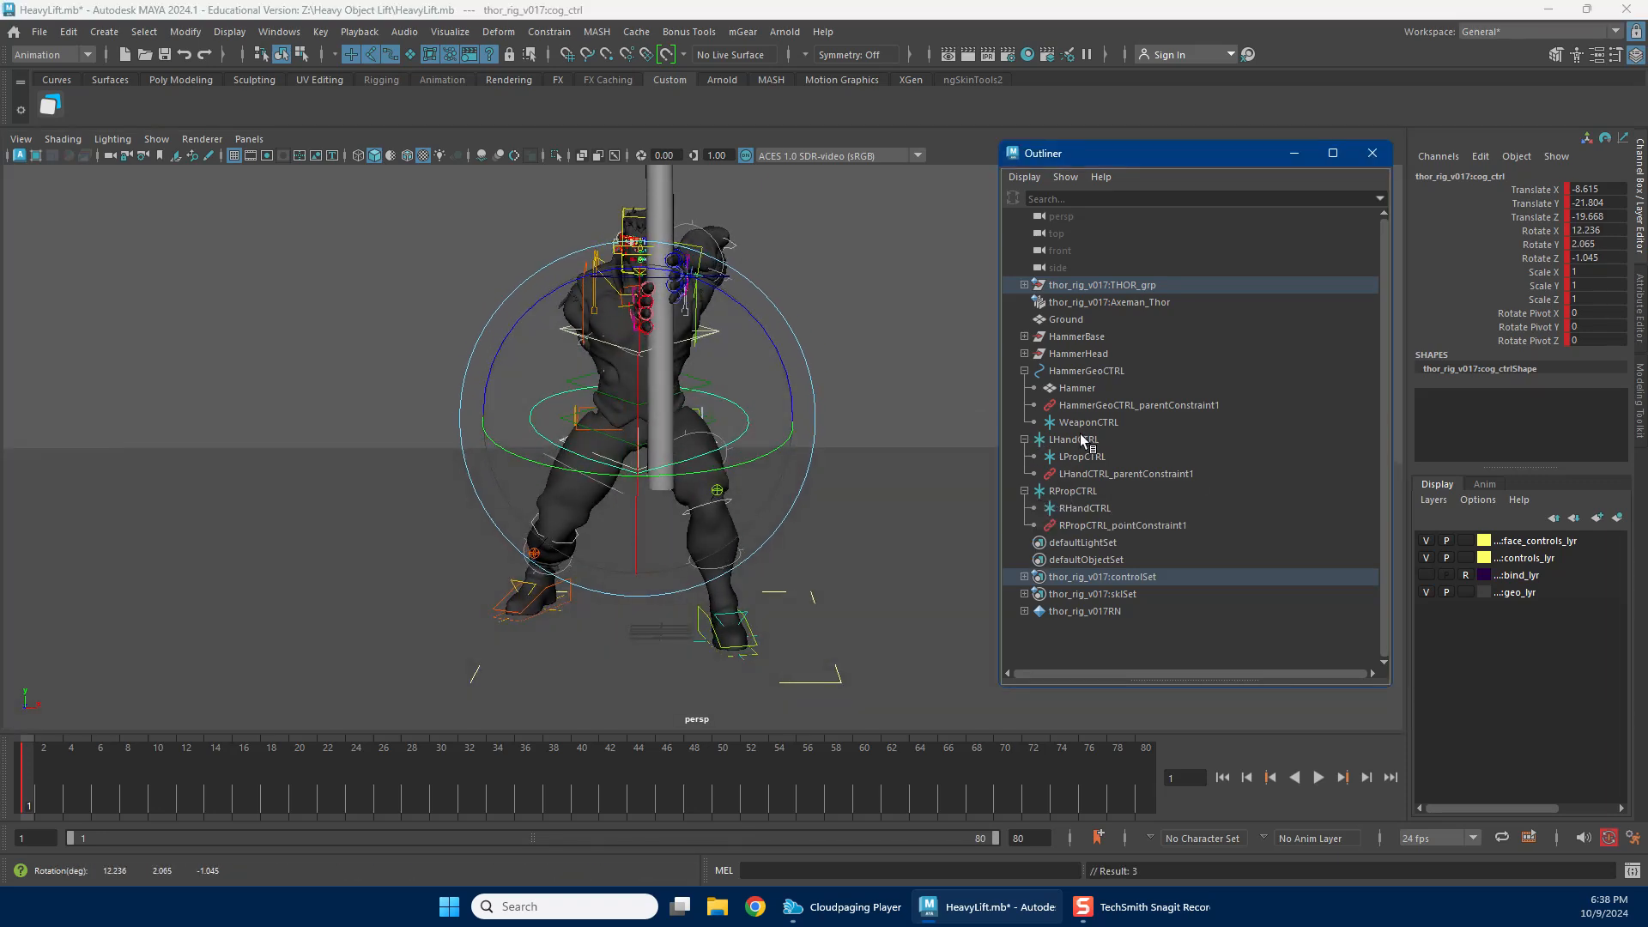
Shift the COG control to about -1.0, -20.4, -18.4 and twist it to a rotation of about 12.9, 5.1, -2.1.
alt+drag(888, 461, 512, 412)
key(w)
alt+drag(719, 534, 659, 506)
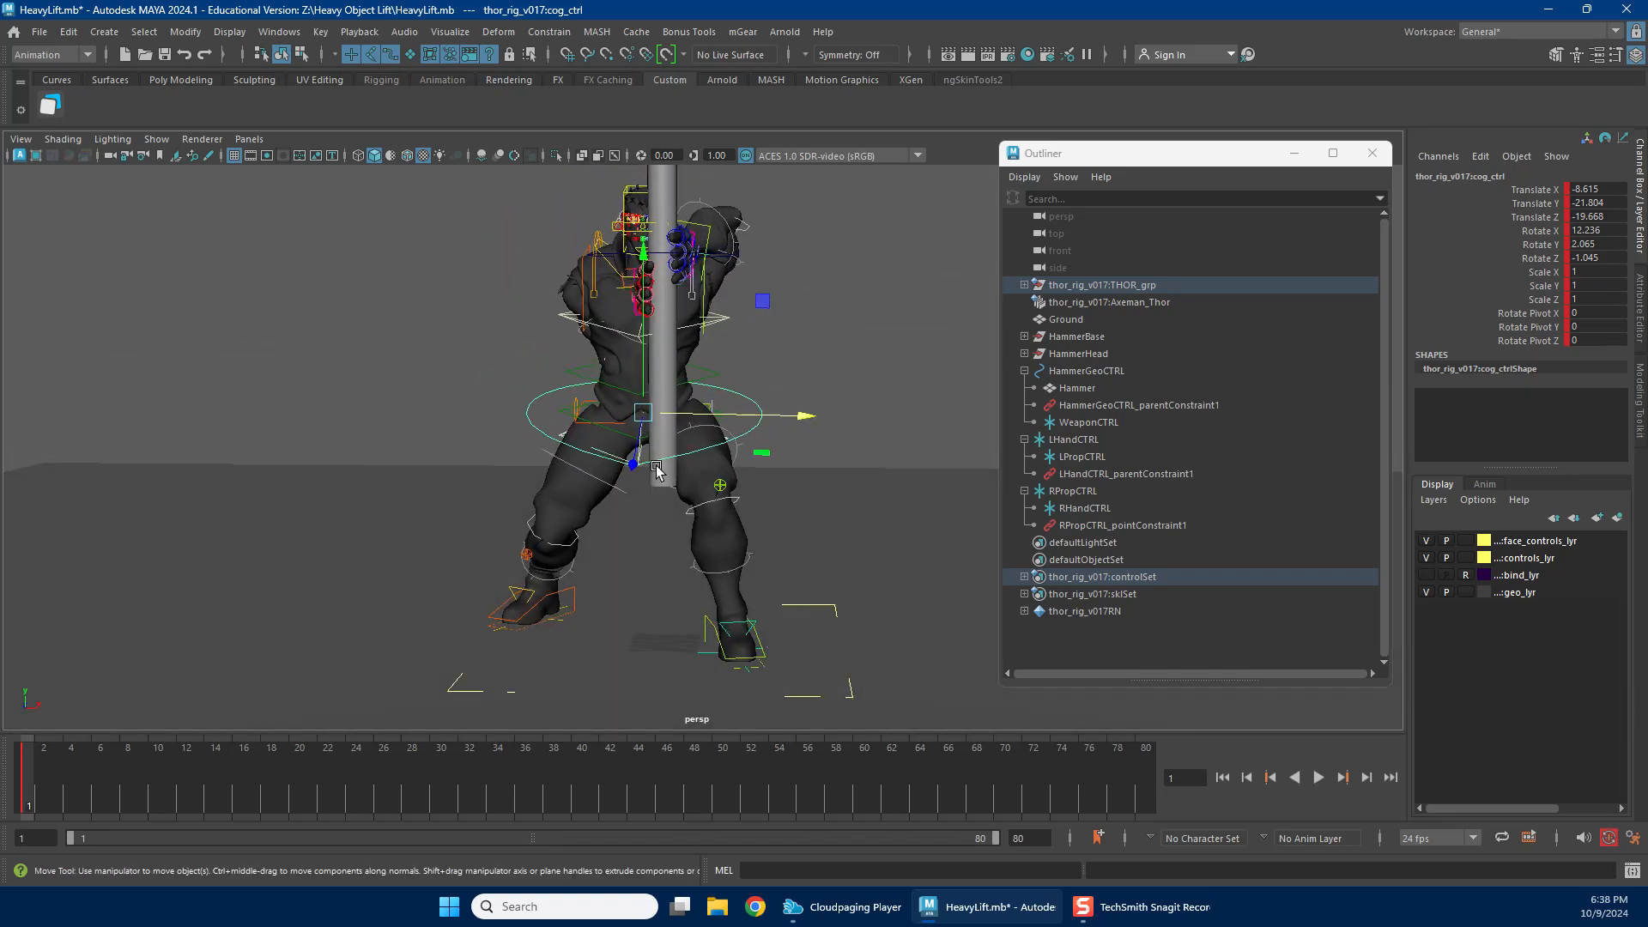
drag(648, 420, 601, 418)
key(e)
key(w)
alt+drag(712, 462, 652, 504)
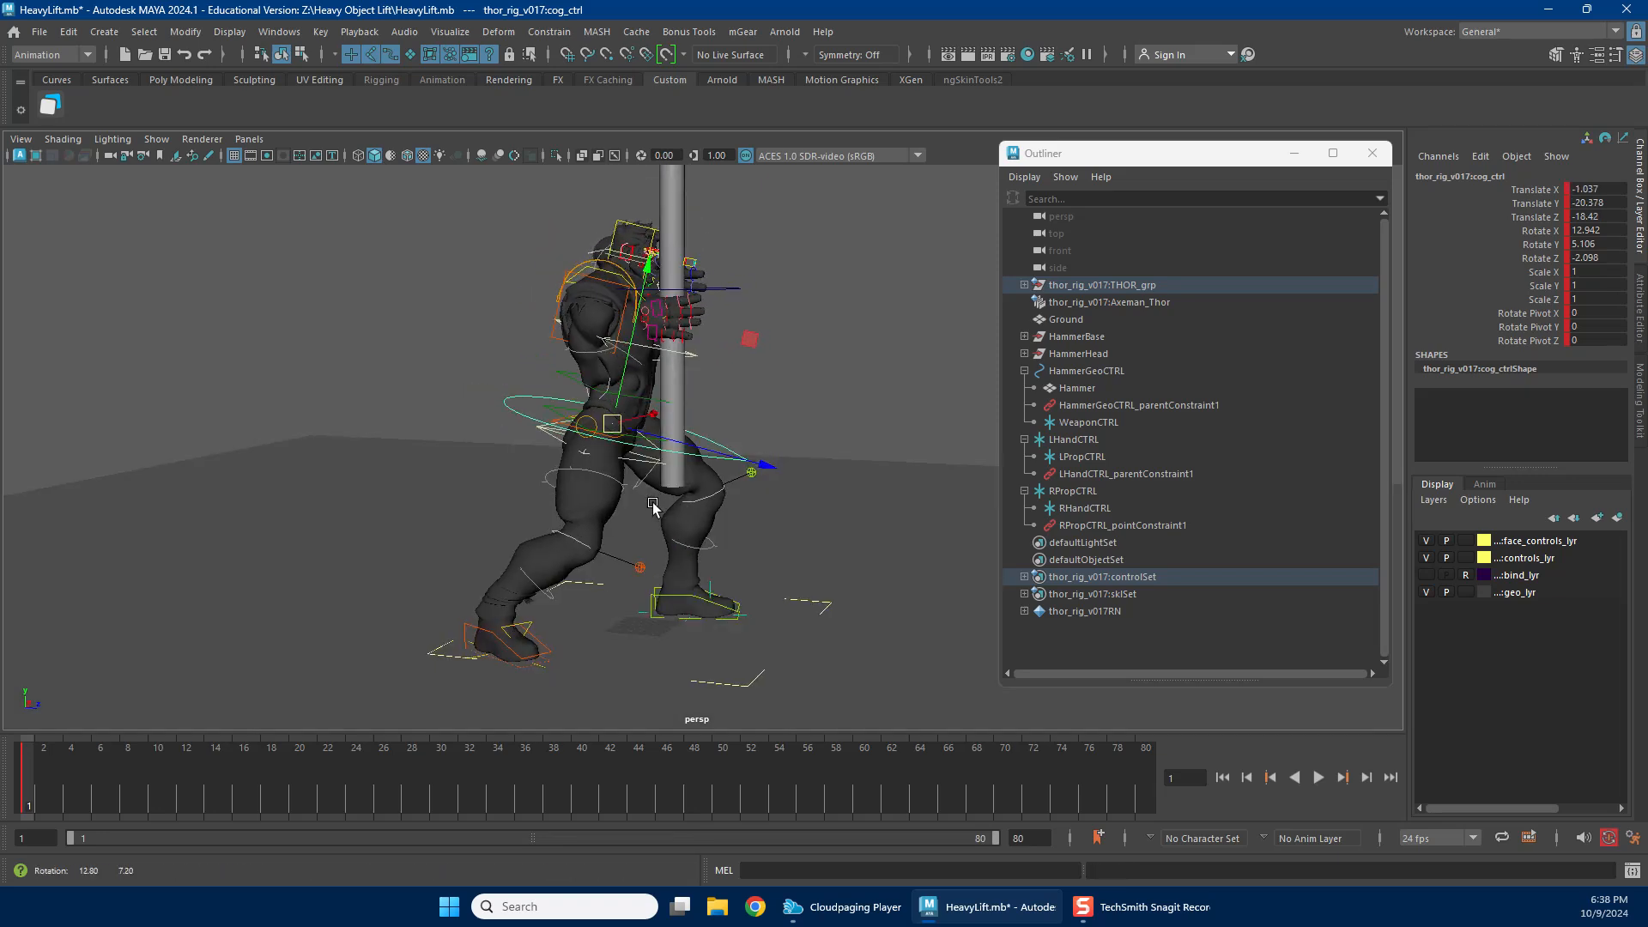
Turn the right foot IK control outward to about -66.9 in Rotate Y and adjust its position on the ground.
alt+drag(606, 558, 492, 575)
click(563, 576)
key(e)
key(w)
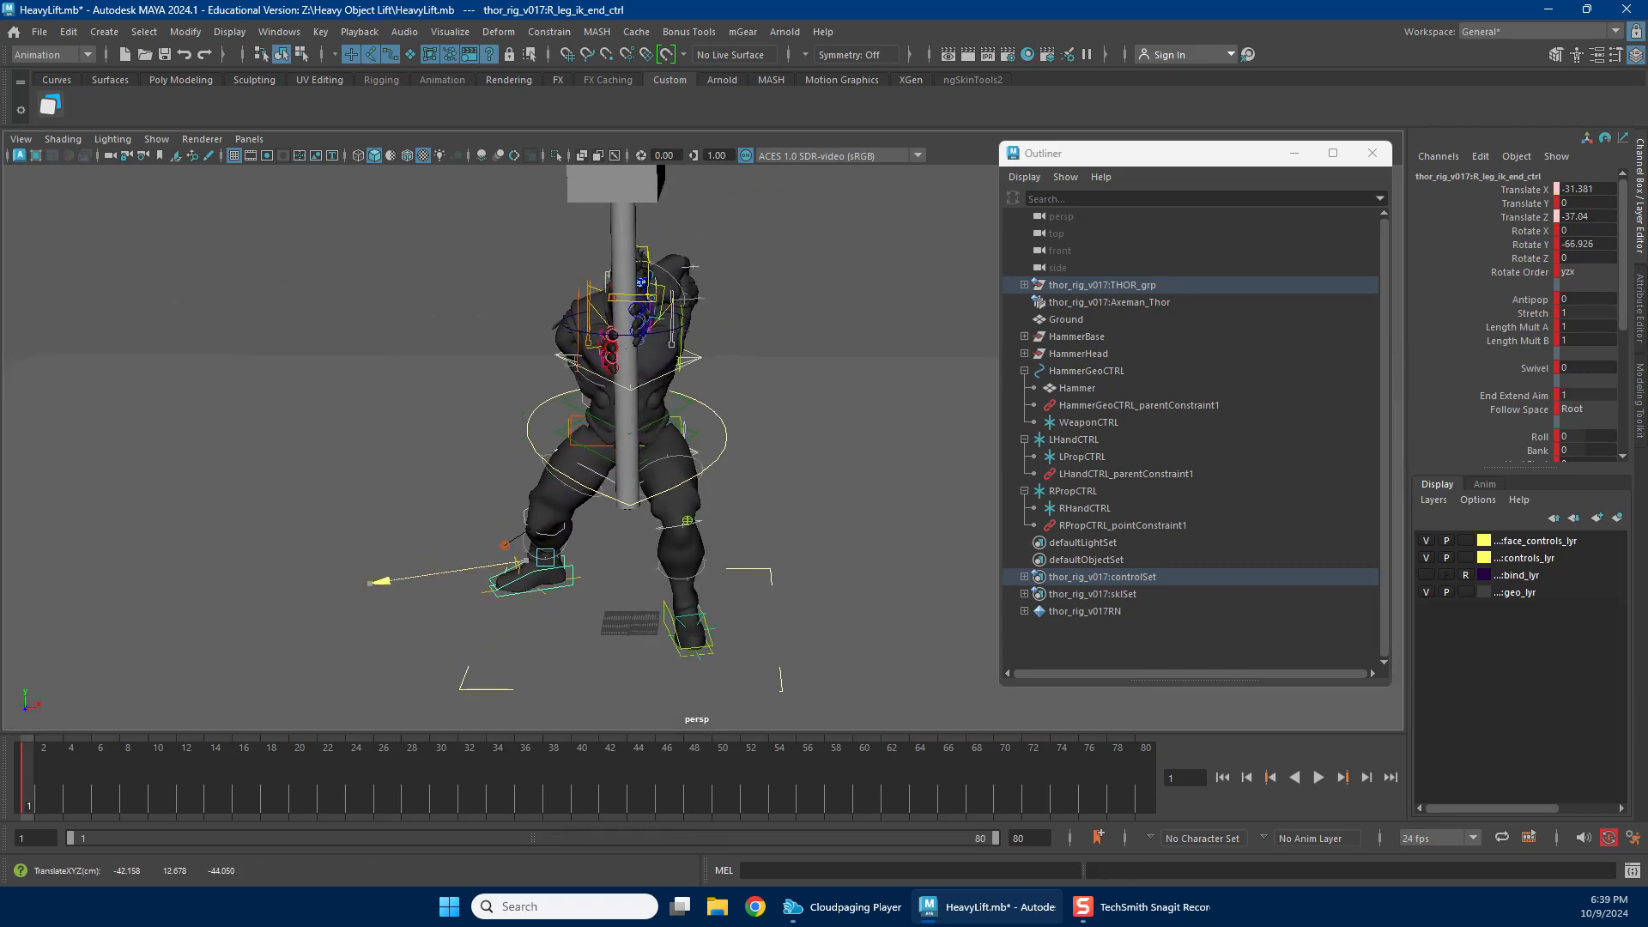
Move the COG control to about 2.2, -22.2, -18.2 and rotate it to about 13.3, 6.7, -2.6.
alt+drag(554, 522, 628, 460)
click(539, 408)
key(e)
key(w)
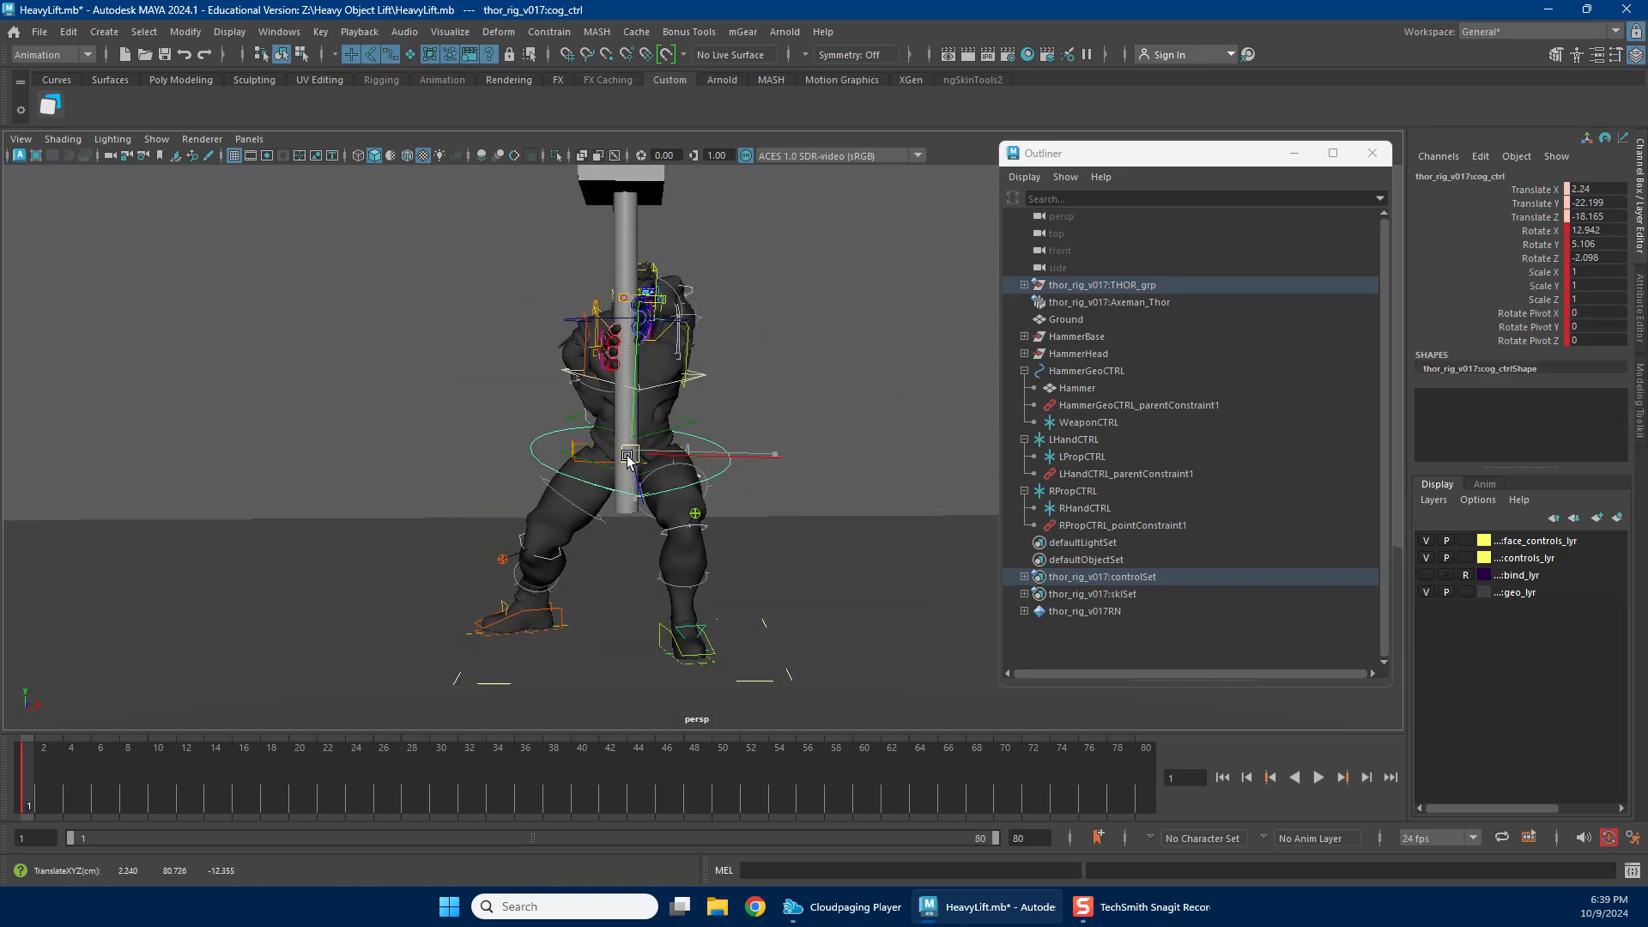
key(e)
drag(635, 403, 839, 434)
key(w)
Select the left arm's IK end control at the wrist using wireframe display and restore the textured shaded display.
scroll(838, 434, up, 3)
alt+middle_drag(838, 434, 698, 481)
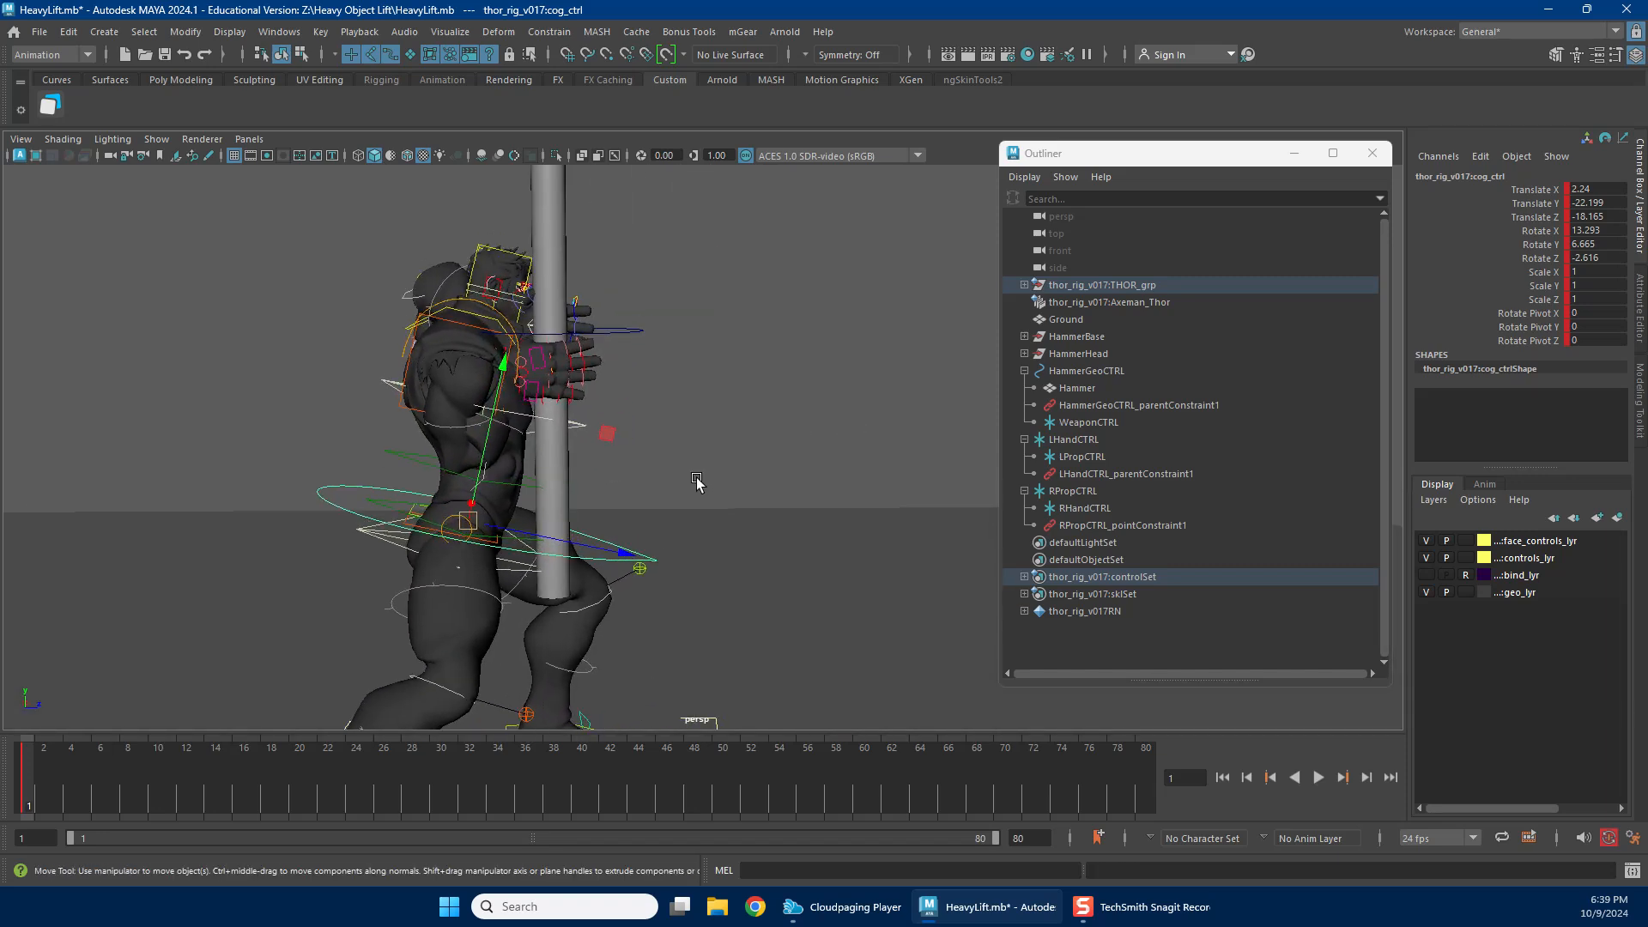
scroll(656, 487, down, 3)
alt+drag(656, 487, 583, 481)
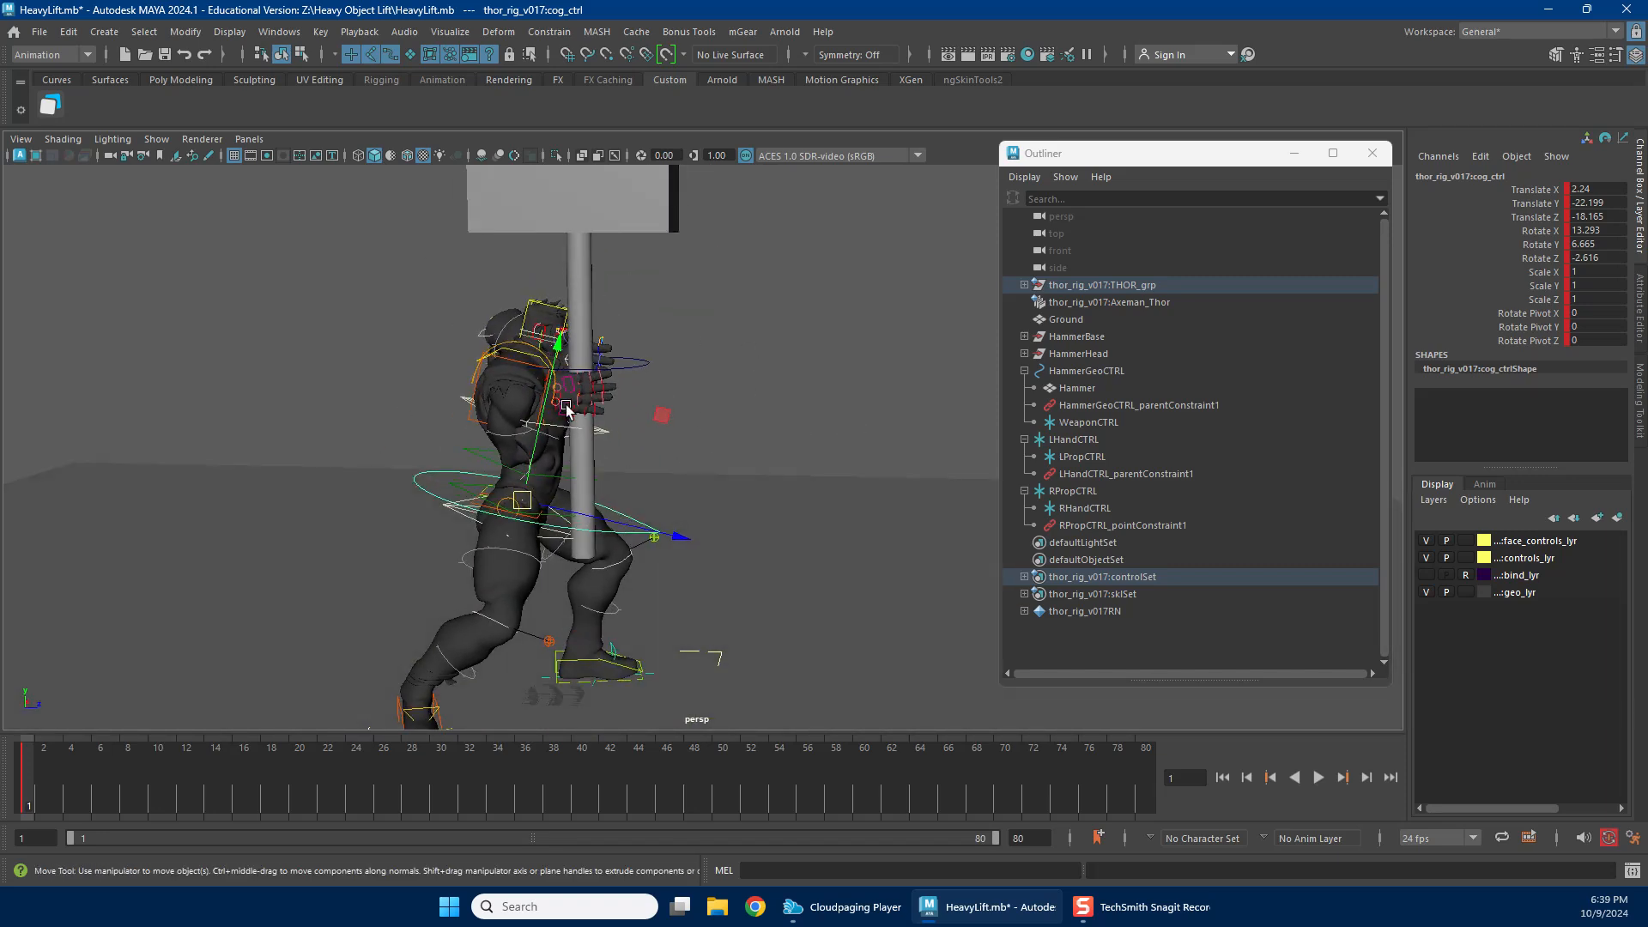
alt+drag(632, 424, 549, 435)
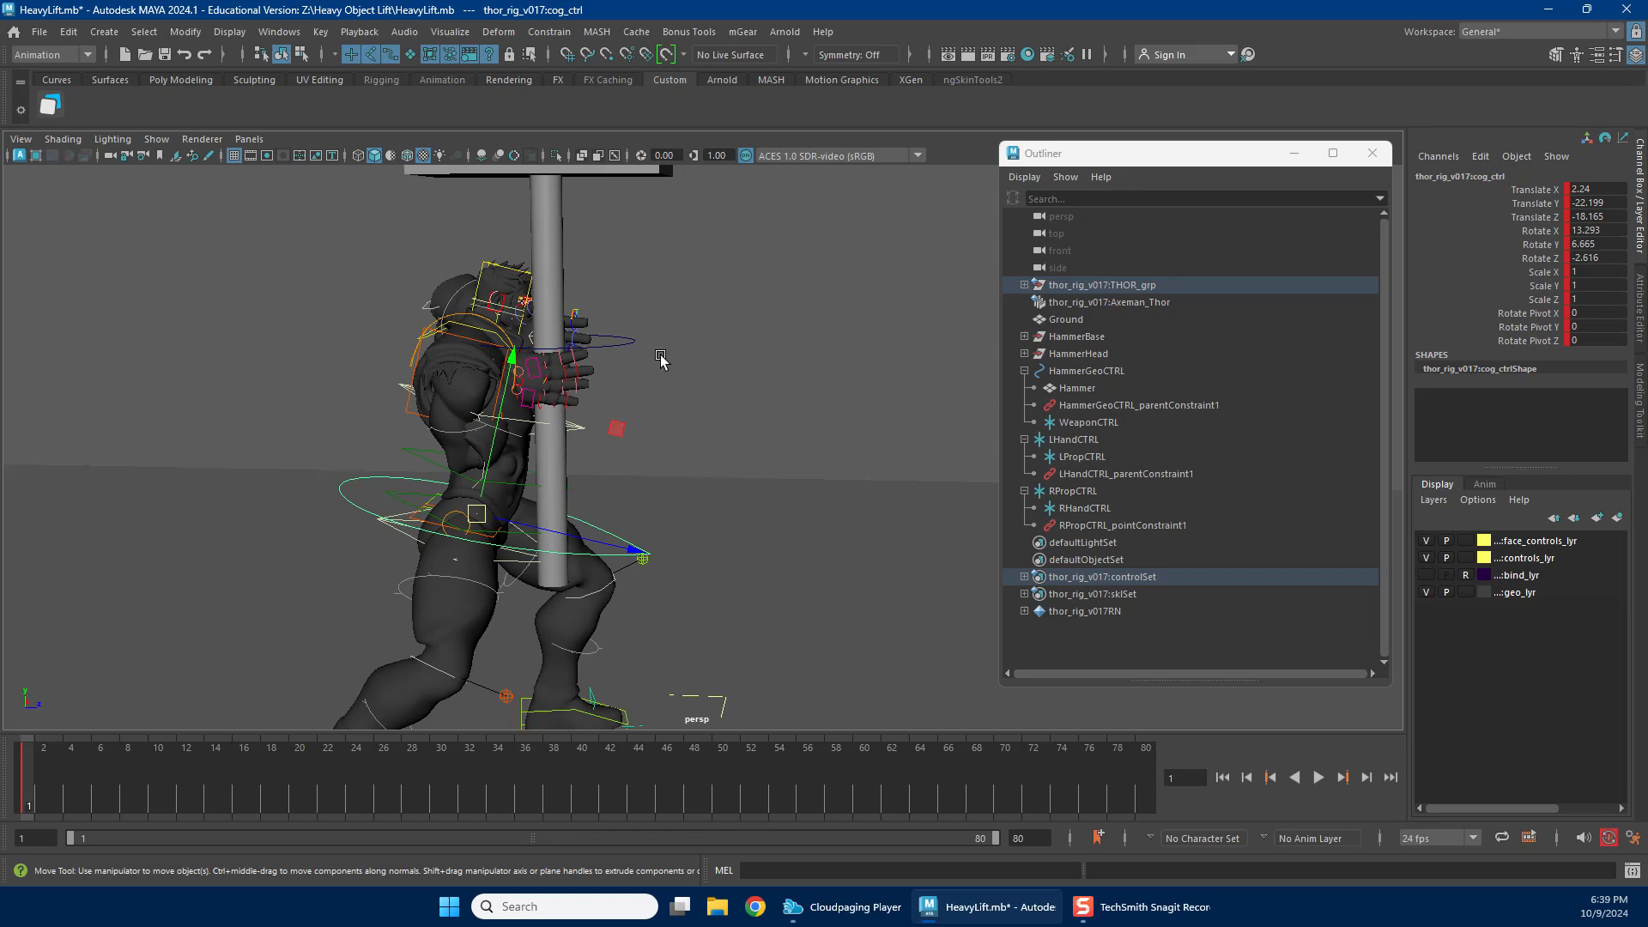
alt+drag(333, 427, 350, 319)
key(4)
alt+middle_drag(350, 319, 375, 371)
alt+right_drag(374, 372, 559, 374)
alt+middle_drag(558, 375, 438, 489)
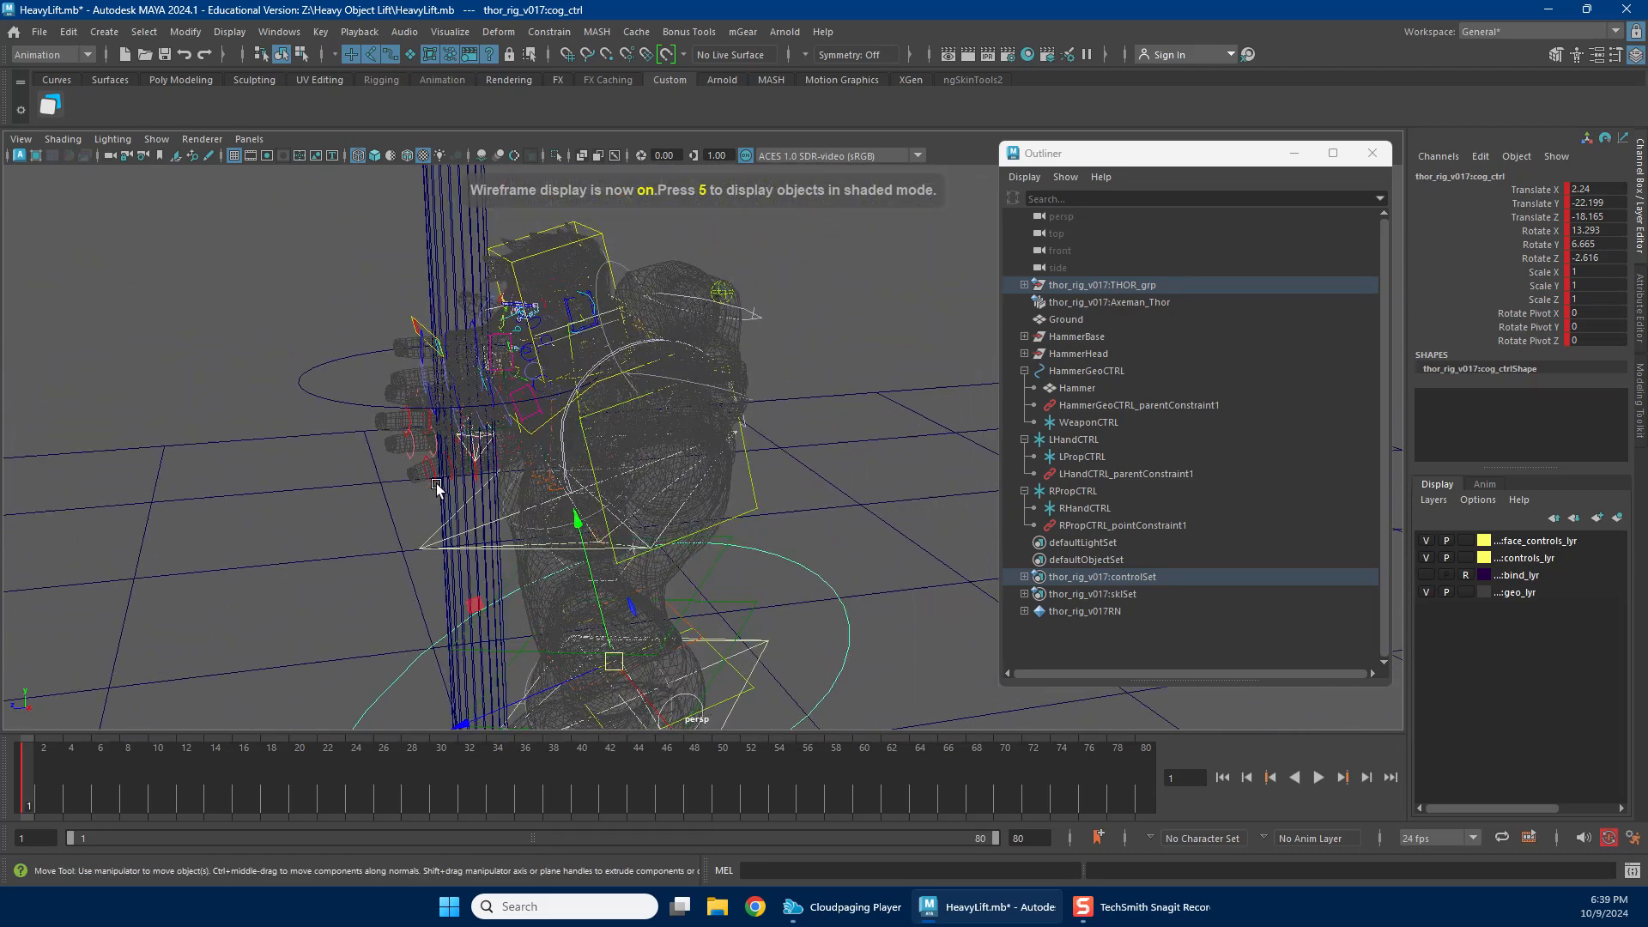
alt+right_drag(437, 489, 629, 401)
alt+drag(629, 401, 887, 452)
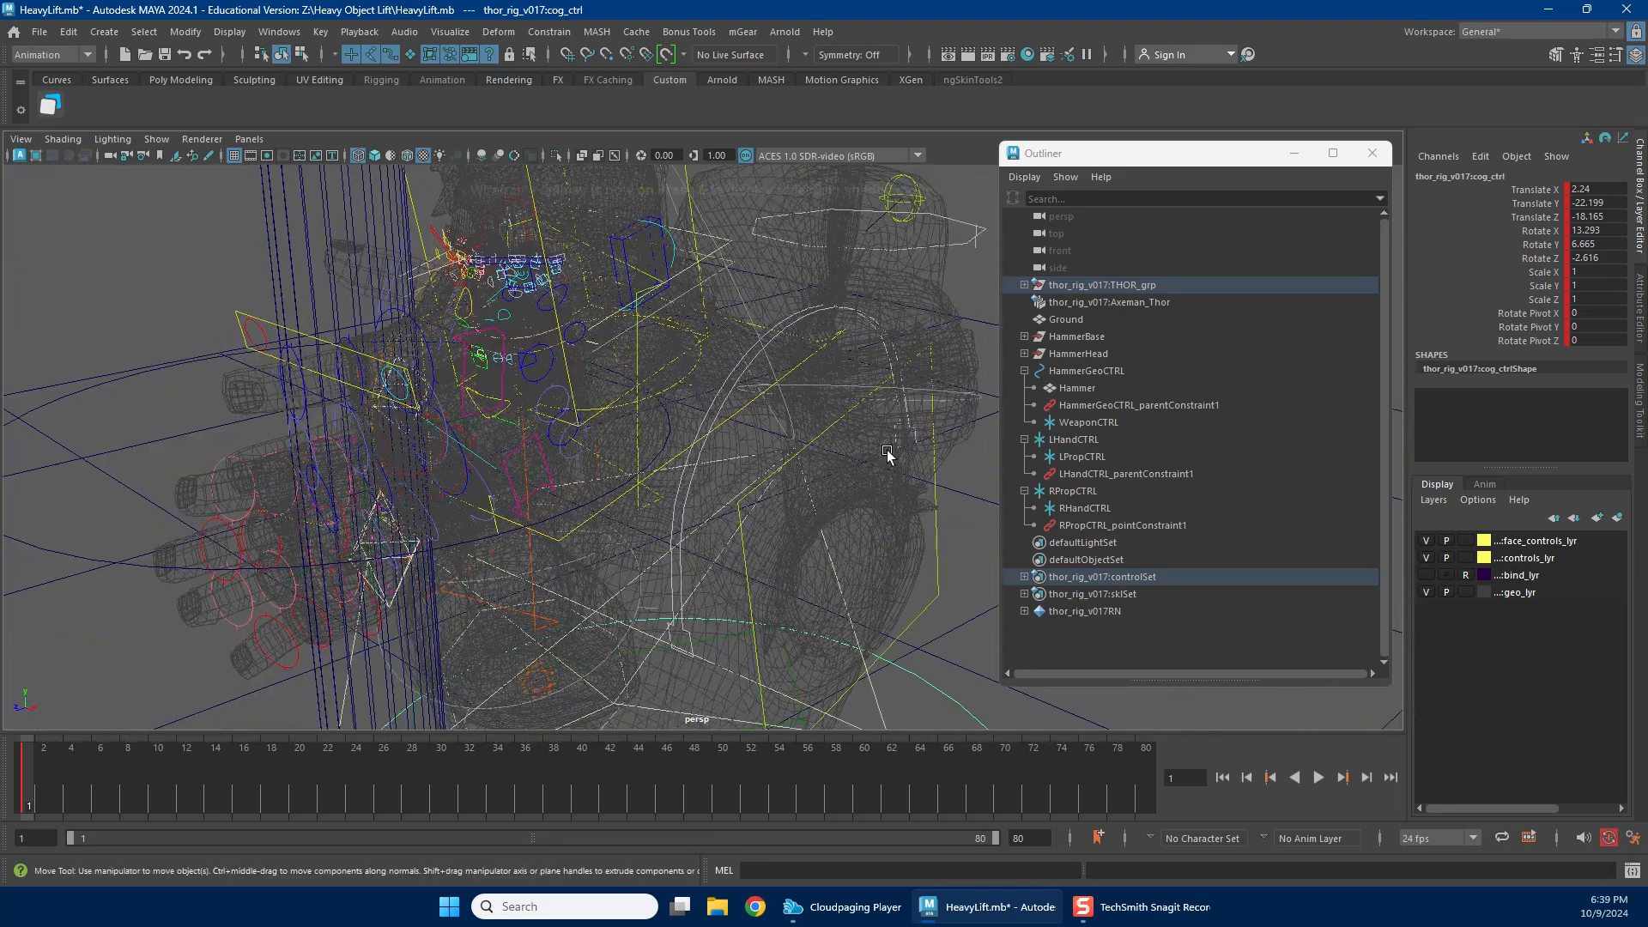
click(640, 367)
key(6)
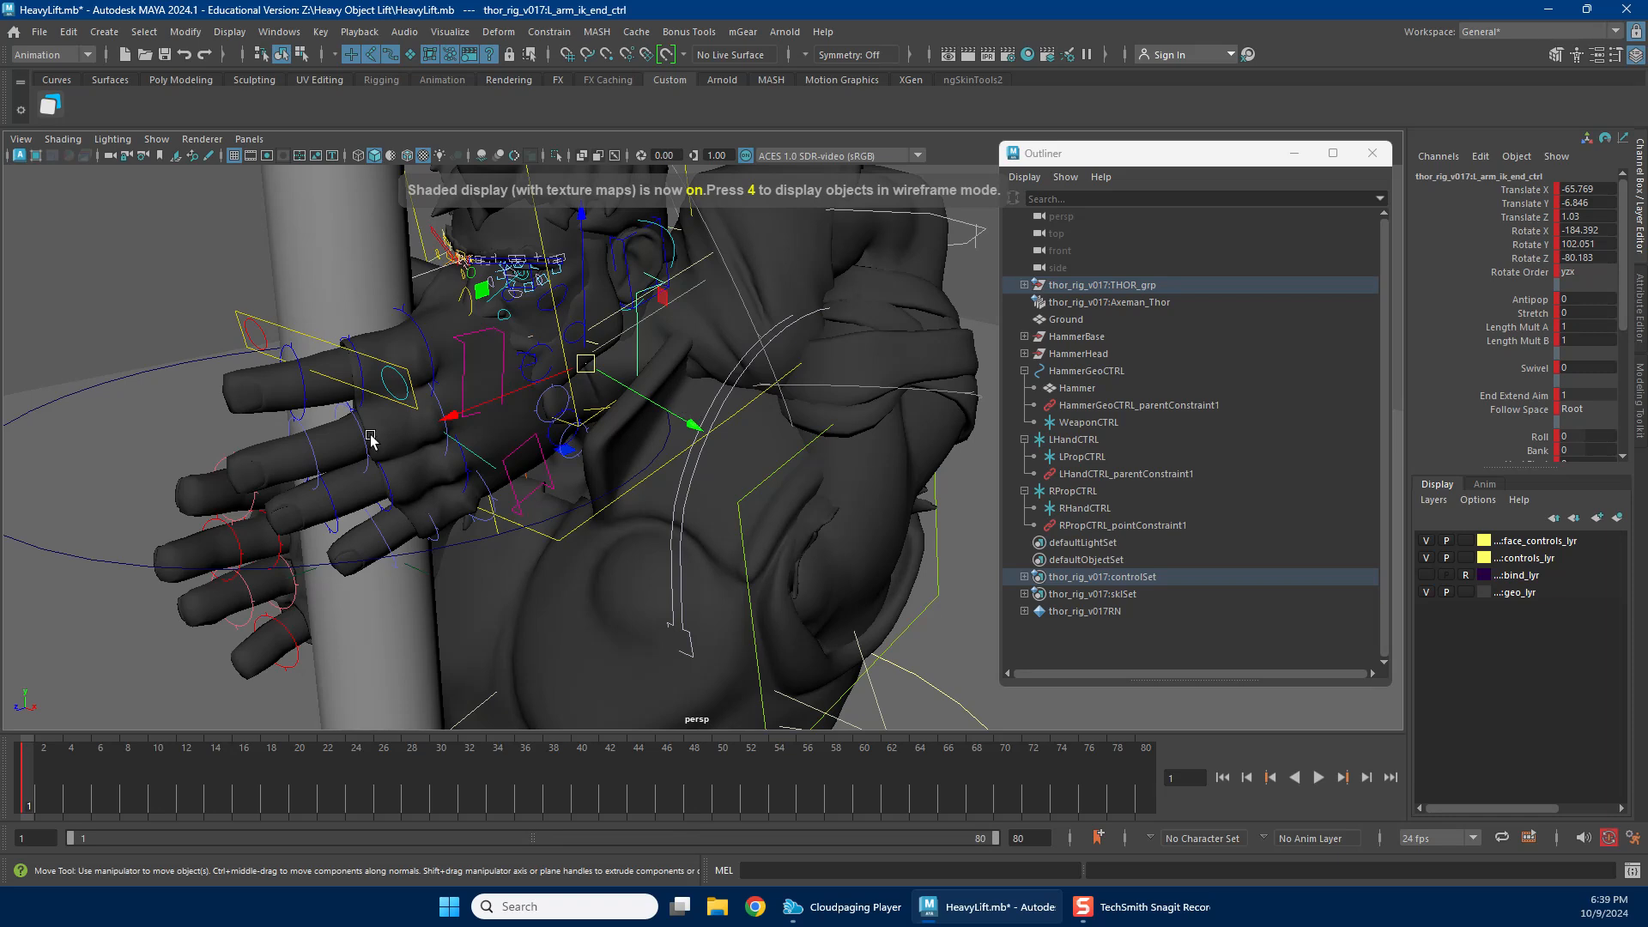
Move the left hand IK control down and forward to about -67.4, -35.5, 45.0, carrying the hammer away from the body.
scroll(639, 367, down, 5)
mouse_move(640, 367)
alt+mouse_down()
mouse_move(717, 487)
mouse_move(503, 522)
mouse_move(626, 577)
alt+mouse_up()
scroll(504, 523, down, 5)
alt+middle_drag(627, 577, 614, 472)
mouse_move(614, 472)
alt+mouse_down()
mouse_move(552, 430)
mouse_move(504, 444)
alt+mouse_up()
alt+middle_drag(503, 444, 525, 517)
drag(582, 330, 686, 446)
Rotate the left hand IK control to about -79.4, 85.5, -41.6 and reposition it so the hammer handle lies nearly horizontal.
key(e)
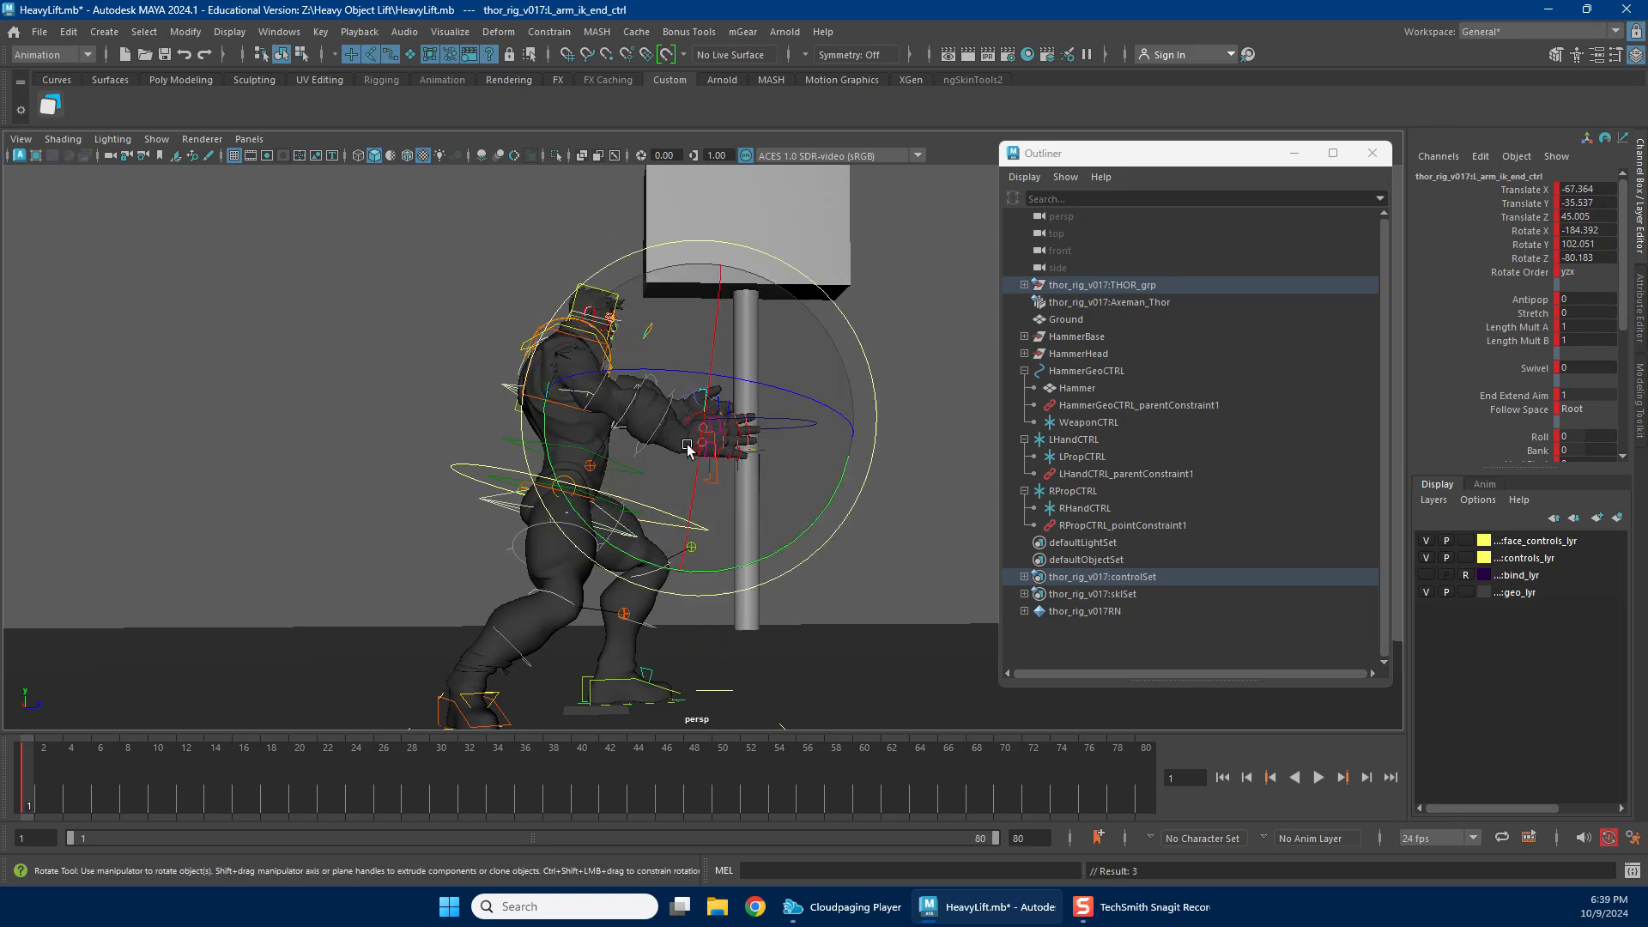
mouse_move(577, 525)
mouse_down()
mouse_move(769, 482)
mouse_move(631, 498)
mouse_move(573, 534)
mouse_up()
drag(678, 442, 721, 372)
key(w)
key(e)
drag(669, 489, 647, 411)
key(w)
scroll(745, 494, up, 5)
alt+drag(746, 496, 663, 508)
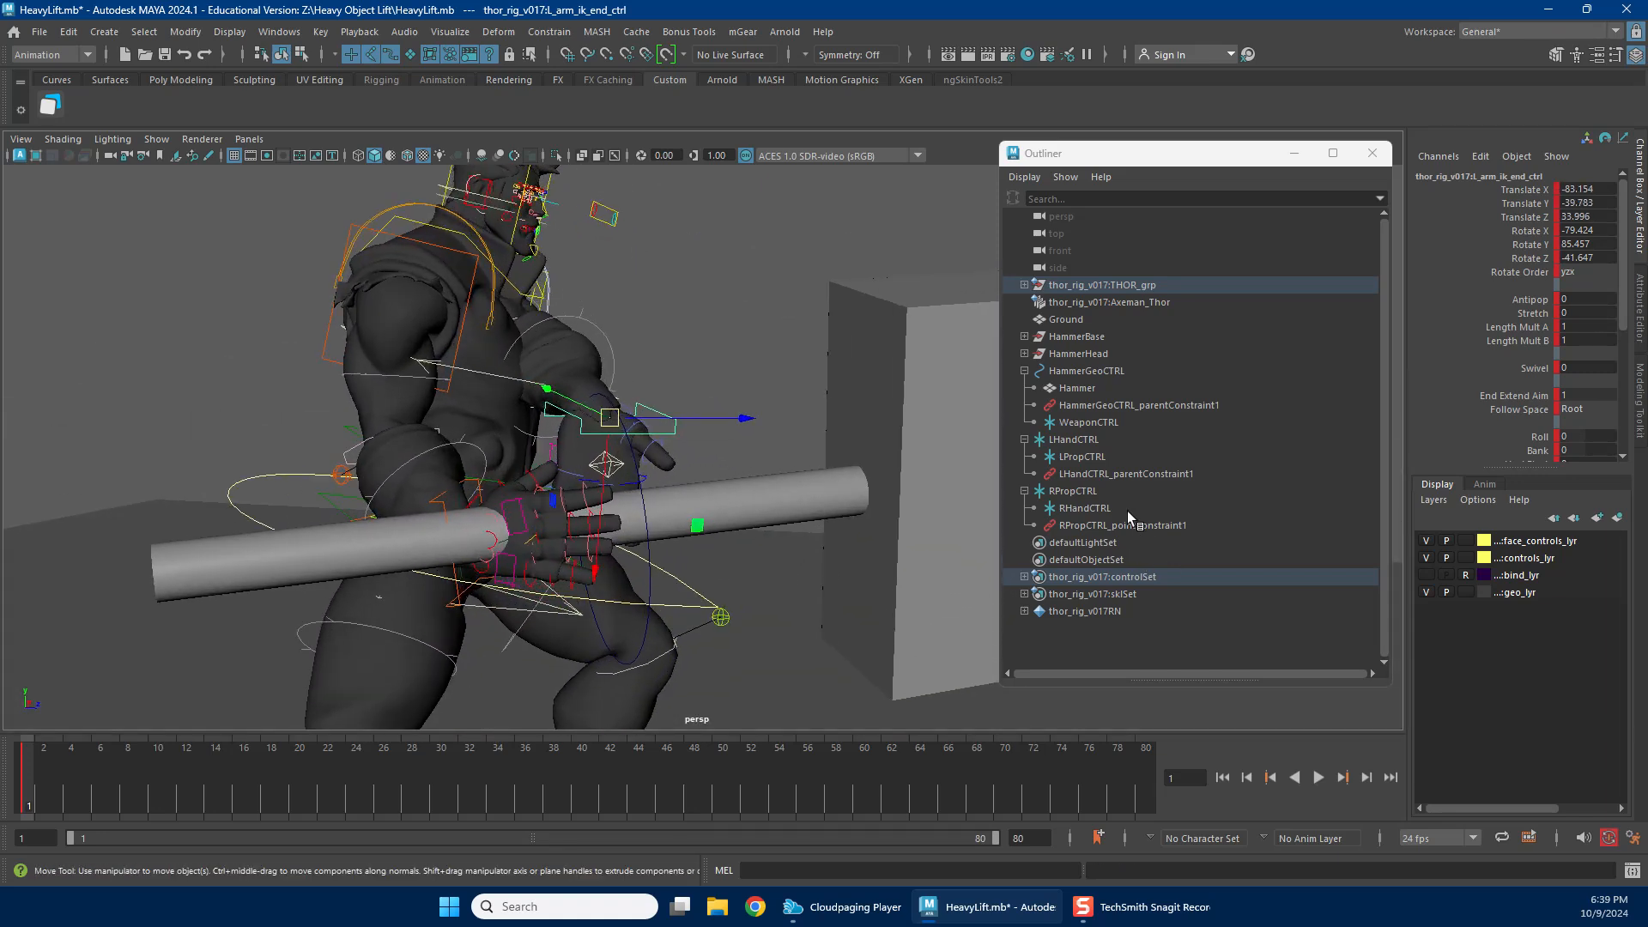
Rotate RHandCTRL under RPropCTRL to about 91.5, 22.0, -11.5 so the right palm faces down over the handle.
click(1072, 491)
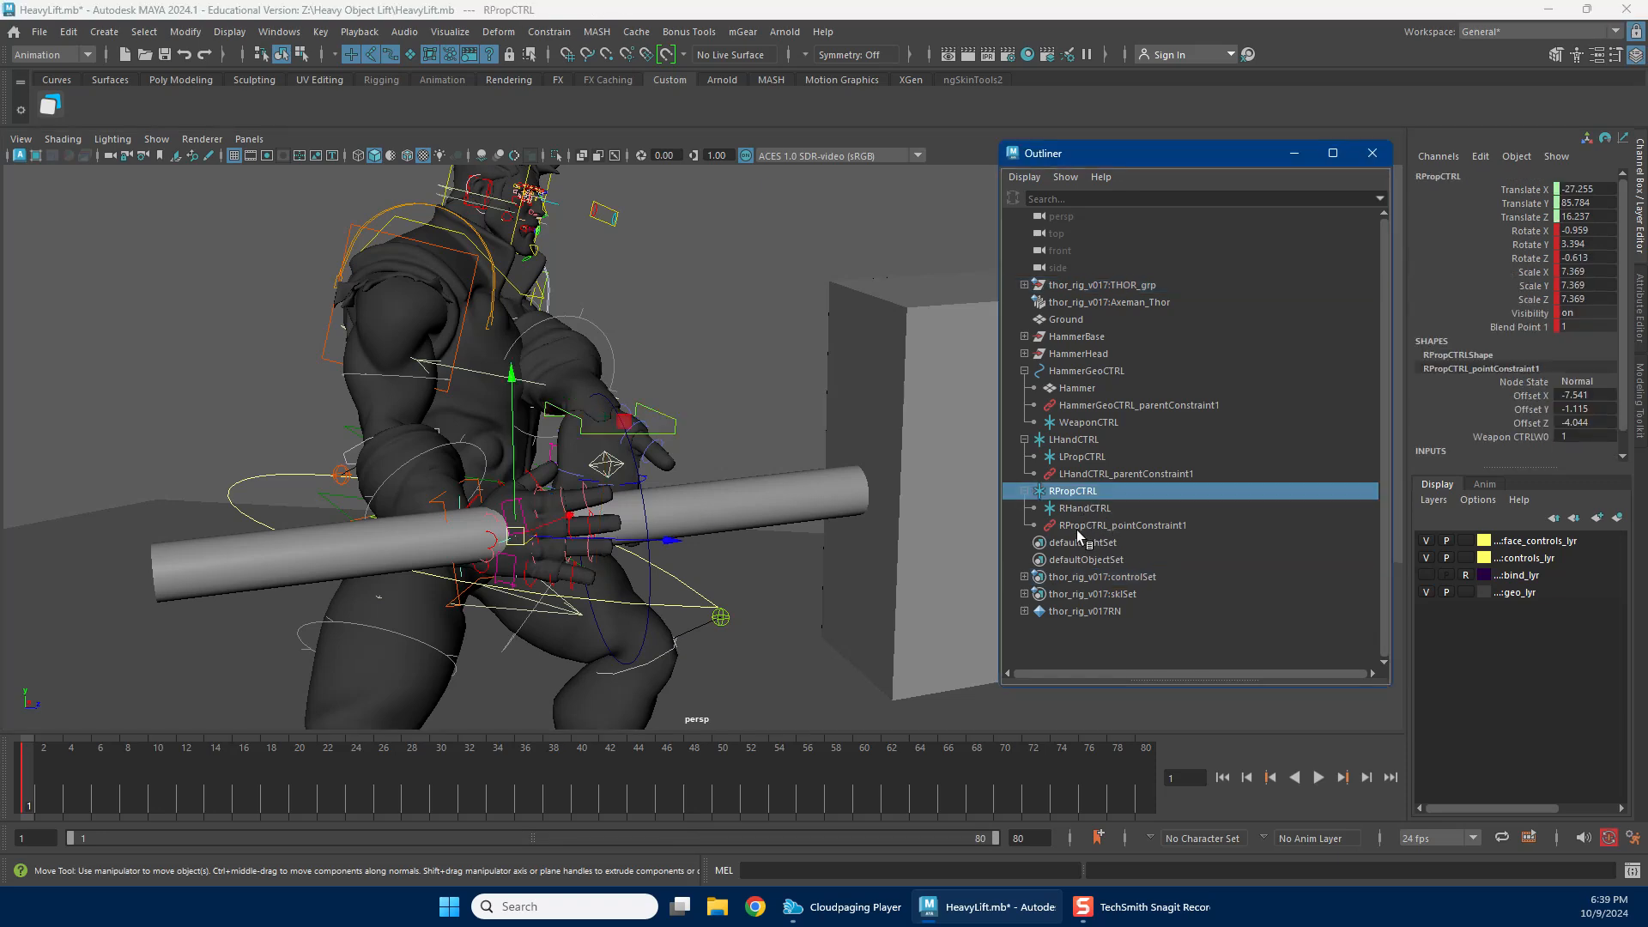
click(1084, 509)
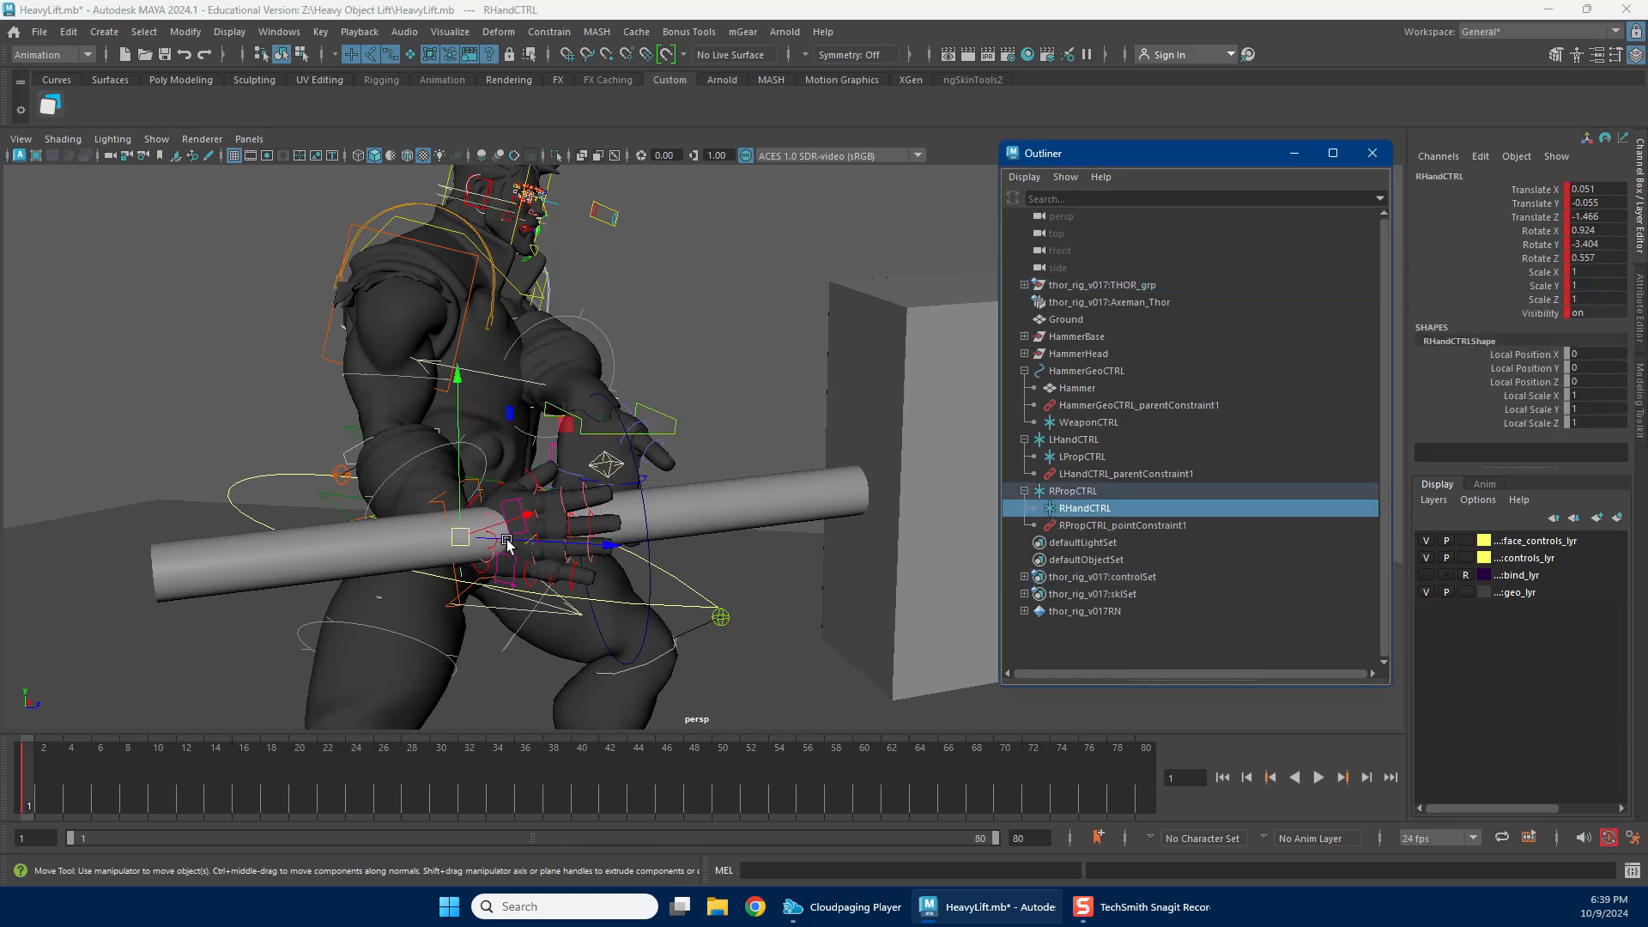
key(e)
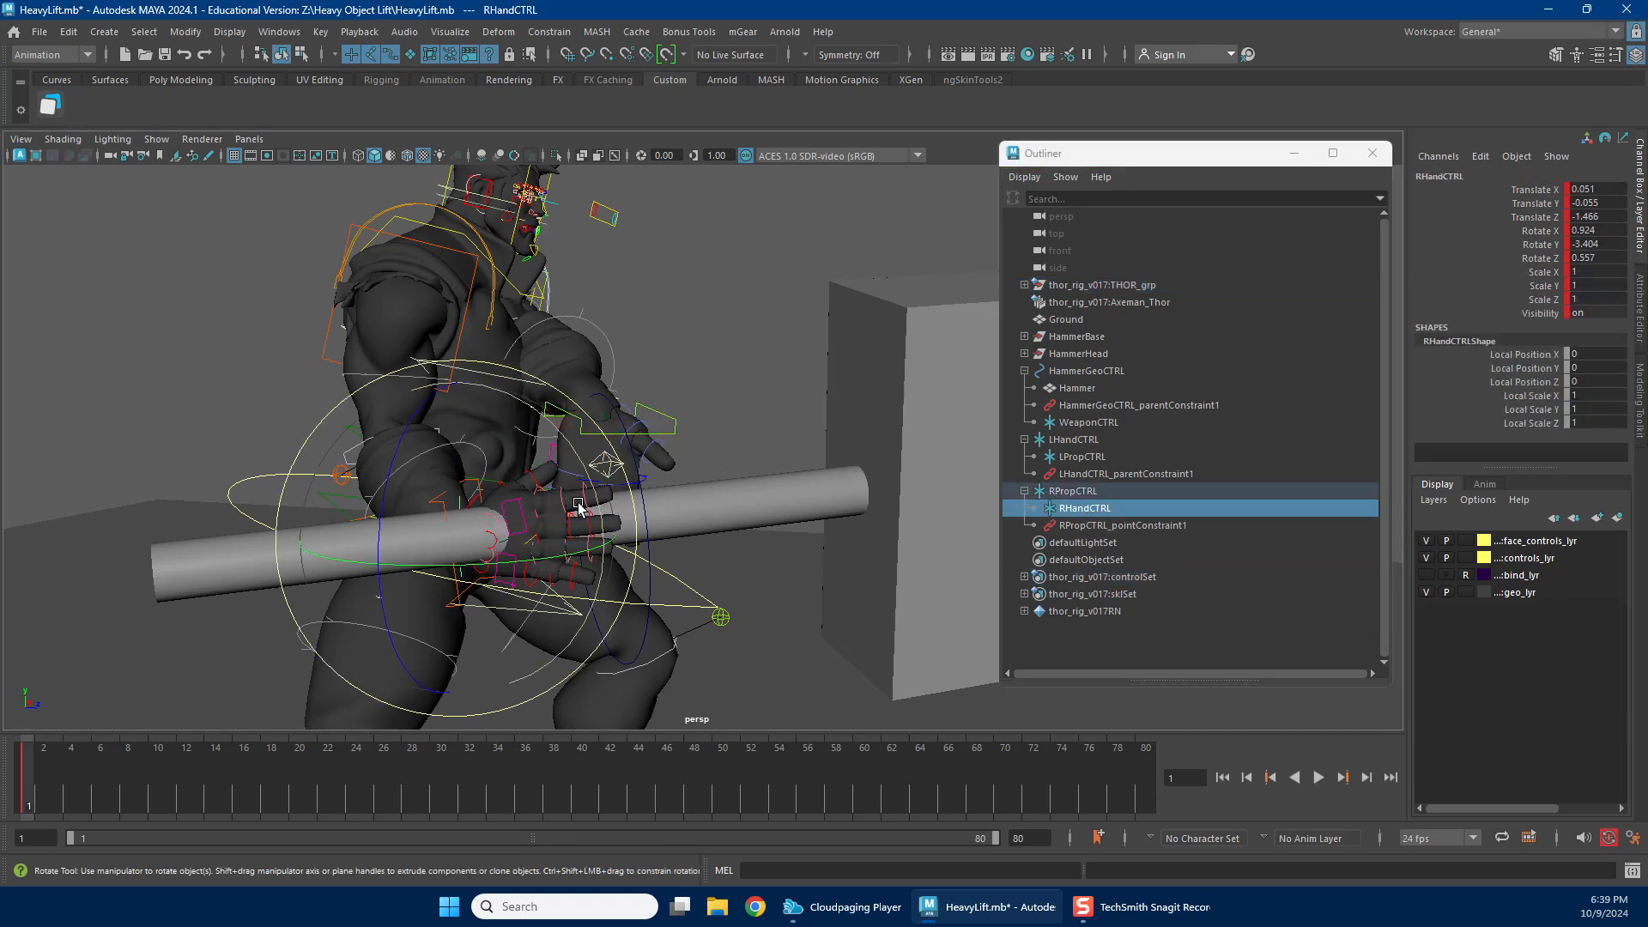
click(1110, 508)
drag(557, 423, 567, 486)
key(w)
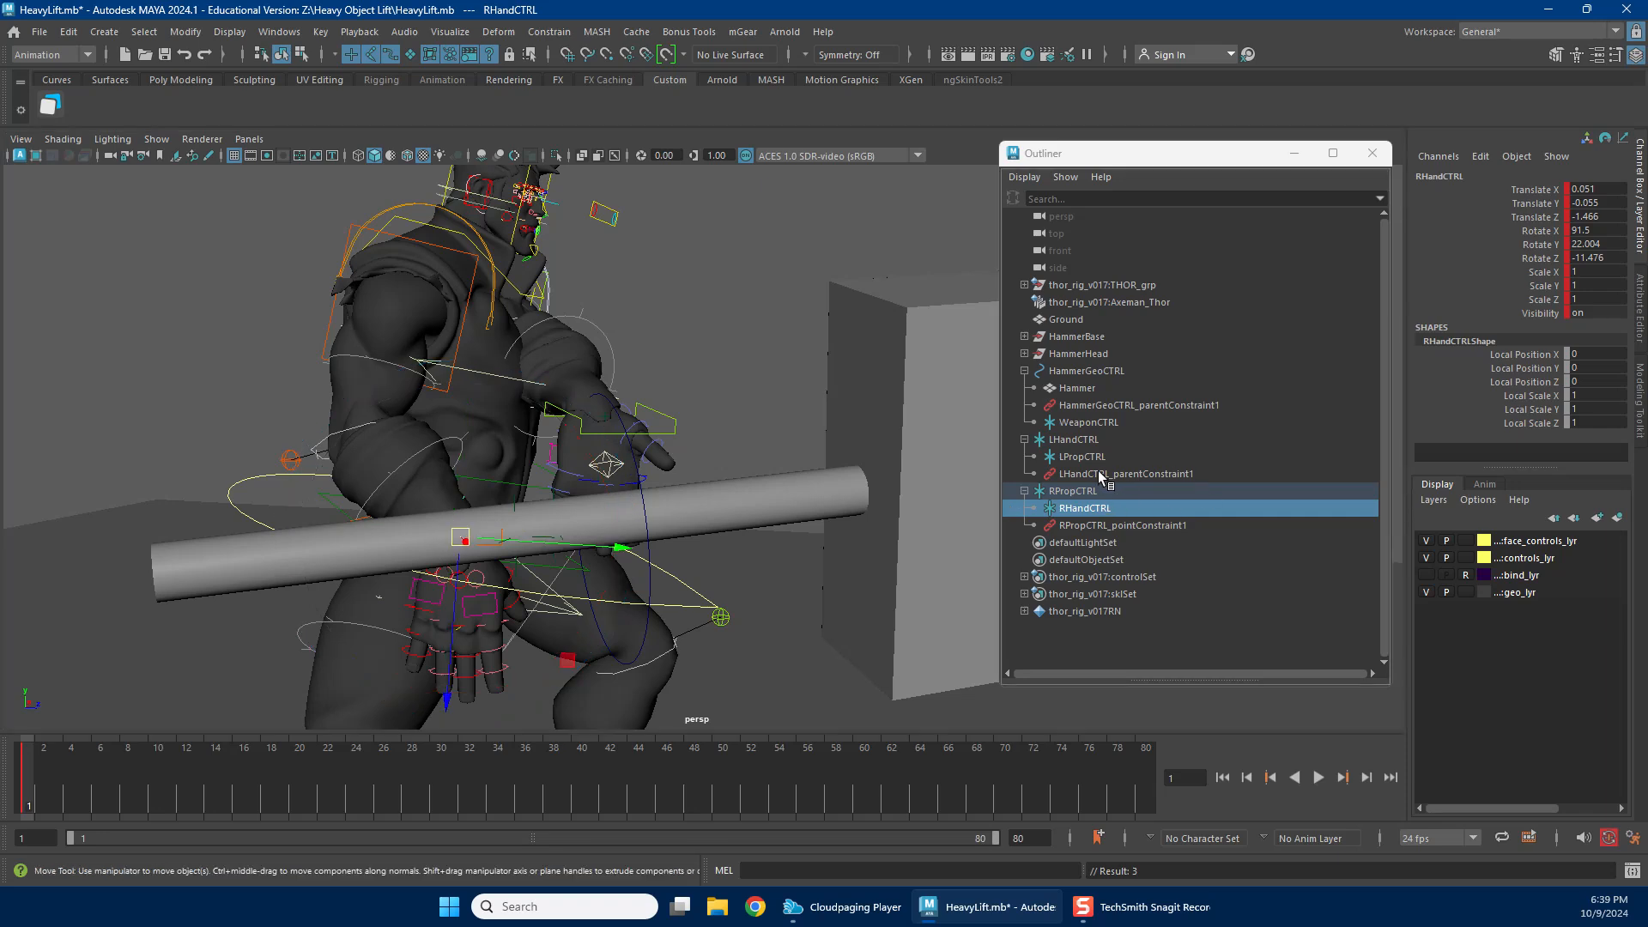
Move WeaponCTRL to bring the right hand farther along the hammer handle toward the left hand.
click(1109, 425)
drag(557, 575, 581, 426)
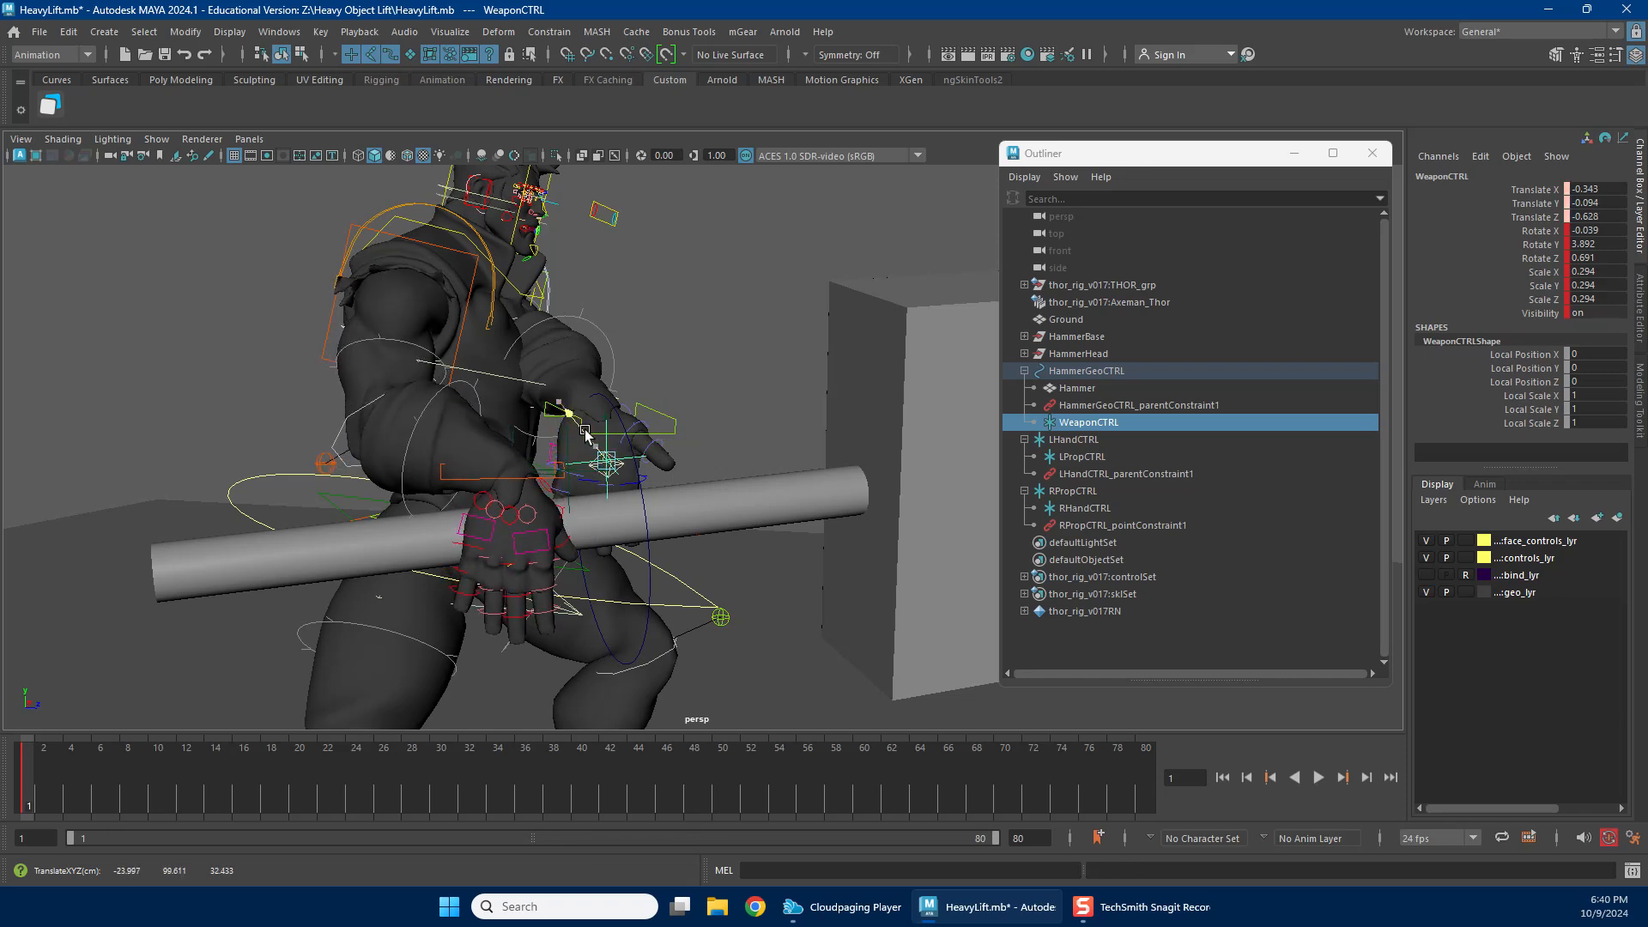
Find the right arm's elbow pole vector in wireframe display, move it behind the upper back, and return to shaded display.
alt+drag(549, 500, 657, 507)
alt+right_drag(657, 506, 744, 525)
alt+drag(745, 525, 489, 505)
alt+drag(590, 542, 581, 441)
click(675, 329)
alt+drag(673, 338, 605, 360)
alt+drag(606, 360, 716, 427)
key(4)
alt+drag(714, 362, 517, 419)
click(365, 460)
alt+drag(365, 460, 183, 371)
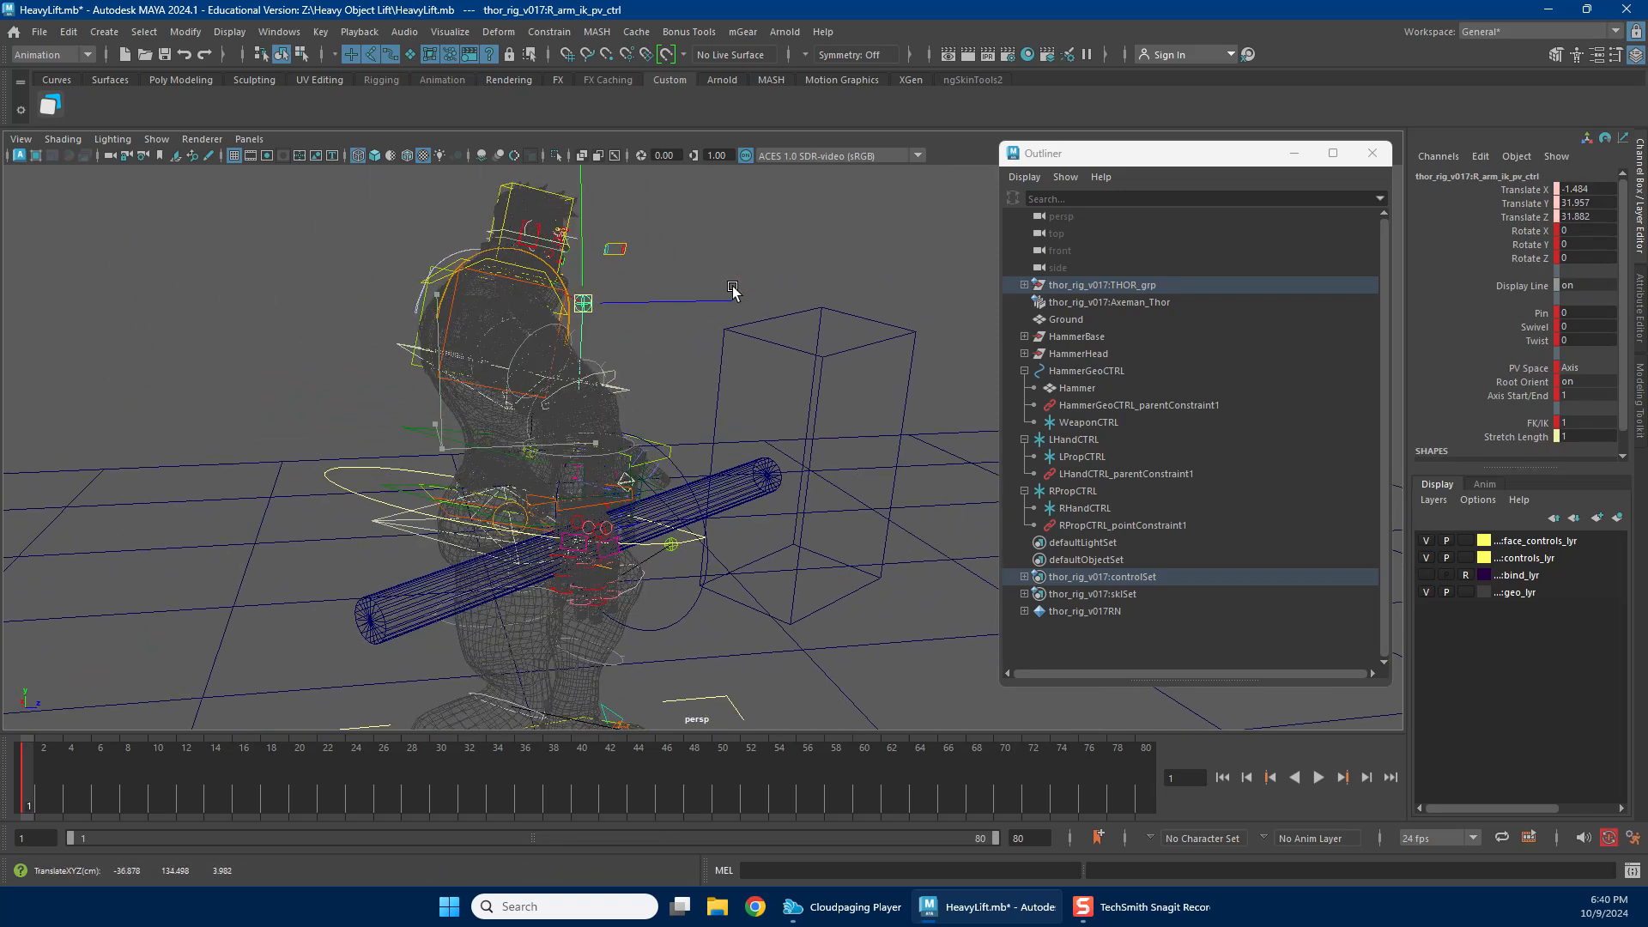
alt+drag(453, 336, 685, 396)
drag(537, 462, 757, 390)
drag(827, 271, 829, 268)
mouse_move(830, 268)
alt+mouse_down()
mouse_move(781, 360)
mouse_move(747, 393)
mouse_move(745, 371)
mouse_move(708, 434)
mouse_move(721, 418)
mouse_move(623, 443)
alt+mouse_up()
key(6)
Rotate the spine FK controls to about 26.1, -12.3, -2.6 to hunch and twist the torso over the hammer.
click(683, 391)
alt+drag(683, 391, 679, 439)
alt+drag(746, 506, 706, 456)
key(w)
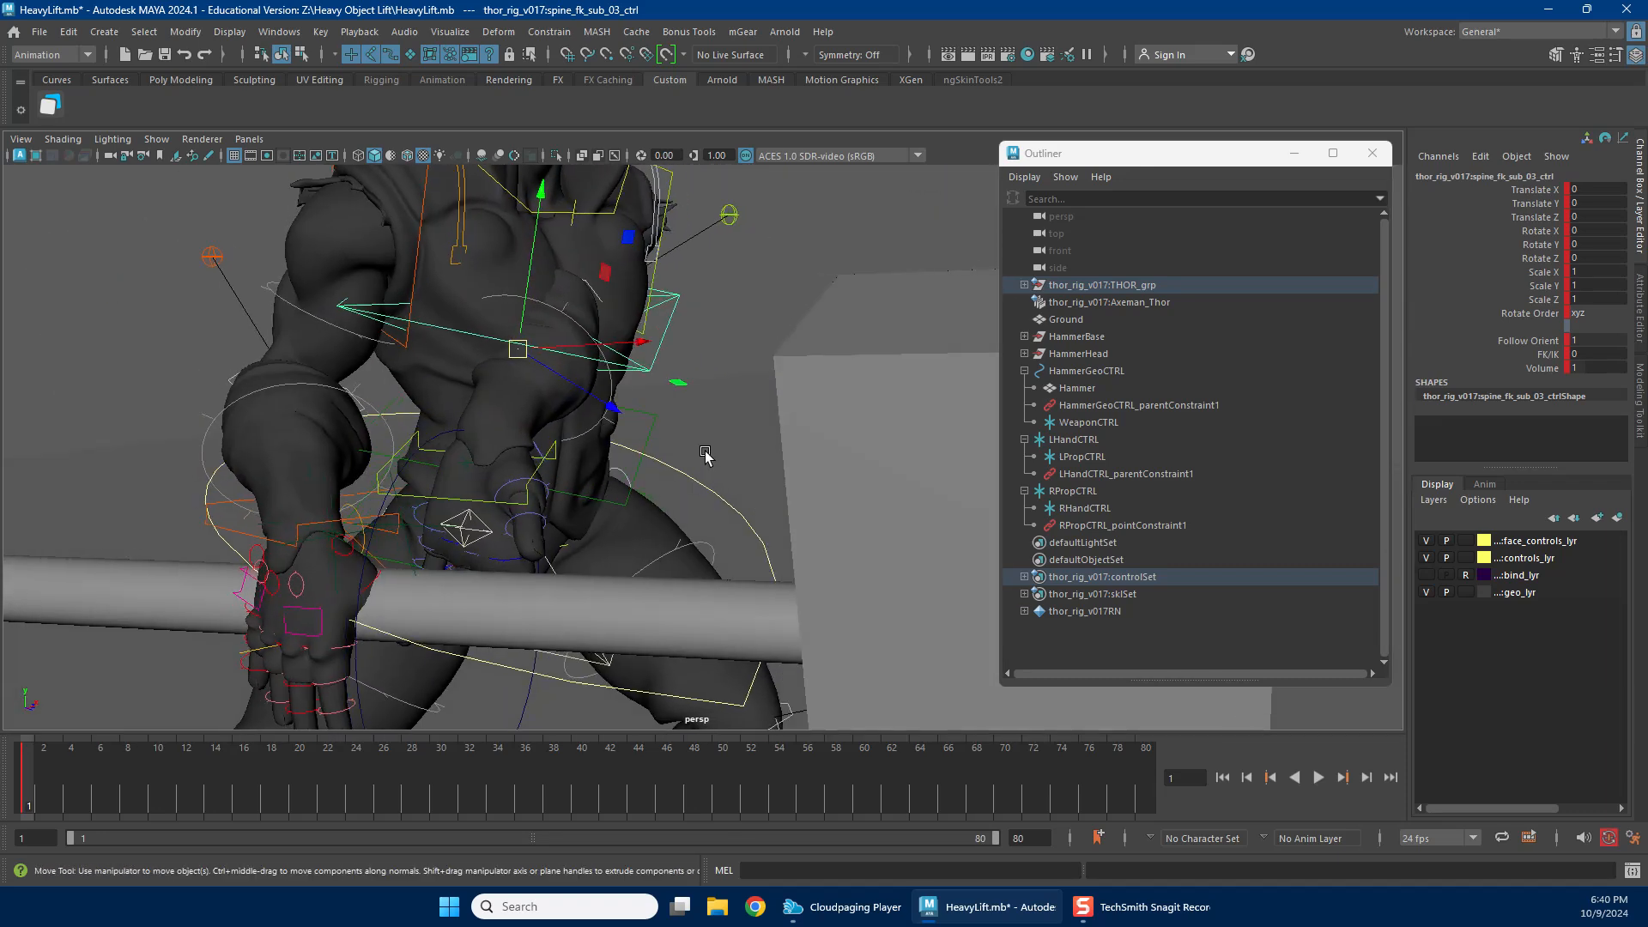
click(638, 471)
key(e)
drag(607, 422, 575, 485)
scroll(412, 483, down, 5)
alt+drag(413, 483, 570, 463)
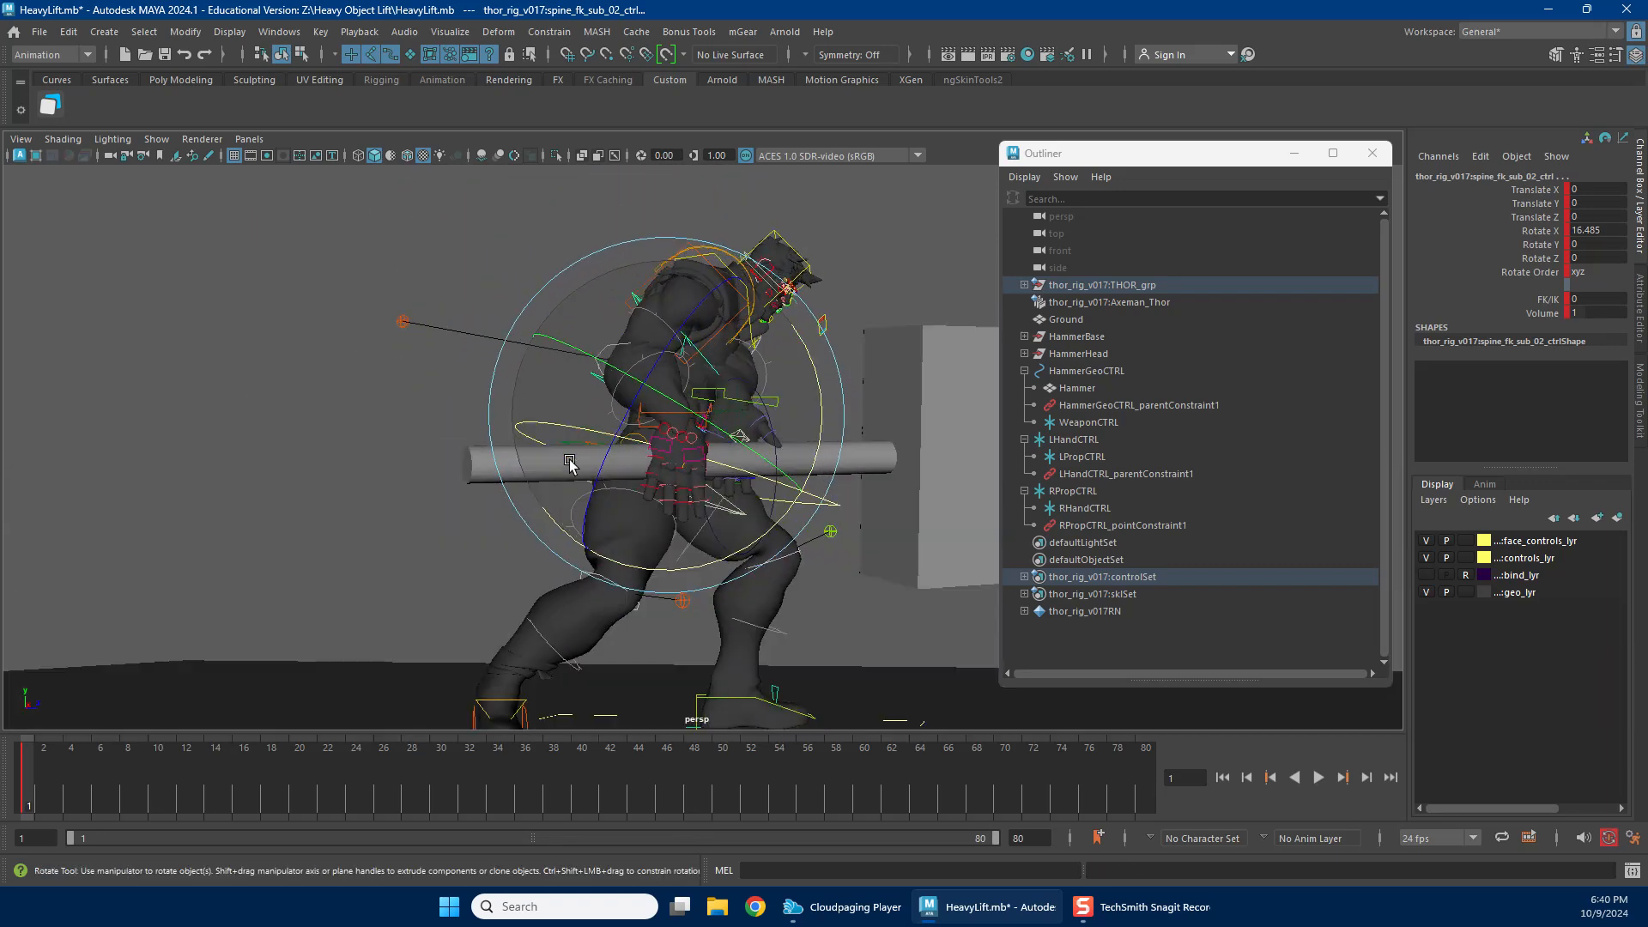
mouse_move(743, 491)
mouse_down()
mouse_move(711, 488)
mouse_move(727, 490)
mouse_up()
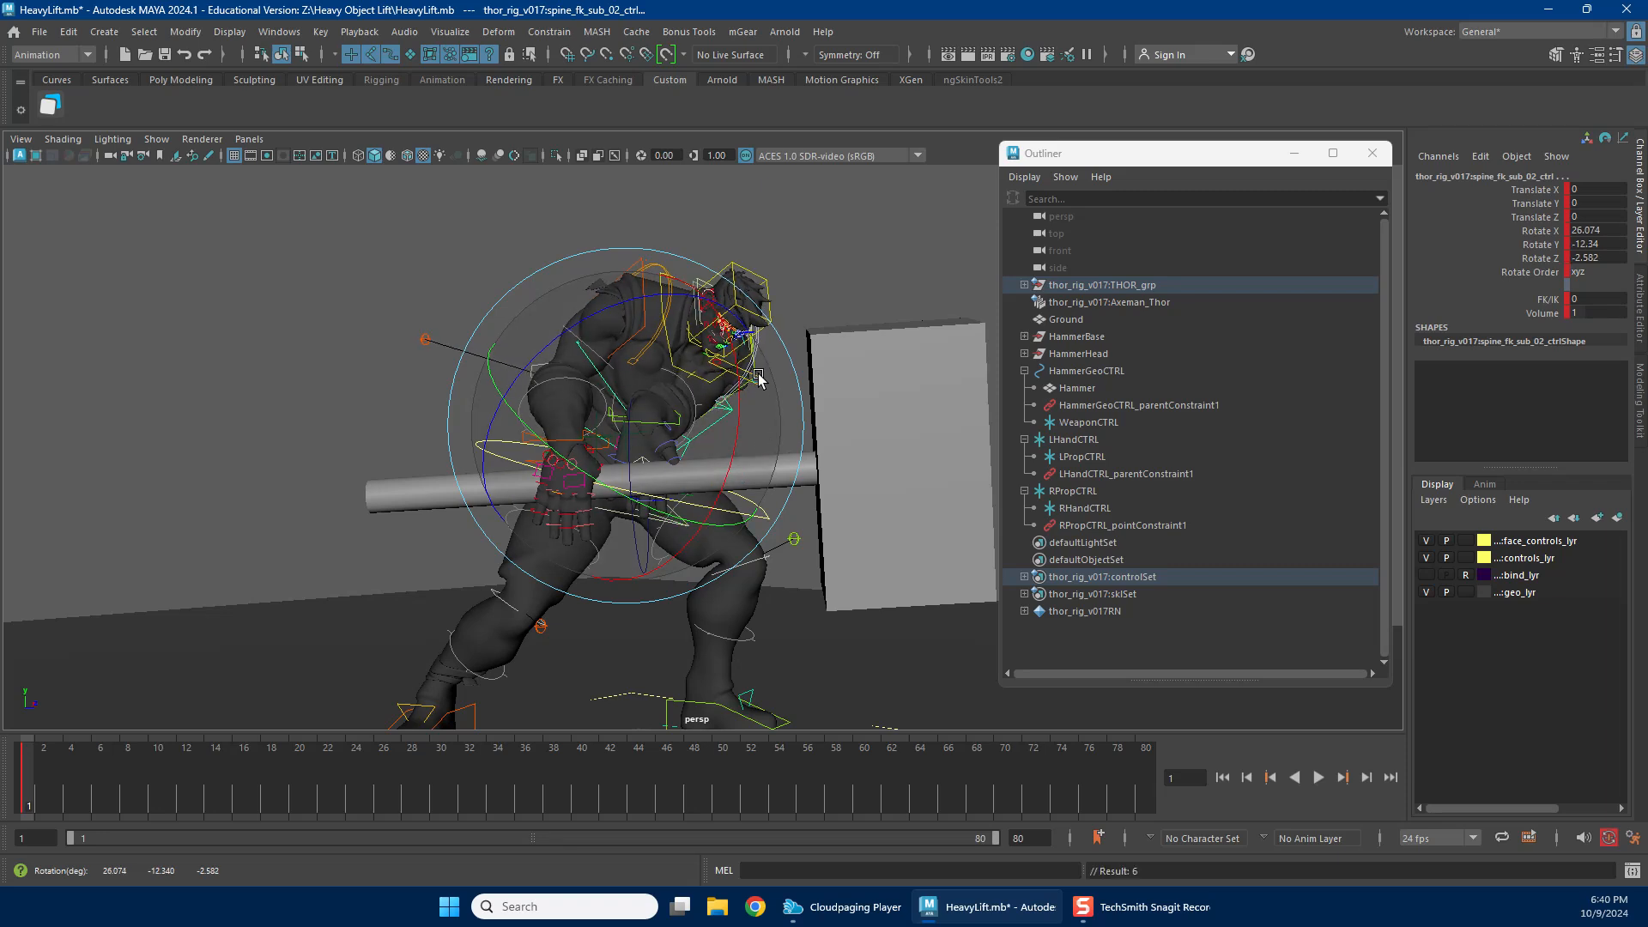
Rotate the head control to about -58 in X so the face looks forward from the hunched torso.
click(816, 342)
drag(820, 319, 820, 227)
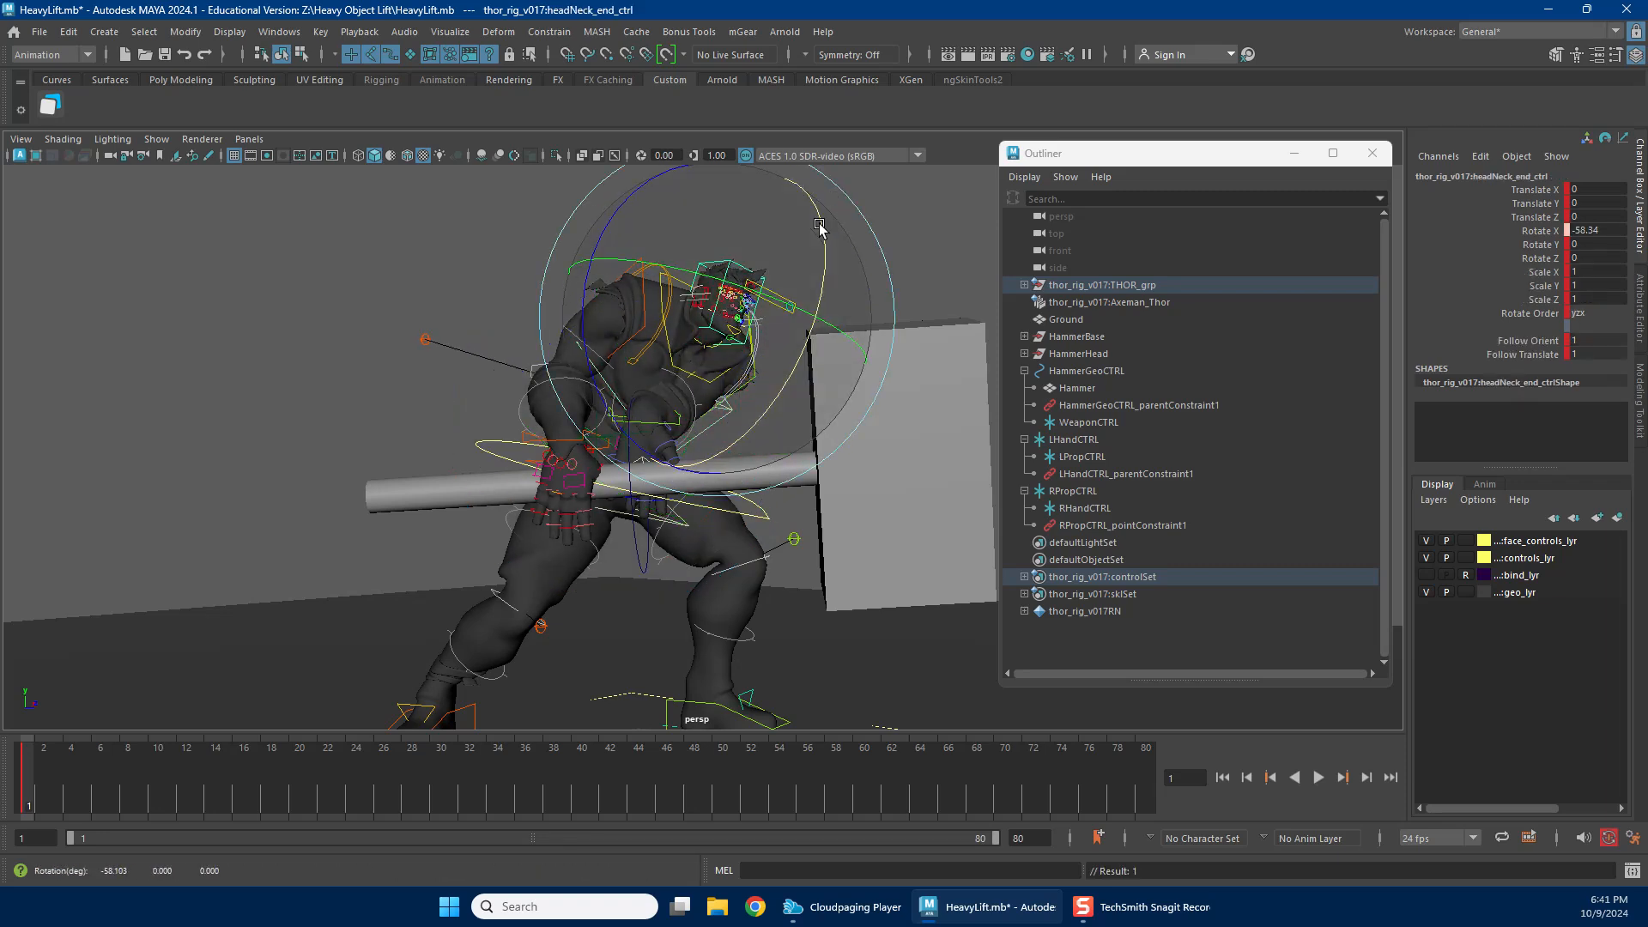
alt+drag(772, 426, 810, 404)
Adjust the left arm shoulder control to suit the hunched torso.
key(w)
click(525, 344)
key(e)
drag(520, 400, 663, 302)
key(w)
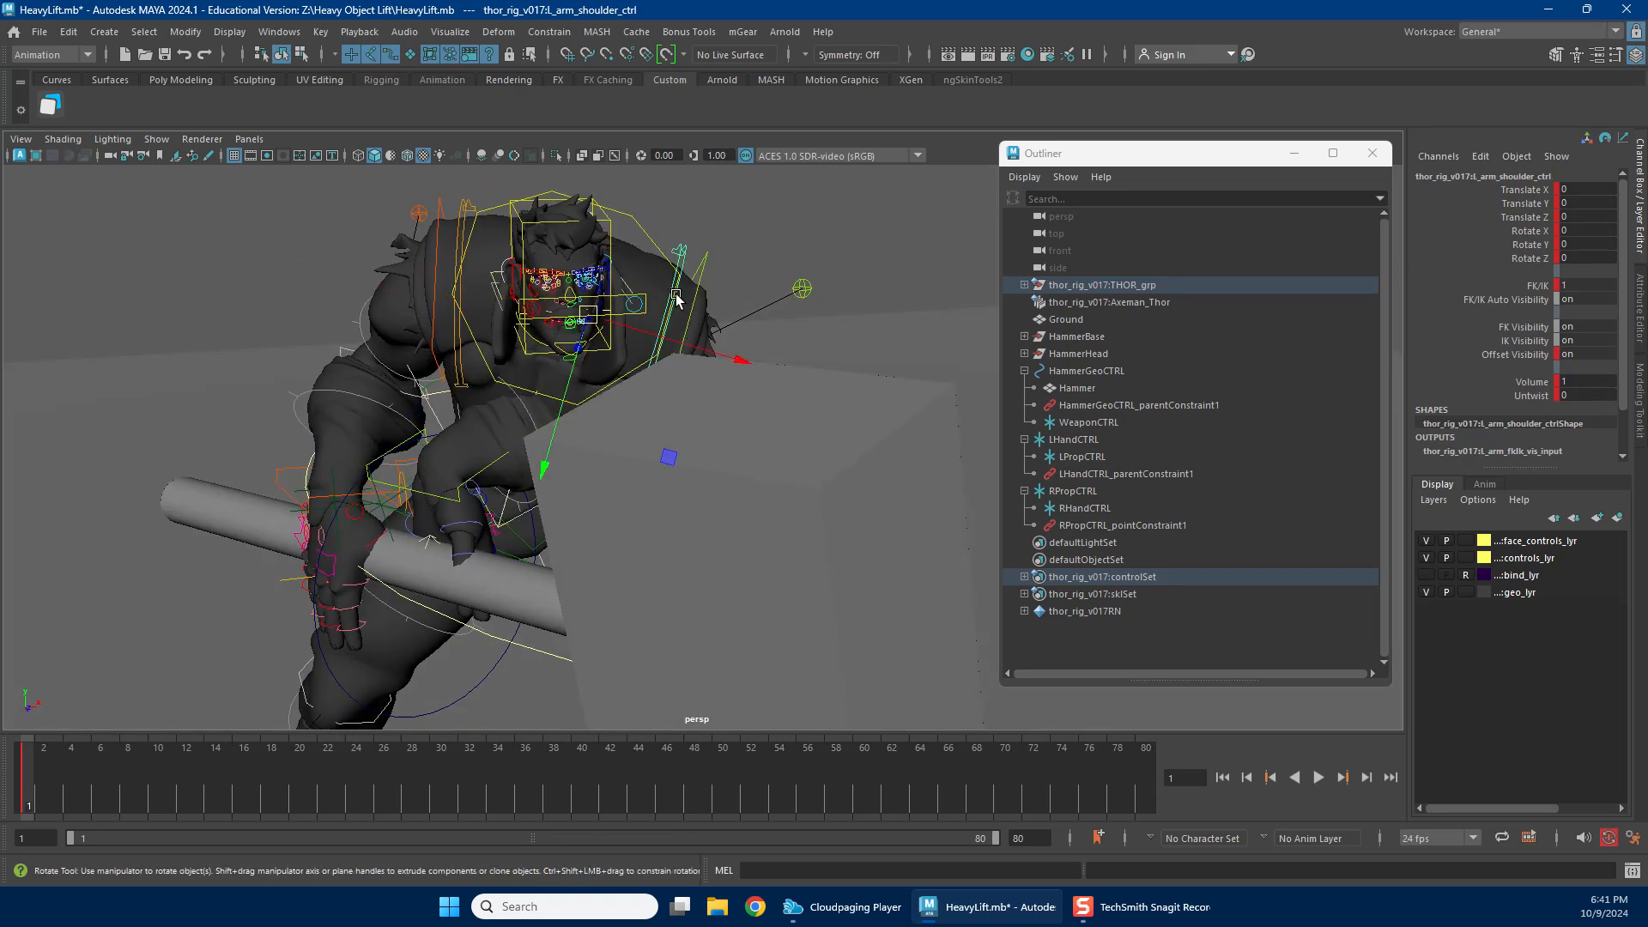
drag(522, 335, 552, 477)
Position the left hand IK control at about -73.4, -63.1, 40.9 and rotate it to about -132.5, 131.2, -24.3.
key(w)
click(666, 431)
drag(511, 418, 886, 487)
key(e)
key(w)
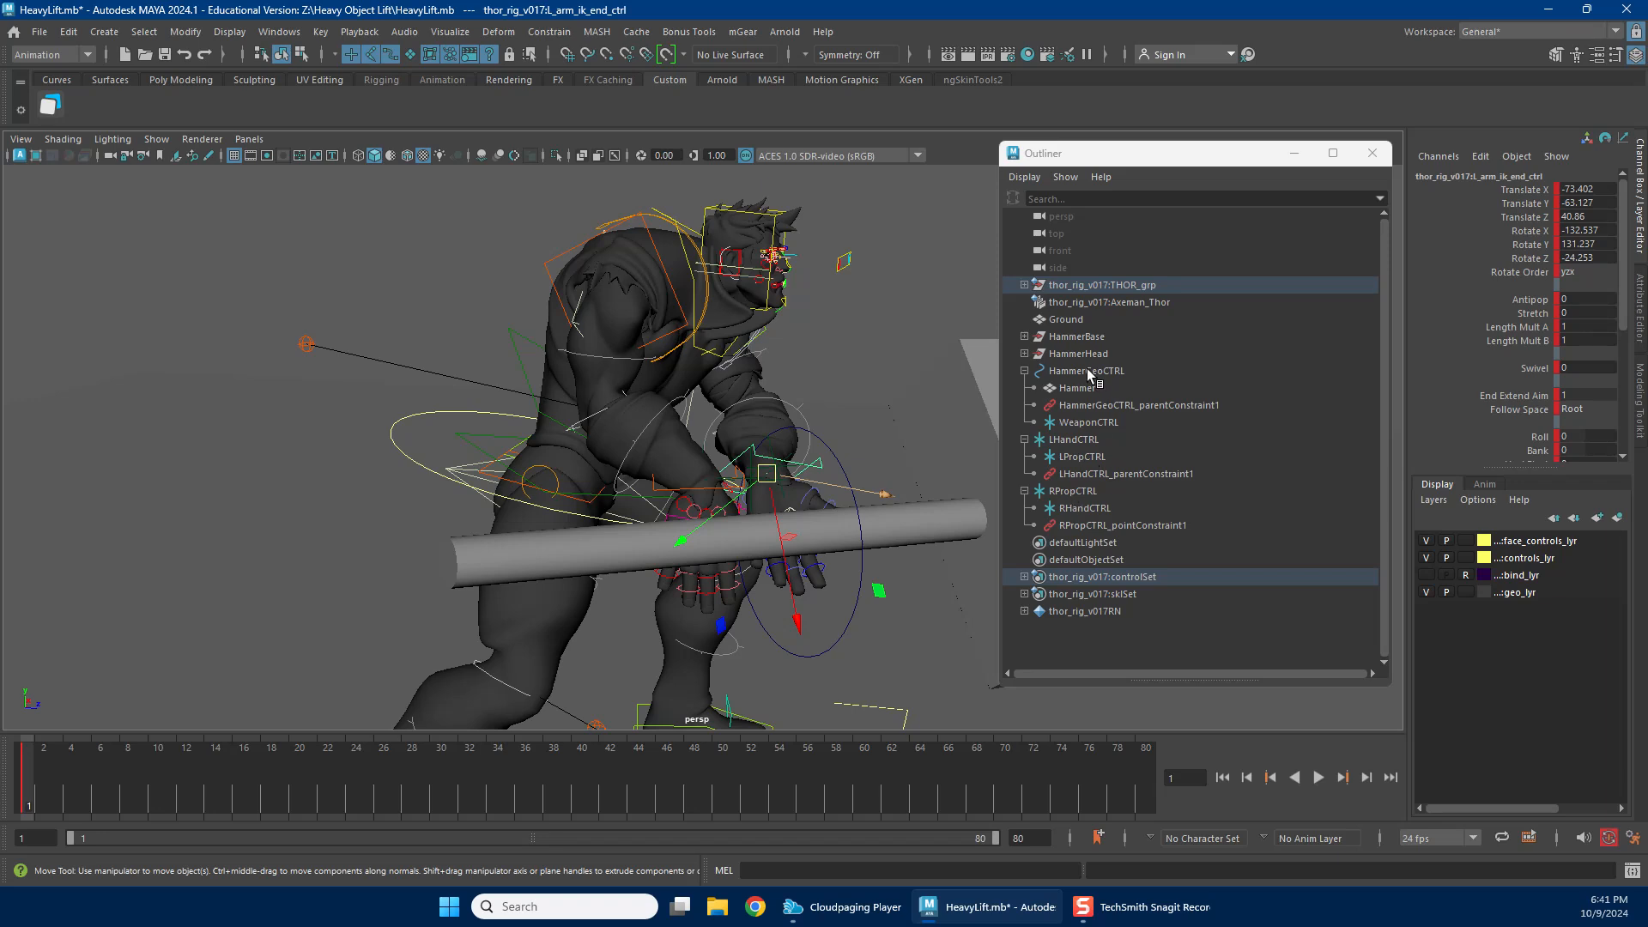
Move WeaponCTRL to about -0.70, -0.53, -0.48 so the right hand sits on the hammer handle.
click(1072, 439)
click(1115, 422)
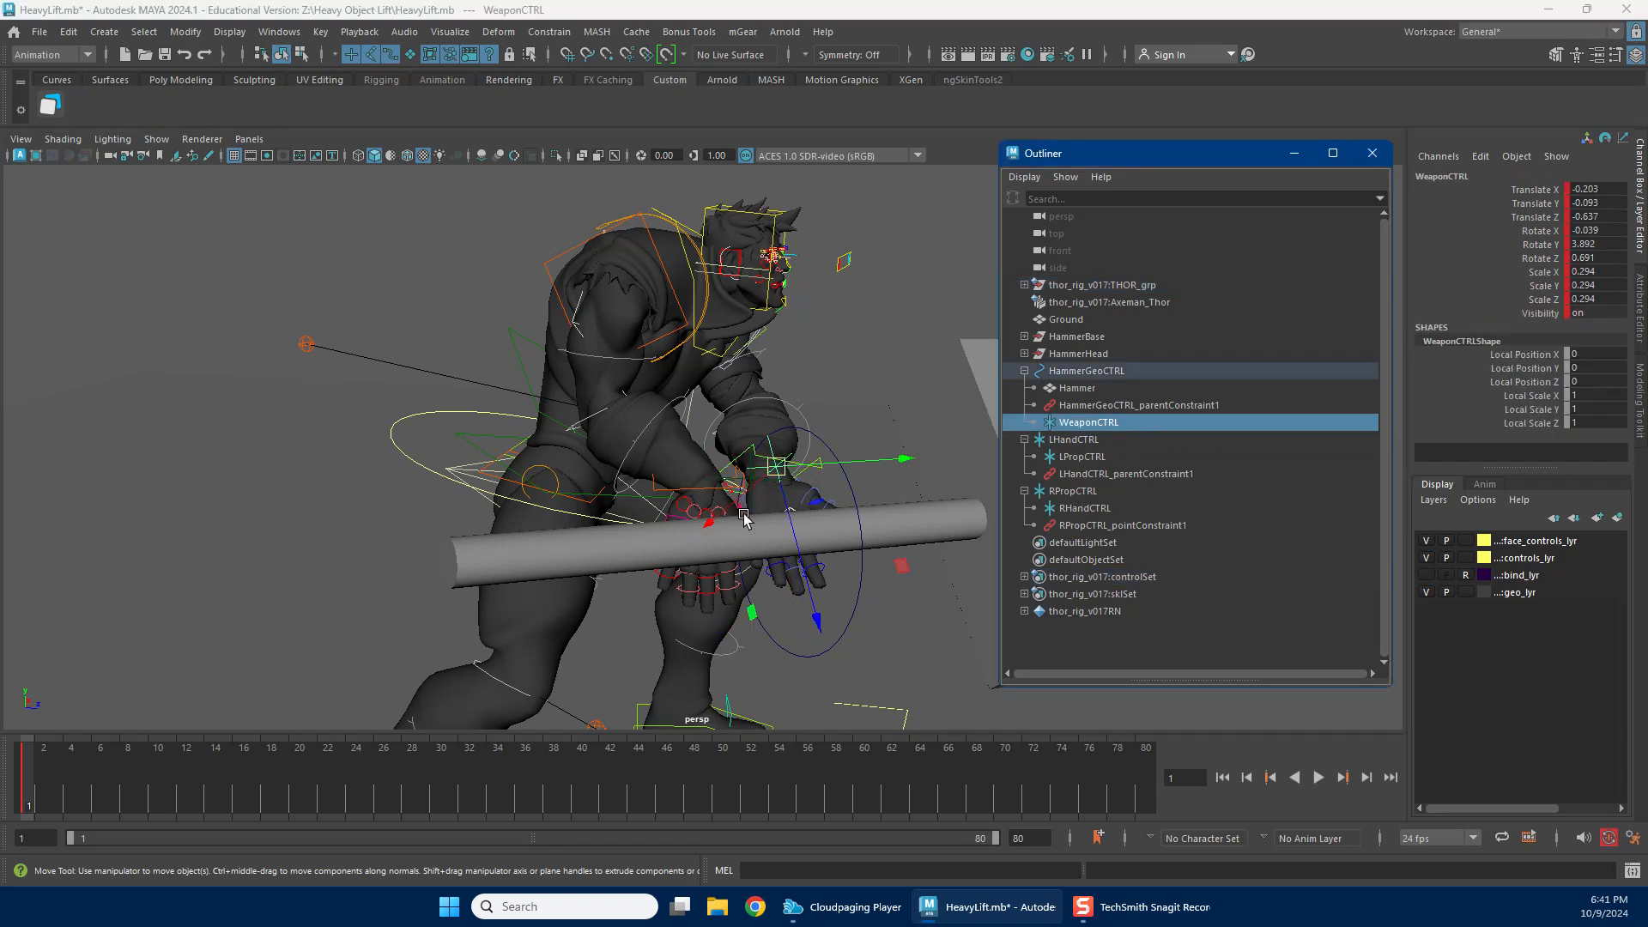
alt+drag(858, 424, 605, 444)
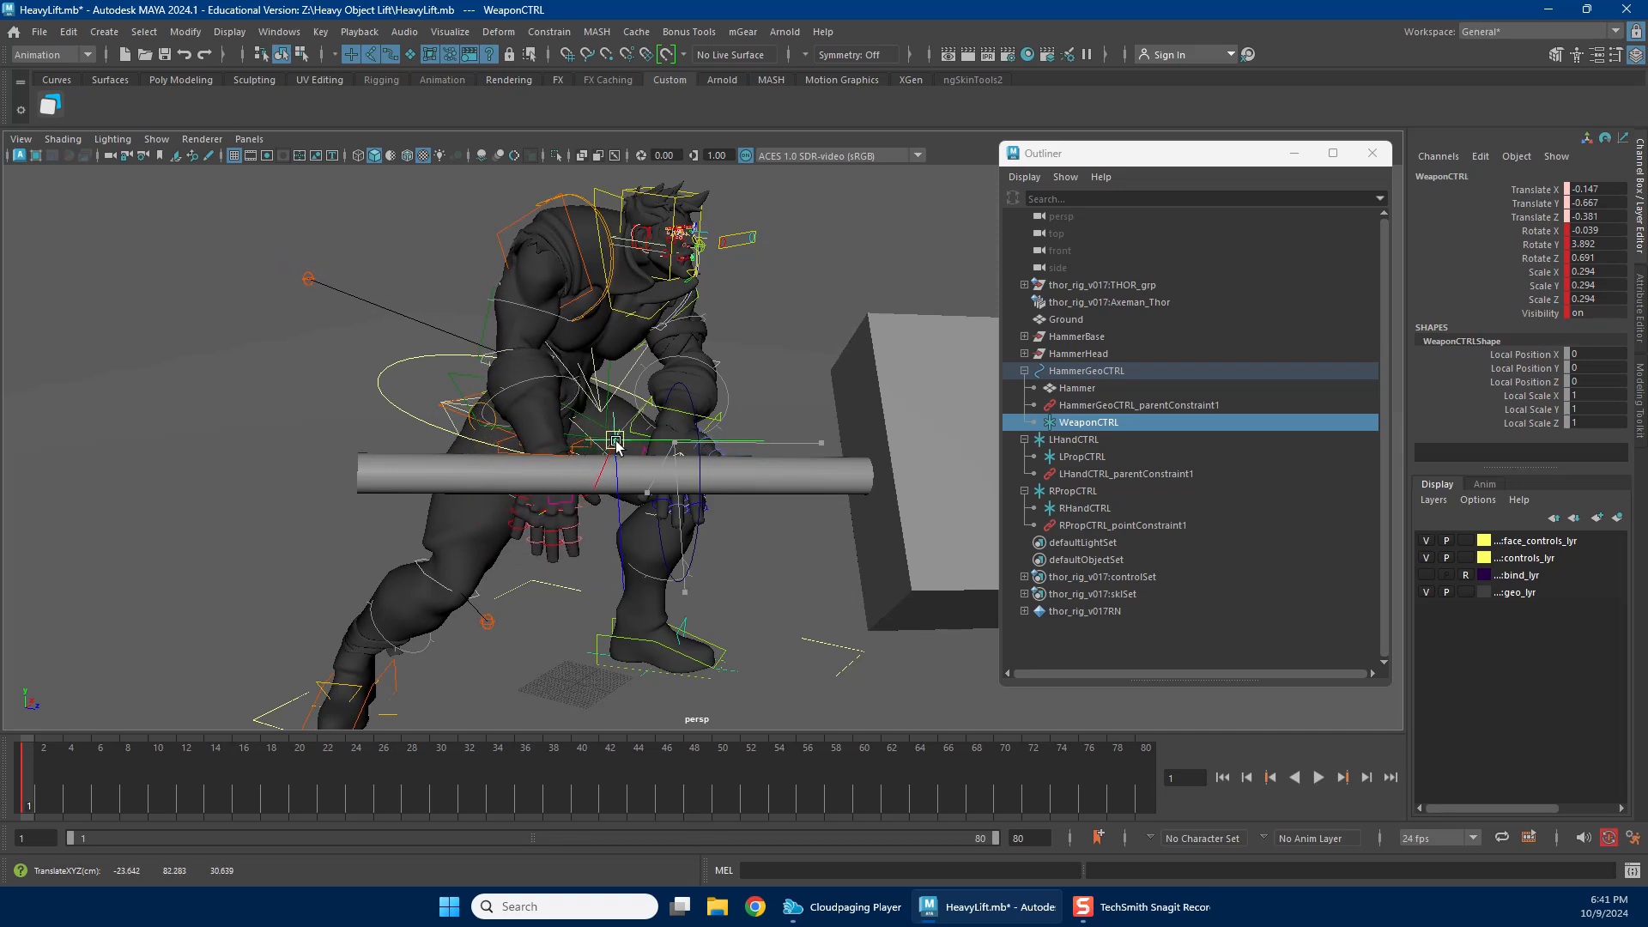
mouse_move(621, 435)
alt+mouse_down()
mouse_move(816, 414)
mouse_move(631, 468)
mouse_move(619, 421)
alt+mouse_up()
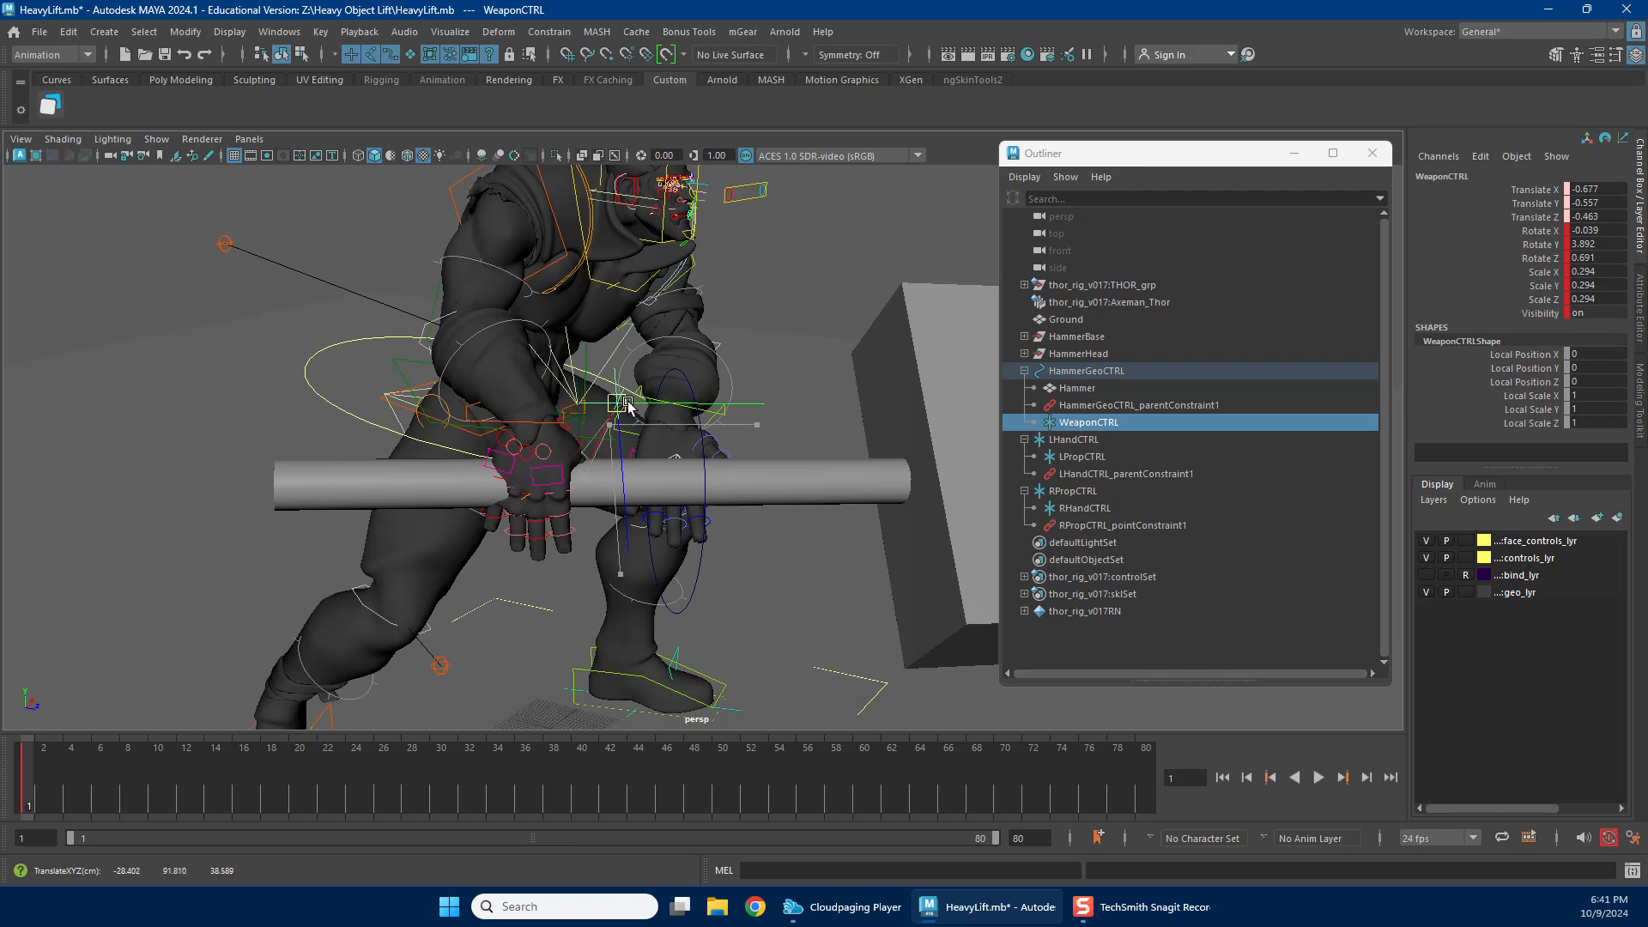
scroll(600, 450, up, 5)
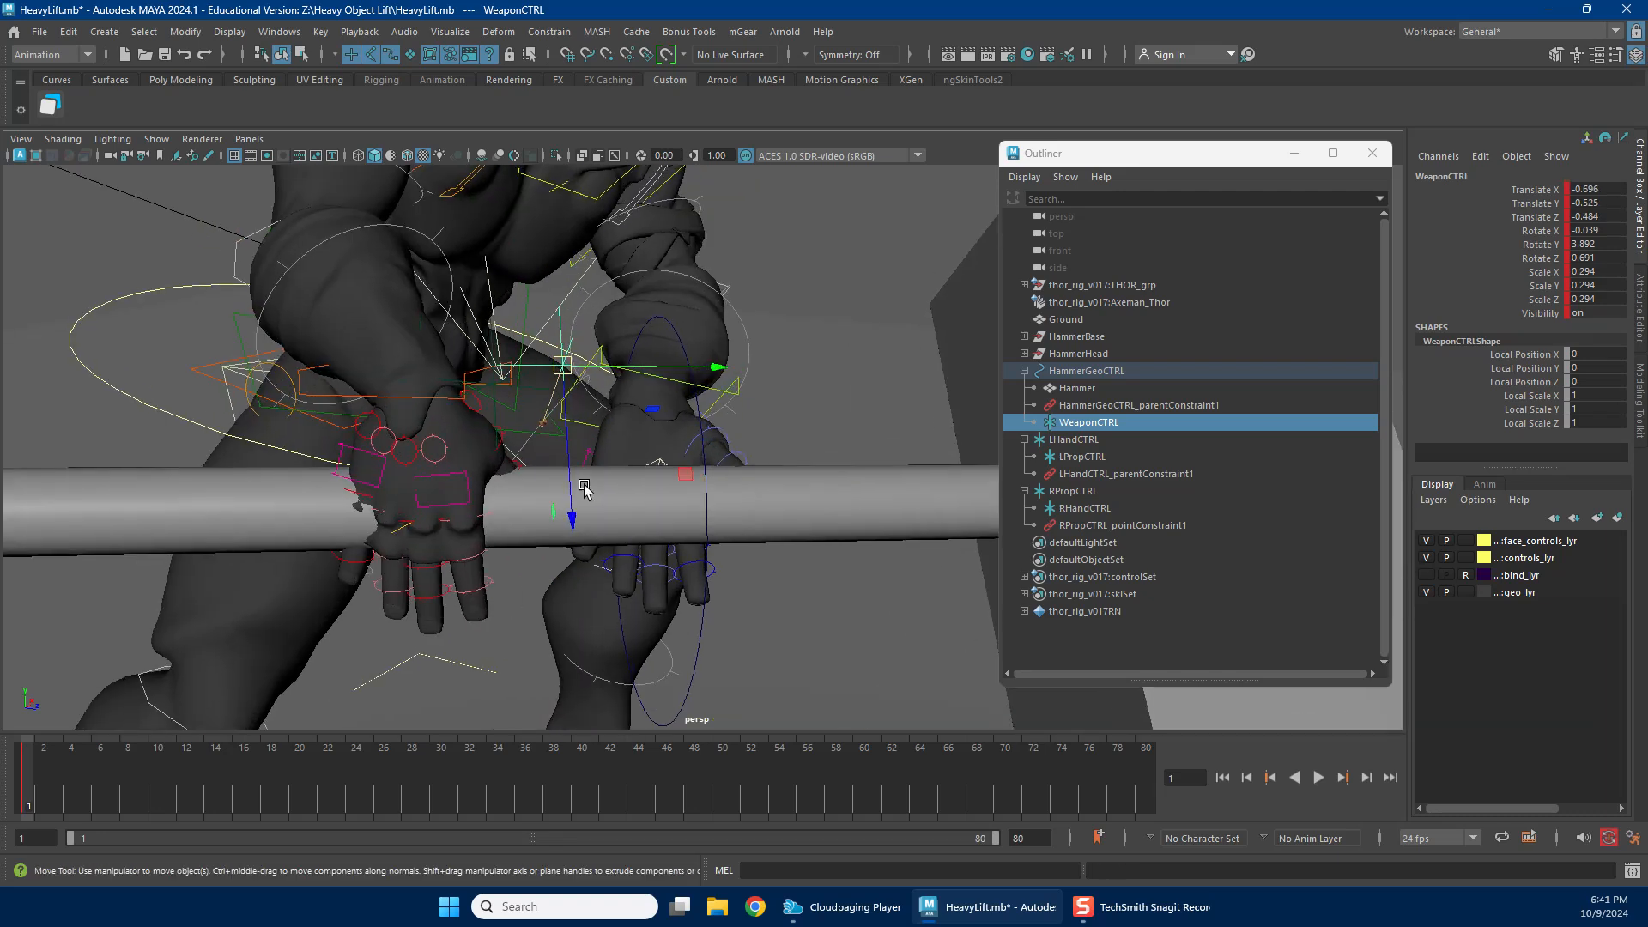
Fine-tune WeaponCTRL to about -0.698, -0.538, -0.505 so the right palm fits against the handle.
alt+drag(581, 488, 374, 554)
scroll(549, 523, up, 3)
alt+drag(574, 525, 366, 492)
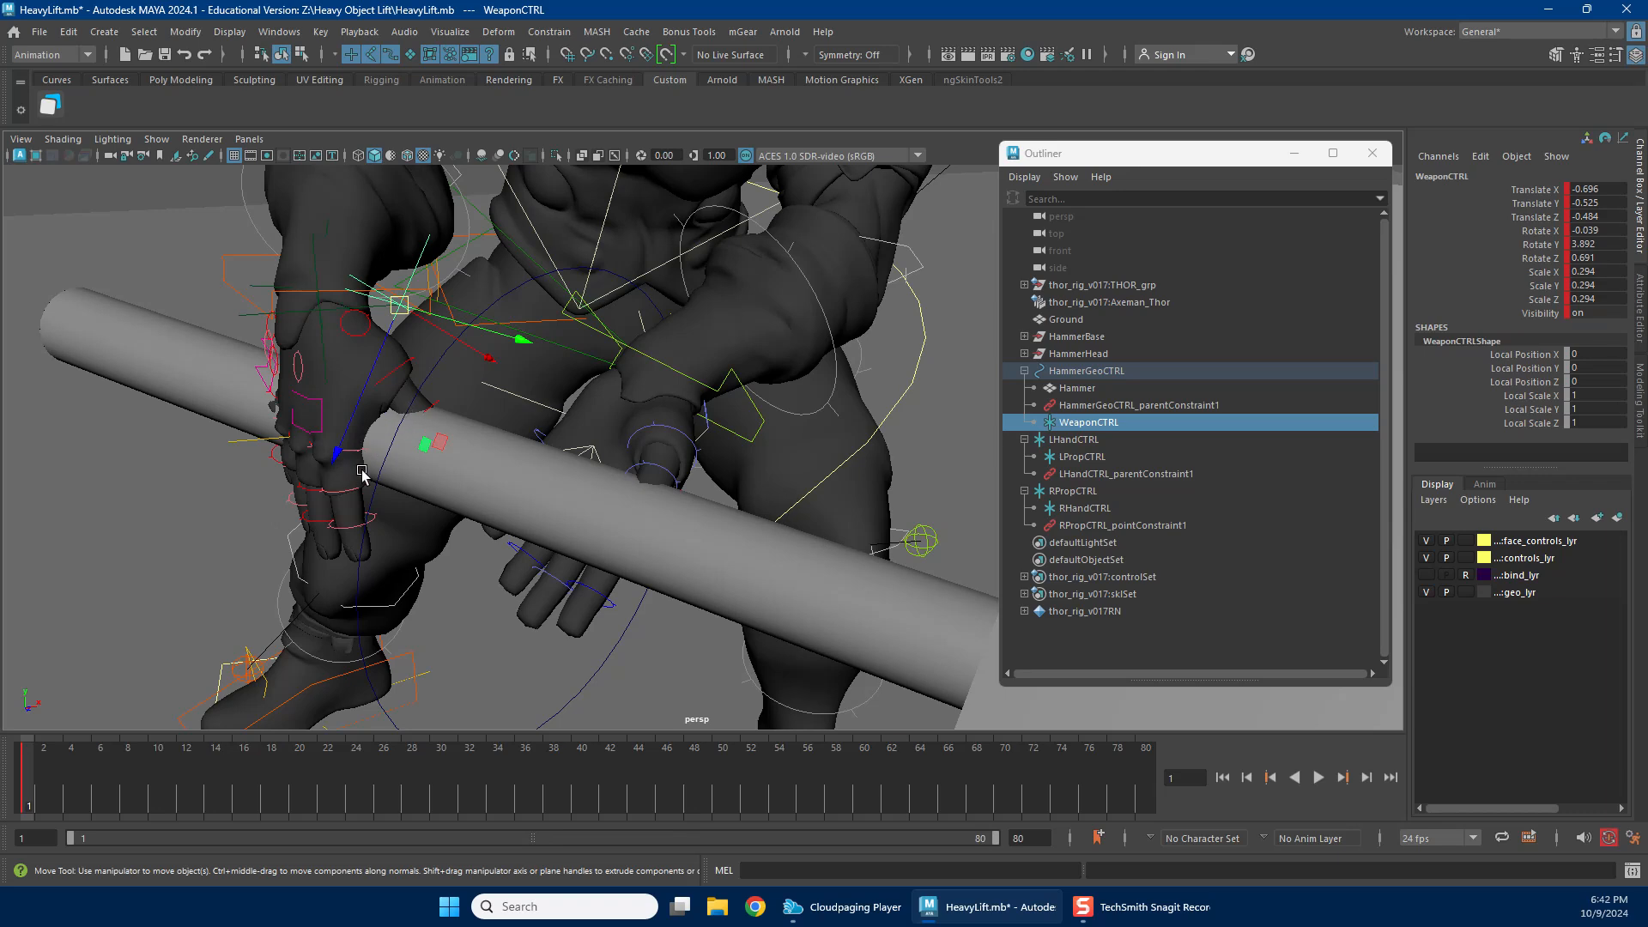
alt+drag(369, 476, 549, 429)
scroll(549, 429, up, 3)
drag(575, 333, 453, 458)
scroll(500, 415, down, 5)
scroll(464, 456, down, 4)
alt+drag(556, 448, 639, 453)
scroll(652, 455, down, 2)
alt+drag(880, 483, 896, 447)
scroll(804, 431, up, 5)
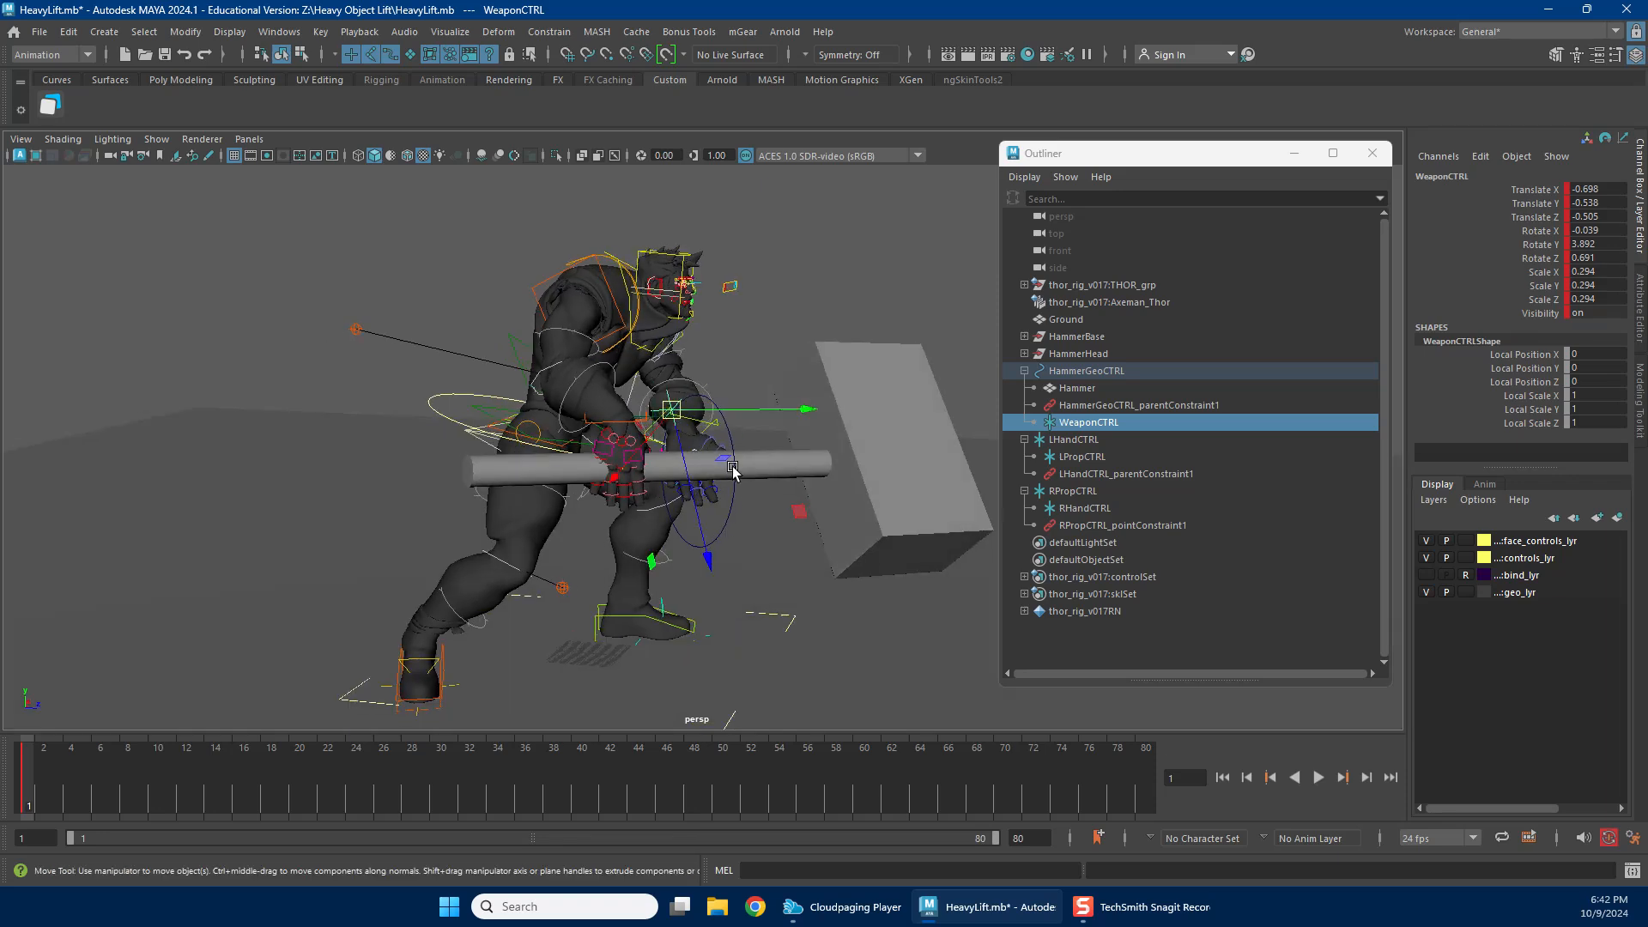
Move the left hand IK control to about -76.0, -65.5, 32.2 and rotate it to about -136.5, 138.9, -47.7.
click(714, 414)
drag(666, 422, 680, 453)
key(e)
scroll(684, 449, down, 5)
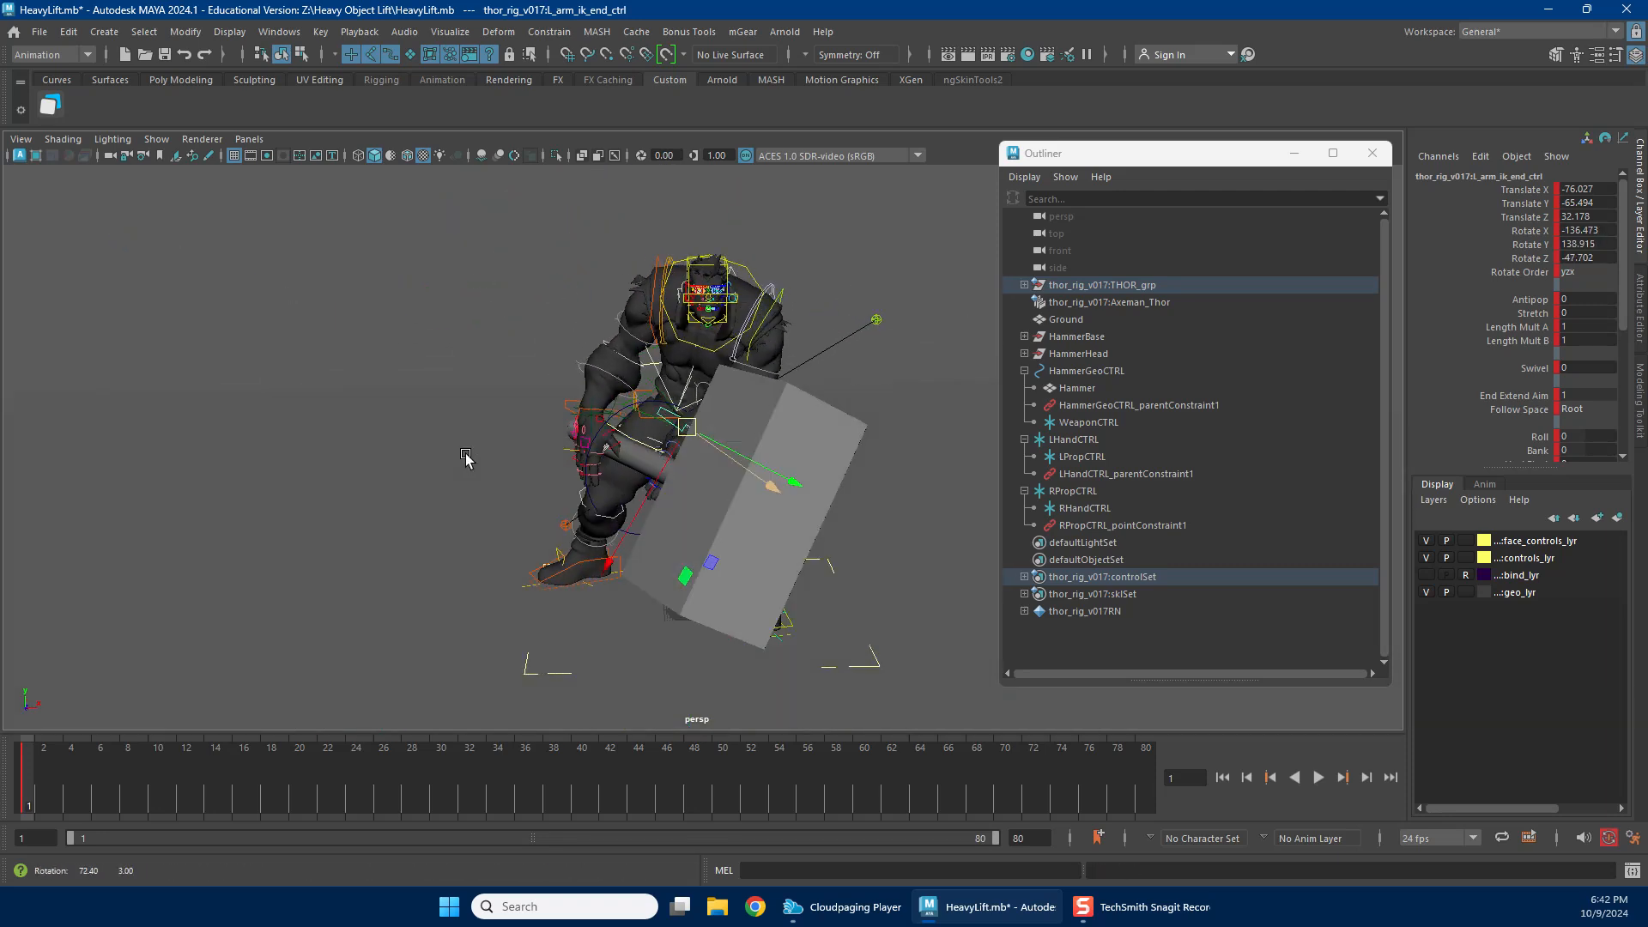
Shift the left hand IK control to about X -78.0 and Z 22.5, bringing the hammer closer to the body.
alt+drag(465, 455, 578, 413)
alt+middle_drag(819, 441, 772, 436)
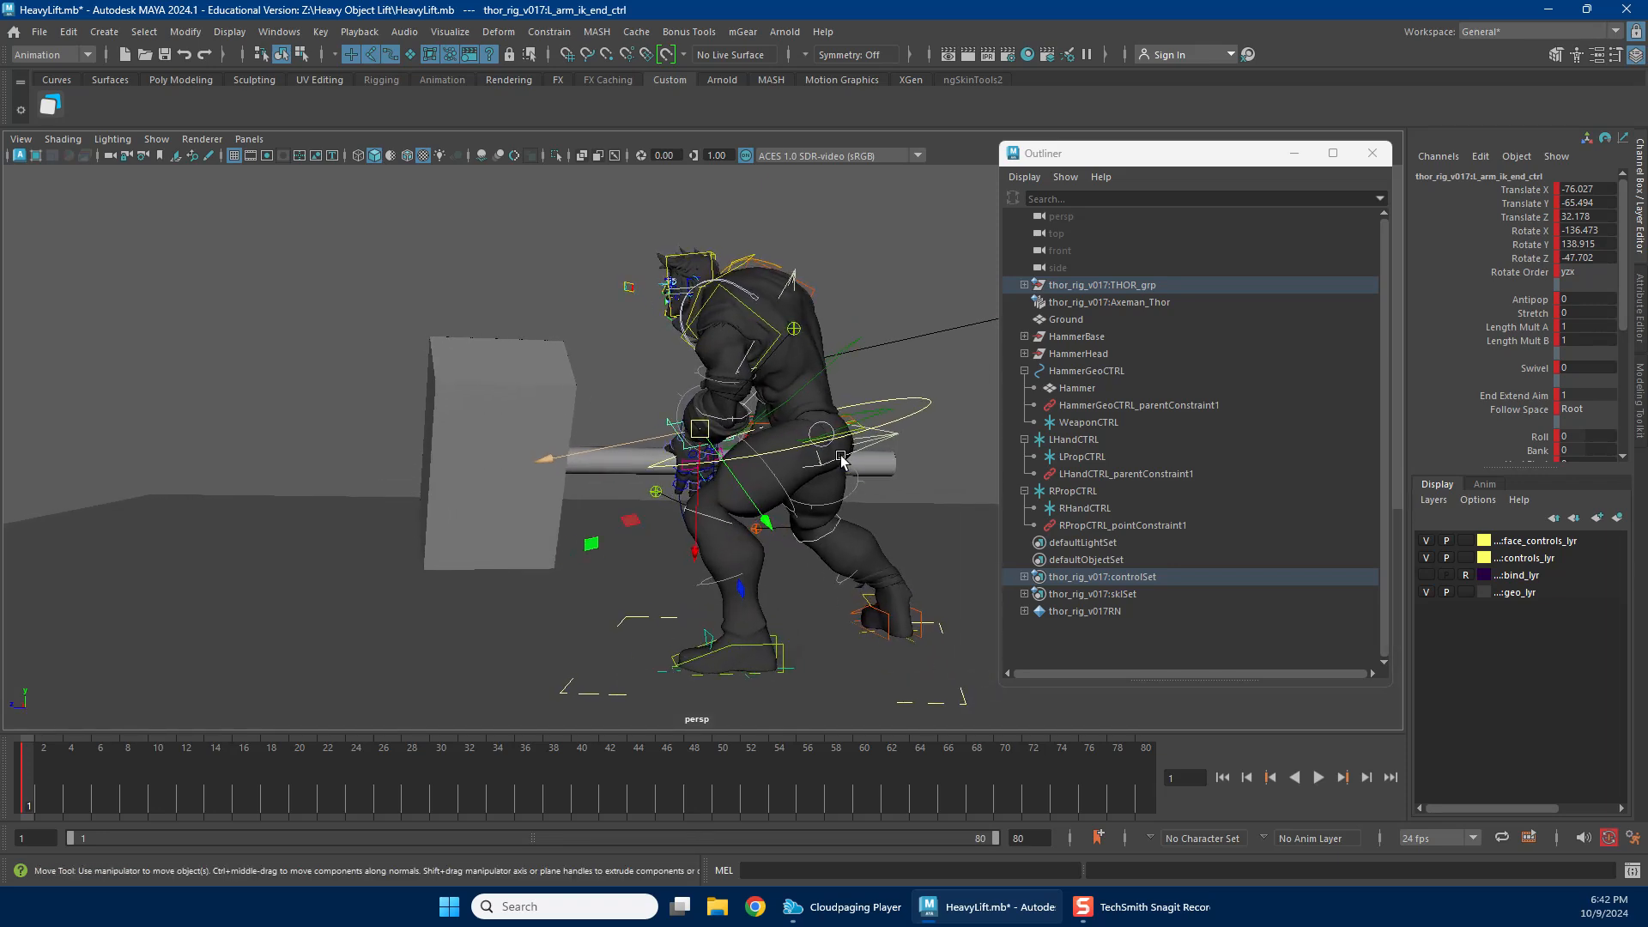
alt+middle_drag(810, 520, 772, 492)
click(679, 446)
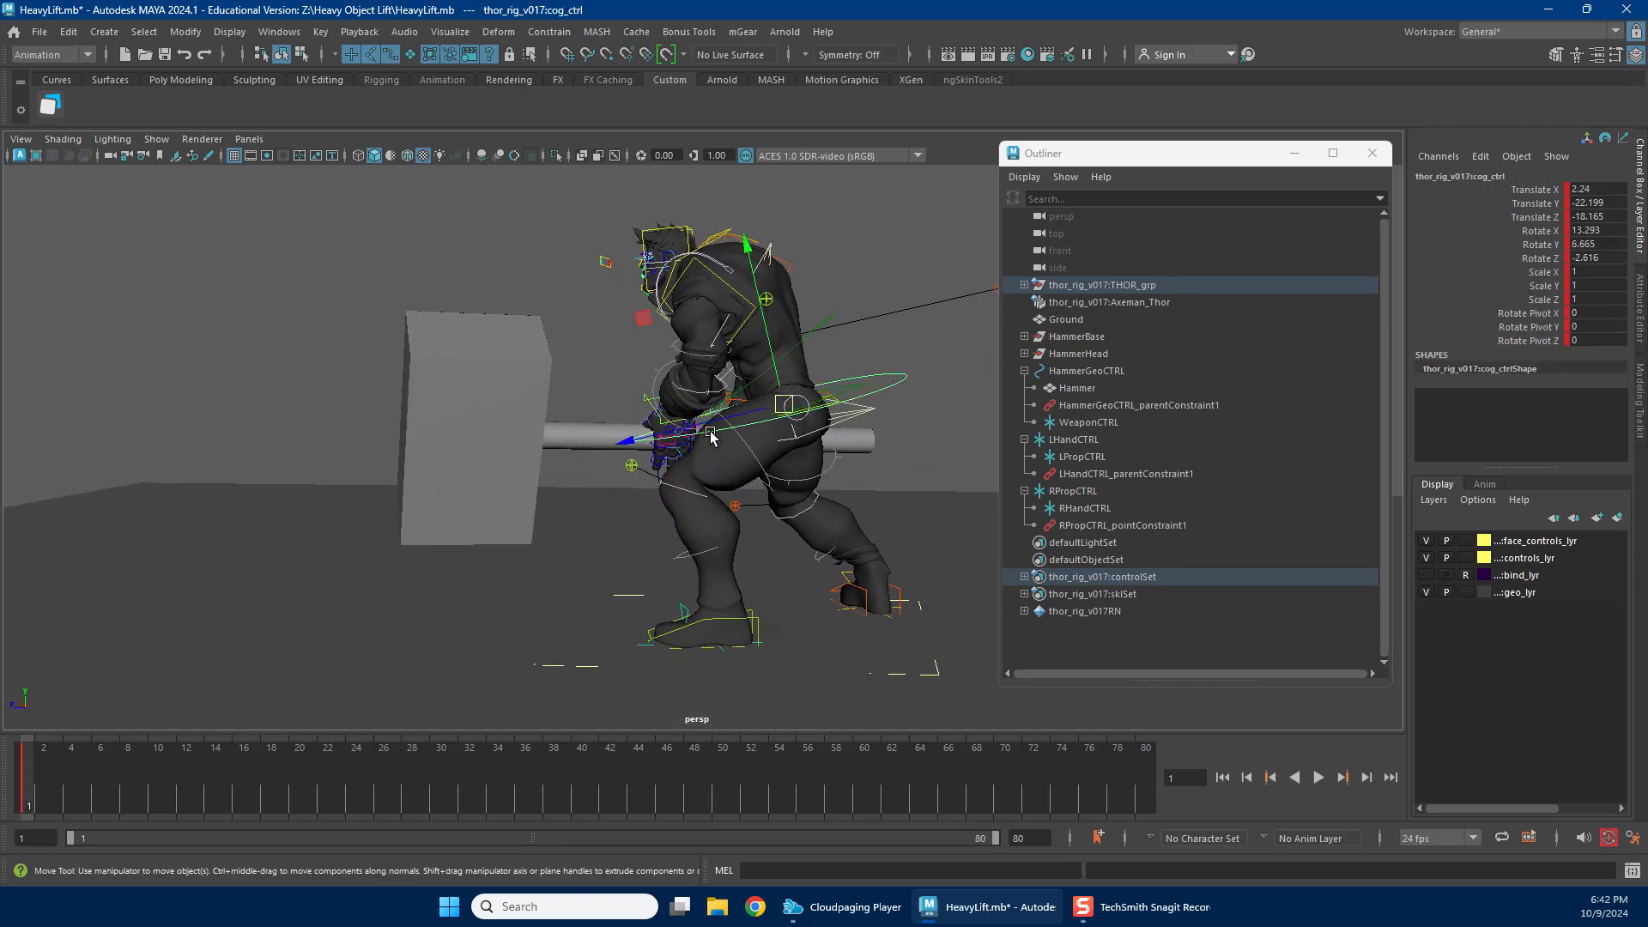
alt+drag(639, 429, 867, 448)
alt+right_drag(713, 449, 751, 401)
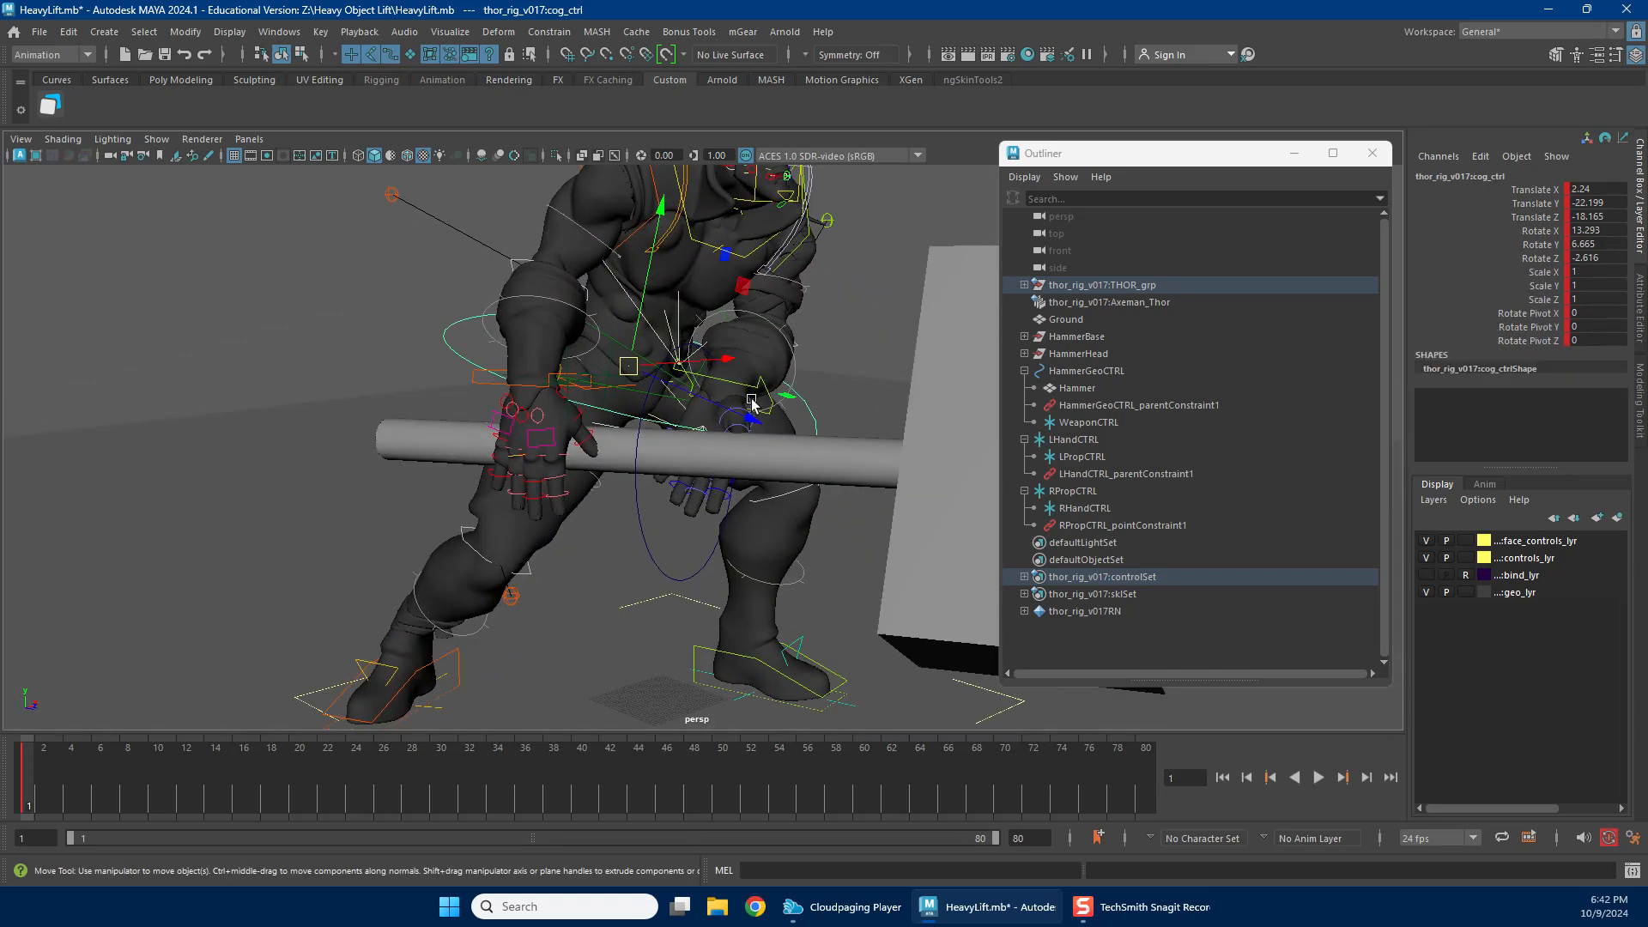
click(755, 394)
alt+drag(755, 395, 702, 410)
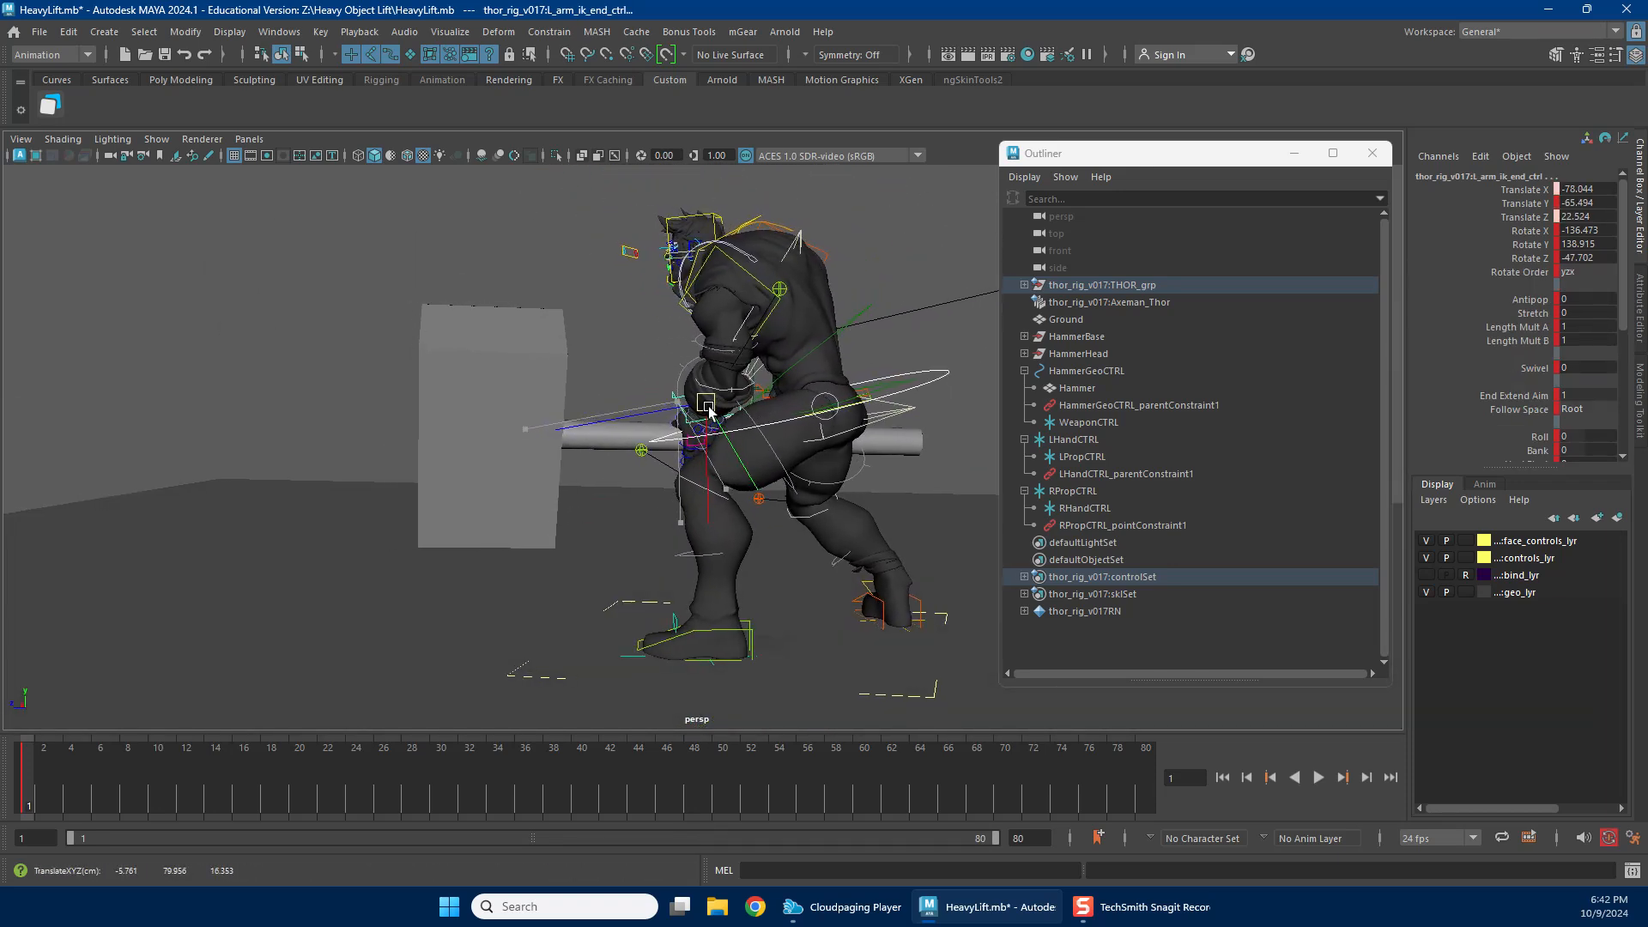
Move the right leg's knee pole vector to about -12.1, 4.2, -17.4 and check the pose from behind.
alt+drag(739, 470, 609, 559)
click(574, 515)
drag(586, 519, 584, 517)
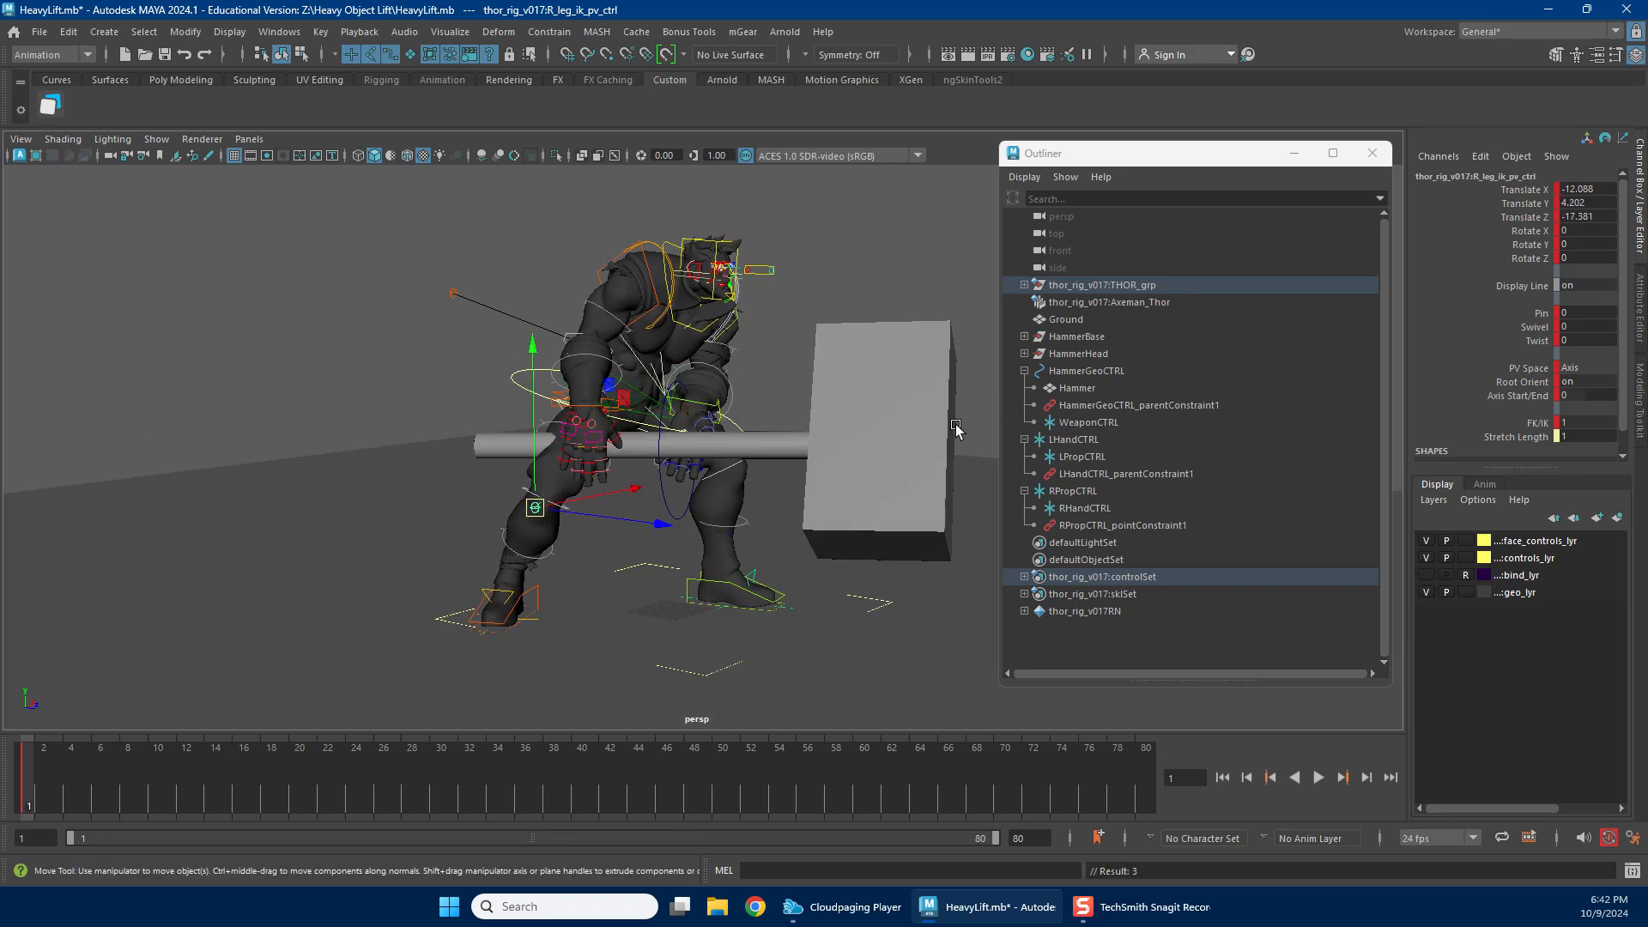
alt+drag(759, 431, 1044, 441)
scroll(822, 447, up, 2)
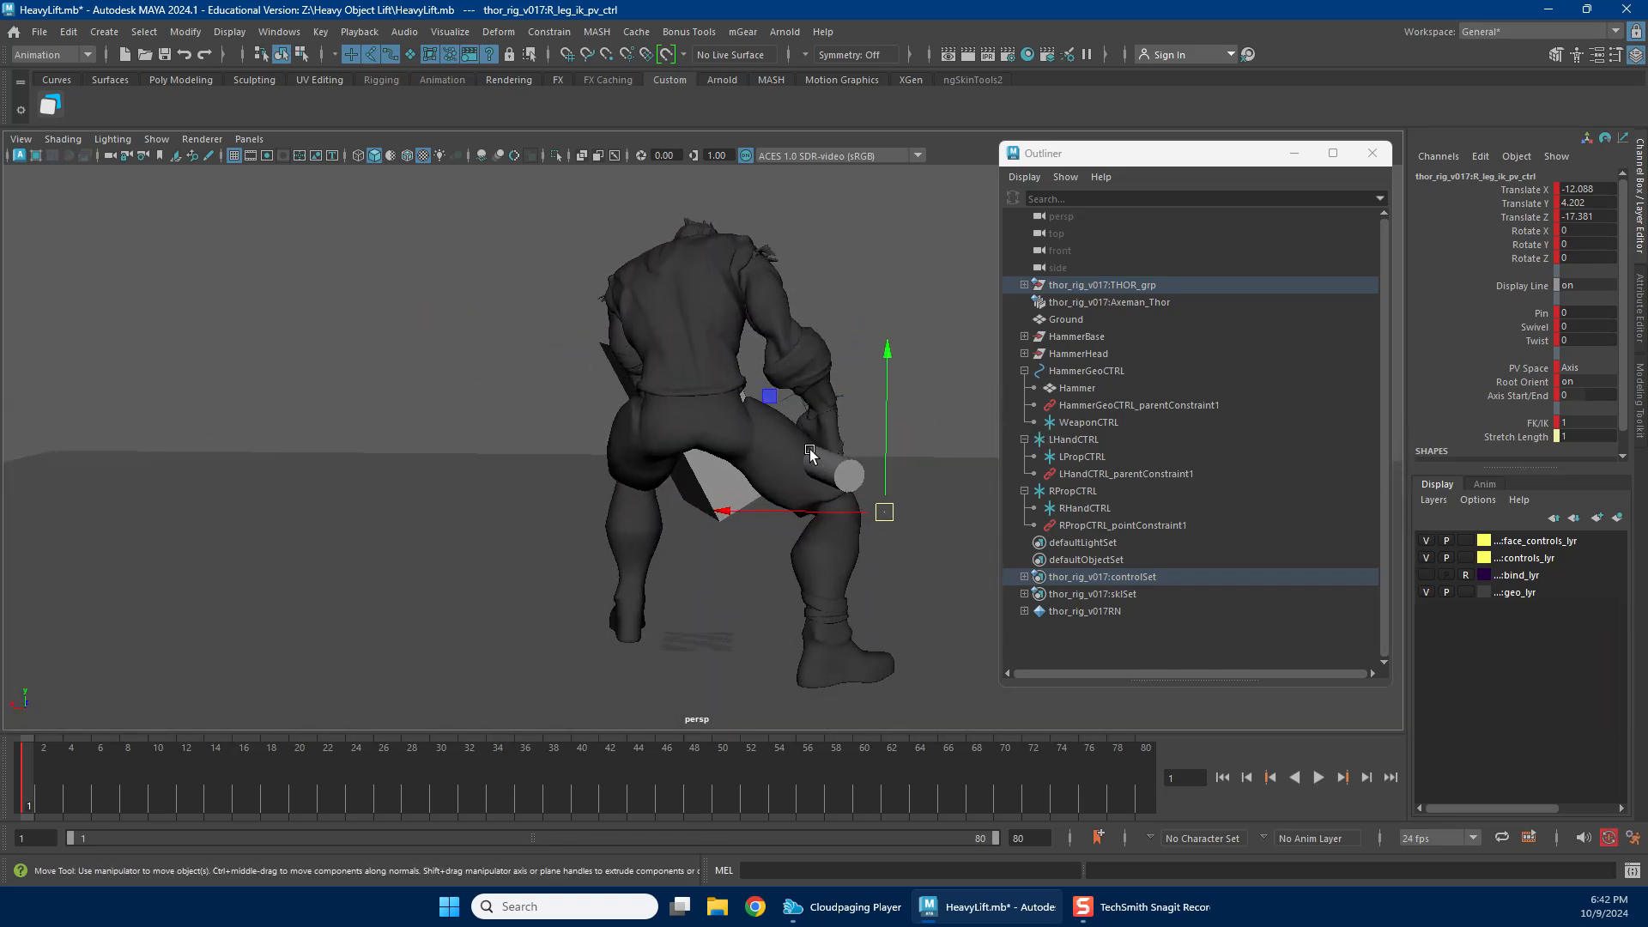
alt+drag(821, 397, 866, 444)
scroll(721, 425, up, 3)
click(714, 418)
click(511, 436)
Select the right hand's finger phalanx controls from pinky to index and rotate them to about 37.9 in Z, curling them around the handle.
scroll(515, 443, down, 3)
alt+drag(517, 445, 746, 464)
scroll(747, 464, up, 5)
alt+drag(615, 478, 686, 473)
scroll(645, 487, up, 5)
alt+middle_drag(645, 489, 738, 549)
alt+drag(663, 547, 535, 550)
click(668, 470)
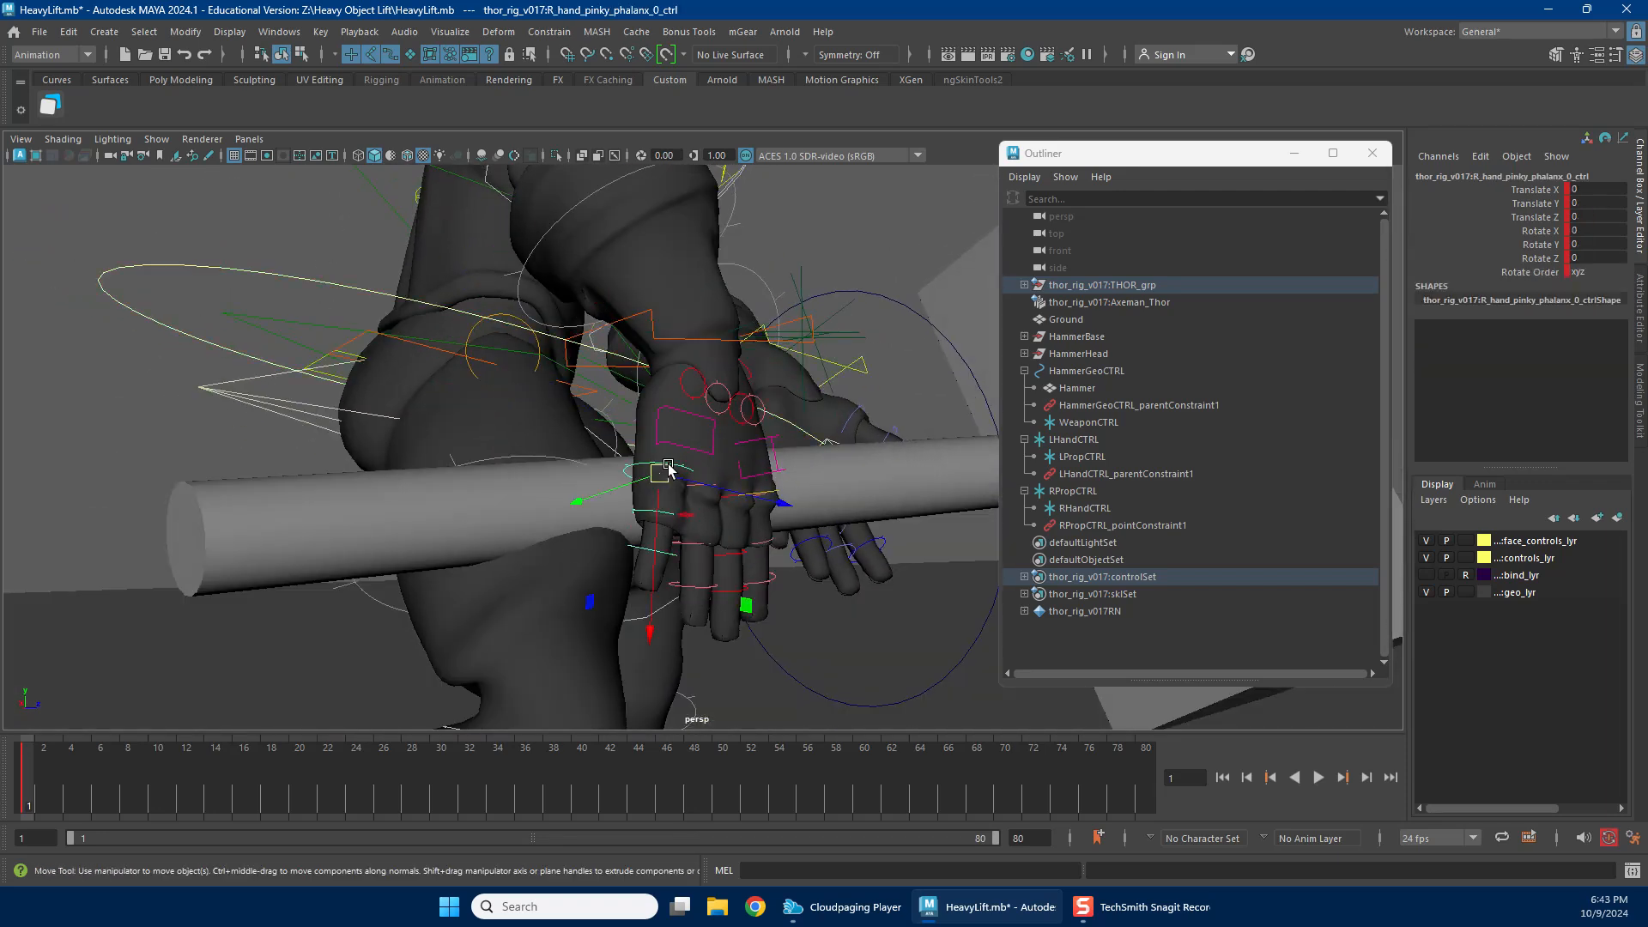
click(635, 546)
alt+drag(732, 556, 592, 563)
scroll(668, 564, up, 3)
alt+middle_drag(480, 549, 631, 516)
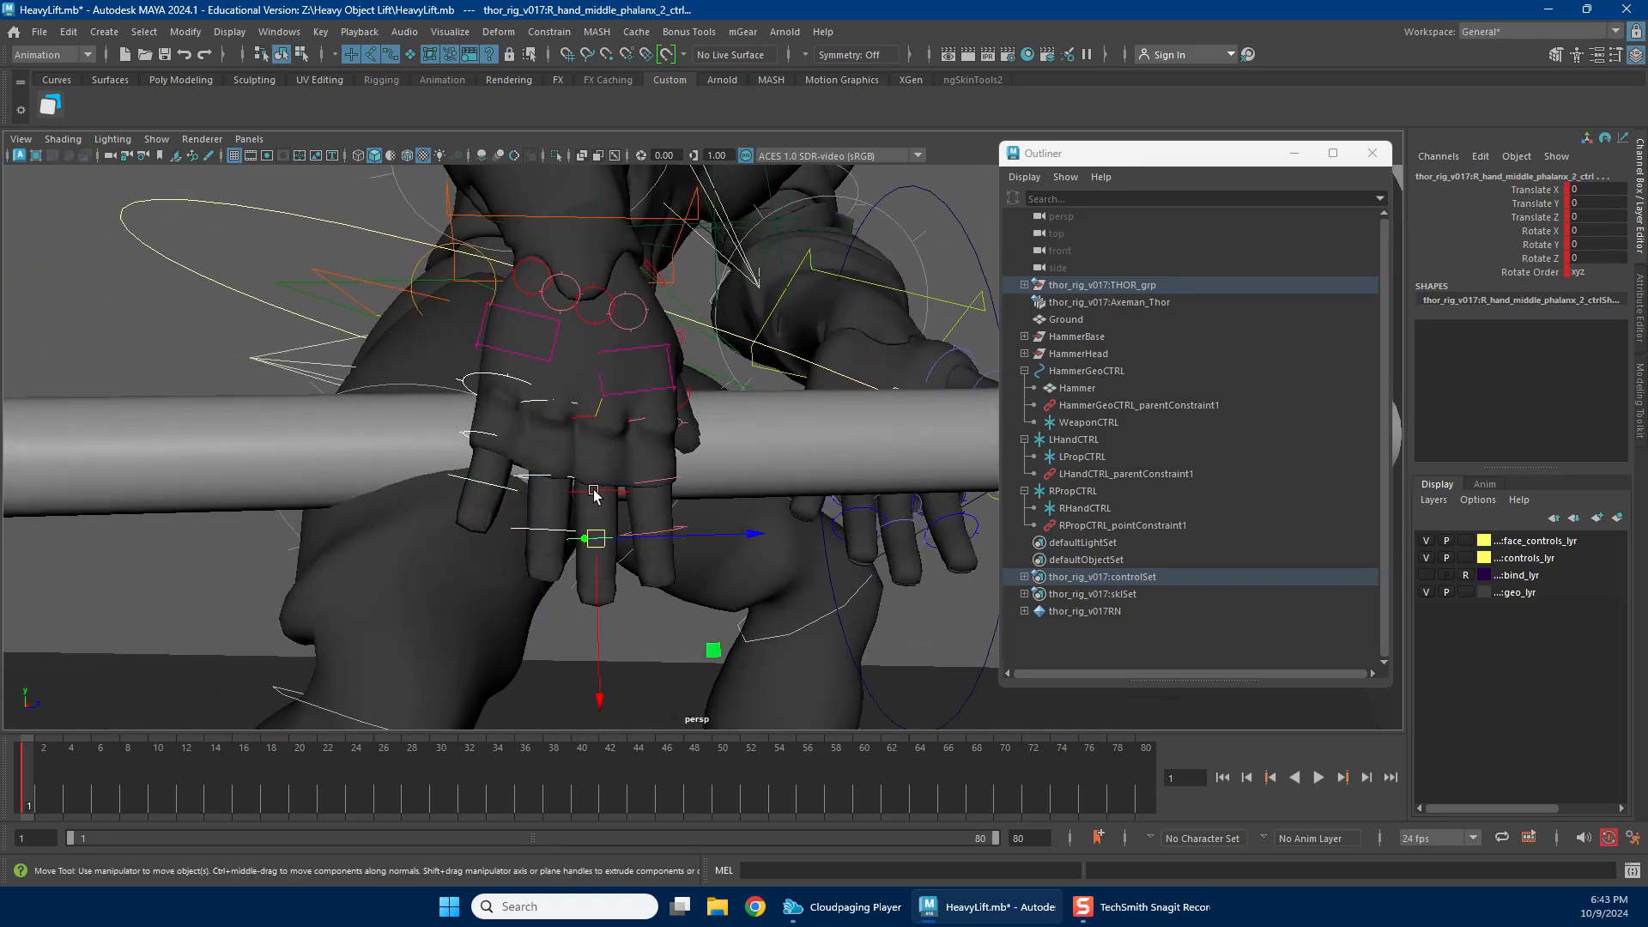
click(654, 527)
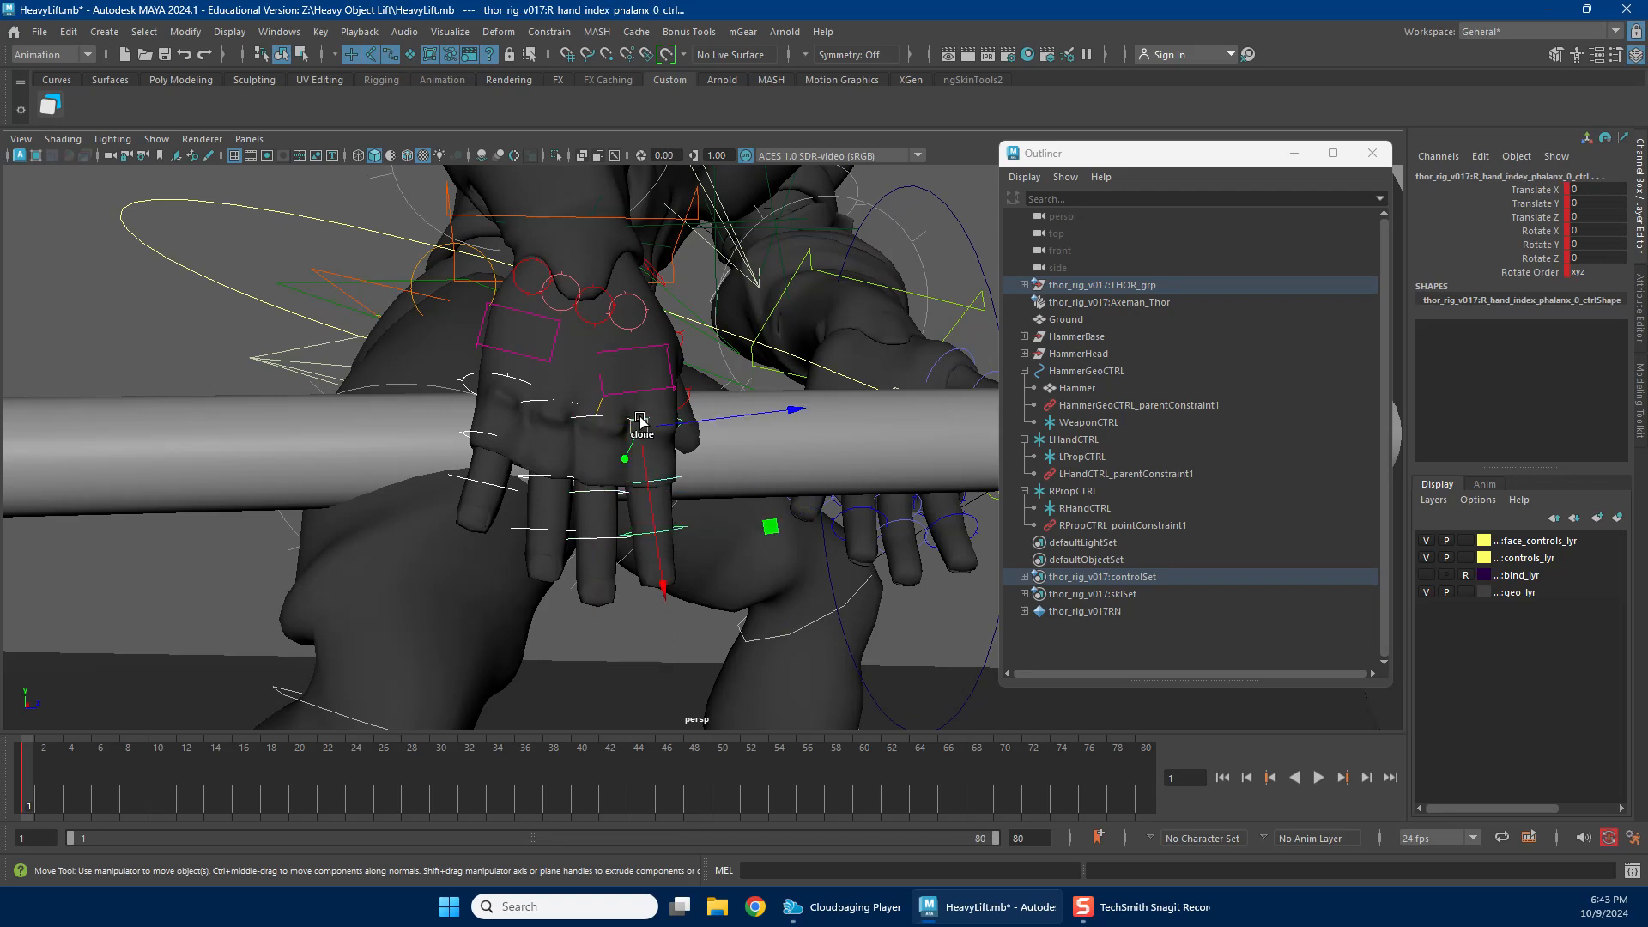
key(e)
drag(663, 402, 686, 462)
alt+drag(666, 484, 800, 457)
drag(224, 465, 772, 464)
Move WeaponCTRL to about -0.505, -0.402, -0.605 to seat the curled right hand on the handle.
click(1132, 422)
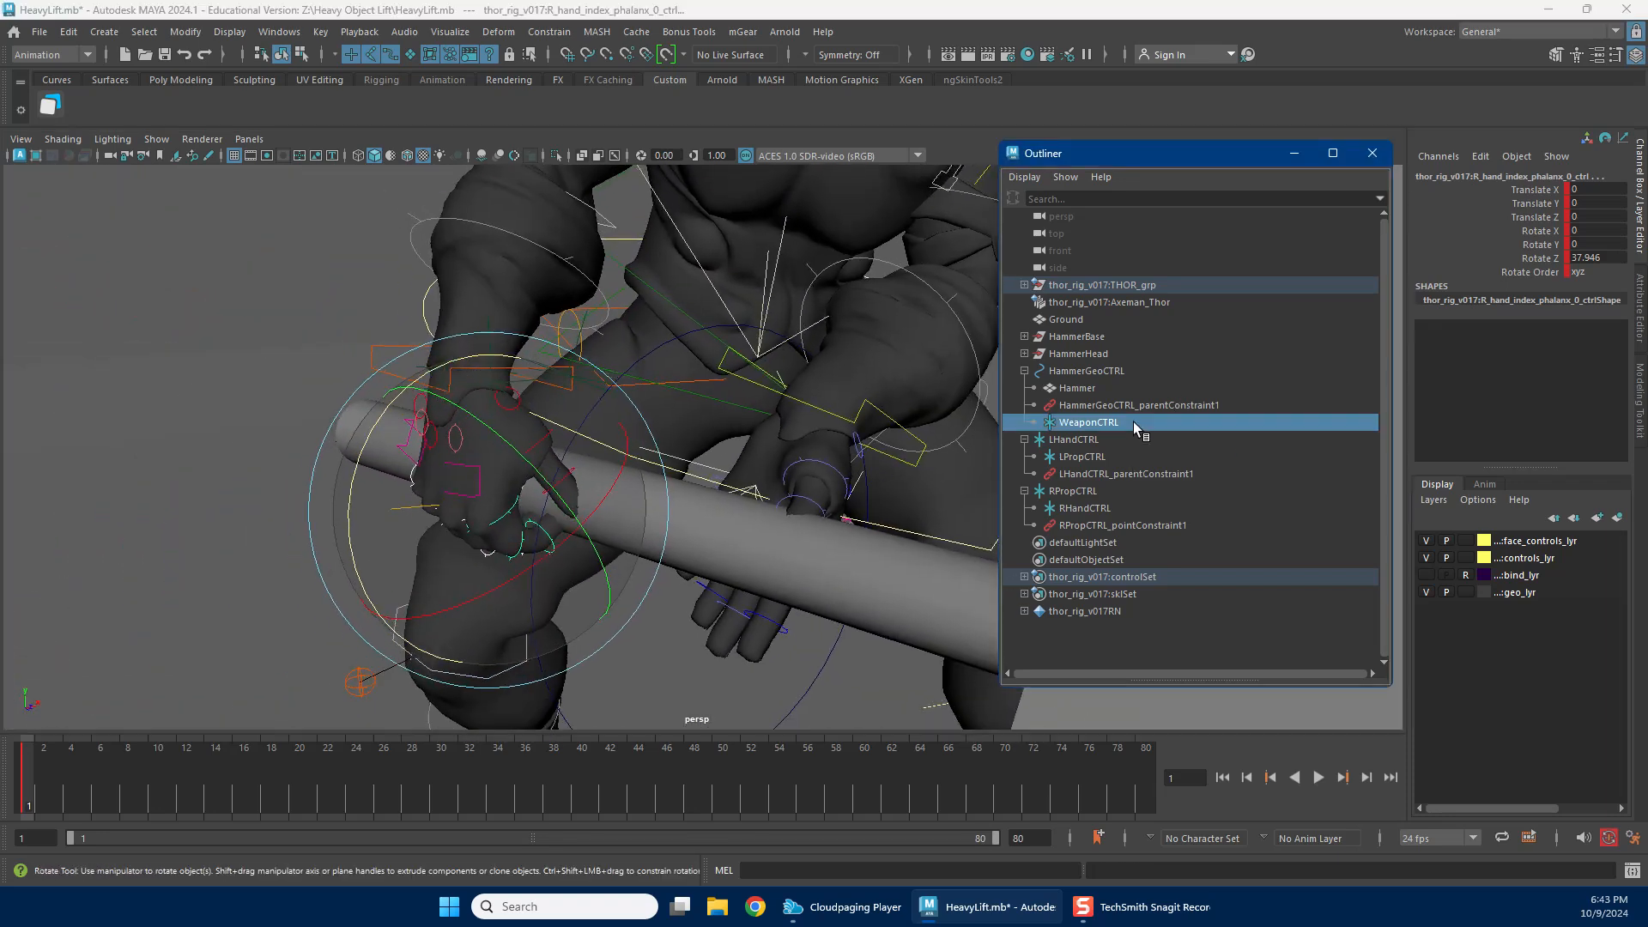
alt+drag(681, 515, 600, 449)
drag(515, 340, 659, 409)
alt+drag(664, 391, 388, 352)
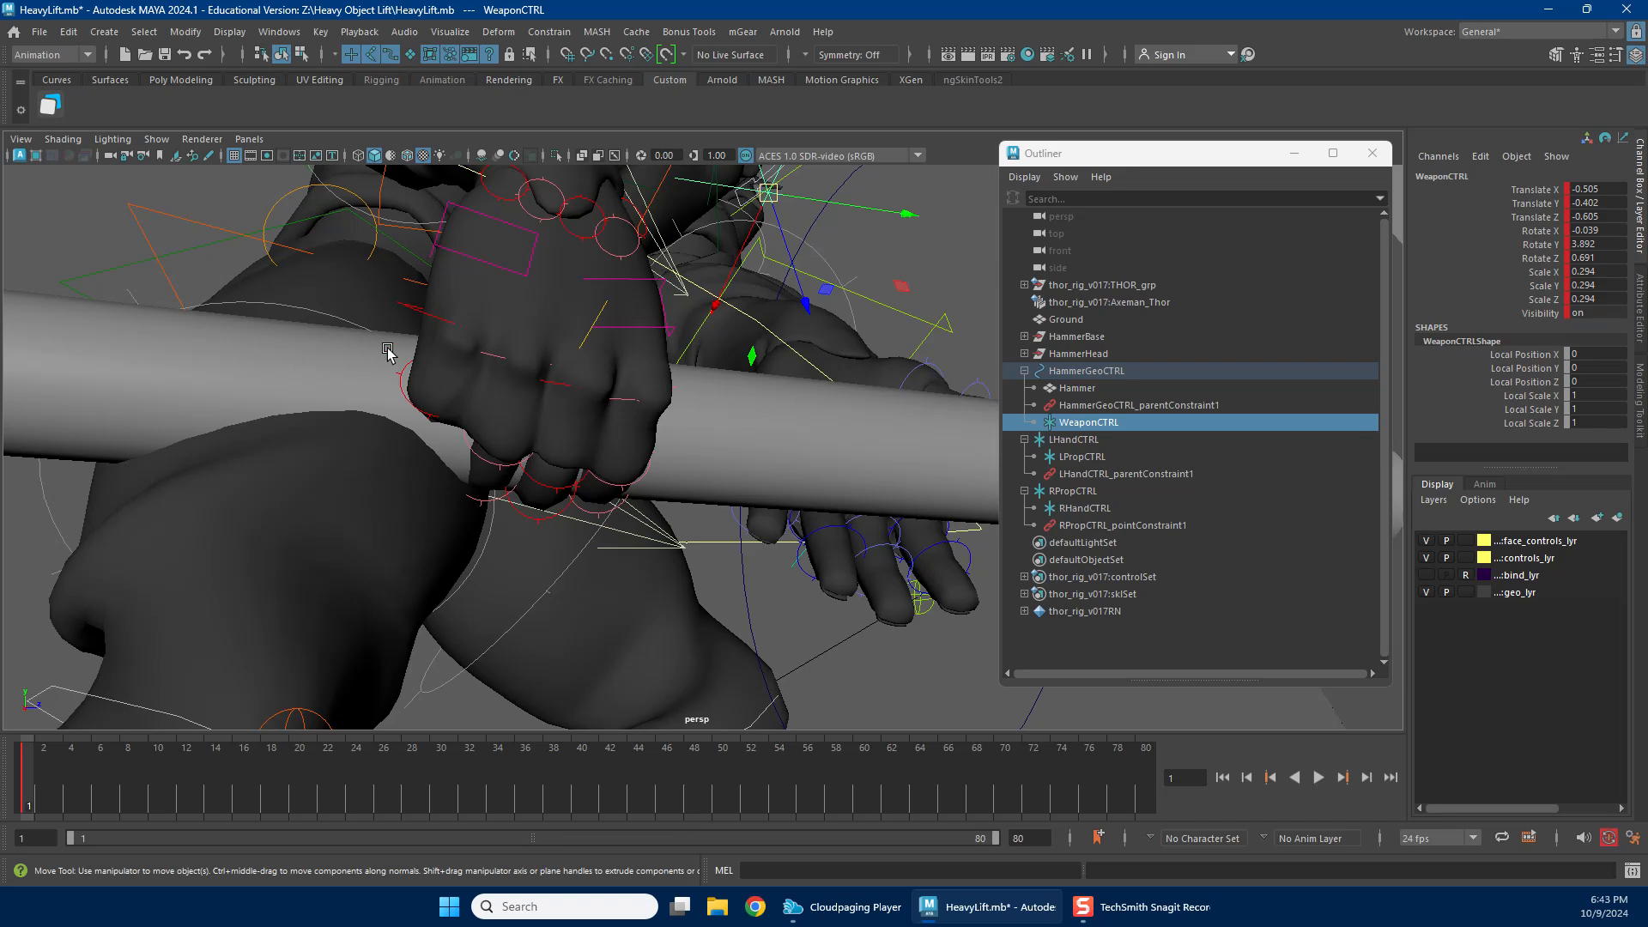
Rotate the base joint of the right pinky to about -23.1, -5.8, 5.1 to fit it to the handle.
click(442, 326)
key(e)
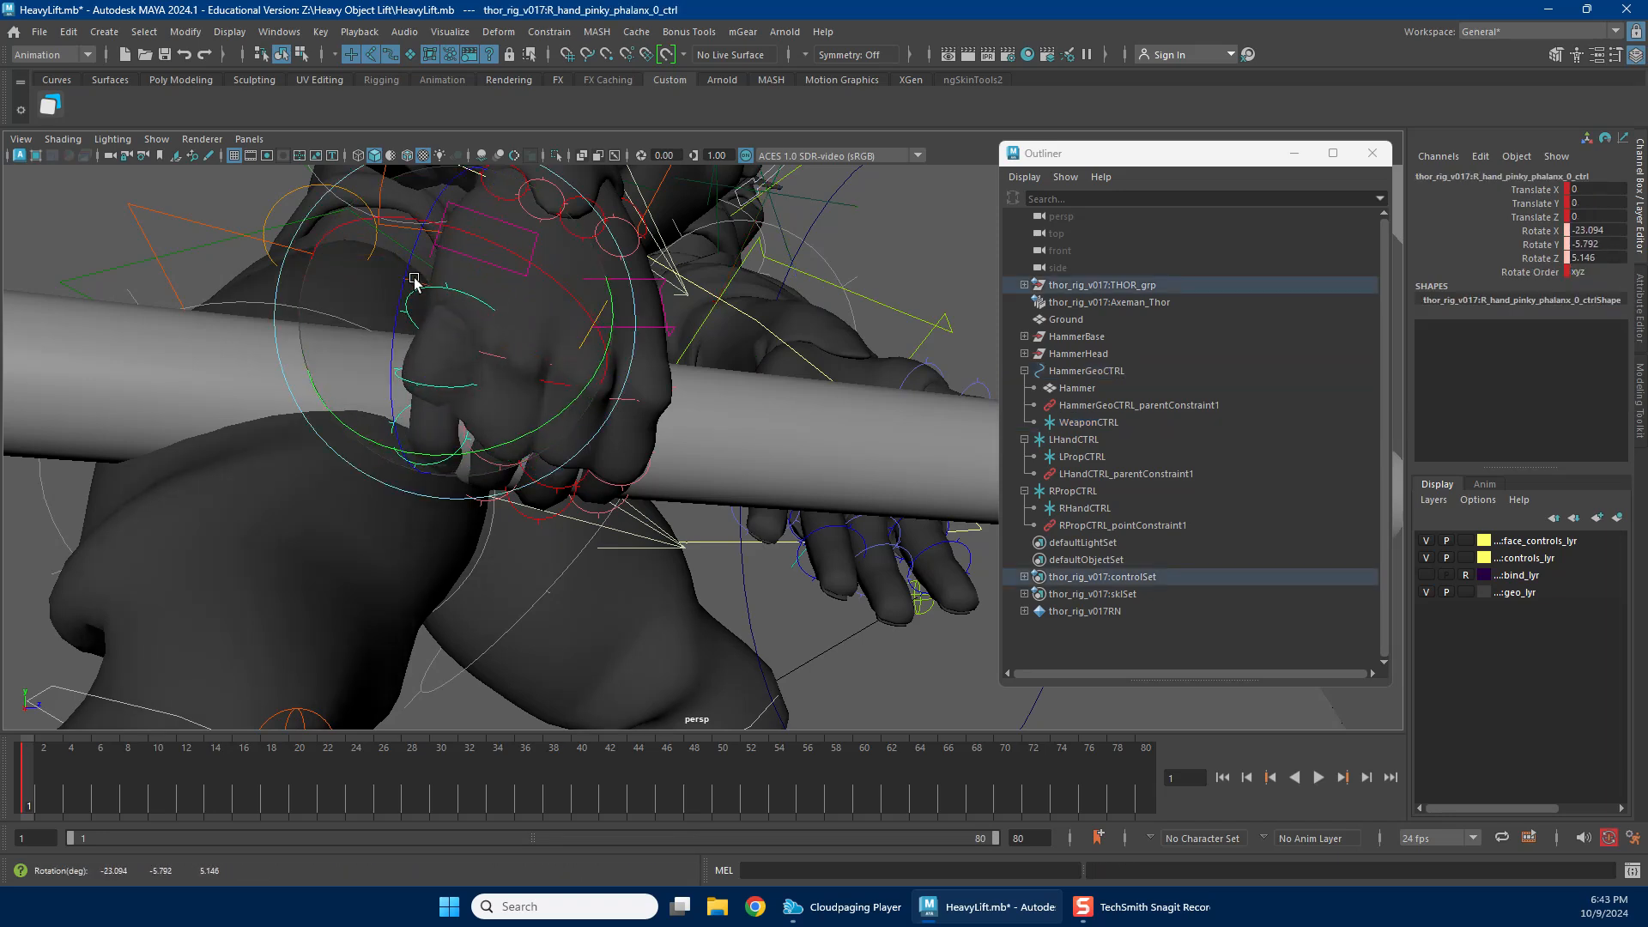
alt+drag(502, 369, 531, 591)
Adjust individual right finger joint rotations from below so the fingertips wrap around the handle.
click(531, 590)
drag(445, 657, 406, 624)
key(w)
click(491, 631)
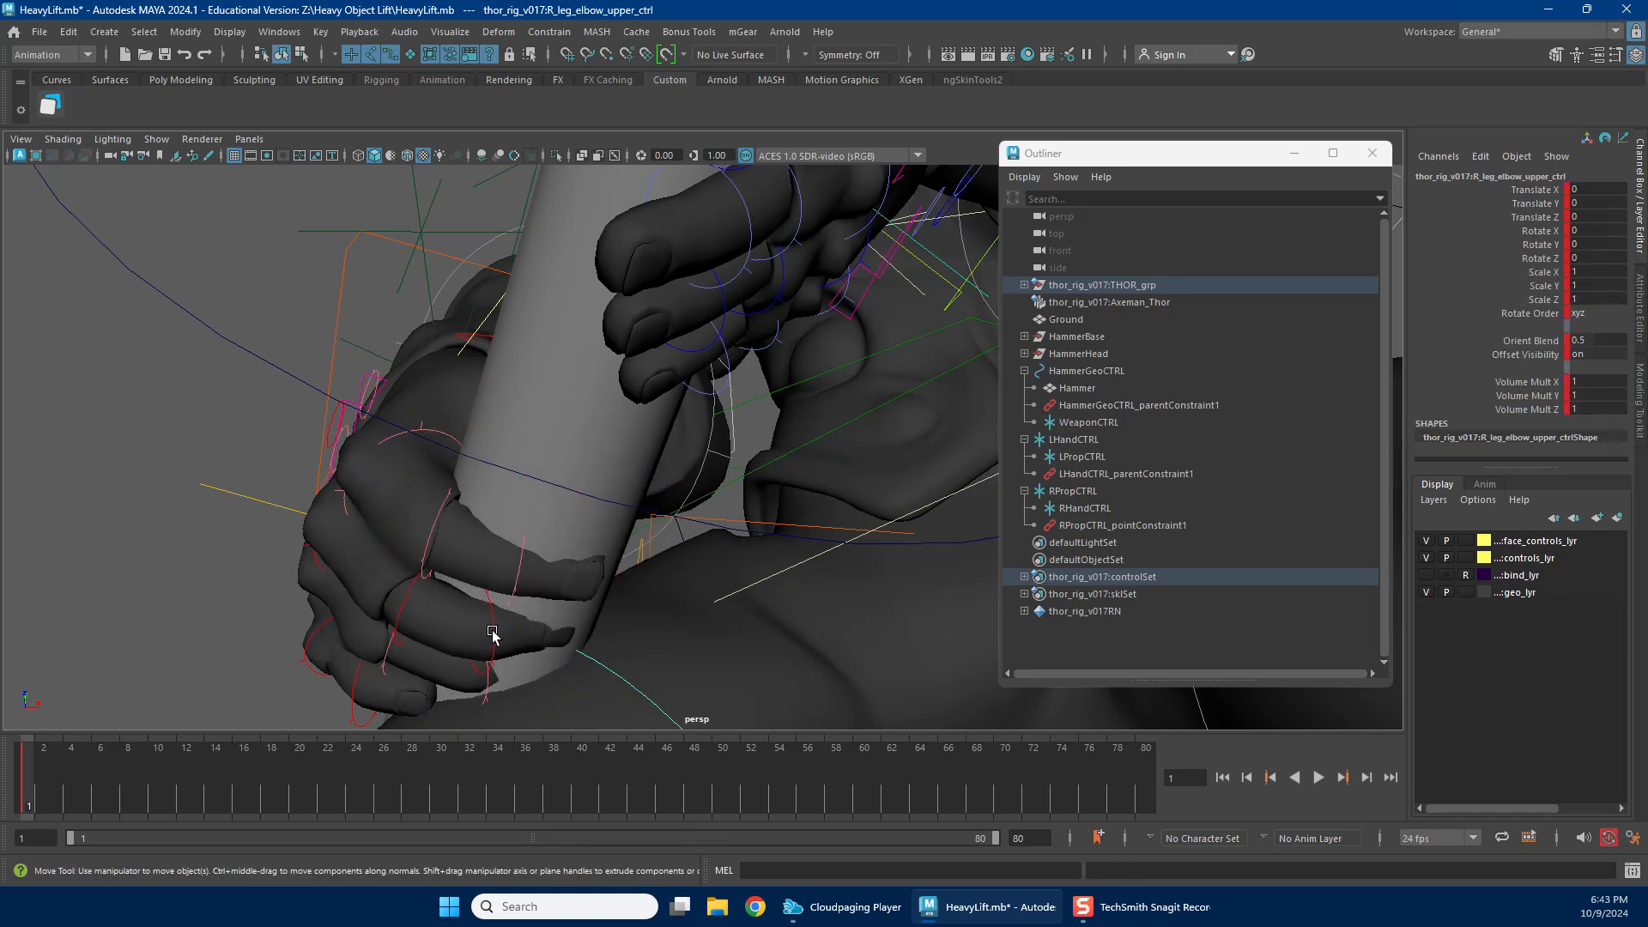
click(496, 629)
key(e)
mouse_move(378, 685)
mouse_down()
mouse_move(332, 682)
mouse_move(361, 705)
mouse_up()
Refine the remaining right finger curls, rotating the ring finger's phalanx 1 control to about 21.6 in Z.
key(w)
key(e)
key(w)
key(e)
drag(421, 626, 401, 427)
key(w)
click(431, 443)
key(e)
key(w)
alt+drag(552, 515, 698, 477)
scroll(641, 493, up, 5)
scroll(641, 494, down, 5)
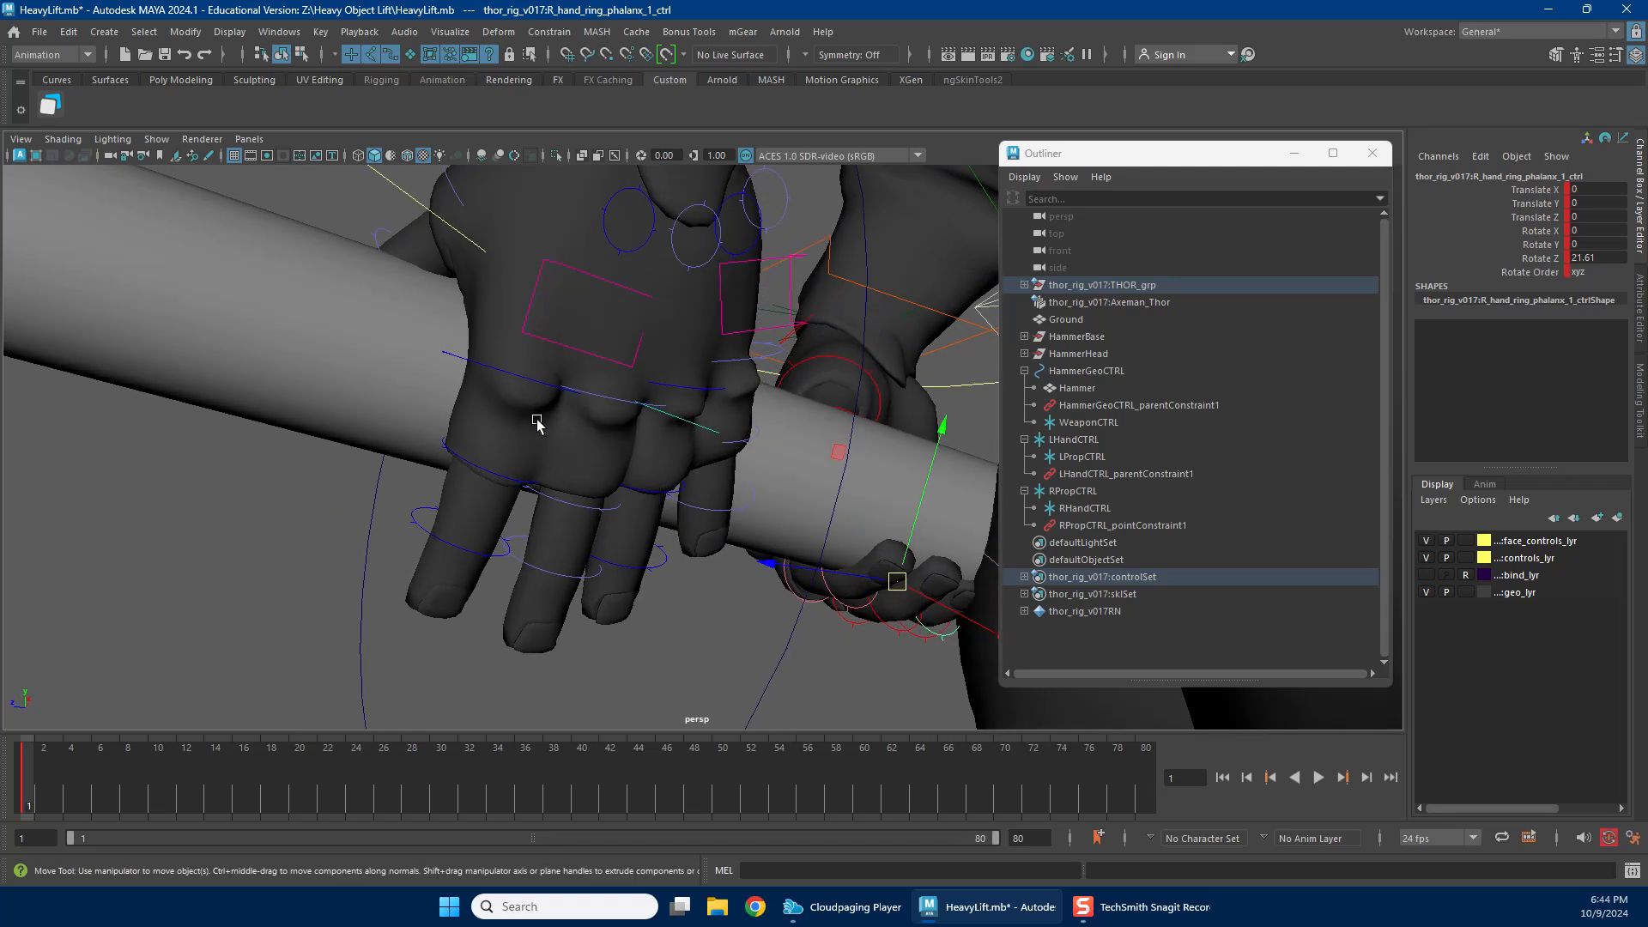
Select the phalanx controls of all four left-hand fingers, from the index to the pinky.
click(505, 369)
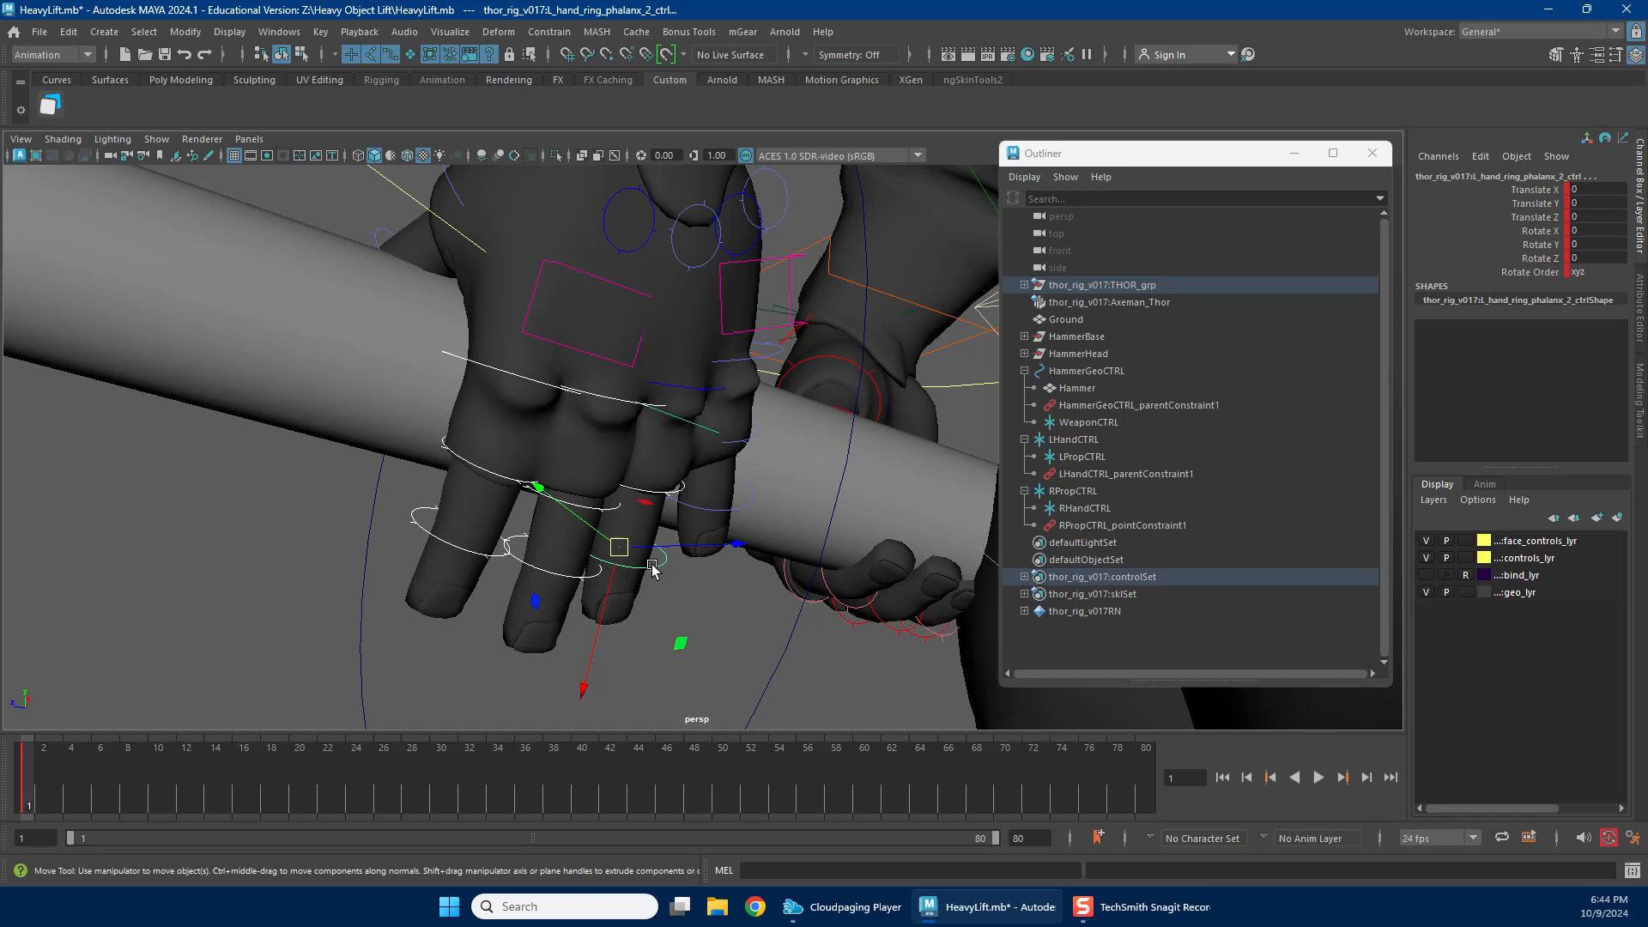
click(701, 539)
click(742, 452)
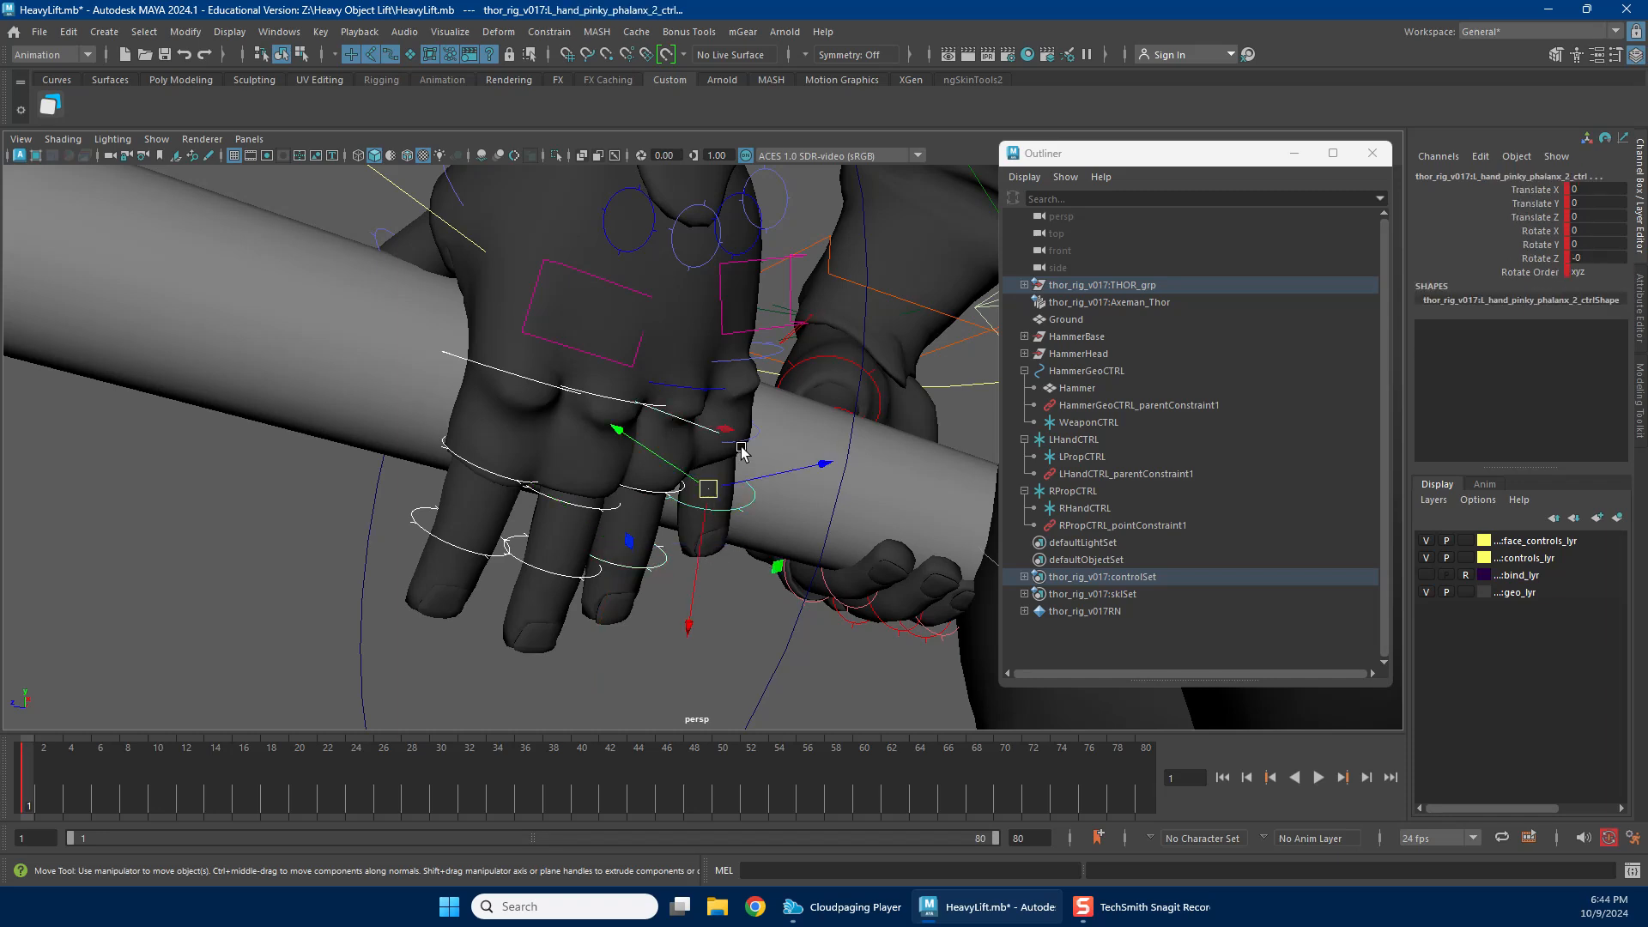
key(e)
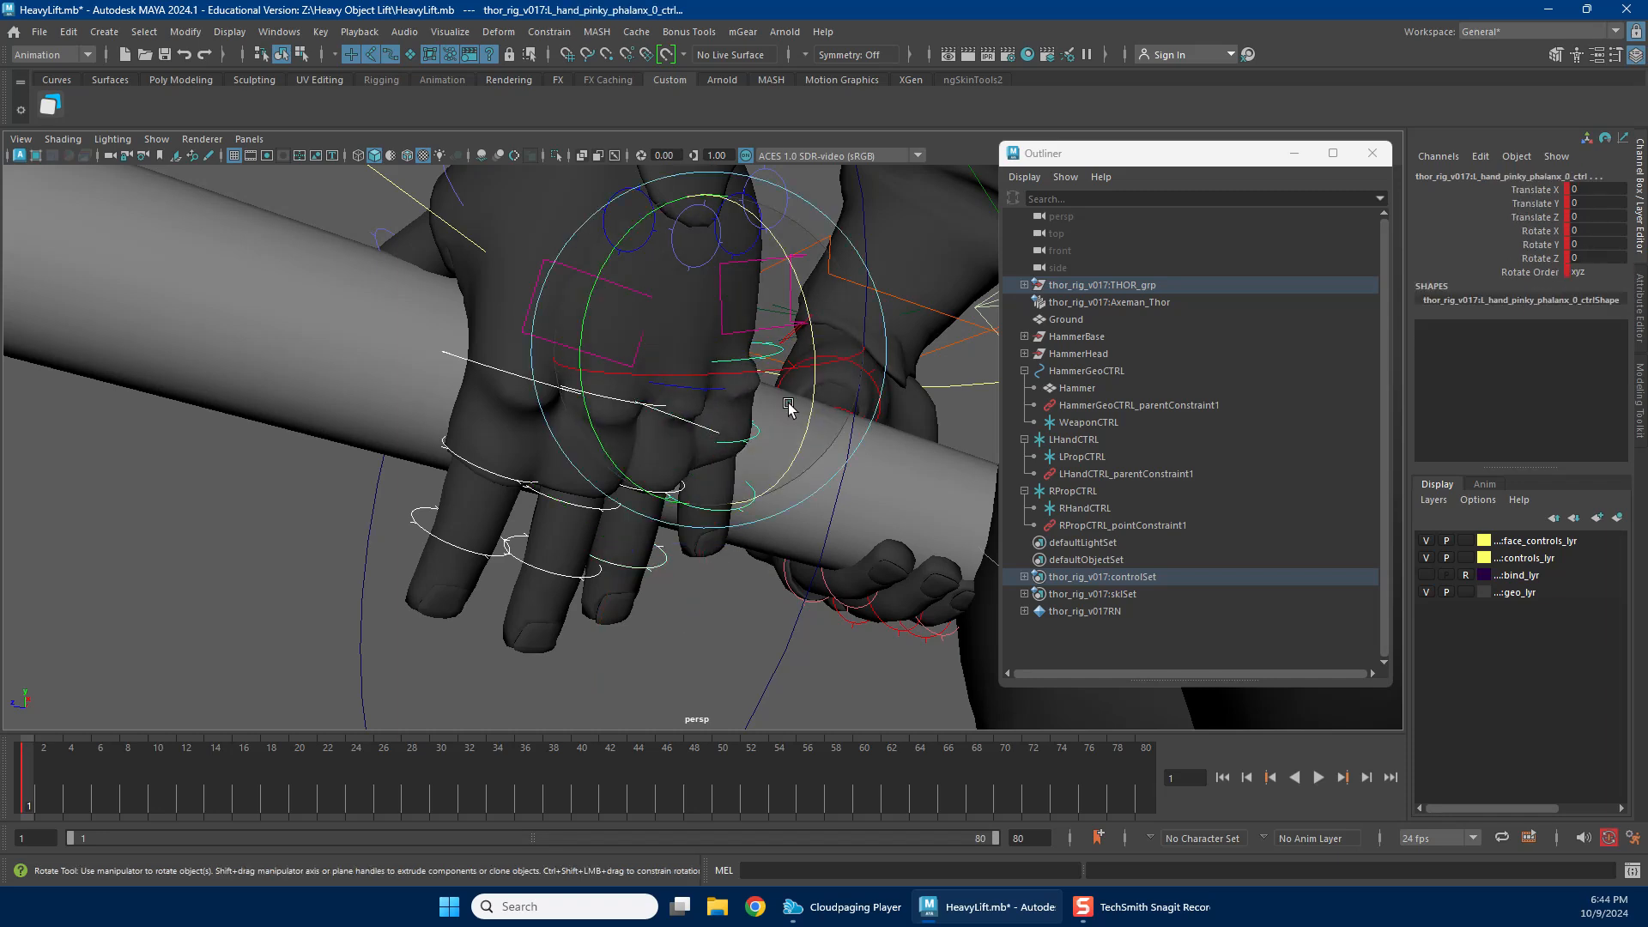
drag(816, 403, 717, 460)
key(ctrl+z)
scroll(846, 478, up, 3)
scroll(875, 478, down, 3)
Rotate the phalanx controls of all four left-hand fingers together by about 14 degrees in Z to curl them around the handle.
key(w)
alt+drag(771, 342, 718, 357)
click(647, 404)
key(e)
alt+drag(647, 404, 807, 410)
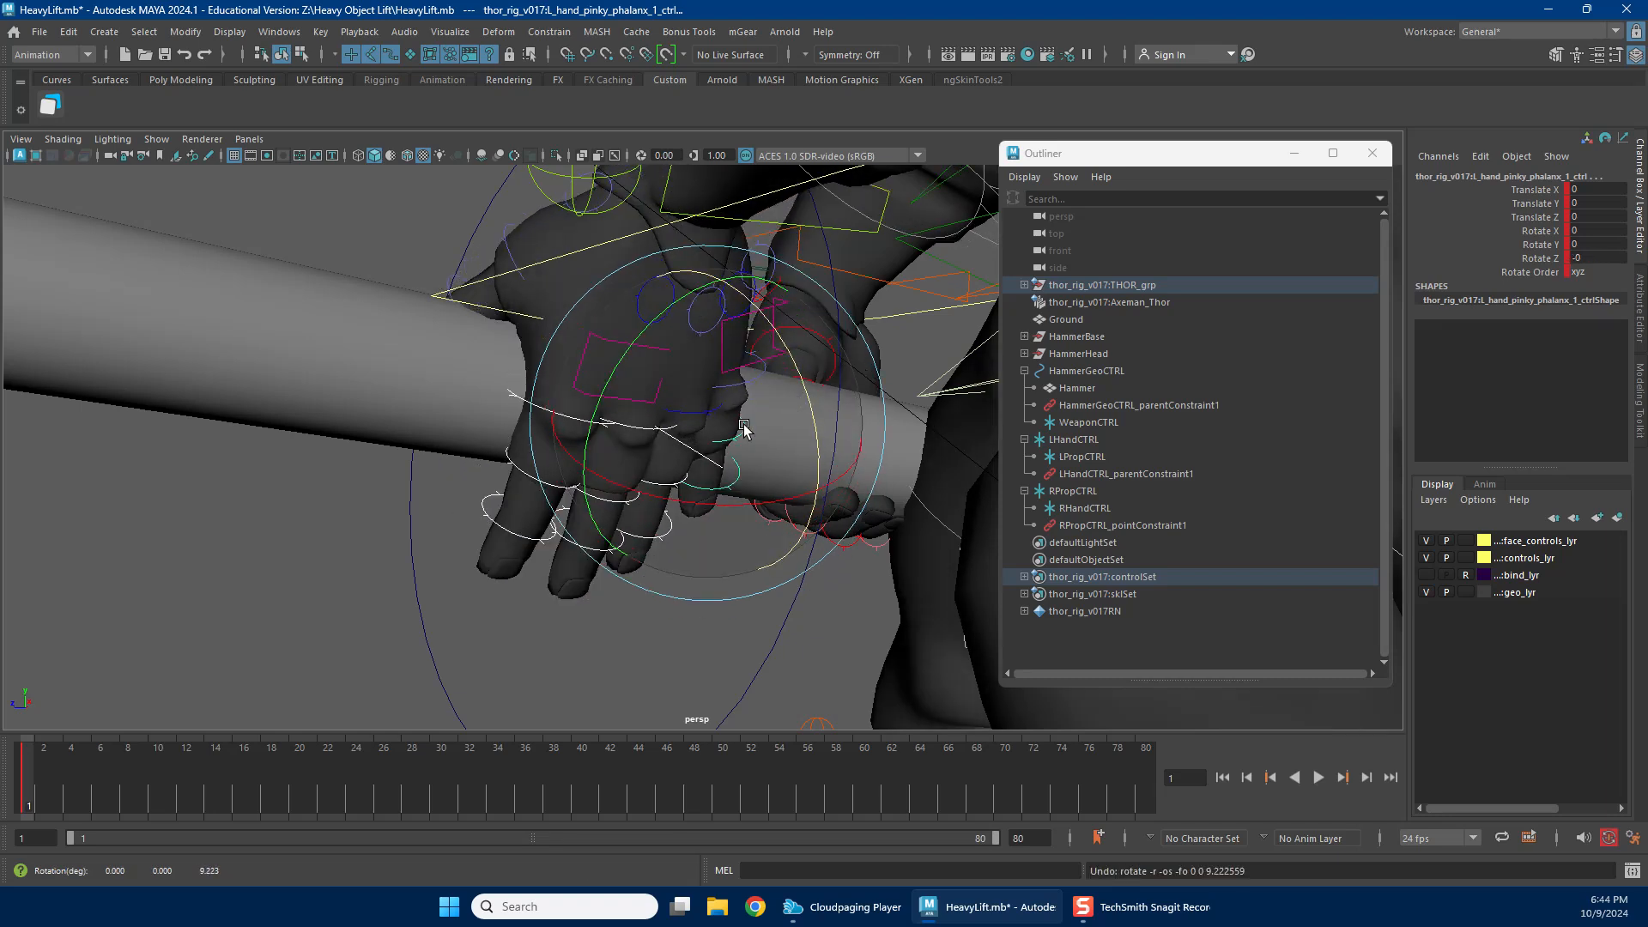
click(647, 577)
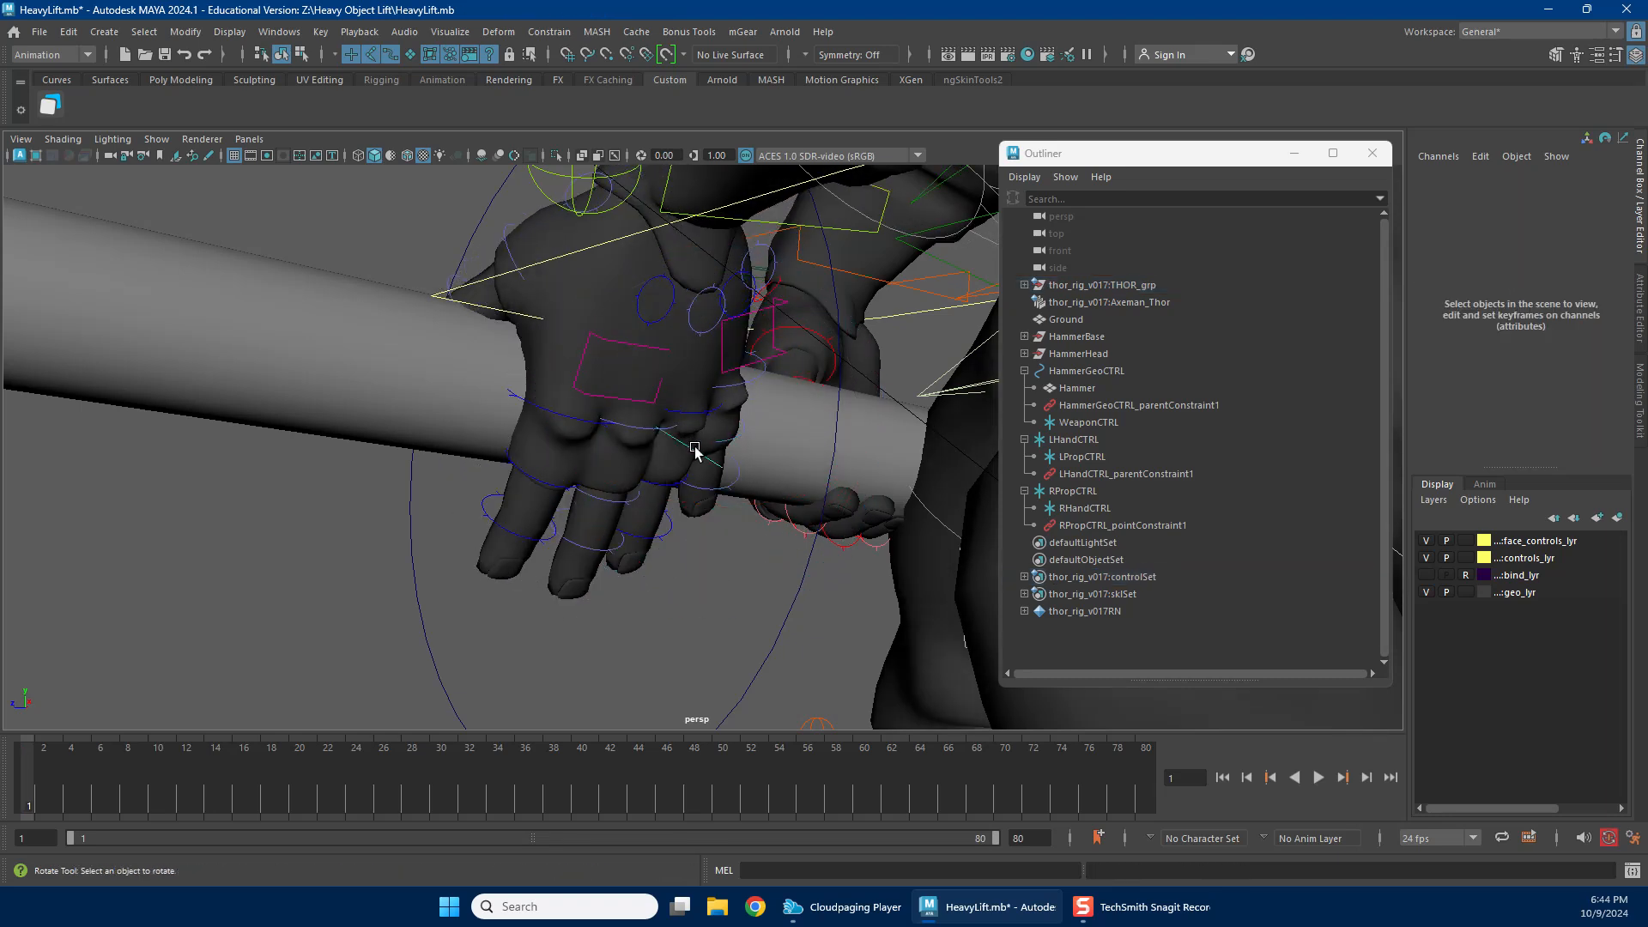
key(ctrl+z)
key(w)
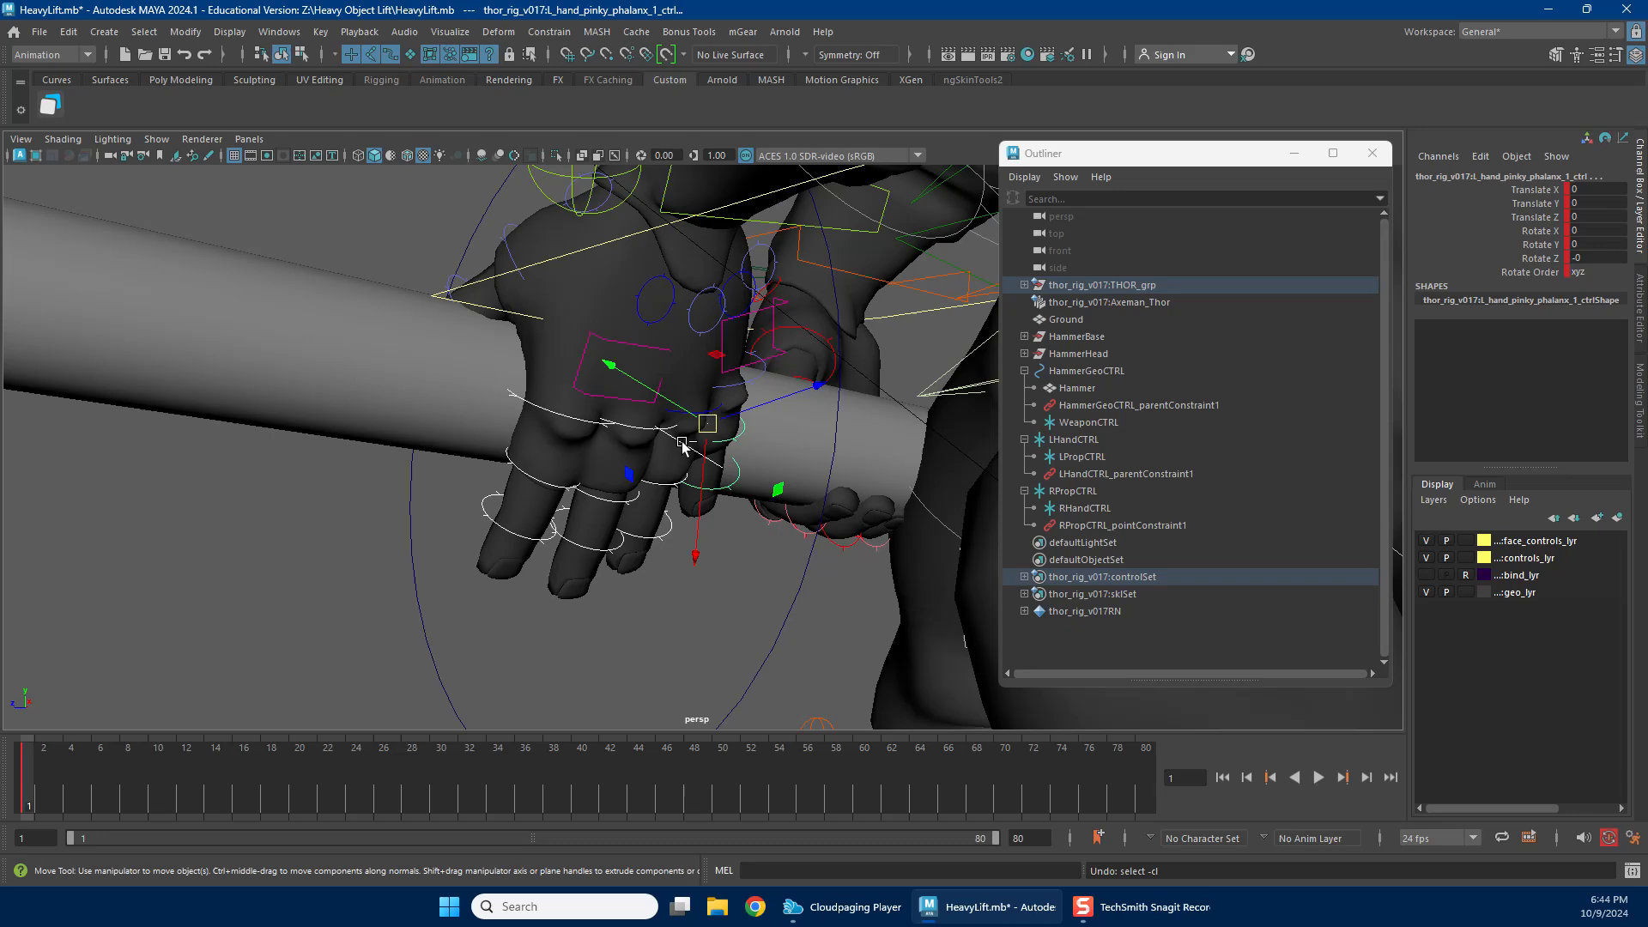
key(e)
drag(815, 424, 813, 451)
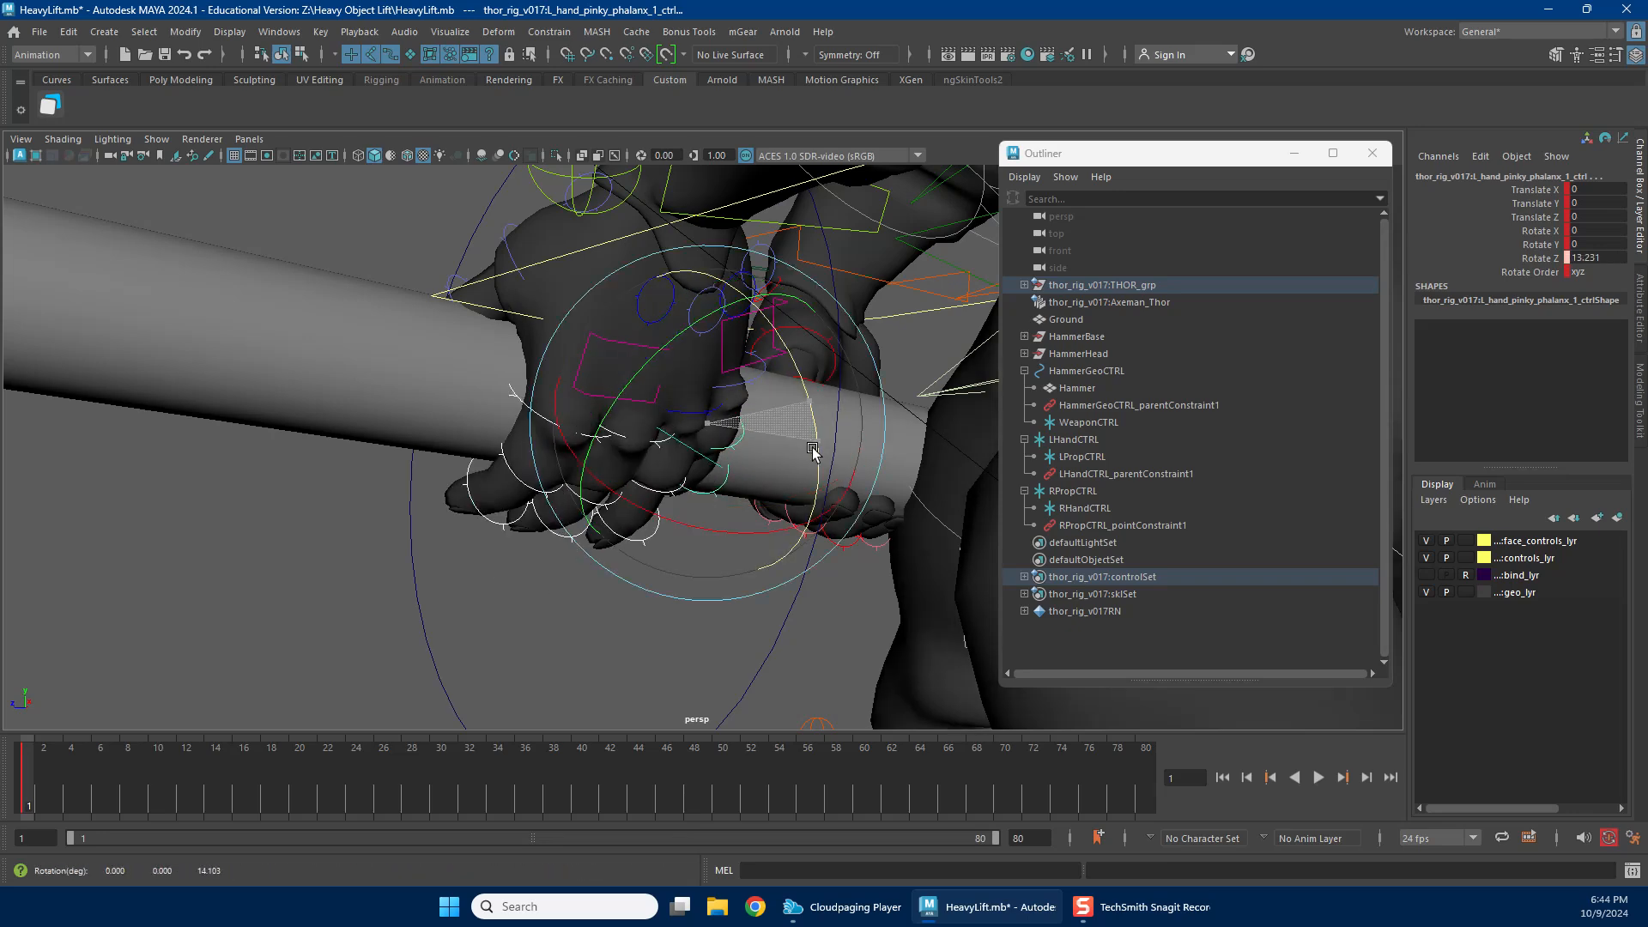
Adjust individual joint rotations of the left index and middle fingers so they wrap snugly around the hammer handle.
alt+drag(663, 465, 582, 485)
key(w)
key(e)
key(w)
alt+middle_drag(610, 302, 606, 393)
click(619, 382)
key(e)
drag(544, 460, 506, 422)
alt+middle_drag(518, 360, 605, 393)
key(w)
drag(609, 386, 602, 386)
click(617, 443)
key(e)
drag(602, 483, 553, 473)
key(w)
Refine the left-hand finger curls toward the ring finger, rotating its phalanx 2 control to about 19.1 in Z.
alt+middle_drag(656, 327, 650, 368)
click(633, 318)
key(e)
mouse_move(627, 416)
mouse_down()
mouse_move(617, 409)
mouse_move(684, 429)
mouse_move(632, 444)
mouse_up()
key(w)
click(646, 443)
key(e)
mouse_move(659, 528)
mouse_down()
mouse_move(629, 508)
mouse_move(664, 513)
mouse_up()
key(w)
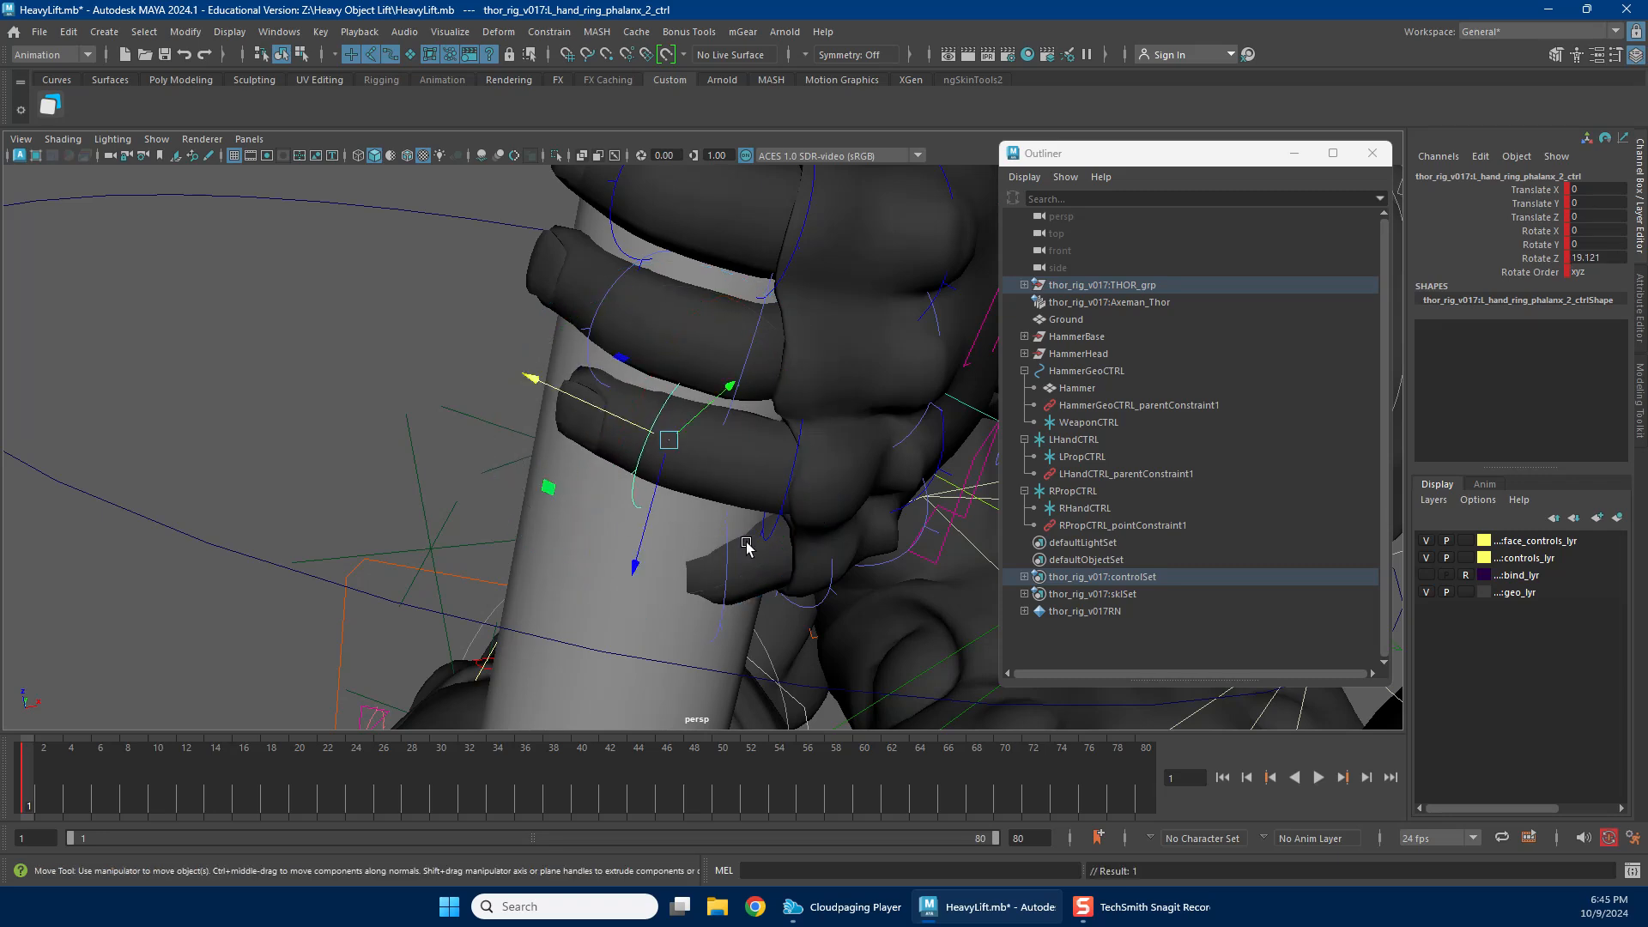
Rotate the left pinky's phalanx 1 control to about 0.7 in Z so the finger lies along the handle.
alt+middle_drag(746, 496, 721, 457)
click(803, 540)
key(e)
key(w)
click(809, 541)
key(e)
drag(670, 592, 732, 606)
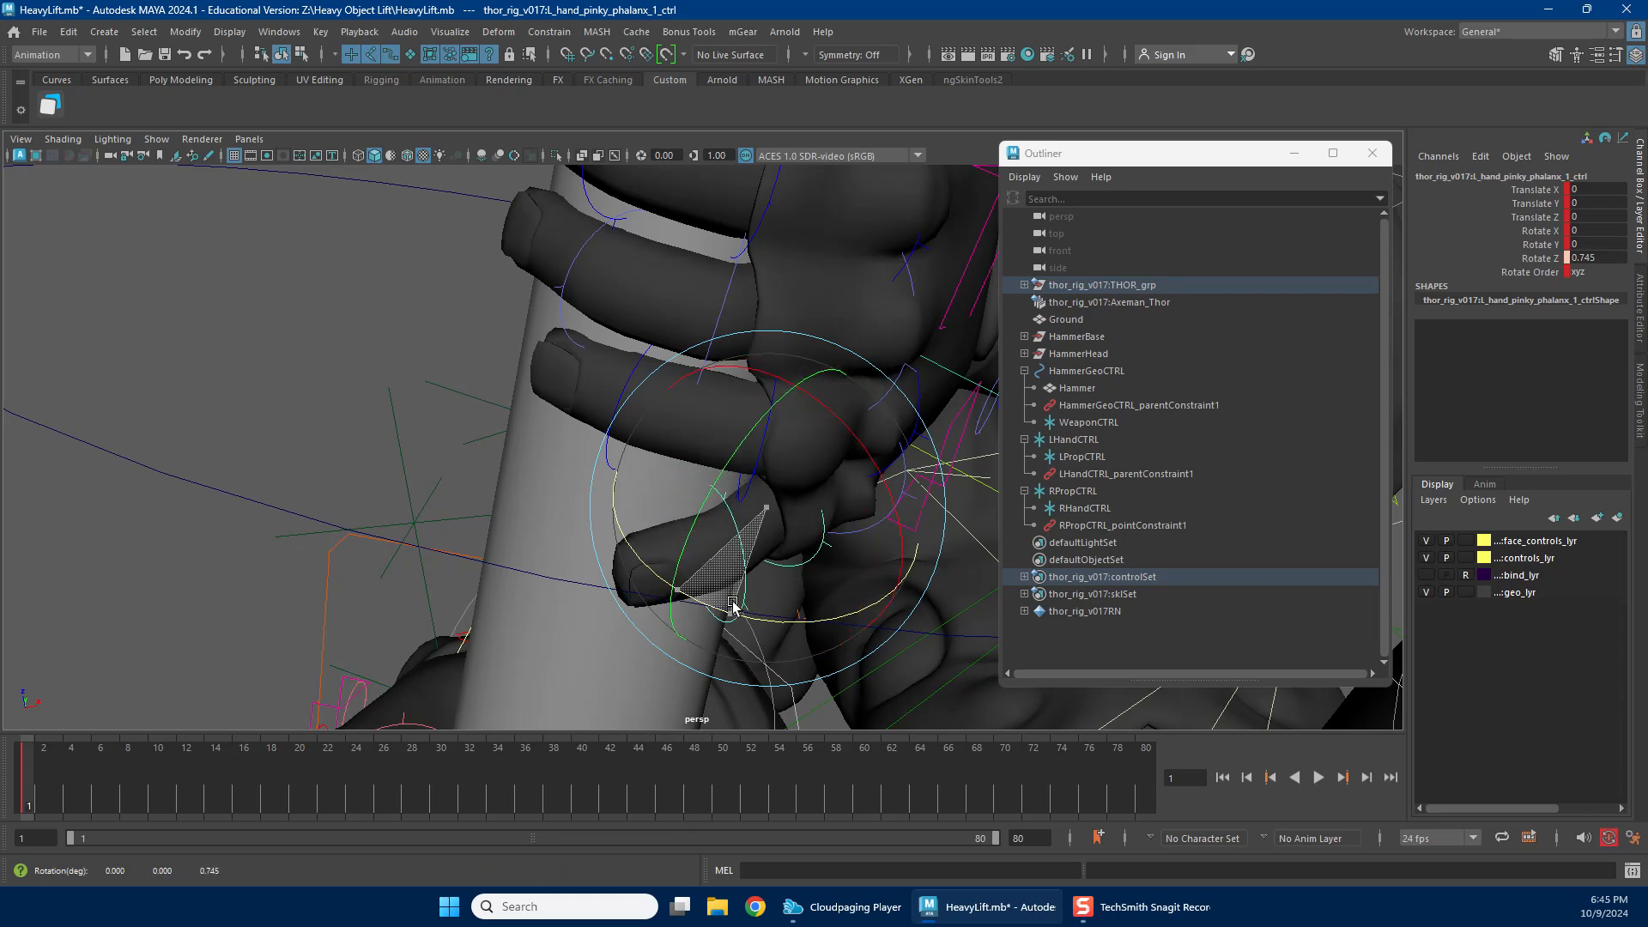
key(w)
scroll(736, 463, down, 5)
Rotate the base joint of the left pinky to about 12.8 in Y to fit it to the handle.
alt+drag(700, 497, 722, 254)
scroll(802, 549, down, 3)
scroll(691, 537, up, 3)
click(791, 260)
key(e)
drag(813, 366, 678, 433)
alt+right_drag(678, 434, 537, 397)
alt+drag(772, 402, 704, 408)
alt+right_drag(704, 408, 571, 362)
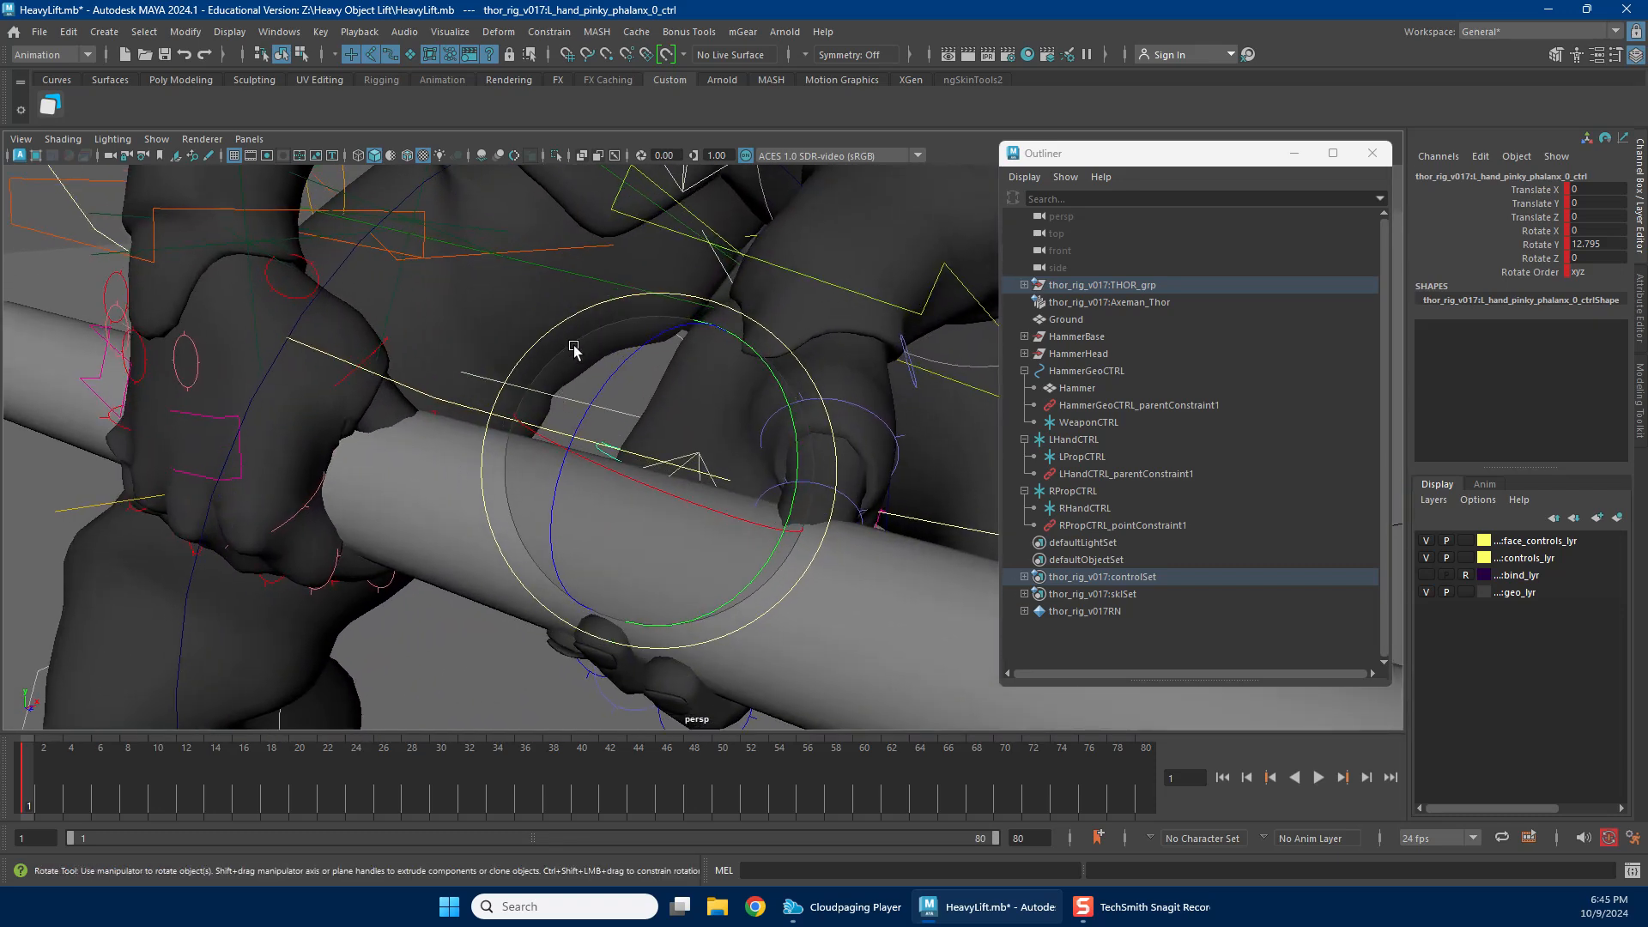
Rotate the base control of the right thumb to bring the thumb toward the top of the handle.
click(377, 353)
key(w)
click(337, 396)
click(375, 351)
key(e)
key(w)
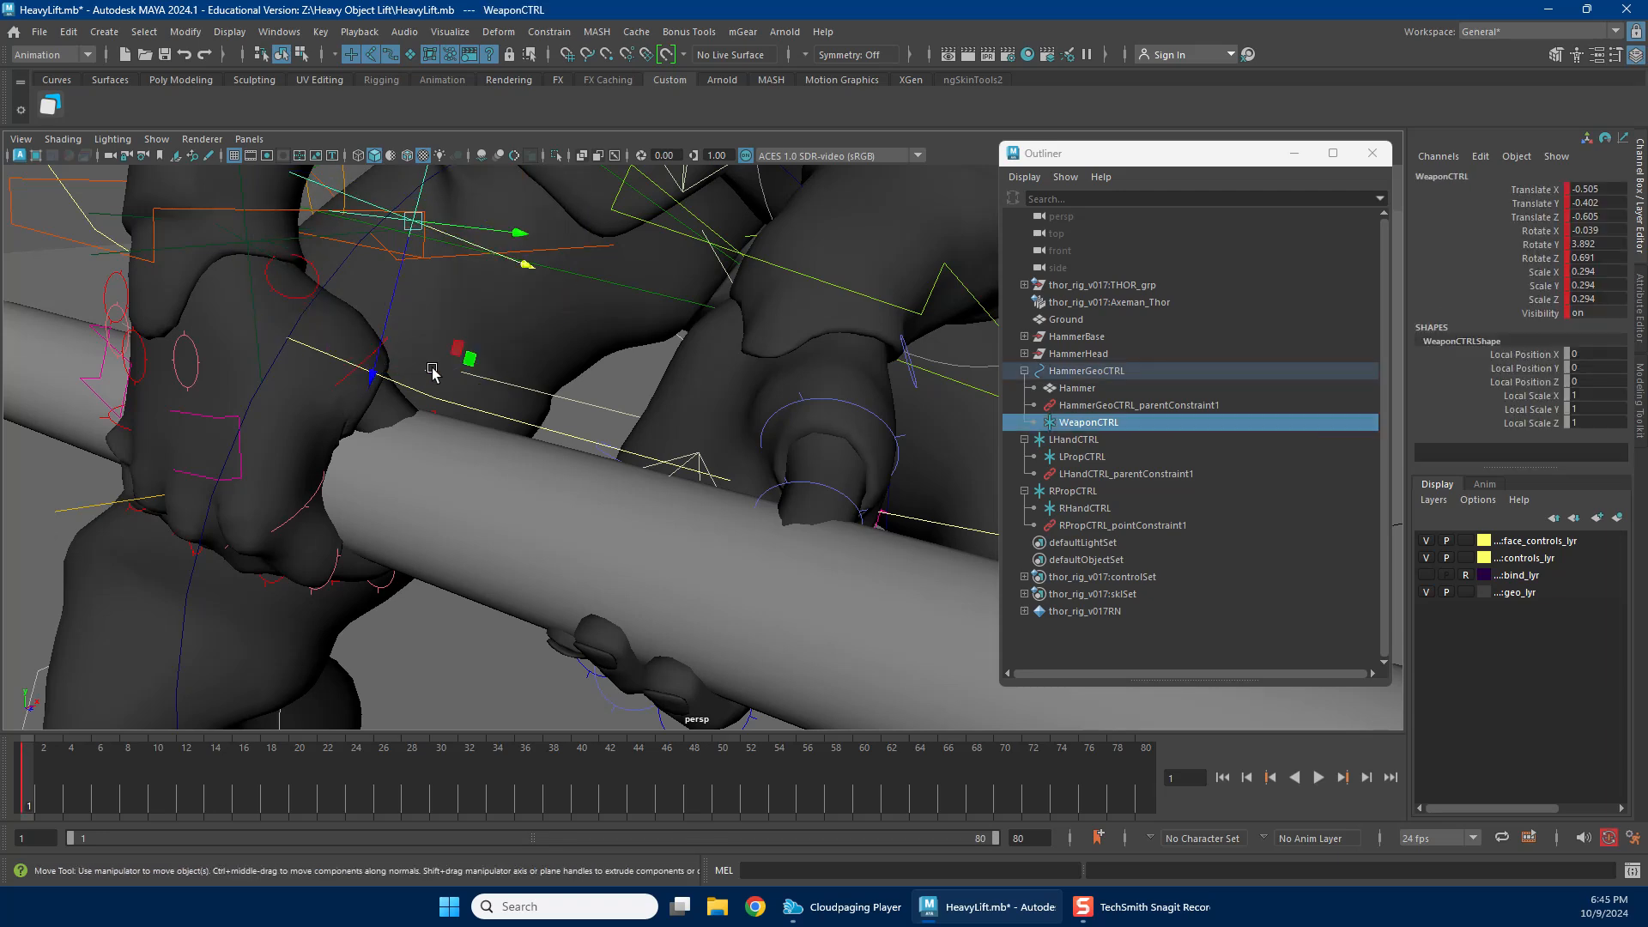
click(518, 359)
alt+drag(420, 353, 428, 389)
click(350, 477)
key(e)
drag(378, 515, 419, 438)
drag(331, 401, 472, 345)
Rotate the right thumb's phalanx 1 control to about 49.6 in Z and refine its base to about 140.0, 46.1, 18.3.
key(w)
click(496, 323)
key(e)
drag(636, 401, 526, 415)
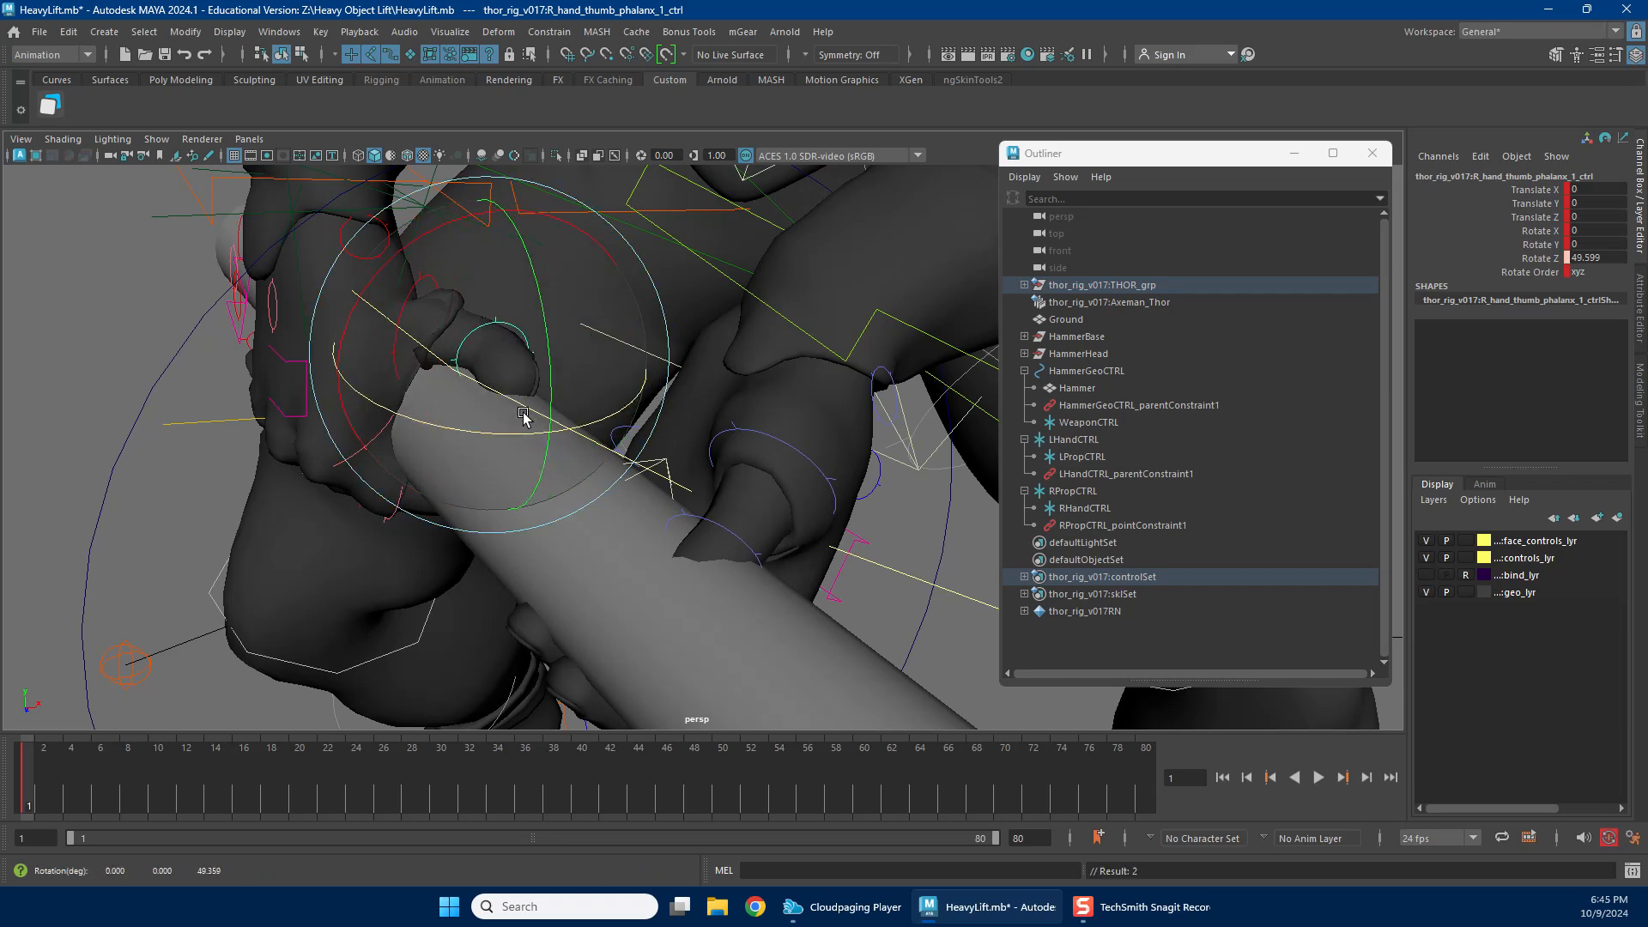
key(w)
click(415, 297)
key(e)
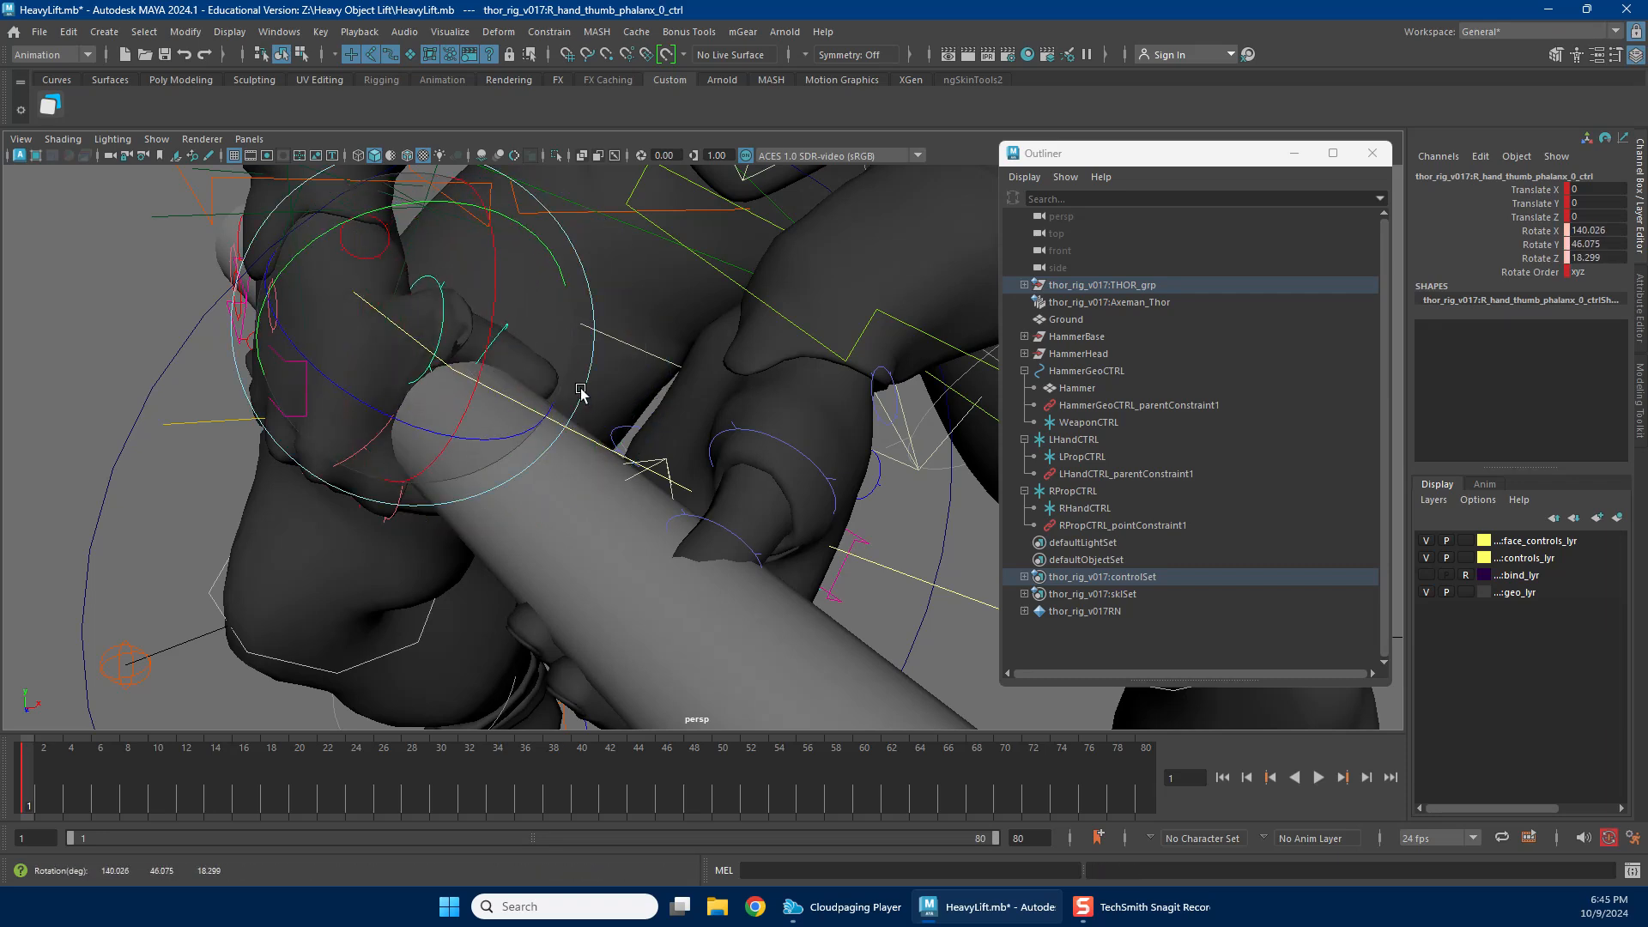
key(w)
Rotate the base control of the left thumb so the thumb leans over the hammer handle.
alt+drag(533, 401, 790, 469)
click(815, 399)
click(817, 388)
key(e)
drag(875, 431, 780, 467)
key(w)
Rotate the left thumb's phalanx 1 control in Z so its tip curls over the handle.
click(875, 481)
key(e)
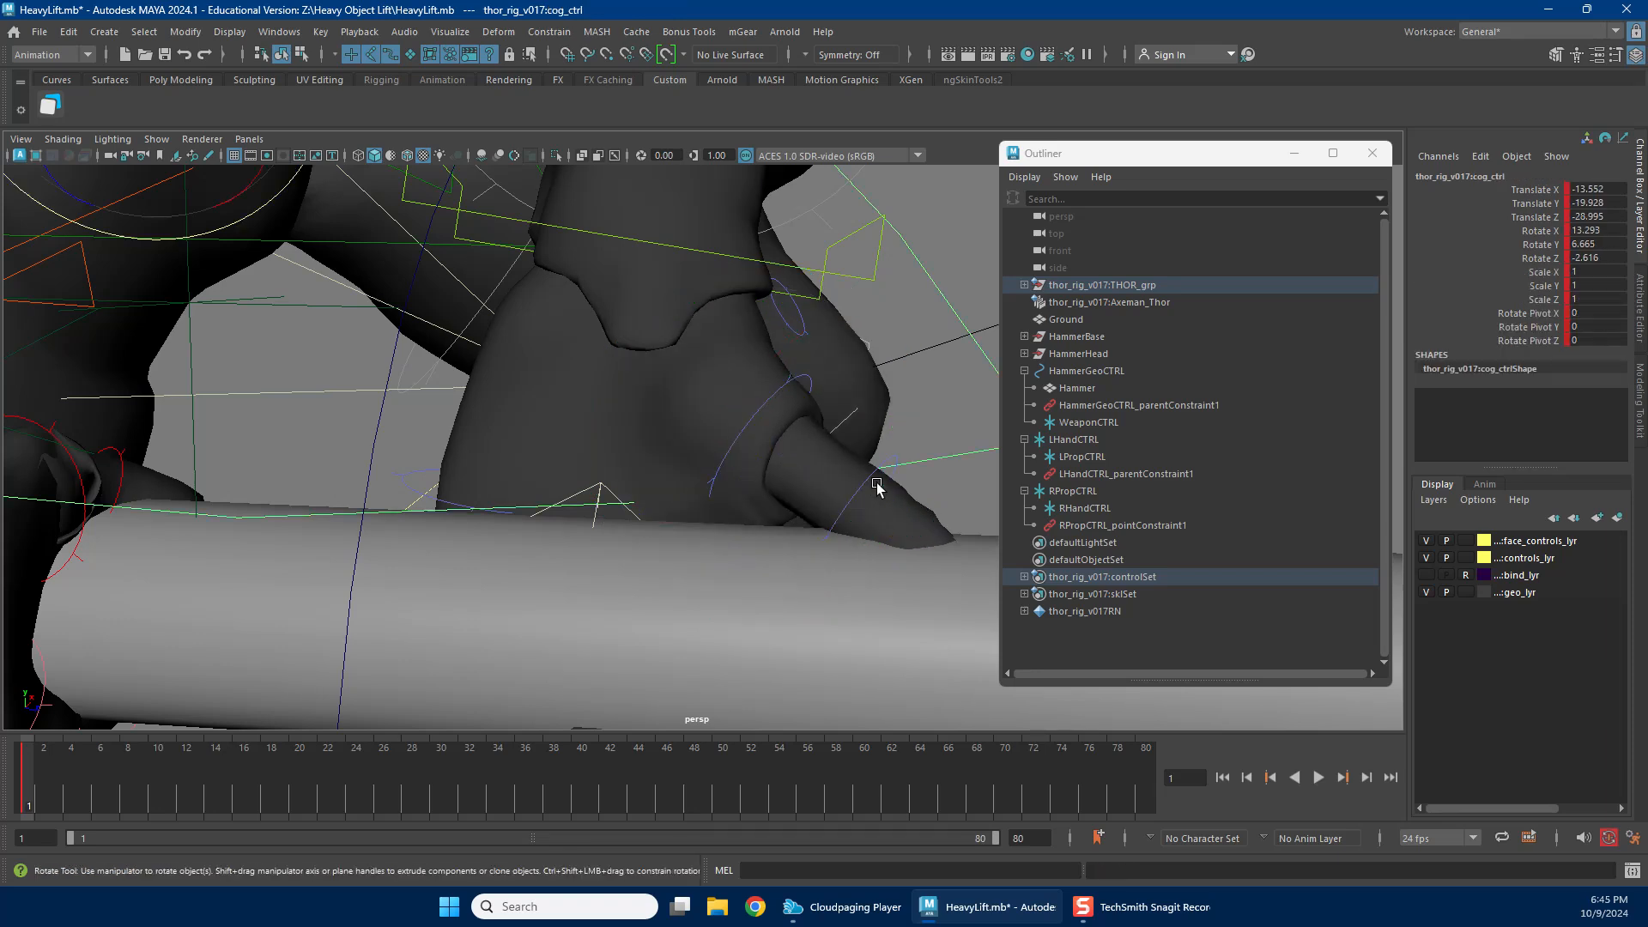
click(869, 481)
drag(839, 589, 618, 539)
key(w)
key(ctrl+z)
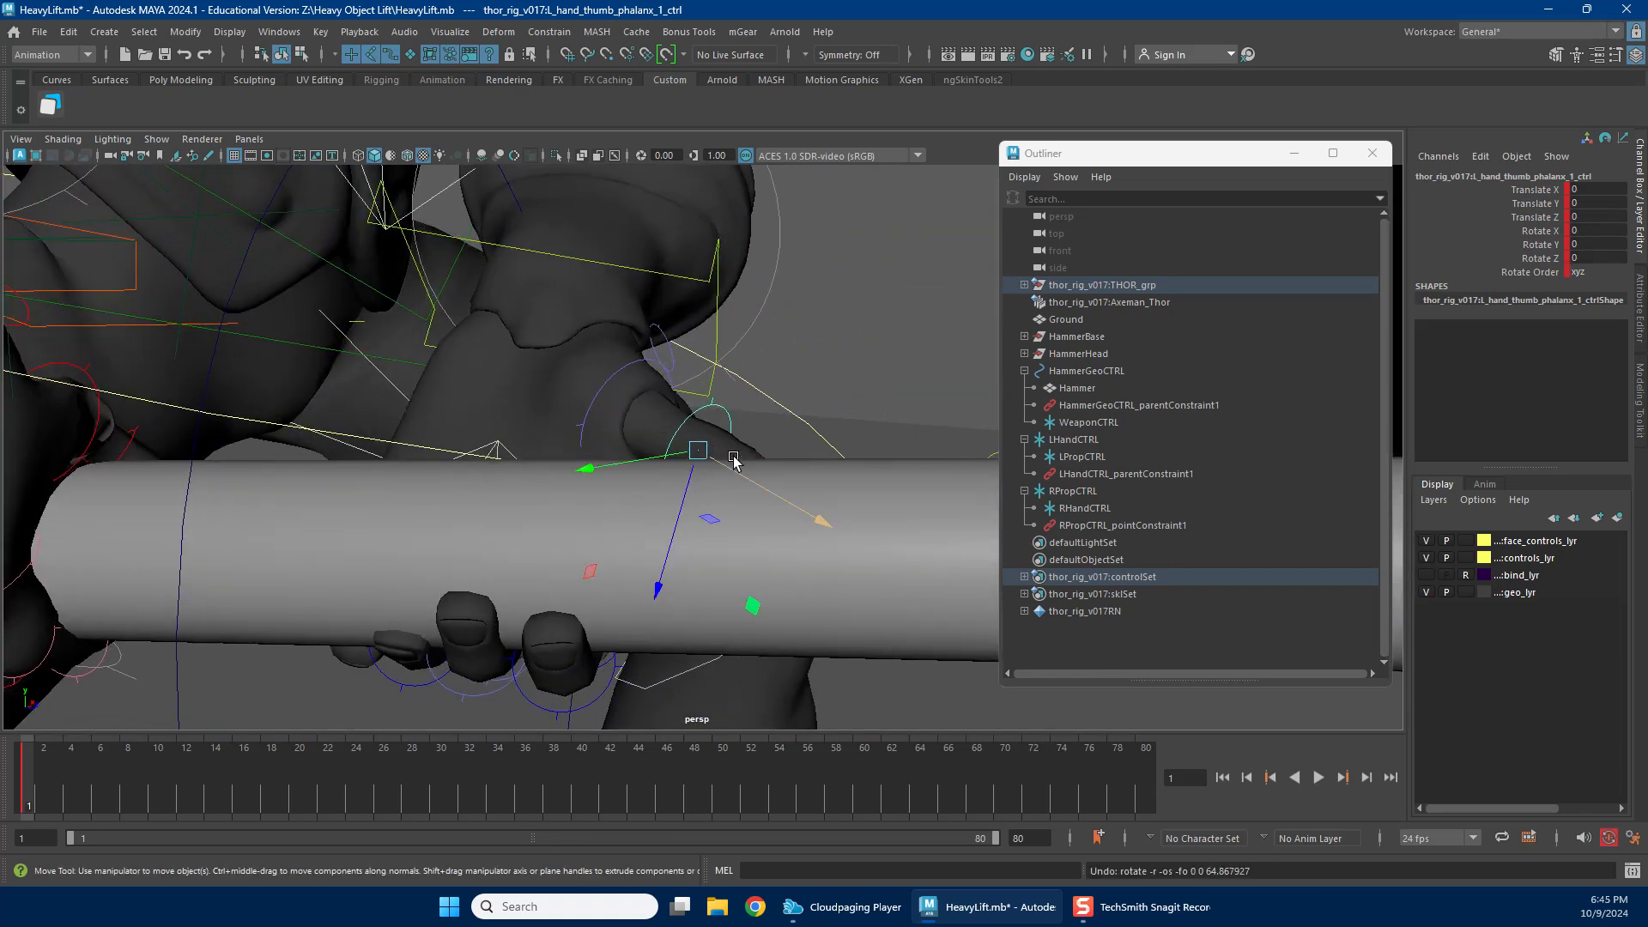
key(e)
drag(754, 503, 623, 513)
key(w)
Refine the left thumb's base control rotation to about -15.9, 20.0, -5.8 against the handle.
click(612, 378)
key(e)
key(w)
drag(708, 384, 665, 448)
scroll(665, 450, down, 10)
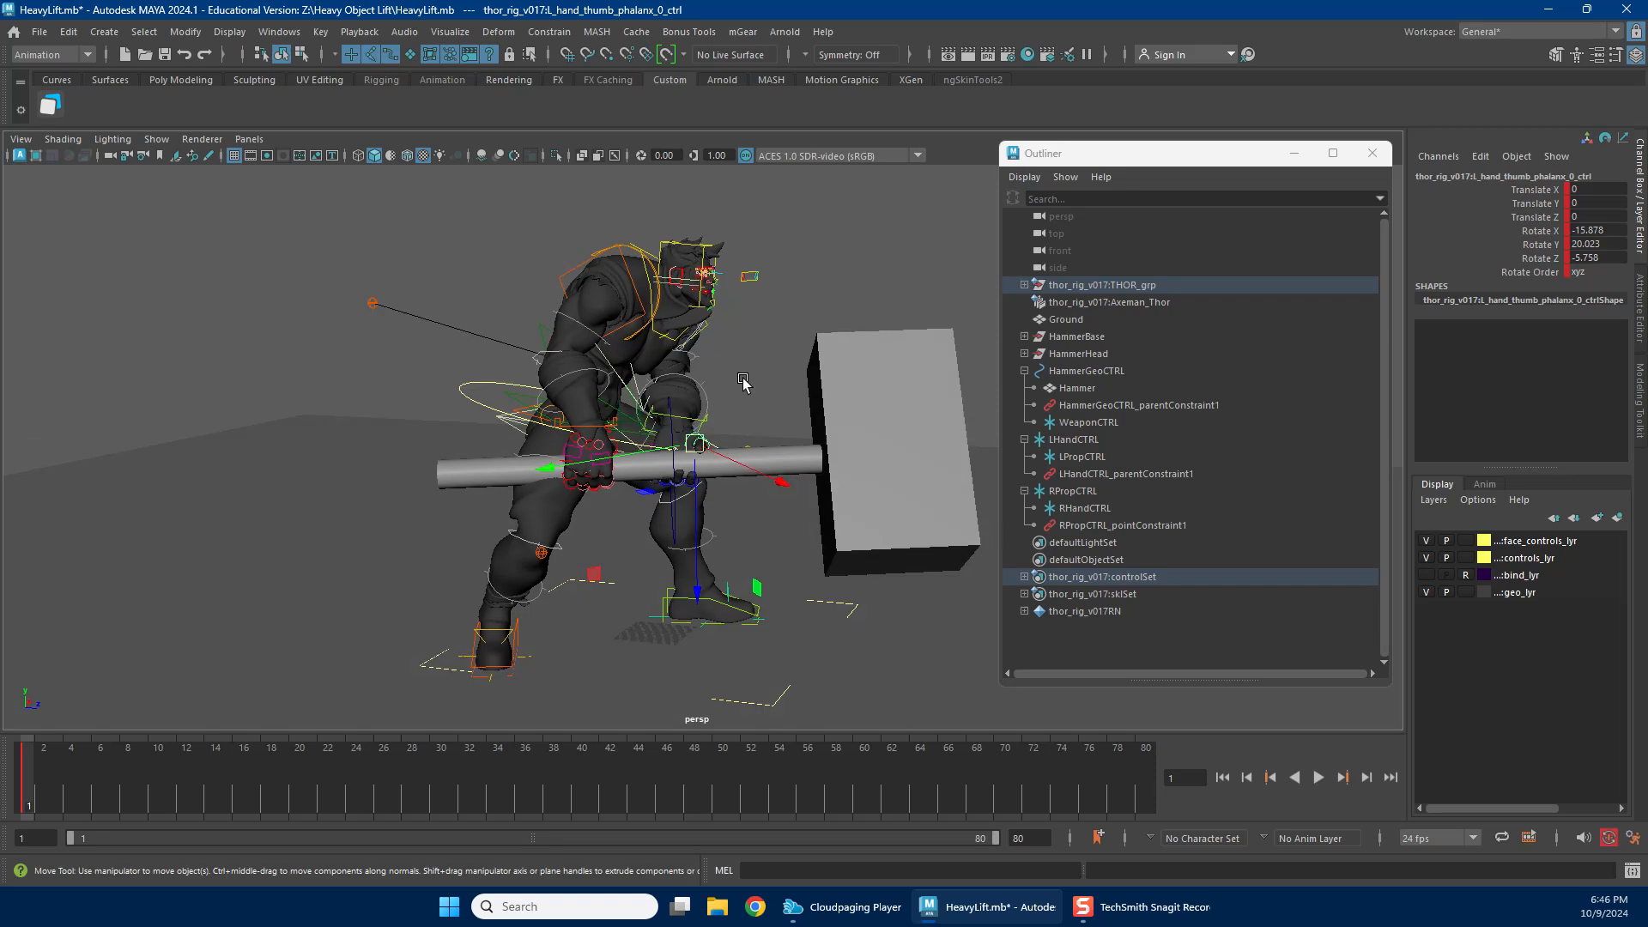
scroll(649, 375, down, 2)
Select all the rig and hammer controls, key them on frame 1 and save the scene.
drag(652, 418, 653, 420)
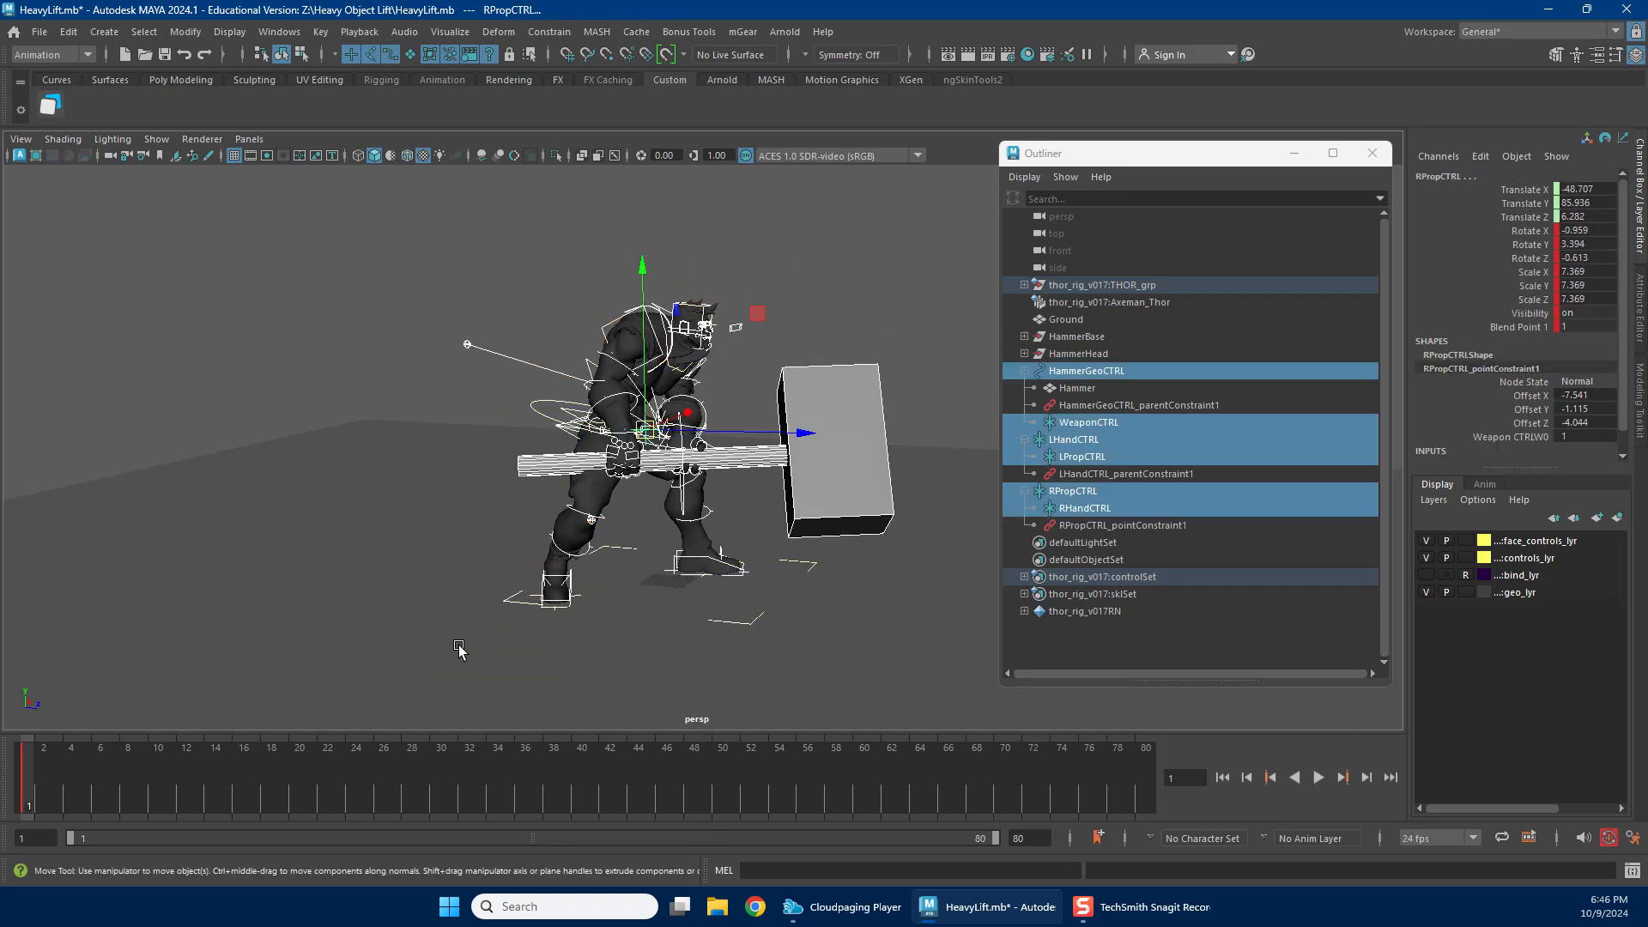
click(40, 32)
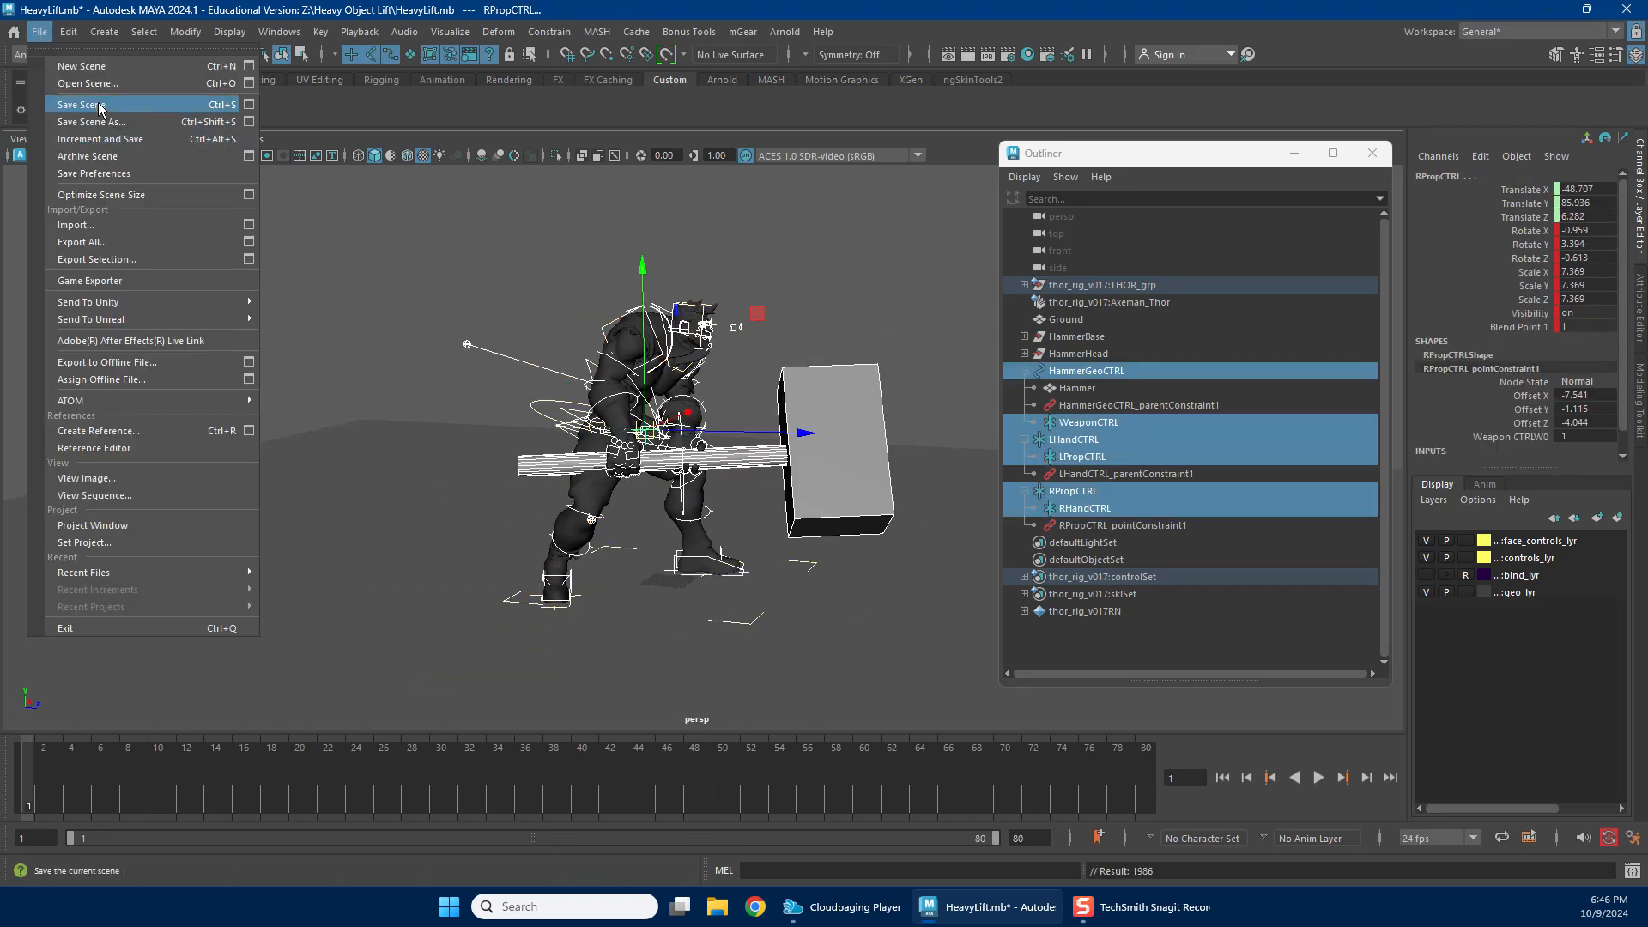
click(129, 103)
Select all the rig and hammer controls and key the starting pose on frame 8.
scroll(841, 472, down, 2)
alt+middle_drag(884, 485, 829, 459)
scroll(829, 459, up, 3)
alt+drag(837, 453, 851, 422)
click(908, 340)
scroll(715, 431, down, 3)
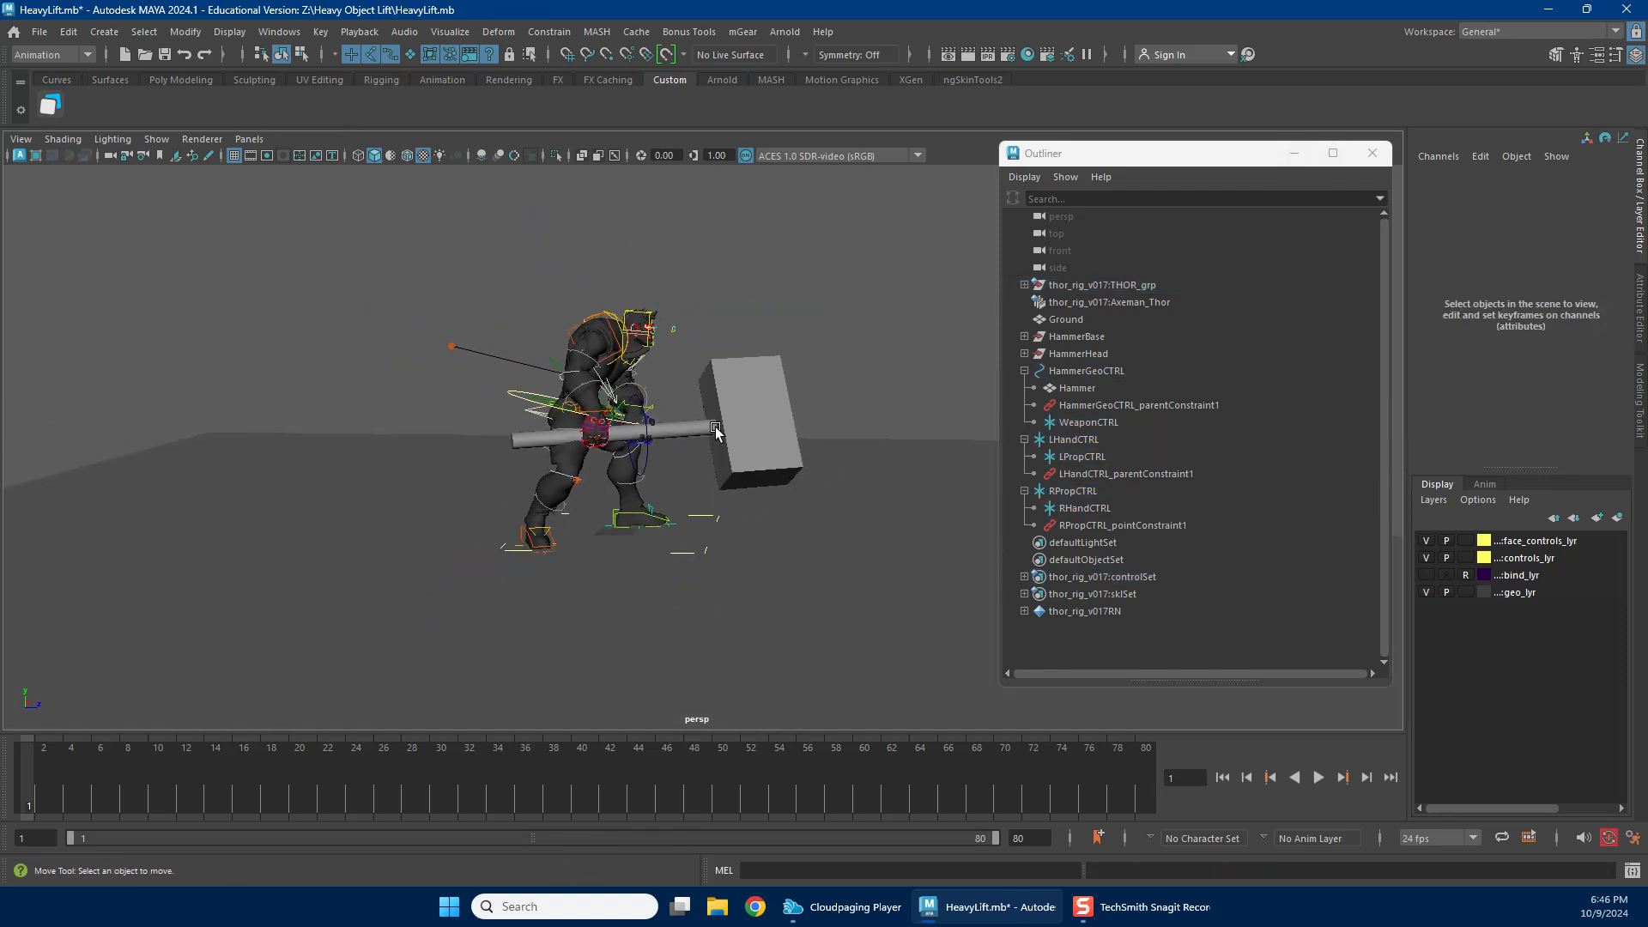
drag(317, 168, 858, 614)
drag(32, 783, 2, 798)
drag(108, 768, 141, 781)
drag(362, 753, 26, 776)
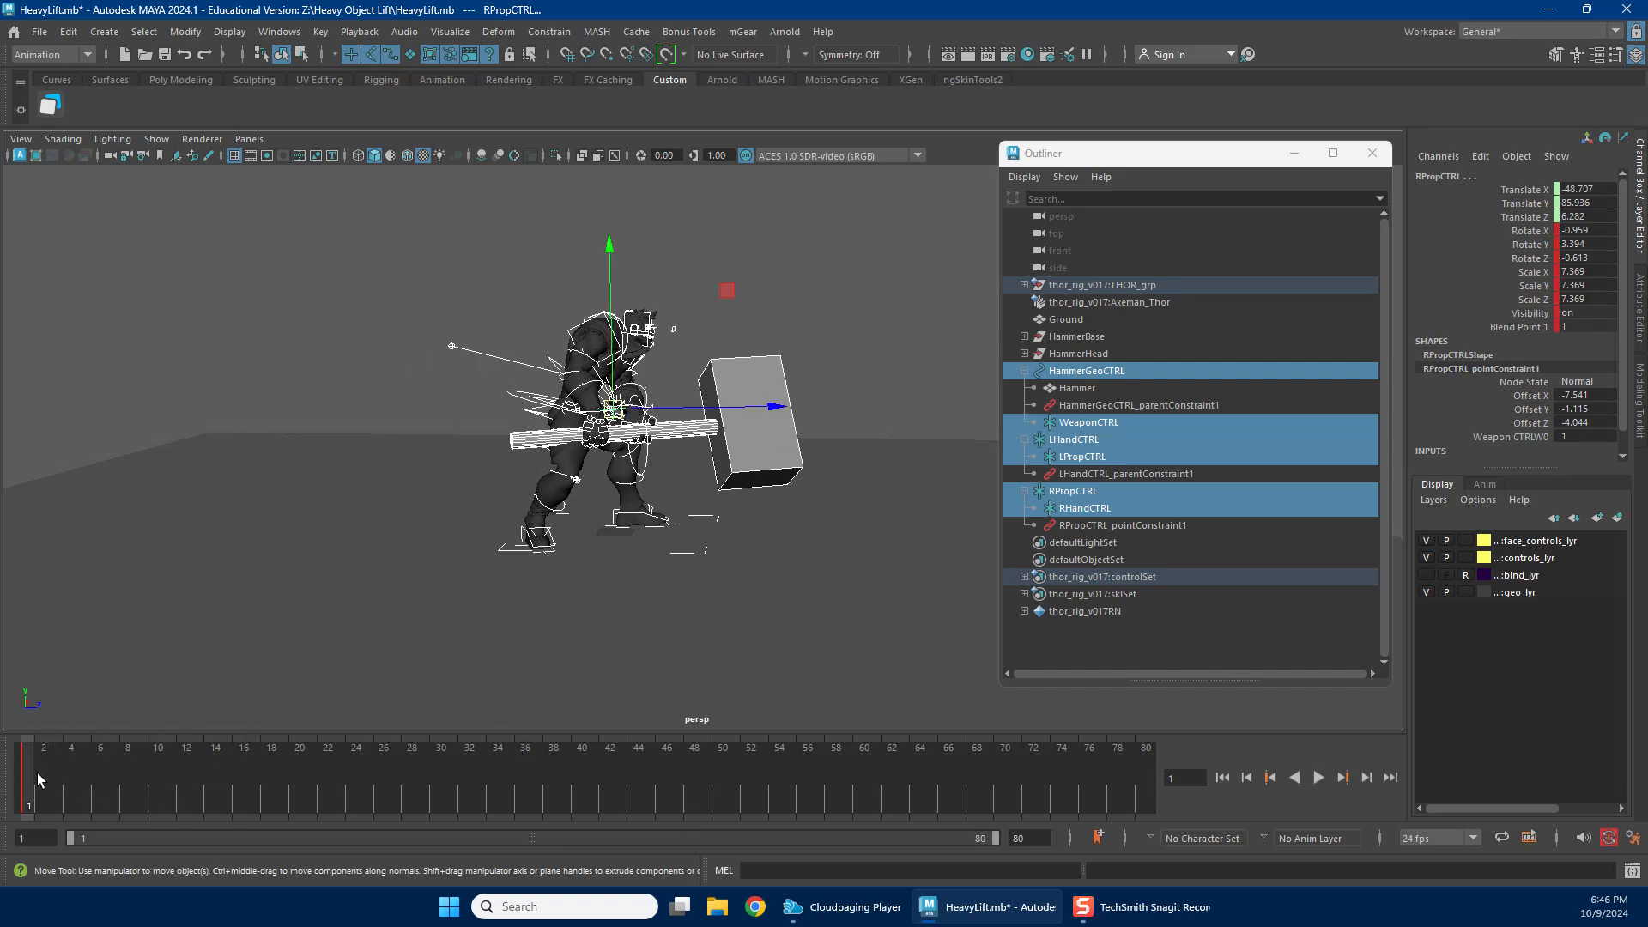
key(Escape)
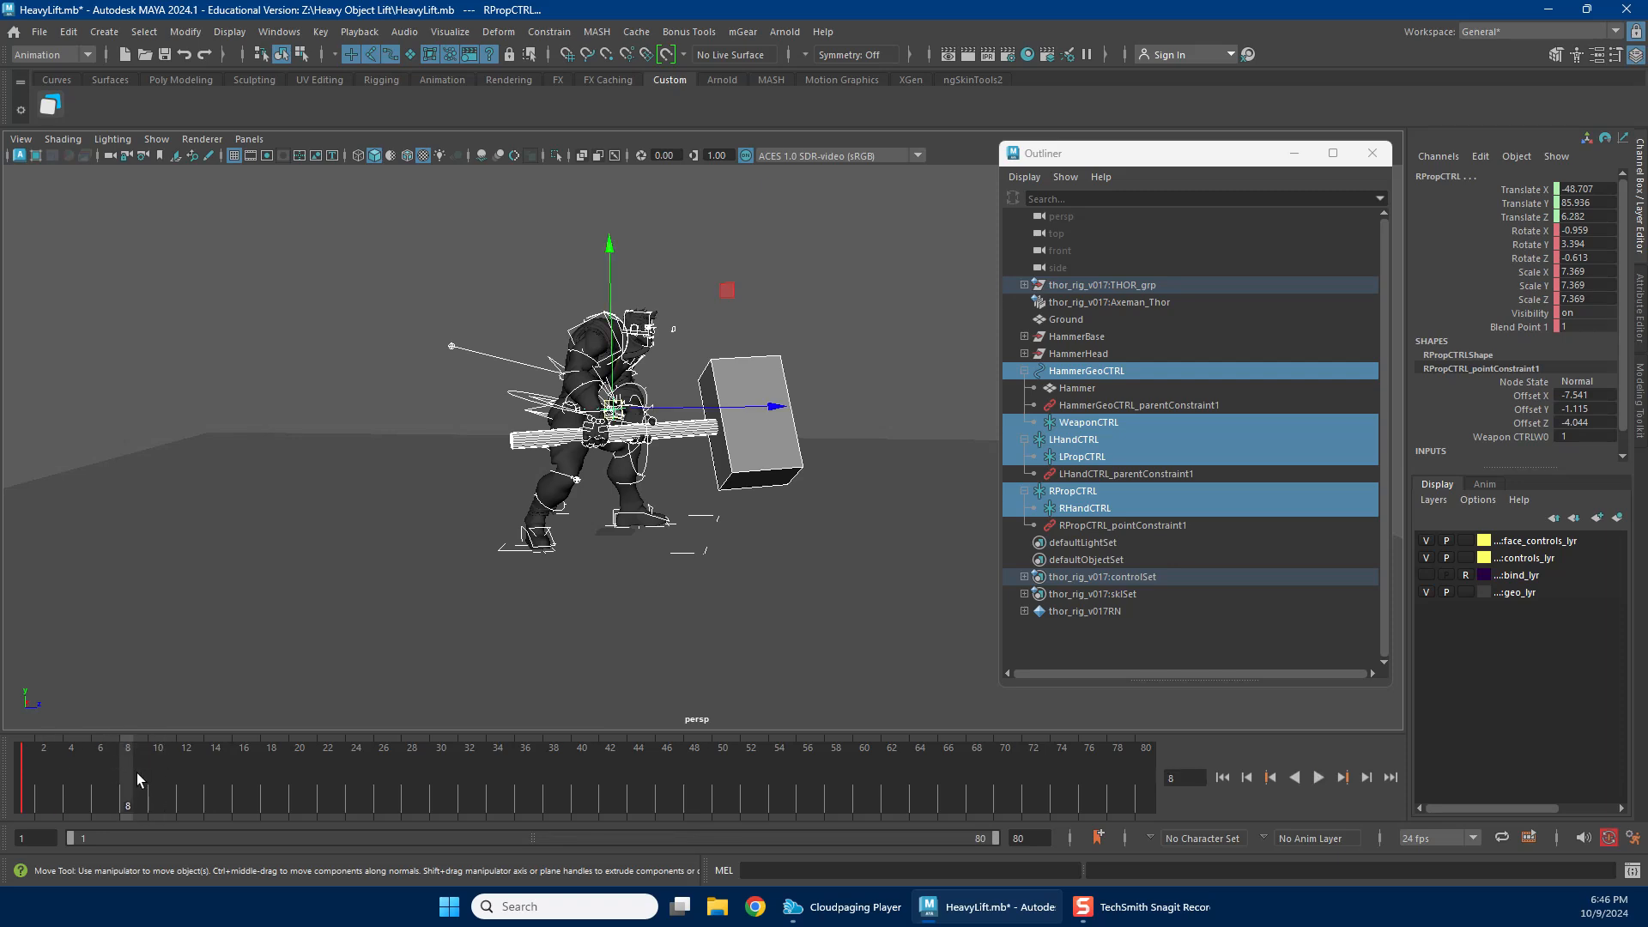
key(s)
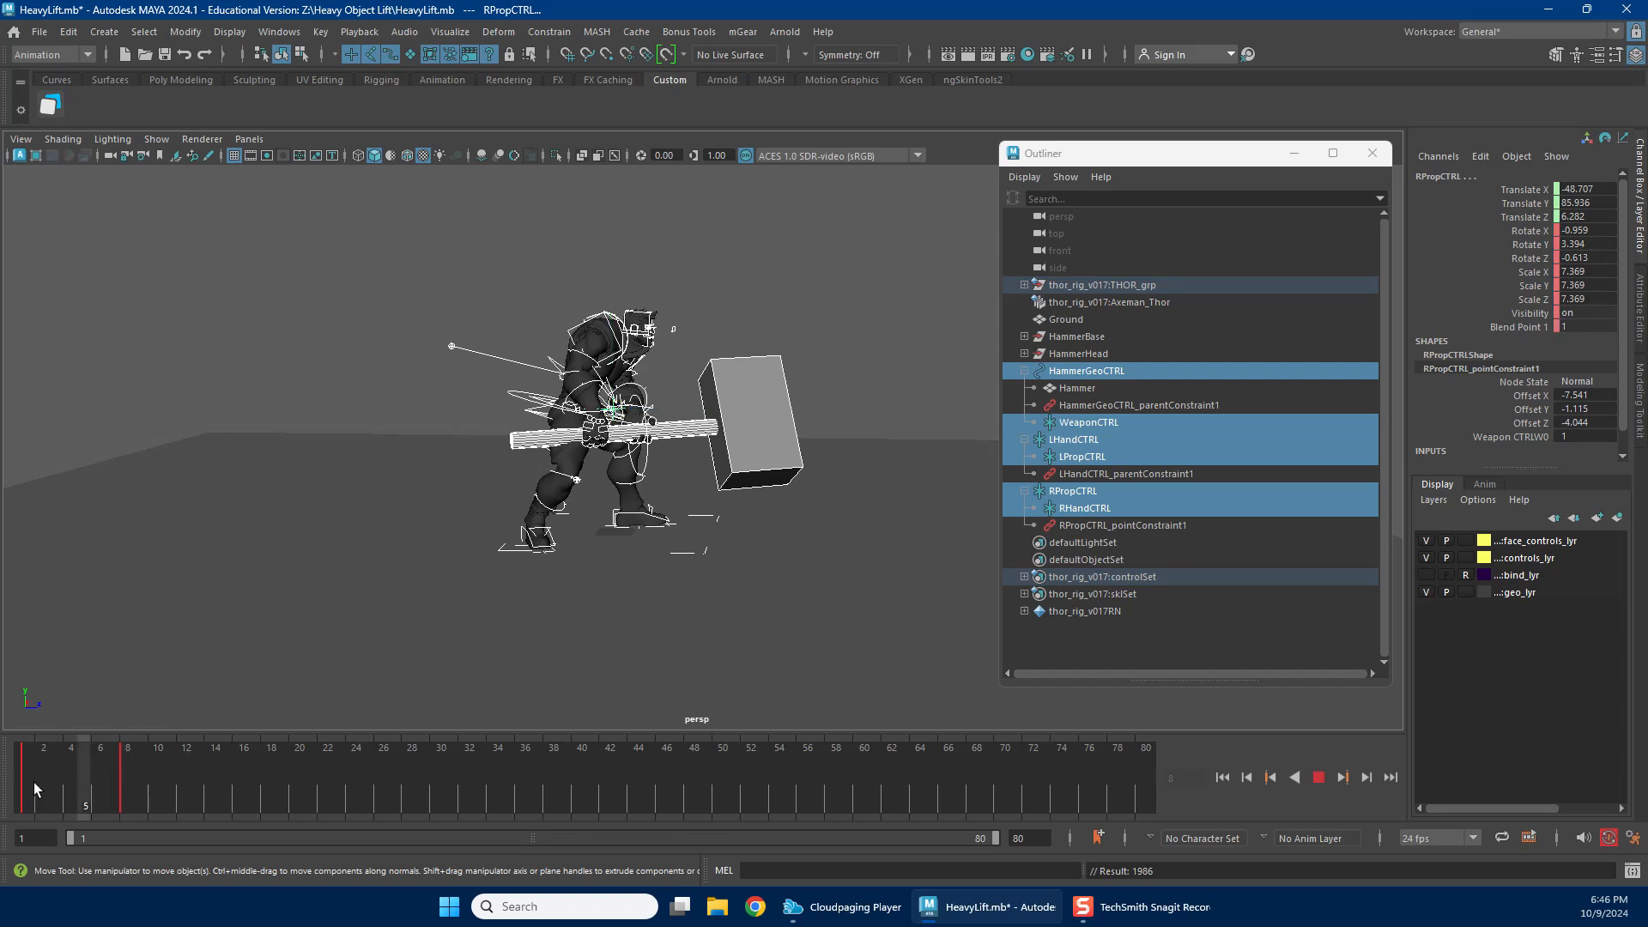
Lower and shift the body's center-of-gravity control on frame 8 to a translation of about -14.4, -33.0, -20.9.
alt+right_drag(465, 485, 786, 446)
alt+middle_drag(431, 437, 564, 467)
alt+drag(375, 369, 373, 398)
click(384, 367)
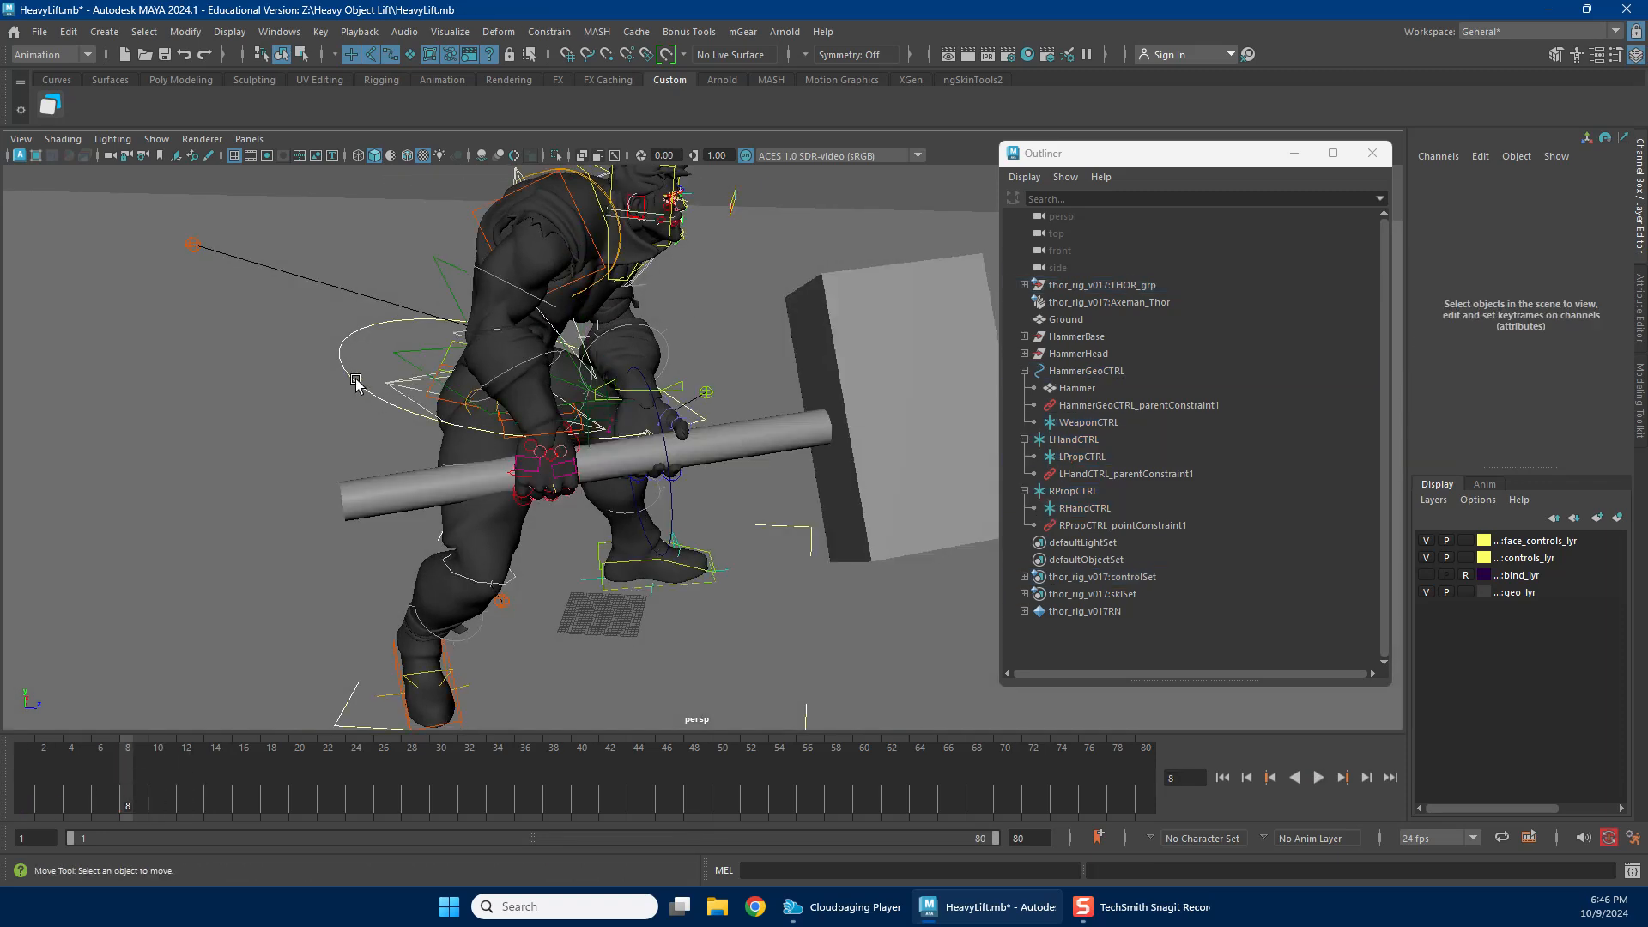
click(355, 380)
alt+right_drag(562, 428, 508, 459)
alt+drag(508, 459, 557, 429)
alt+right_drag(573, 430, 754, 440)
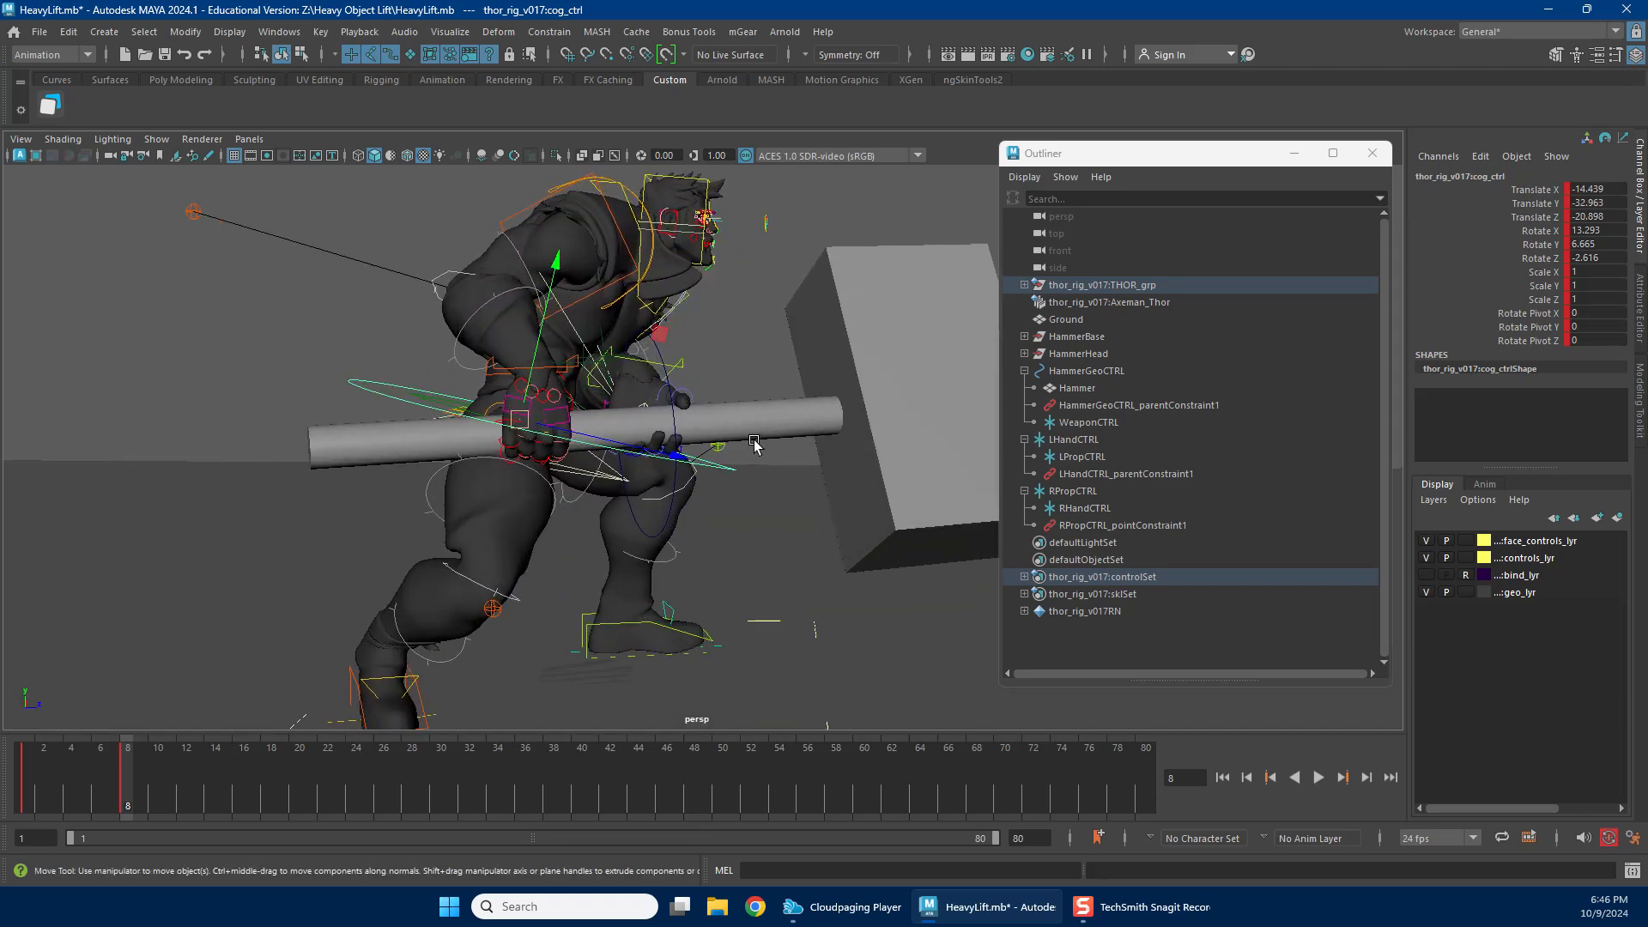
alt+drag(753, 442, 815, 441)
Rotate the head control on frame 8 to about -58.1, 14.1, 16.0.
click(629, 299)
key(e)
alt+drag(629, 299, 686, 247)
key(w)
click(695, 230)
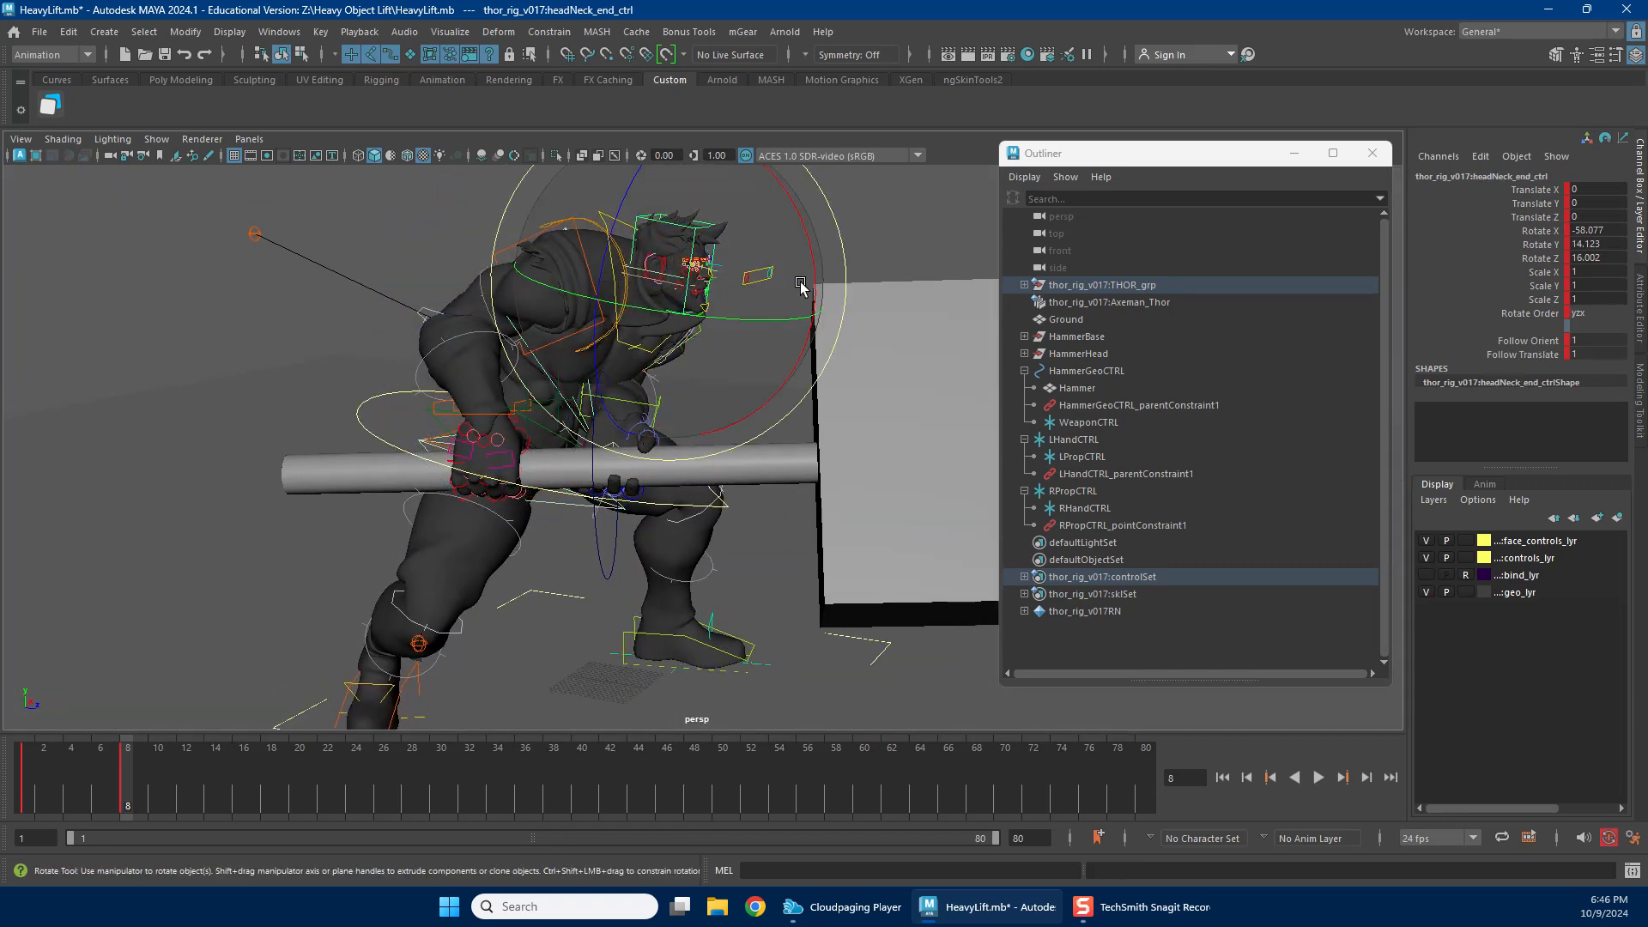
alt+right_drag(695, 230, 681, 359)
alt+drag(681, 359, 731, 294)
Adjust the shoulder control rotations on frame 8 to suit the lowered body pose.
click(762, 306)
key(e)
drag(652, 352, 604, 378)
click(520, 411)
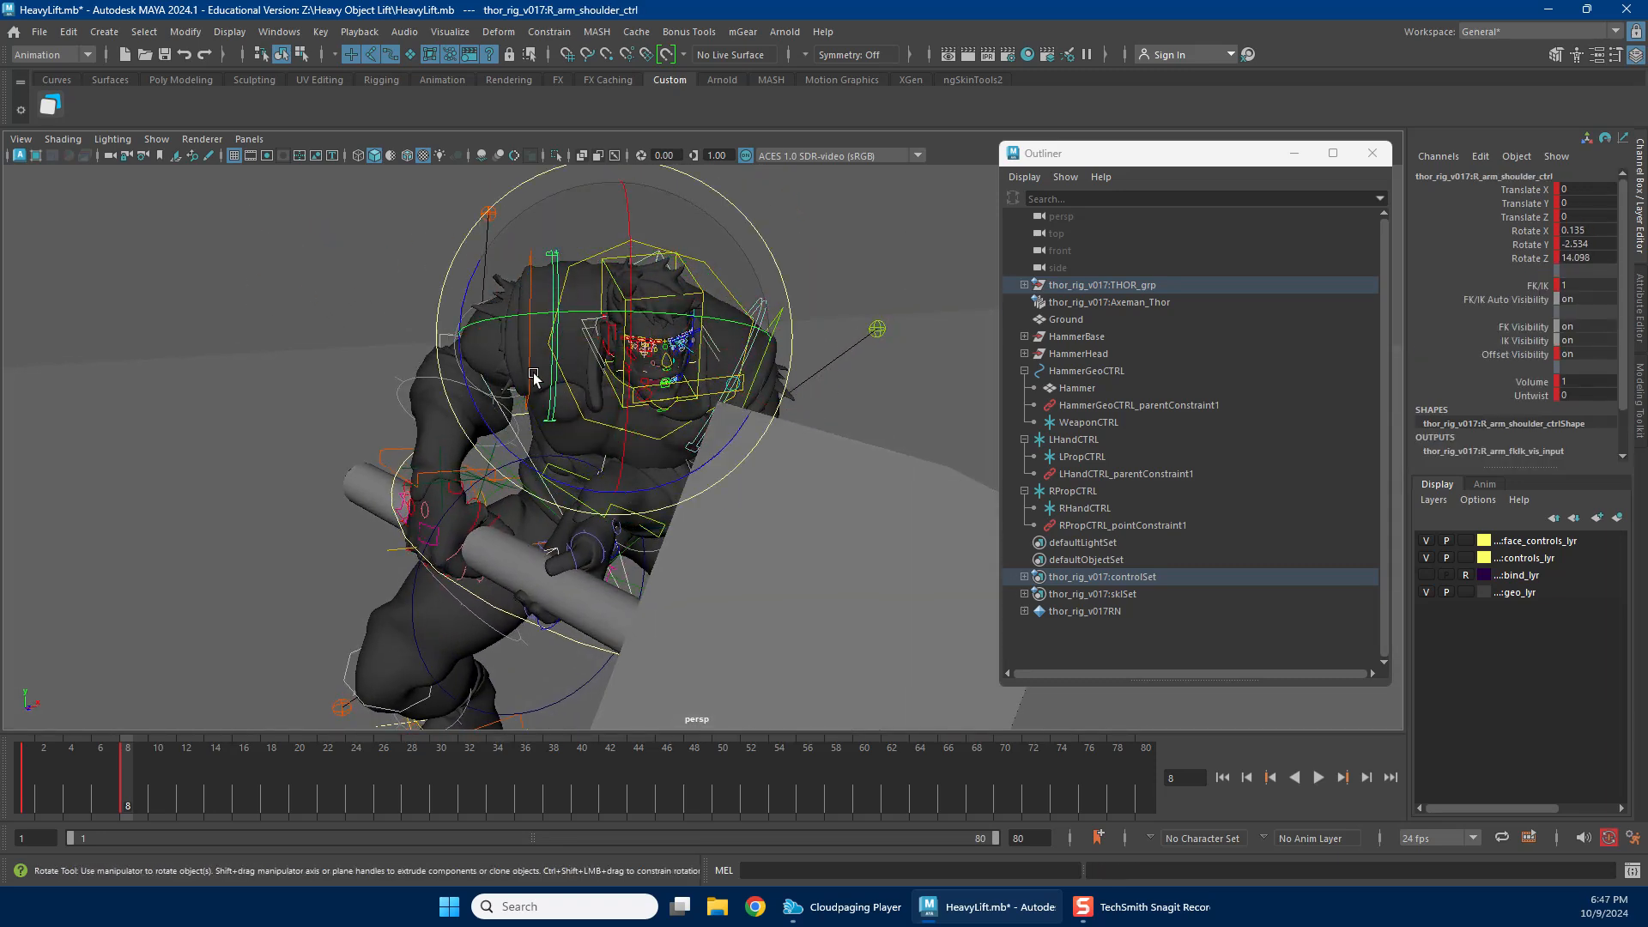
key(w)
alt+drag(521, 420, 483, 479)
scroll(682, 513, up, 2)
Rotate the left arm's IK hand control on frame 8 to about -125.2, 135.2, -39.2 to tilt the hammer.
click(675, 492)
key(e)
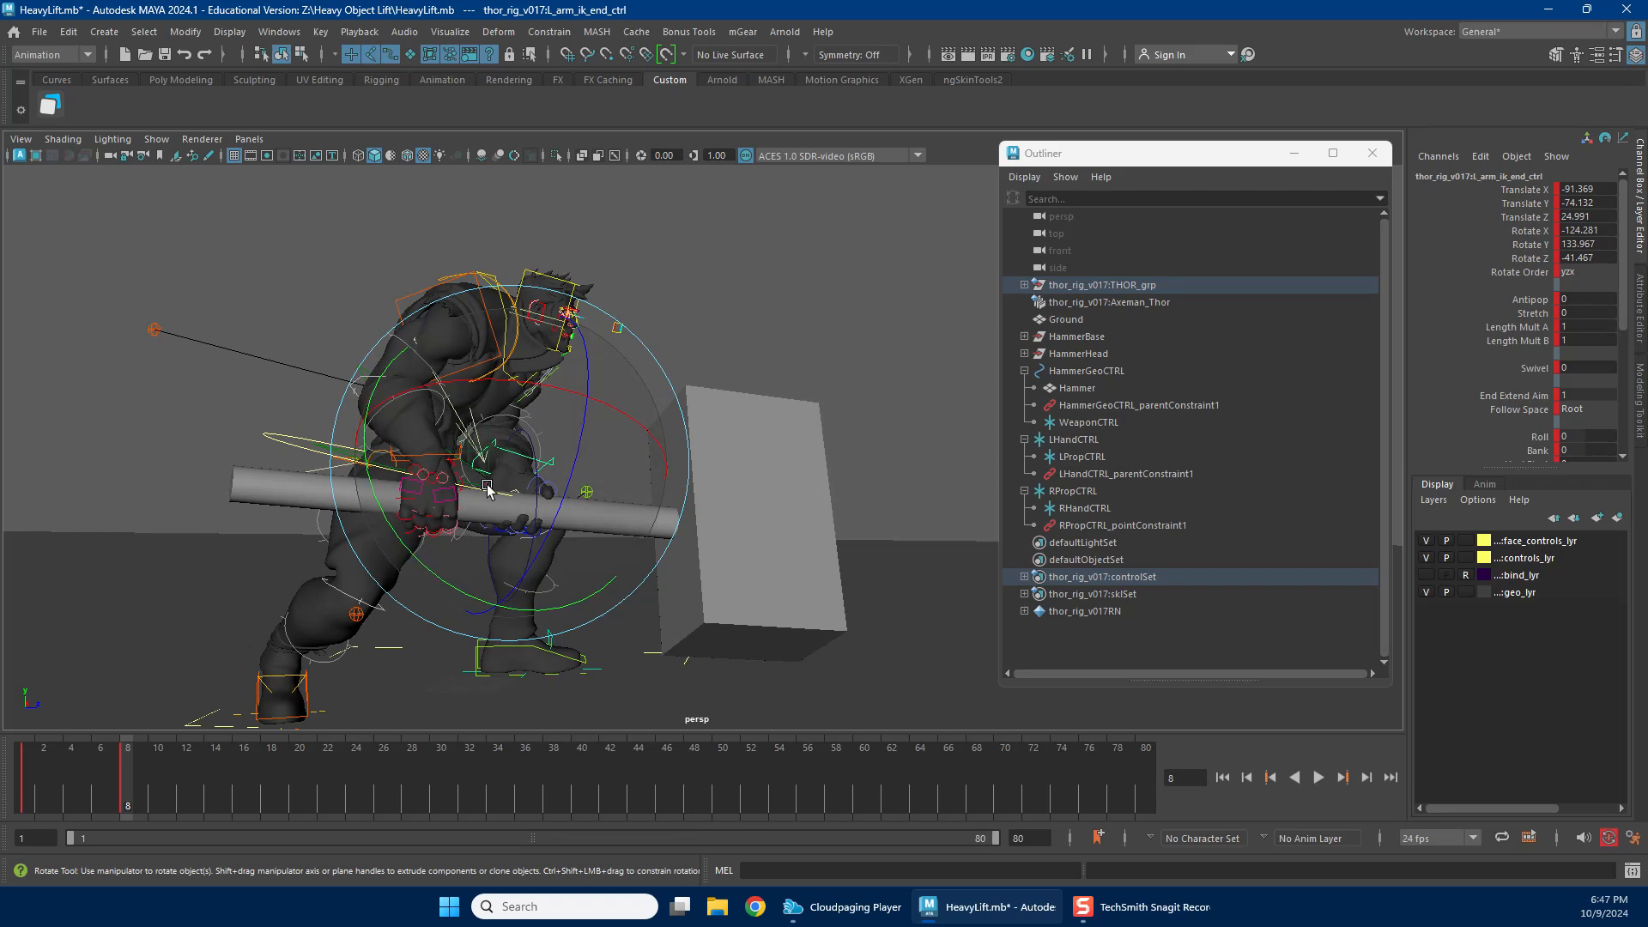
drag(440, 538, 728, 453)
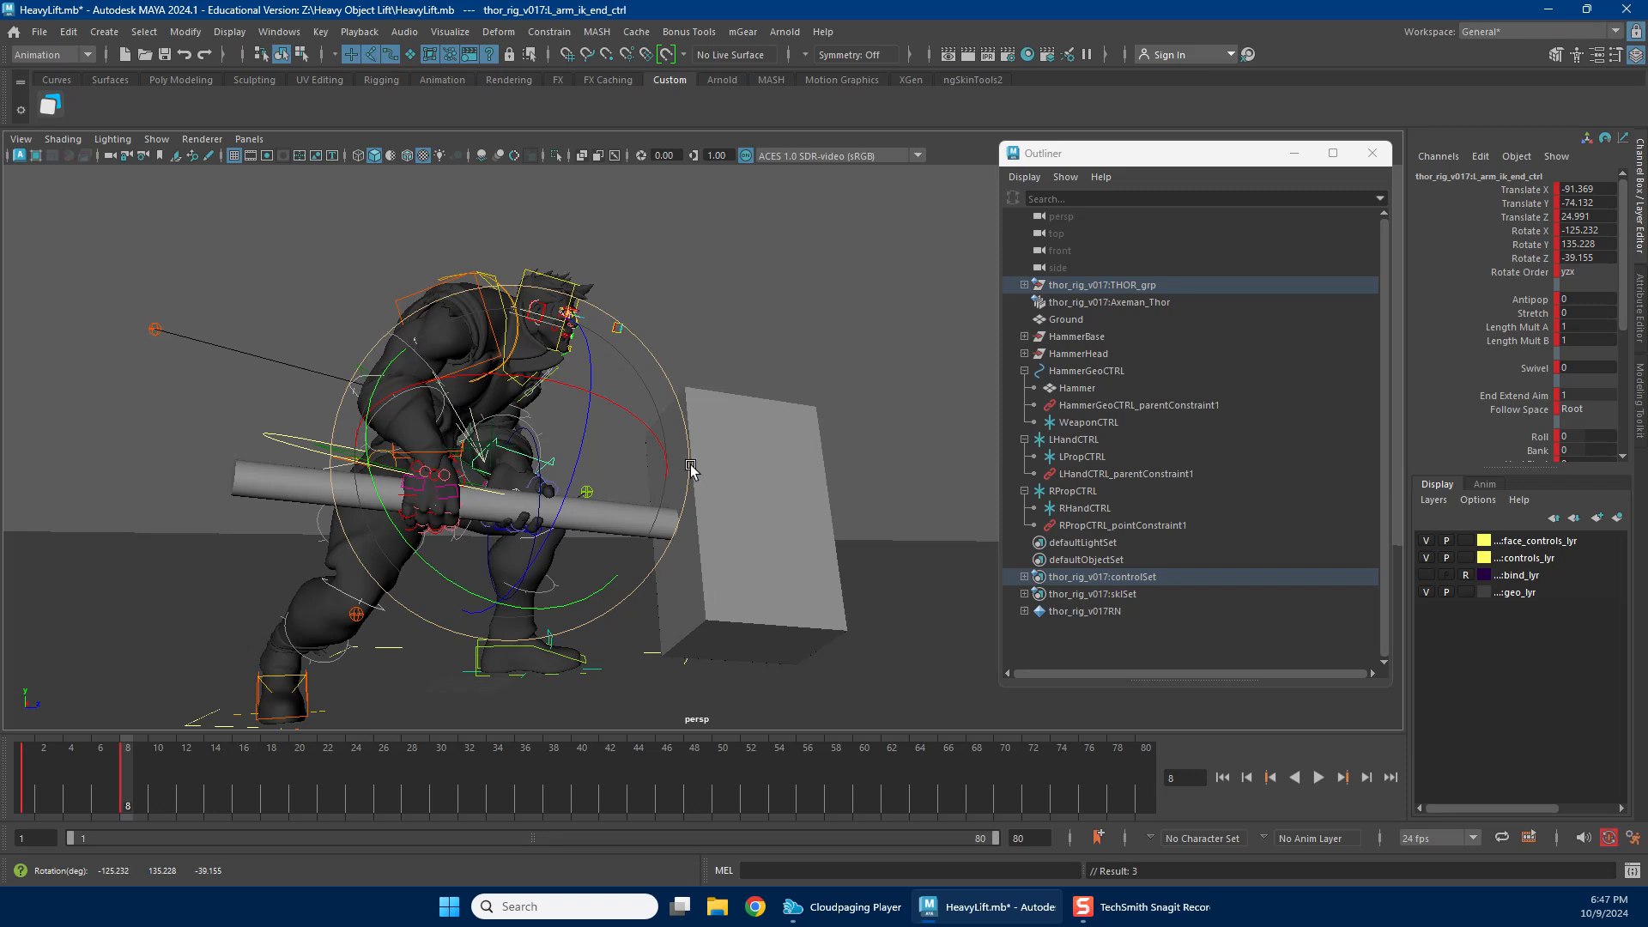
Key all the controls on frame 8, play back the motion and return to frame 8.
alt+drag(592, 489, 239, 209)
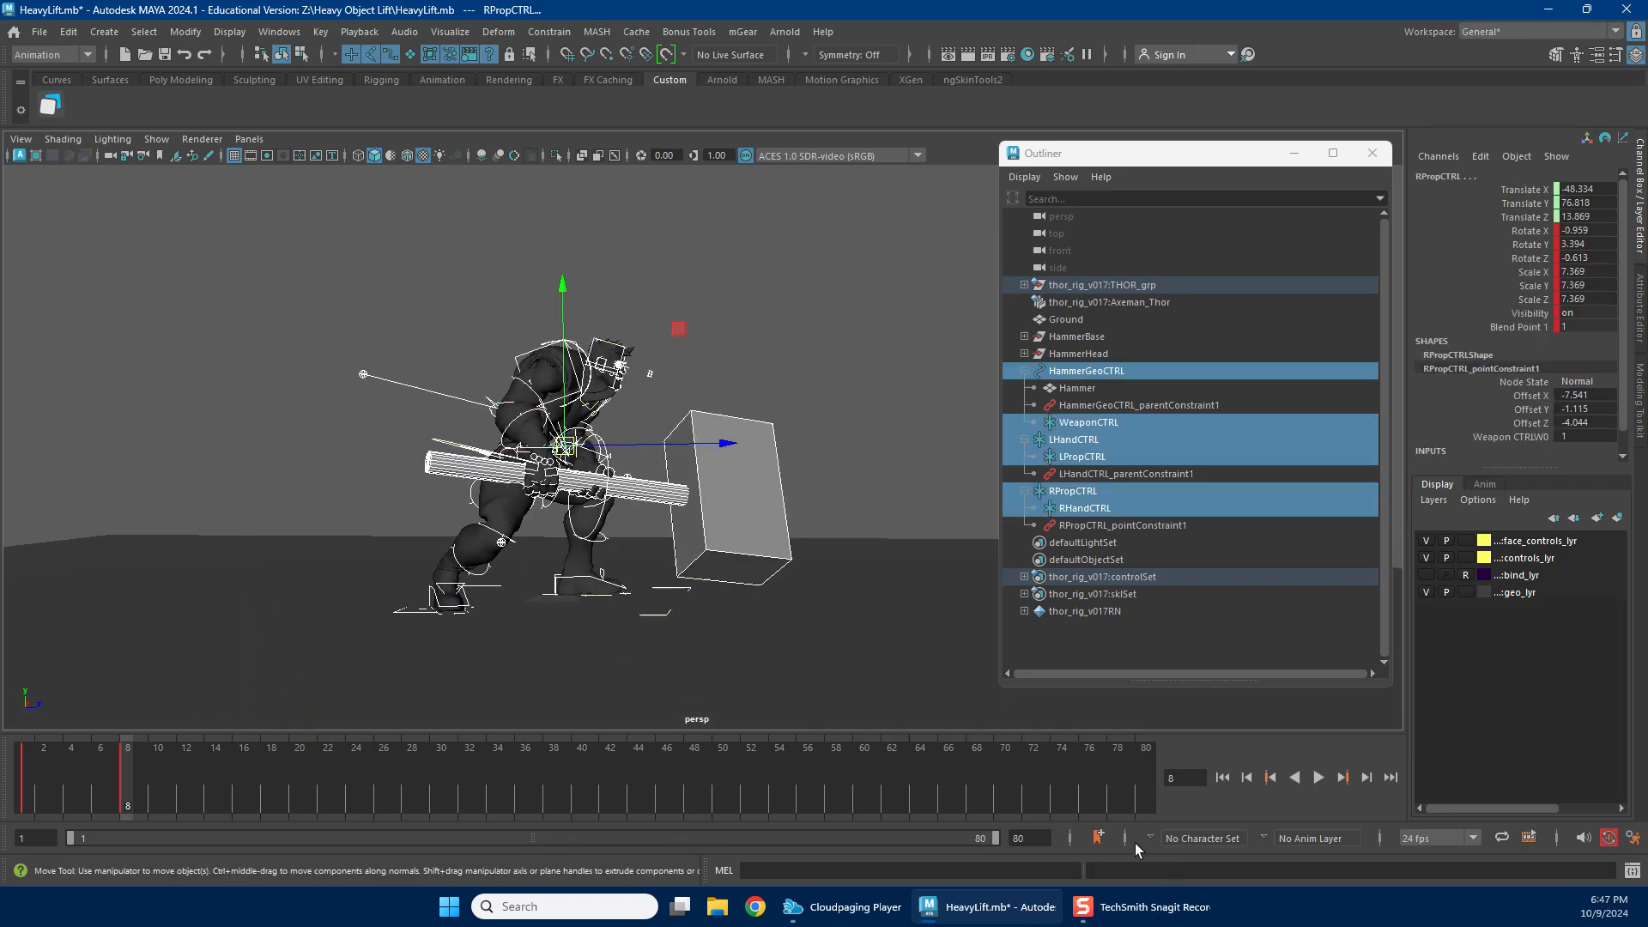
key(alt+v)
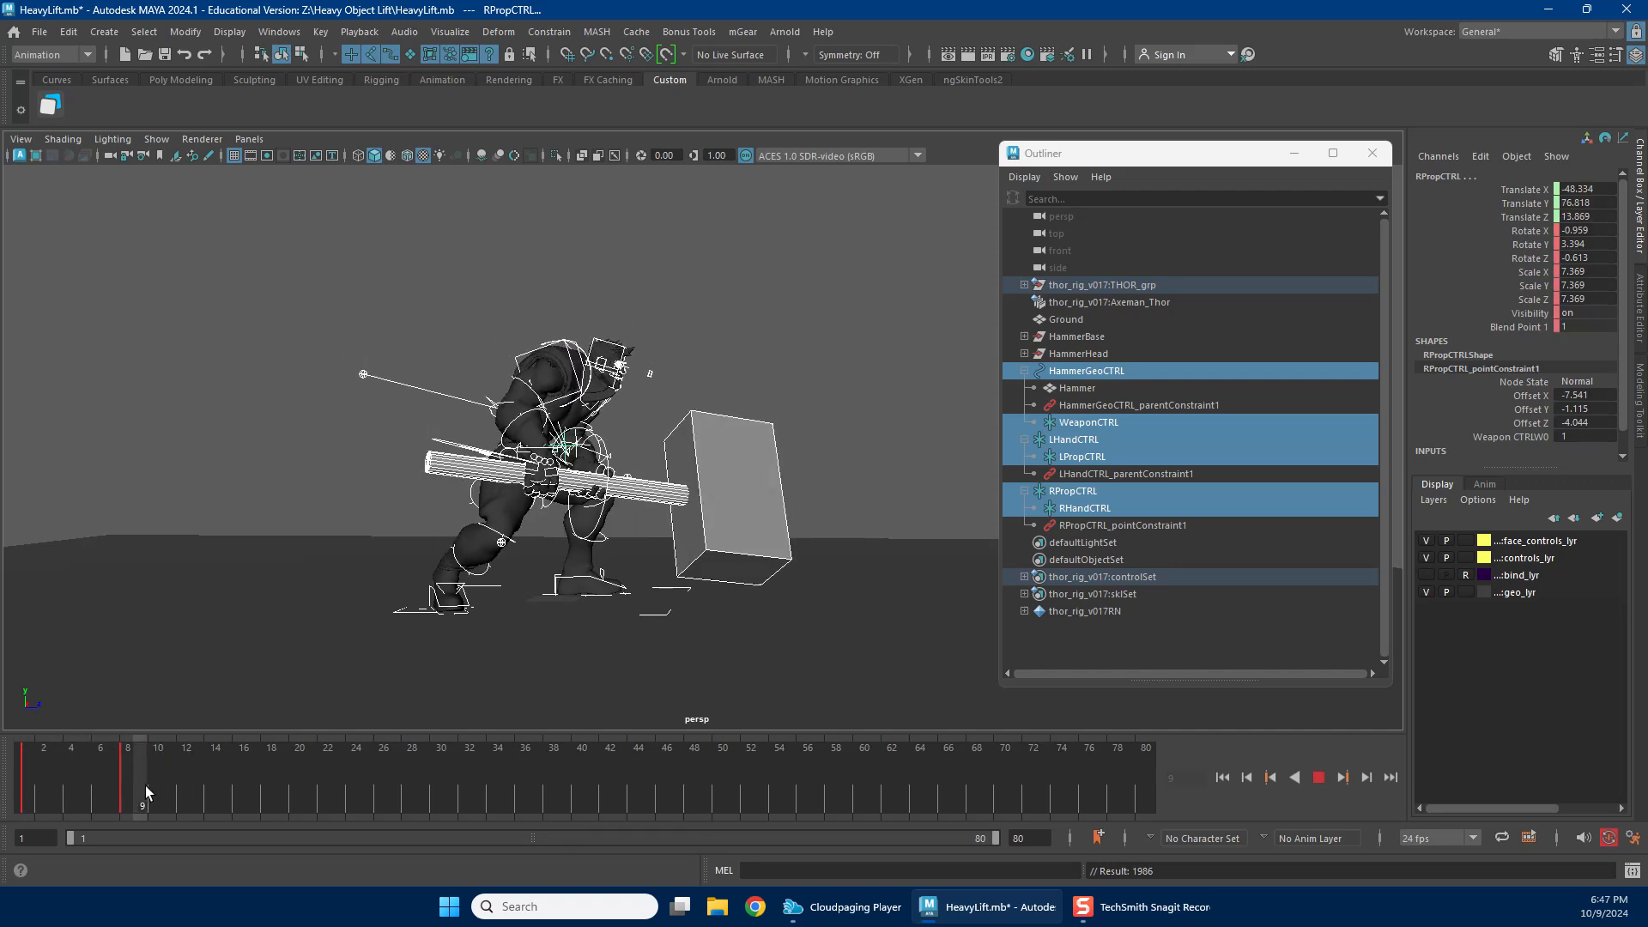
click(125, 794)
key(f)
click(382, 511)
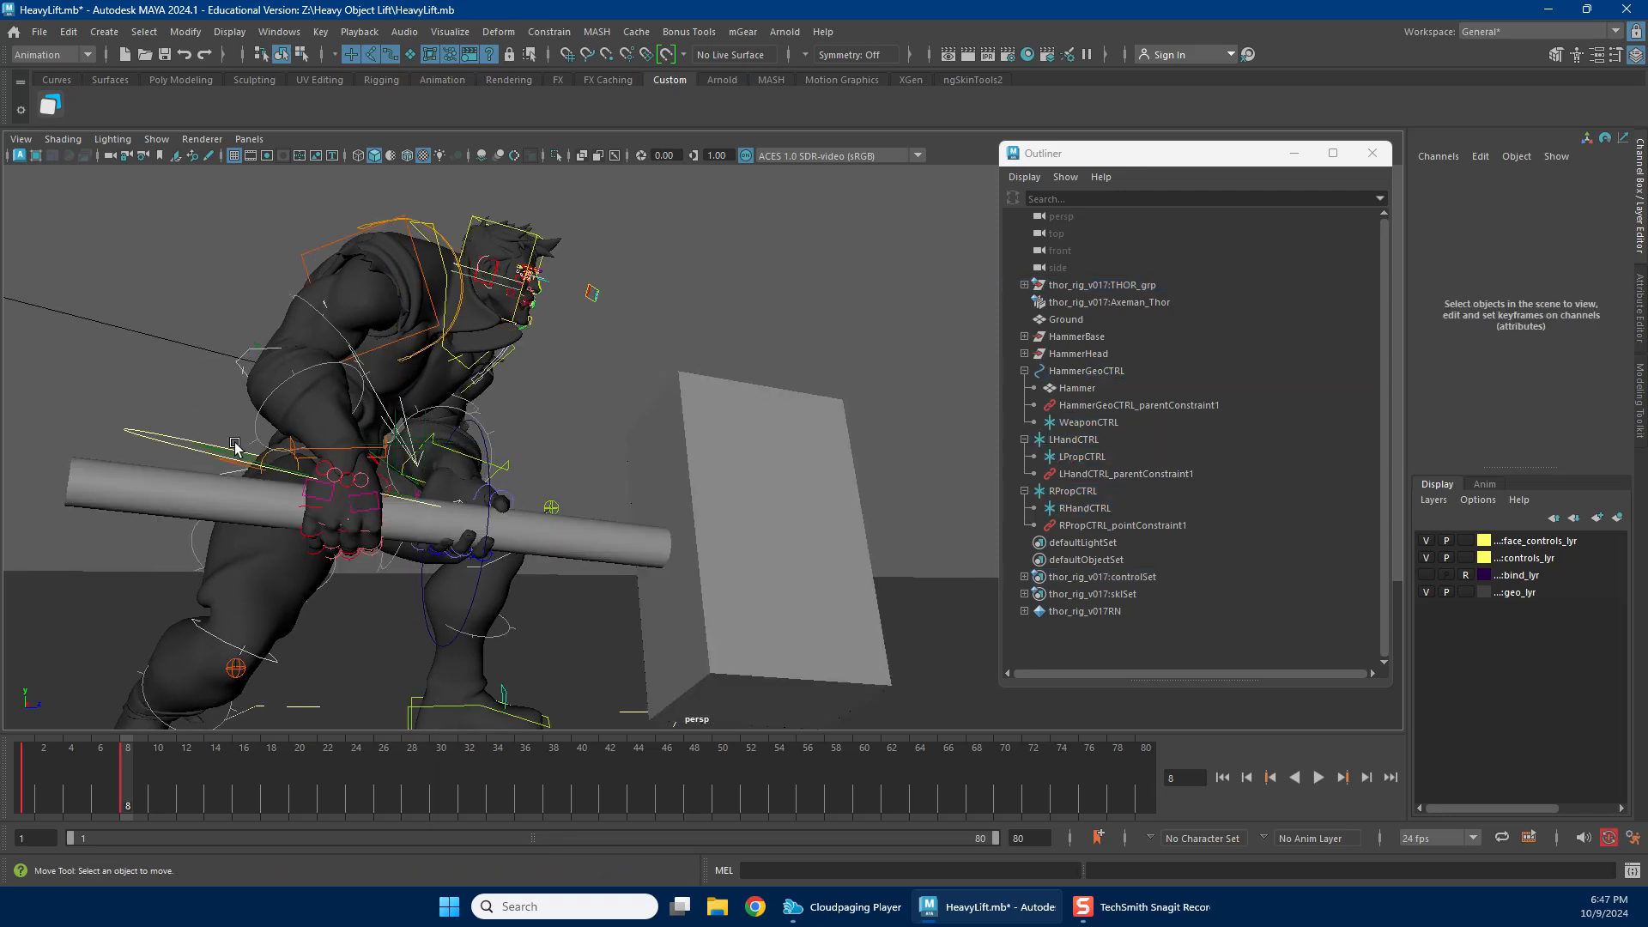
click(455, 463)
drag(455, 463, 538, 425)
key(ctrl+z)
key(ctrl+z)
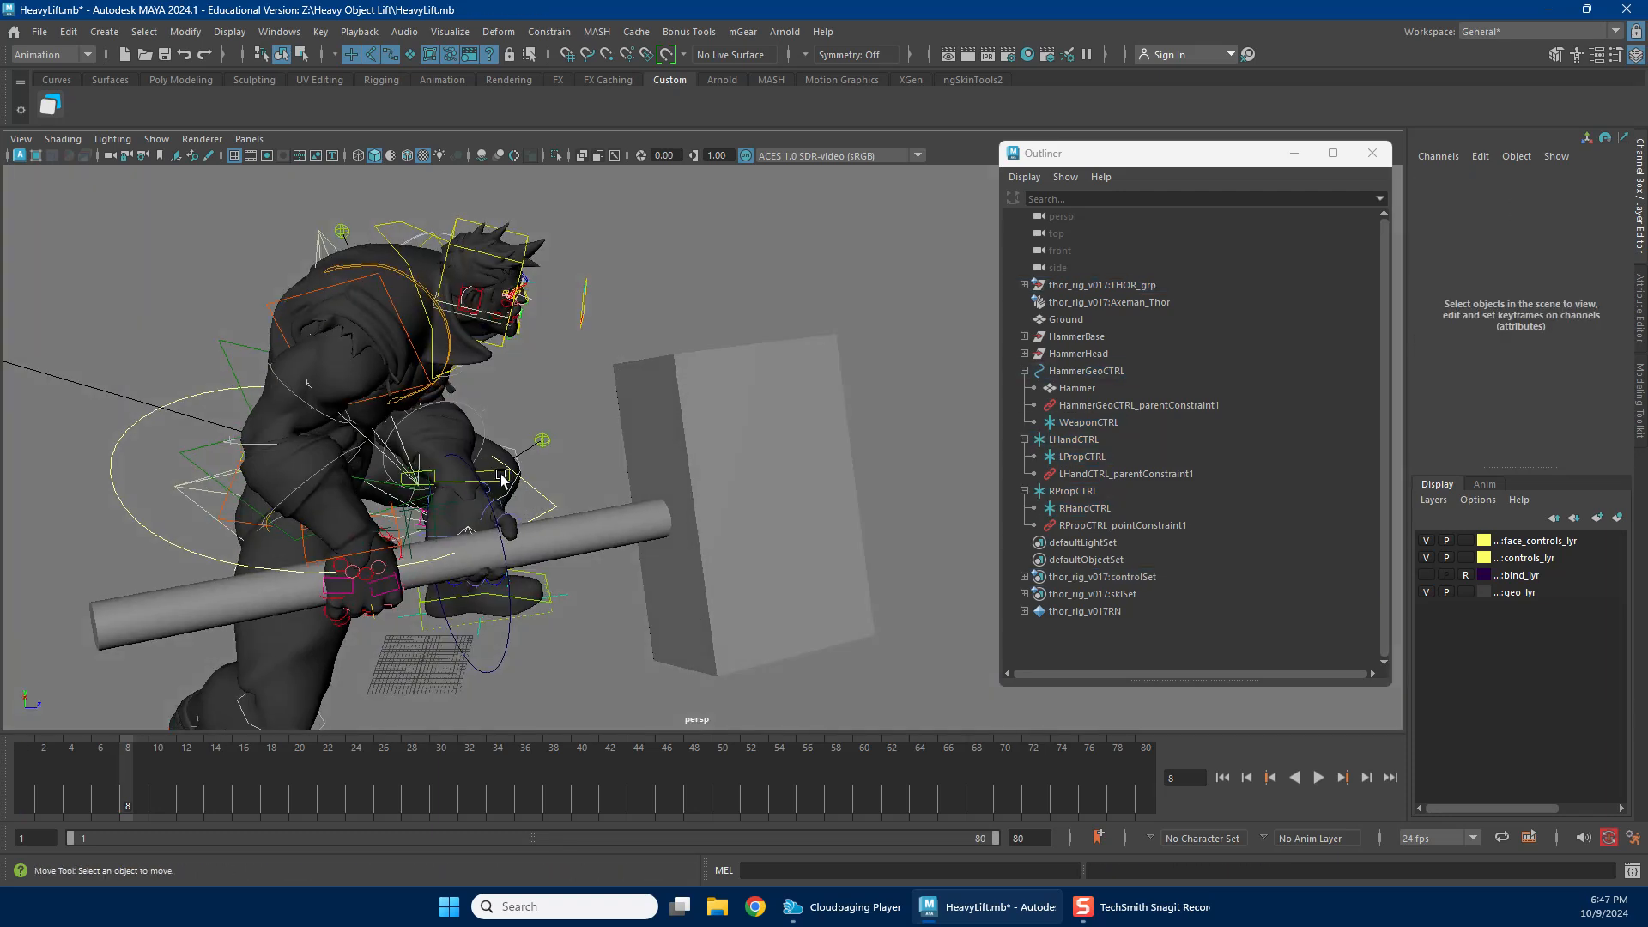
Move the left arm's IK hand control to about -91.4, -75.9, 29.0 and rotate it to about -117.3, 128.2, -41.2.
click(472, 474)
drag(472, 474, 435, 520)
key(e)
key(w)
alt+right_drag(615, 496, 417, 458)
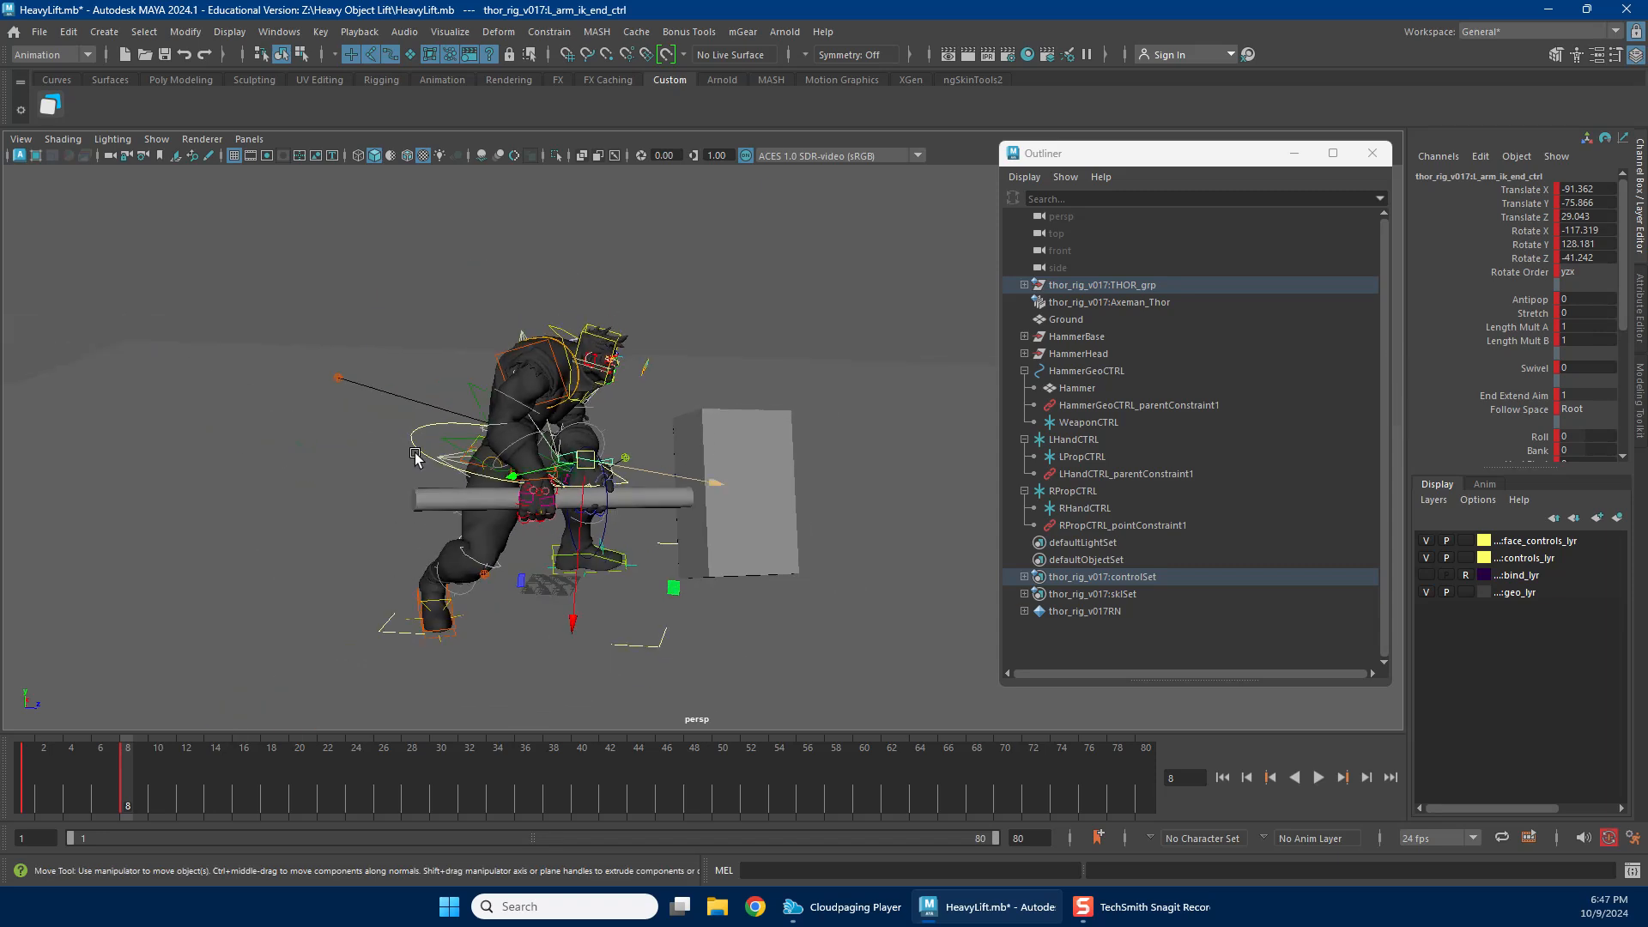
Play back the motion, key all the controls on frame 12 and scrub back through the frames.
alt+drag(417, 458, 429, 443)
alt+right_drag(429, 443, 384, 369)
key(alt+v)
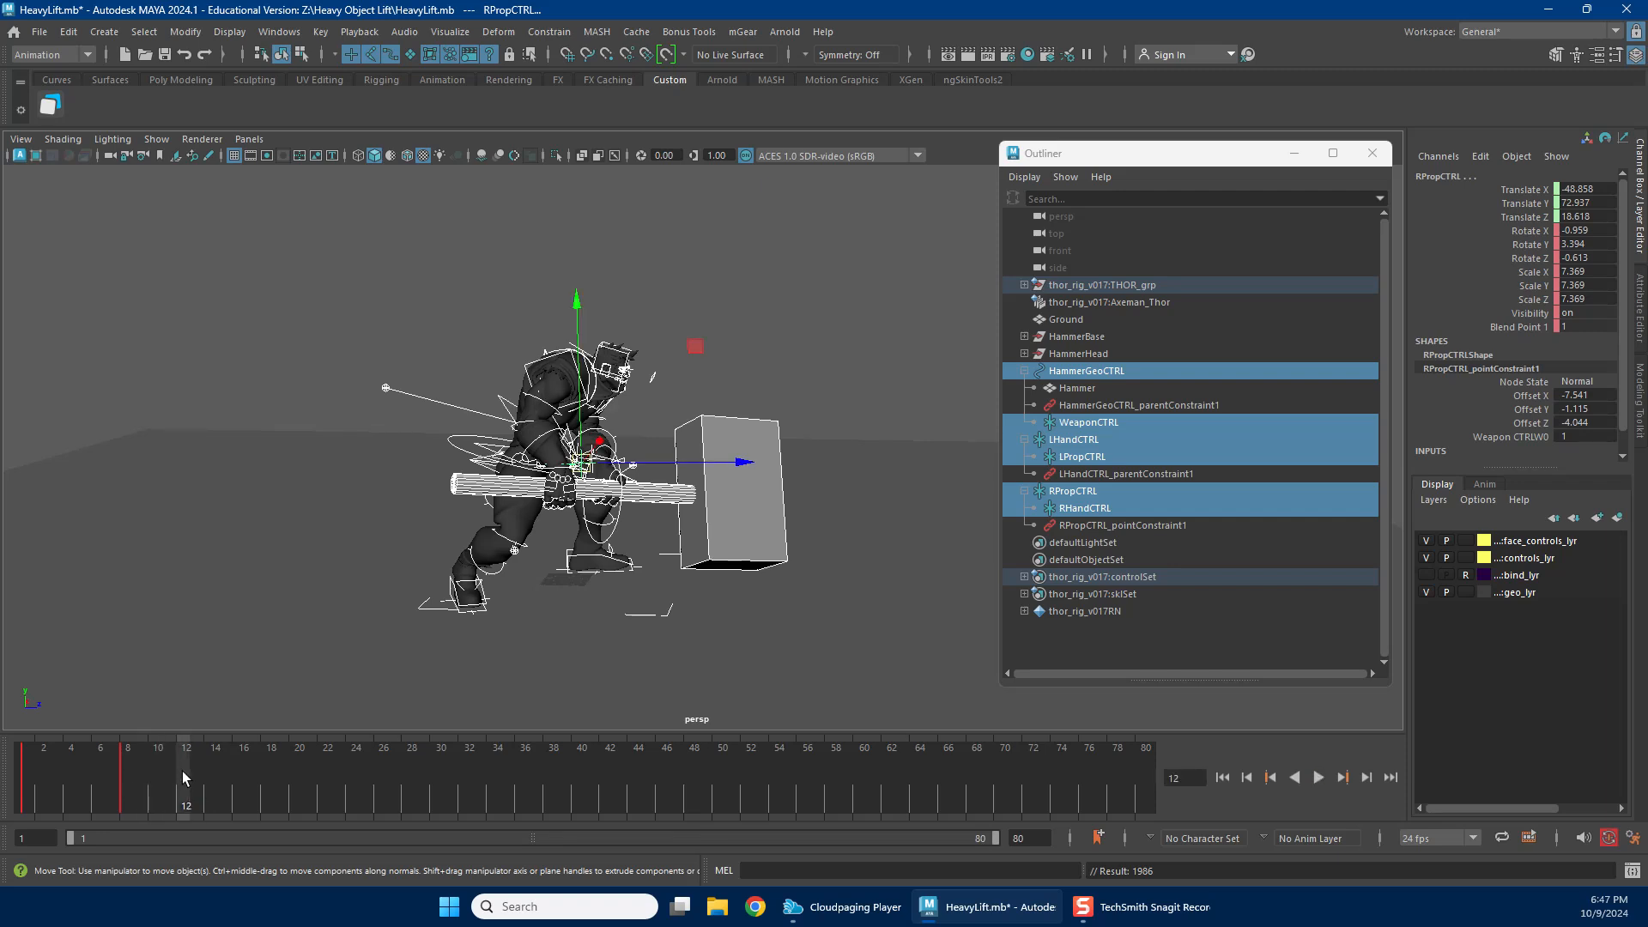
drag(184, 780, 131, 776)
Open the Graph Editor, select the keys of all curves and set their tangents to Auto.
key(g)
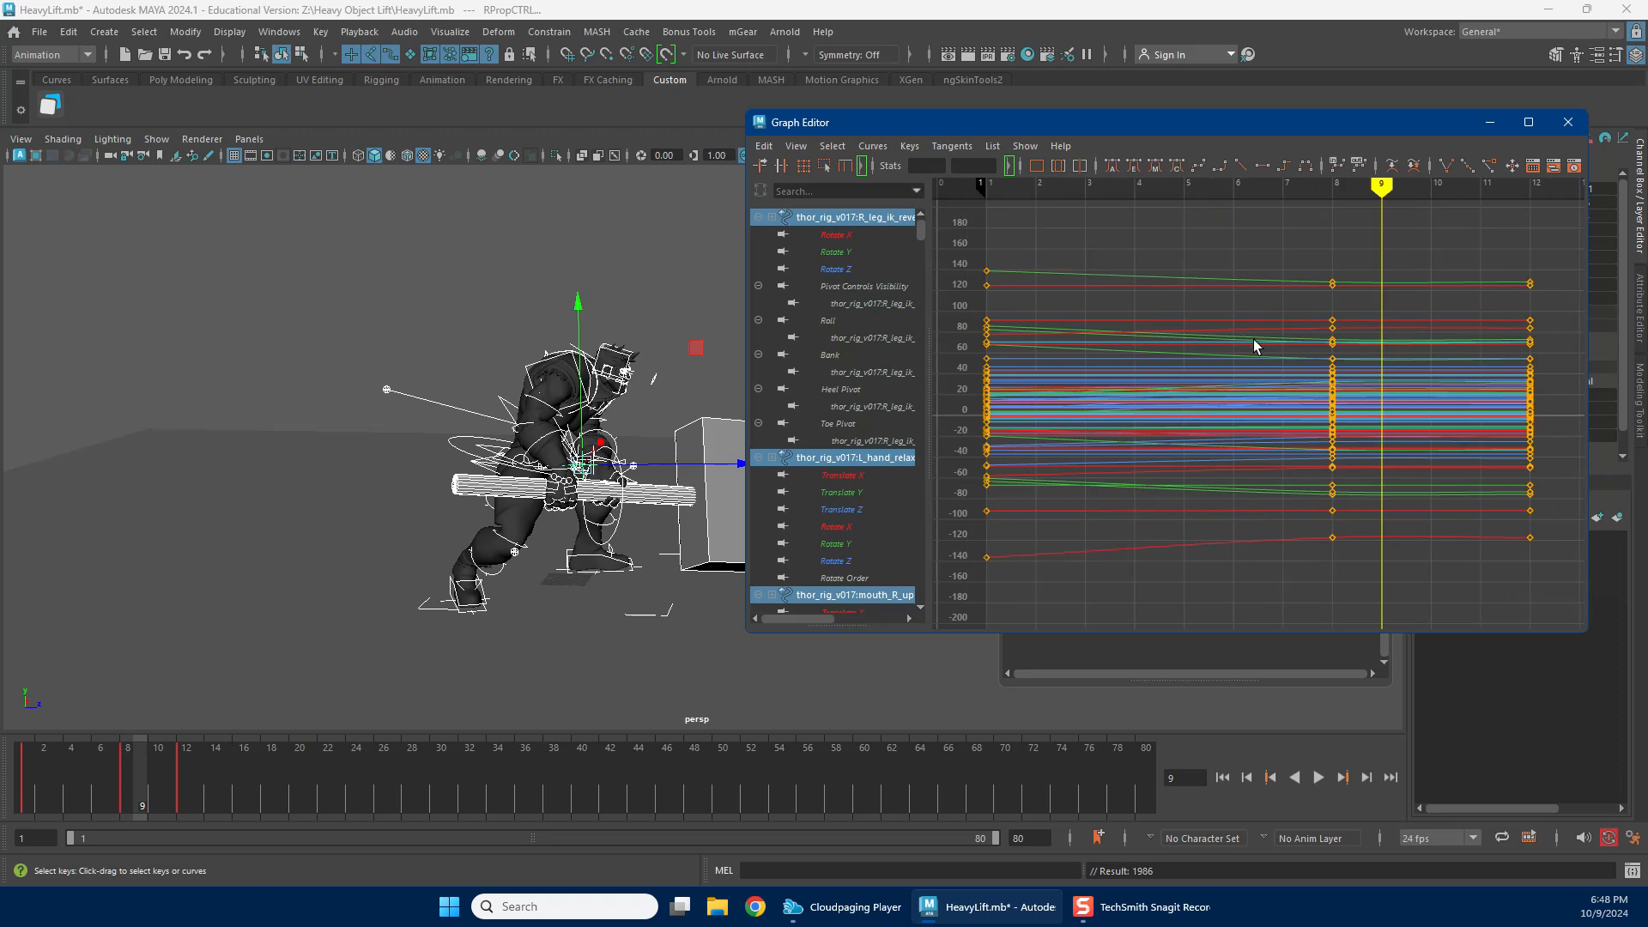
drag(967, 241, 1551, 574)
click(1112, 166)
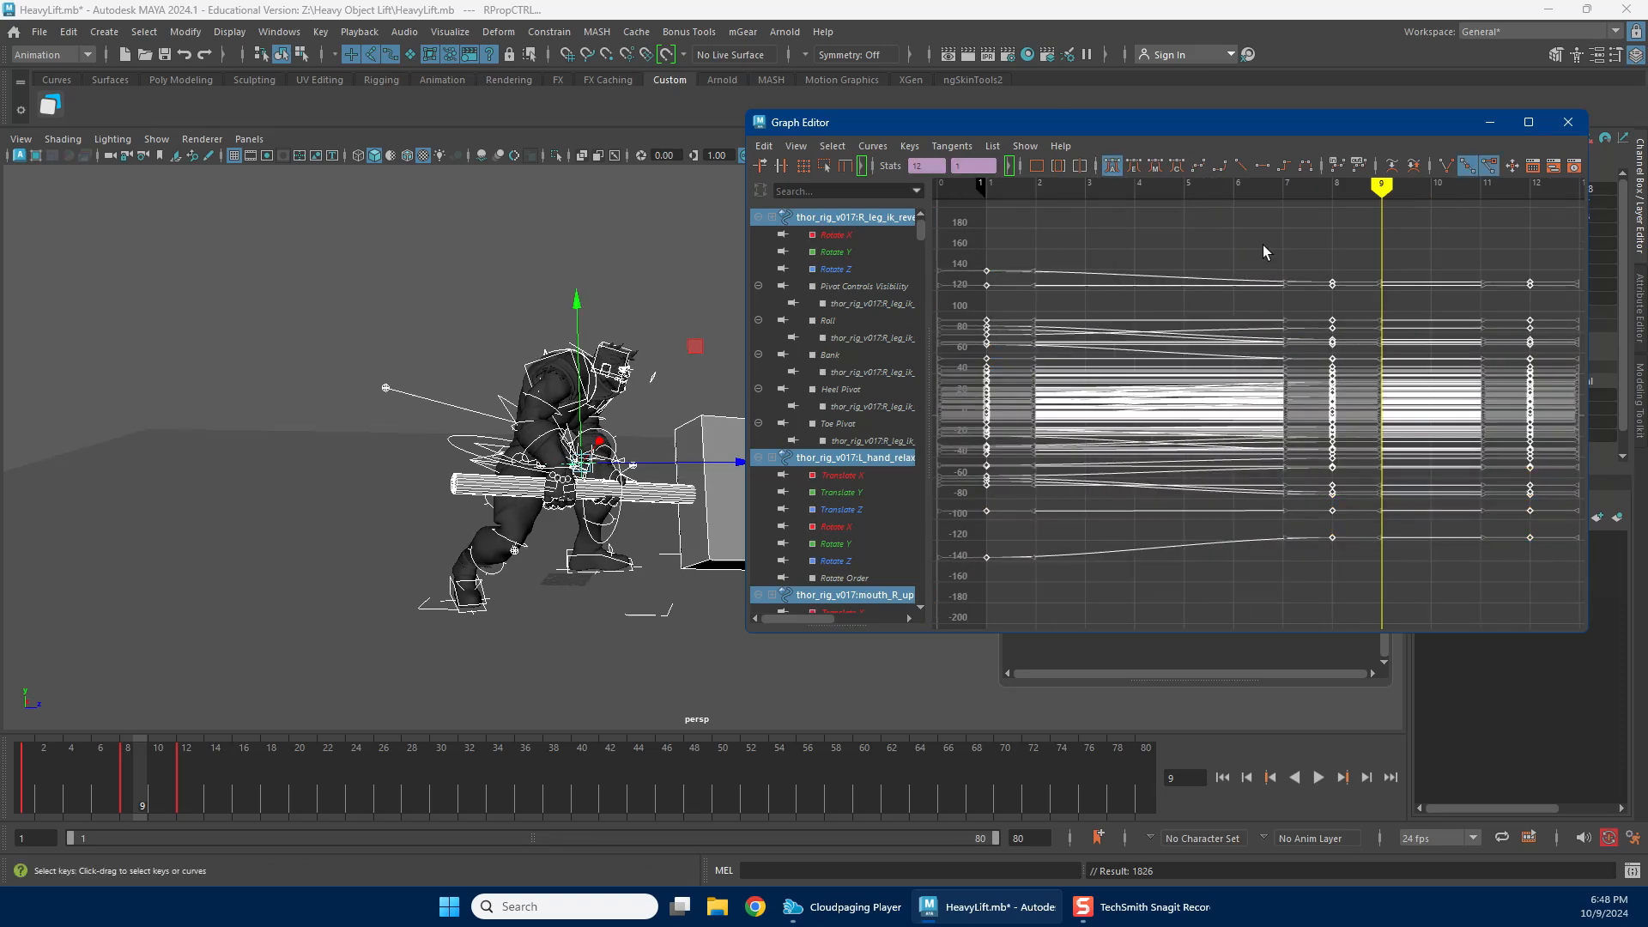
Close the Graph Editor, play back the motion and scrub through the keyed poses and the frames past frame 12.
click(1265, 247)
click(1574, 124)
key(alt+v)
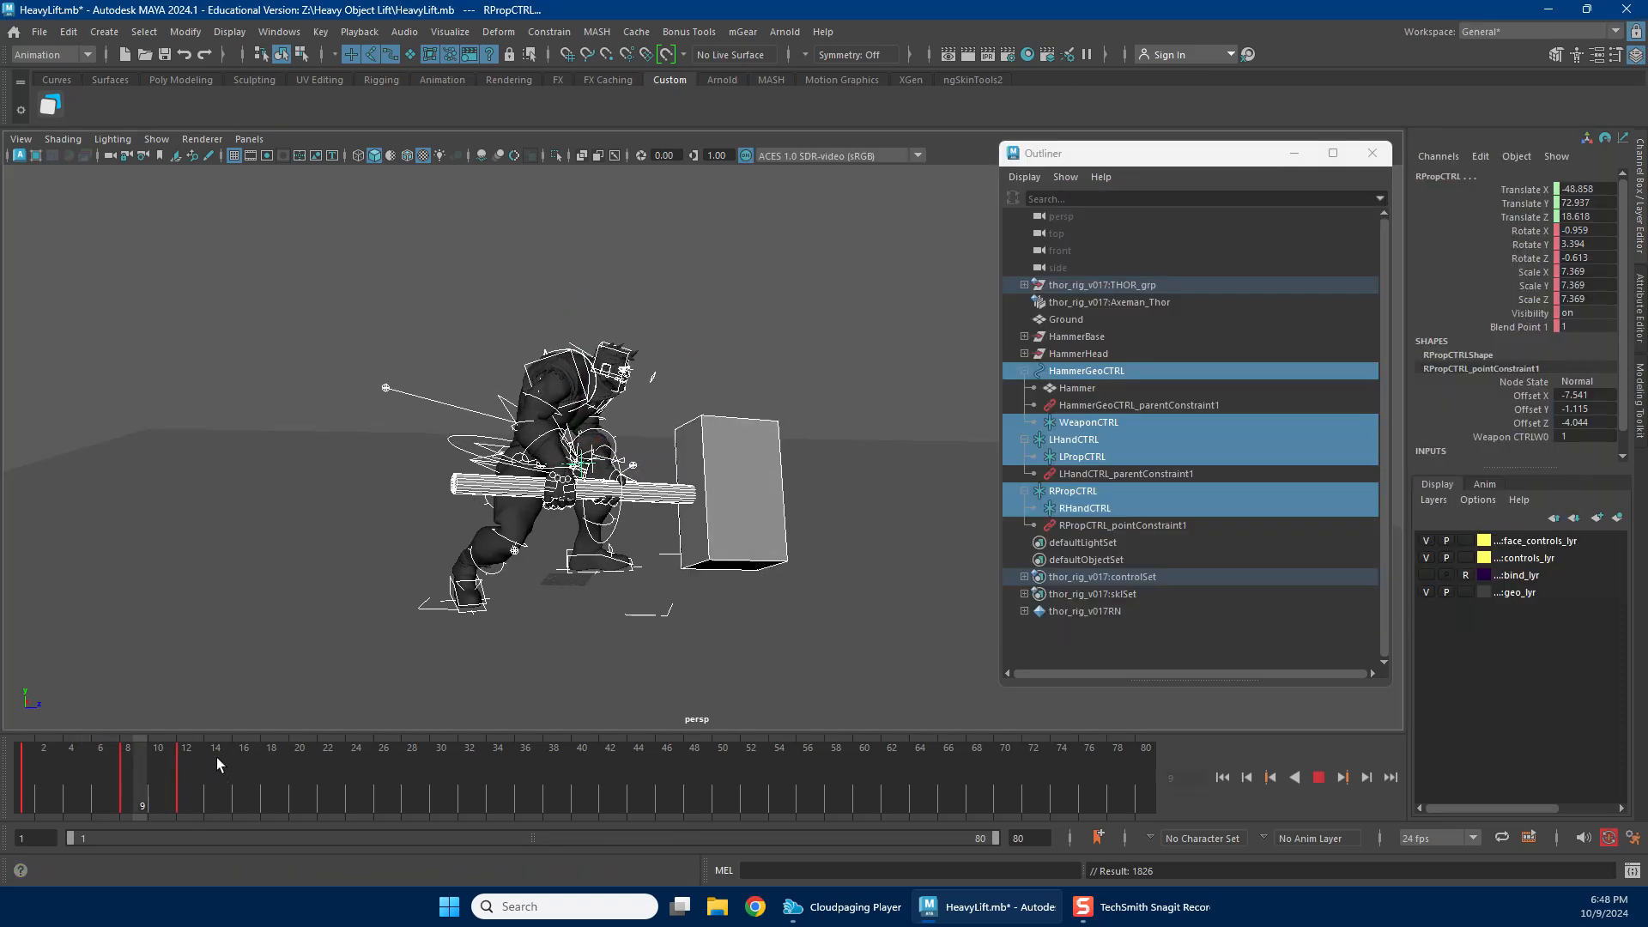
click(50, 774)
key(alt+v)
key(alt+v)
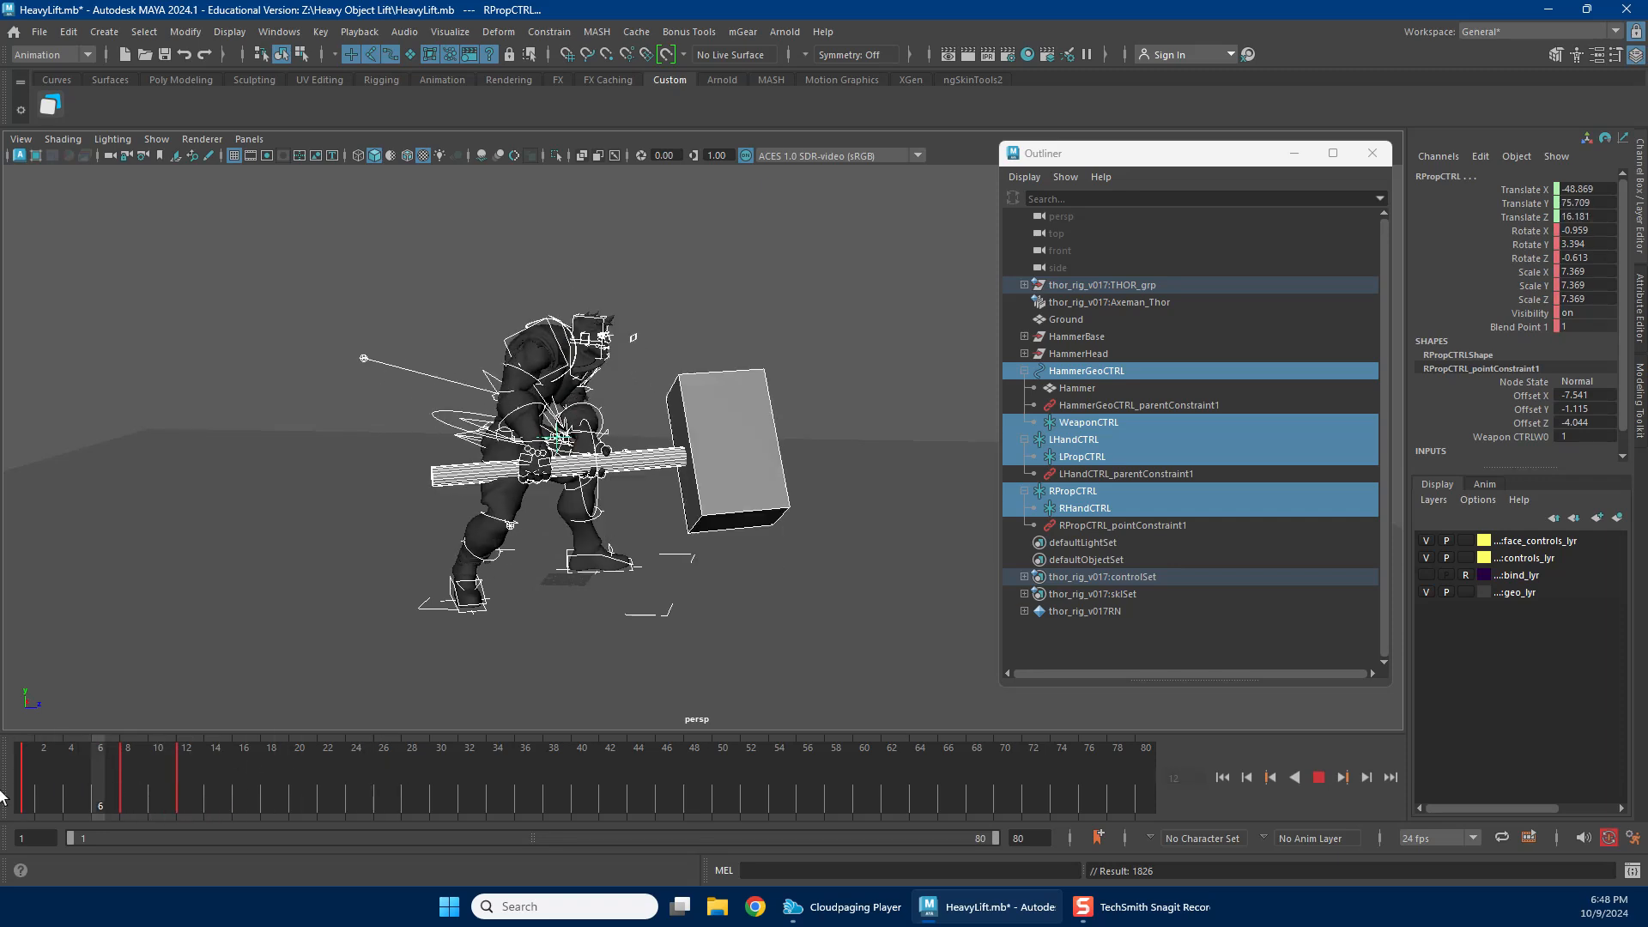
mouse_move(188, 779)
mouse_down()
mouse_move(419, 777)
mouse_move(346, 779)
mouse_up()
mouse_move(216, 789)
mouse_down()
mouse_move(103, 775)
mouse_move(244, 775)
mouse_move(223, 760)
mouse_move(451, 777)
mouse_up()
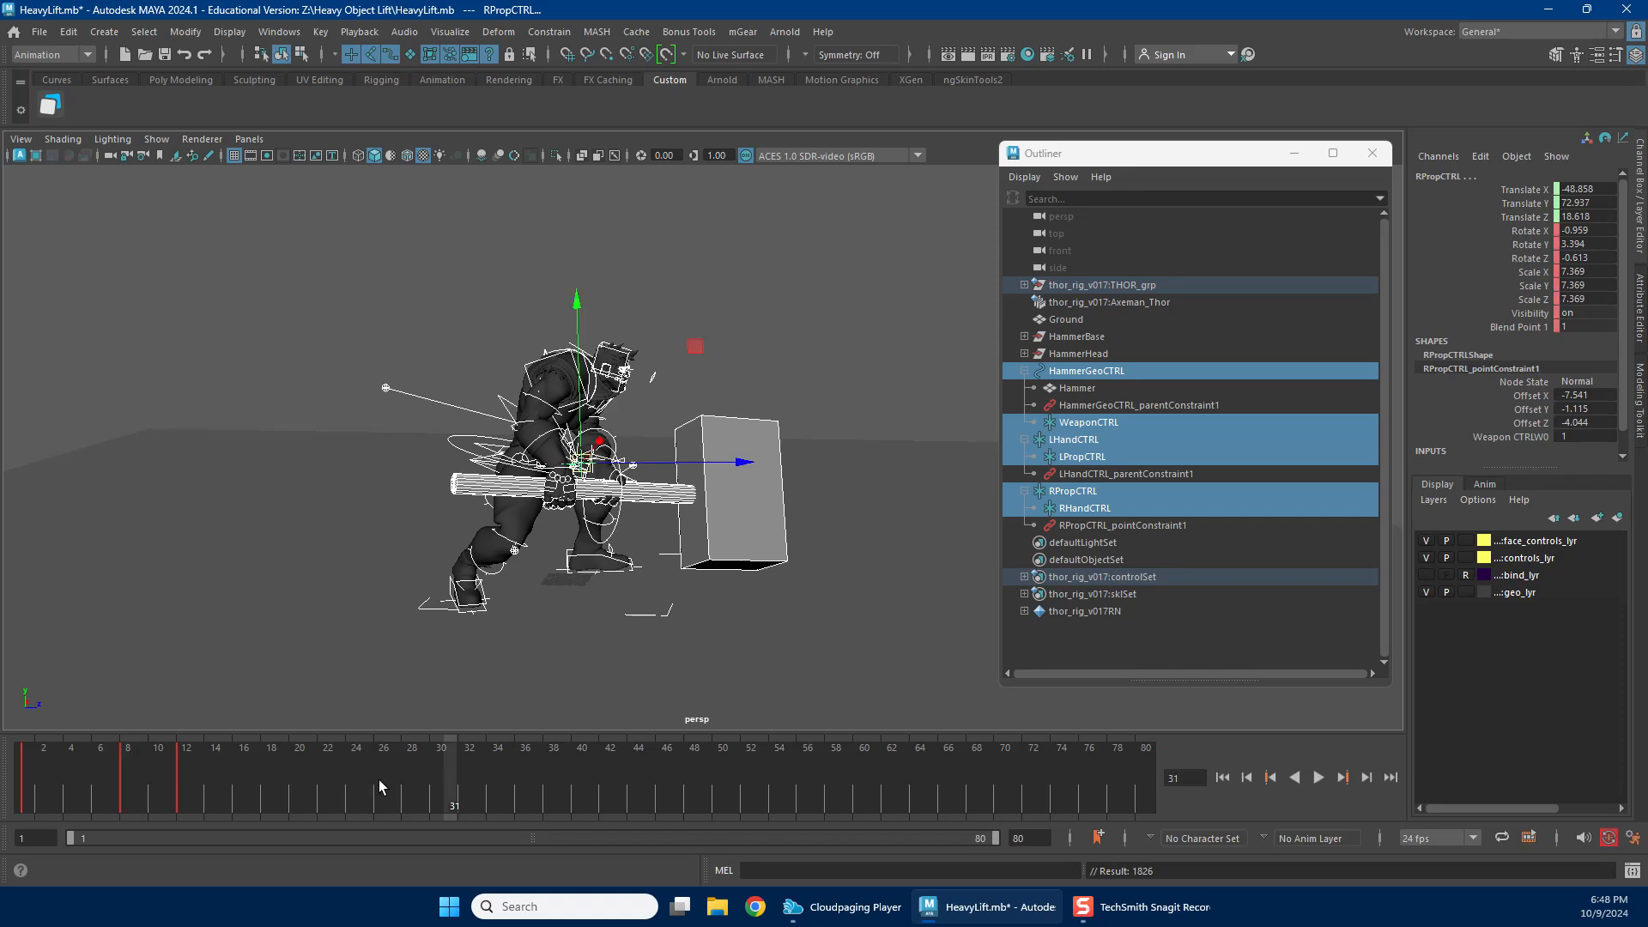
drag(134, 804, 310, 790)
drag(172, 780, 358, 796)
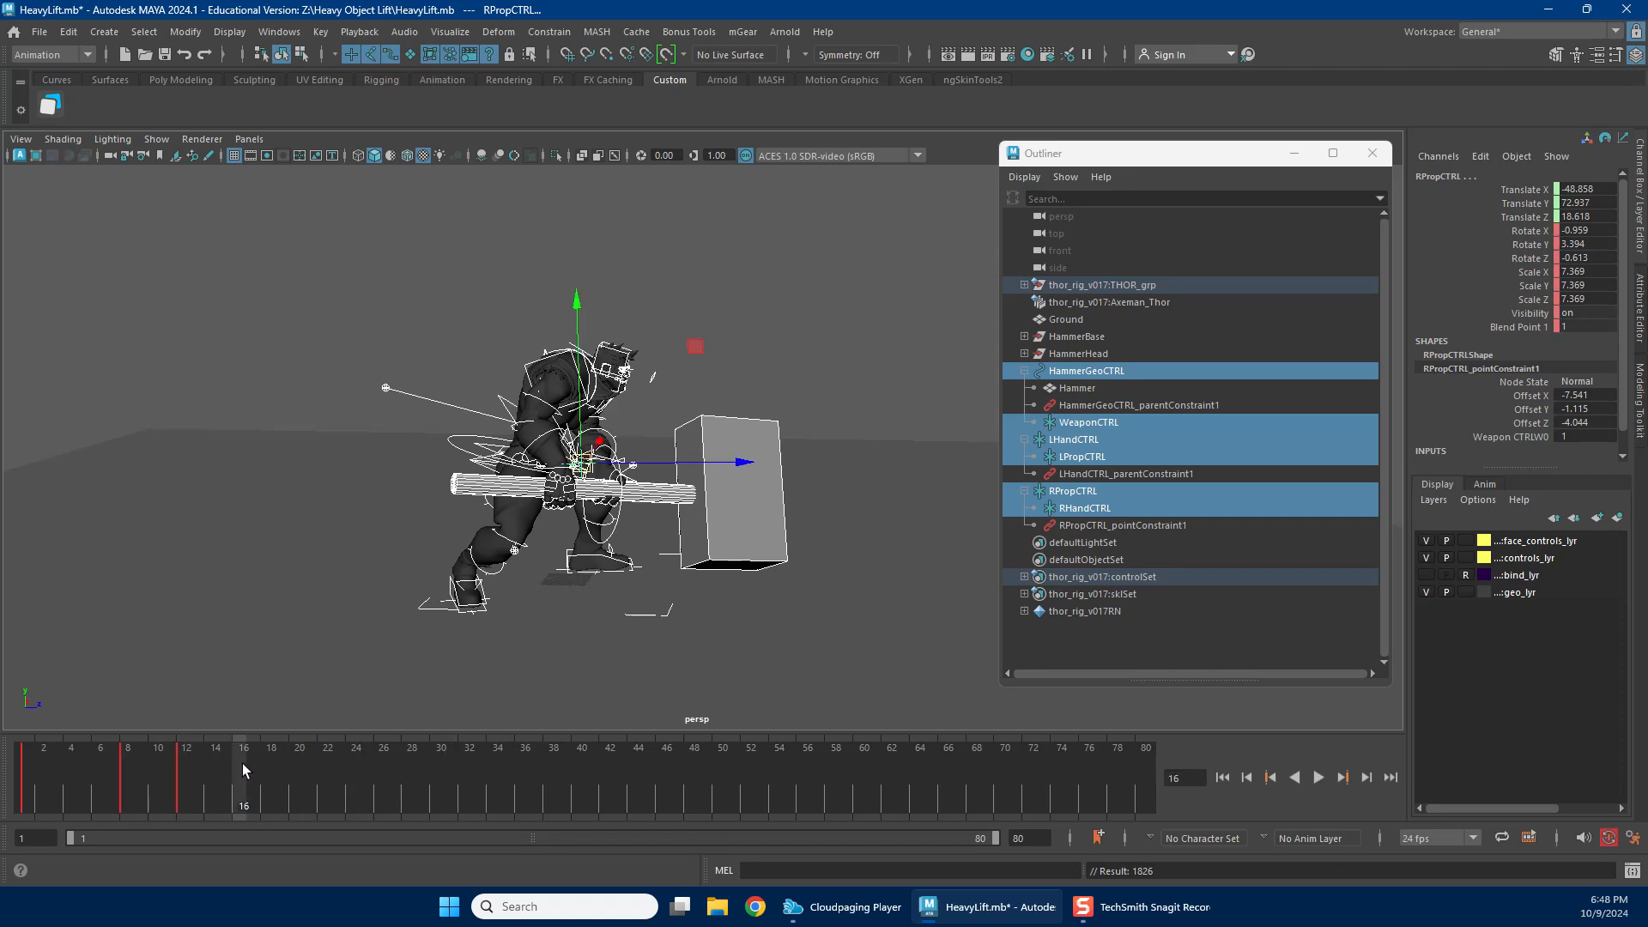
On frame 20, raise the COG control and shift it over the front leg, to about 11.4, -0.5, 12.6.
drag(178, 776, 295, 779)
scroll(774, 324, up, 3)
click(773, 324)
alt+drag(773, 325, 433, 424)
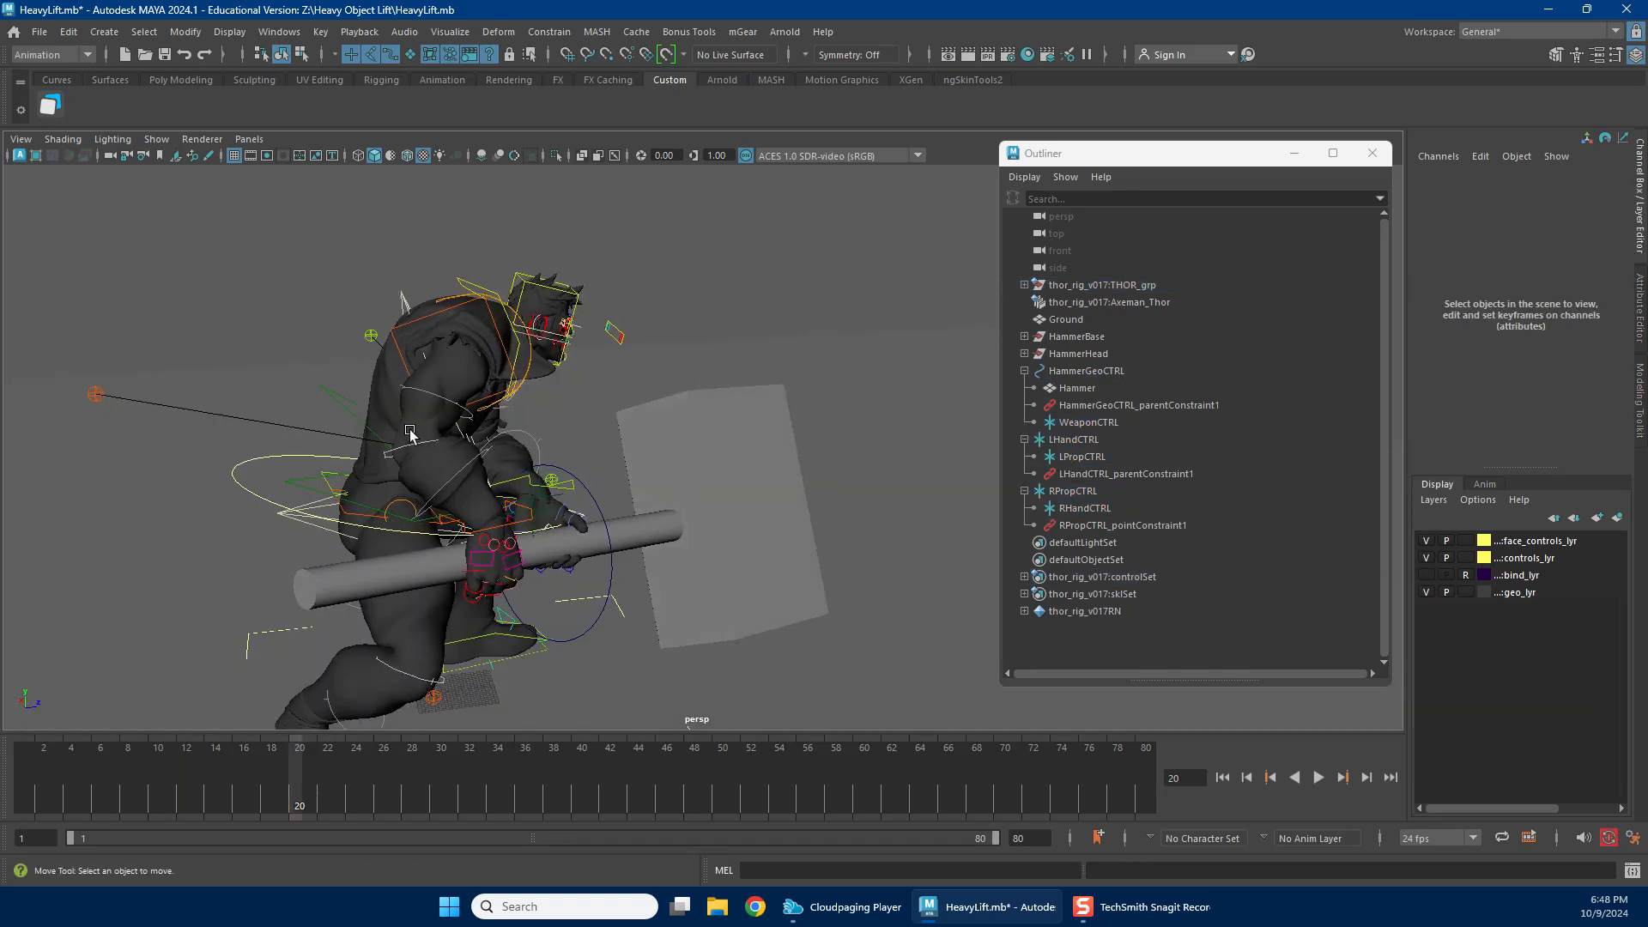
click(244, 489)
alt+drag(438, 558, 386, 542)
drag(441, 474, 633, 497)
key(e)
key(w)
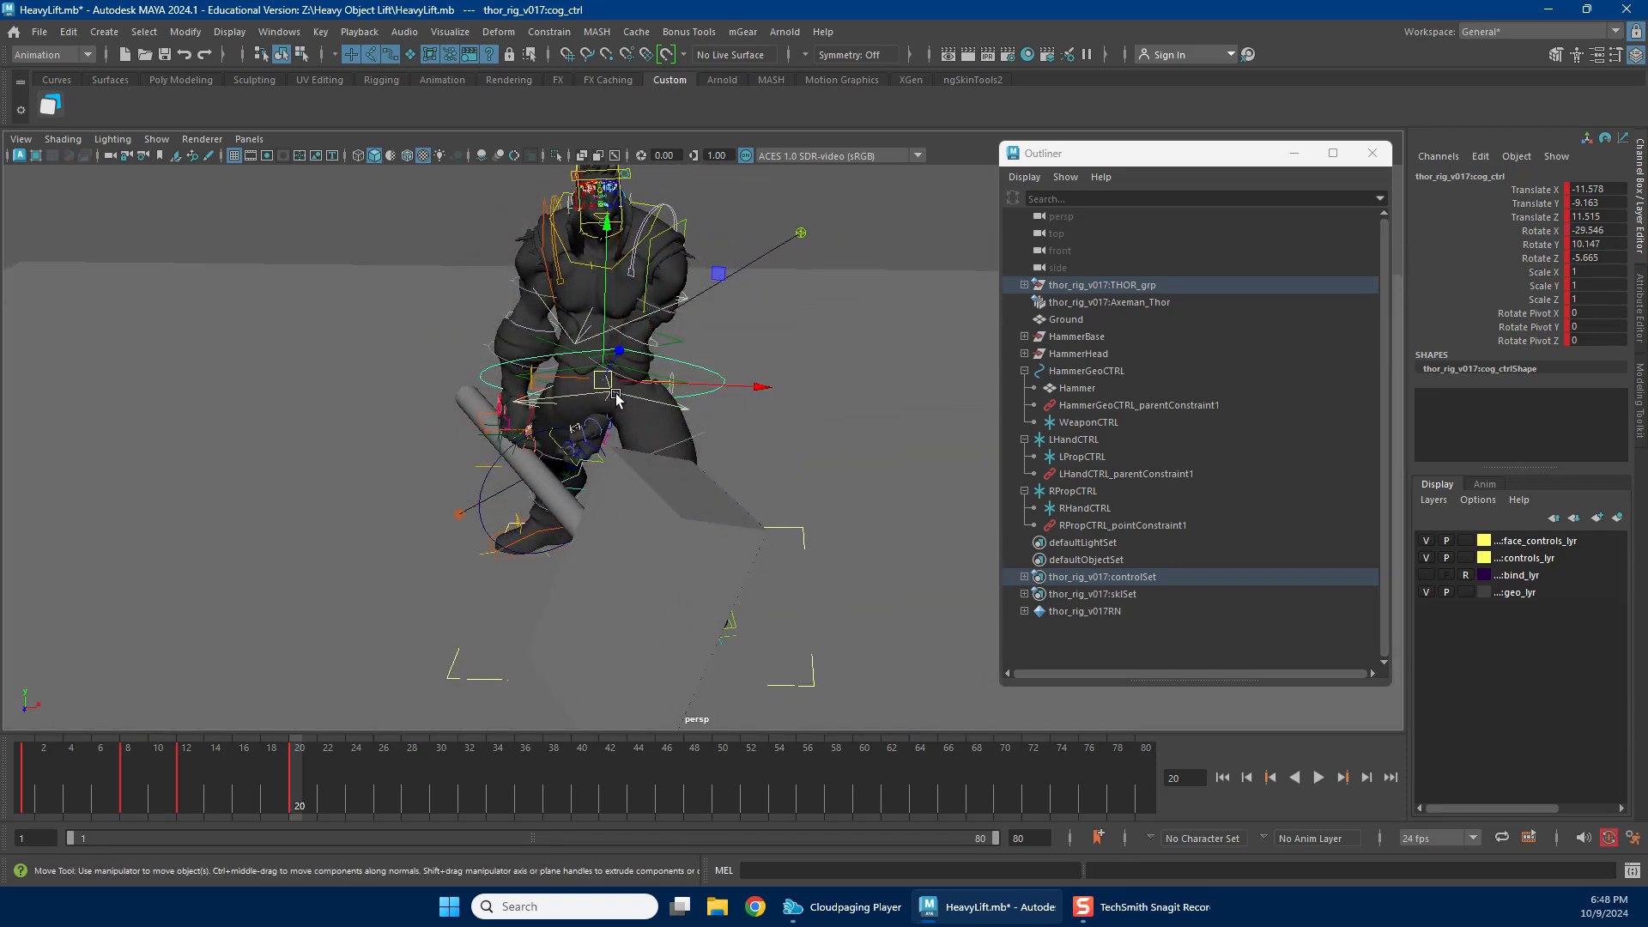
drag(603, 378, 667, 374)
alt+drag(646, 397, 803, 391)
drag(524, 425, 536, 405)
alt+drag(538, 464, 682, 461)
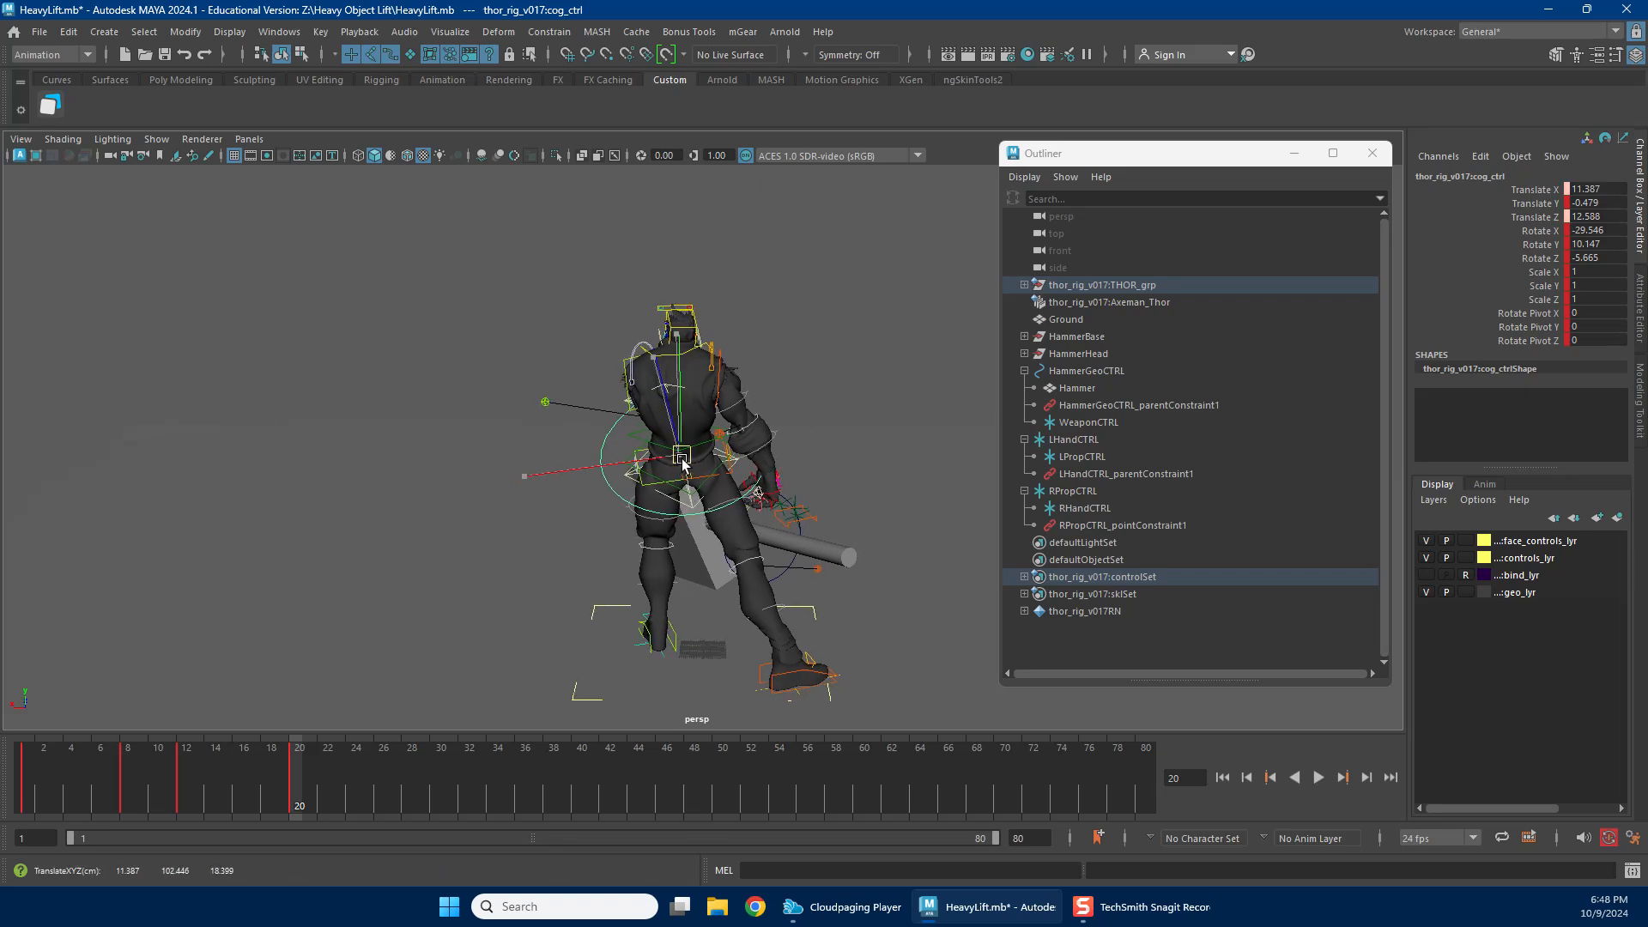
Rotate the COG control to about -15.0, 4.5, -9.7 and move it to about 14.2, 2.6, -0.9.
key(e)
drag(695, 549, 696, 565)
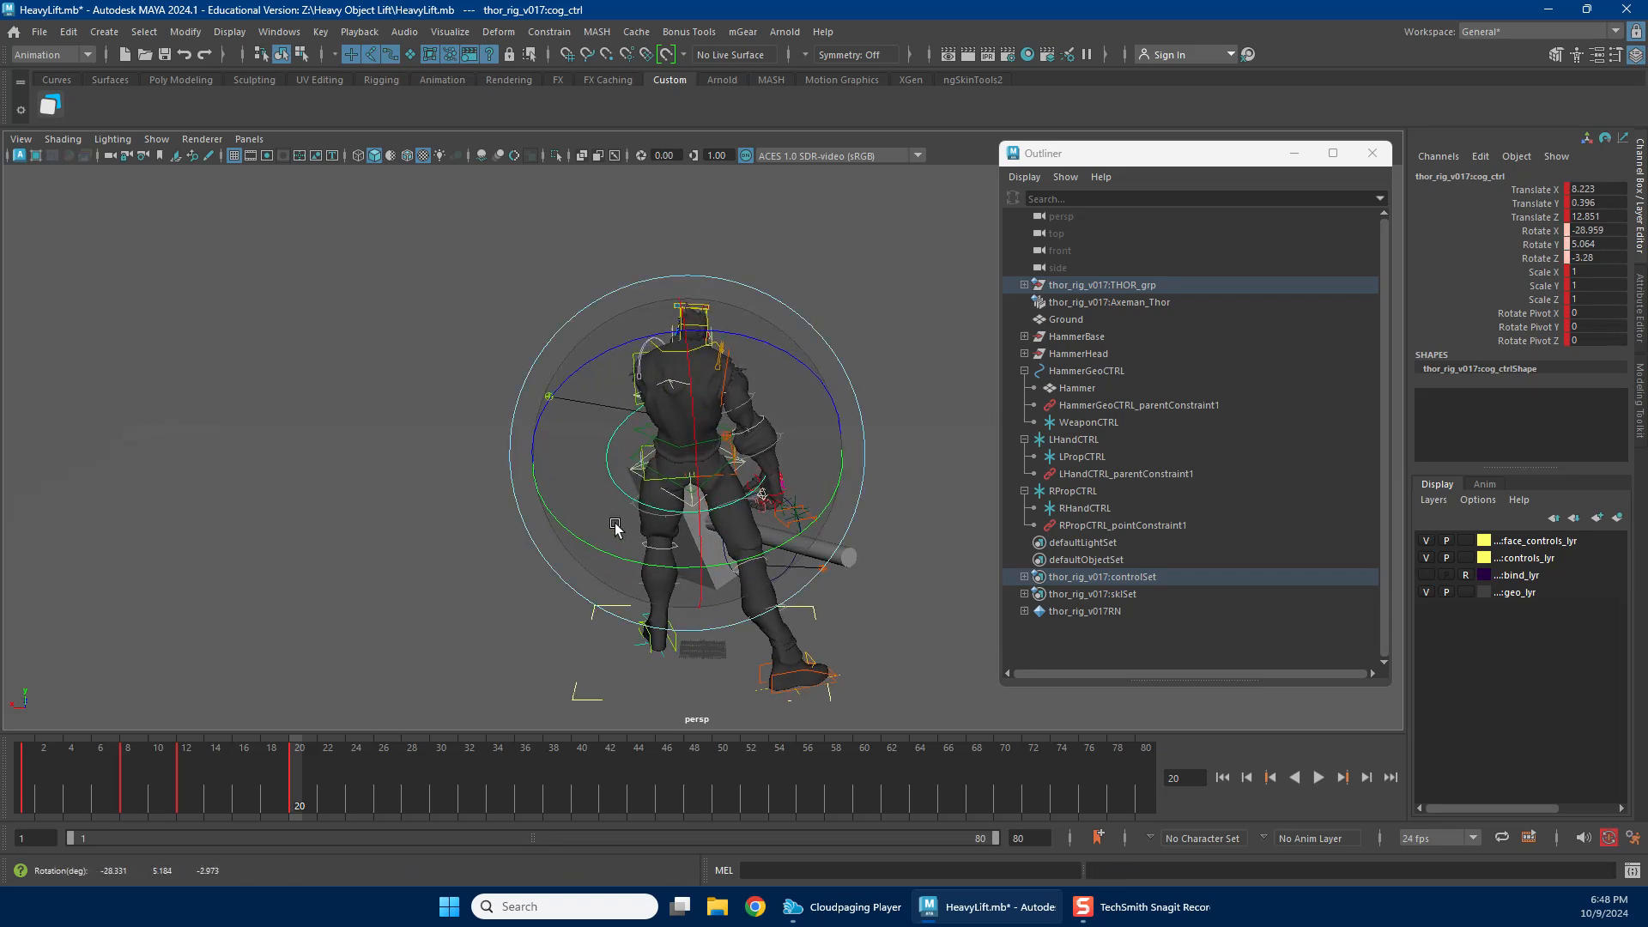
alt+drag(632, 500, 700, 374)
key(w)
scroll(721, 395, up, 3)
key(e)
key(w)
drag(593, 367, 528, 425)
alt+middle_drag(738, 455, 585, 429)
alt+drag(585, 429, 573, 430)
drag(683, 359, 721, 354)
alt+drag(805, 455, 610, 481)
alt+middle_drag(780, 486, 638, 487)
drag(715, 363, 730, 371)
alt+drag(780, 452, 549, 470)
scroll(775, 468, down, 6)
scroll(743, 486, up, 6)
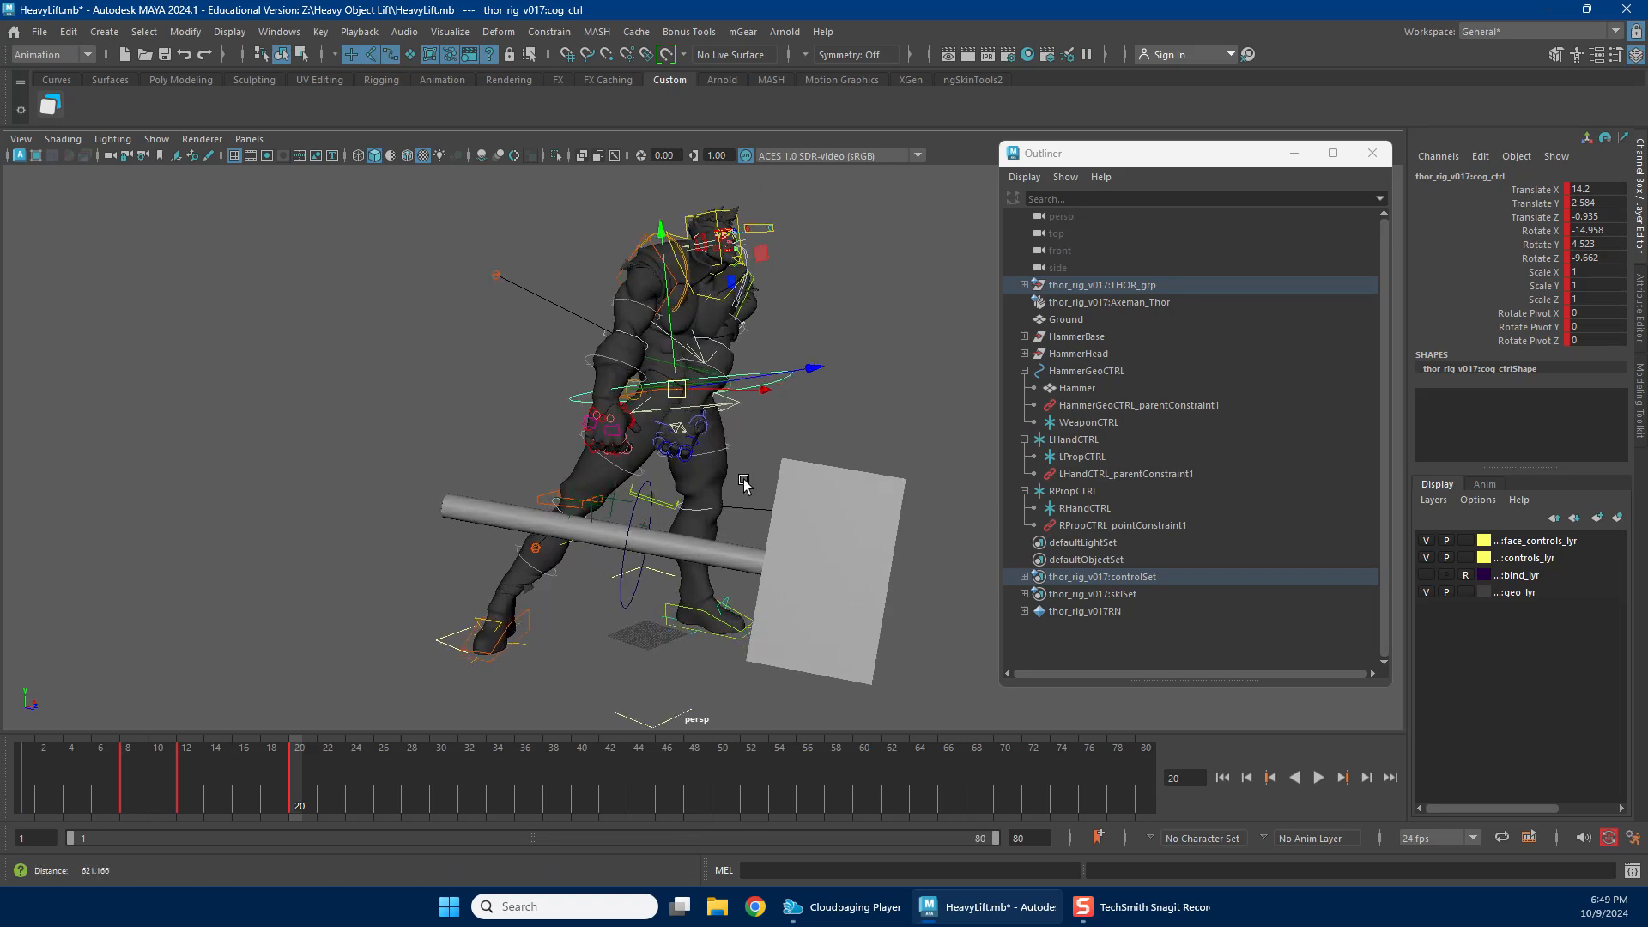
alt+drag(674, 498, 963, 508)
alt+drag(723, 515, 684, 496)
scroll(684, 502, down, 5)
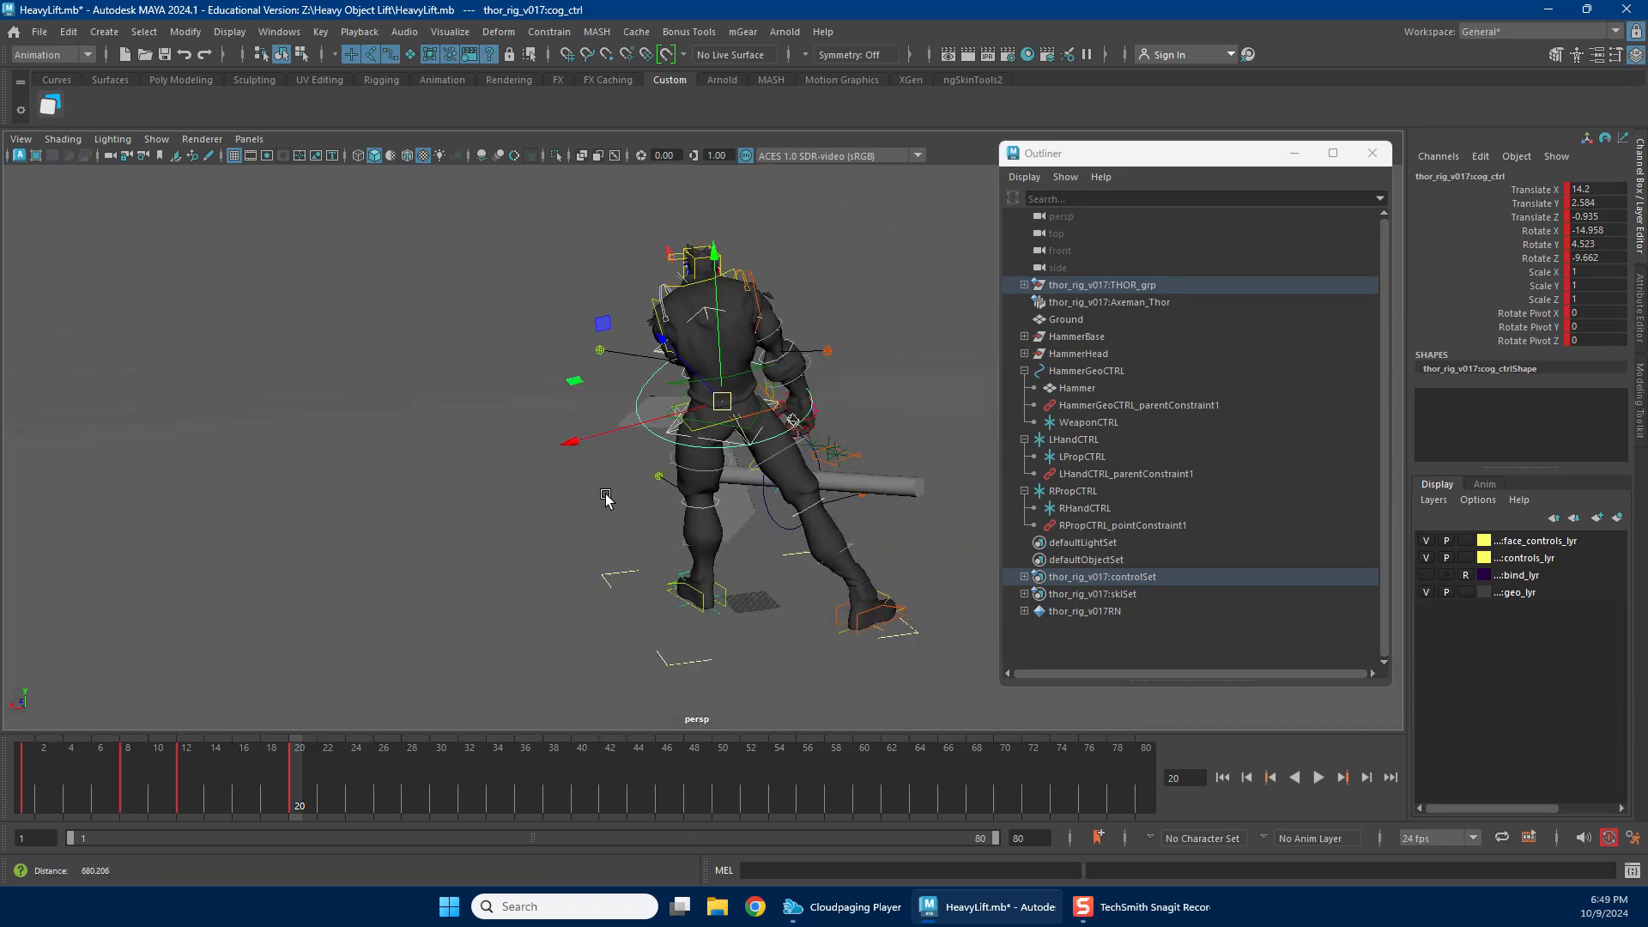
Lift the right leg's IK foot control to about -18.3, 24.7, -16.5 and rotate it to about 48.8, -34.1, -17.9.
click(869, 611)
alt+drag(868, 611, 591, 558)
key(e)
drag(677, 473, 670, 557)
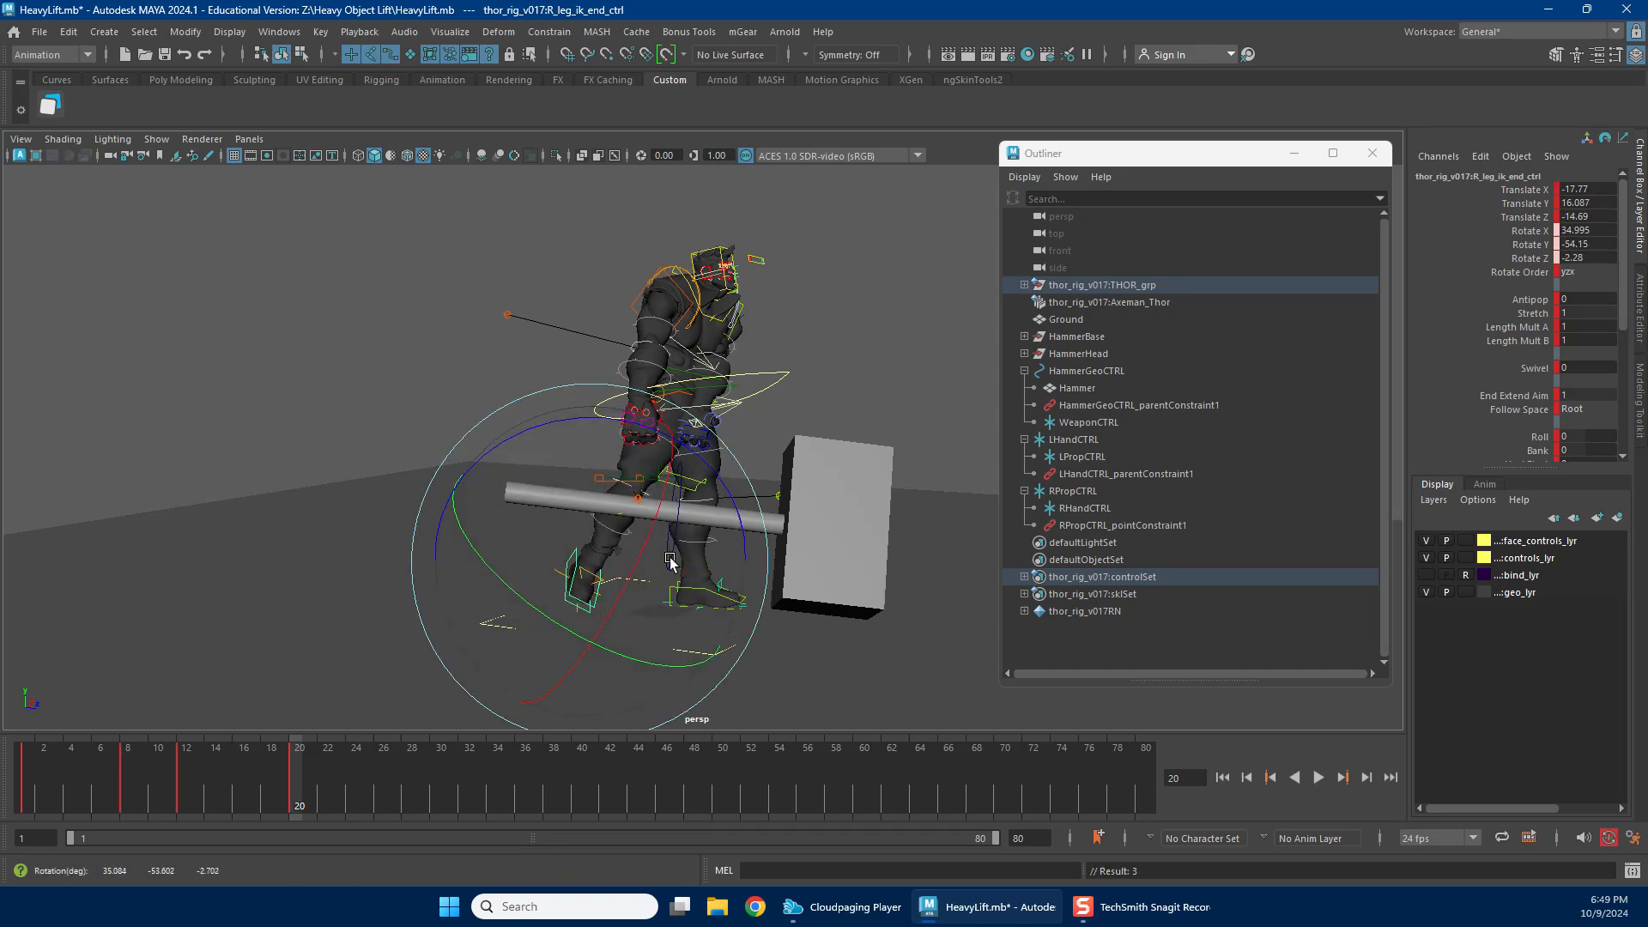
key(w)
alt+drag(607, 610, 680, 560)
key(e)
key(w)
drag(658, 496, 588, 584)
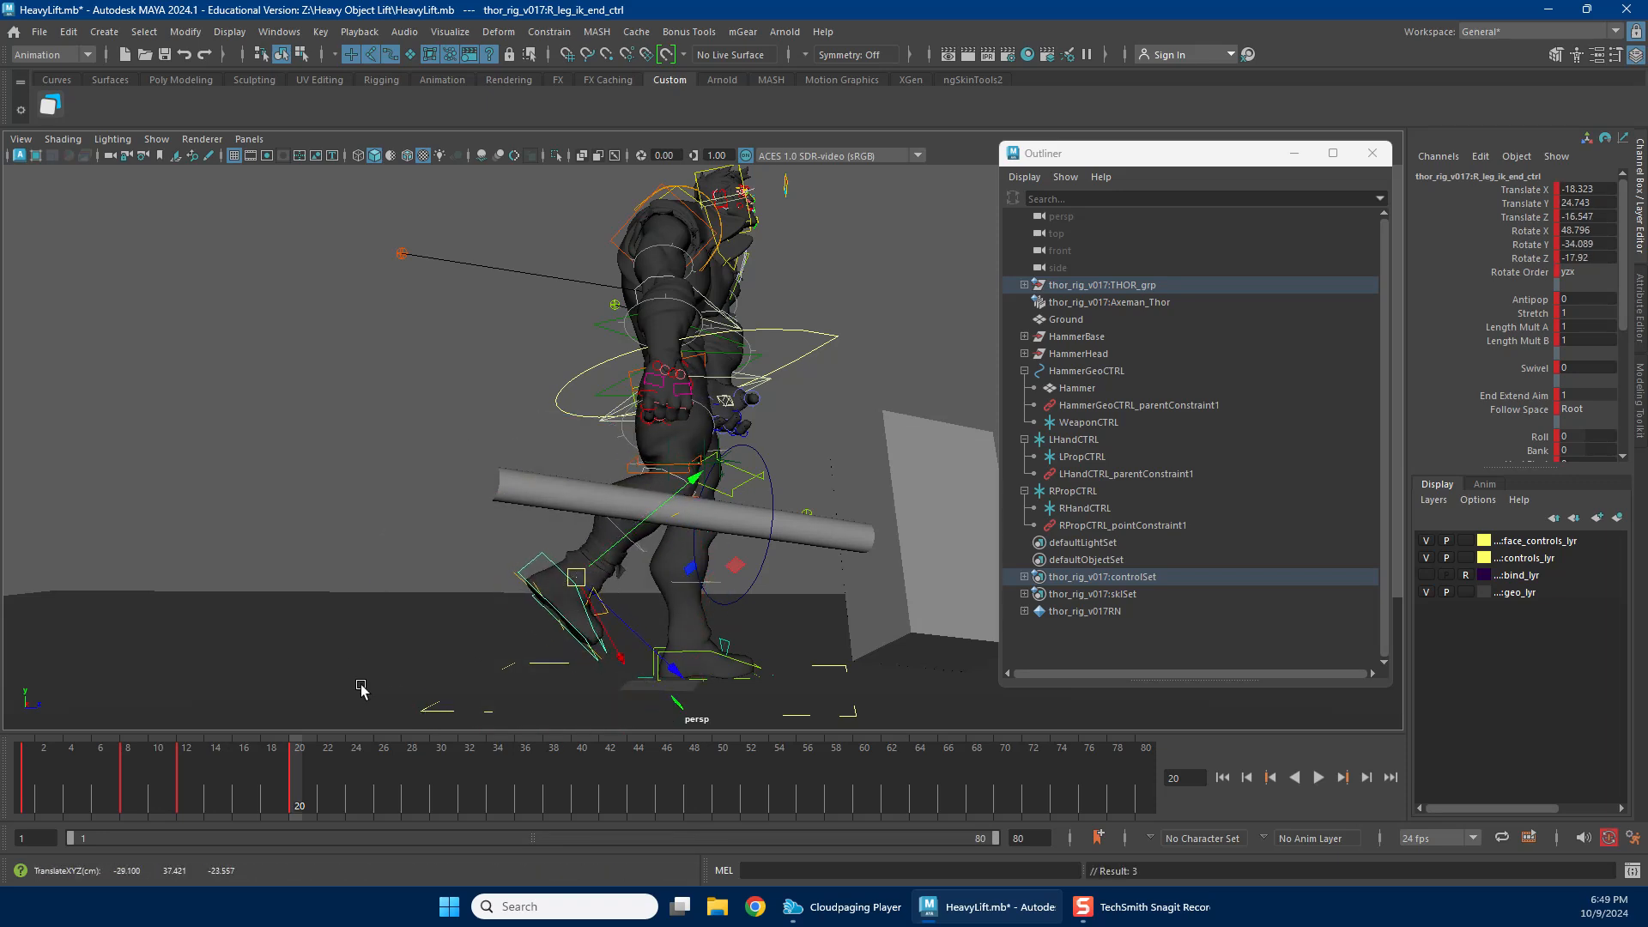
Bring the right foot control forward to about -17.7, 32.9, -4.1 on frame 20 and rotate it to about 56.6, -33.7, 2.9.
drag(186, 798, 292, 790)
drag(571, 578, 665, 623)
key(e)
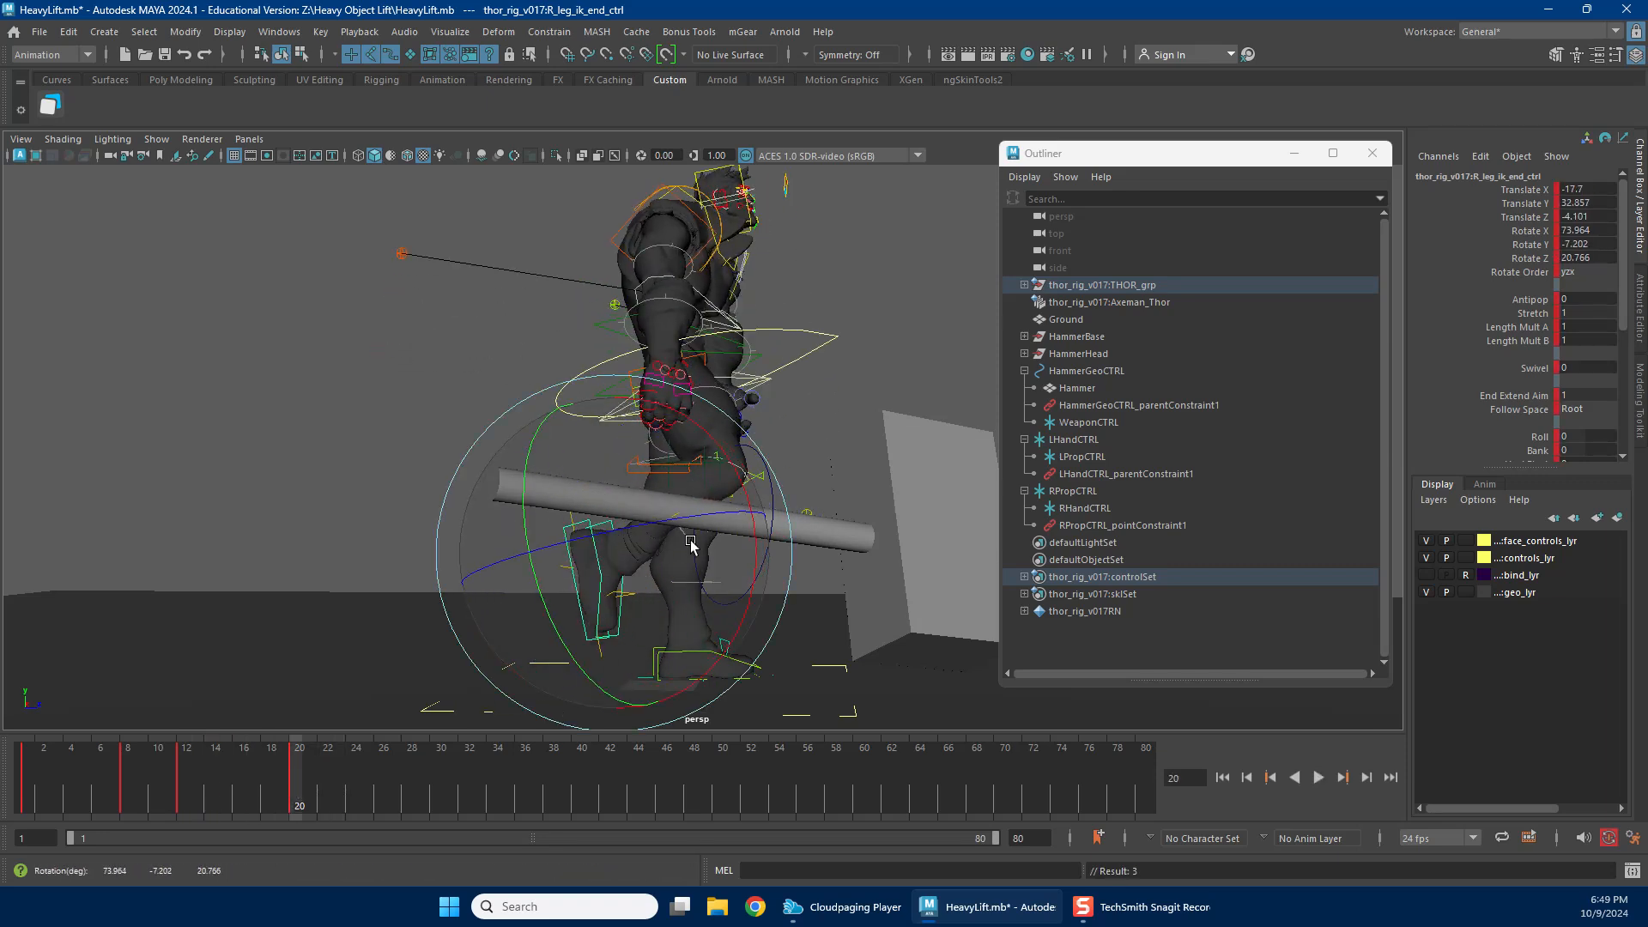
Play back and scrub through the step up to frame 20, and save the scene.
key(alt+v)
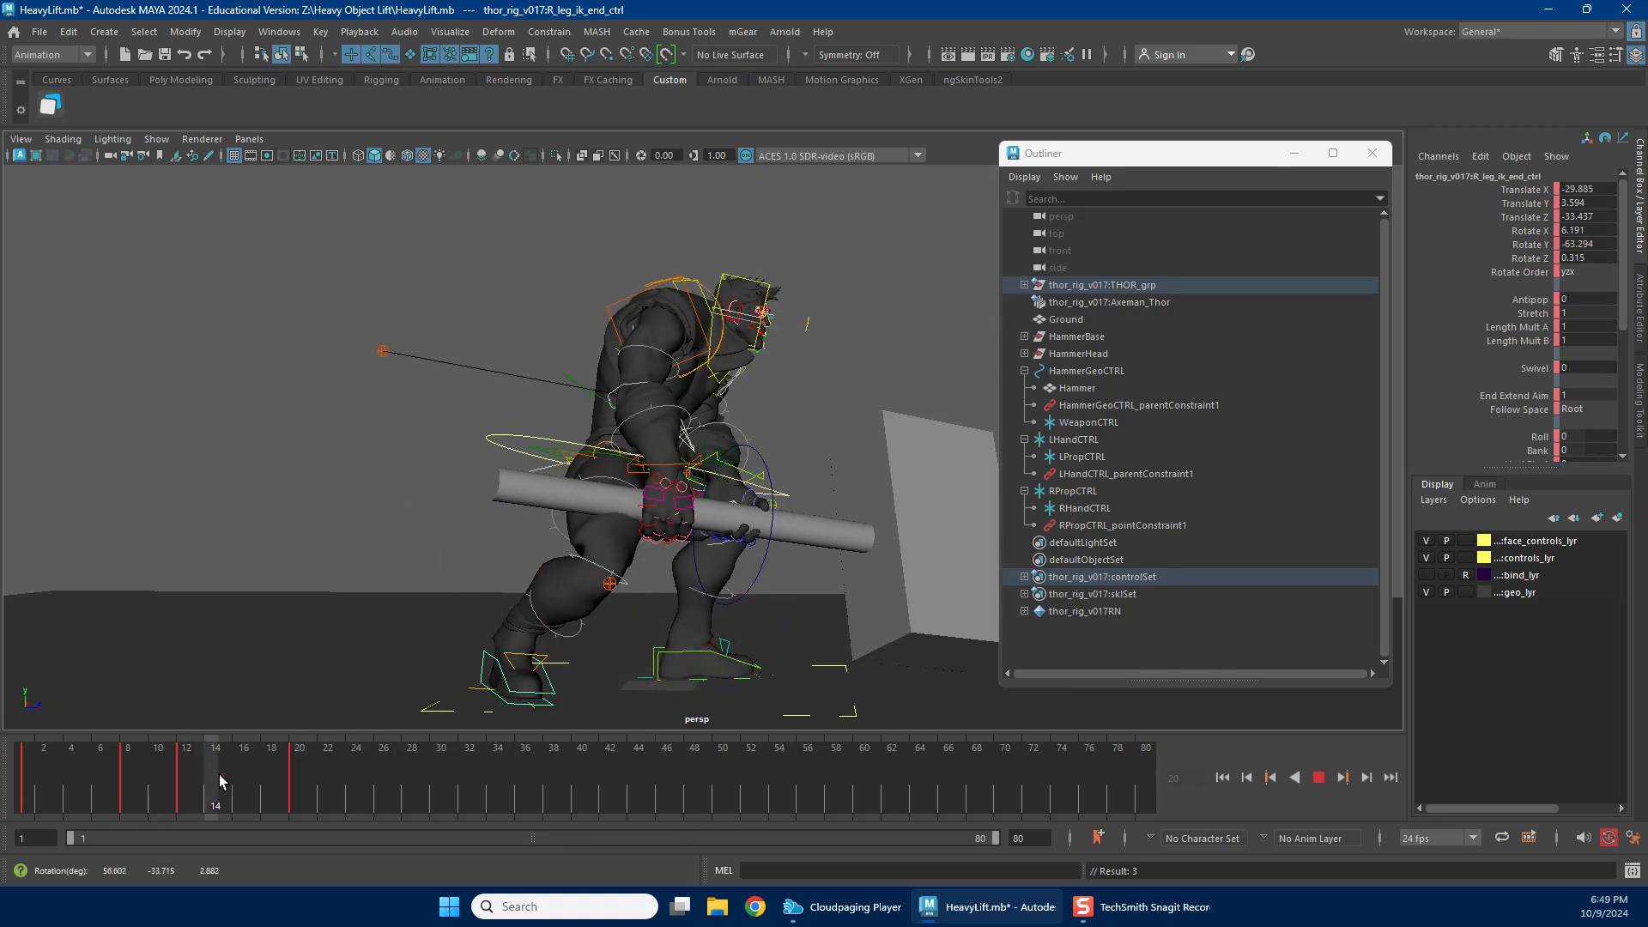
click(254, 768)
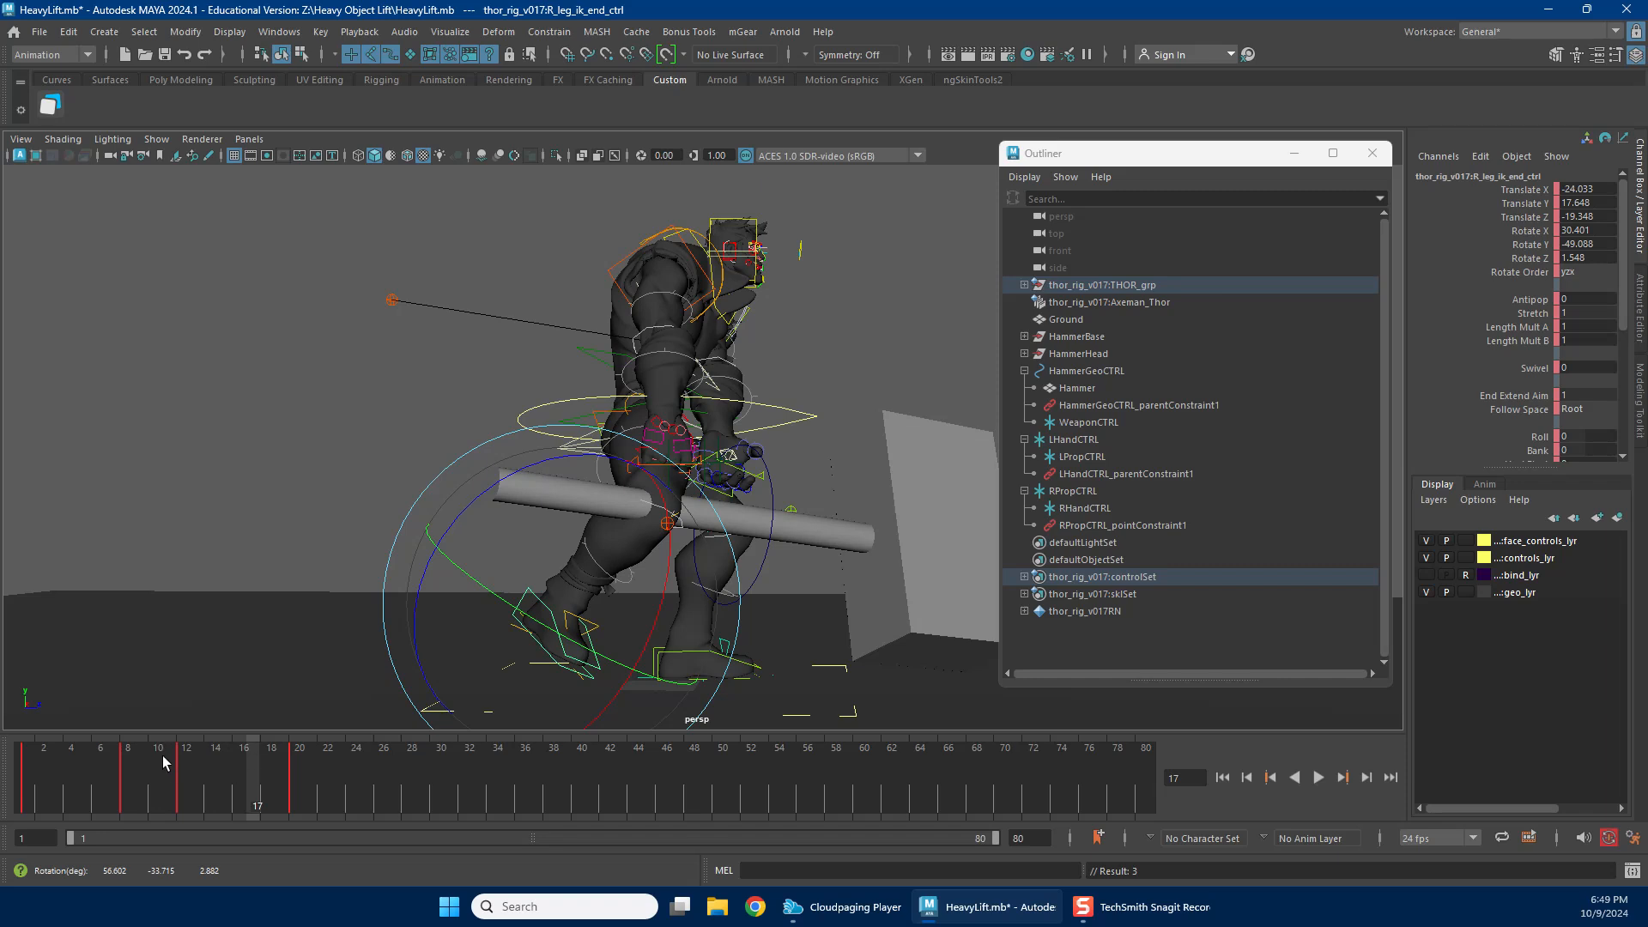
click(138, 776)
key(alt+v)
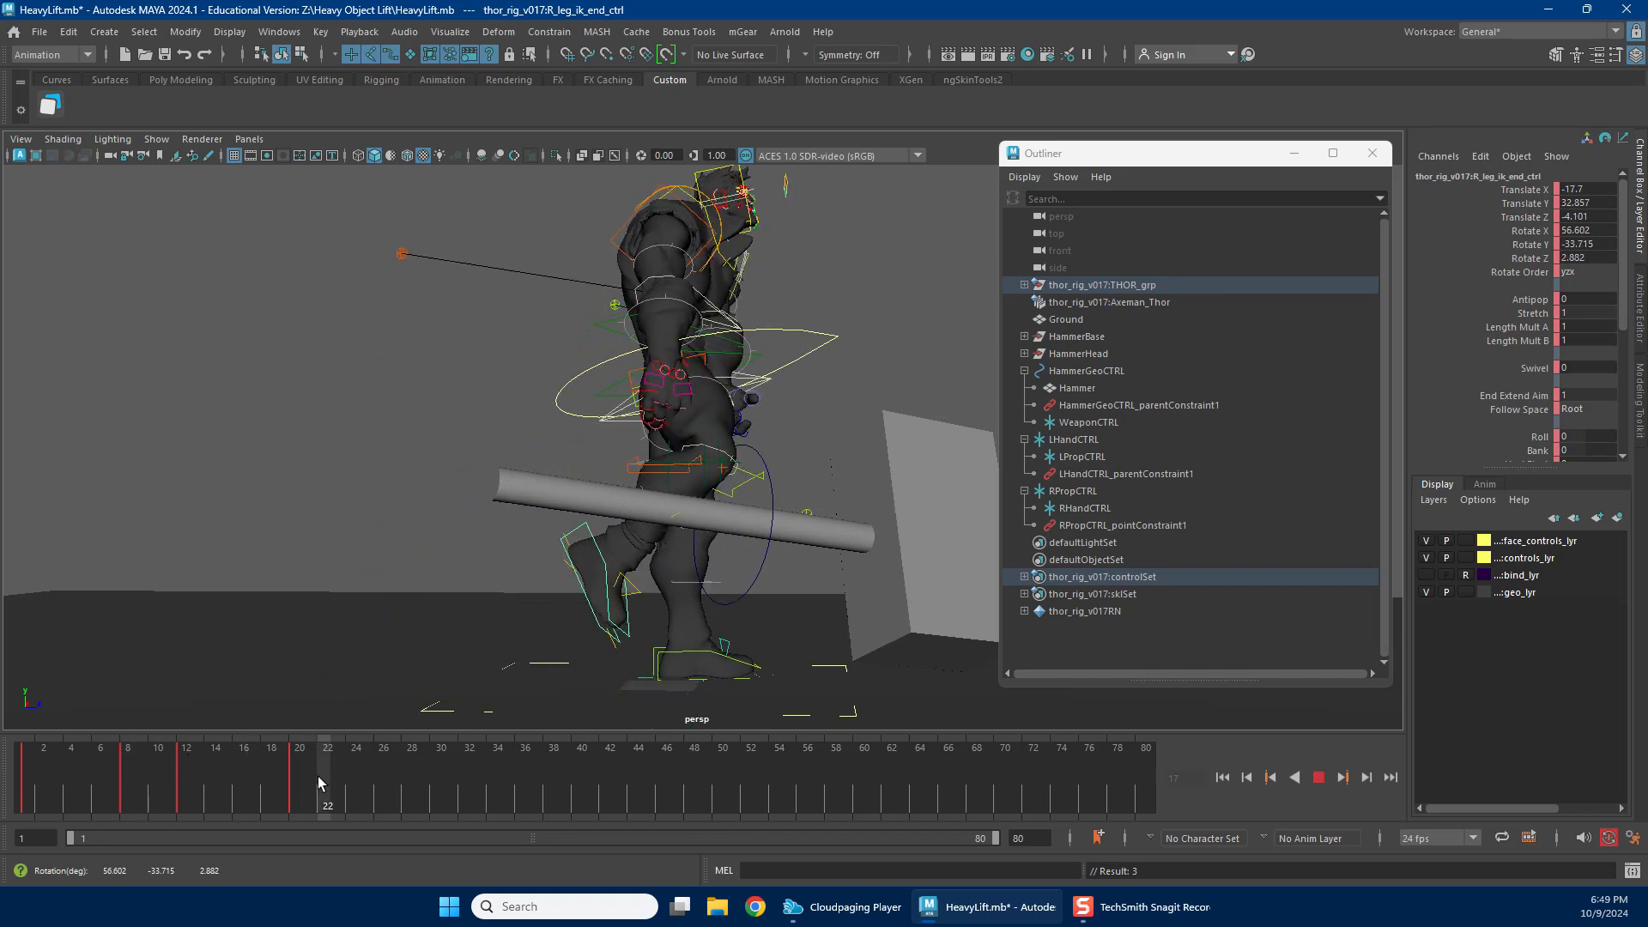
key(alt+v)
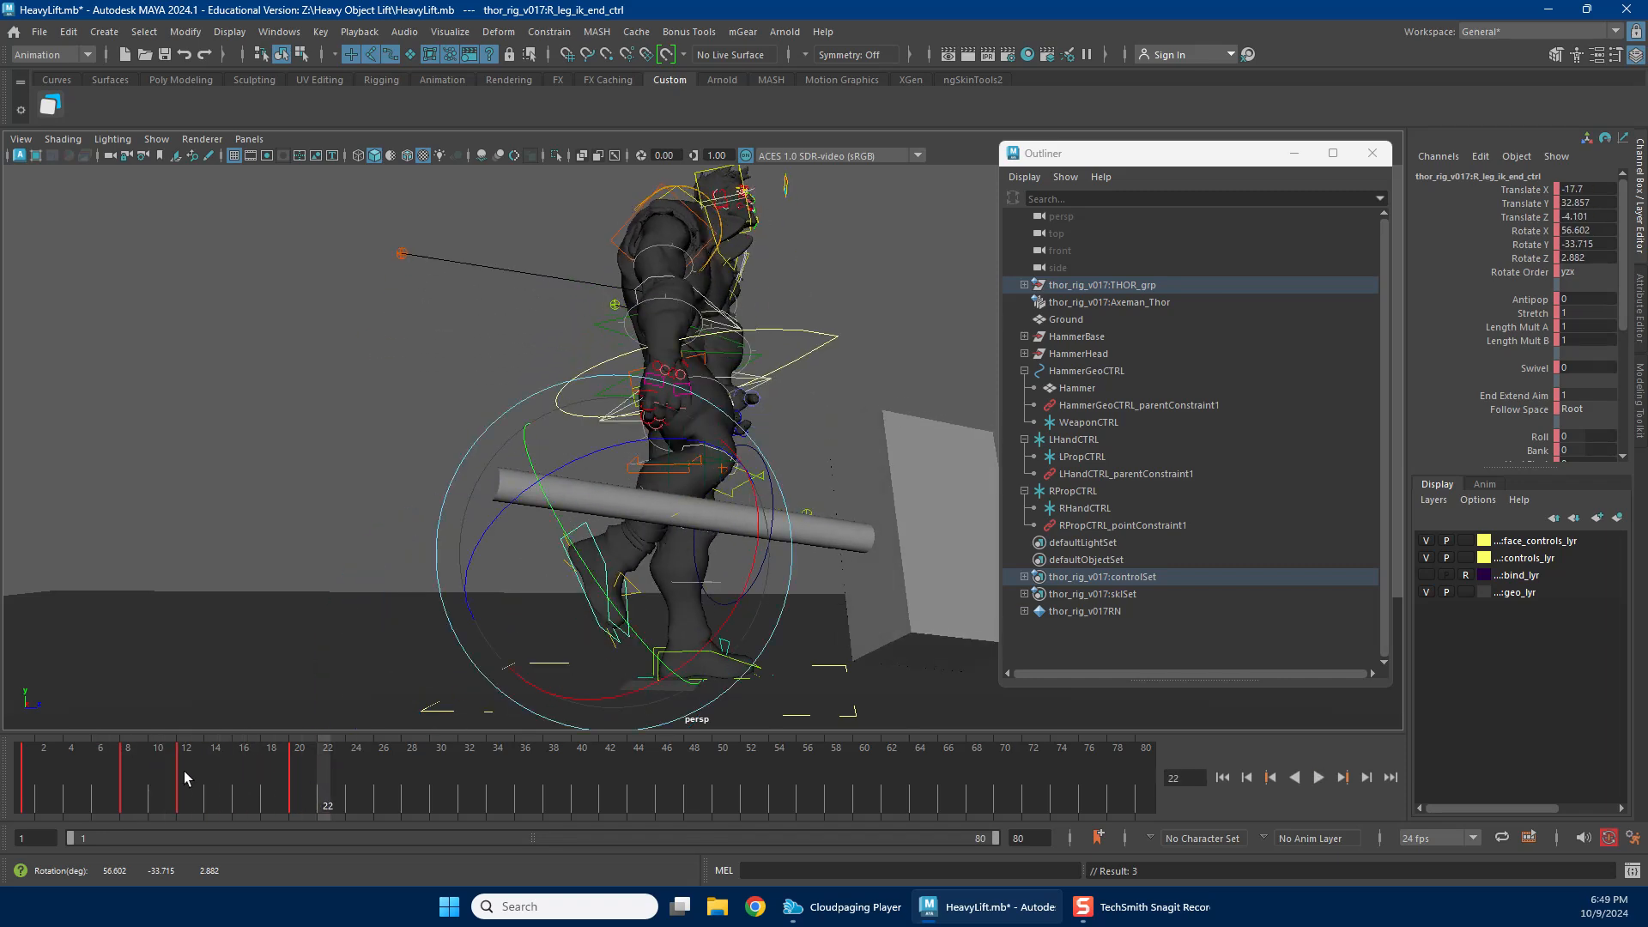
drag(153, 766, 213, 788)
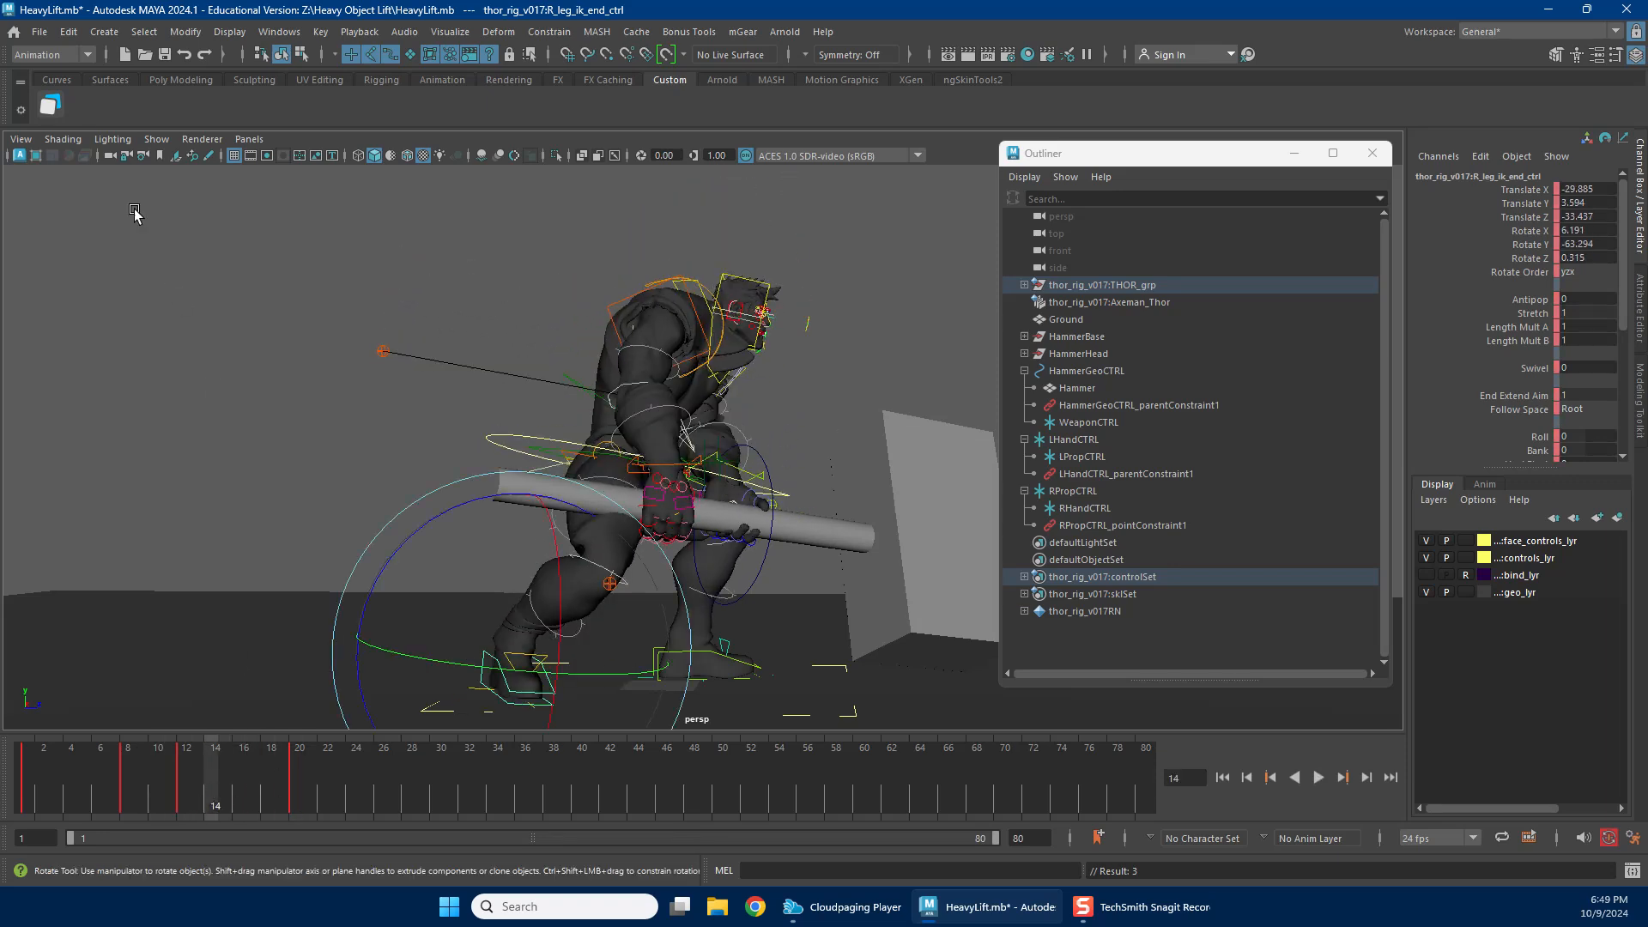
click(36, 32)
click(77, 110)
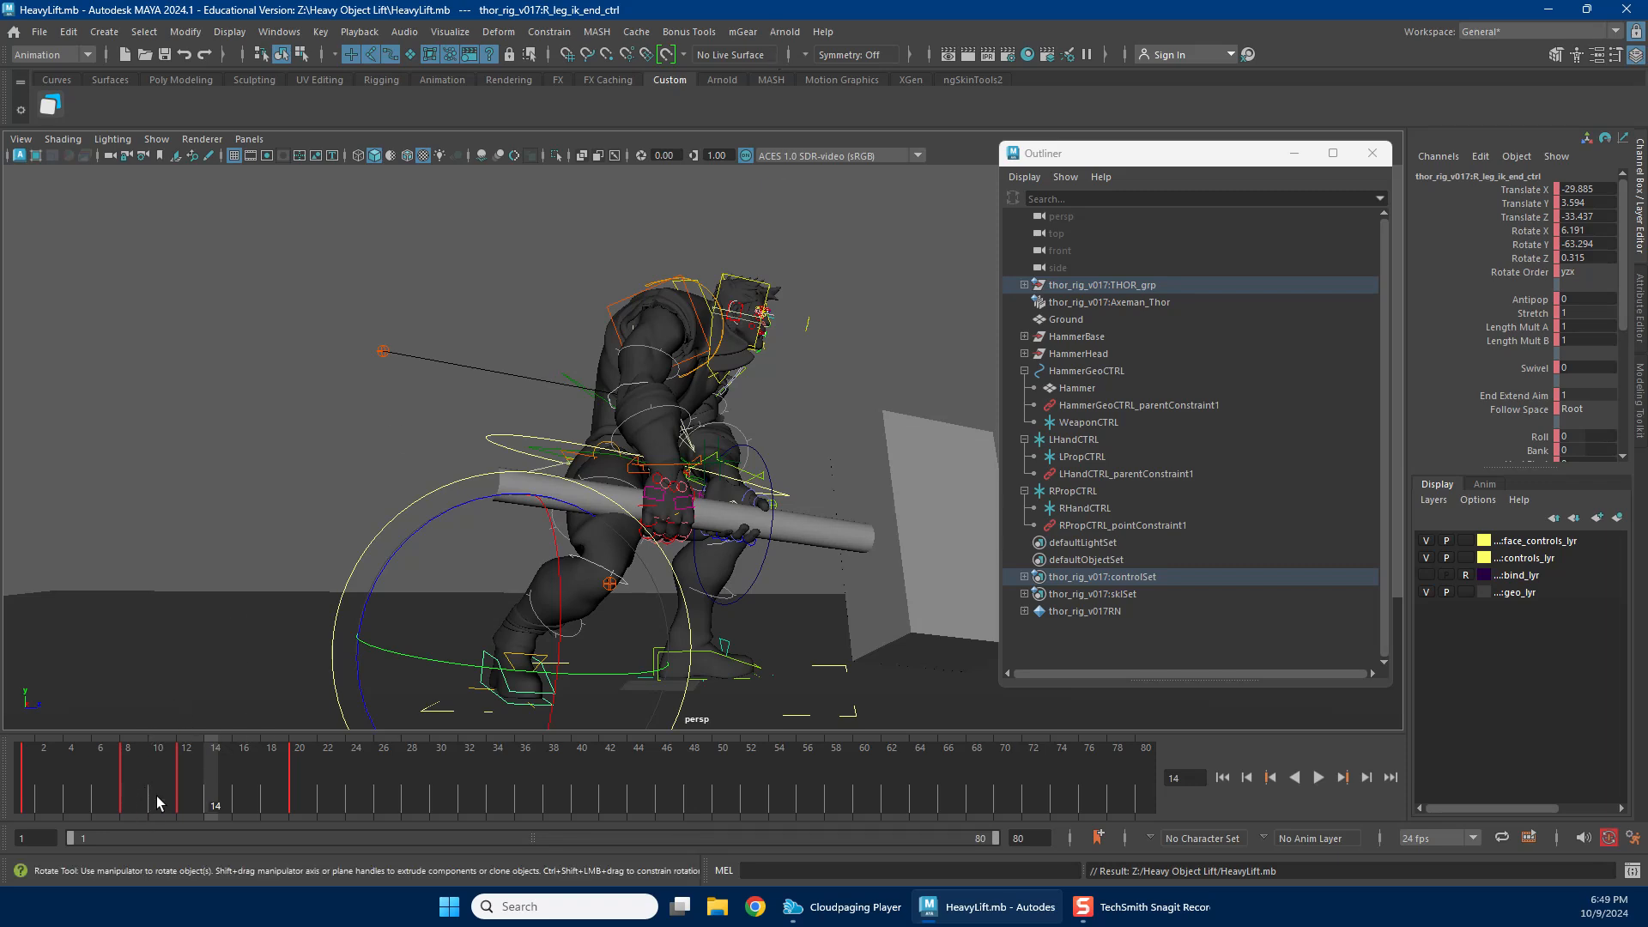
Replay the motion from frame 8, return to frame 20 and rotate the head control to tilt the head.
mouse_move(136, 776)
mouse_down()
mouse_move(294, 776)
mouse_move(126, 790)
mouse_up()
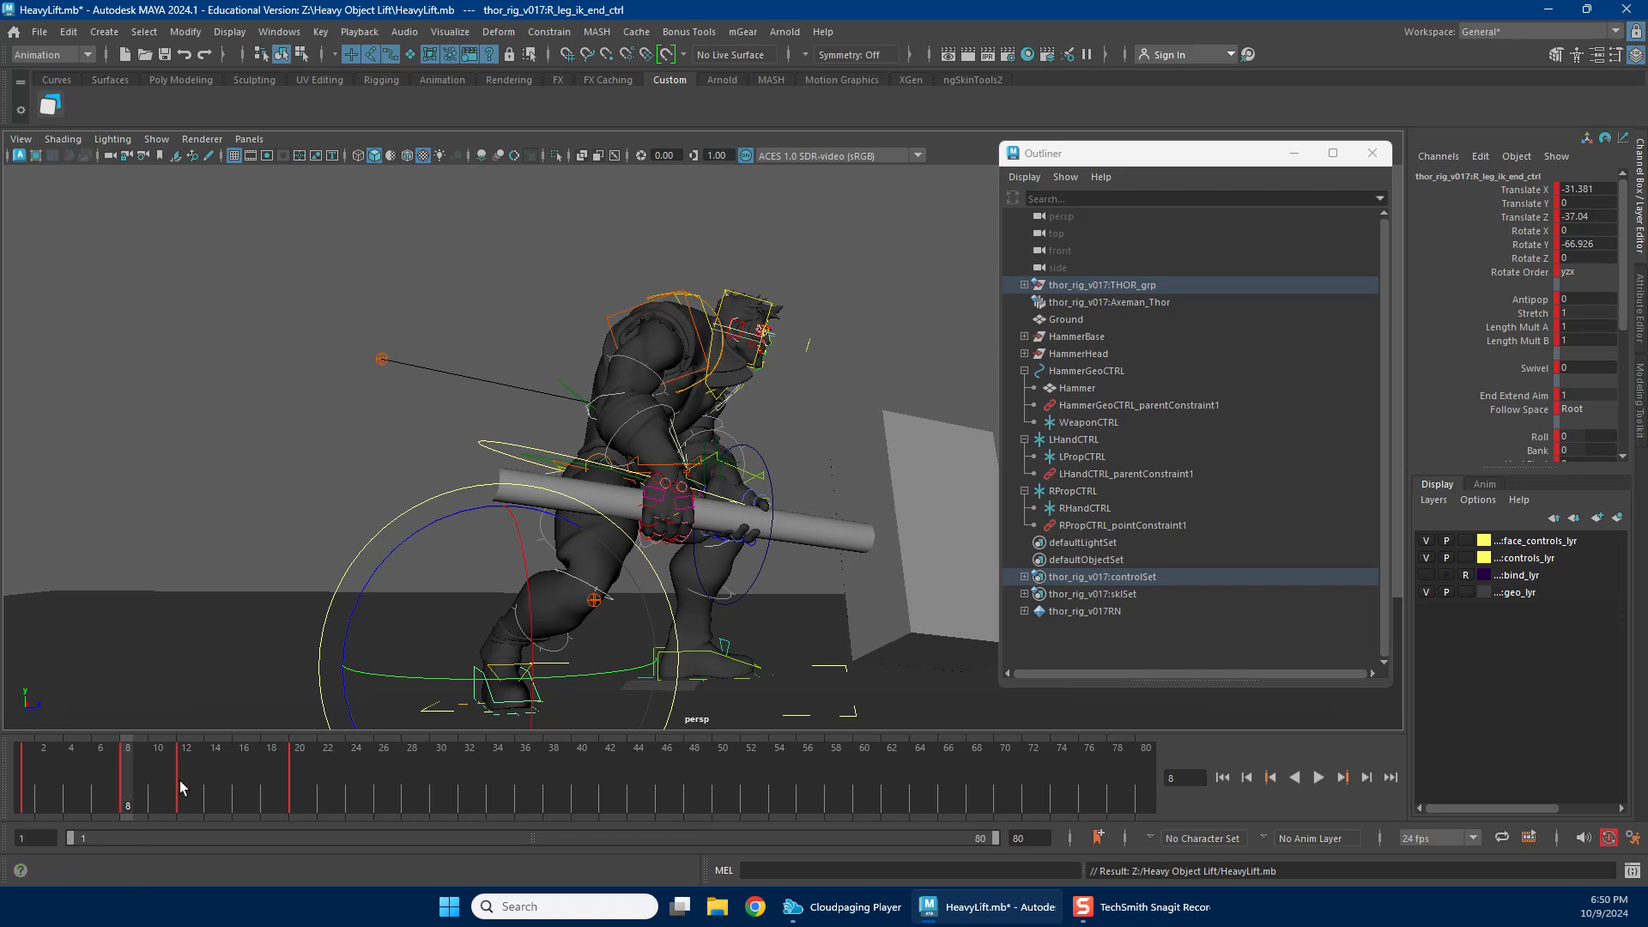
key(alt+v)
mouse_move(302, 759)
mouse_down()
mouse_move(142, 780)
mouse_move(297, 783)
mouse_up()
alt+drag(759, 446, 636, 439)
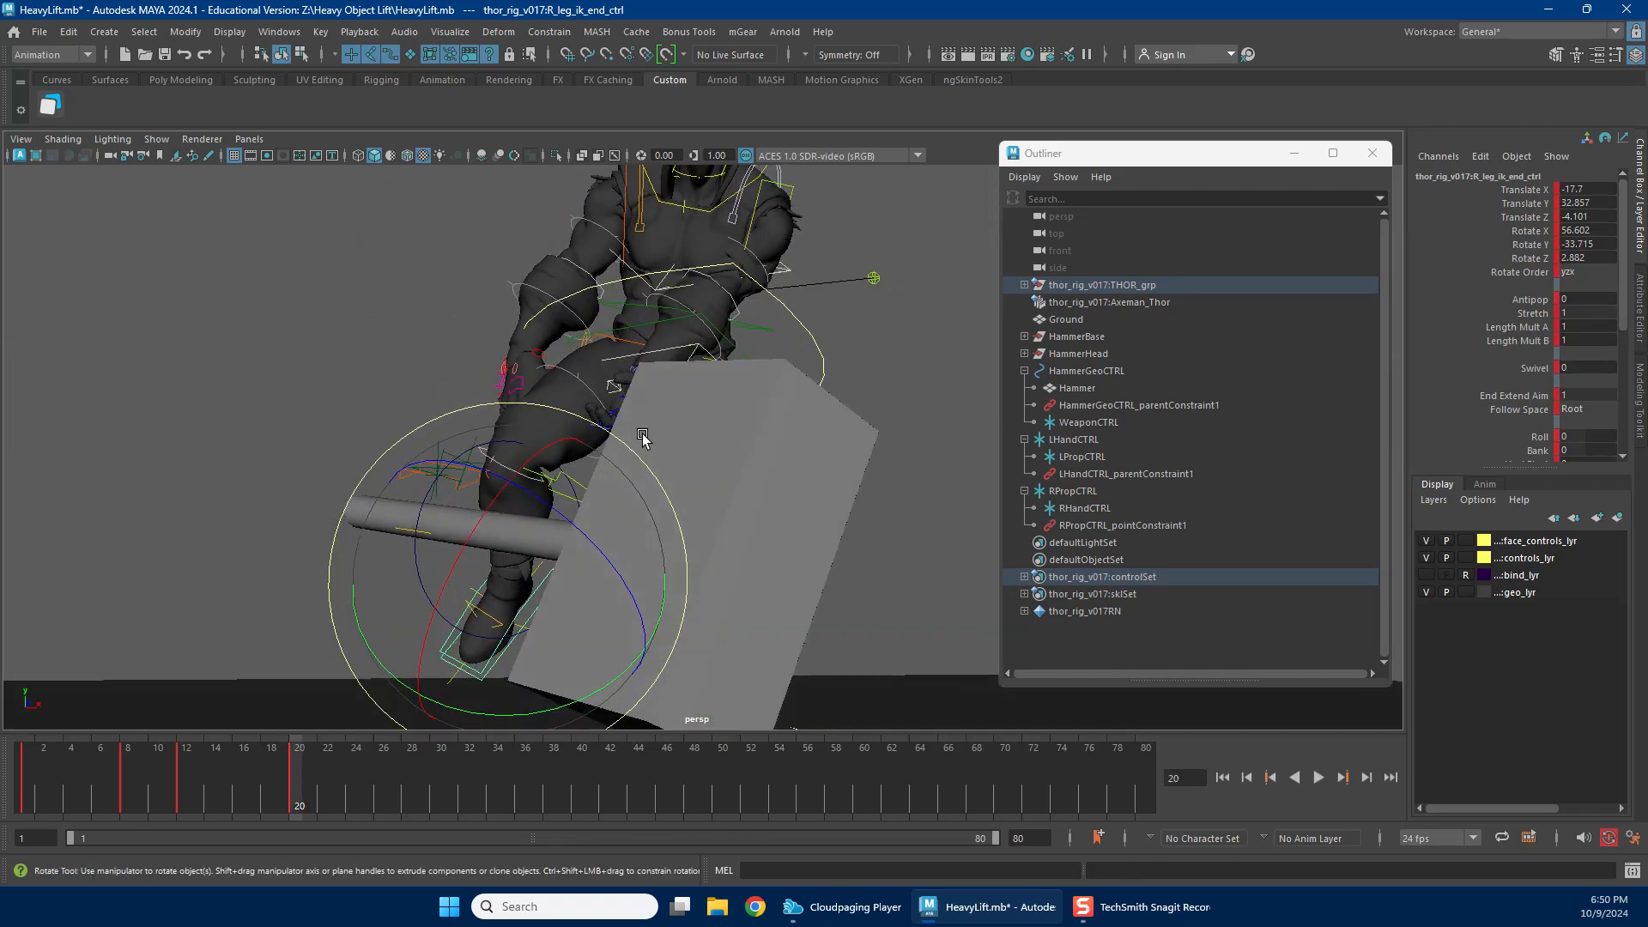
alt+middle_drag(636, 440, 662, 553)
alt+drag(575, 572, 685, 264)
click(740, 286)
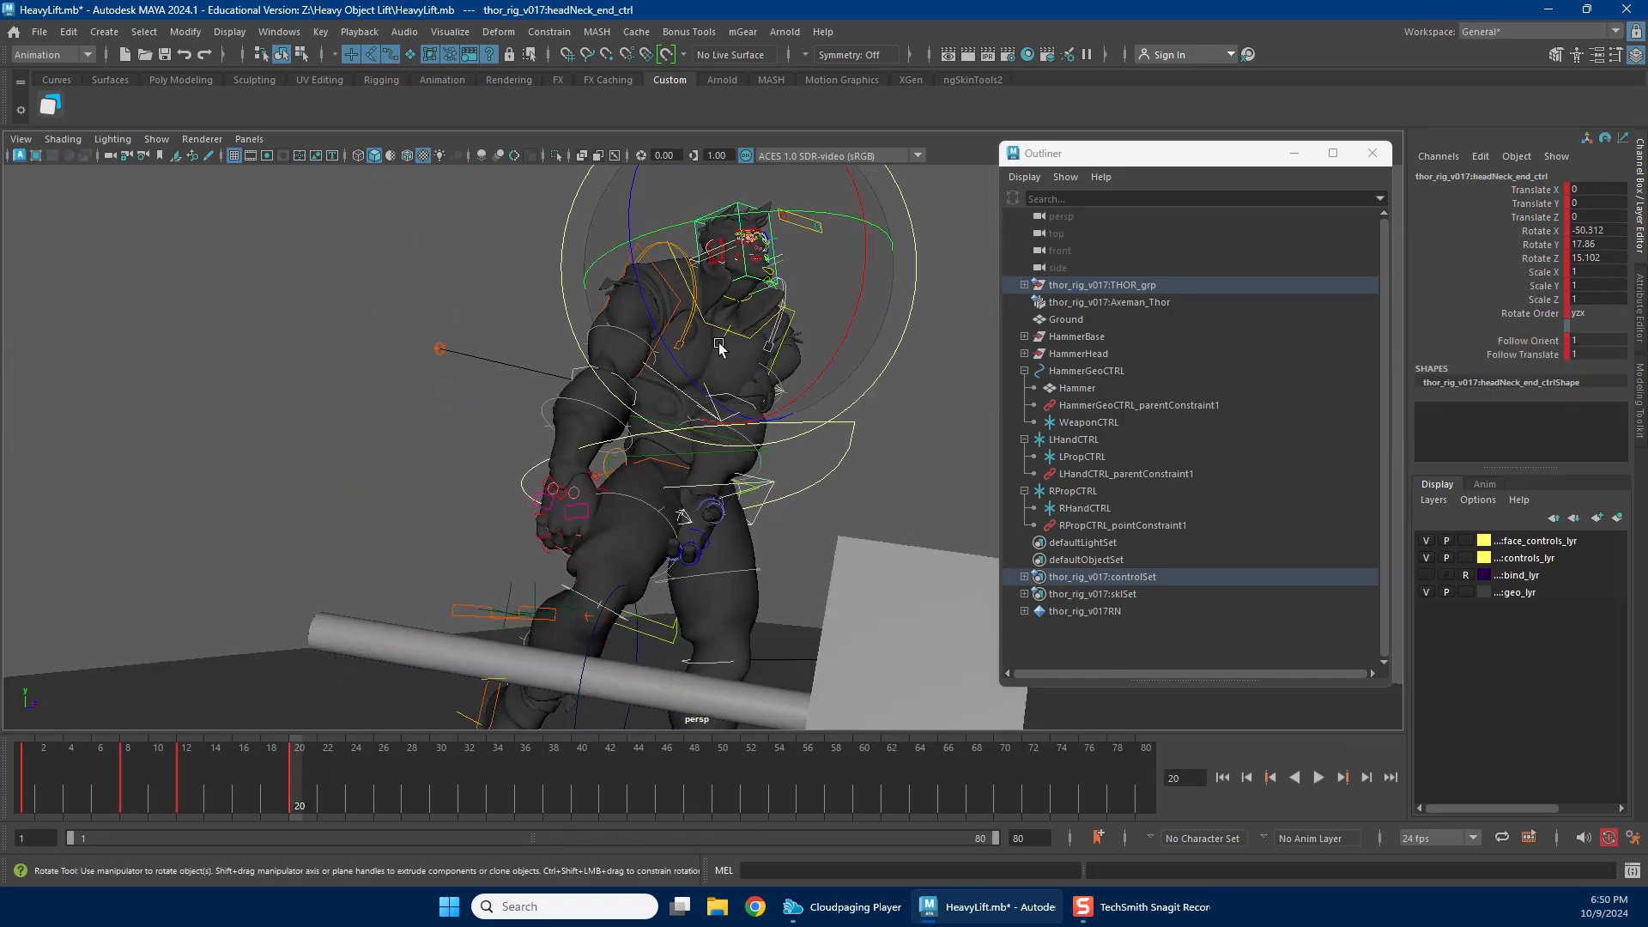
drag(768, 369, 840, 313)
Rotate the right arm's shoulder control to about 7.3, -9.6, 23.8 and adjust the upper body pose.
alt+drag(827, 314, 626, 331)
click(618, 333)
key(e)
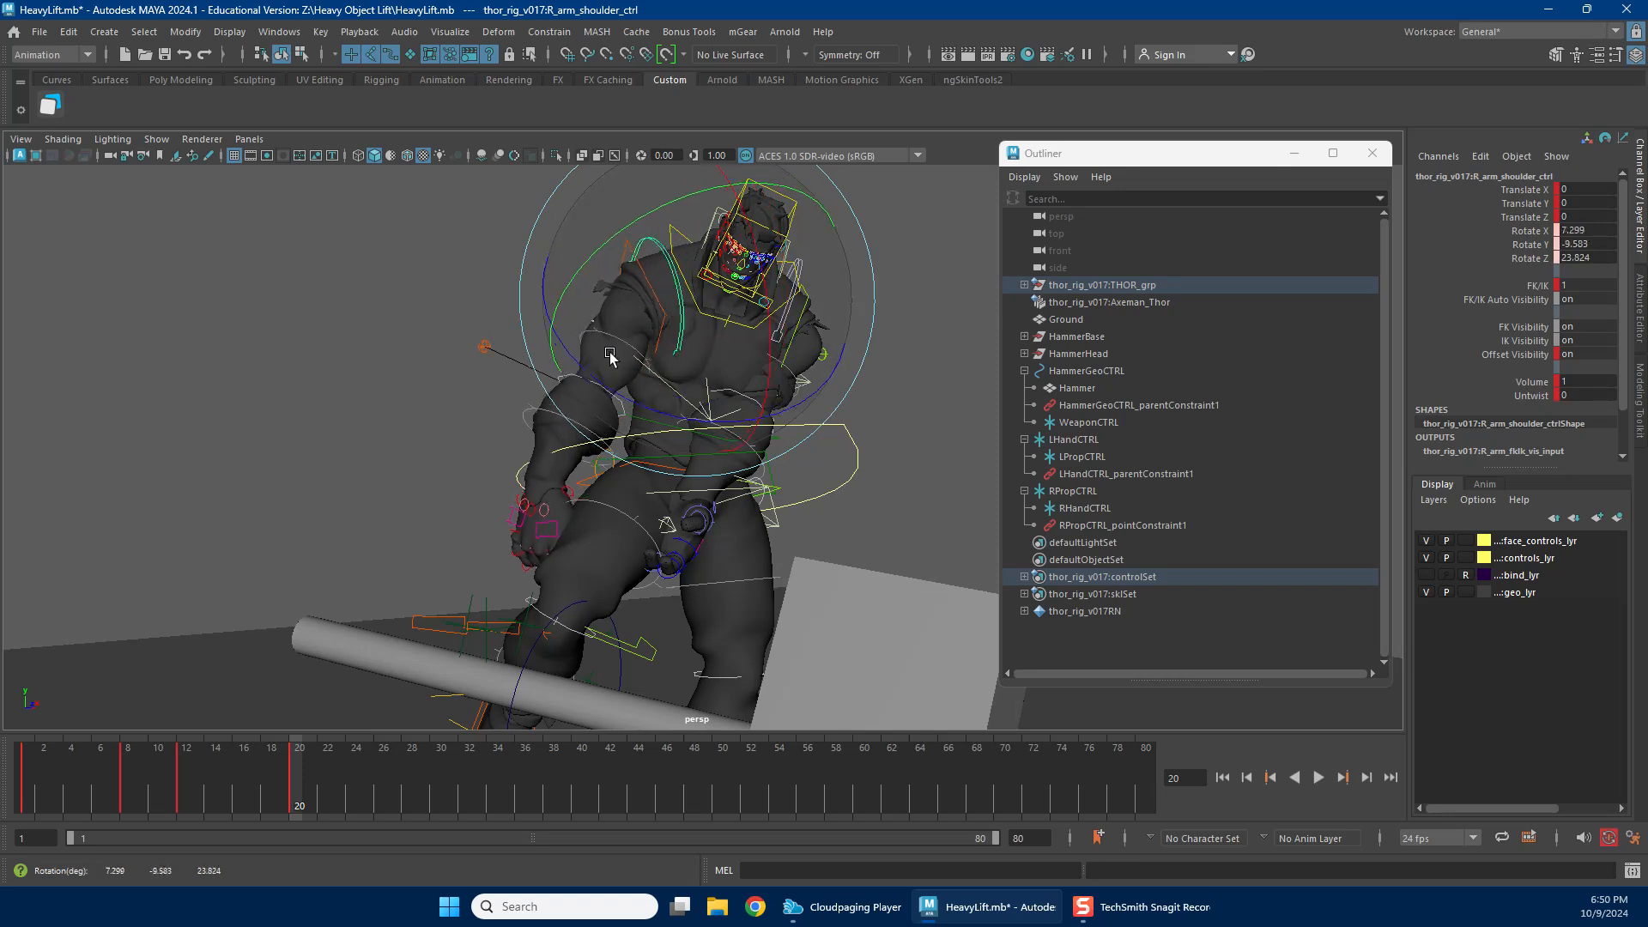
key(w)
drag(675, 306, 825, 262)
key(e)
drag(798, 360, 781, 418)
Shift the COG control sideways to about 17.7, 2.8, -0.7 over the supporting leg.
alt+drag(792, 350, 673, 500)
click(776, 404)
click(642, 370)
scroll(674, 500, up, 8)
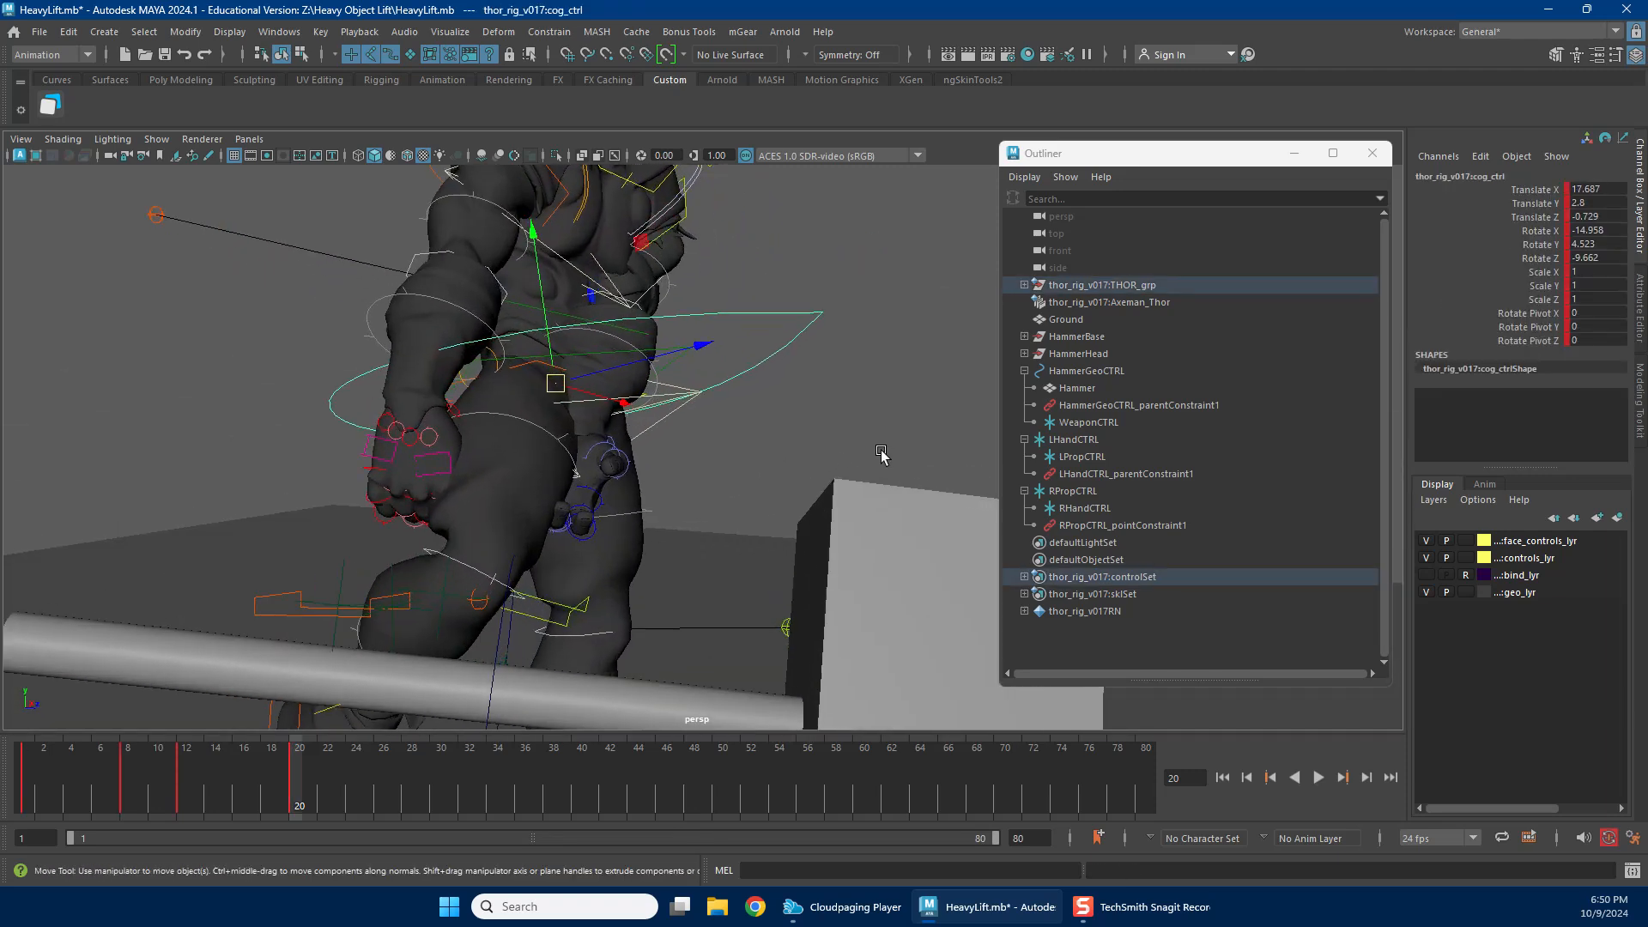
alt+drag(568, 494, 647, 480)
Raise the hammer into the hands and set the left hand IK control to about -65.6, -38.9, 42.5, rotated about -113.5, 136.2, -34.8.
click(436, 665)
scroll(623, 397, down, 5)
key(e)
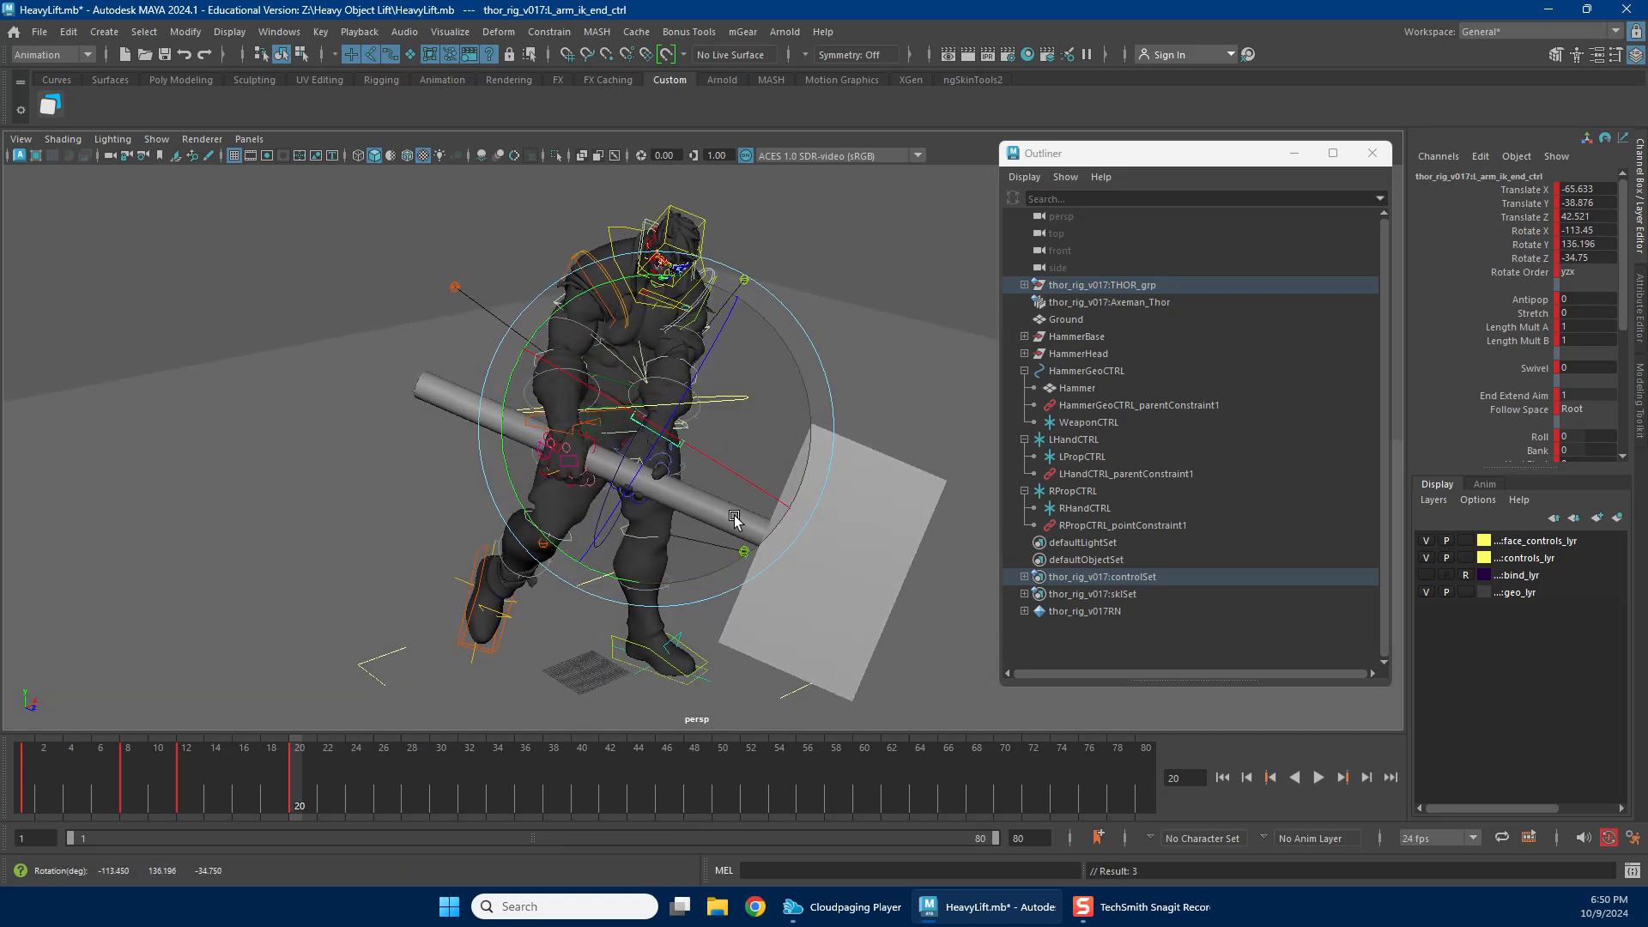
key(w)
alt+drag(734, 519, 666, 388)
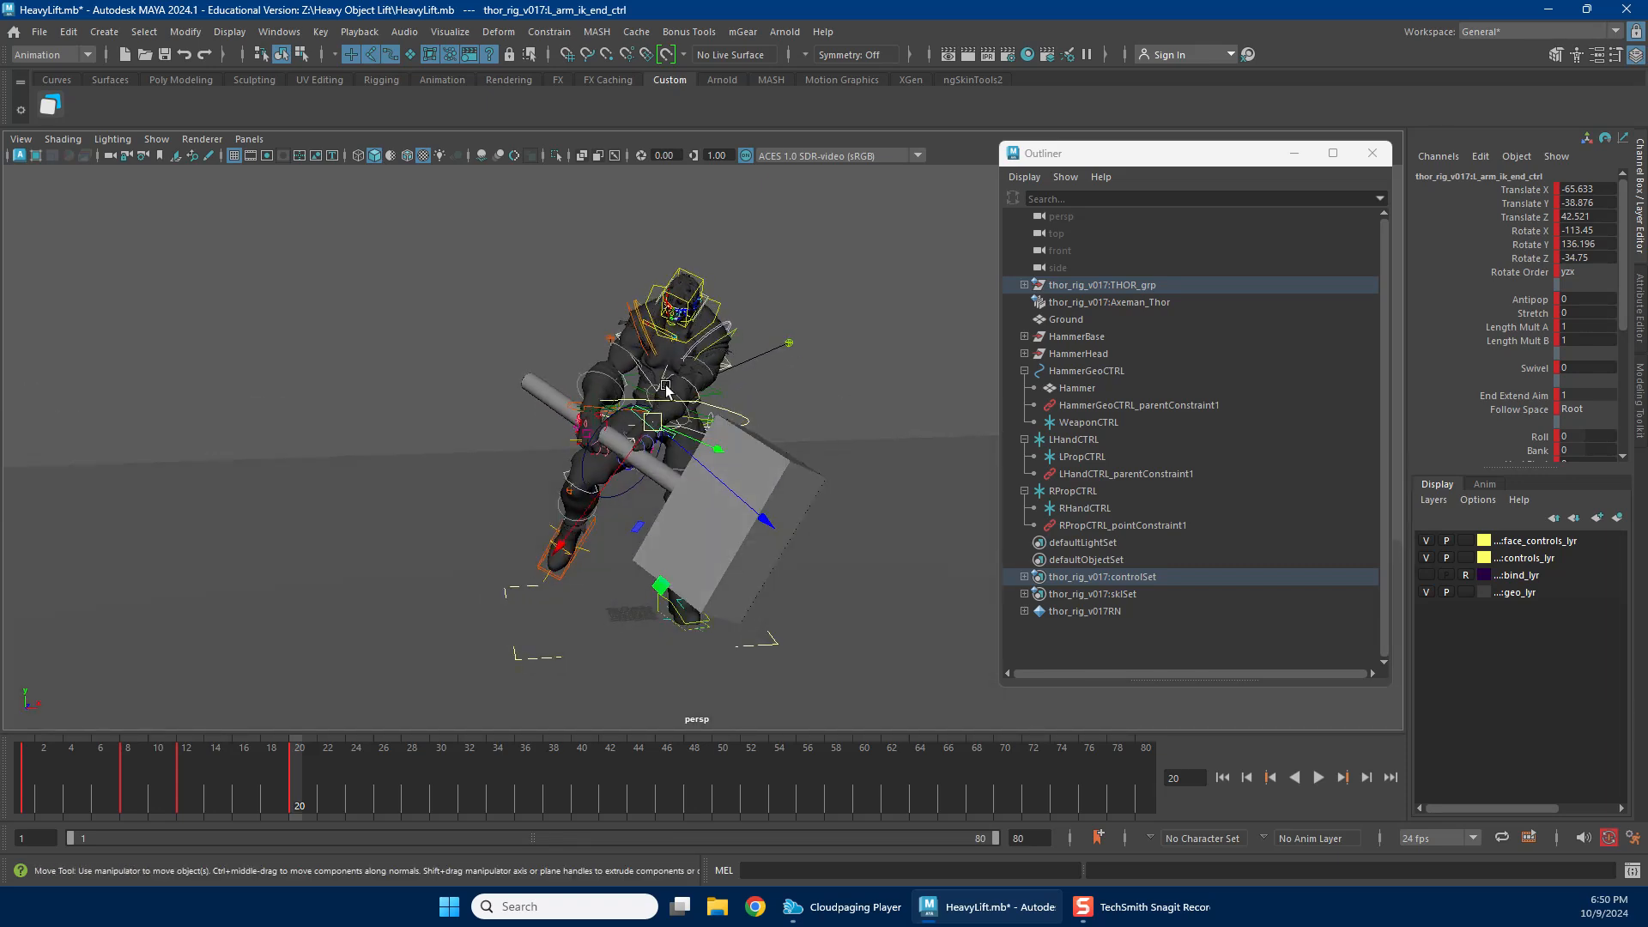
Rotate the head control to about -70.7, -6.0, -5.4.
click(698, 293)
key(e)
alt+drag(698, 292, 786, 287)
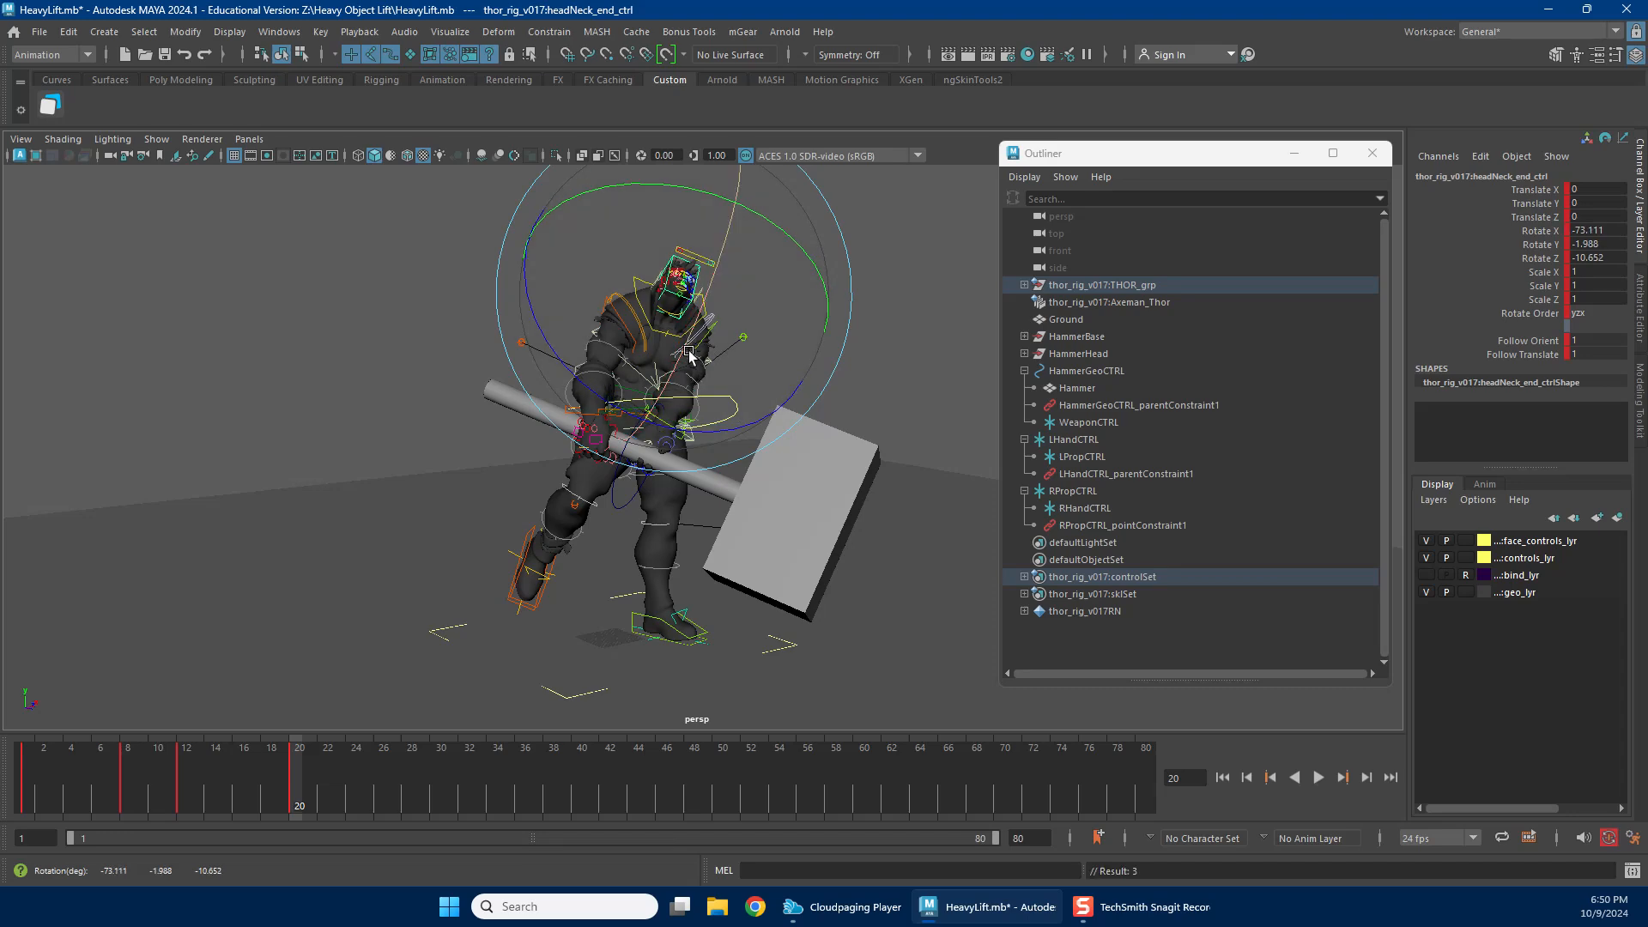
alt+drag(727, 360, 652, 429)
drag(601, 481, 610, 308)
scroll(562, 523, up, 3)
scroll(562, 523, up, 4)
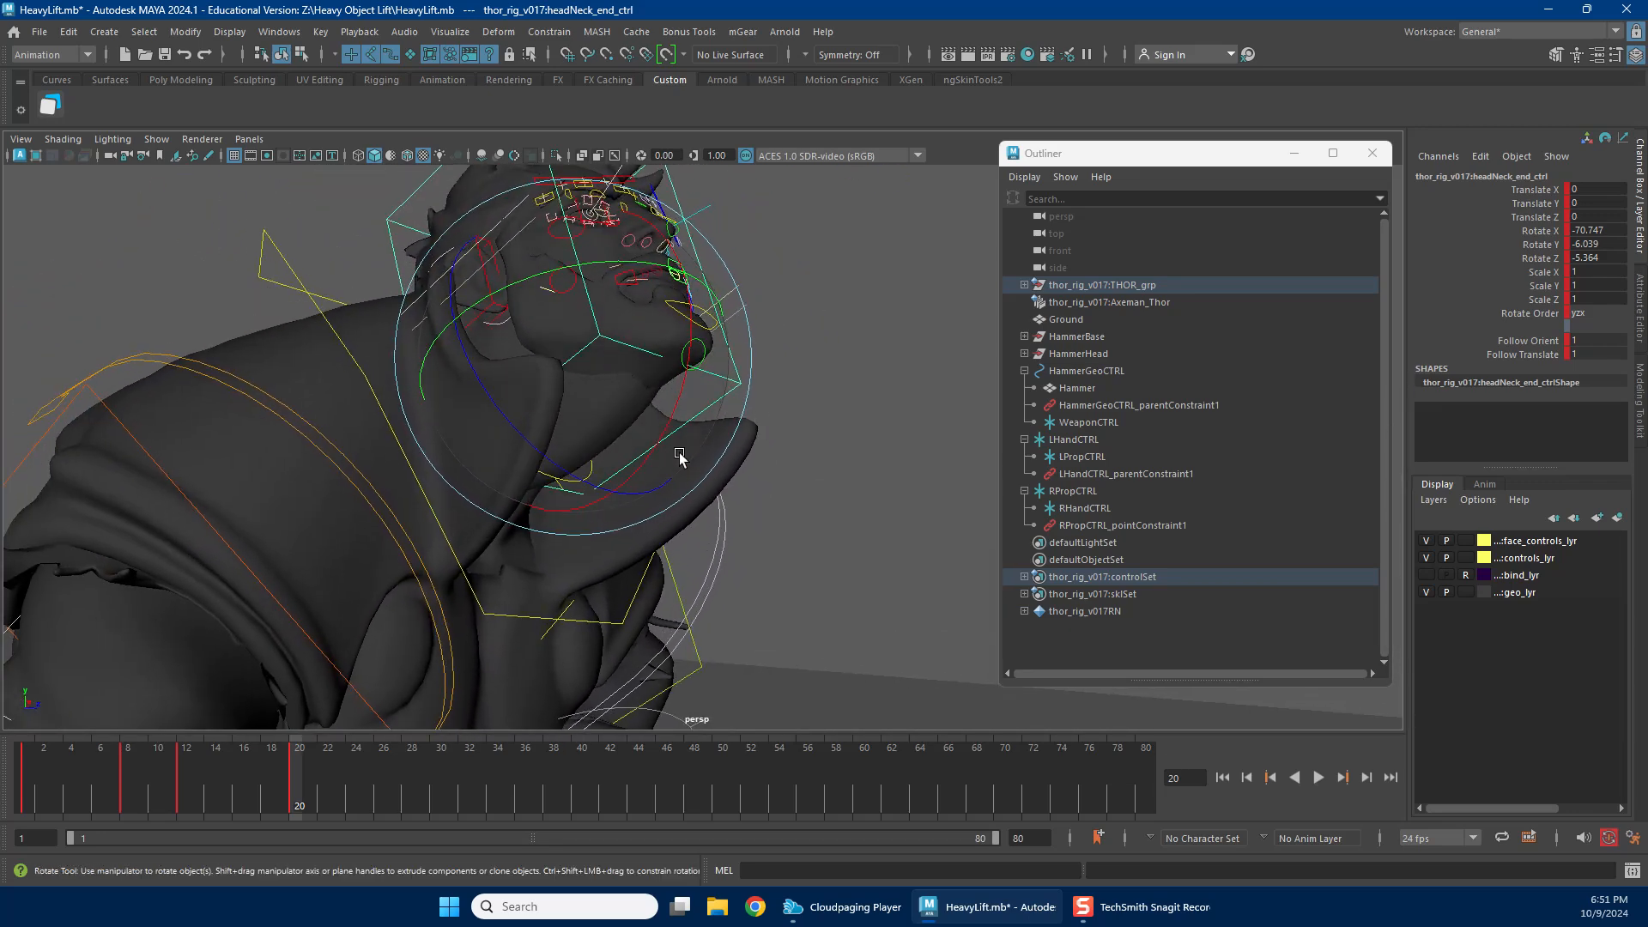
Rotate the middle neck control to about -48.2, -1.4, 2.6.
alt+drag(679, 457, 812, 419)
key(w)
click(811, 419)
click(389, 390)
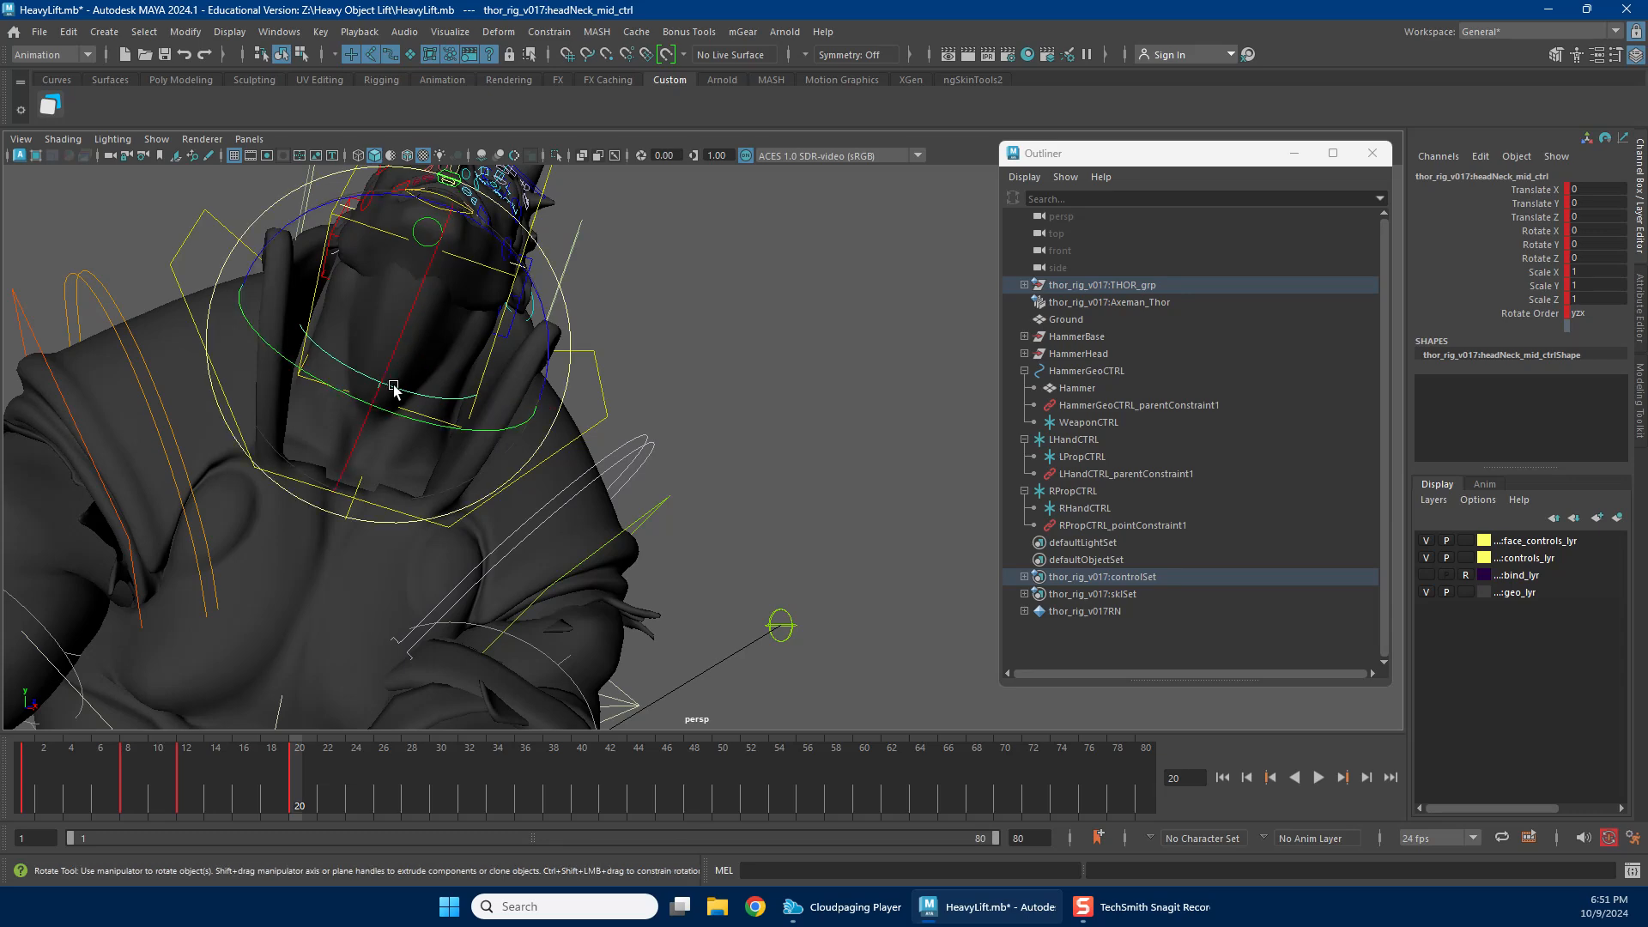
key(e)
mouse_move(449, 301)
alt+mouse_down()
mouse_move(436, 369)
mouse_move(666, 463)
mouse_move(601, 468)
mouse_move(458, 318)
alt+mouse_up()
scroll(601, 468, down, 5)
key(w)
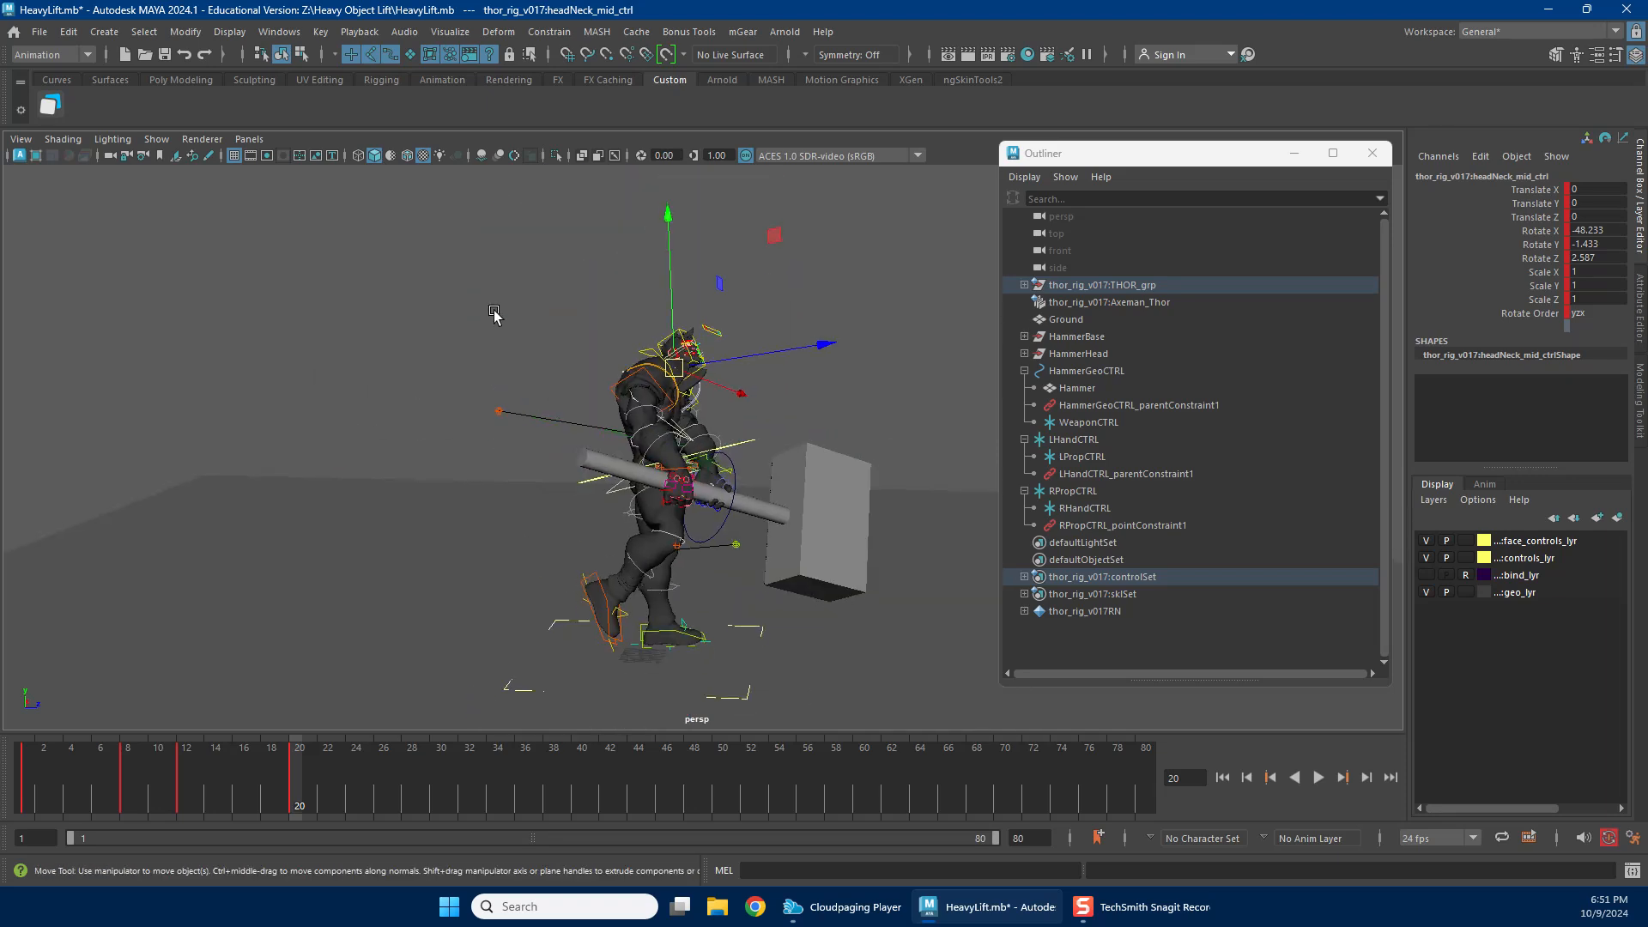
Select and key all the controls on frame 20, and save the scene.
key(ctrl+shift+a)
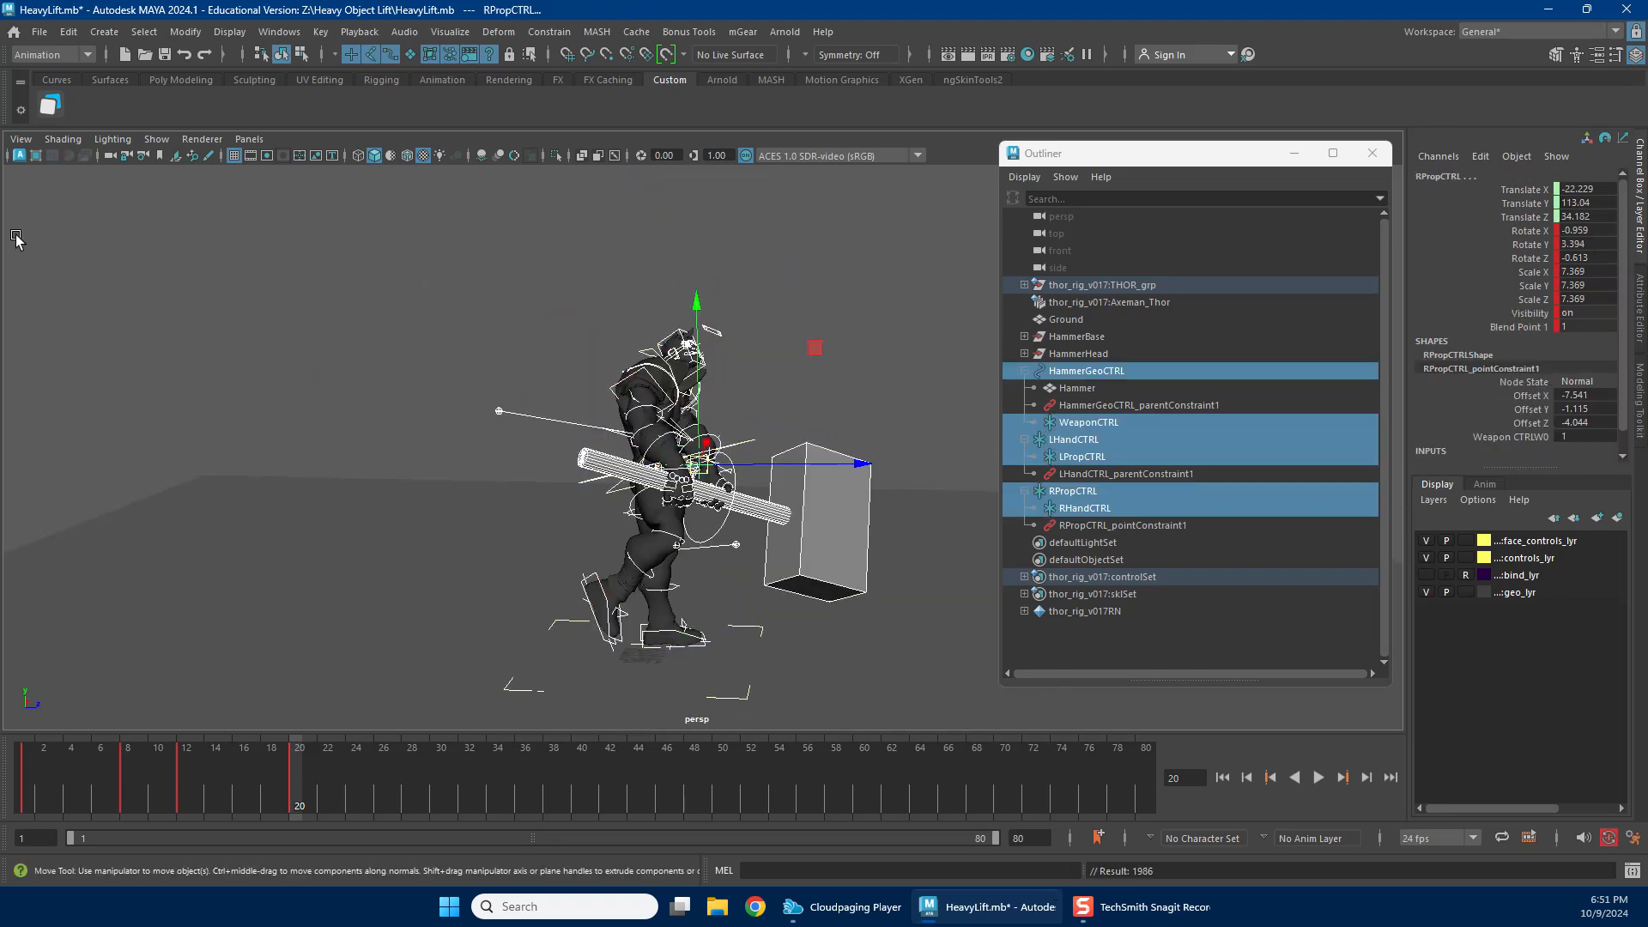
click(40, 32)
click(65, 89)
Play back the lift from frame 1 and scrub between frames 12 and 20 to review the motion.
key(alt+v)
drag(172, 784, 274, 789)
click(18, 762)
key(alt+v)
key(alt+v)
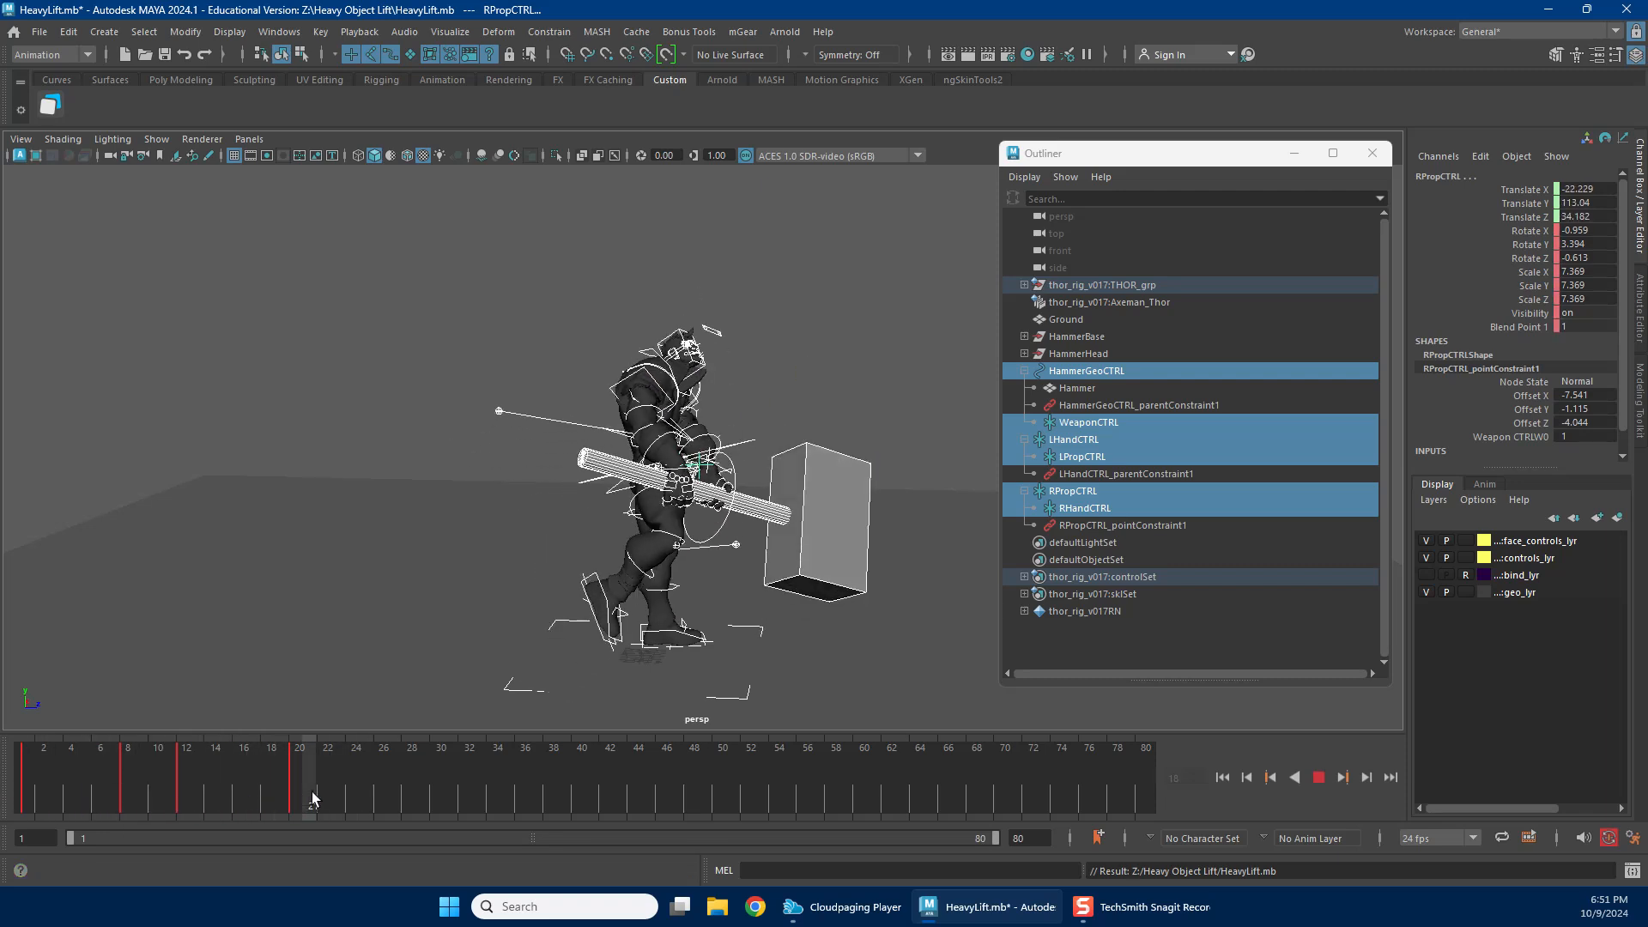
Key all the controls again on frame 20, replay the lift and scrub past it to frame 23.
mouse_move(299, 787)
mouse_down()
mouse_move(212, 782)
mouse_move(339, 792)
mouse_move(168, 771)
mouse_move(328, 774)
mouse_move(298, 781)
mouse_up()
scroll(577, 486, down, 3)
alt+drag(577, 485, 601, 496)
alt+middle_drag(601, 496, 468, 483)
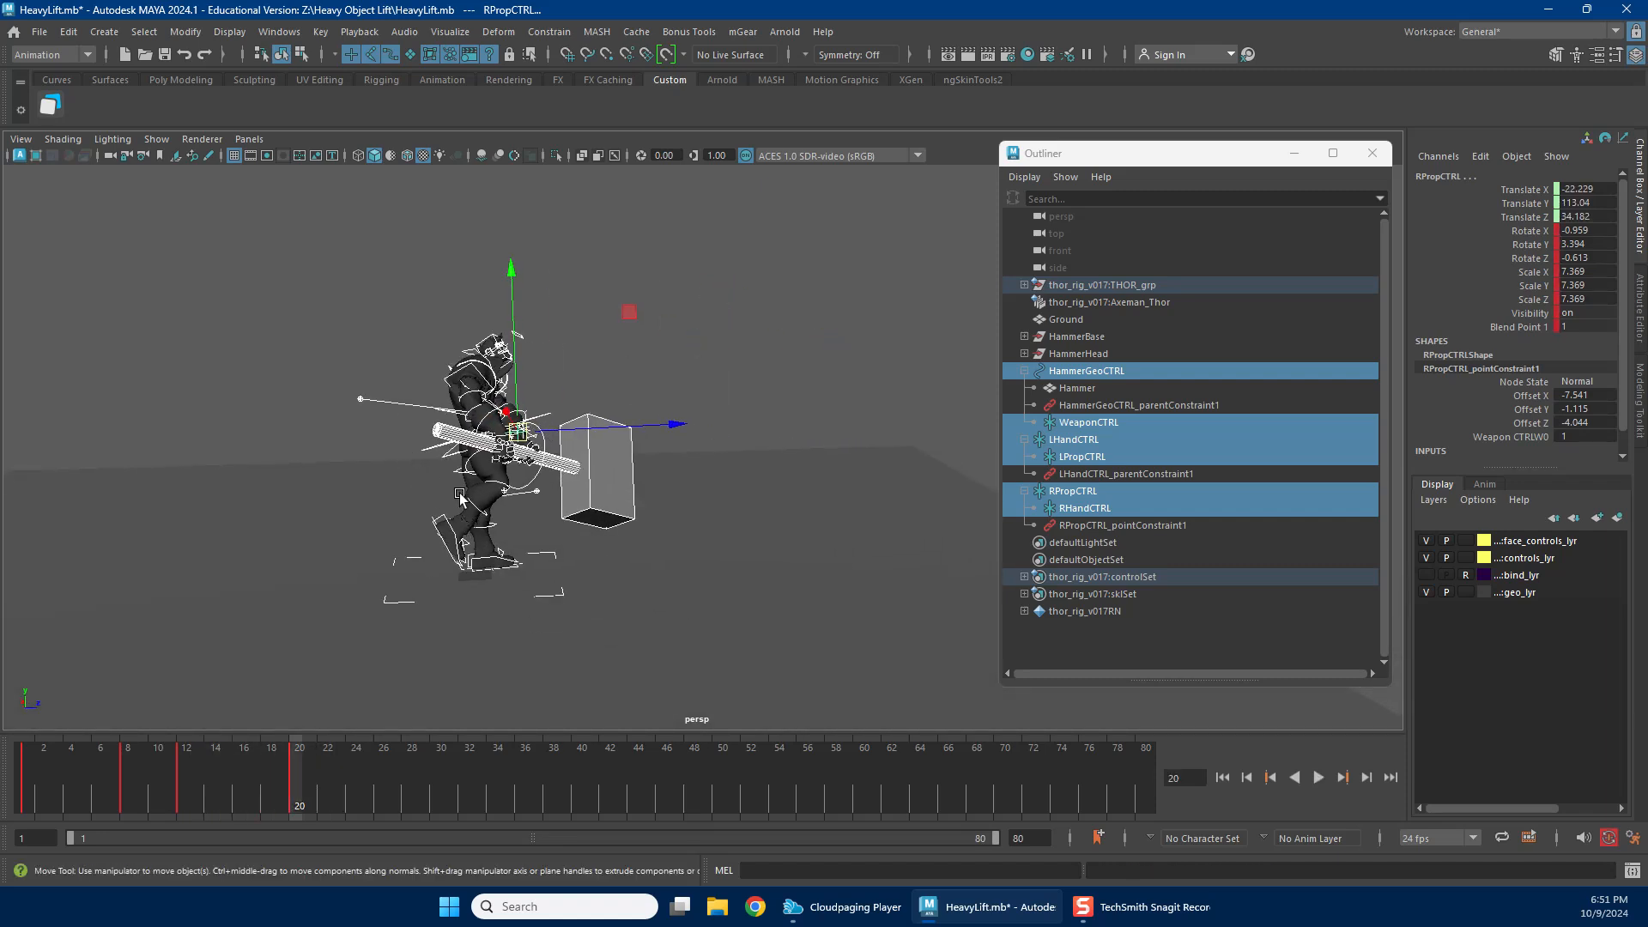
key(alt+v)
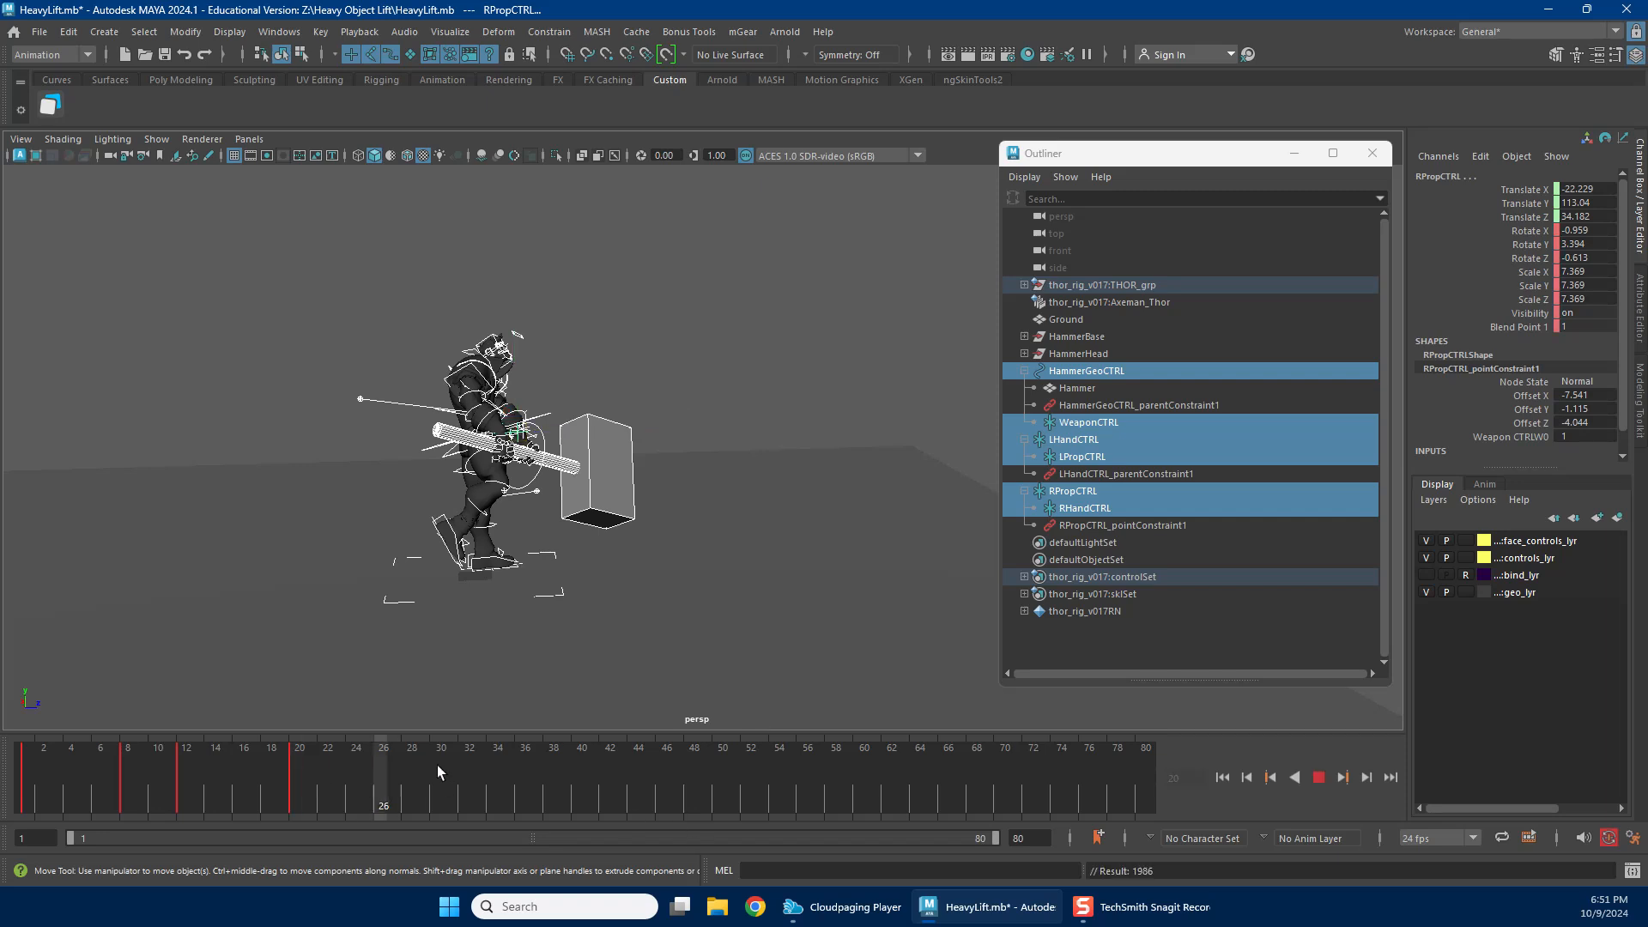
drag(168, 785, 414, 743)
drag(246, 760, 317, 767)
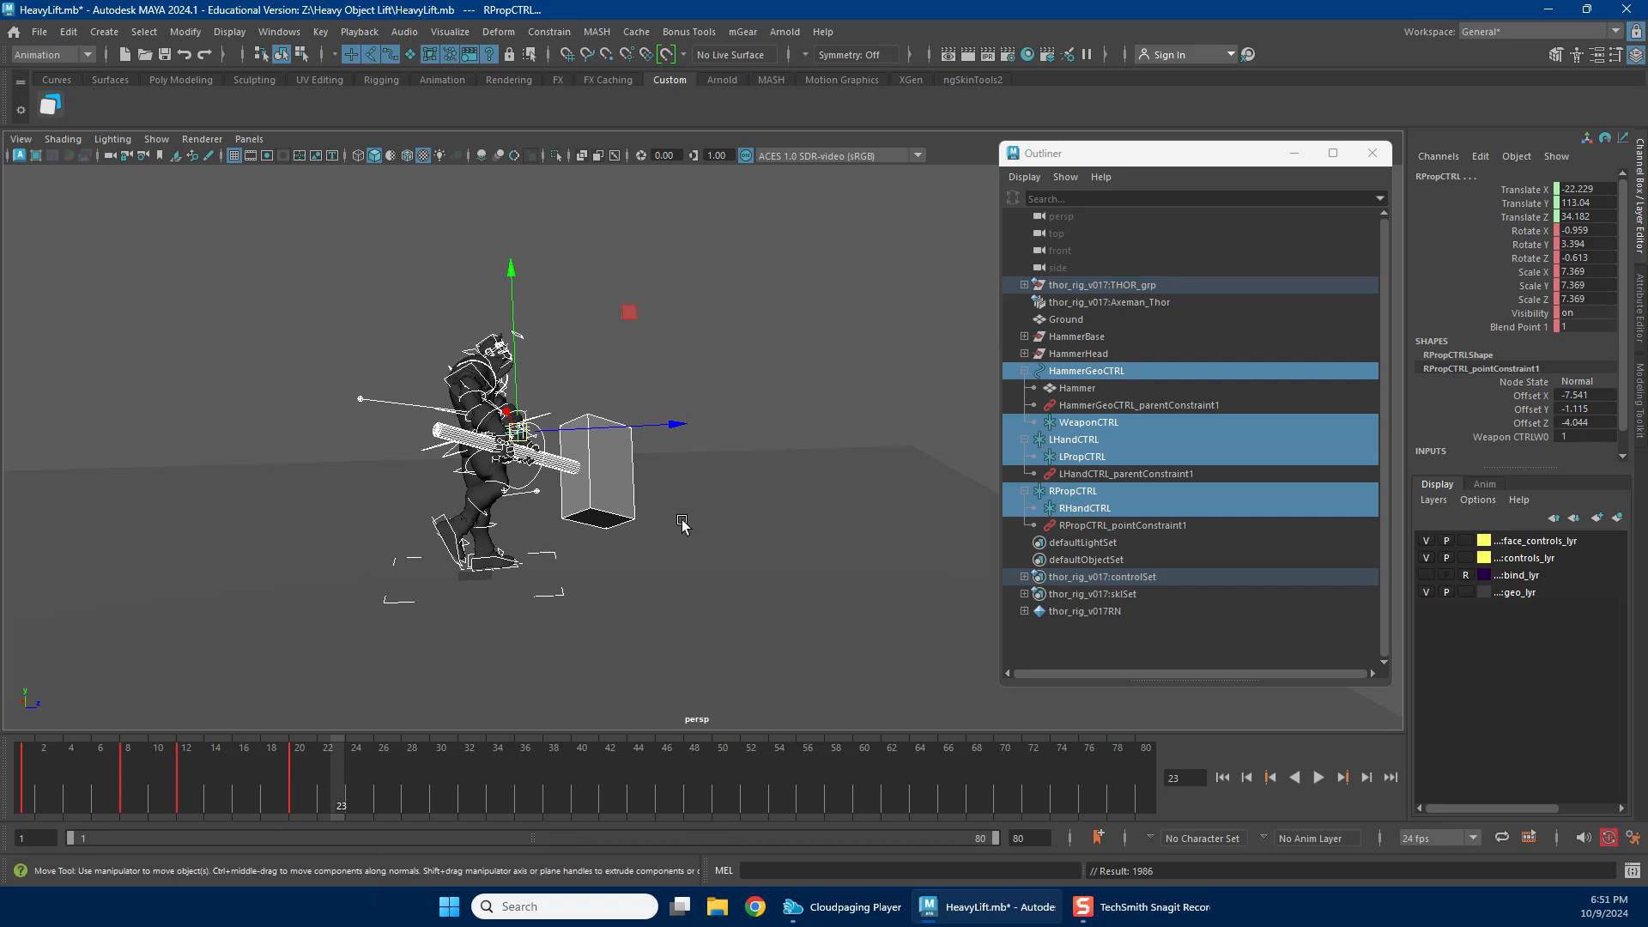
Key the held pose on frame 30, and move the centre-of-gravity control forward to about 16.9, -5.0, 44.0.
drag(250, 771, 387, 755)
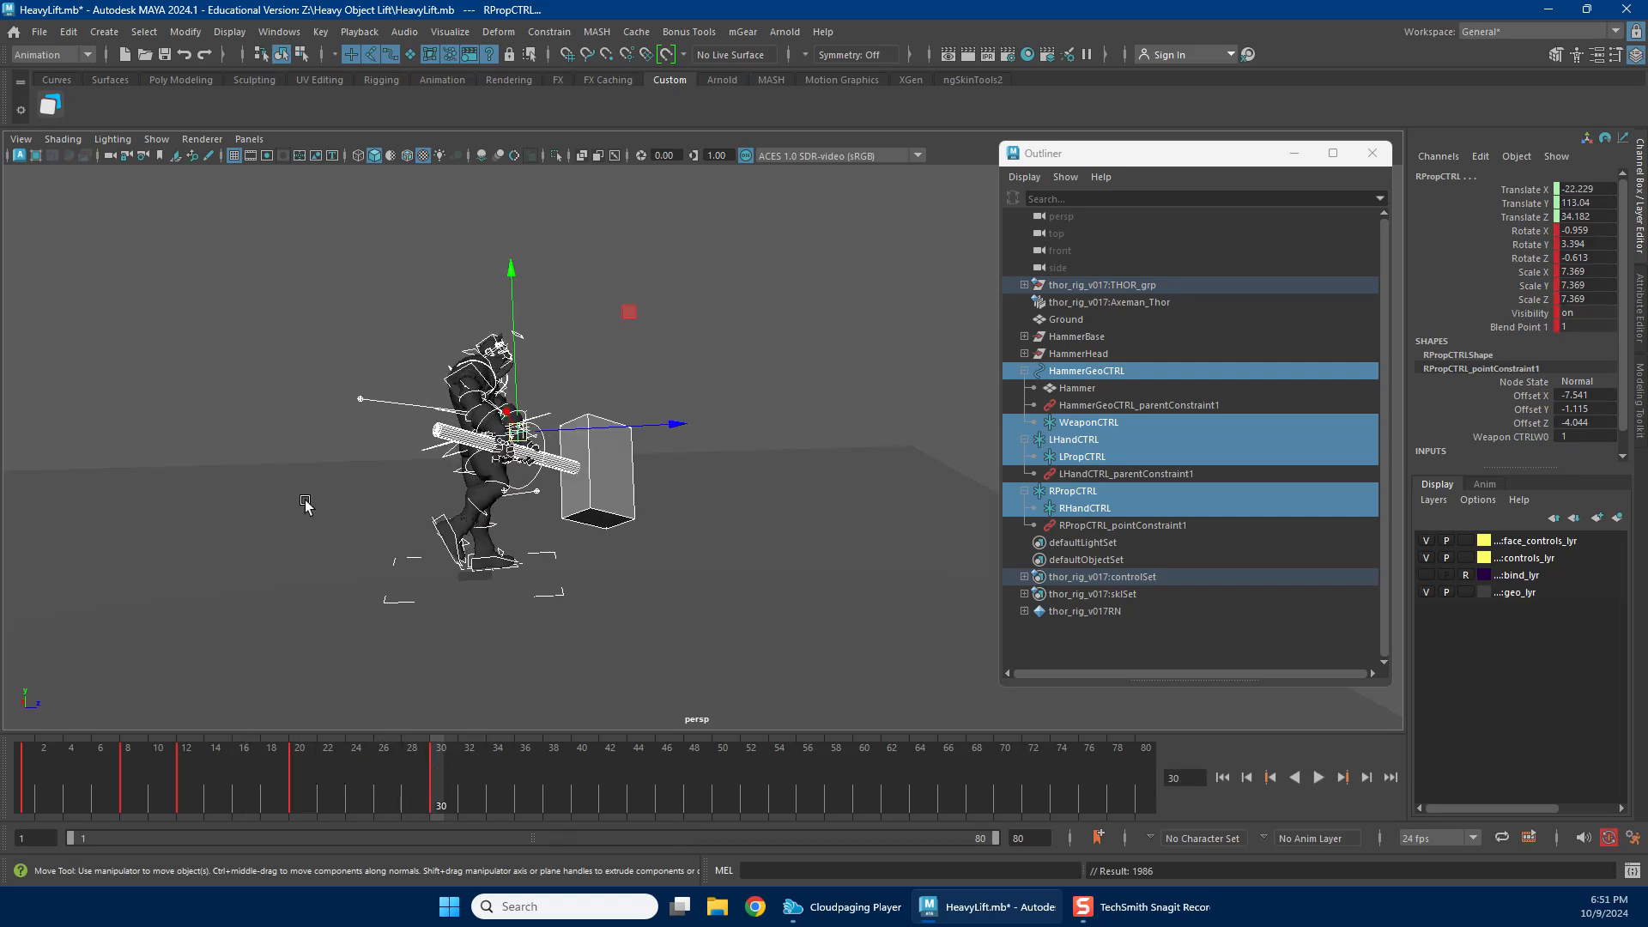
scroll(652, 503, up, 4)
alt+middle_drag(652, 501, 673, 496)
click(667, 468)
alt+drag(667, 468, 455, 504)
click(558, 390)
drag(452, 404, 552, 424)
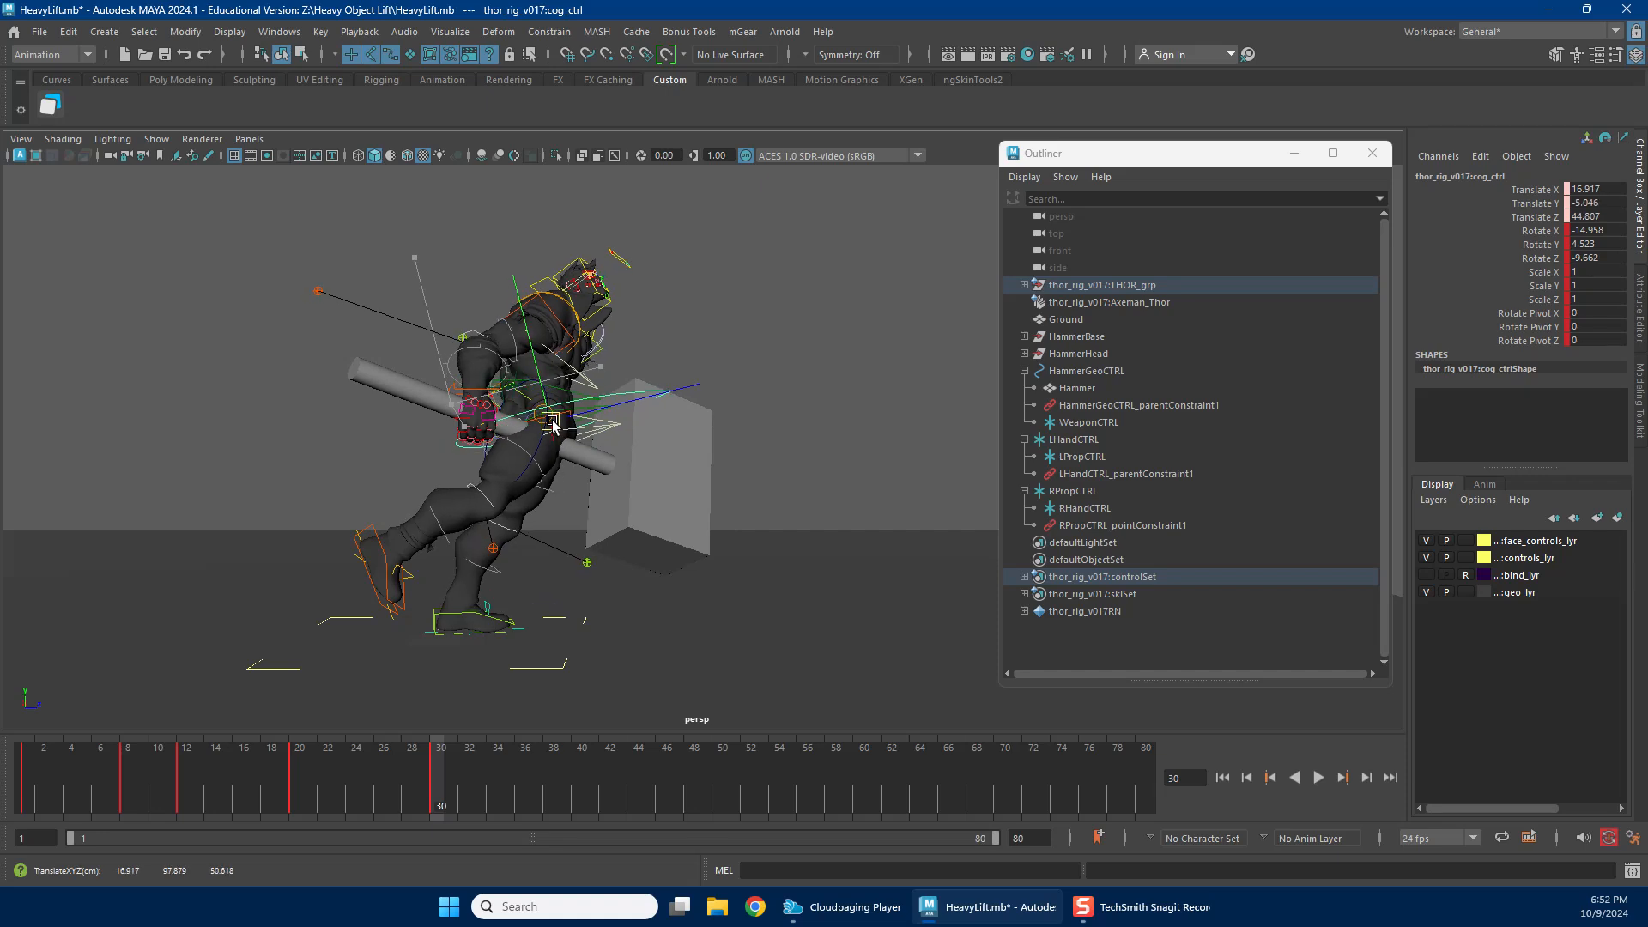
key(e)
key(w)
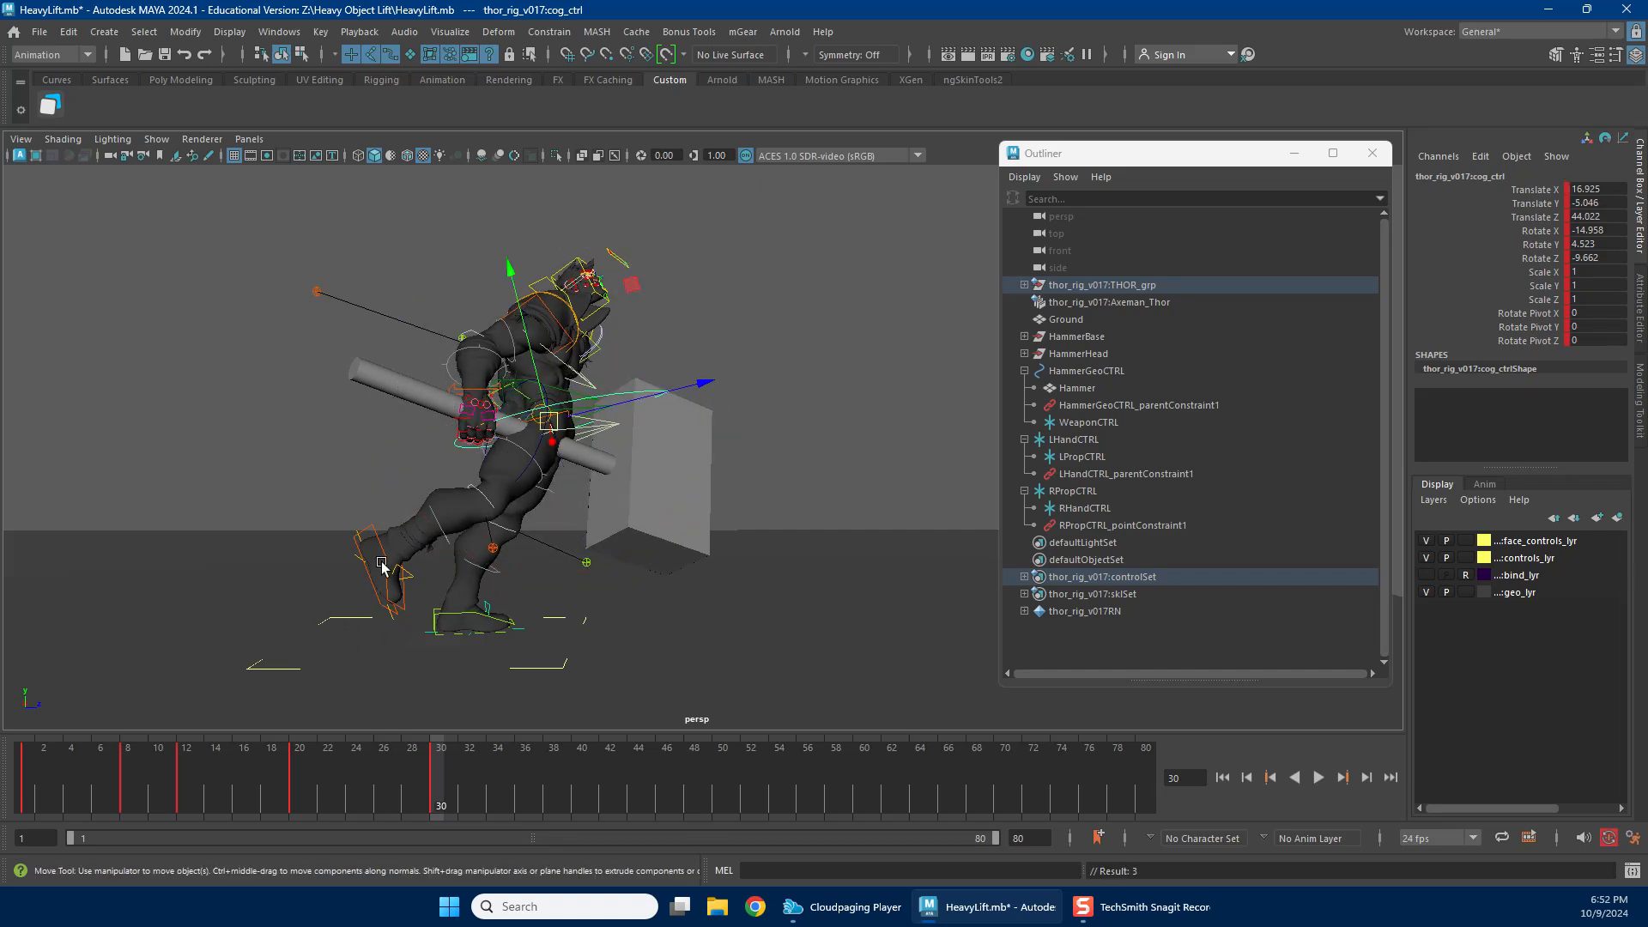
Raise the right foot control in front of the body to about 21, 61.4, 92.8 and rotate it to about -49.3, 18.6, -12.5.
click(387, 555)
drag(387, 555, 385, 558)
key(e)
drag(598, 491, 635, 531)
key(w)
alt+drag(667, 476, 477, 493)
drag(576, 456, 820, 409)
key(e)
drag(726, 451, 702, 428)
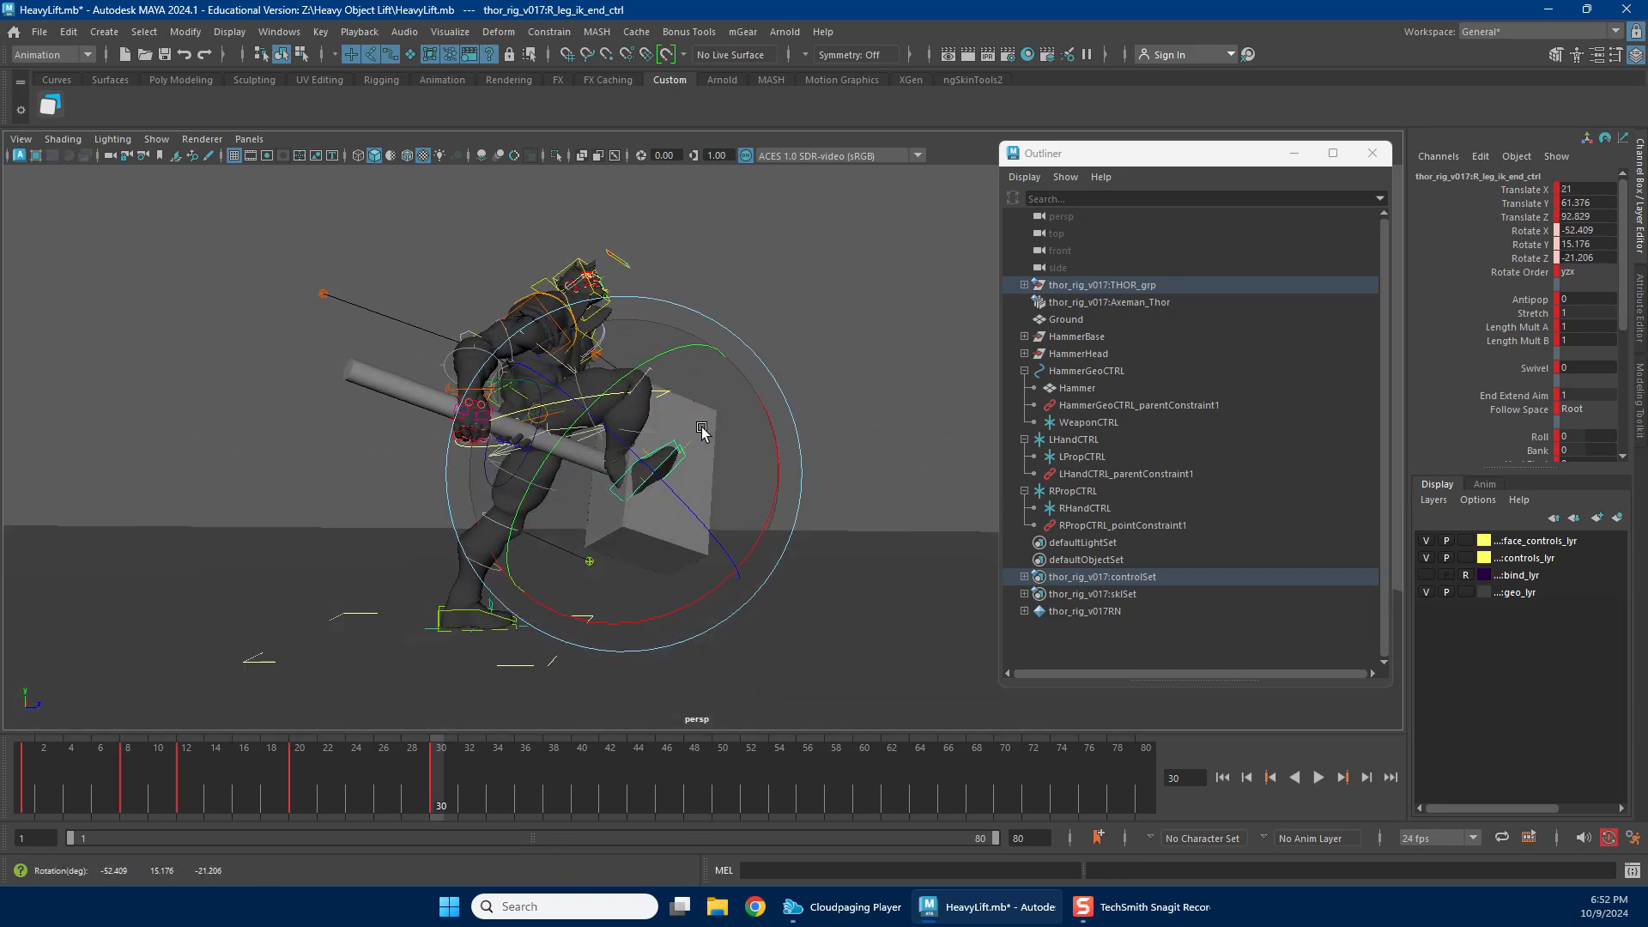
Pull the raised right foot control in to about 10.9, 64.5, 81.5 and rotate it so the toes point downward.
key(w)
alt+drag(658, 592, 717, 585)
alt+middle_drag(489, 684, 511, 599)
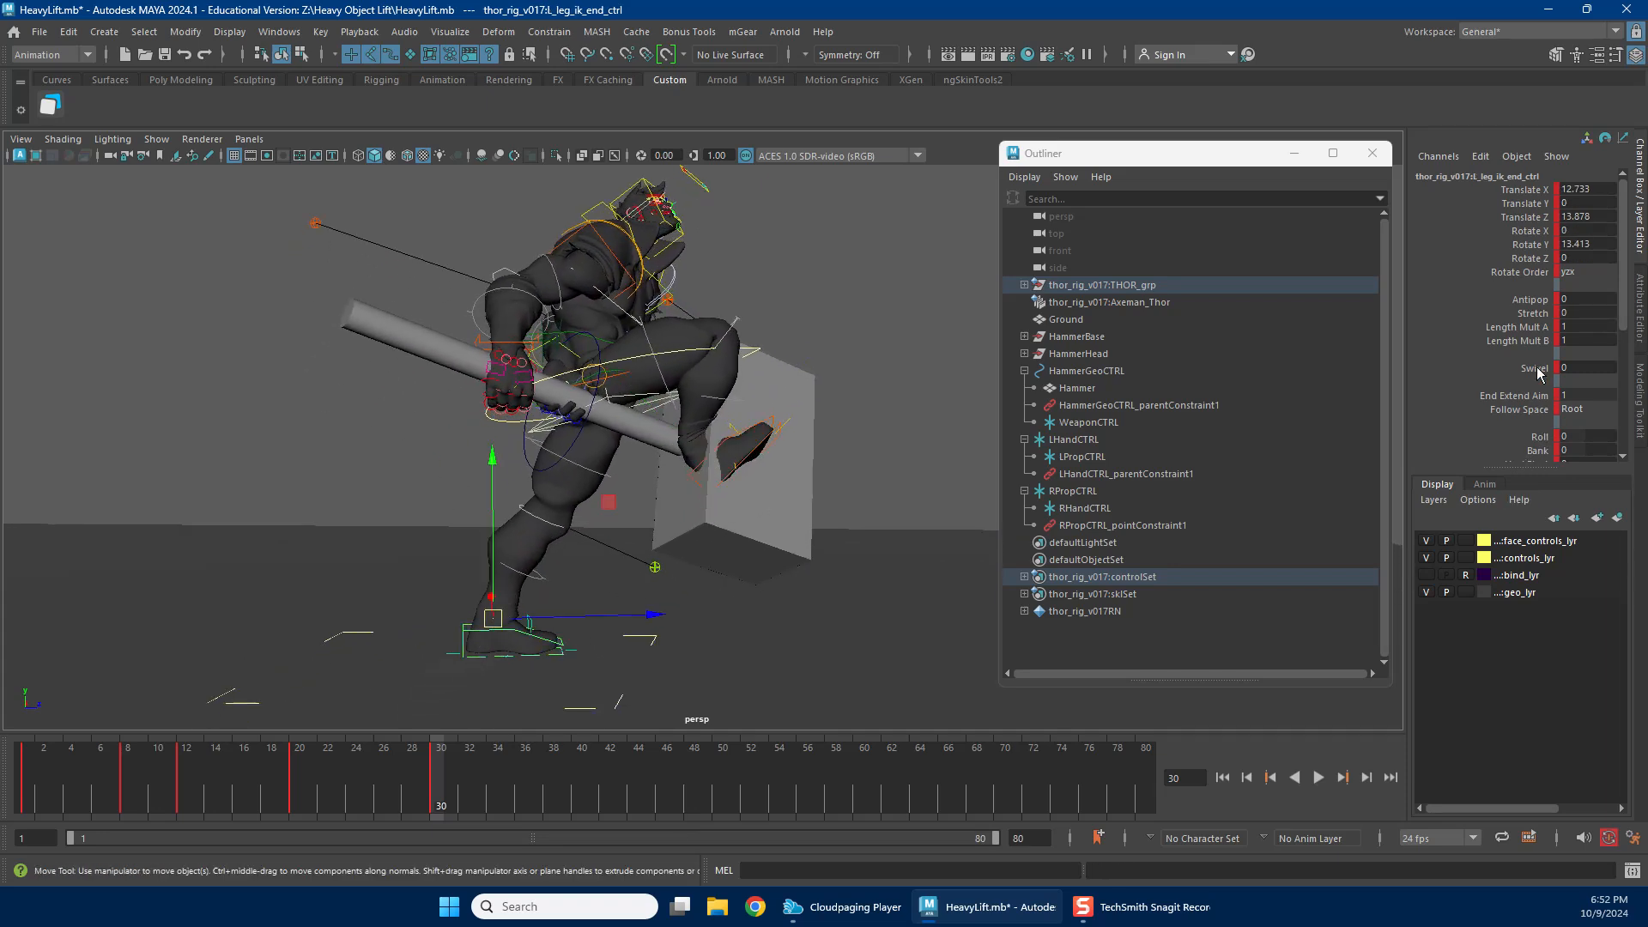
alt+drag(707, 439, 734, 477)
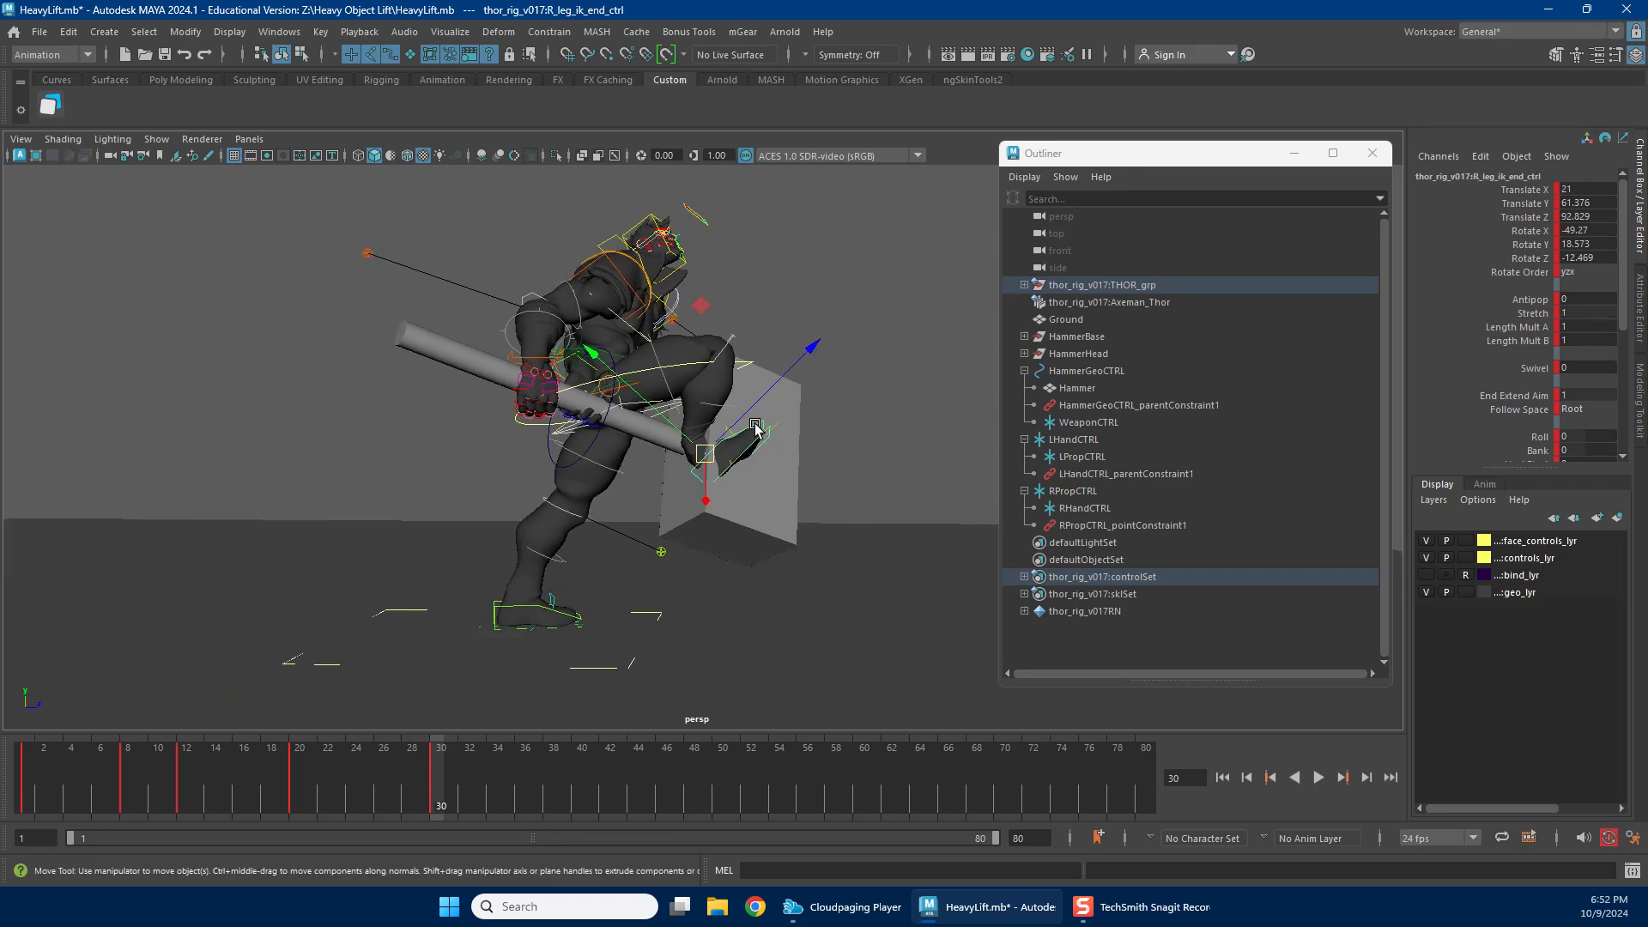
key(e)
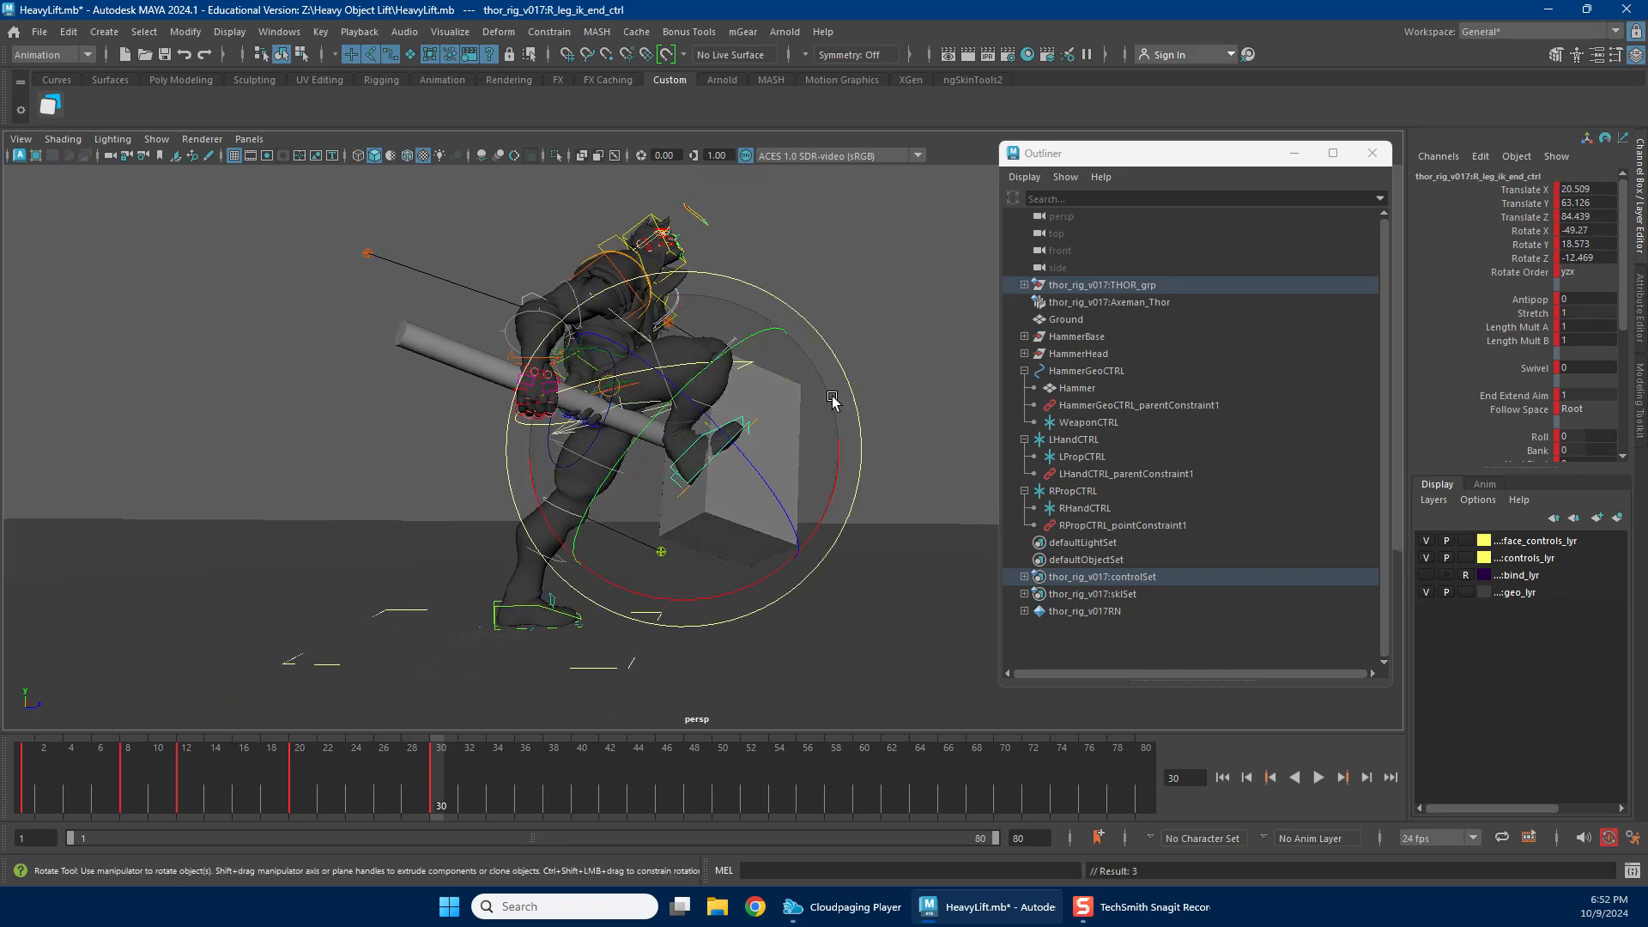
drag(841, 470, 681, 586)
key(w)
alt+drag(753, 493, 605, 508)
alt+drag(654, 451, 795, 421)
key(e)
drag(698, 373, 700, 371)
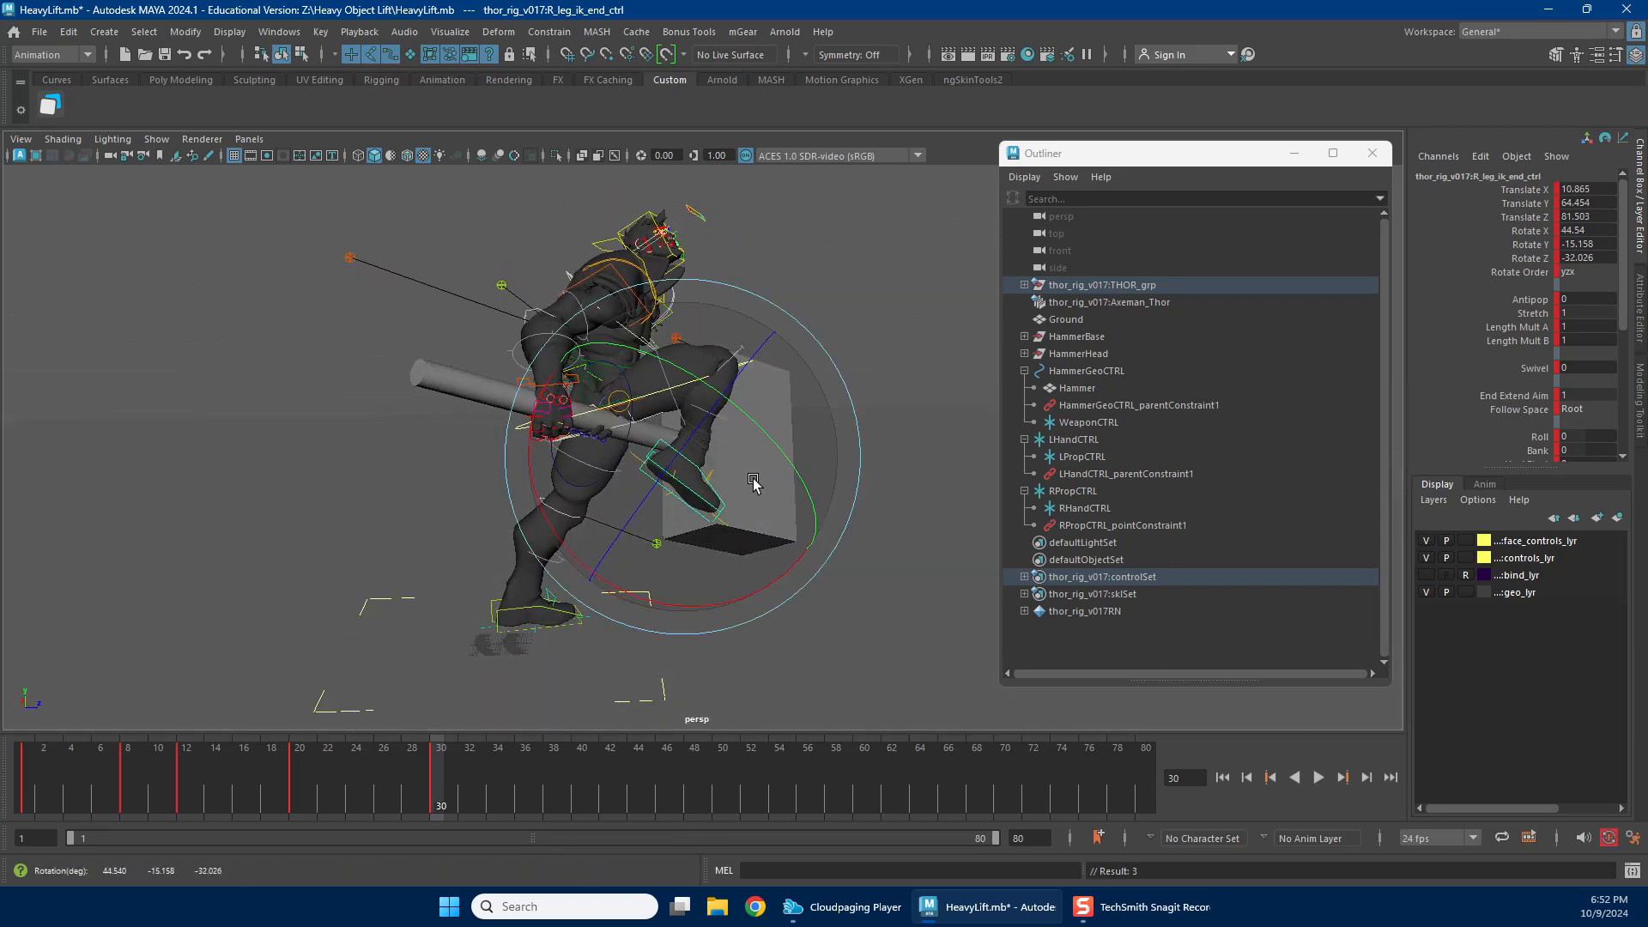
drag(684, 598, 687, 592)
Reposition the right knee's pole vector control to redirect the raised knee.
key(w)
click(678, 336)
alt+drag(680, 336, 752, 316)
drag(957, 279, 960, 277)
alt+drag(960, 277, 679, 350)
alt+drag(673, 429, 736, 517)
Select the left hand's IK control, using wireframe display to reach it.
click(650, 470)
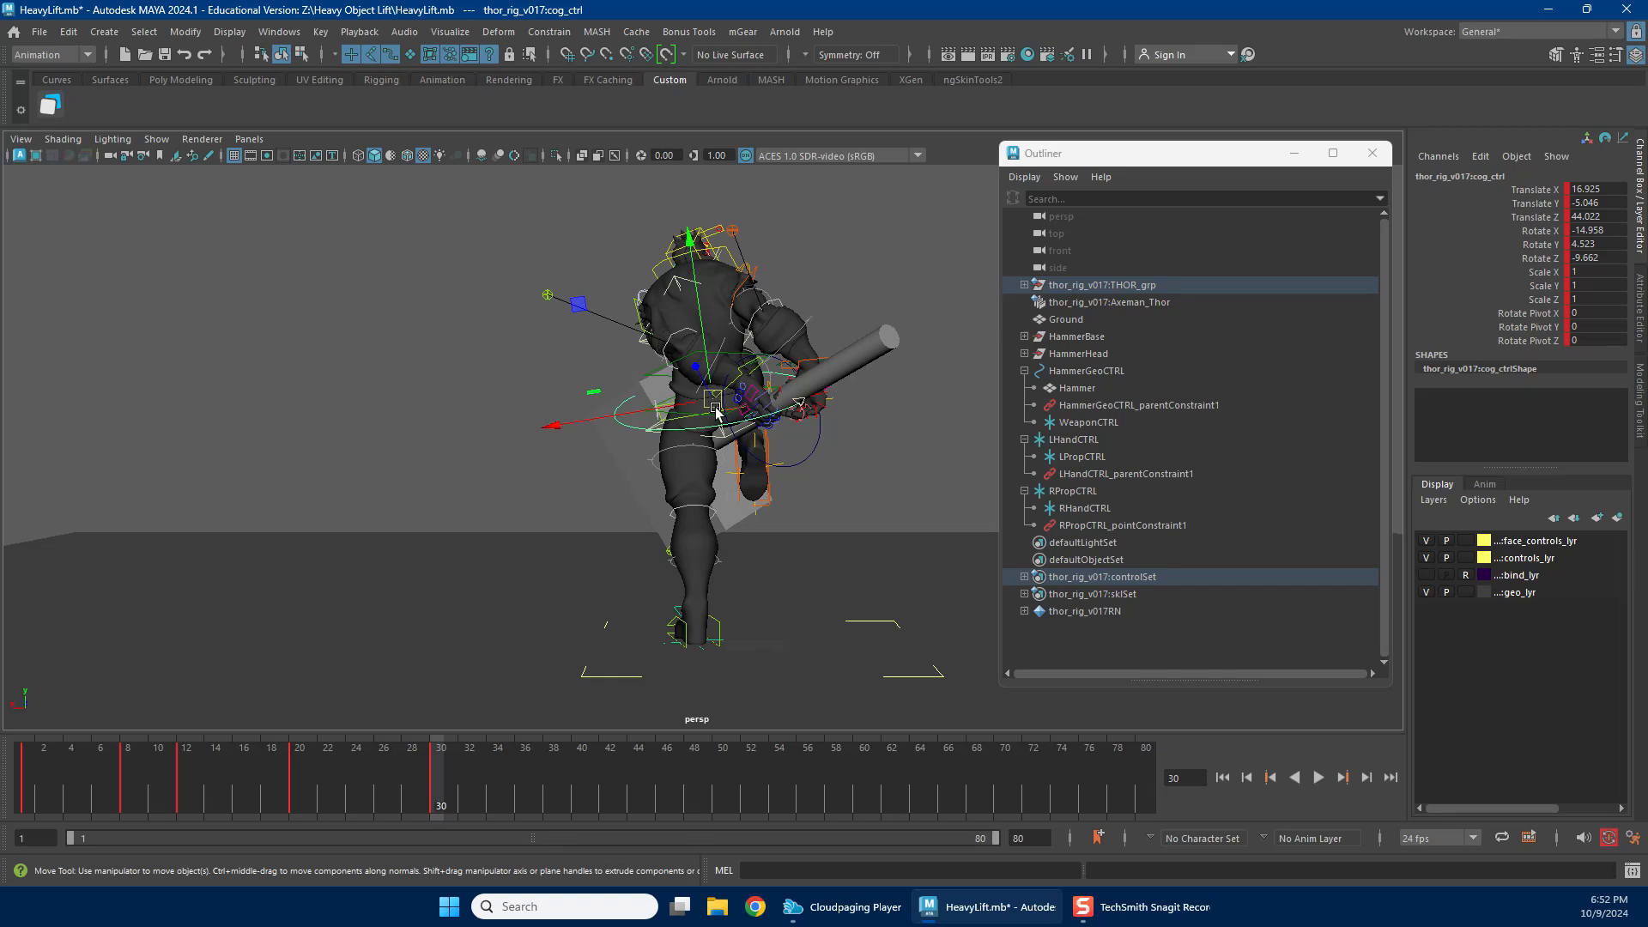
alt+drag(720, 414, 735, 487)
click(918, 515)
alt+right_drag(735, 486, 722, 495)
alt+drag(721, 496, 460, 498)
key(4)
click(397, 485)
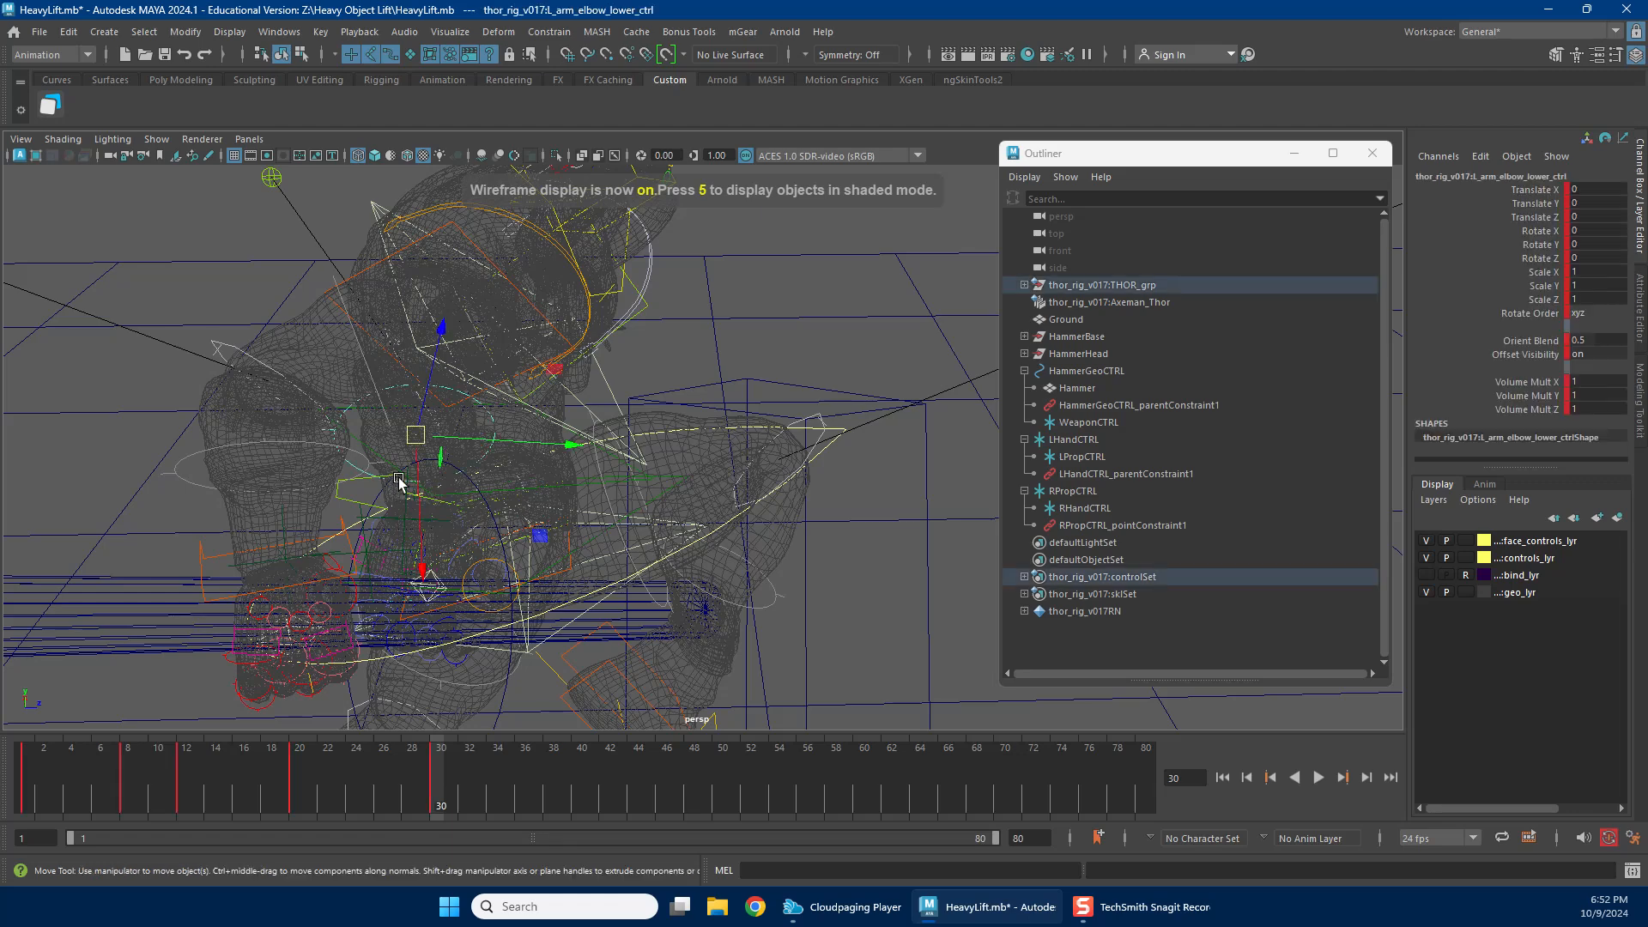
click(352, 504)
Move and rotate the left hand's IK control in shaded display to swing the hammer upward.
drag(424, 504, 578, 478)
key(ctrl+z)
key(6)
alt+right_drag(578, 478, 545, 490)
mouse_move(550, 478)
mouse_down()
mouse_move(745, 448)
mouse_move(549, 472)
mouse_up()
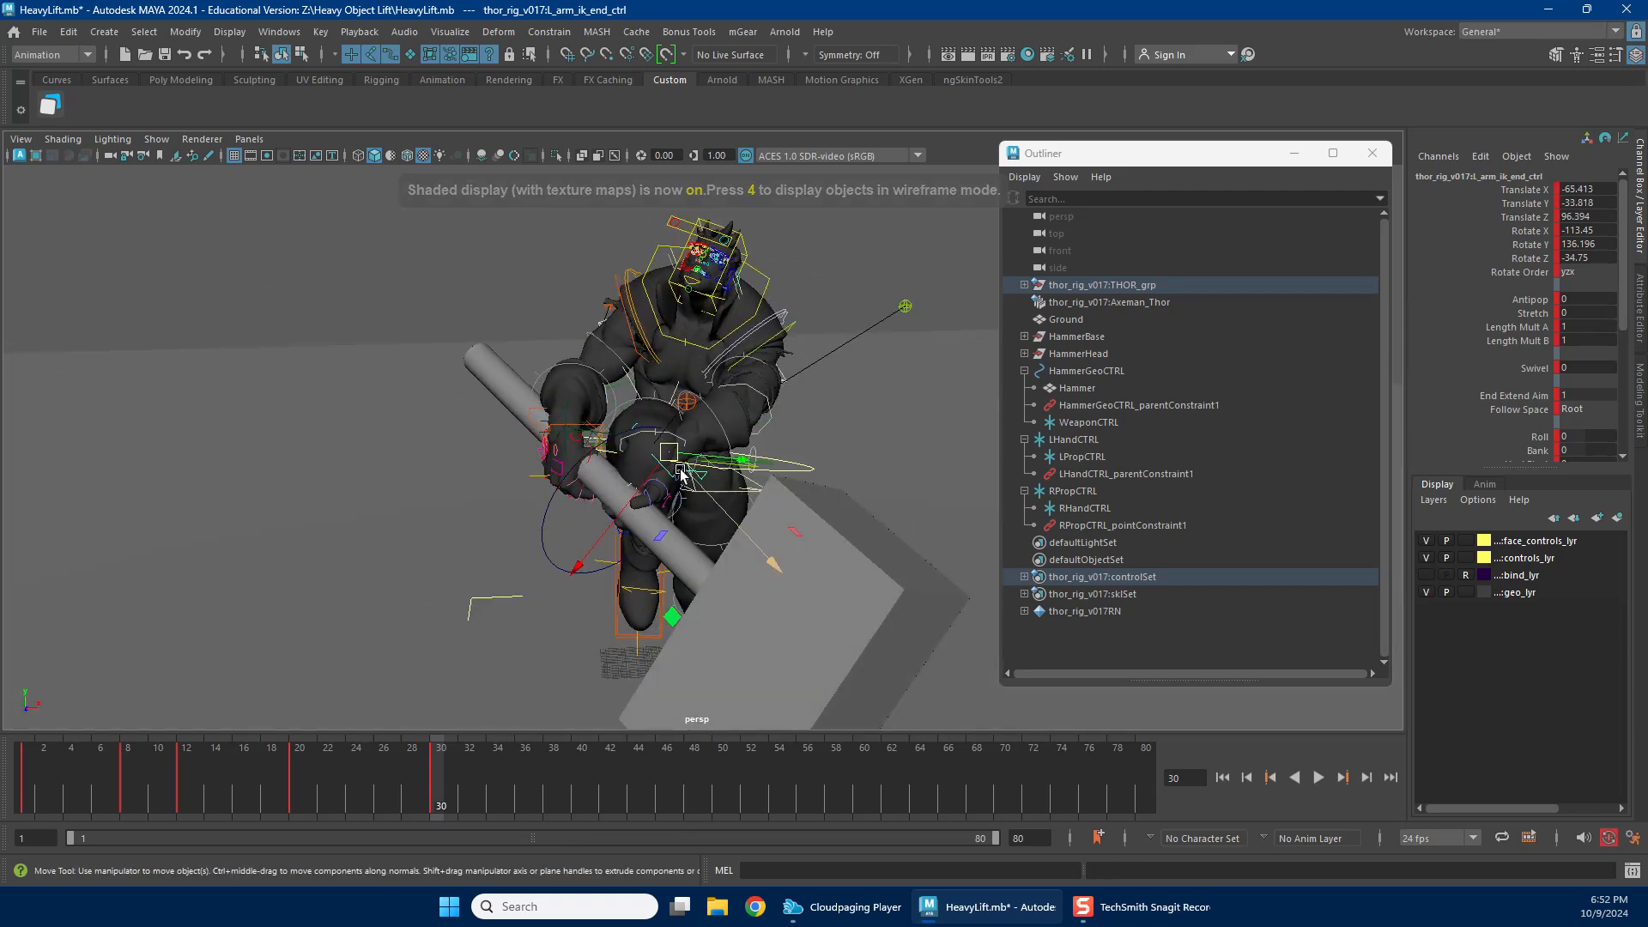
alt+drag(650, 374, 835, 453)
drag(727, 443, 734, 385)
key(e)
drag(638, 463, 729, 515)
key(w)
key(e)
key(w)
Adjust the torso bend, rotating the spine_fk_sub_03 control to about 10.7, -10.4, -4.1.
click(627, 423)
click(764, 513)
key(e)
drag(775, 442, 701, 448)
key(w)
alt+drag(343, 392, 607, 460)
key(e)
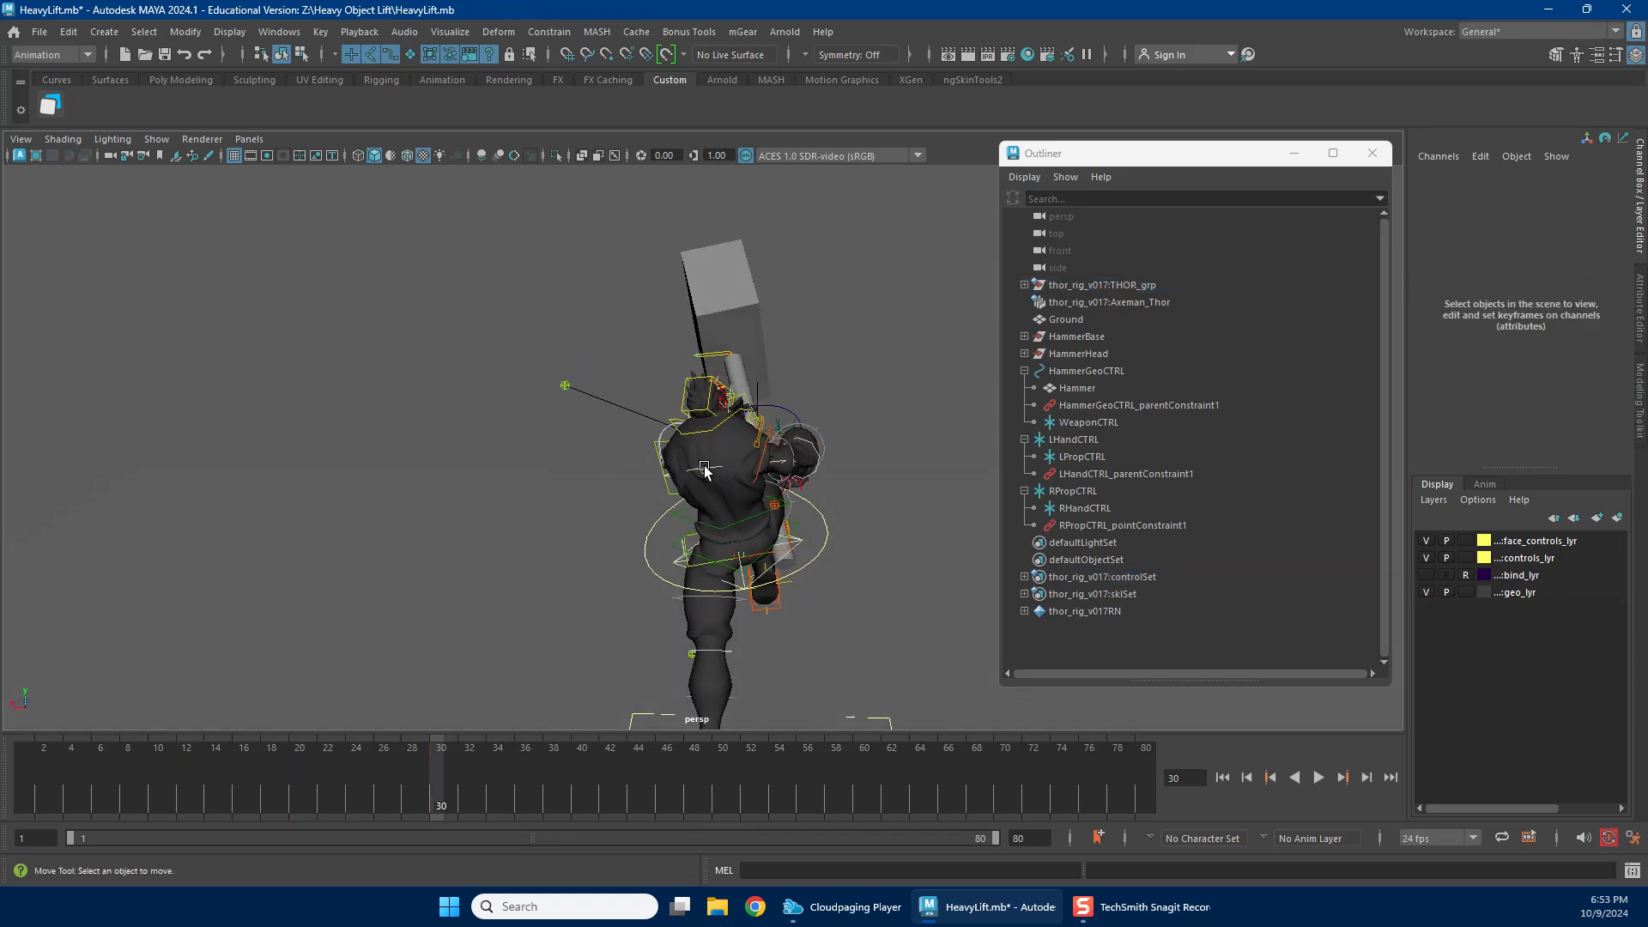
click(702, 470)
drag(656, 512, 607, 519)
key(w)
alt+right_drag(756, 548, 896, 603)
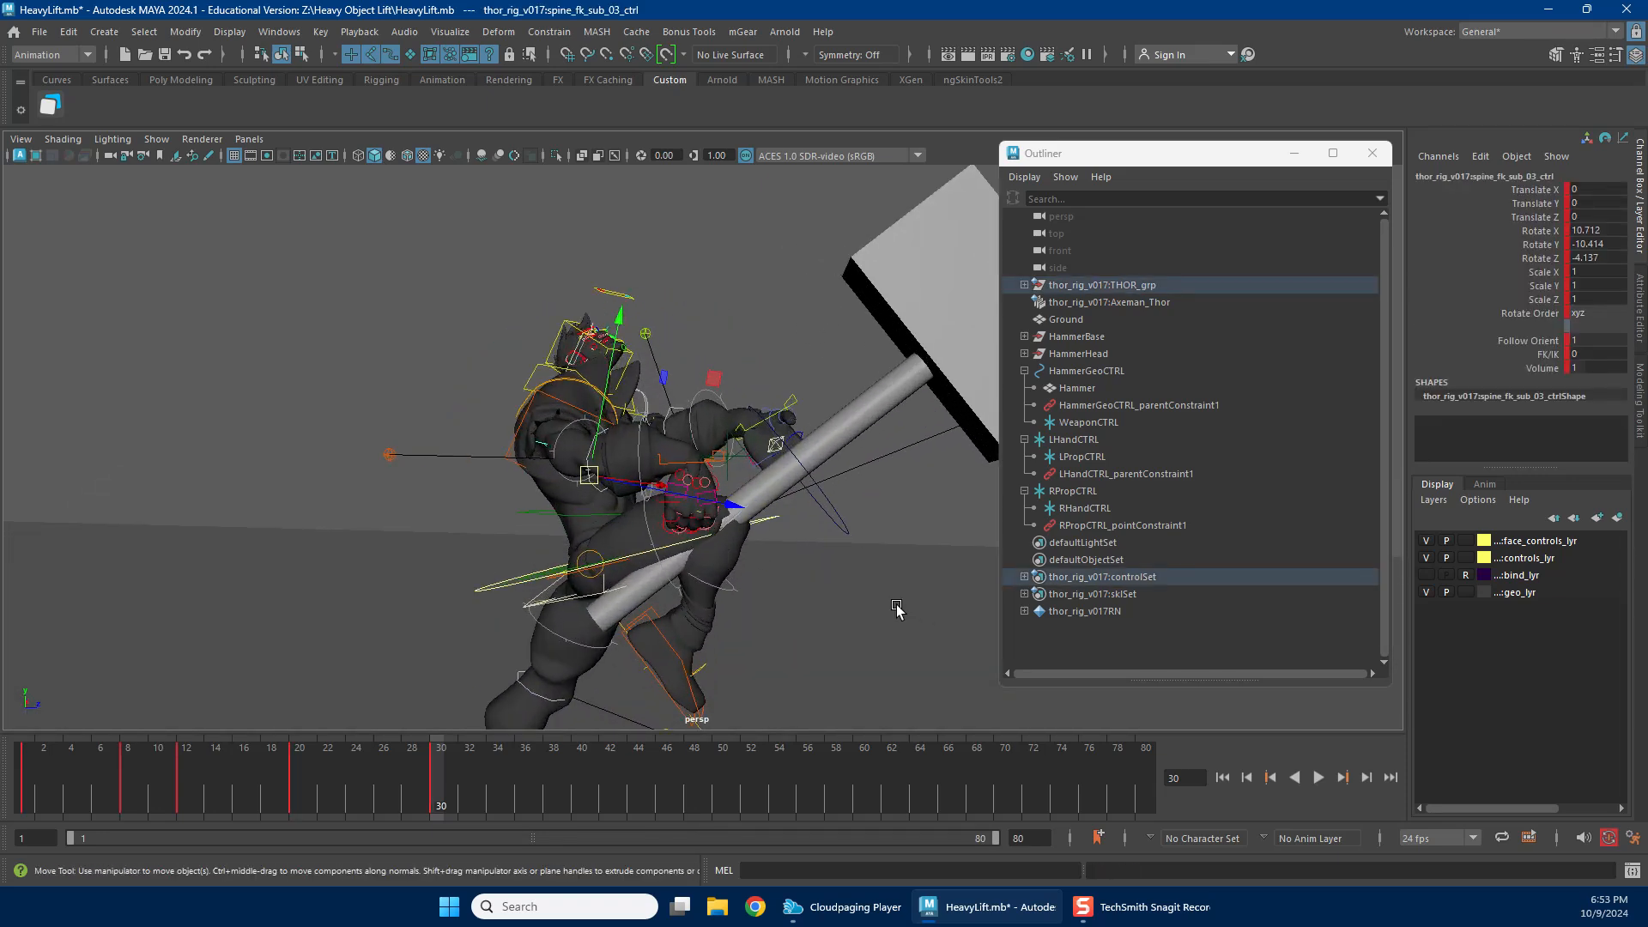
Raise the left hand's IK control overhead to about -44.9, 35.5, 45.5, rotated about -144.1, -32.3, -67.4, and save the scene.
click(841, 602)
alt+drag(786, 360, 781, 395)
click(792, 413)
key(e)
drag(792, 413, 661, 319)
key(w)
click(661, 319)
key(e)
drag(646, 378, 578, 432)
key(w)
scroll(738, 403, up, 5)
click(663, 445)
alt+drag(577, 432, 668, 396)
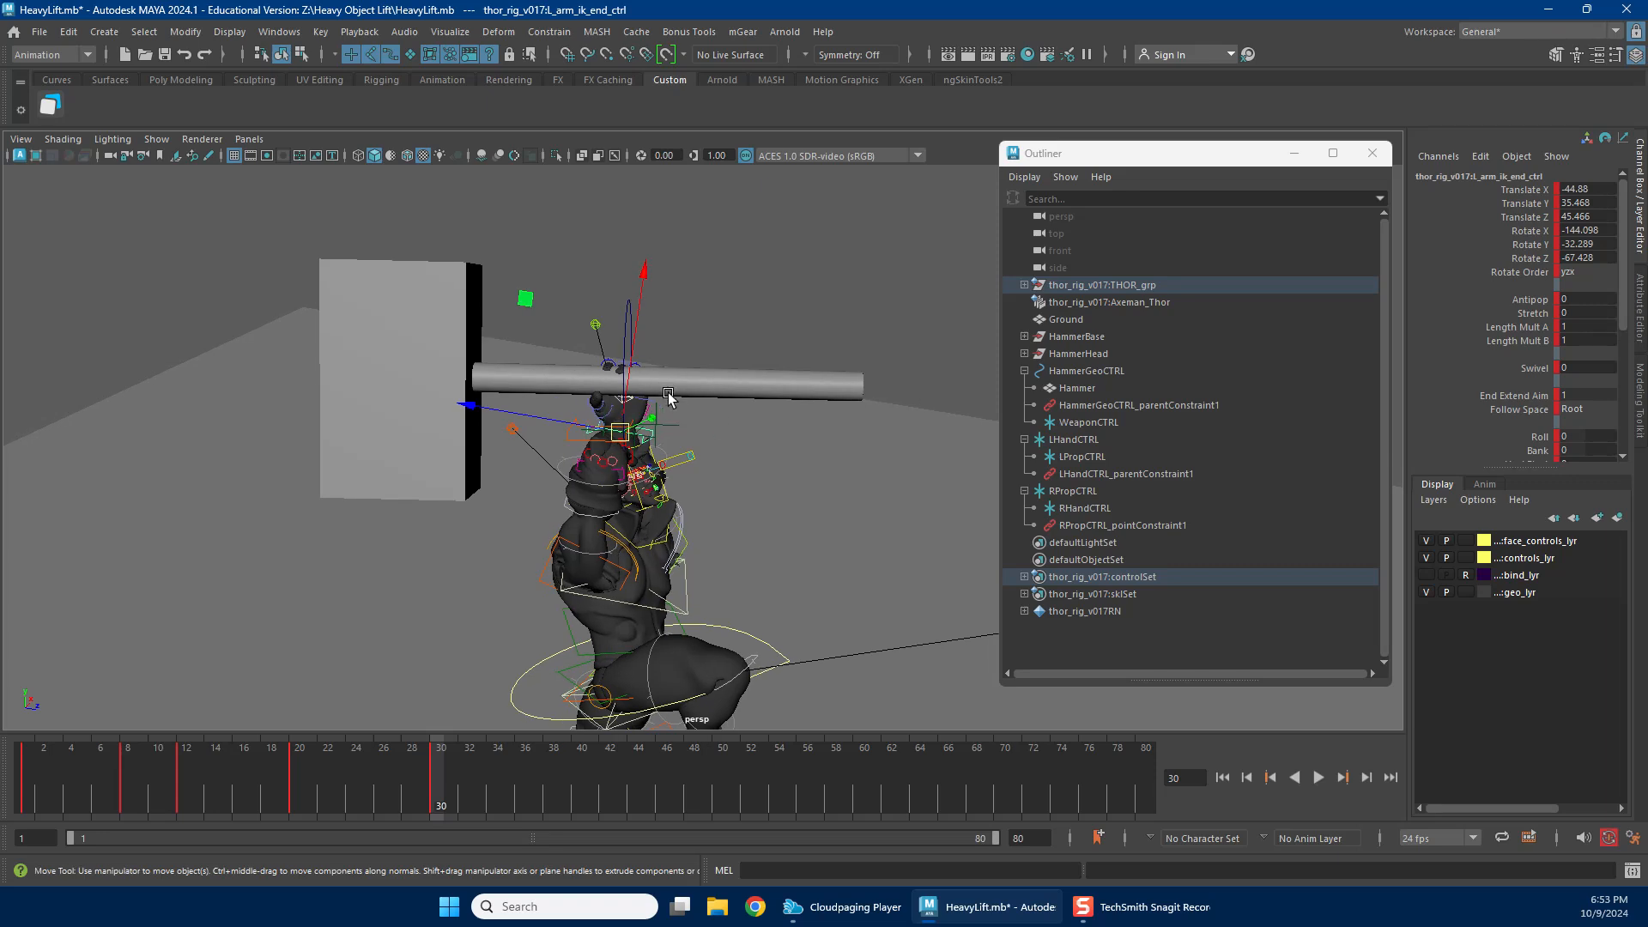
click(39, 32)
click(68, 103)
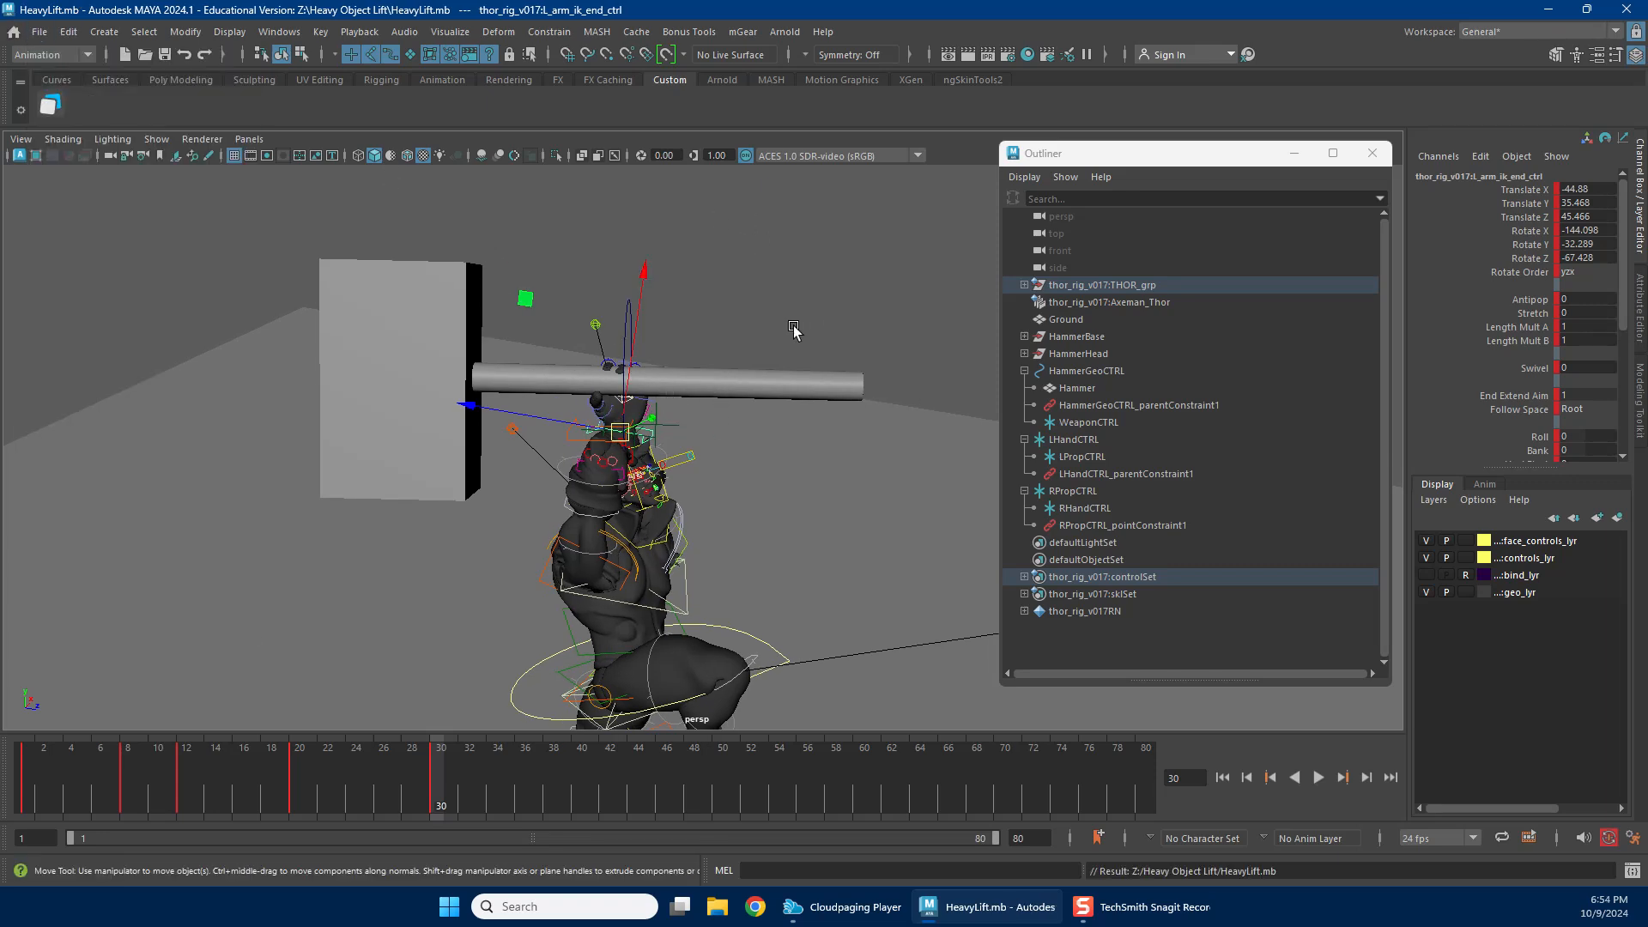
Rotate the left hand's IK control to about -269.2, 88.8, -79.0, and scrub from frame 20 to 30 to check the lift.
alt+drag(631, 345, 792, 250)
key(e)
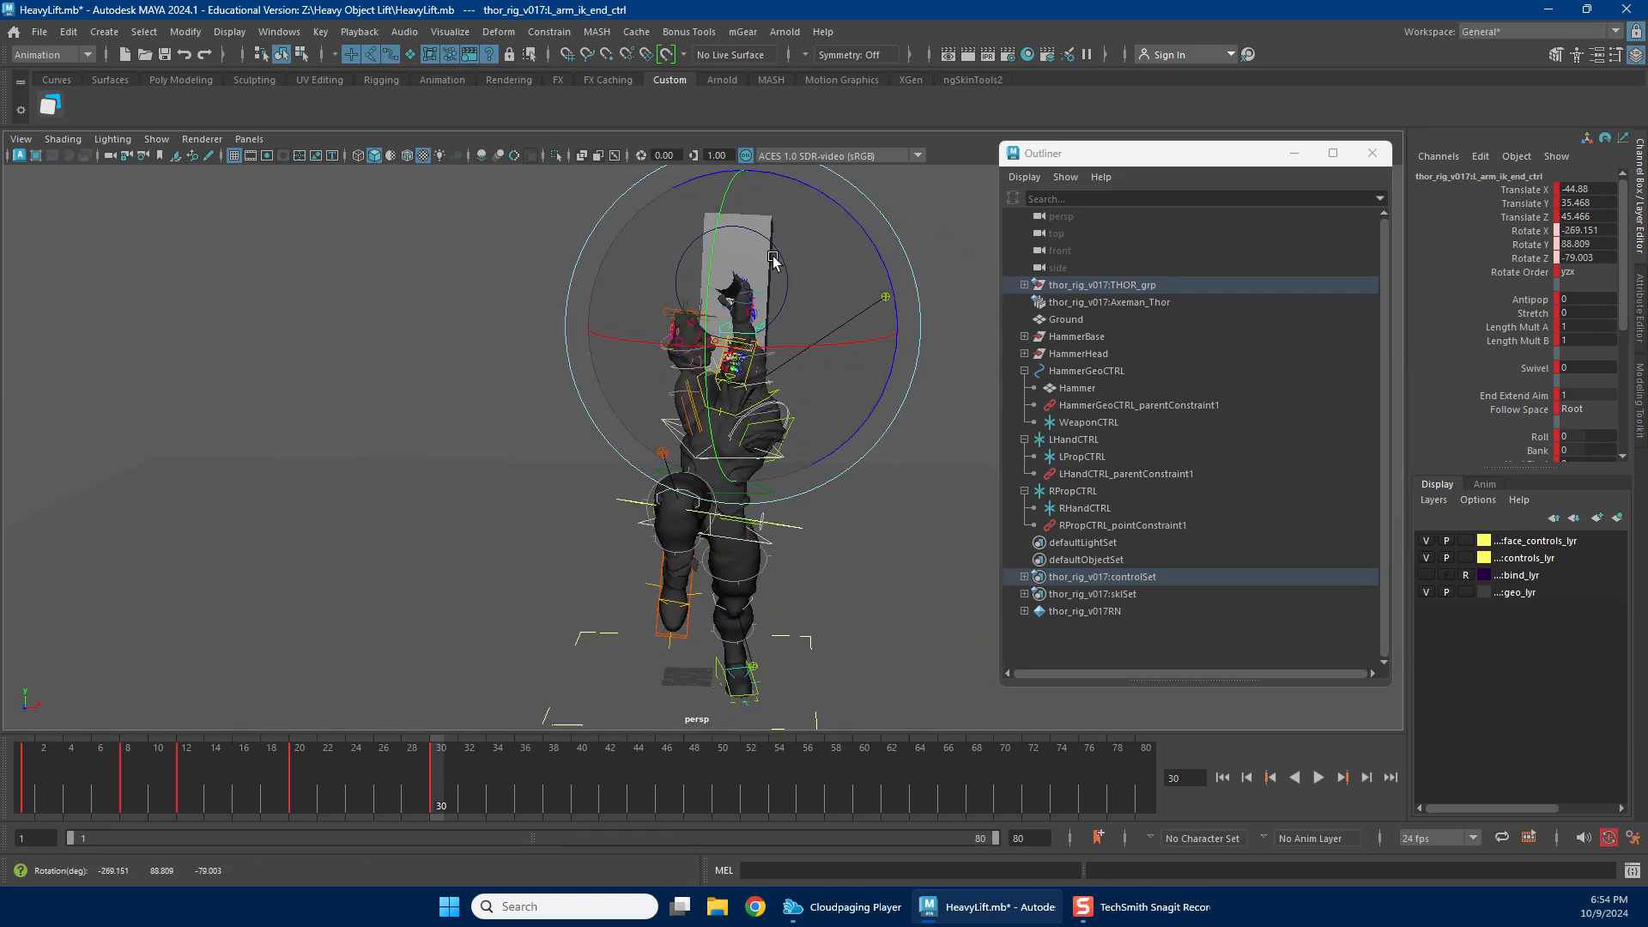
drag(297, 761, 441, 752)
Refine the left hand's IK control to about -43.8, 34.2, 46.9, rotated about -275.7, 92.4, -80.1, and save the scene.
alt+drag(614, 554, 807, 548)
scroll(704, 364, up, 4)
key(w)
drag(605, 282, 625, 285)
alt+drag(730, 343, 544, 357)
scroll(841, 352, up, 4)
alt+drag(841, 355, 736, 415)
alt+middle_drag(736, 415, 611, 459)
mouse_move(587, 350)
mouse_down()
mouse_move(587, 370)
mouse_move(599, 356)
mouse_up()
alt+drag(845, 447, 798, 418)
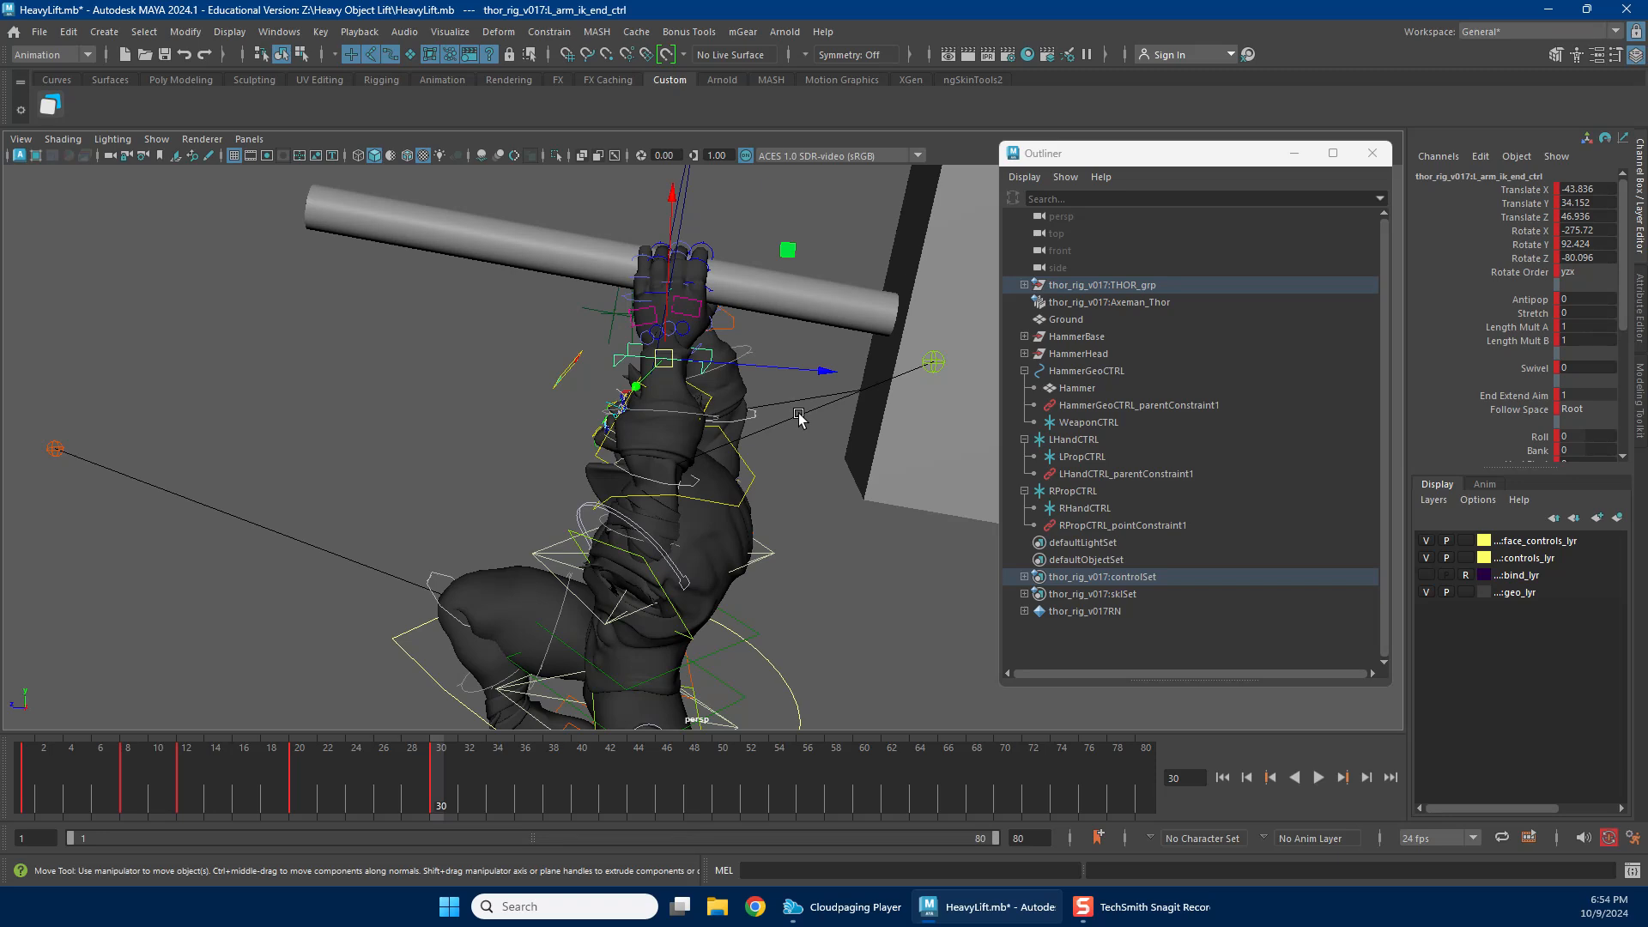
click(39, 31)
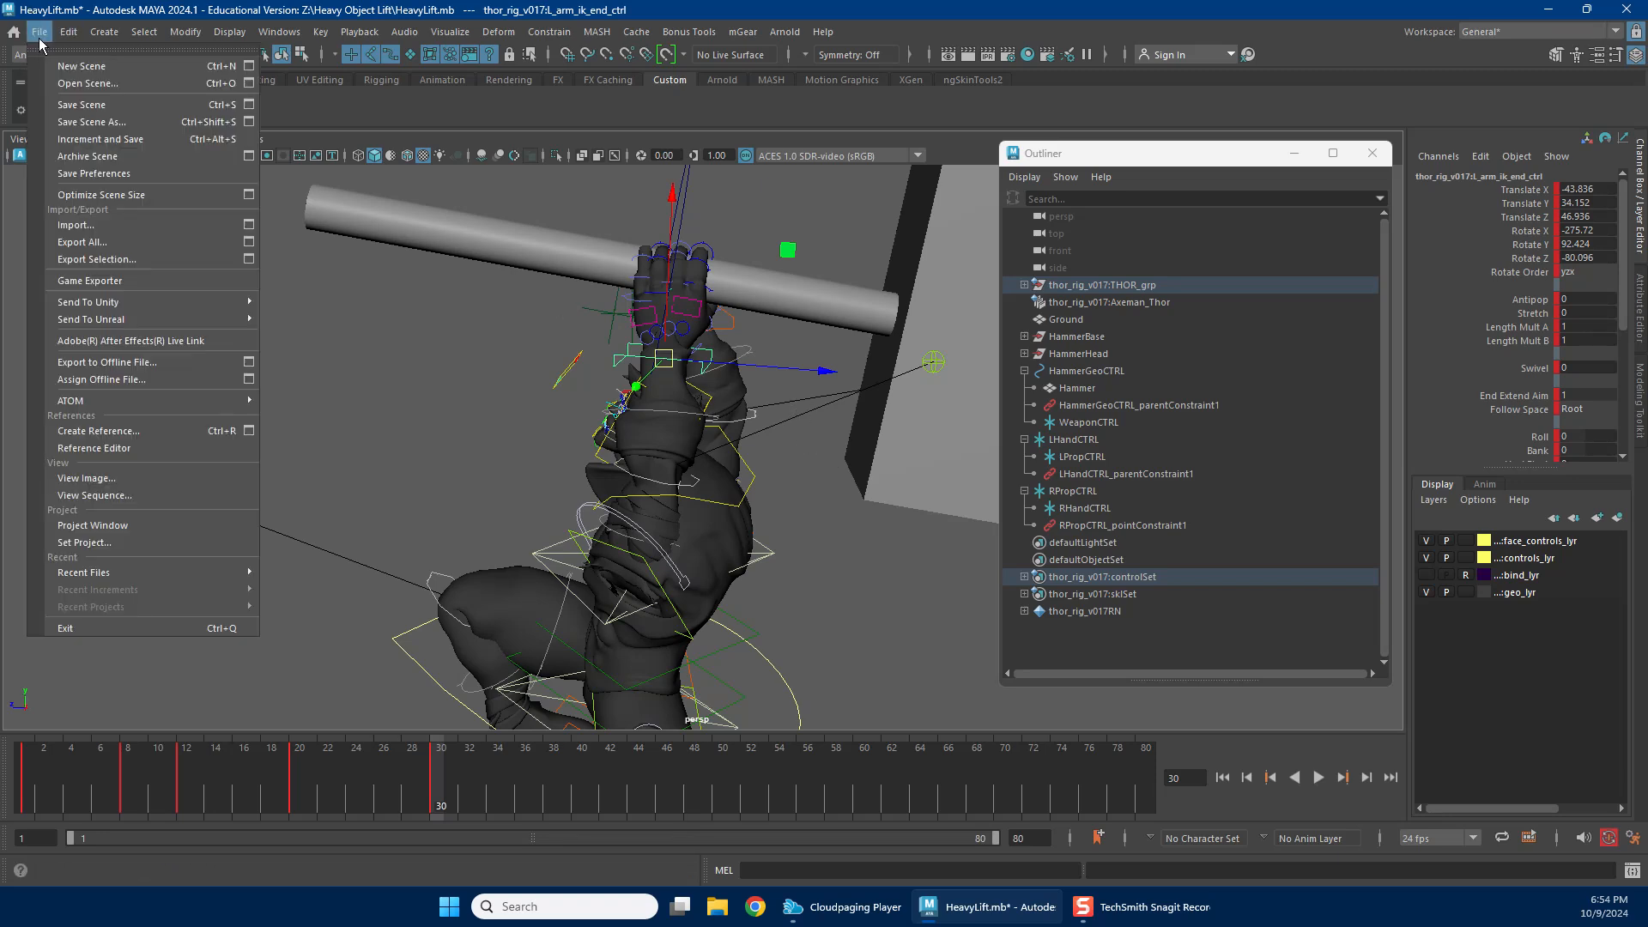
click(74, 103)
Move the left elbow's pole vector control to about 6.6, 21.2, 101.0.
mouse_move(687, 487)
alt+mouse_down()
mouse_move(780, 478)
mouse_move(618, 482)
mouse_move(670, 491)
alt+mouse_up()
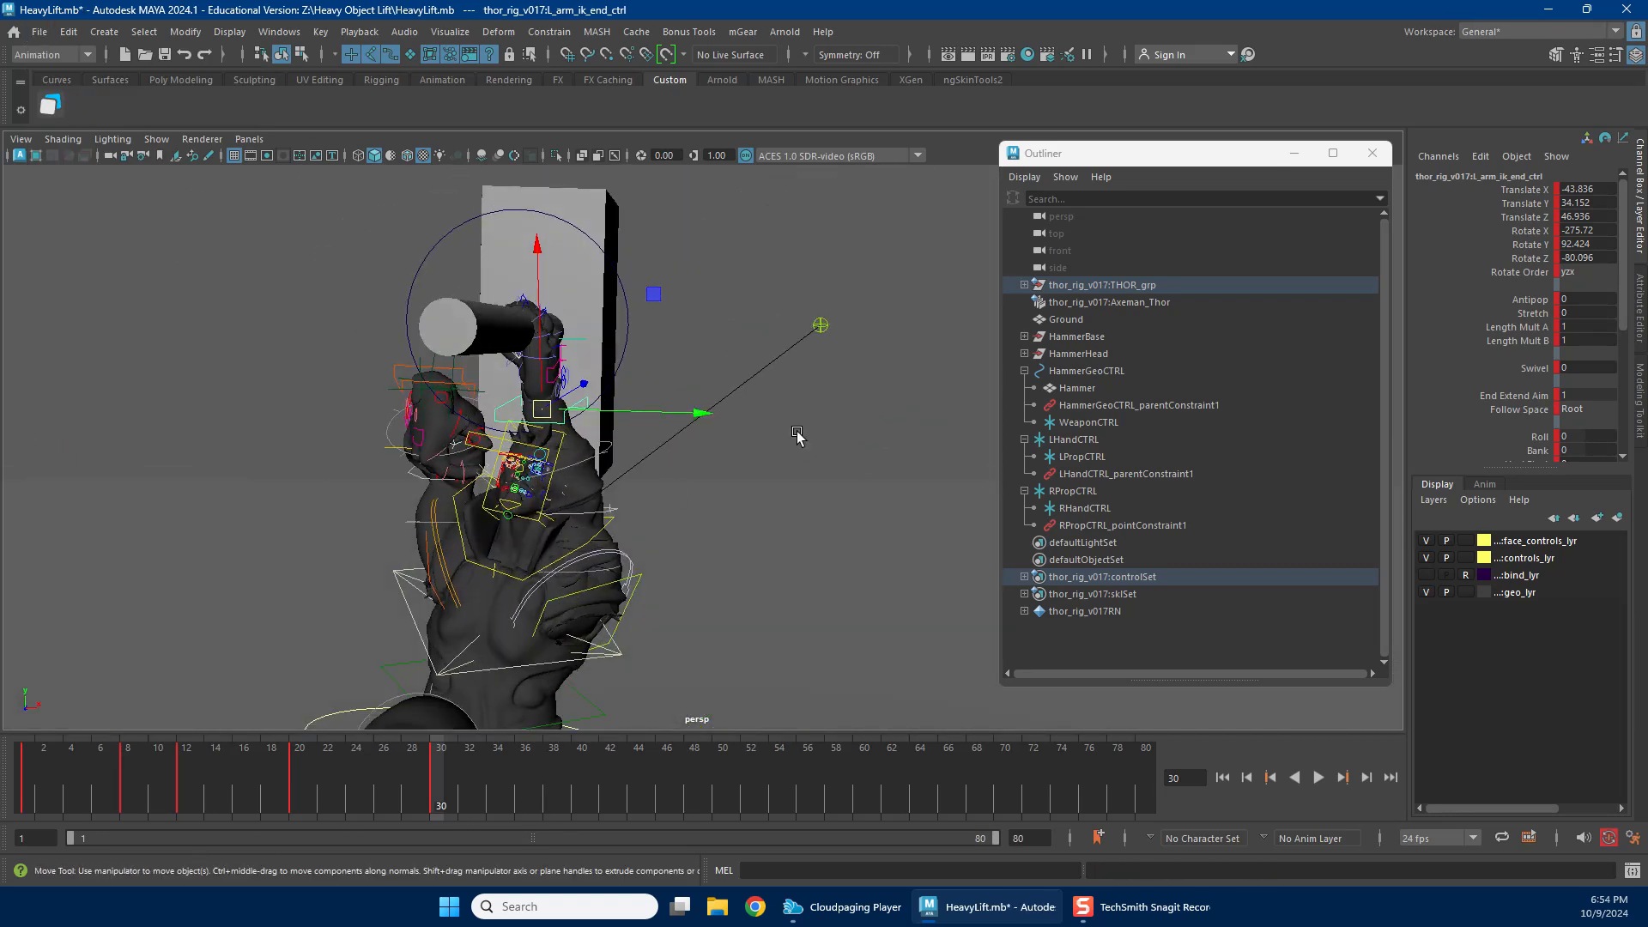
click(820, 335)
alt+drag(815, 339, 592, 386)
drag(803, 439, 351, 455)
alt+drag(351, 455, 523, 411)
drag(627, 429, 697, 578)
Move the right elbow's pole vector control to about -25.6, 10.0, 135.0, using wireframe display to select it.
alt+drag(549, 549, 620, 542)
alt+right_drag(594, 508, 633, 516)
alt+drag(632, 517, 662, 533)
key(4)
alt+drag(248, 382, 230, 393)
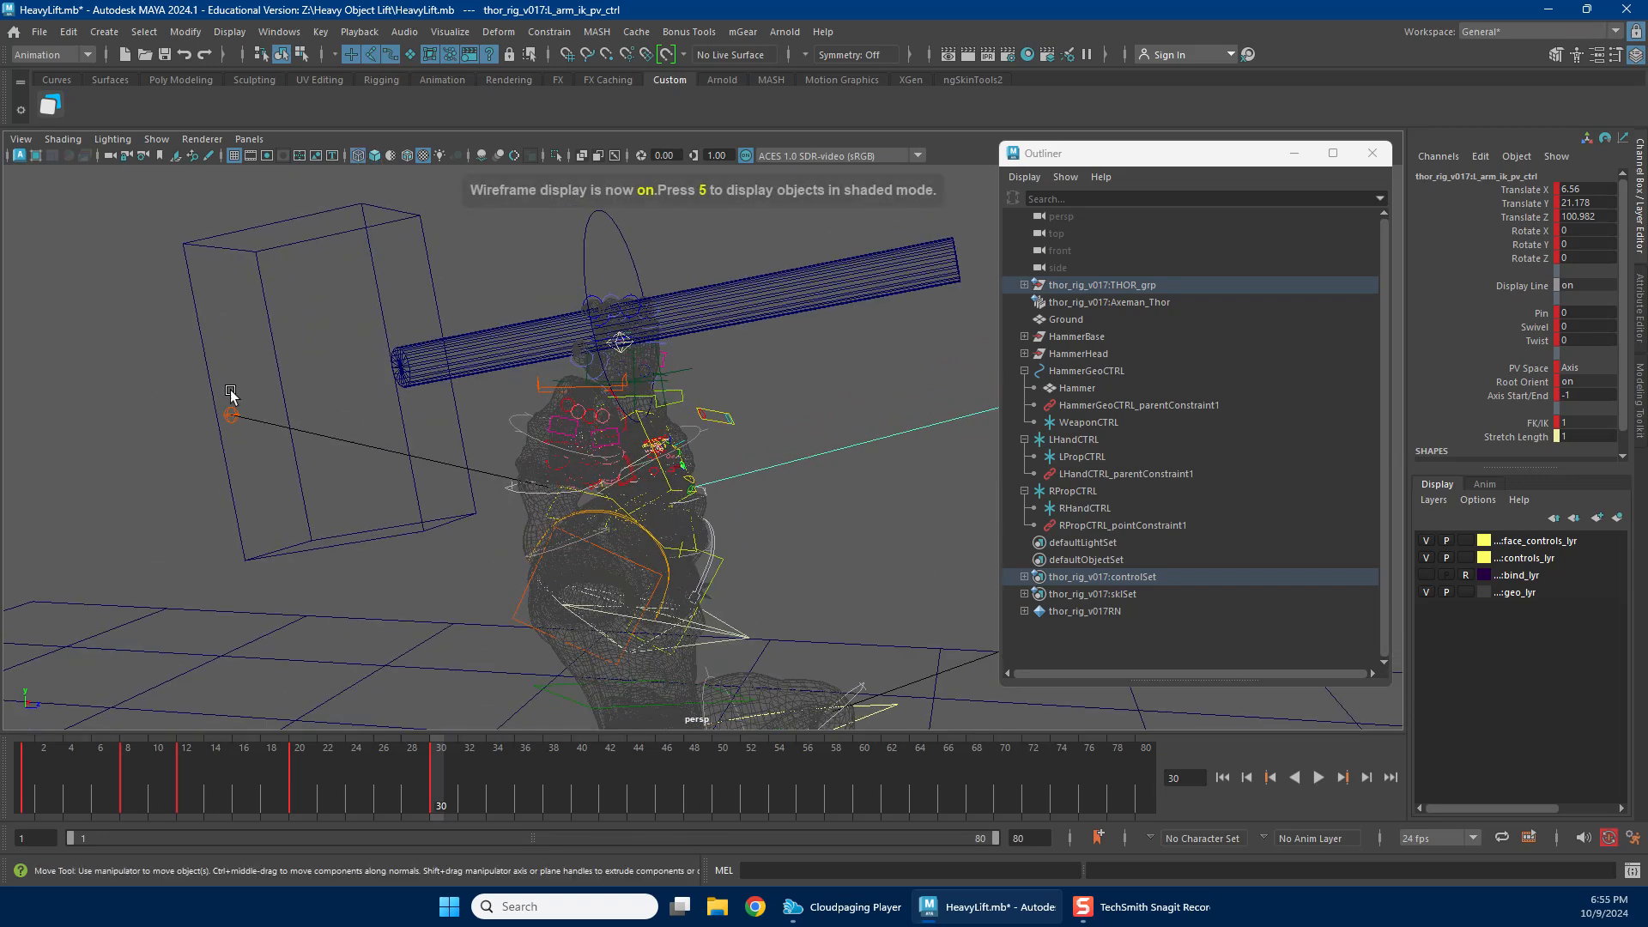
click(230, 416)
scroll(230, 415, down, 4)
drag(410, 428, 940, 455)
alt+drag(914, 436, 690, 477)
drag(634, 529, 391, 523)
scroll(710, 495, up, 4)
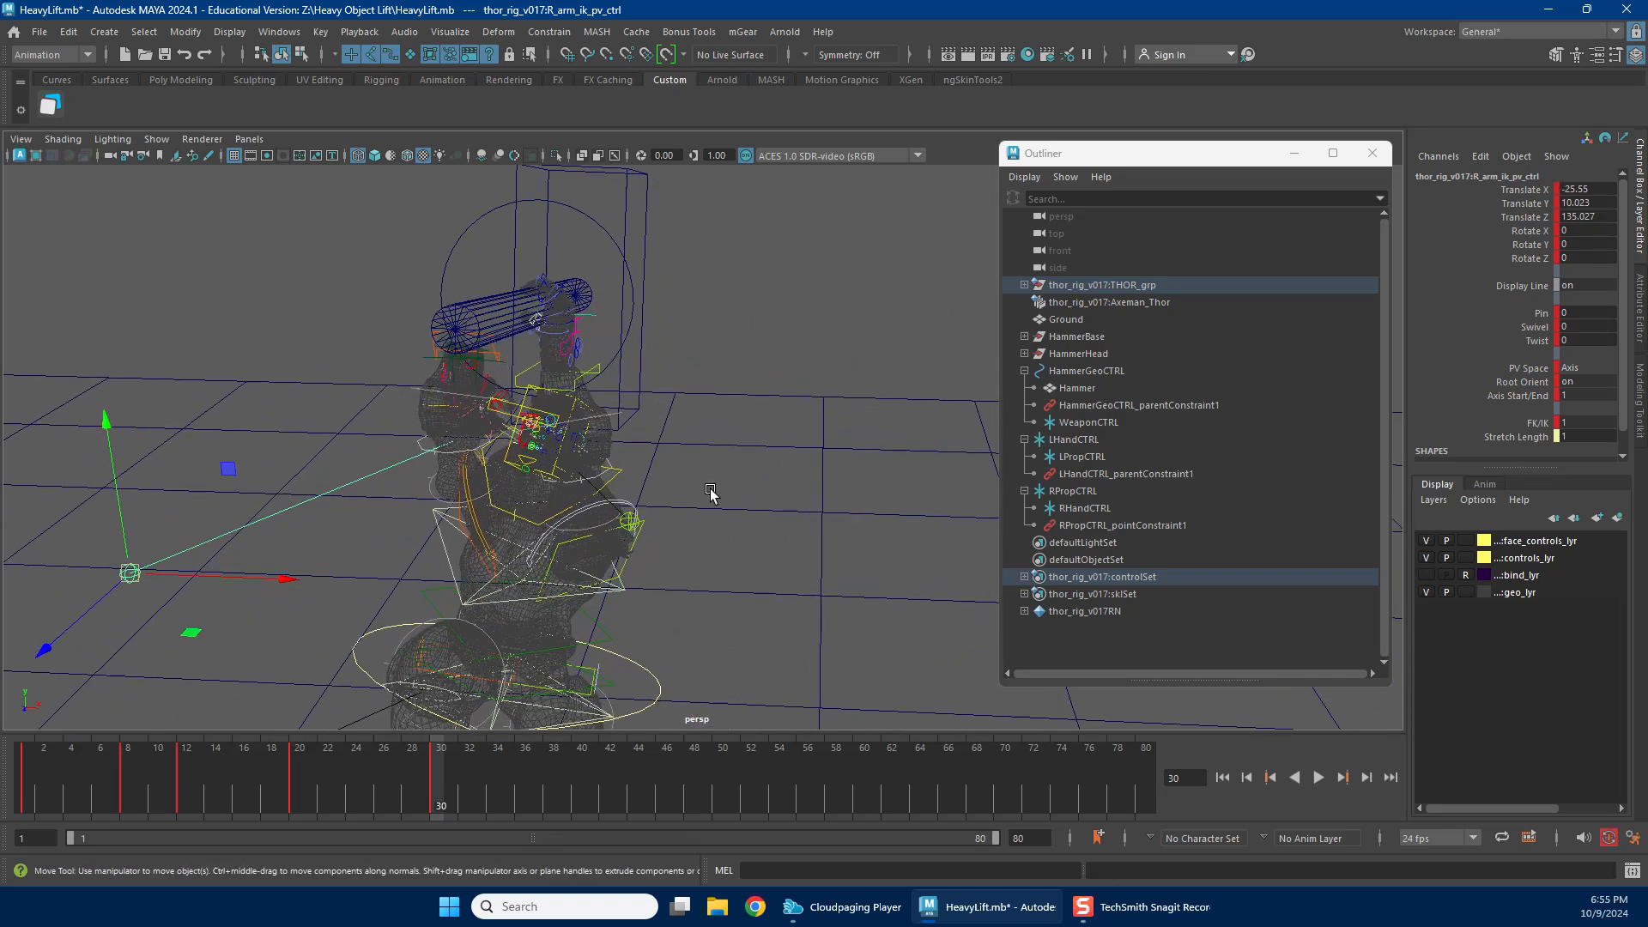
key(6)
Set all translate and rotate values of WeaponCTRL to 0, and undo the trial move made after that.
mouse_move(625, 448)
alt+mouse_down()
mouse_move(641, 459)
mouse_move(601, 499)
mouse_move(562, 478)
alt+mouse_up()
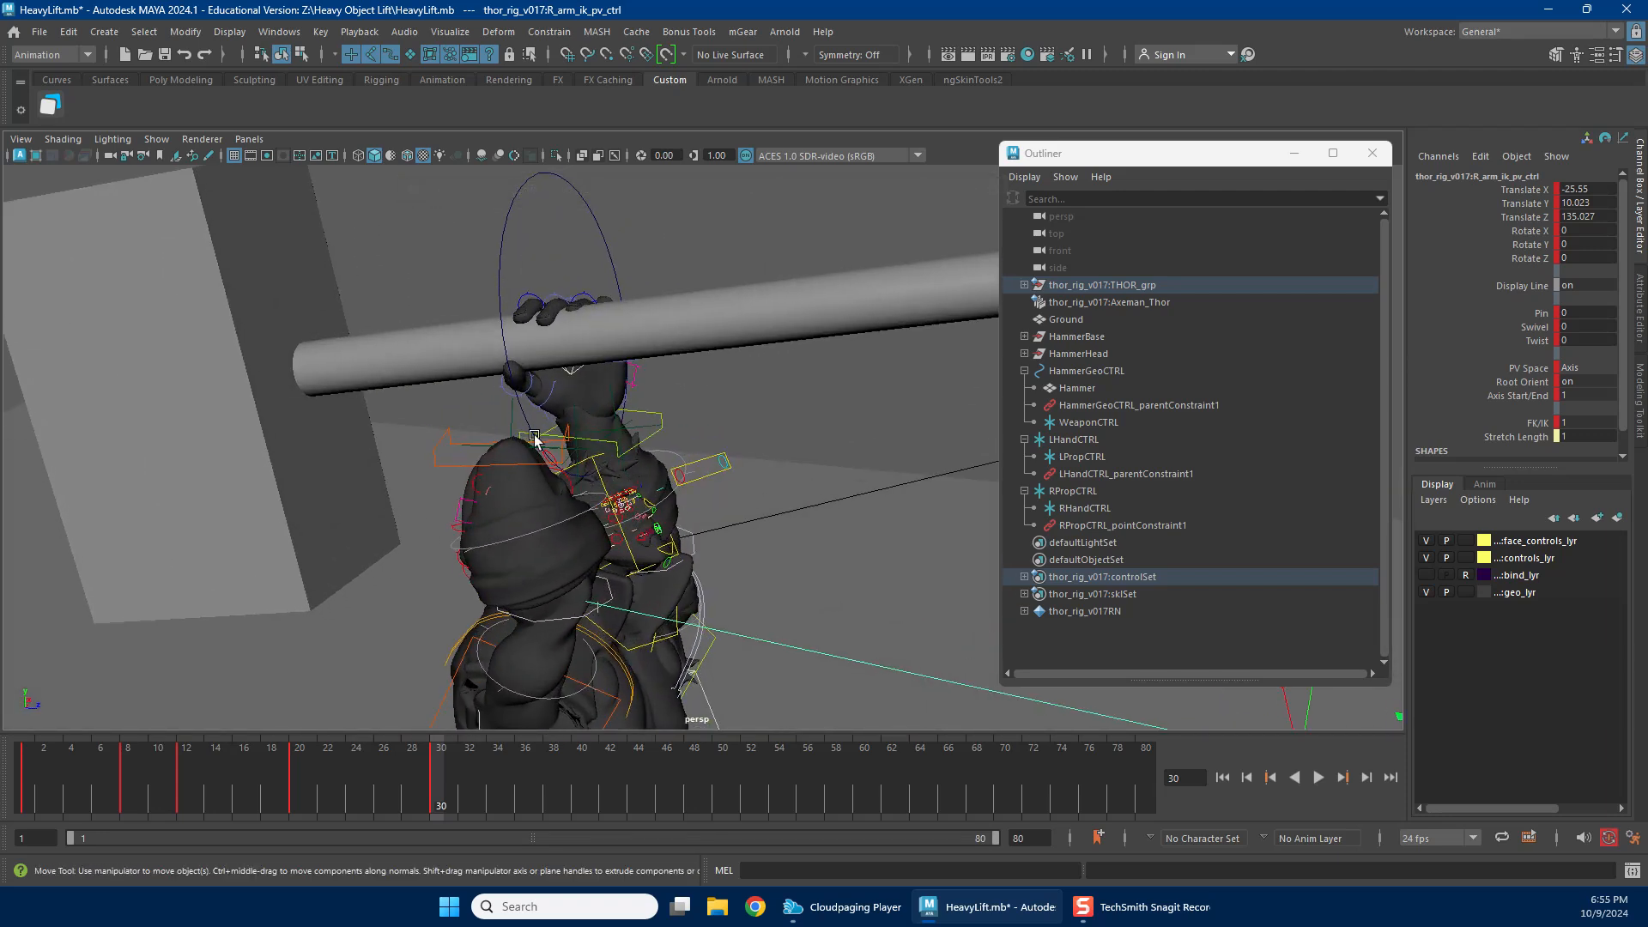
click(1111, 423)
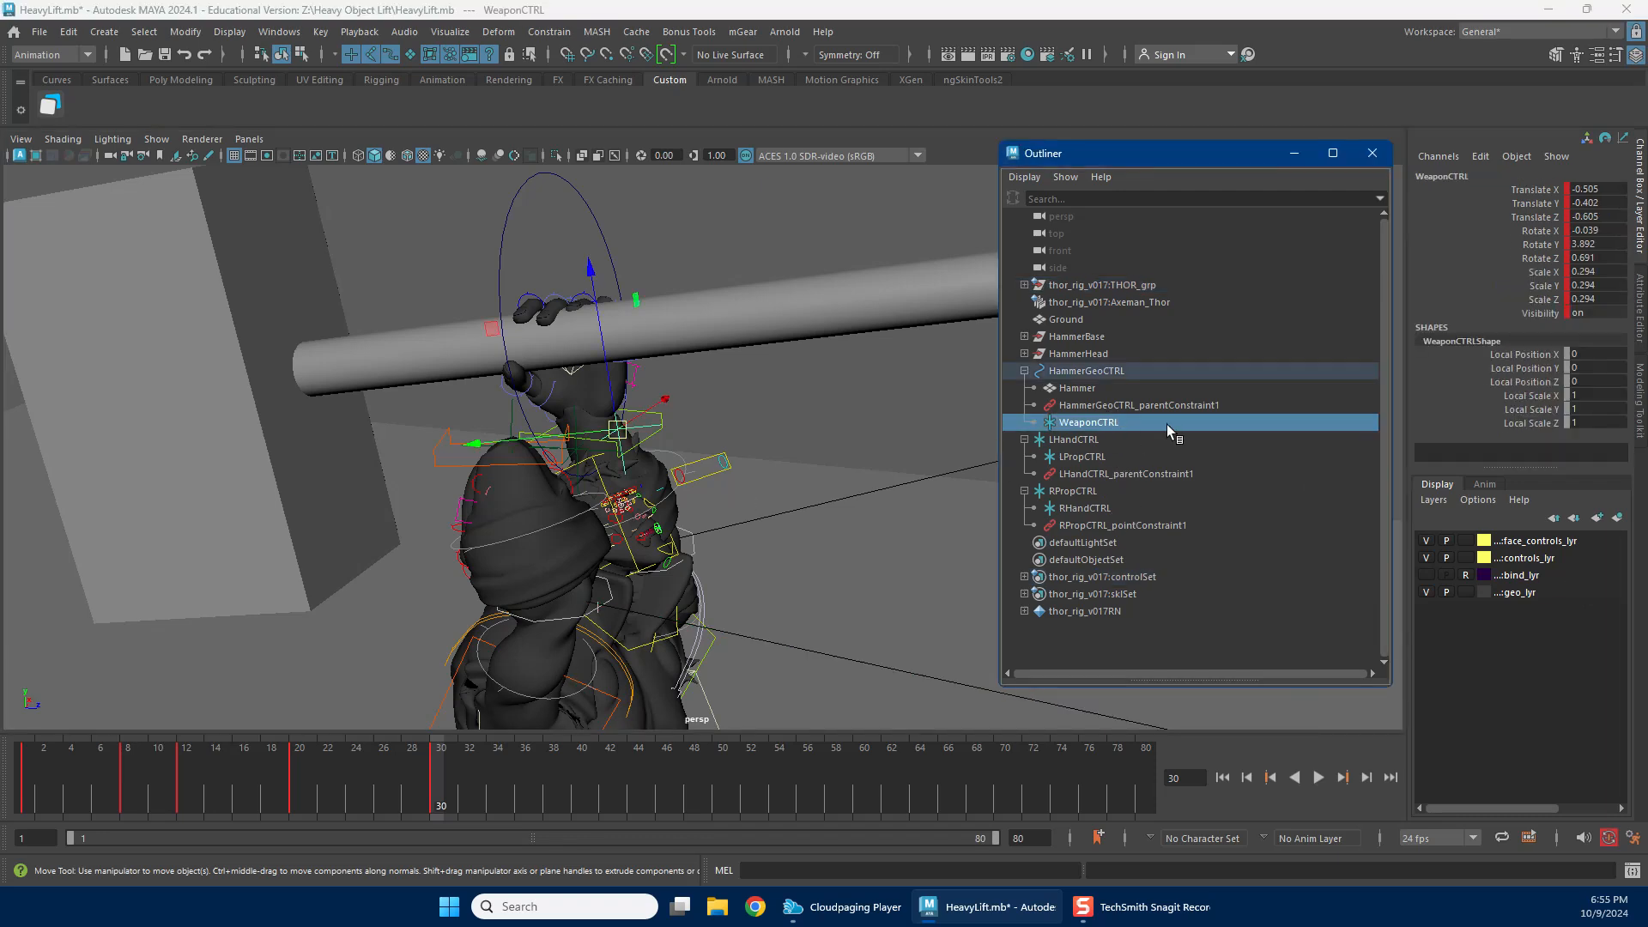
drag(1601, 189, 1596, 305)
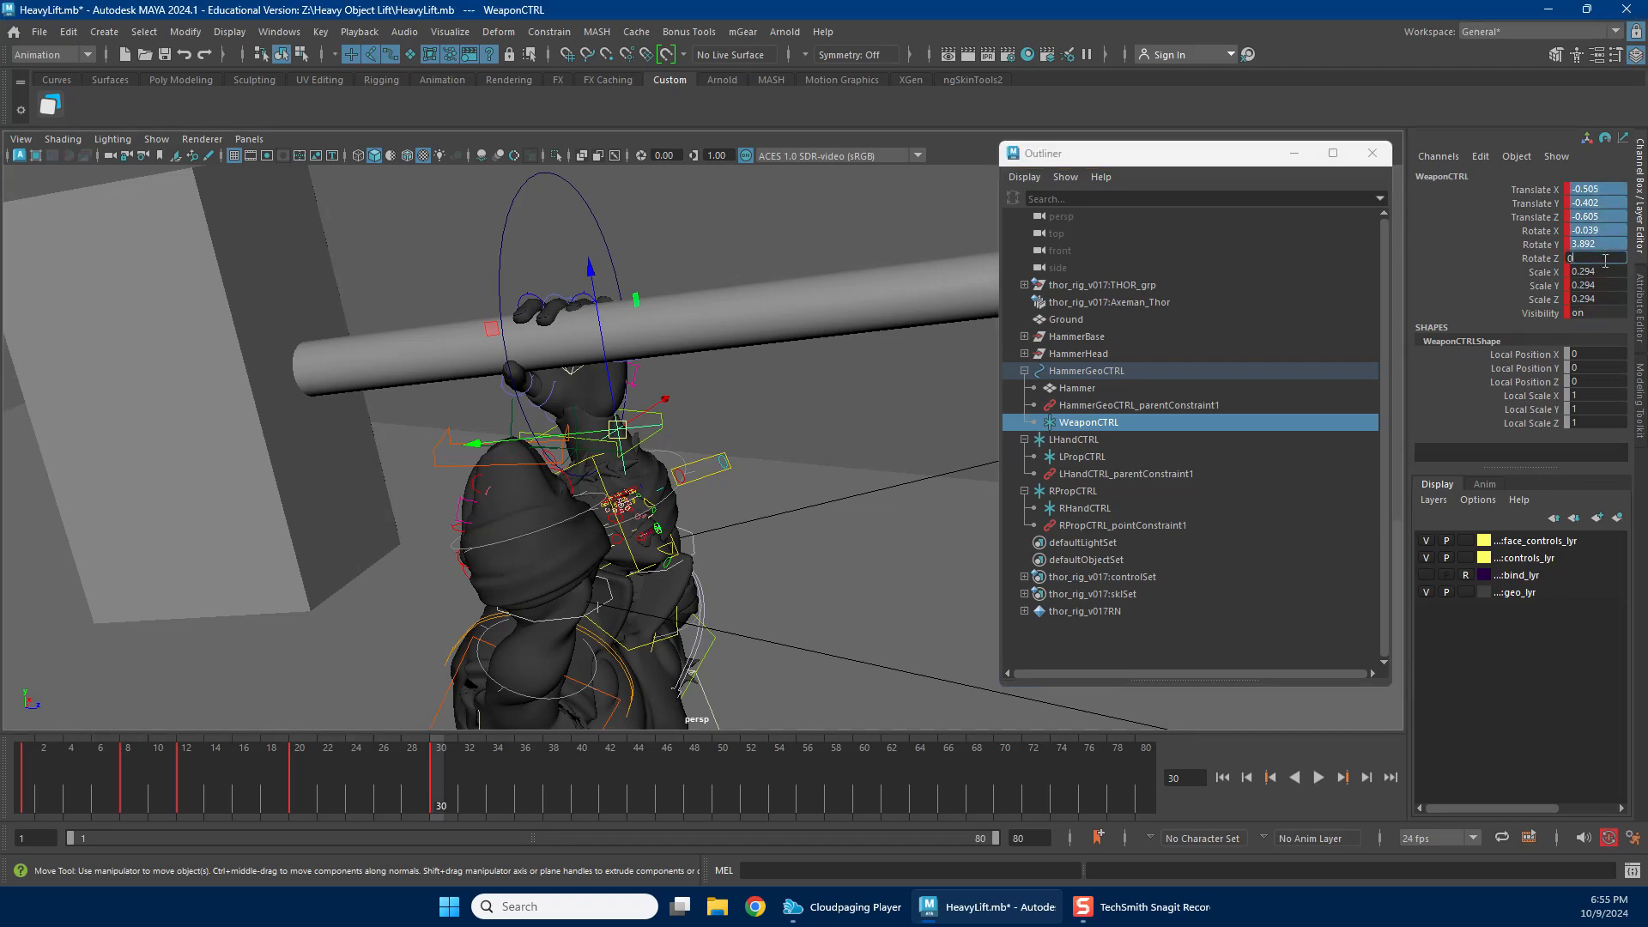
text(0)
key(Return)
alt+right_drag(869, 423, 780, 414)
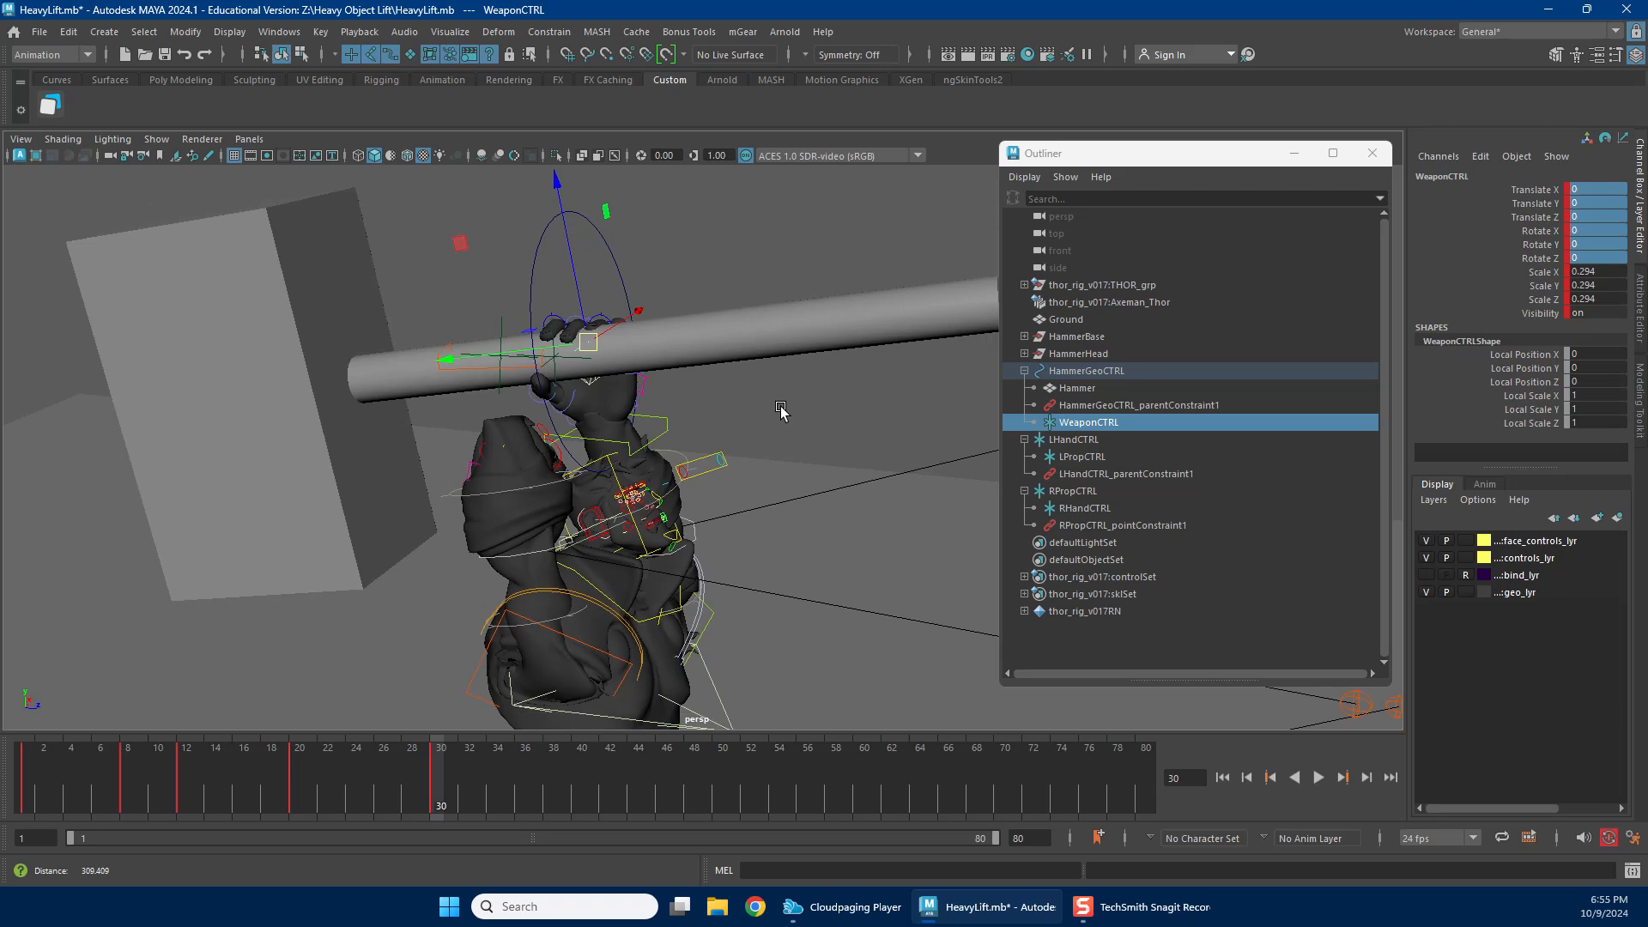
drag(578, 341, 632, 474)
key(ctrl+z)
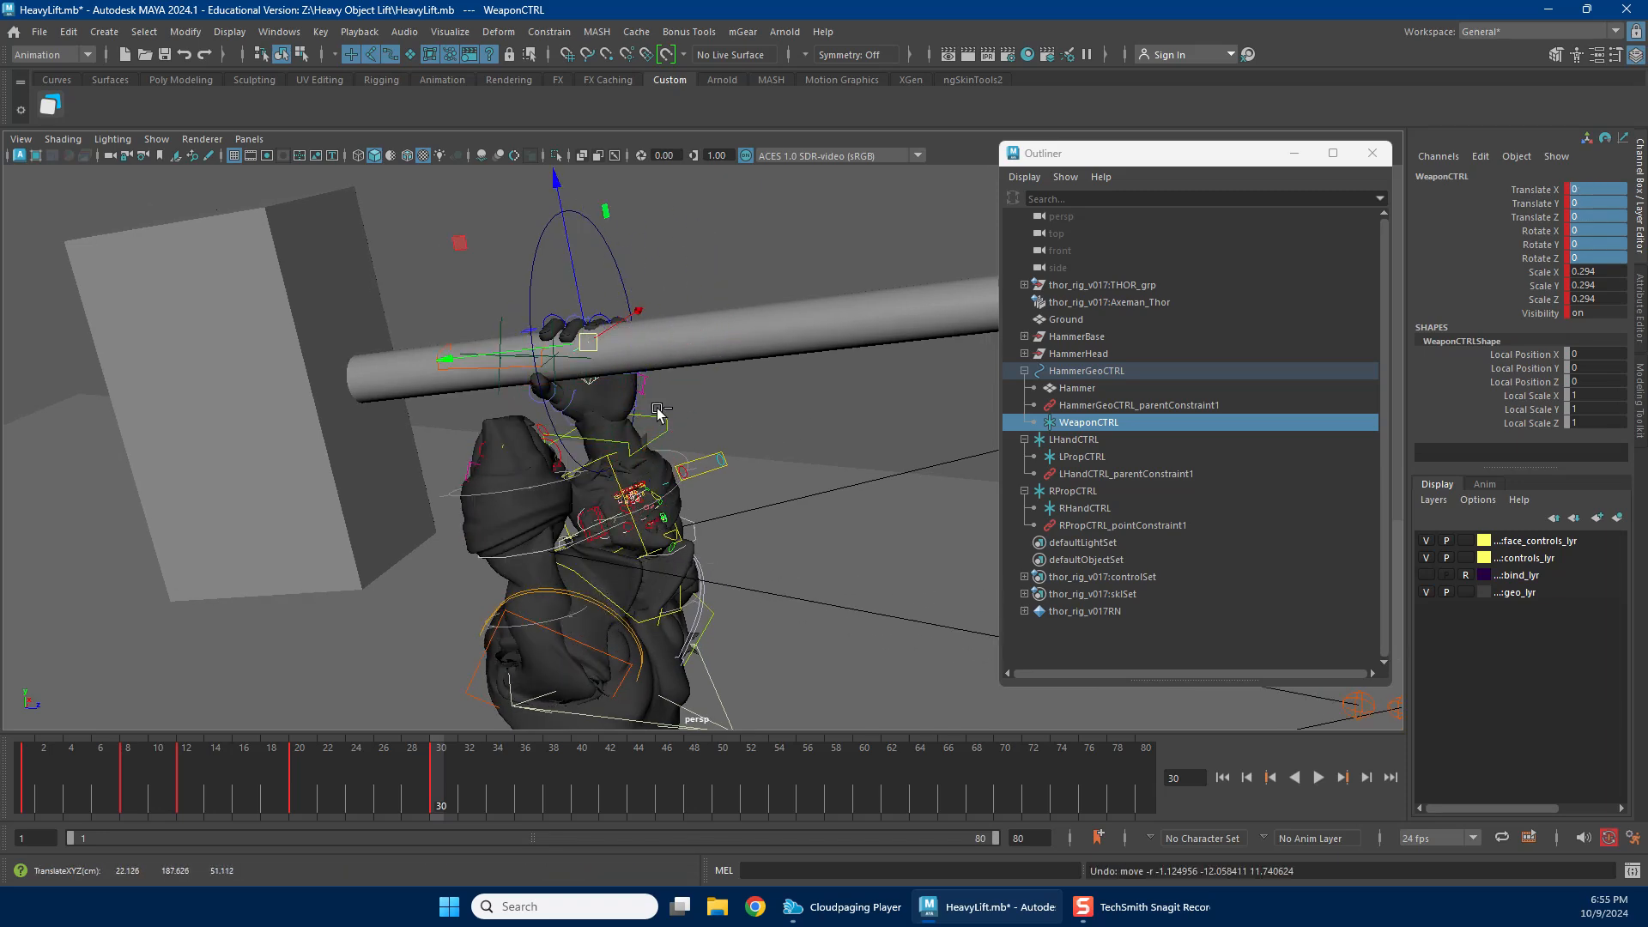
Rotate RPropCTRL to about 172.3, 16.3, -19.7 so the right hand turns upright against the hammer handle.
click(1111, 503)
click(1089, 490)
click(1105, 502)
click(1116, 486)
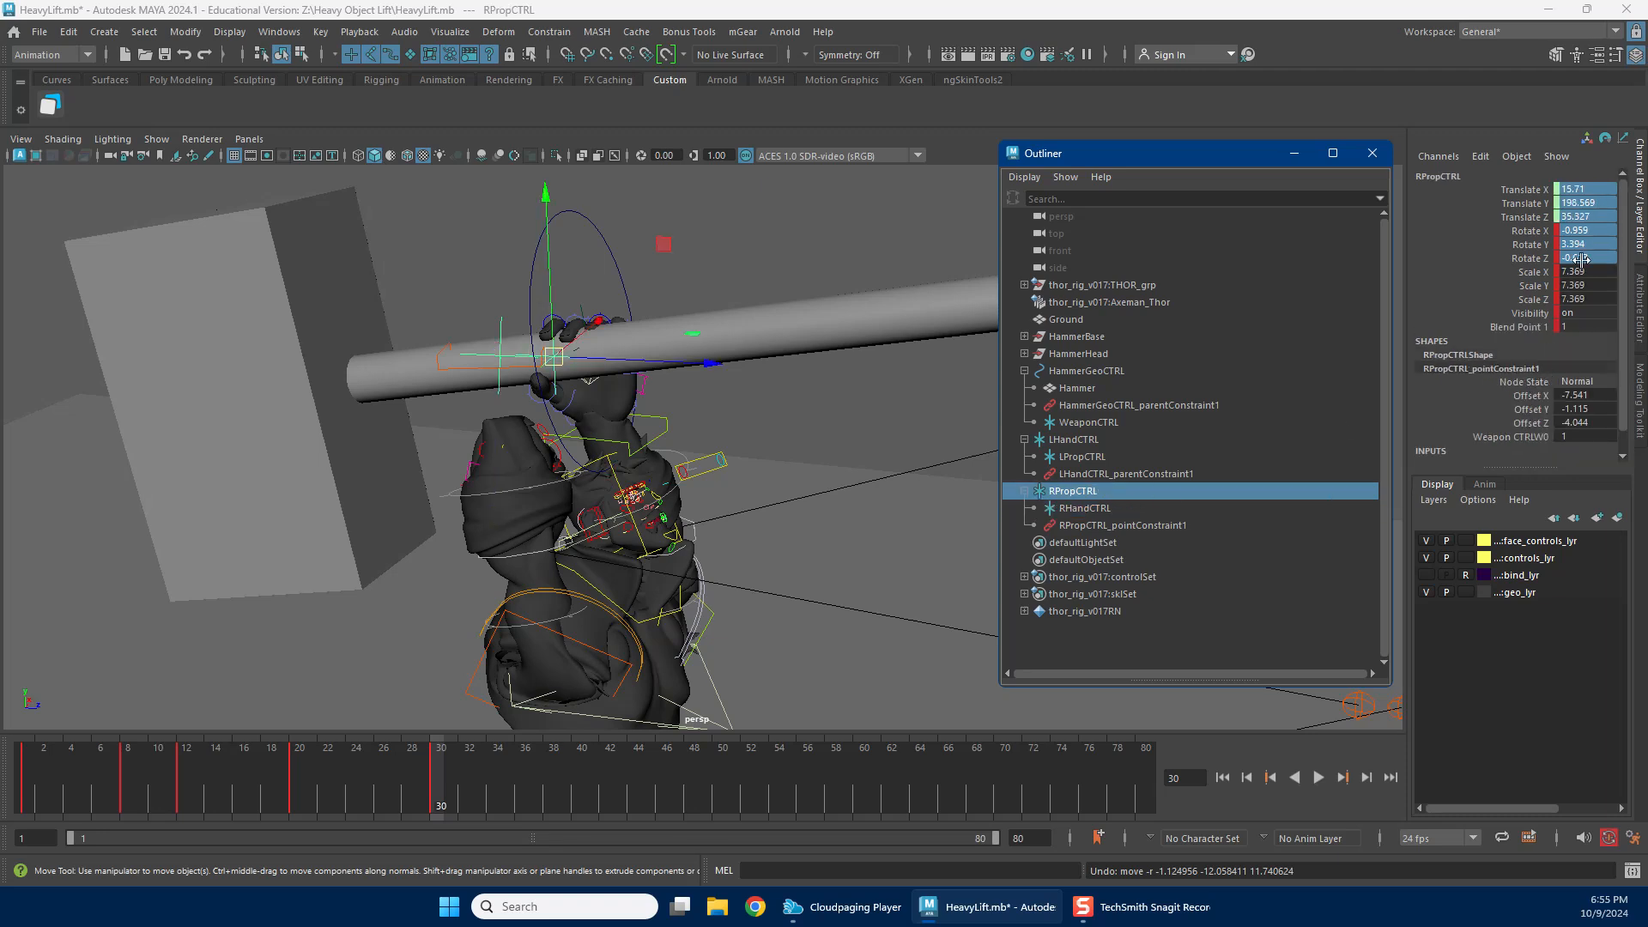
drag(1604, 231, 1598, 259)
key(Return)
click(832, 457)
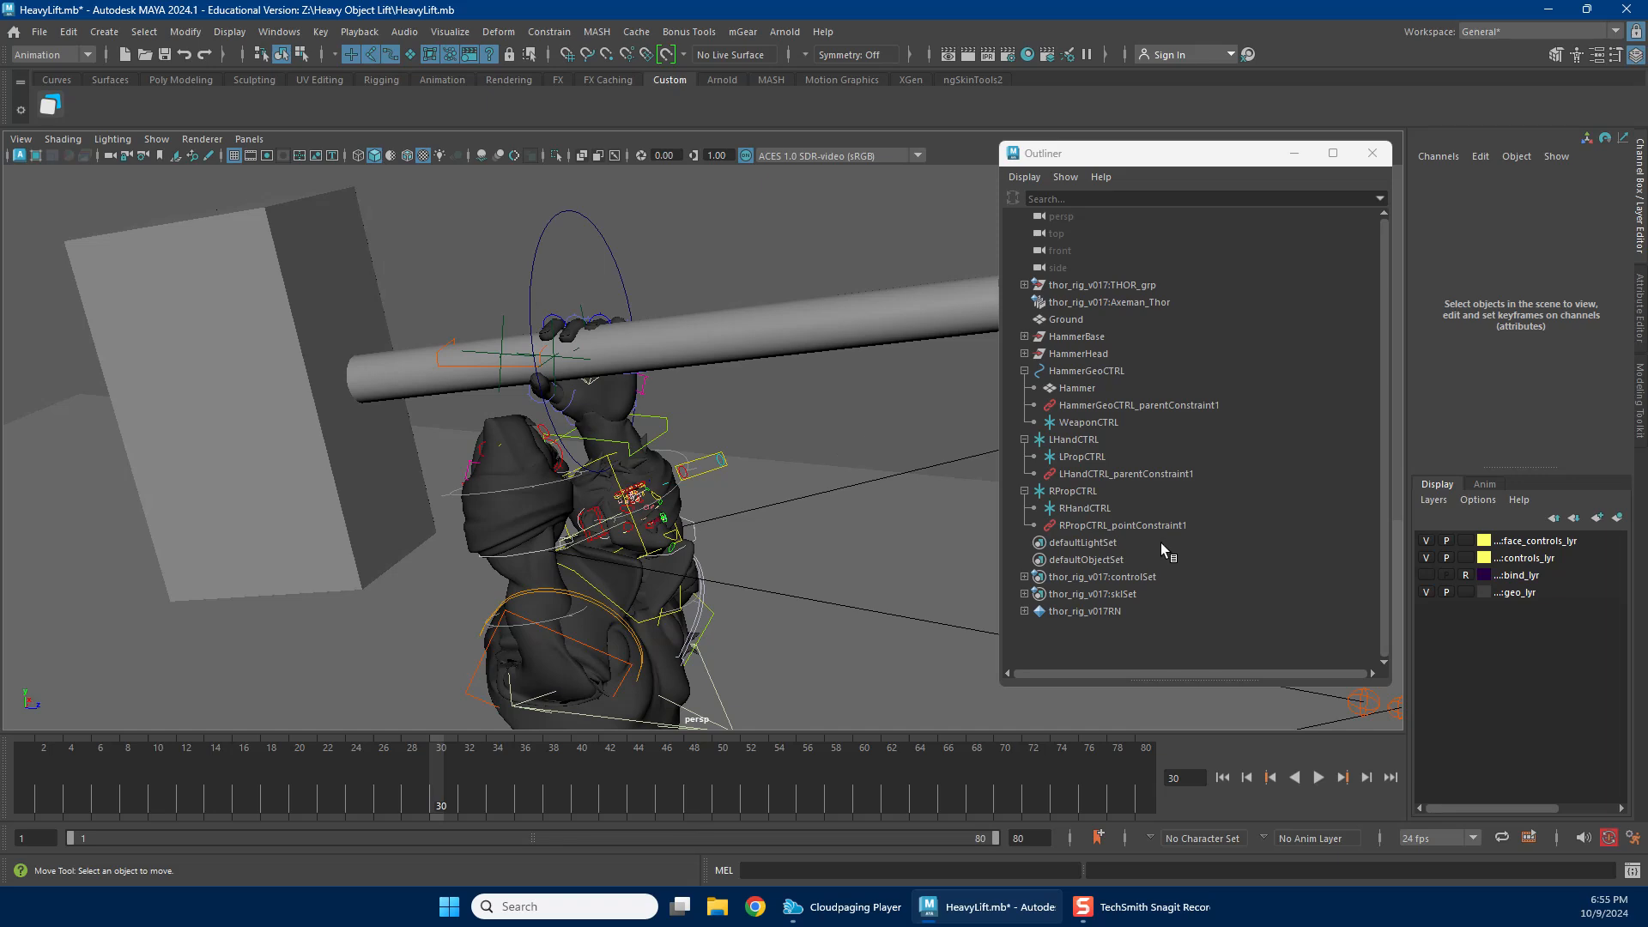
click(1099, 496)
key(e)
drag(568, 375, 666, 412)
key(w)
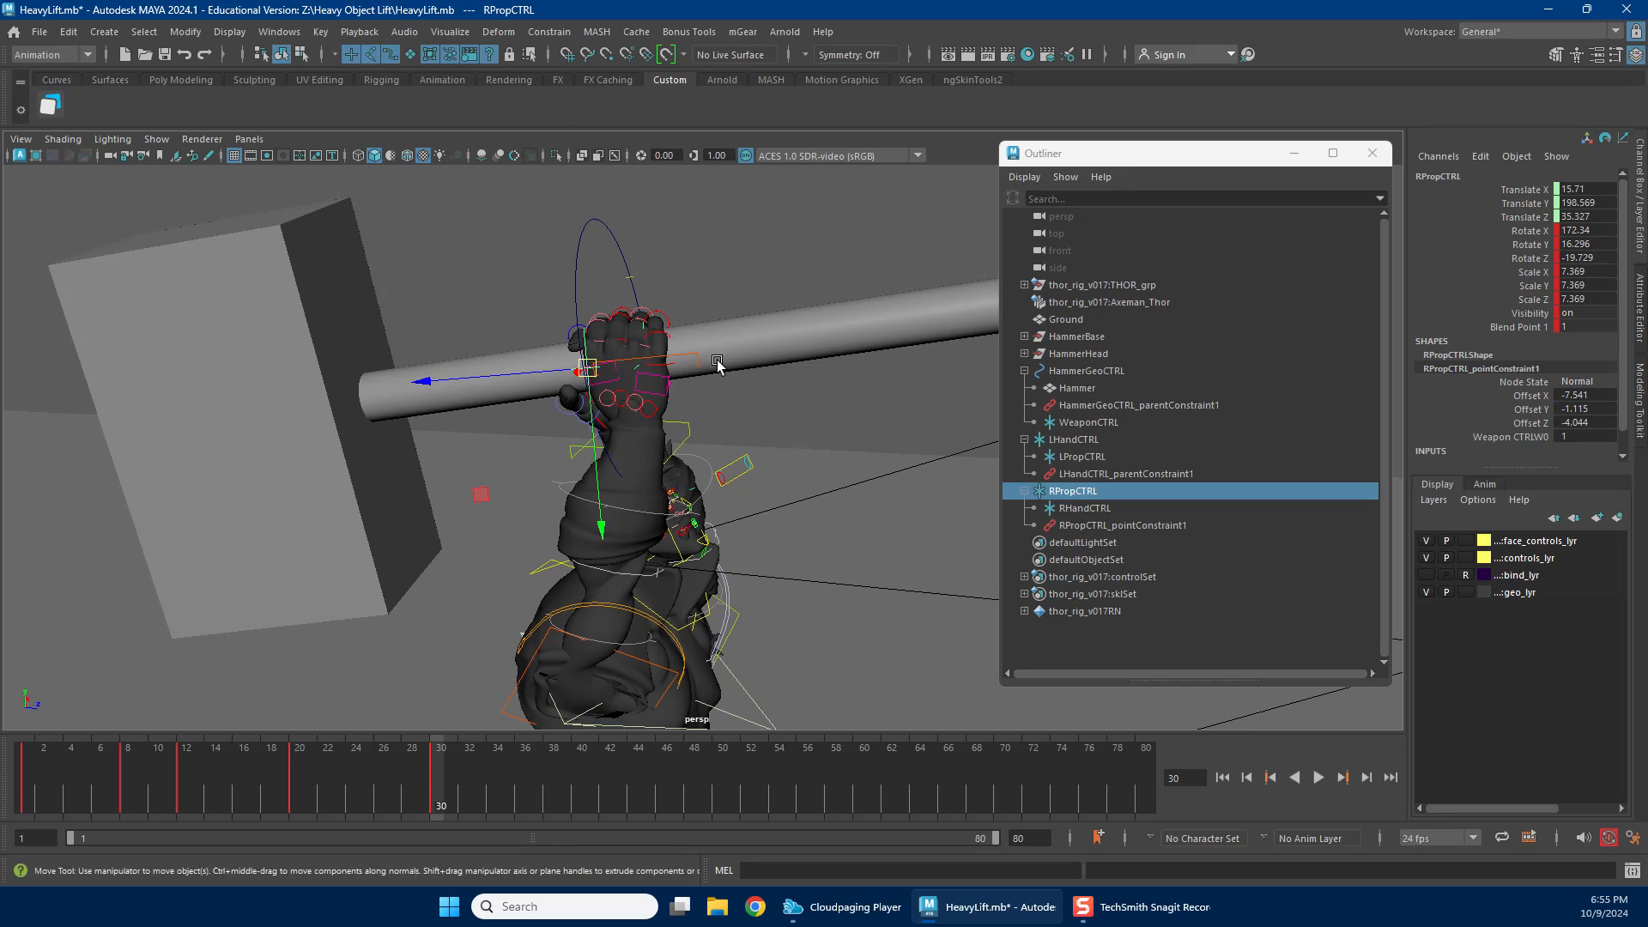
Slide WeaponCTRL along the handle to a Translate Y of about -0.853.
click(1088, 422)
drag(616, 352, 697, 342)
scroll(721, 443, up, 3)
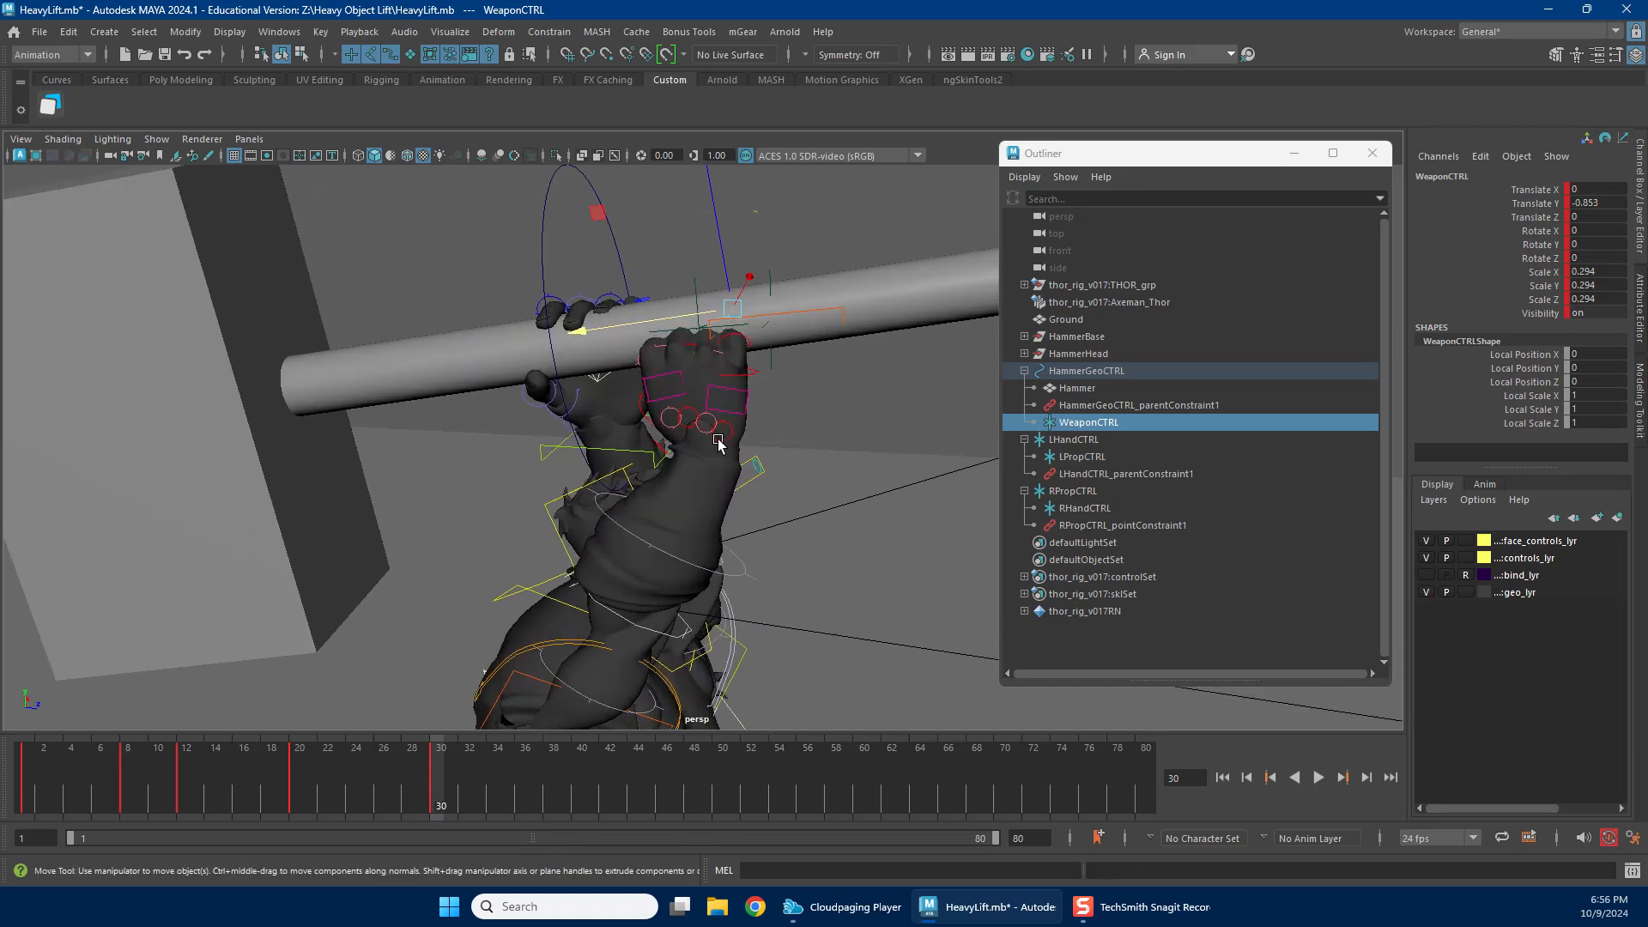
Lower the left hand's IK control to about -42.9, 26.9, 45.0.
alt+drag(573, 371, 728, 471)
click(692, 409)
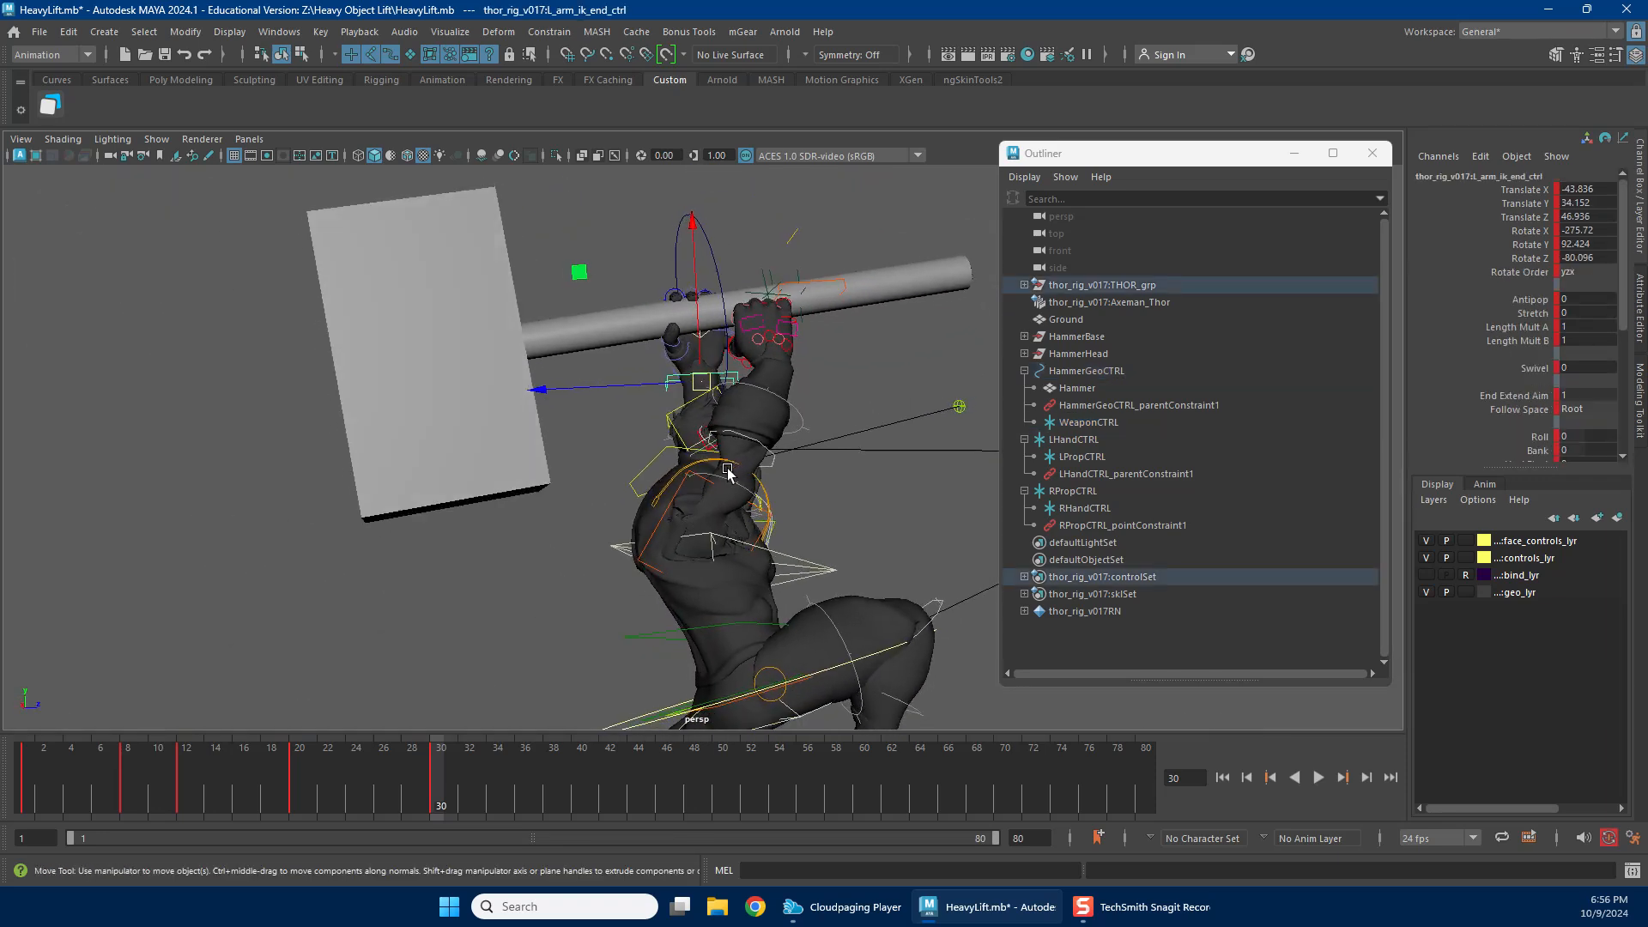
mouse_move(707, 391)
mouse_down()
mouse_move(698, 429)
mouse_move(699, 403)
mouse_up()
alt+drag(888, 482, 701, 367)
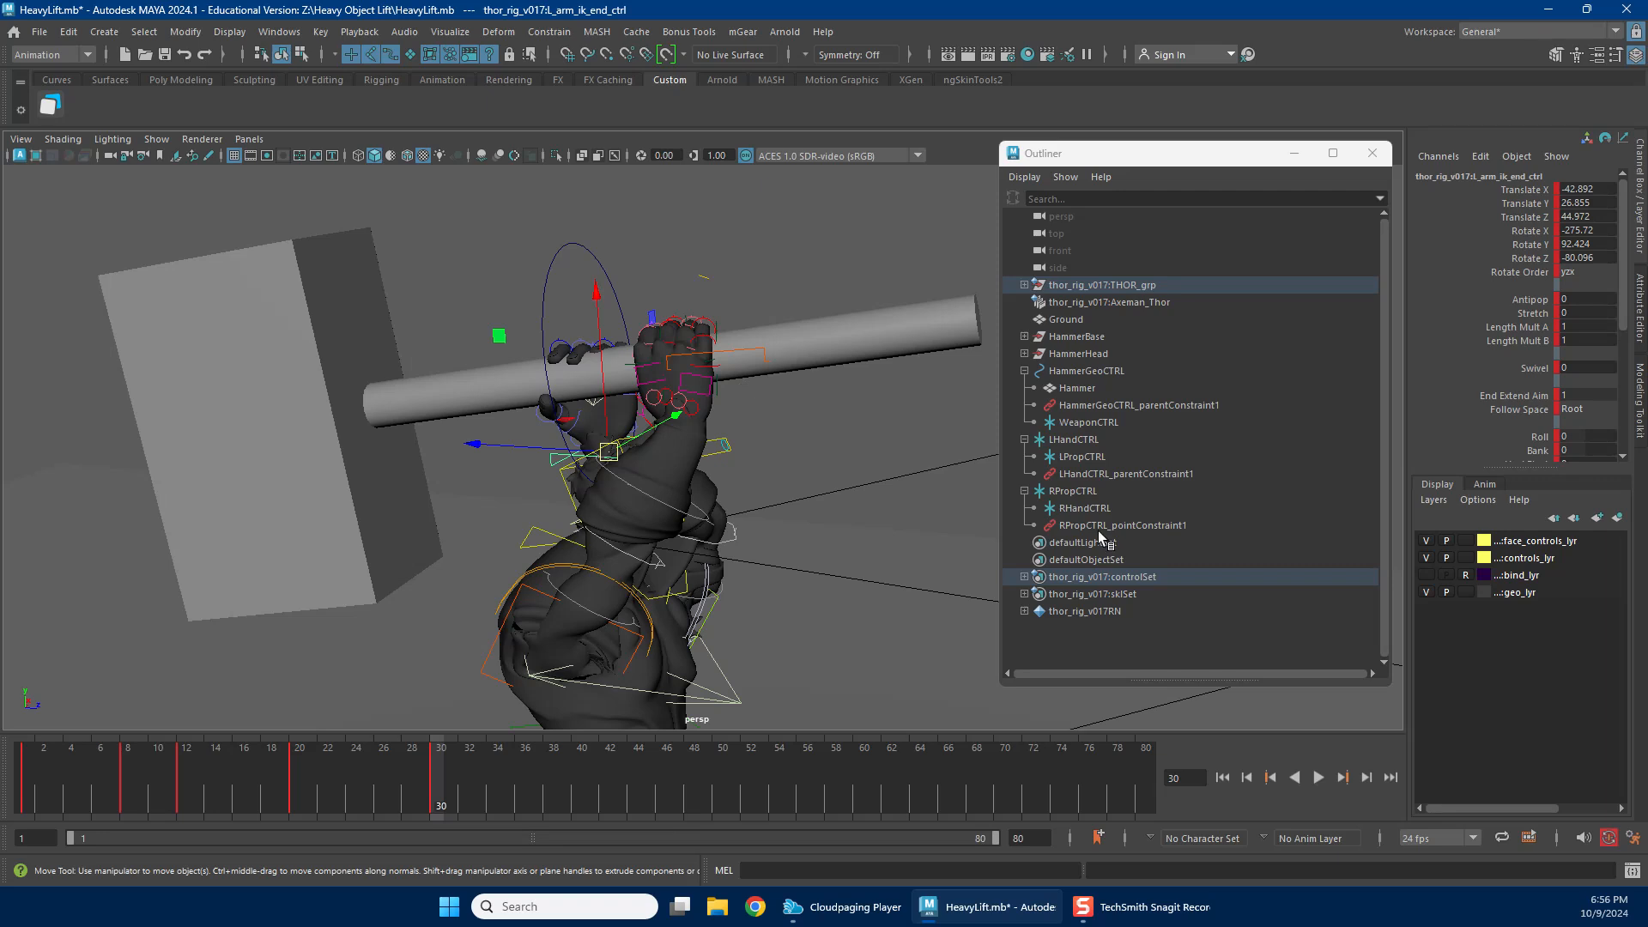
Reposition WeaponCTRL to about -0.246, -0.473, -0.538 to refit the right hand's grip on the handle.
click(1096, 511)
click(1107, 423)
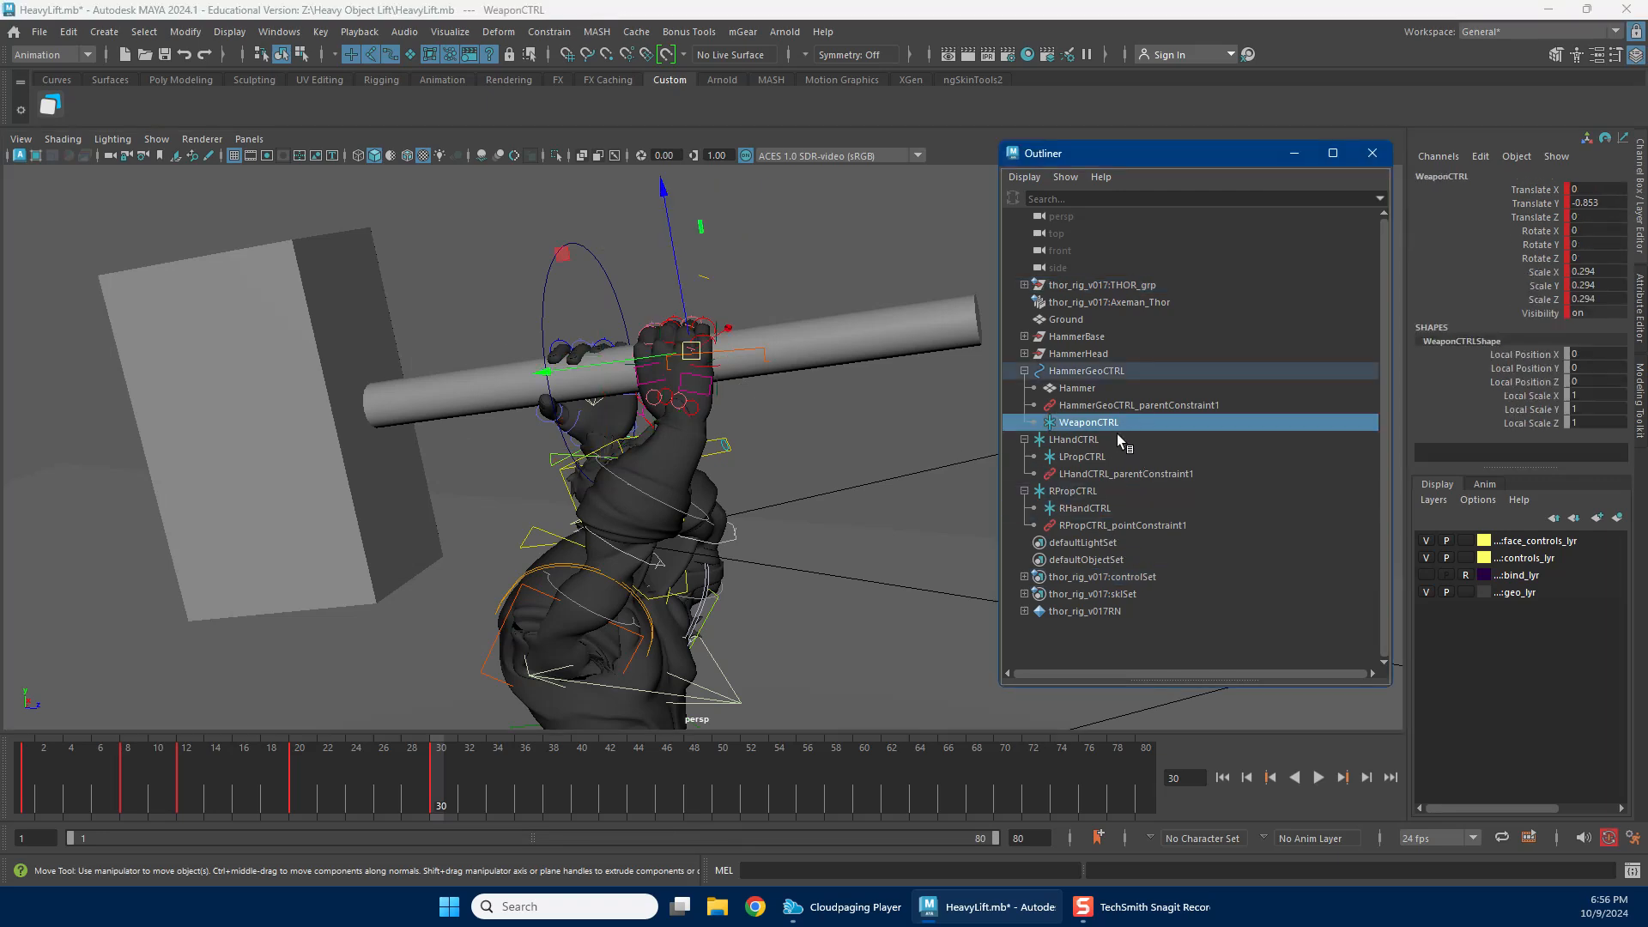
drag(678, 364, 620, 359)
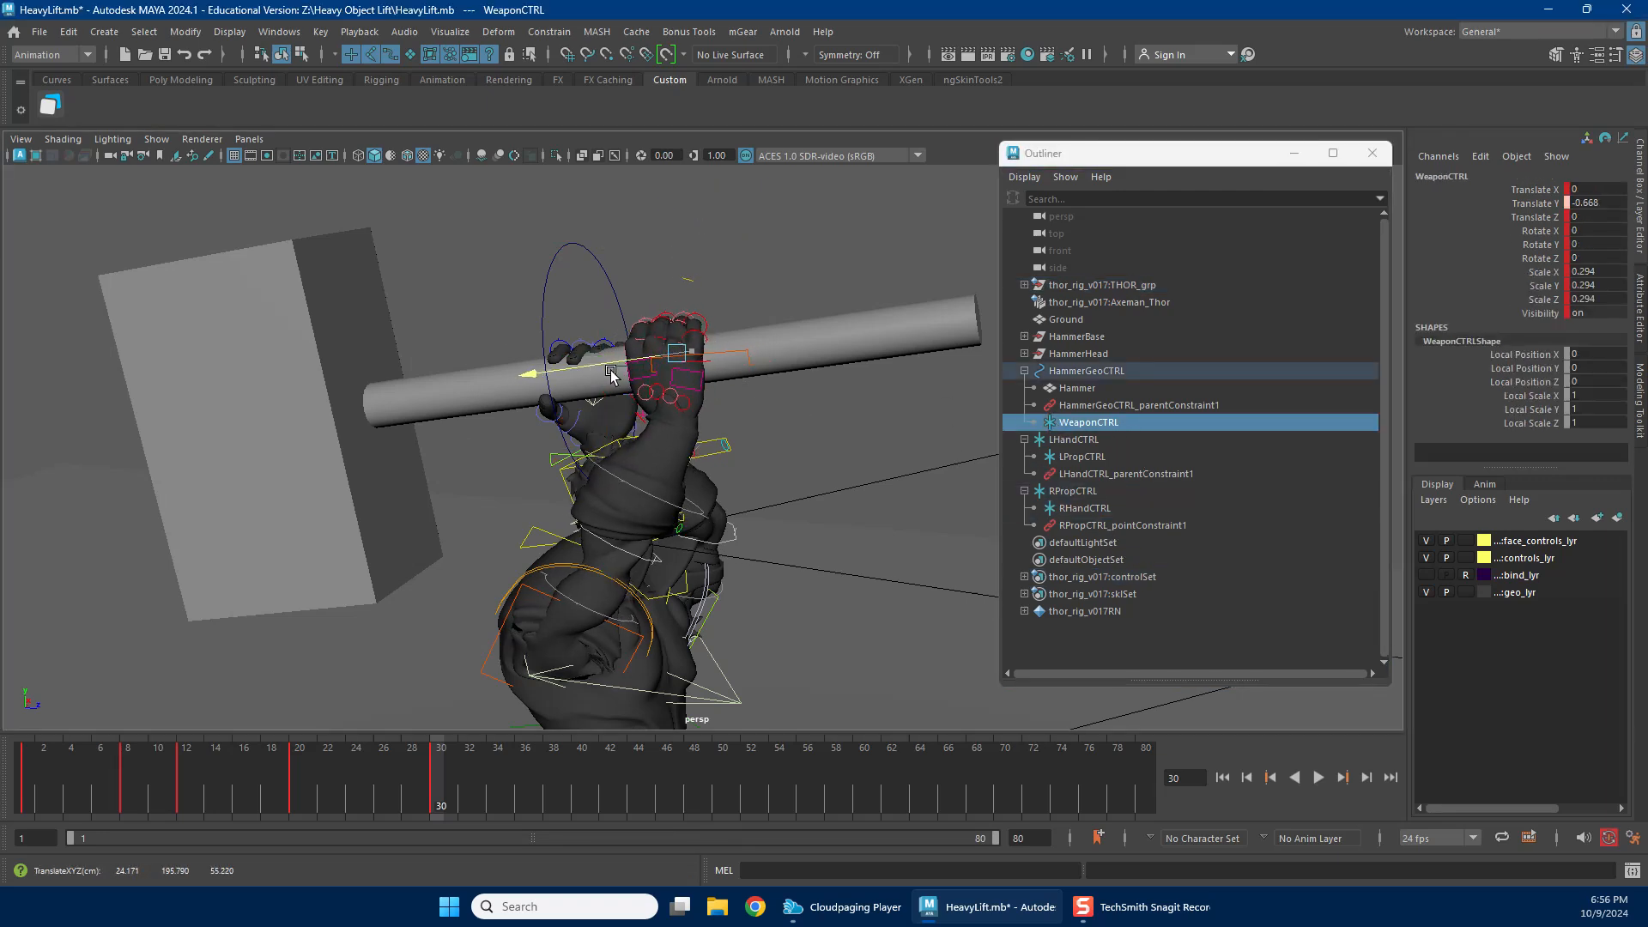
drag(671, 408, 616, 444)
alt+middle_drag(357, 576, 399, 512)
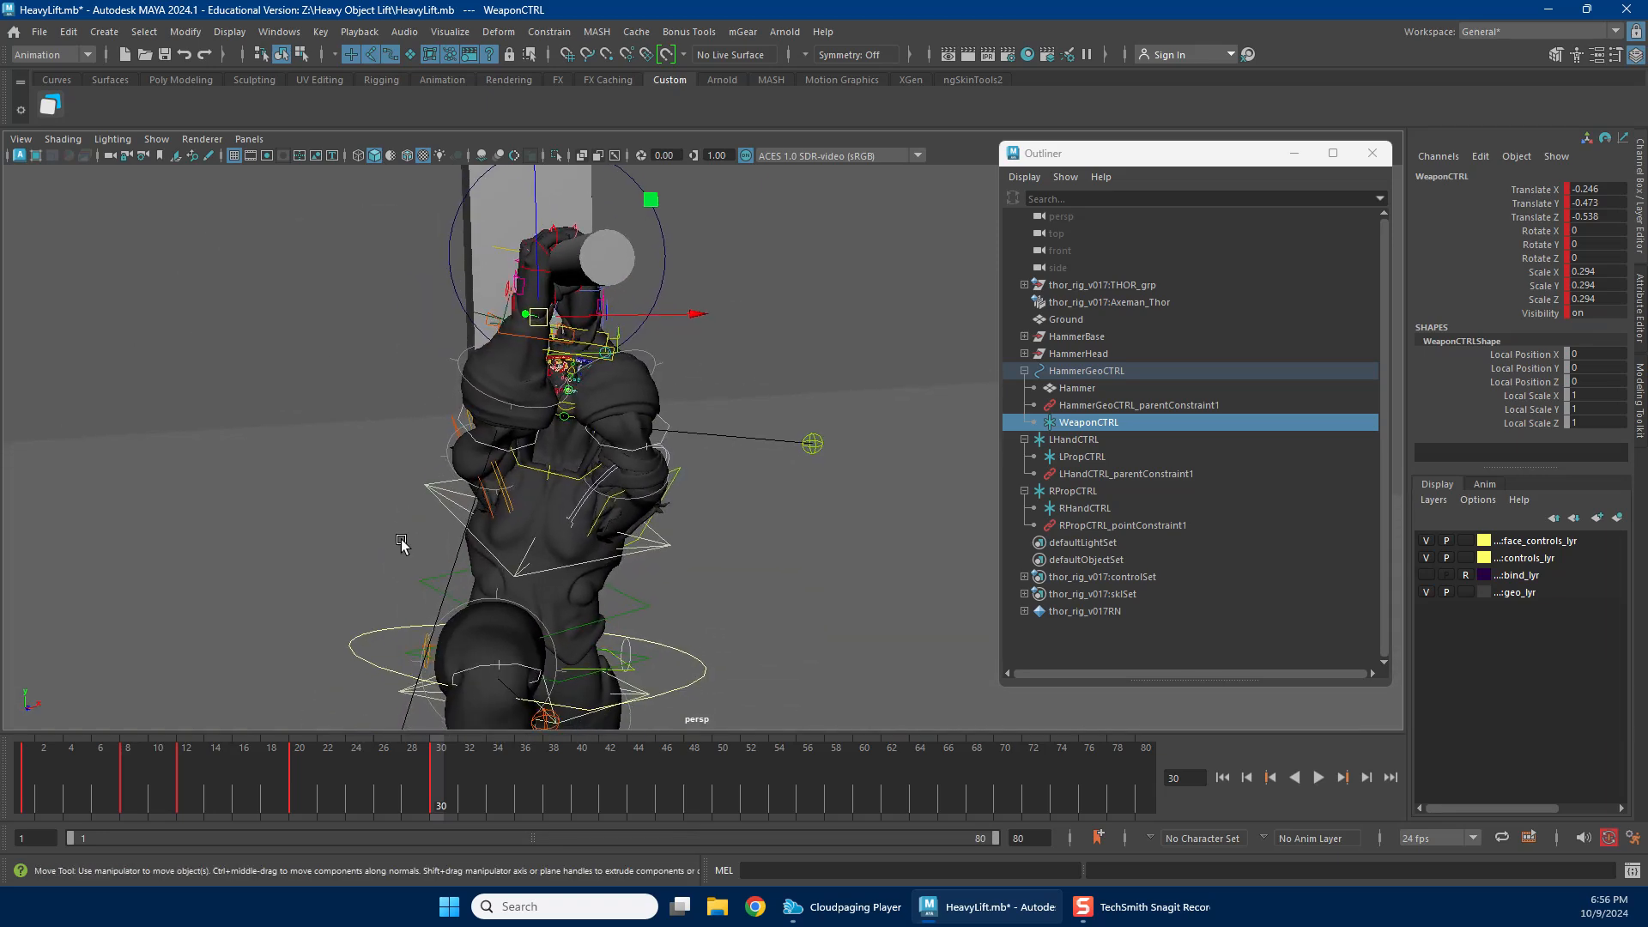
Reposition the right arm's IK pole vector control to about -79.7, 28.1, 117.0.
alt+middle_drag(421, 613, 426, 444)
alt+right_drag(426, 443, 446, 497)
click(445, 494)
drag(446, 494, 768, 388)
alt+right_drag(768, 387, 791, 389)
alt+middle_drag(752, 397, 695, 452)
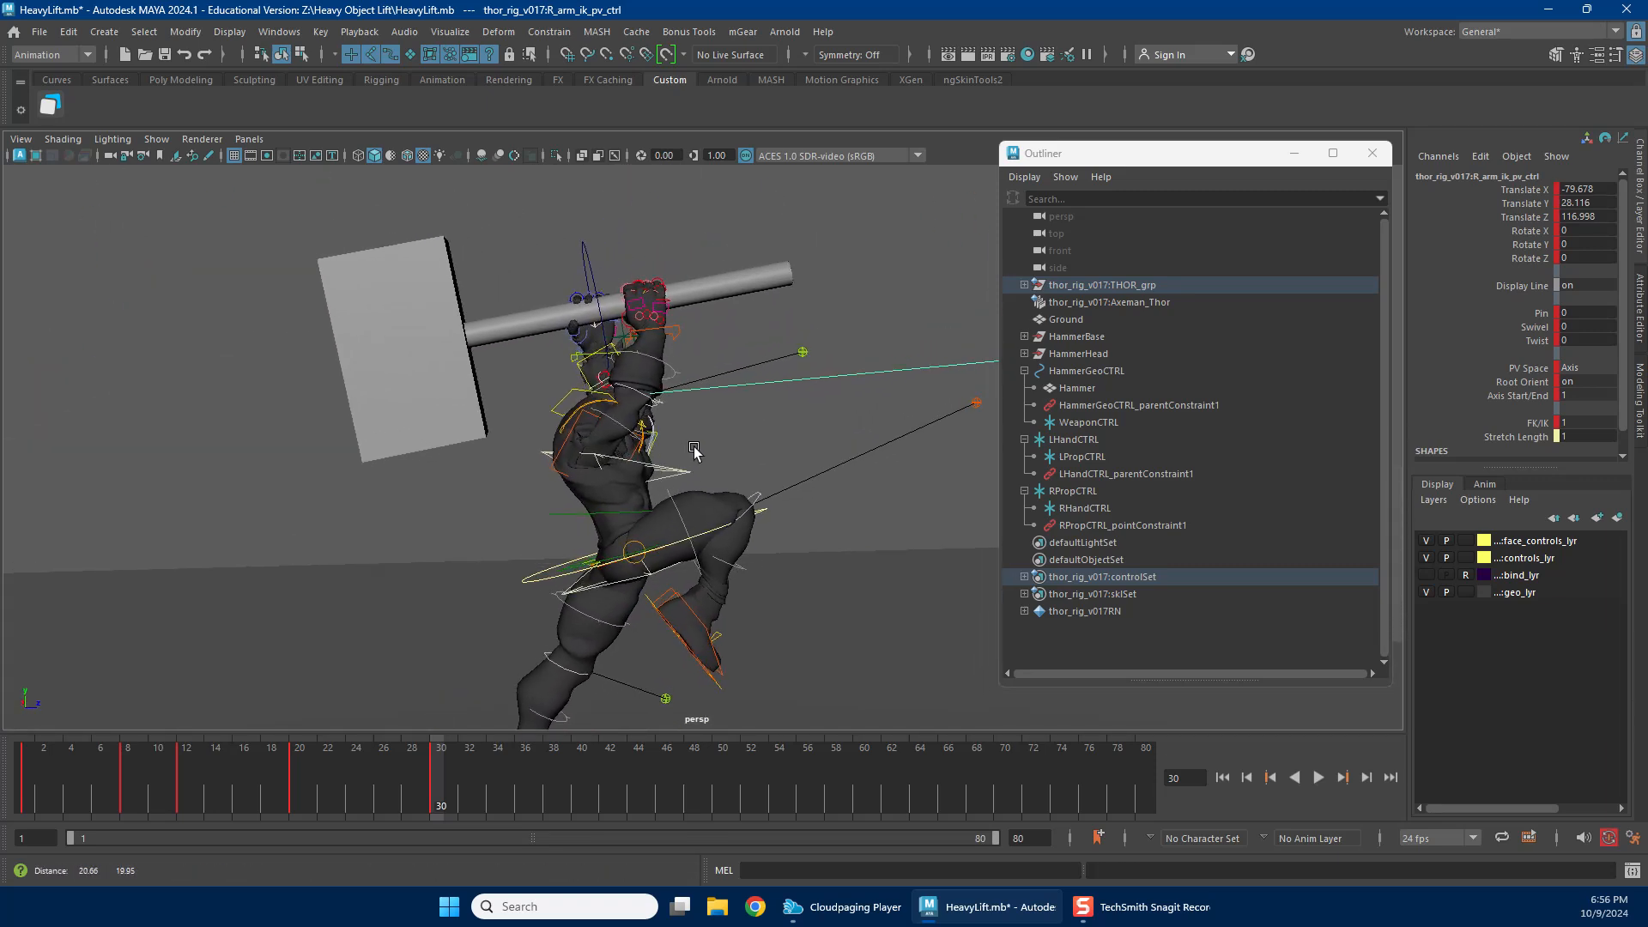
Slide WeaponCTRL along the hammer handle to a Translate Y of about -0.202.
alt+right_drag(697, 451, 840, 397)
alt+middle_drag(673, 282, 732, 343)
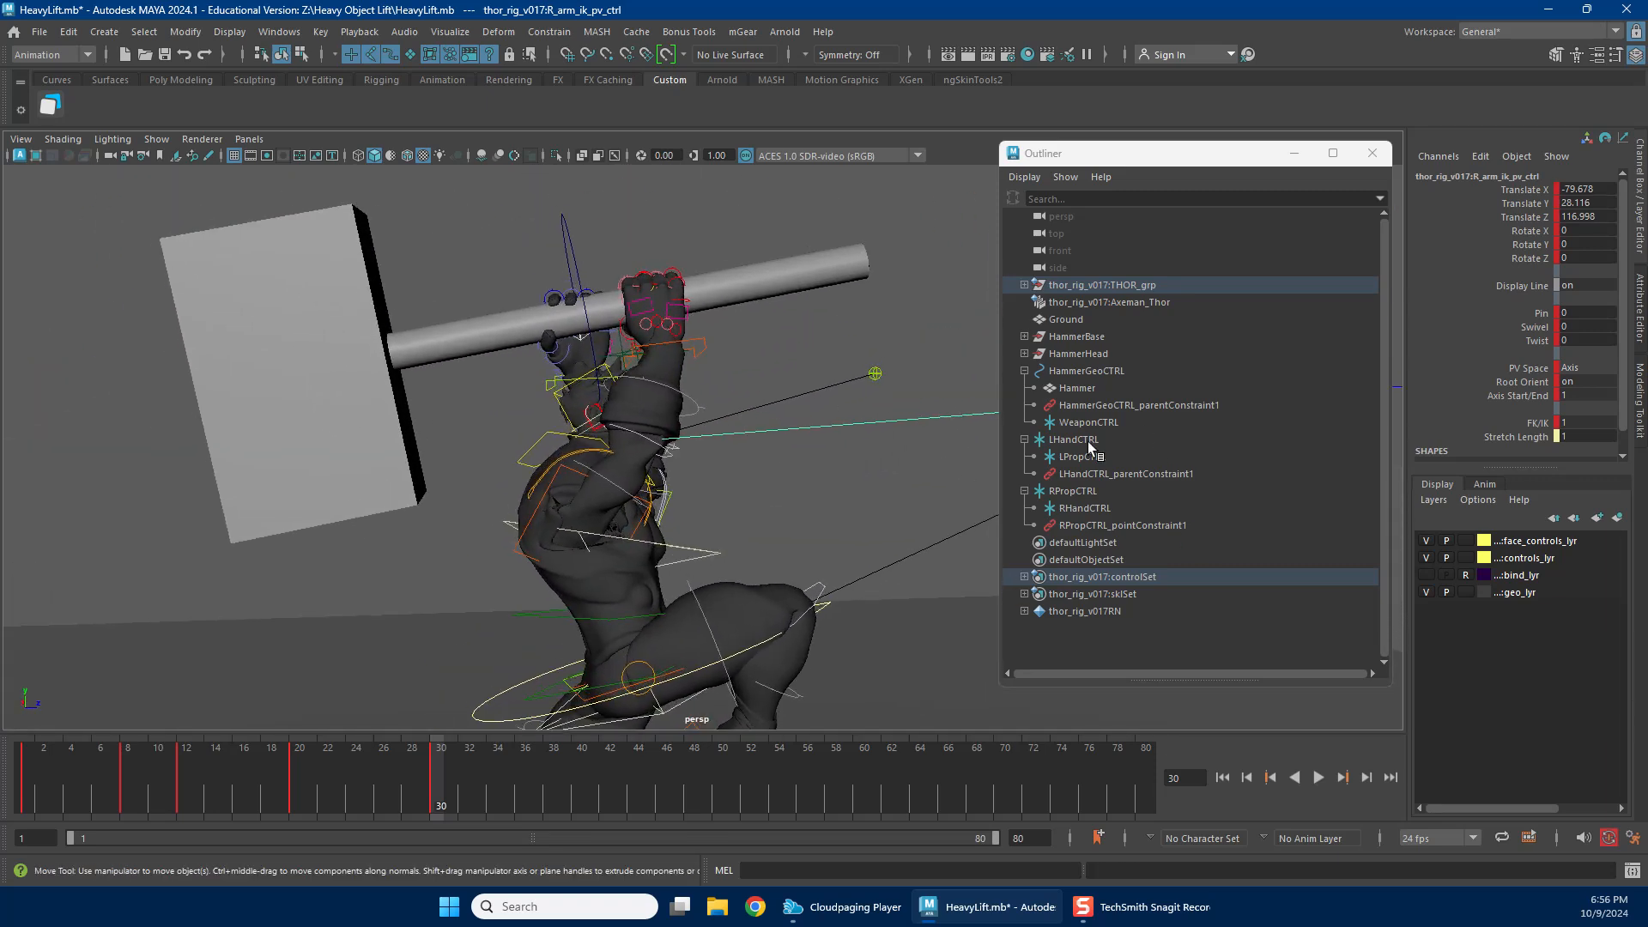
click(1102, 422)
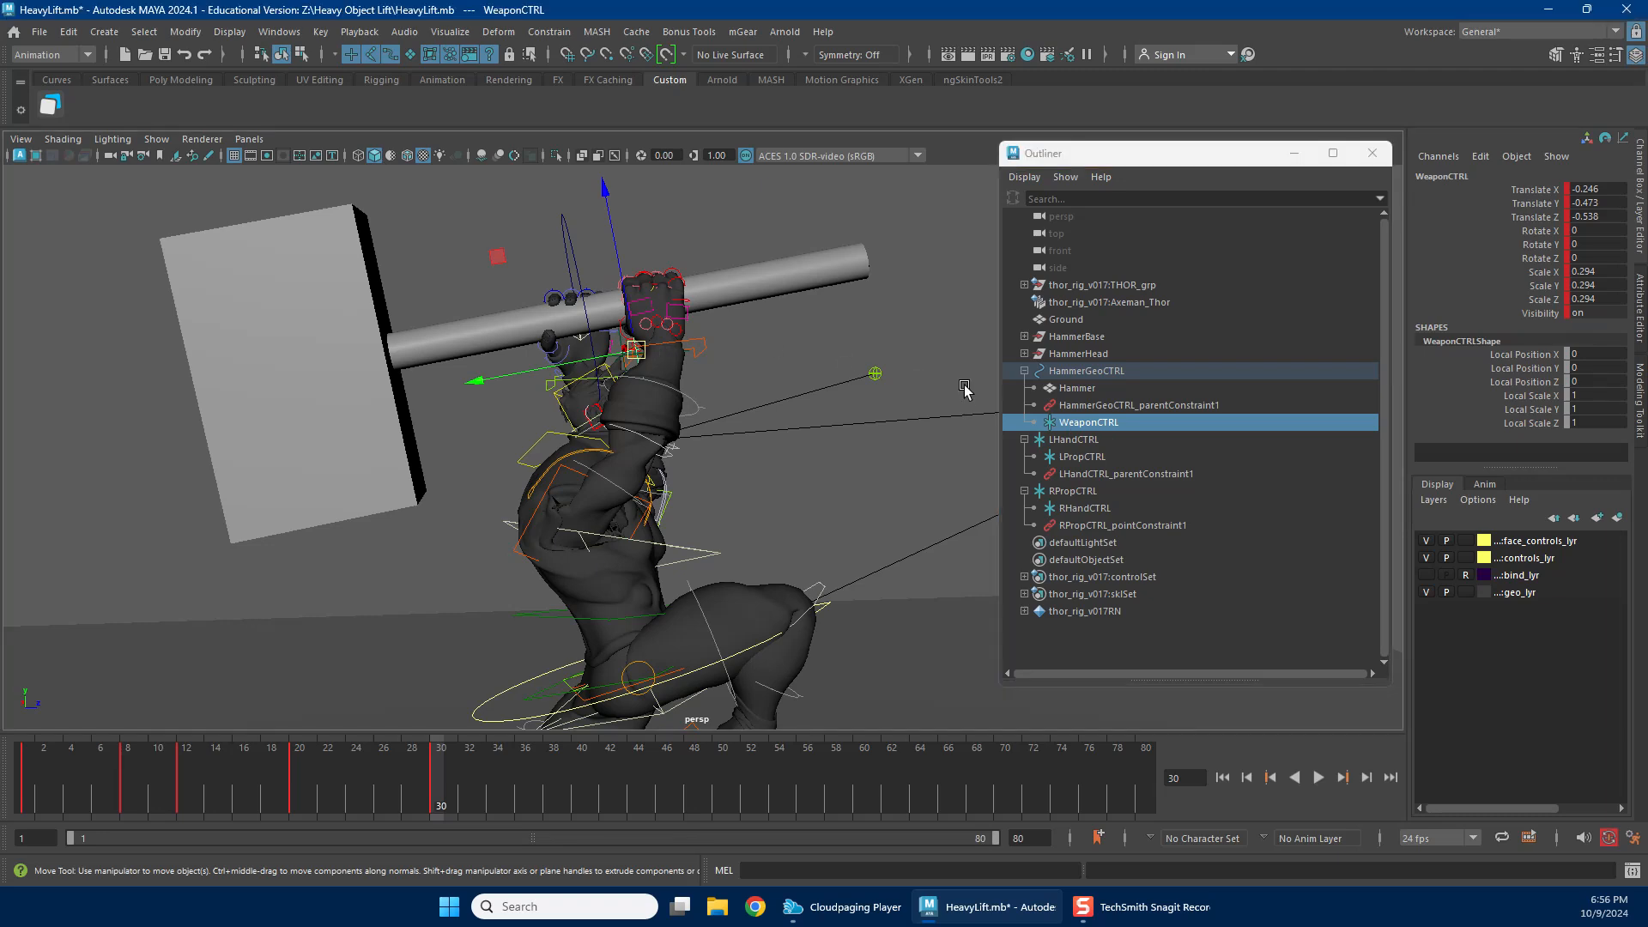
alt+drag(785, 424, 779, 438)
alt+right_drag(779, 438, 803, 407)
drag(579, 337, 565, 339)
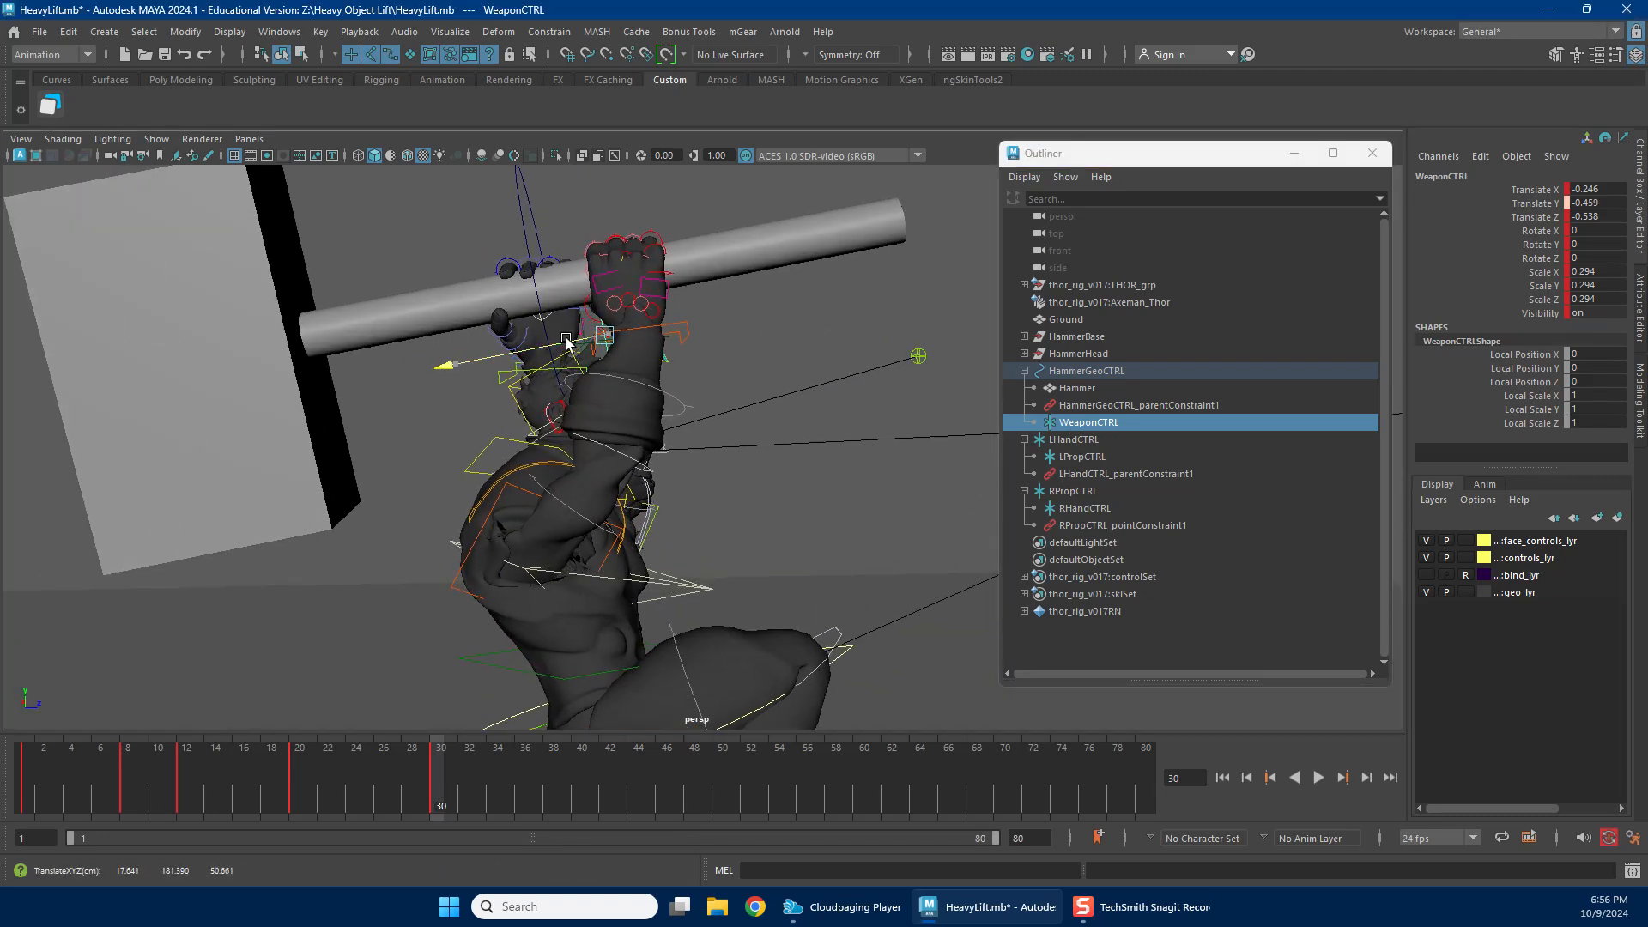
alt+right_drag(799, 343, 633, 375)
alt+drag(632, 374, 577, 430)
alt+right_drag(577, 430, 806, 471)
click(806, 471)
Rotate the head control to about -15.0, 2.9, 12.9 in the overhead pose.
alt+drag(805, 471, 463, 382)
click(473, 375)
key(e)
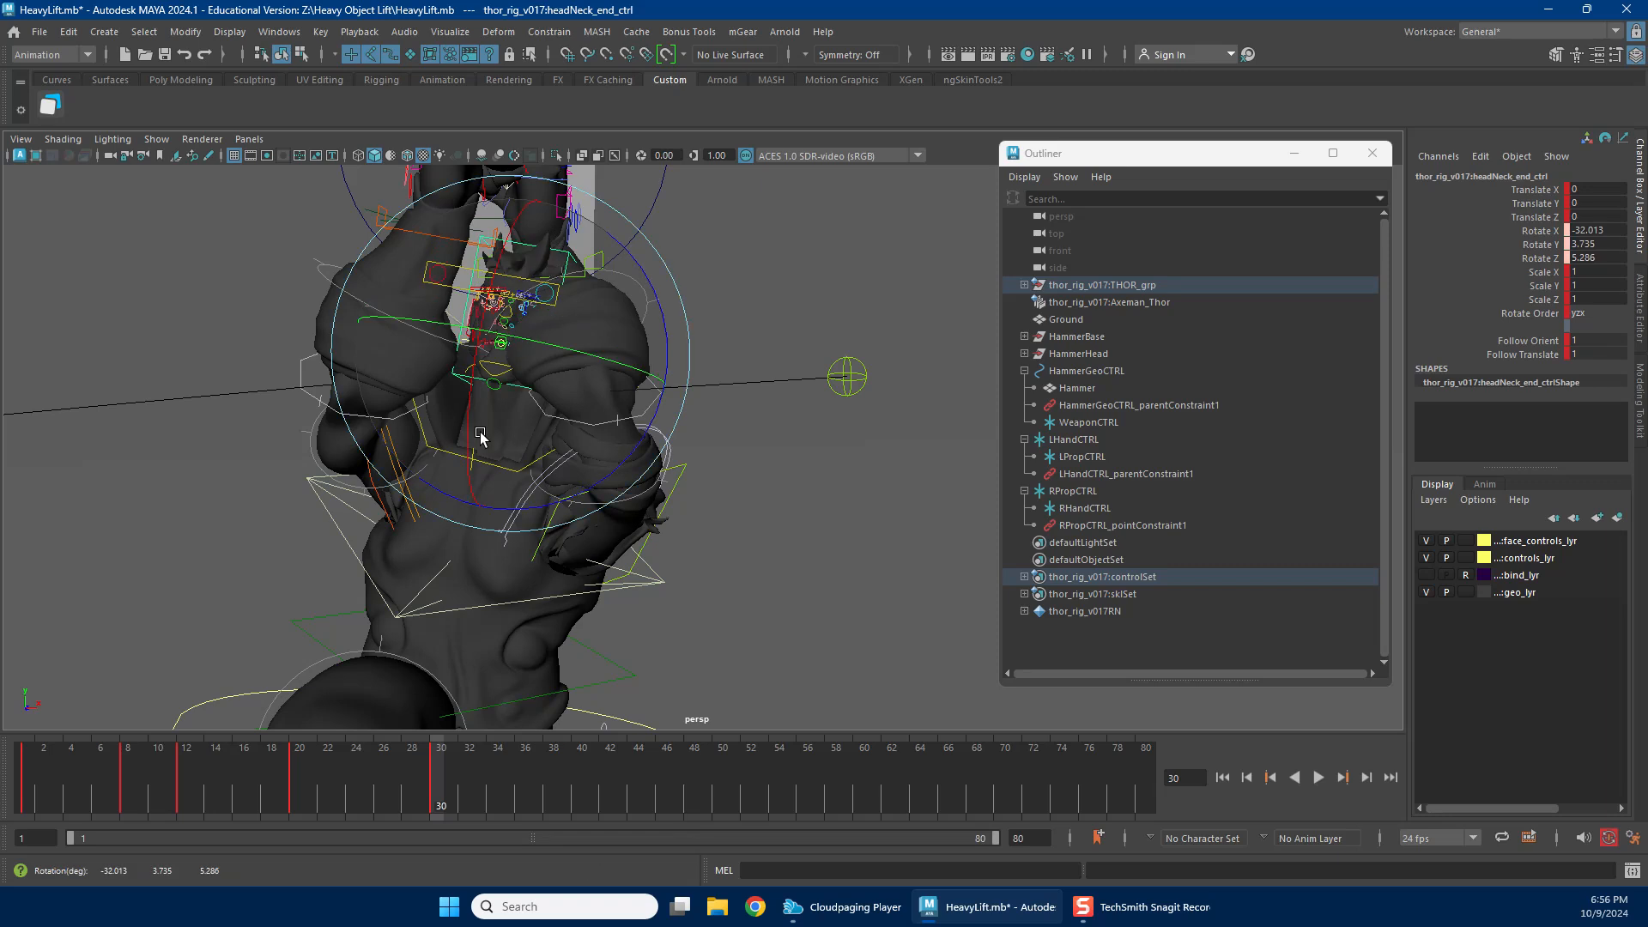
drag(501, 461, 501, 461)
alt+drag(501, 461, 624, 434)
drag(533, 344, 574, 367)
key(w)
alt+drag(641, 369, 644, 446)
alt+right_drag(644, 447, 641, 446)
alt+middle_drag(642, 445, 611, 448)
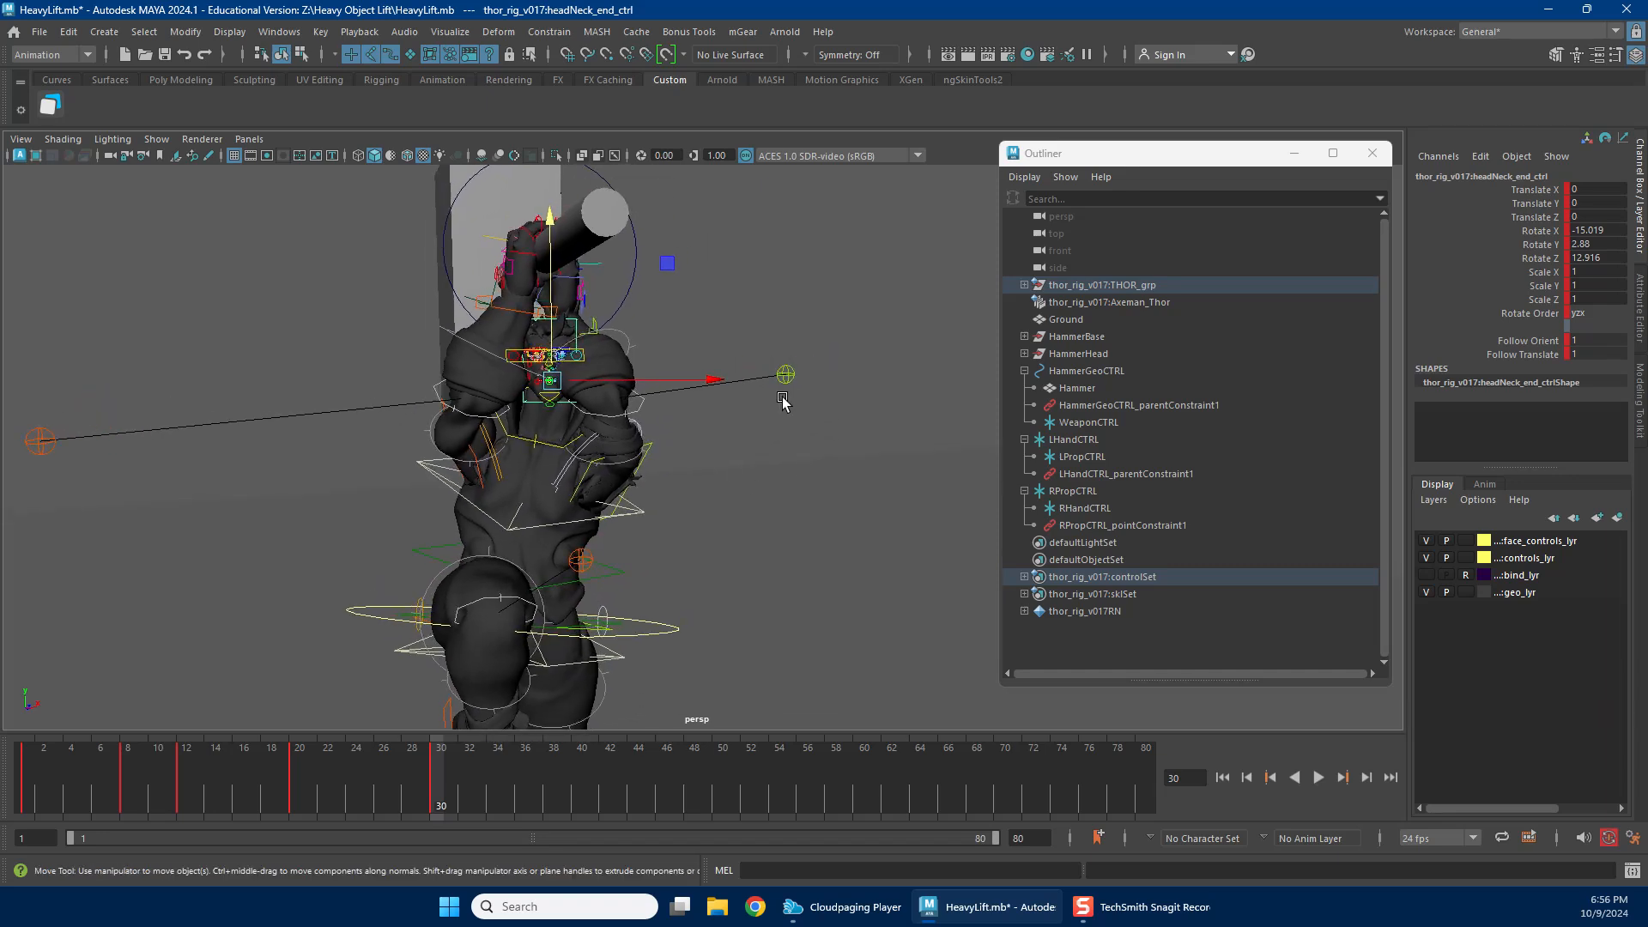
Select all the rig and hammer controls and play back the animation to review the lift.
click(786, 372)
drag(786, 372, 686, 433)
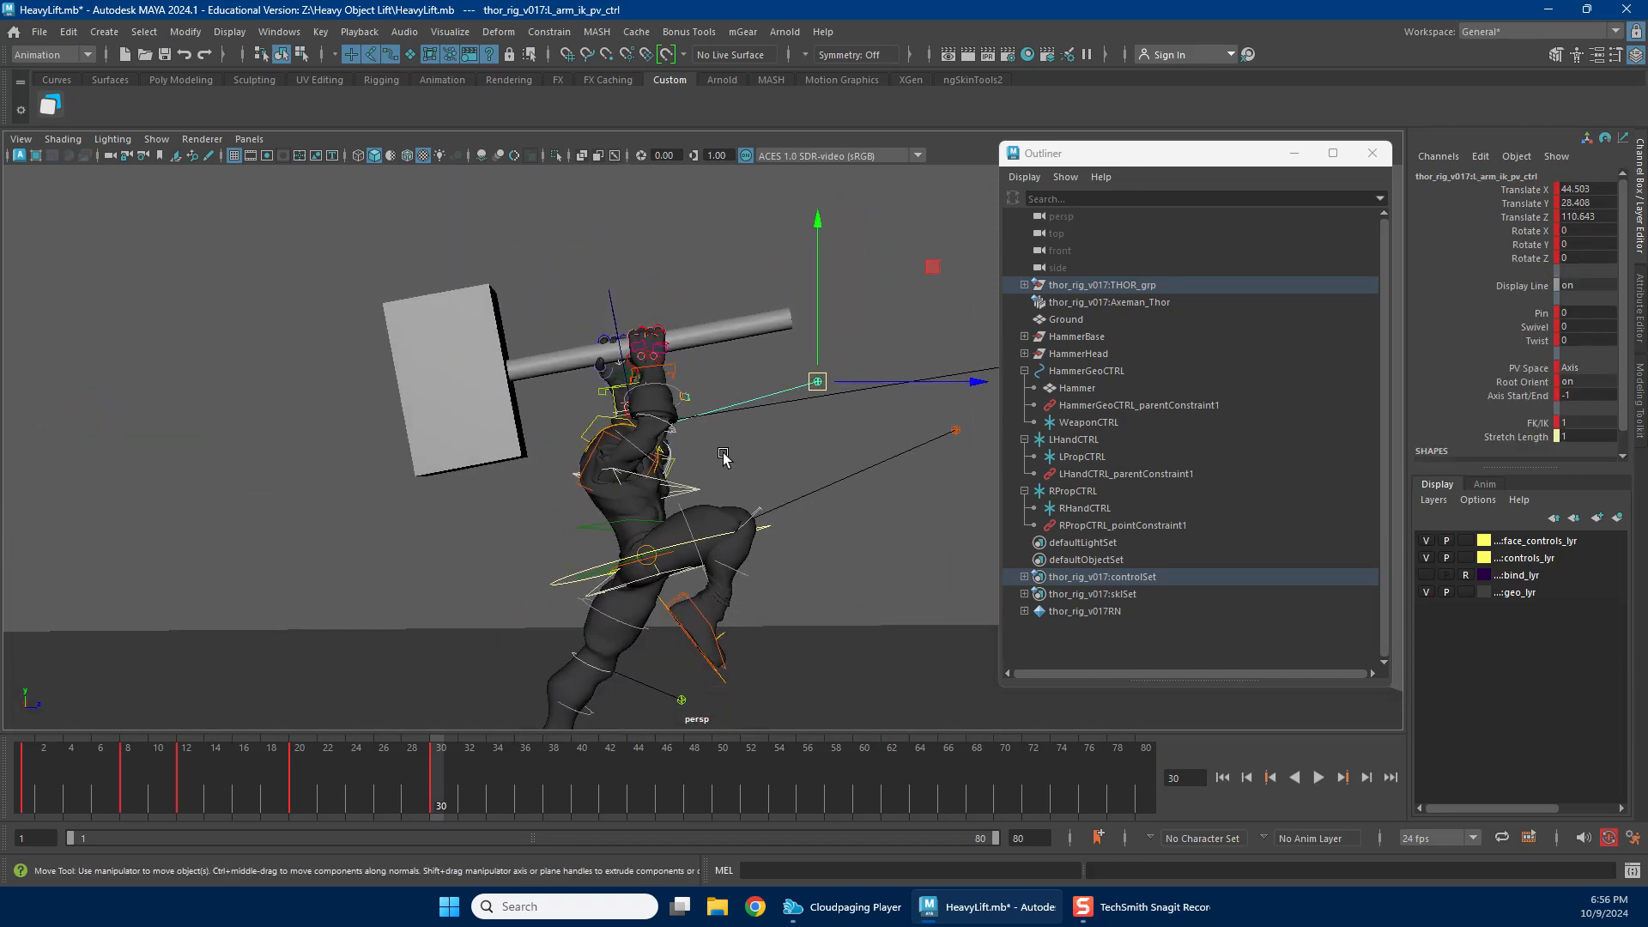
alt+right_drag(687, 434, 678, 433)
alt+middle_drag(678, 434, 703, 429)
alt+drag(703, 429, 617, 442)
drag(994, 230, 359, 726)
key(alt+v)
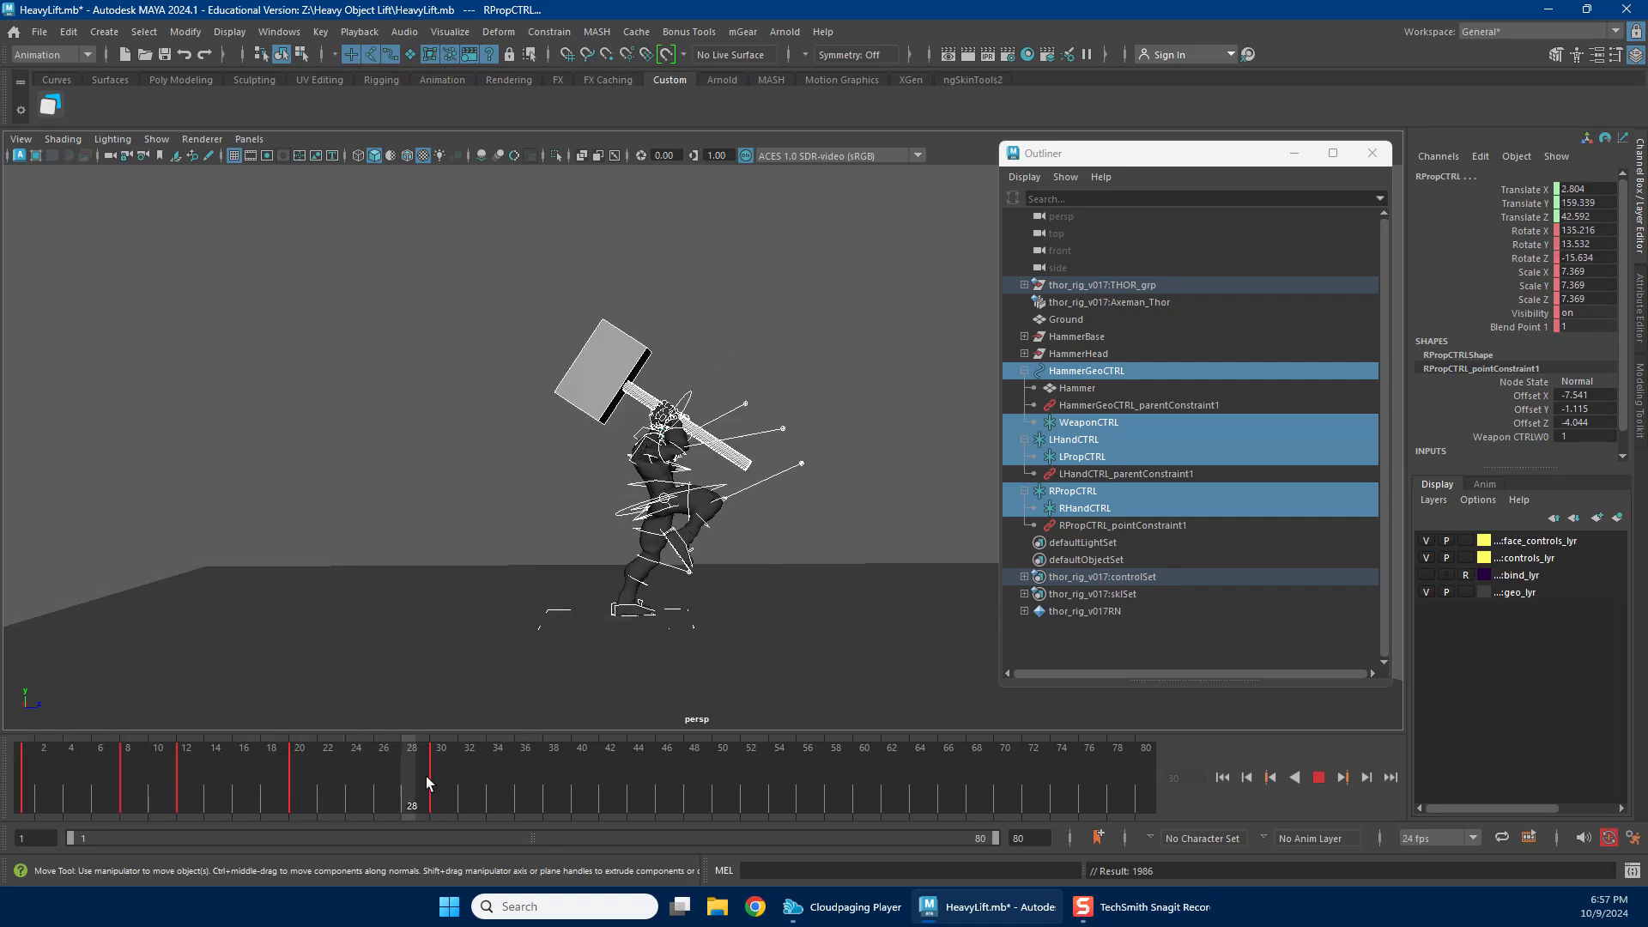
Select every key of the selected controls in the Graph Editor and apply auto tangents to them.
click(268, 760)
key(shift+g)
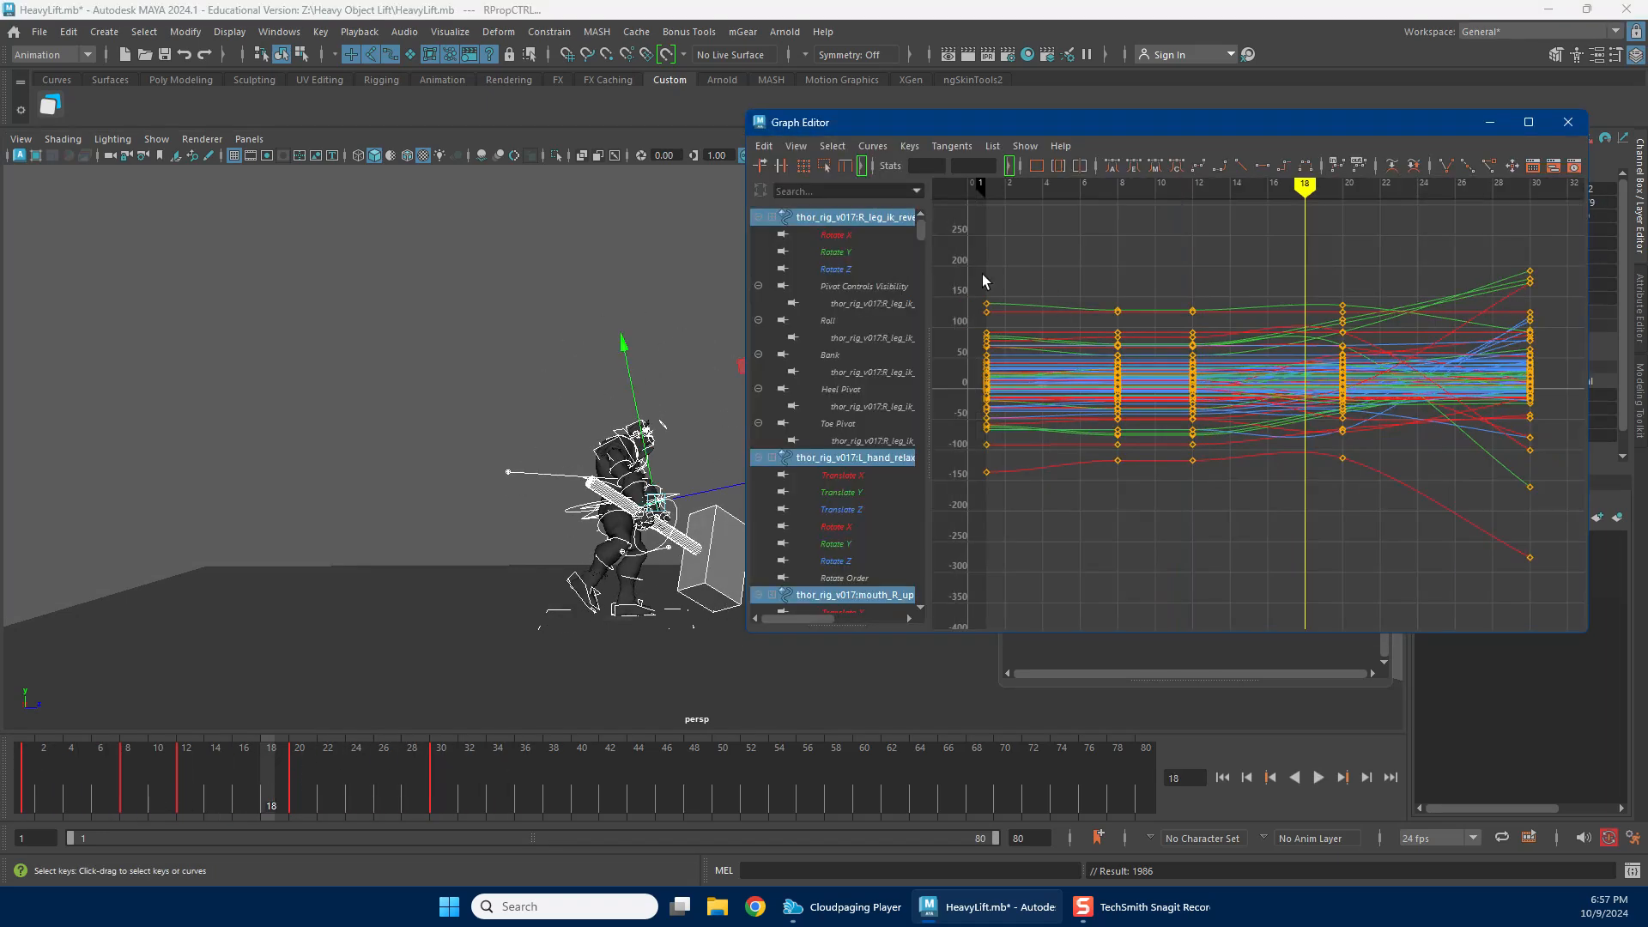
drag(982, 274, 1575, 592)
key(shift+a)
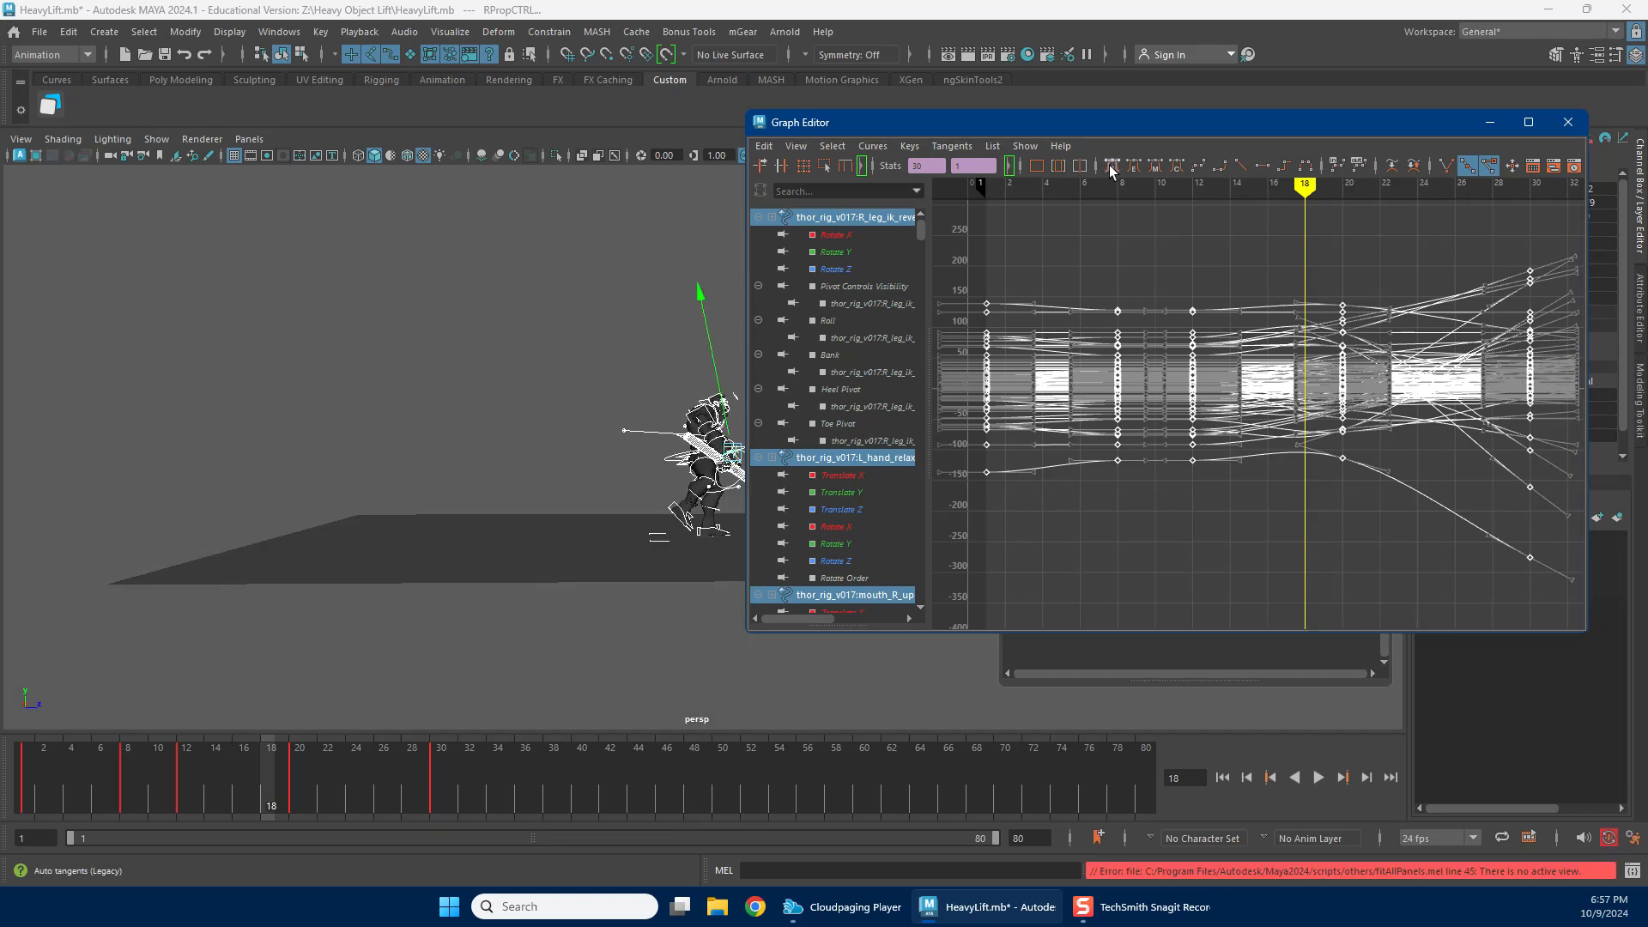
click(1322, 207)
click(1567, 121)
Save the scene and play back the animation from the side view.
click(39, 32)
click(69, 102)
scroll(796, 388, up, 1)
scroll(796, 387, up, 2)
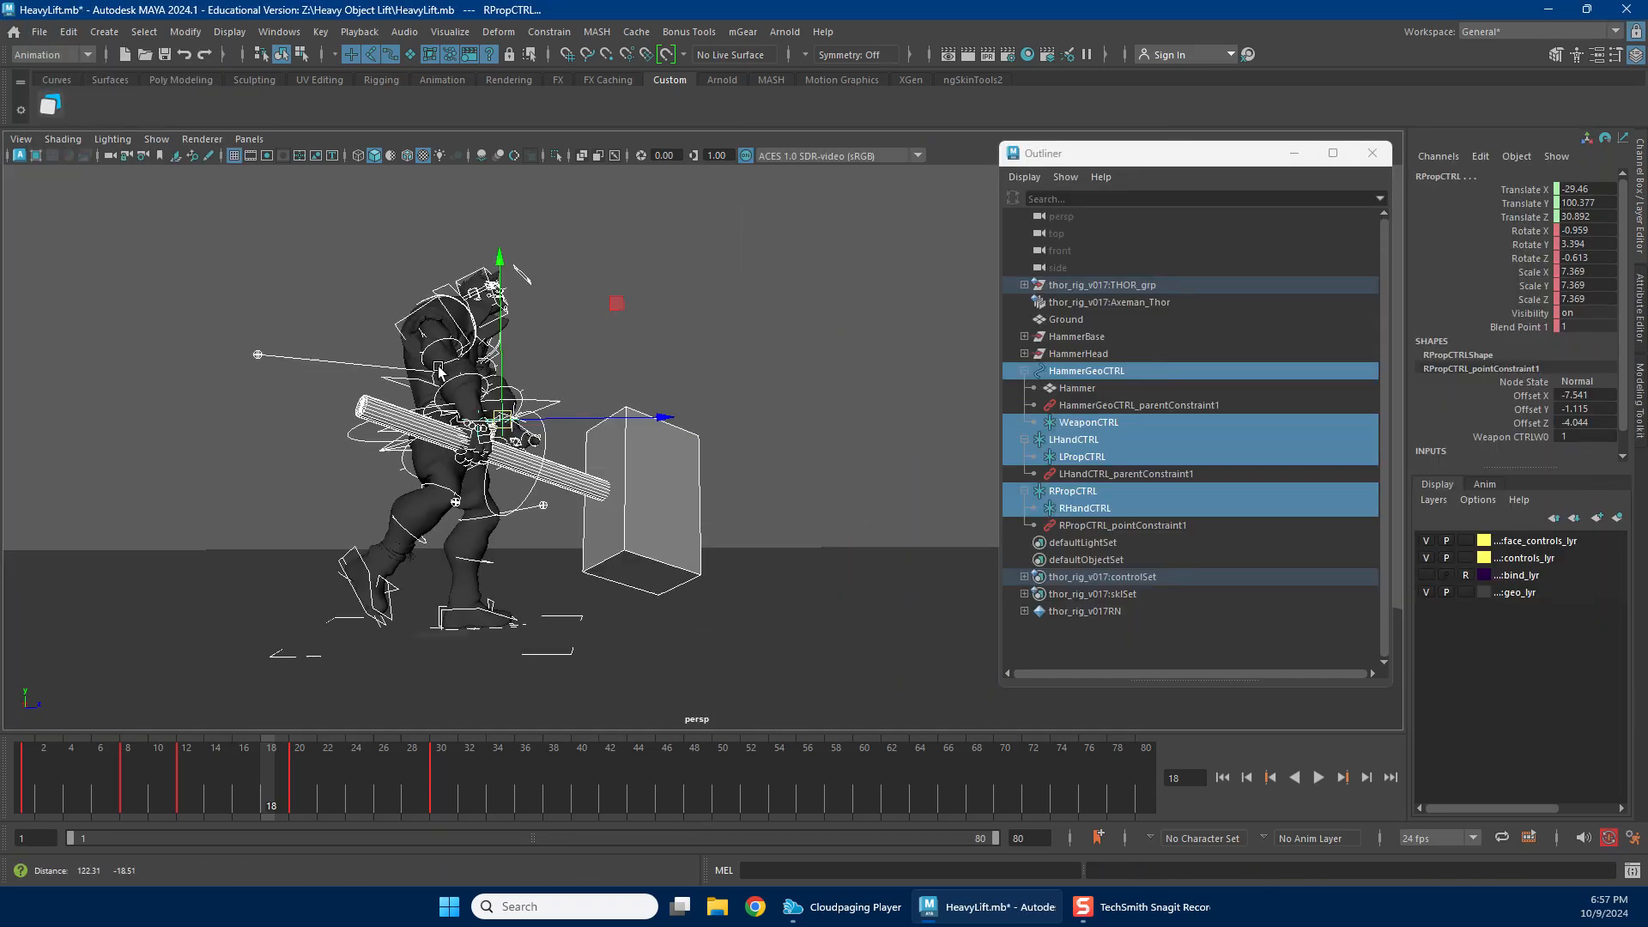
scroll(489, 360, down, 1)
scroll(499, 405, up, 1)
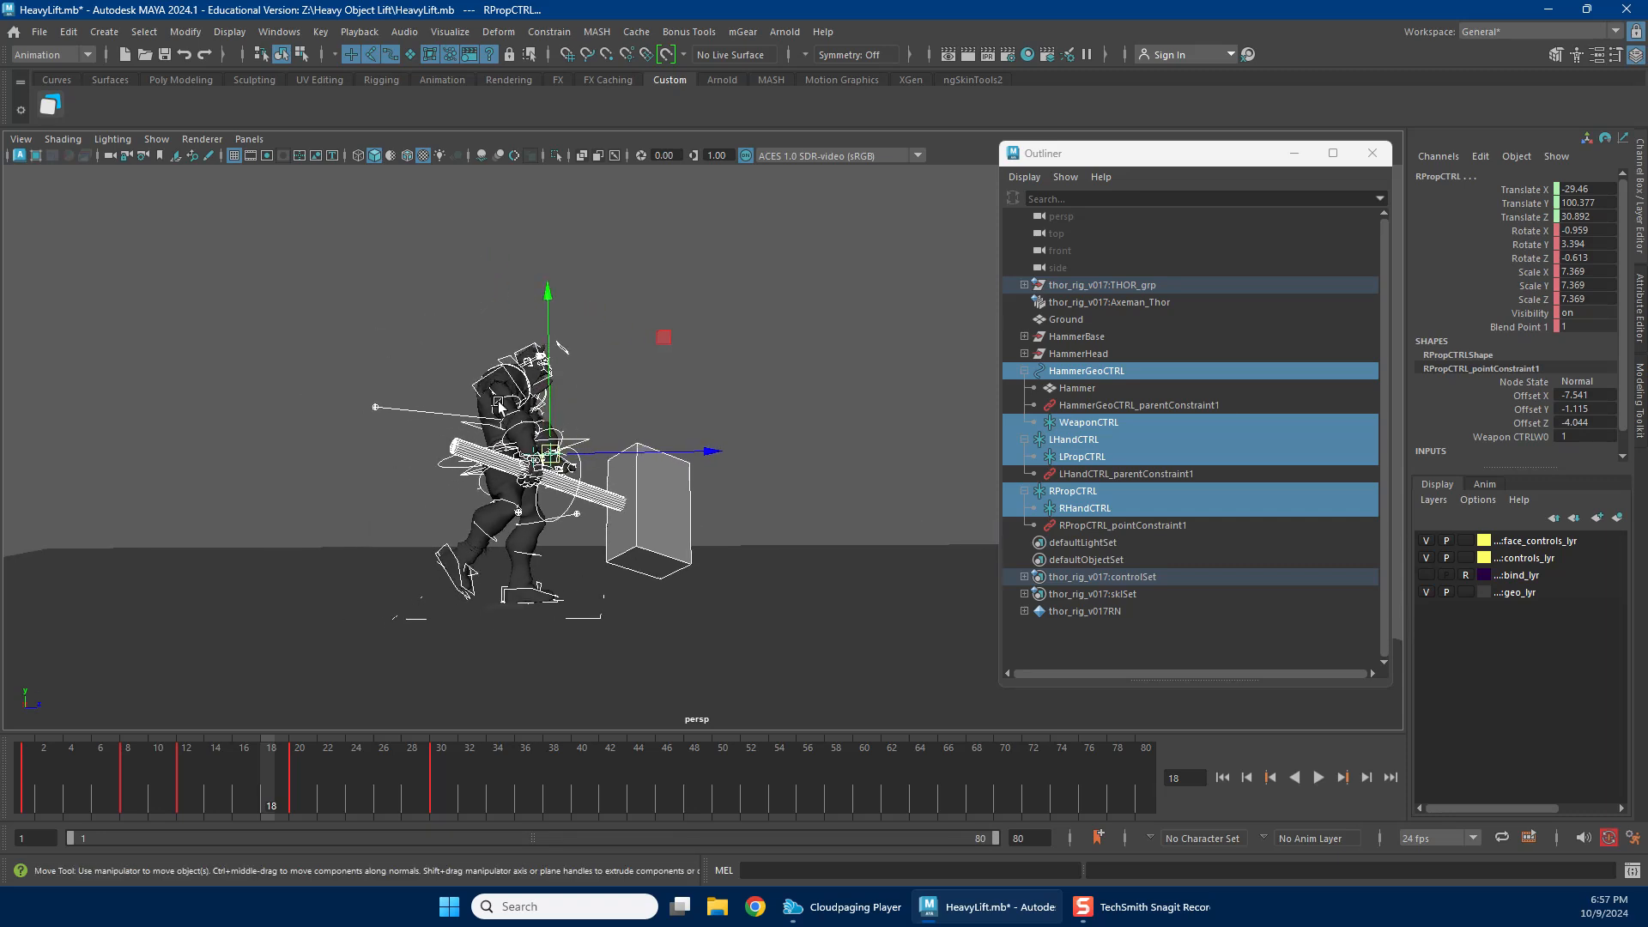
key(alt+v)
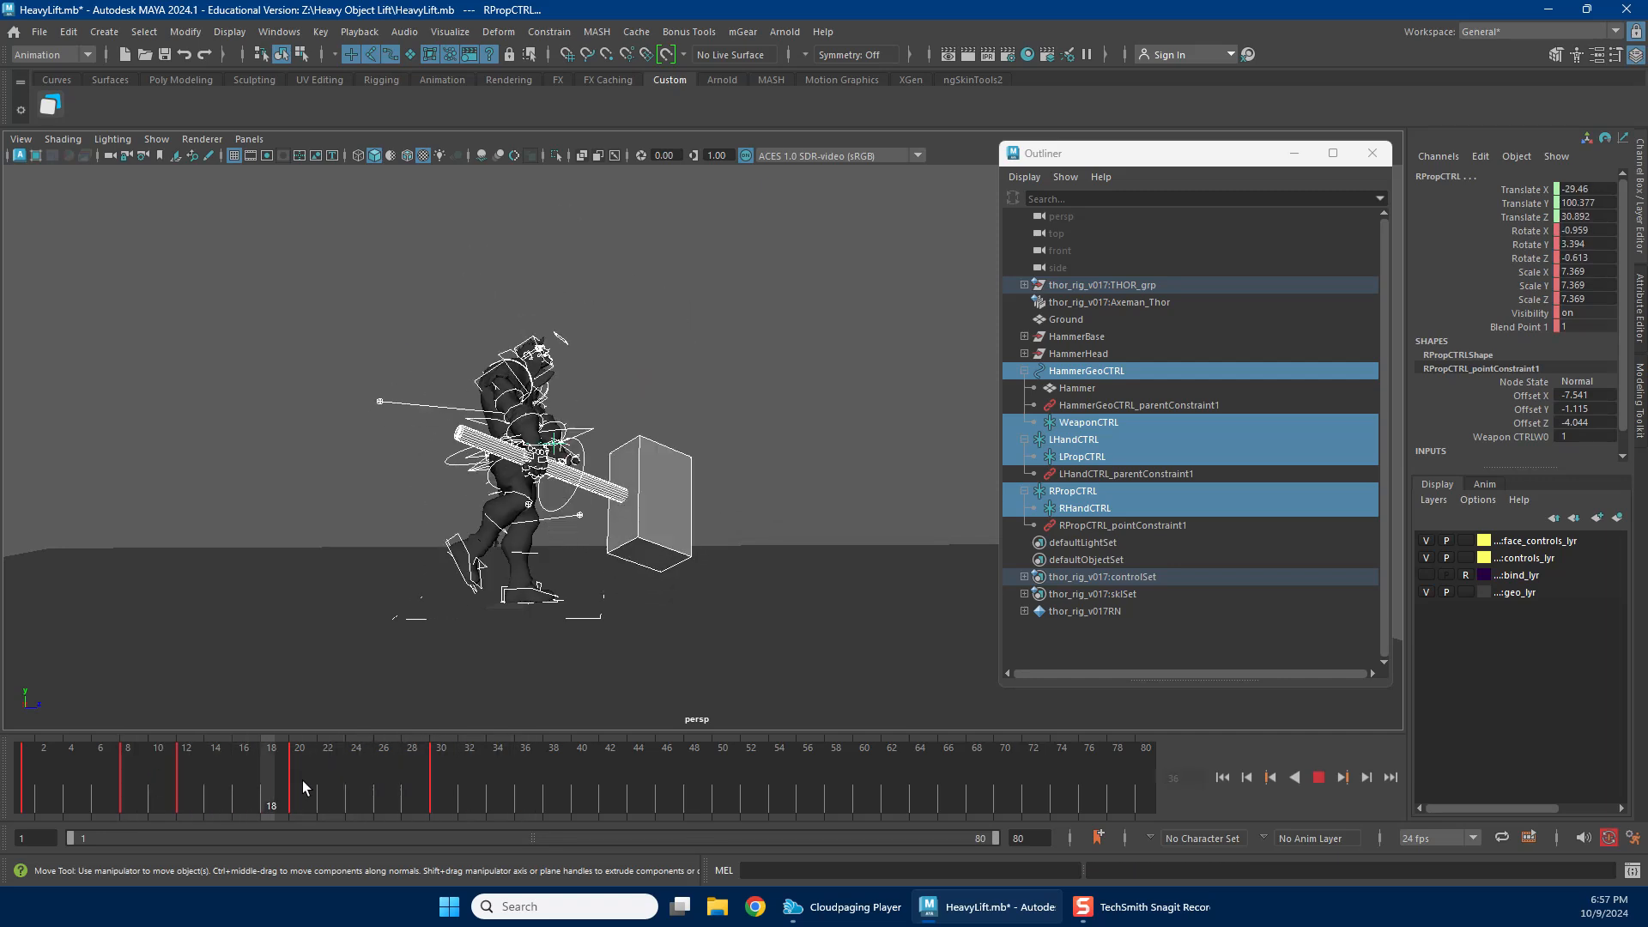
Try to move the overhead pose keys from frame 30 to frame 35.
click(440, 777)
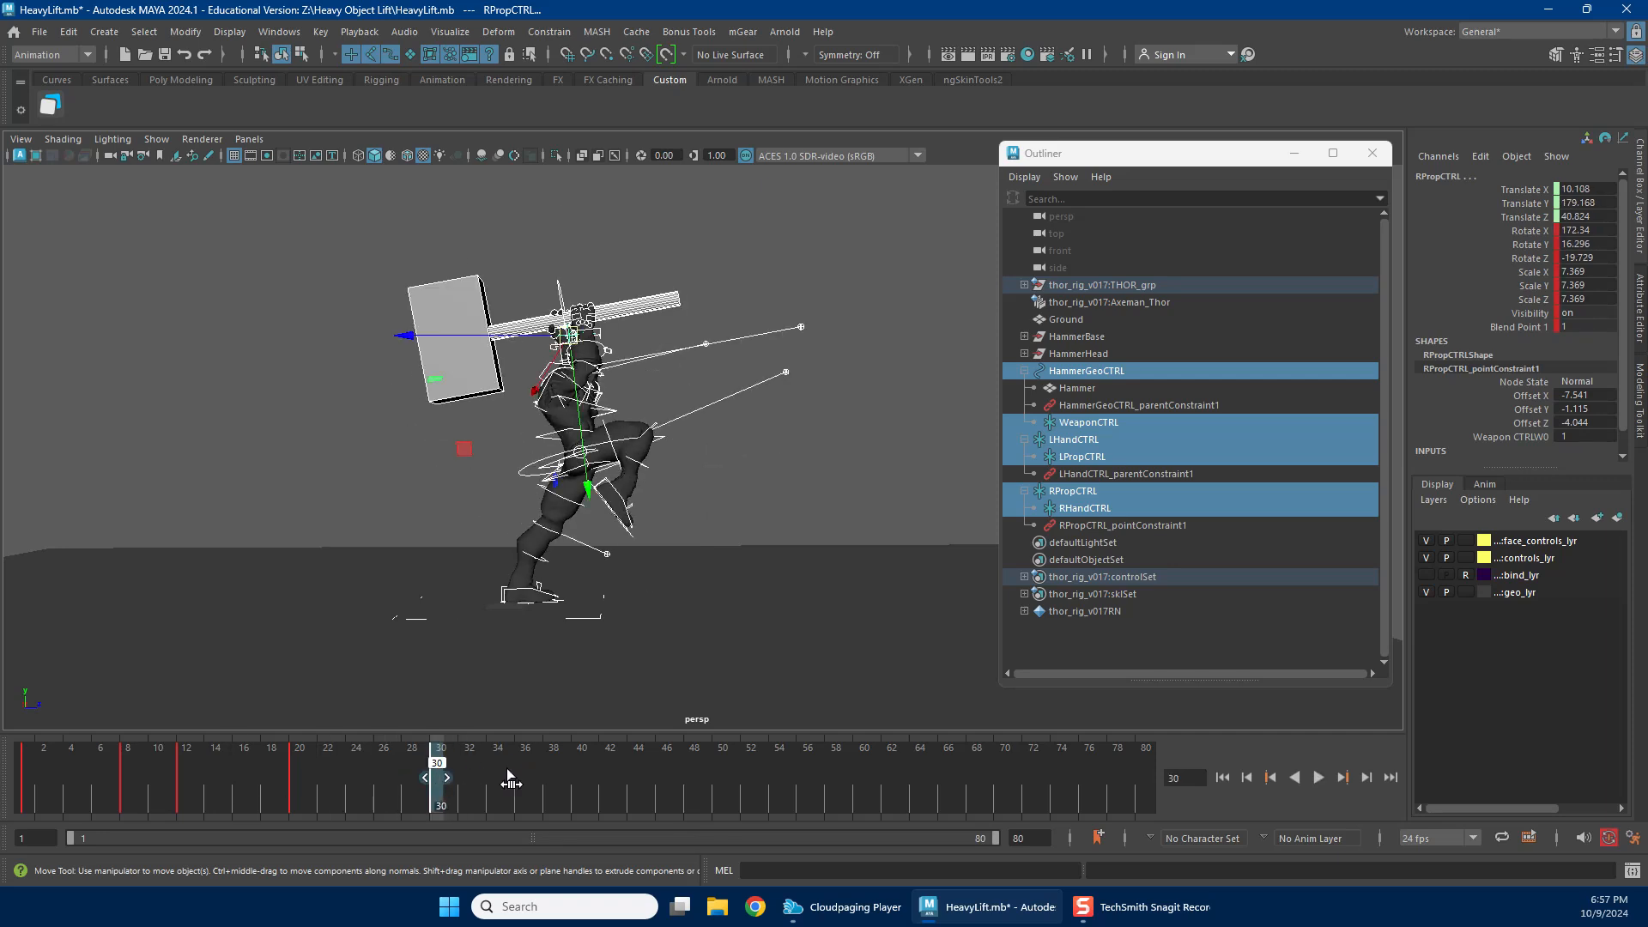
drag(440, 778, 512, 778)
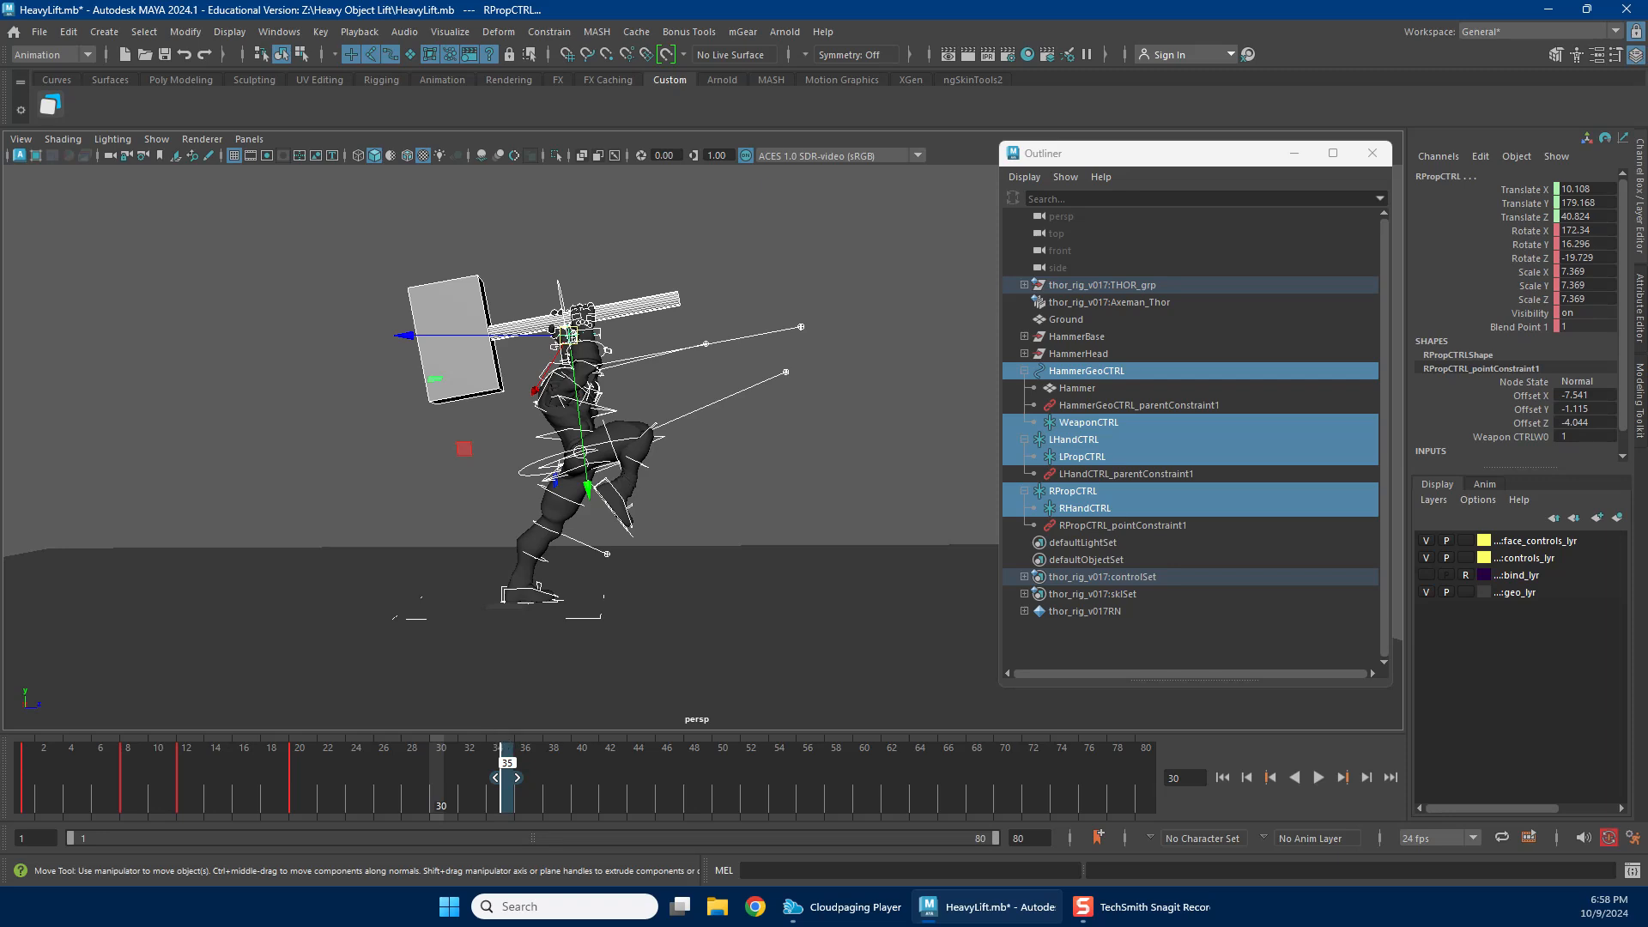
Open Task Manager to deal with the frozen Maya, reopen HeavyLift.mb in Maya and maximize its window.
mouse_move(1162, 896)
key(ctrl+shift+Escape)
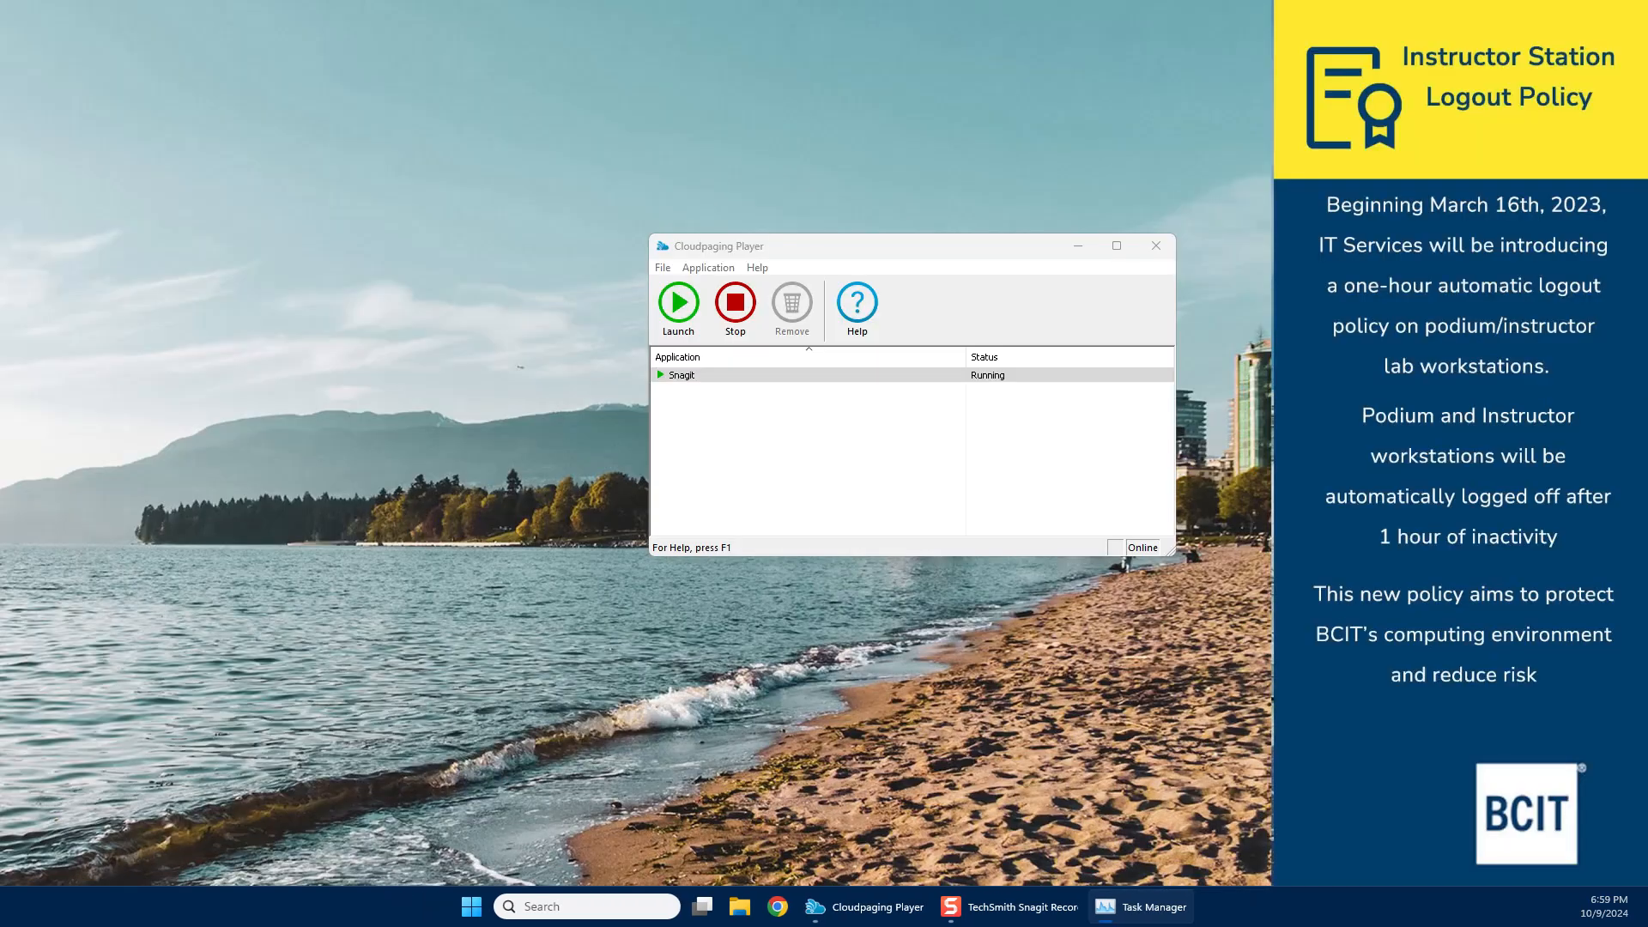
key(super)
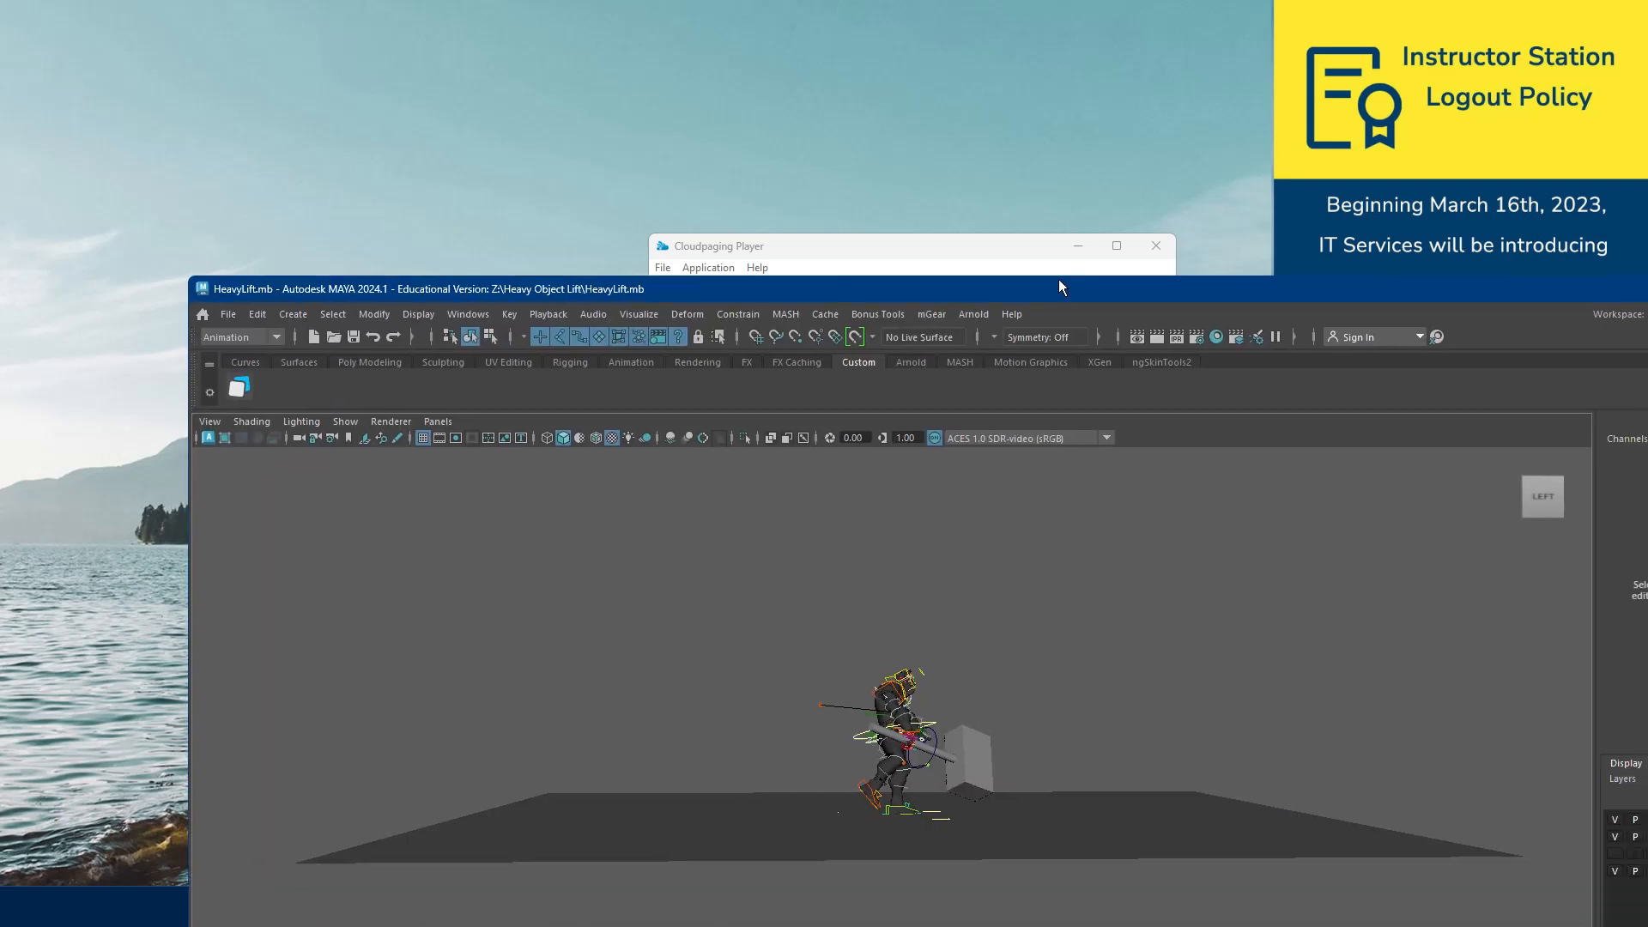
drag(1062, 286, 1055, 4)
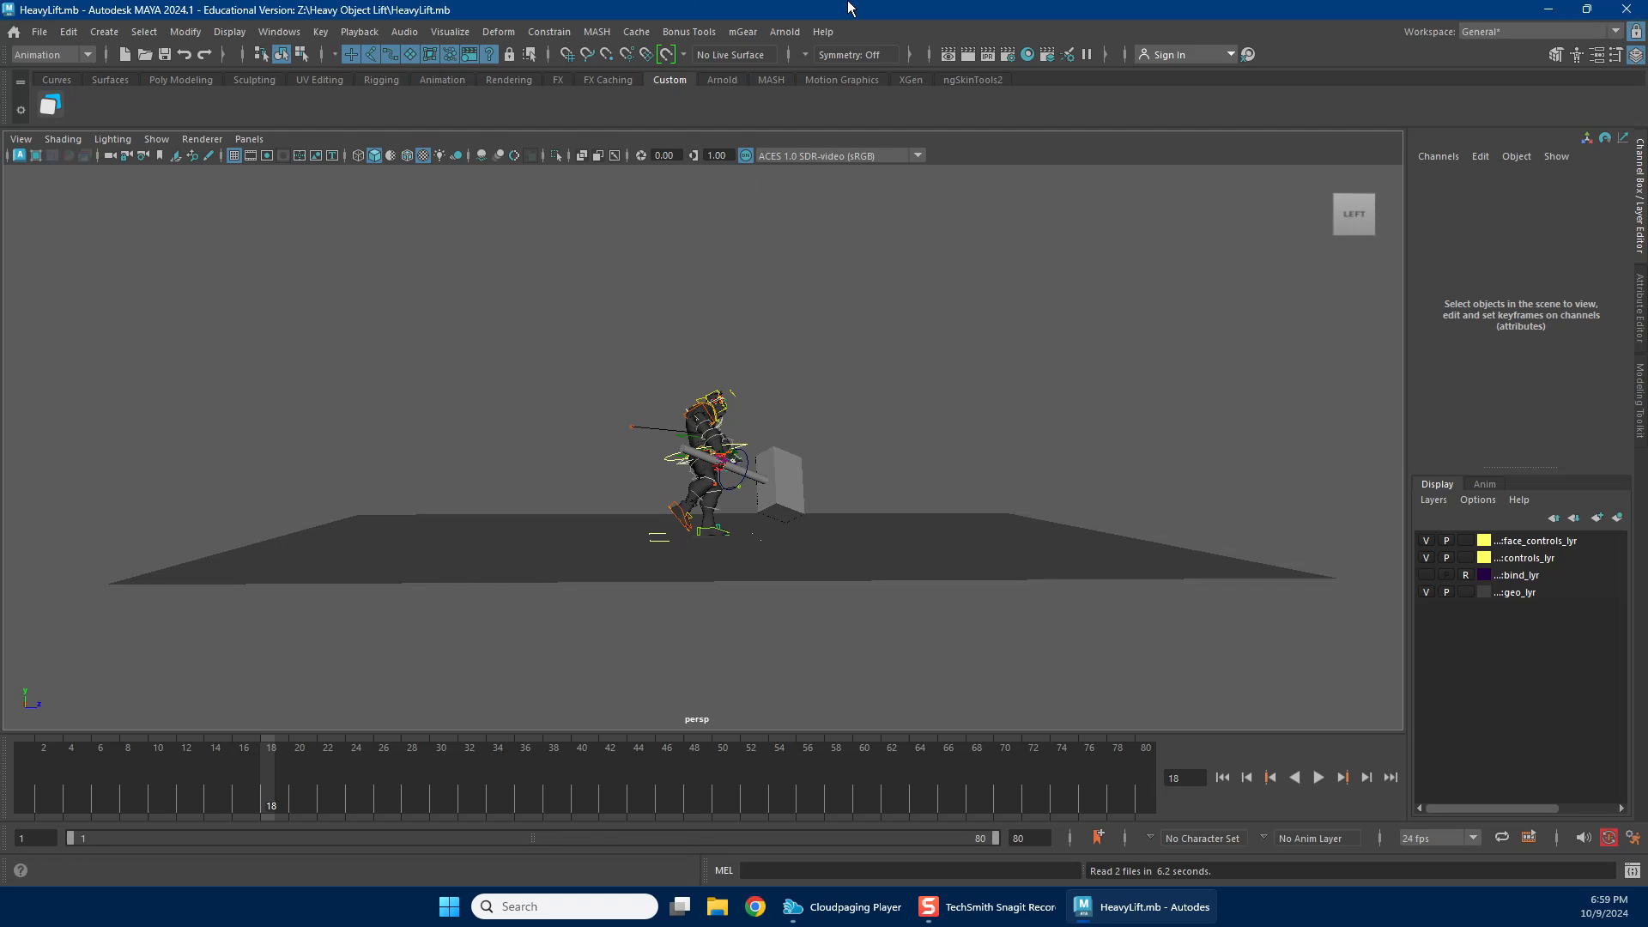
Play the reopened animation, exclude surface geometry from selection, and select all the rig and hammer controls.
click(25, 800)
key(alt+v)
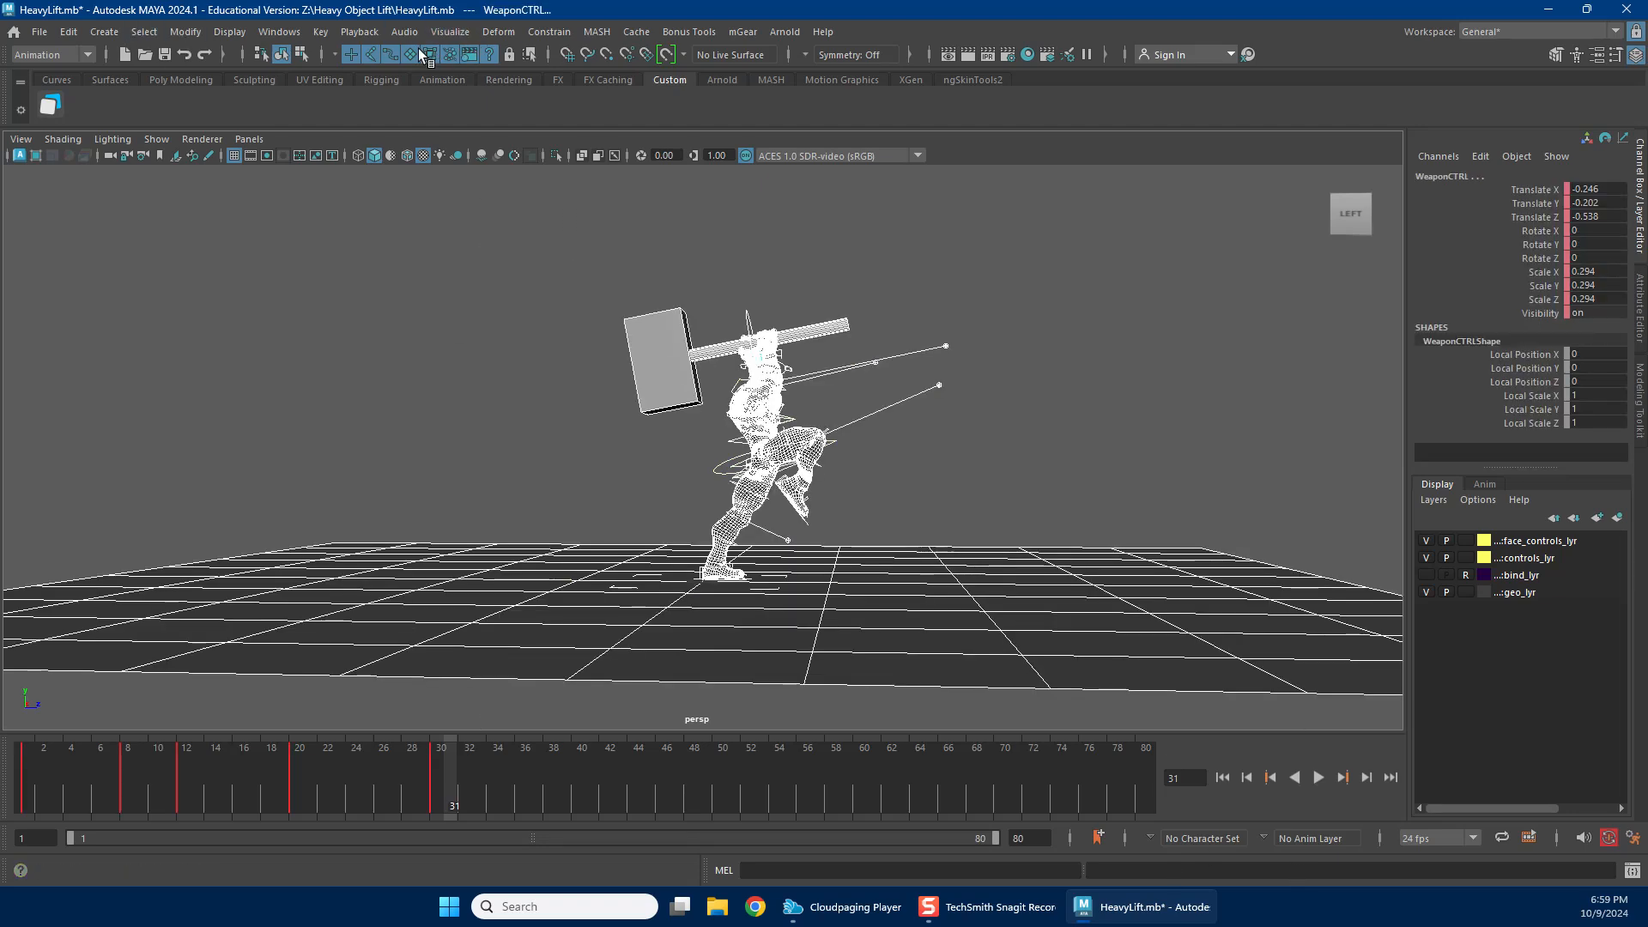
click(418, 50)
drag(444, 346, 1213, 859)
Move the overhead pose keys of all controls from frame 30 to frame 36.
drag(327, 776, 438, 776)
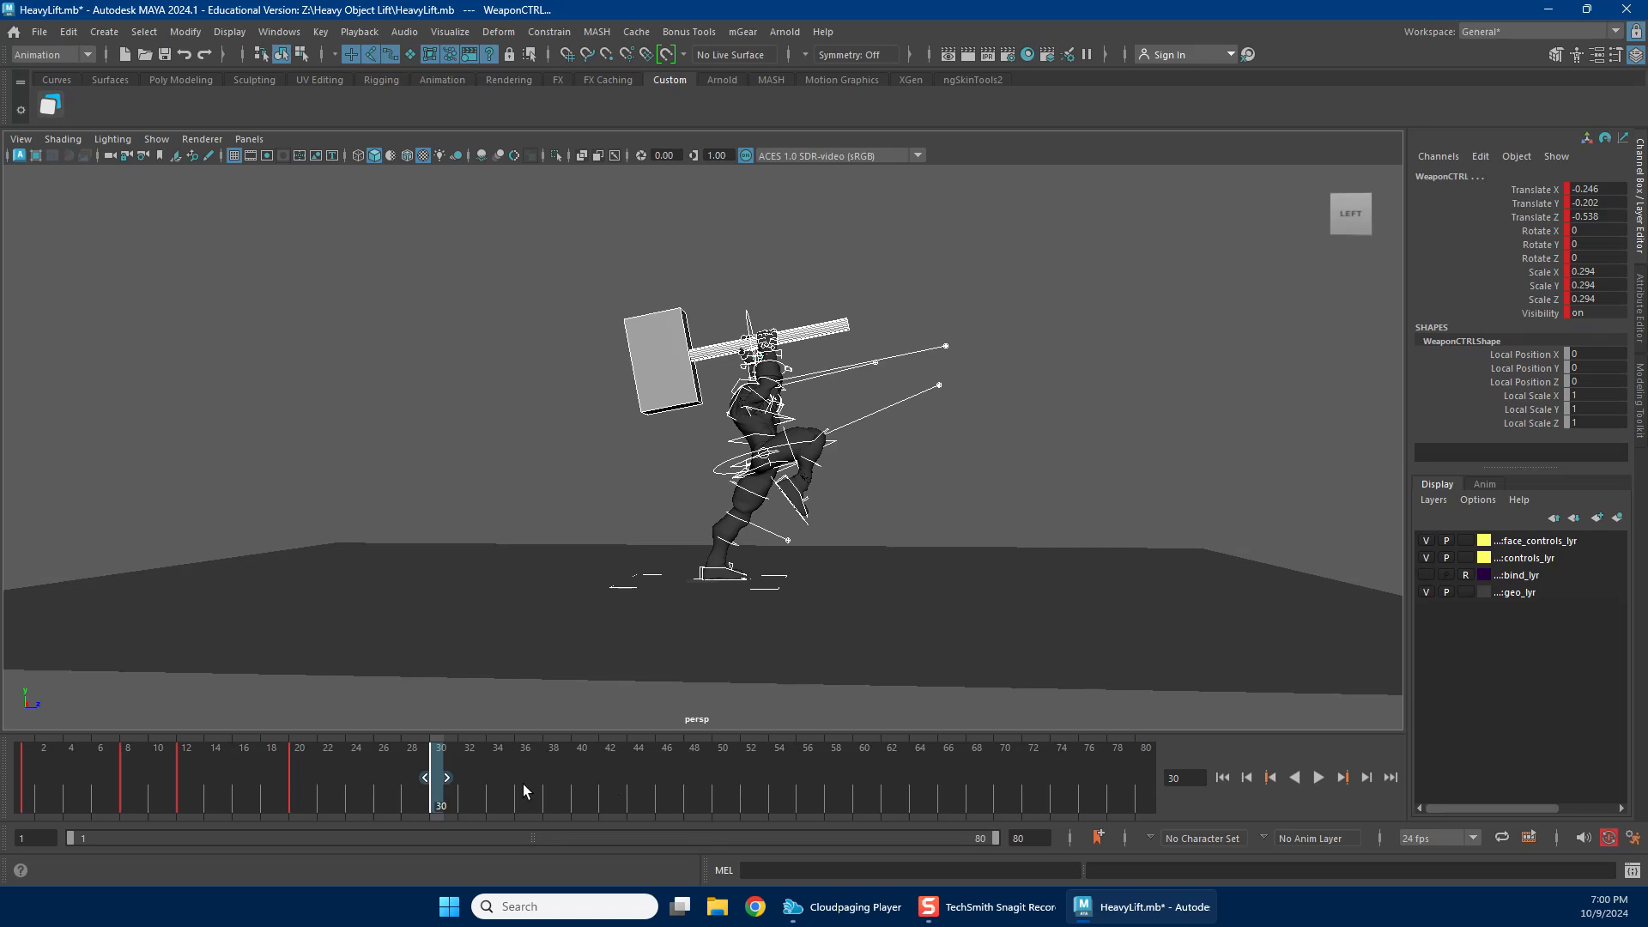
key(alt+period)
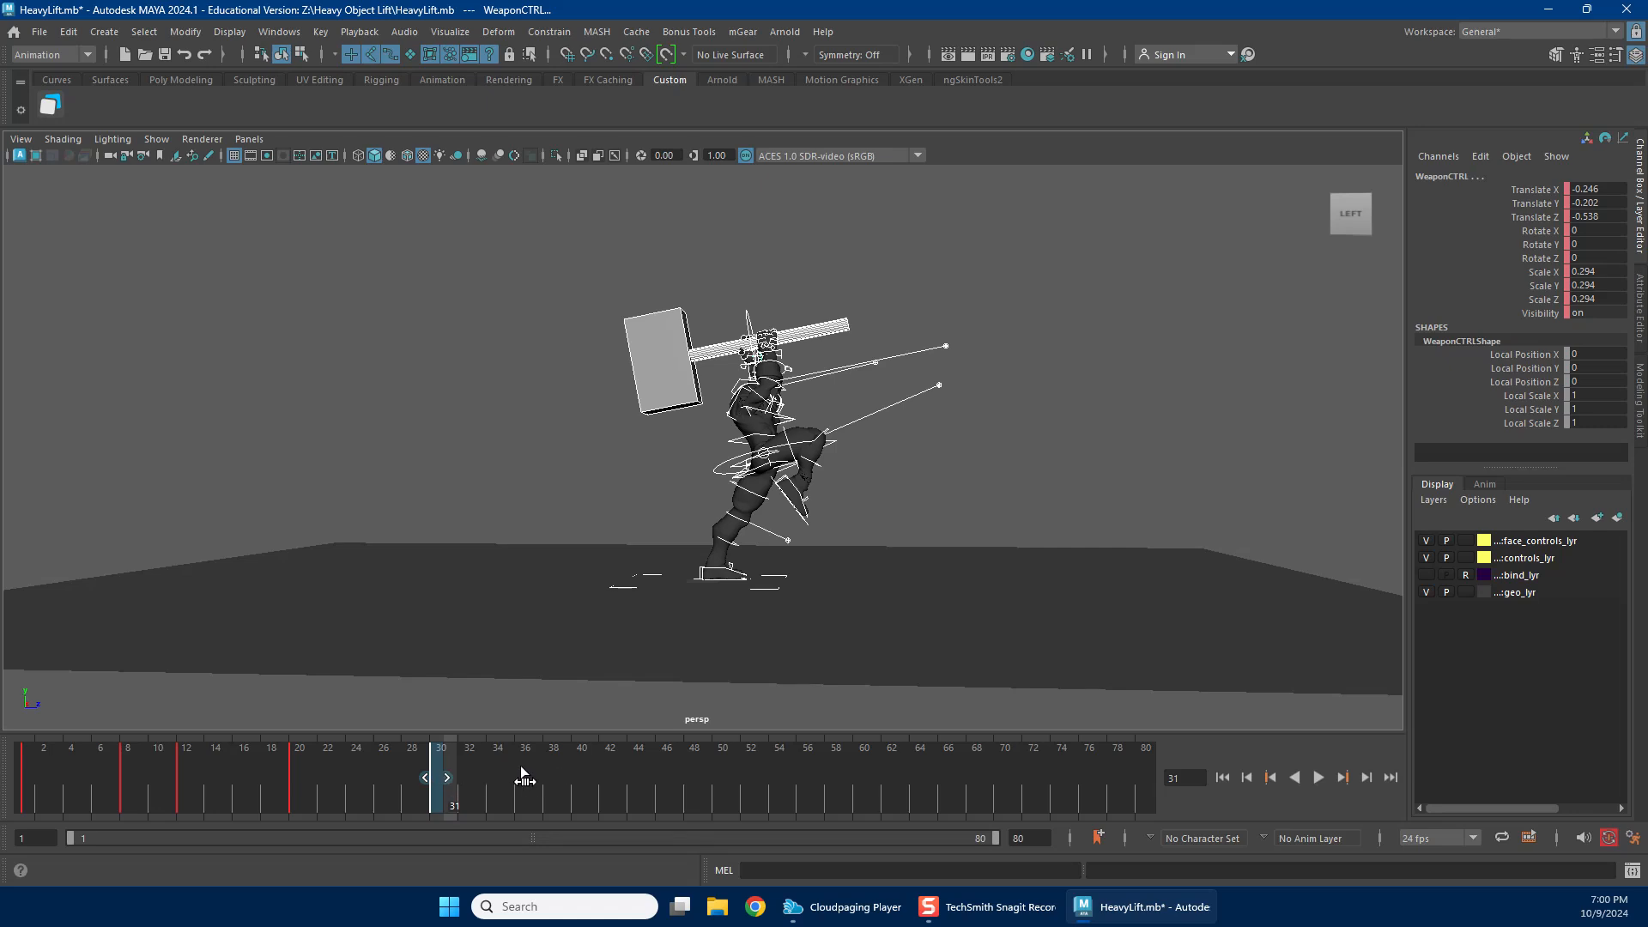
drag(449, 782, 519, 780)
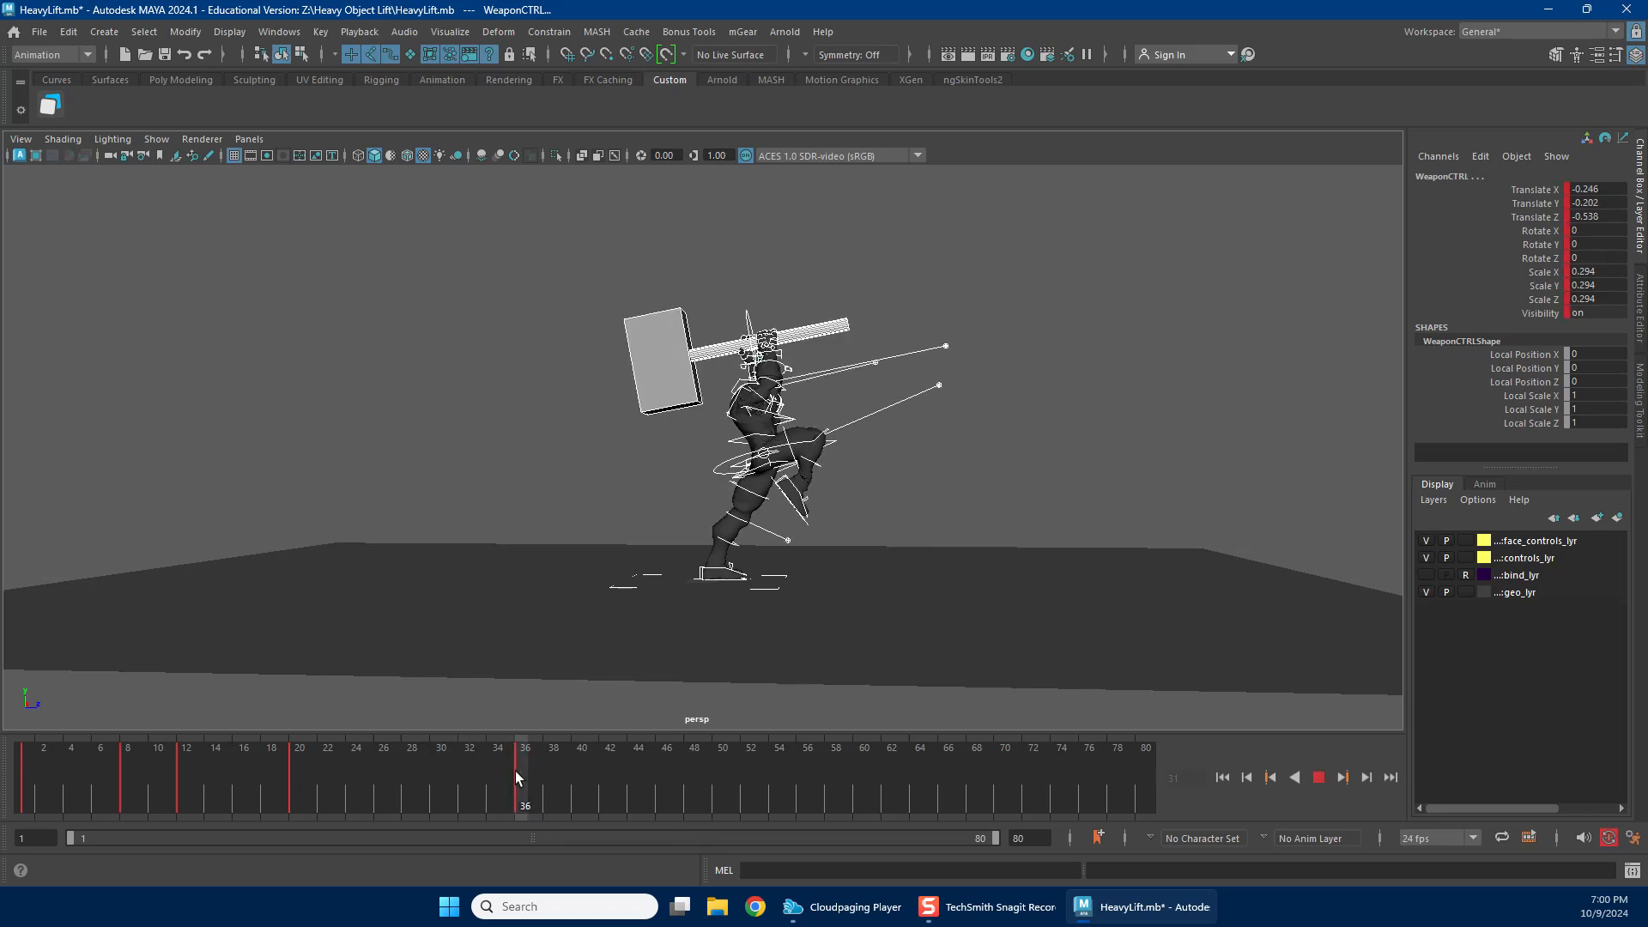
Play and scrub through the animation to check the timing of the lift into the overhead pose.
key(alt+v)
drag(383, 769, 265, 749)
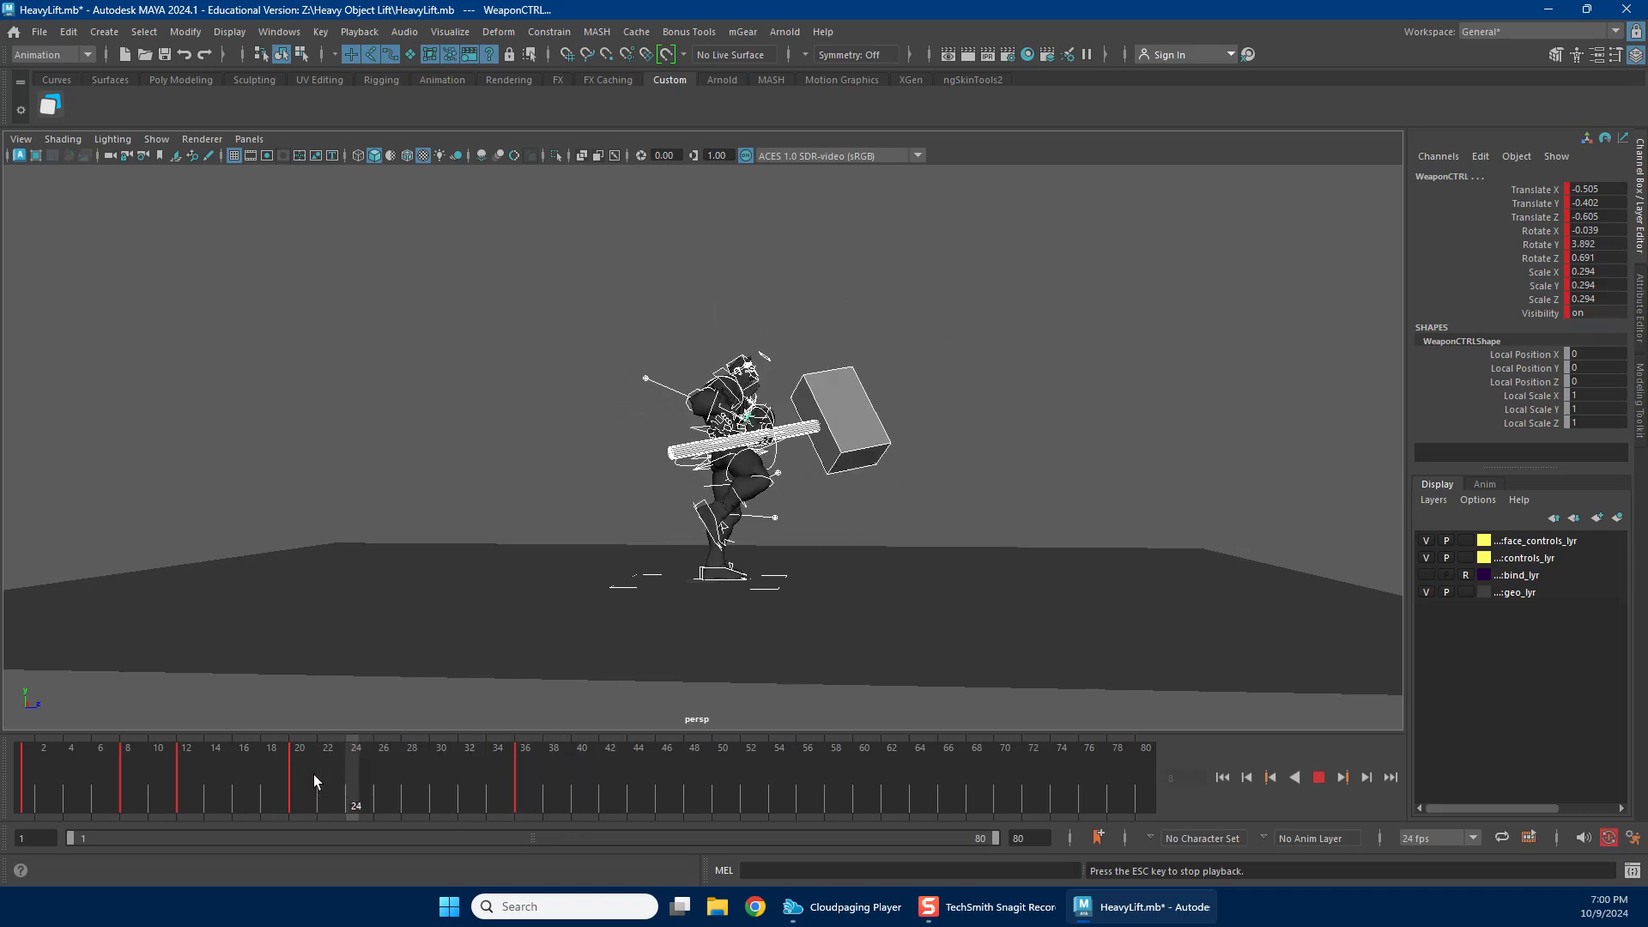
click(88, 767)
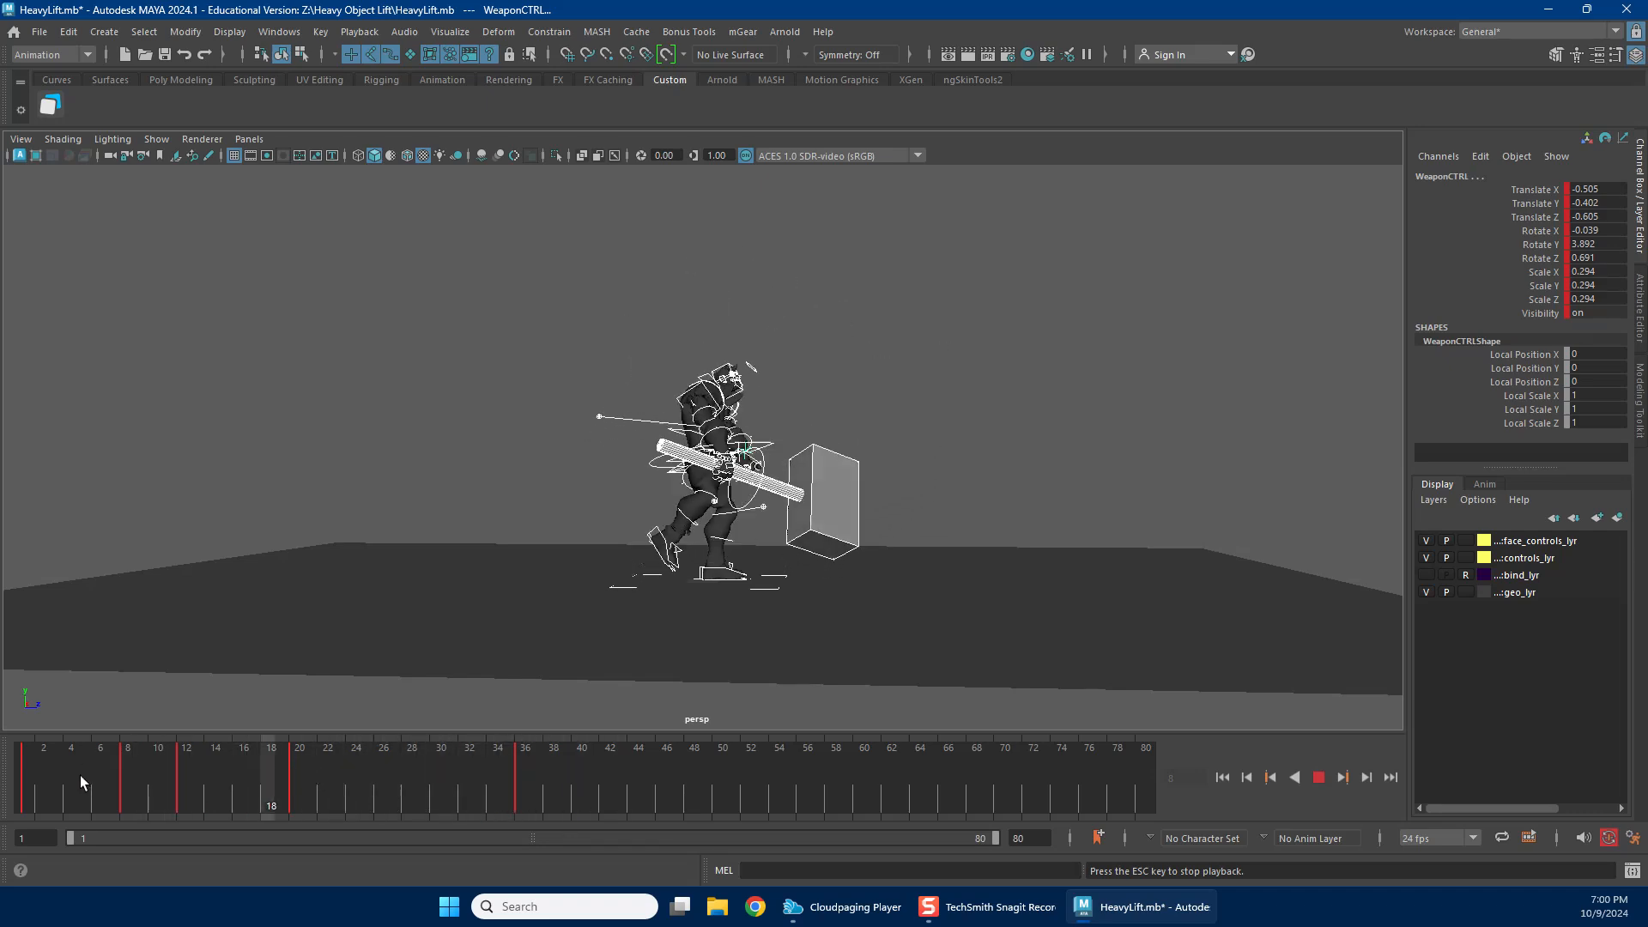
click(91, 771)
click(167, 776)
click(177, 760)
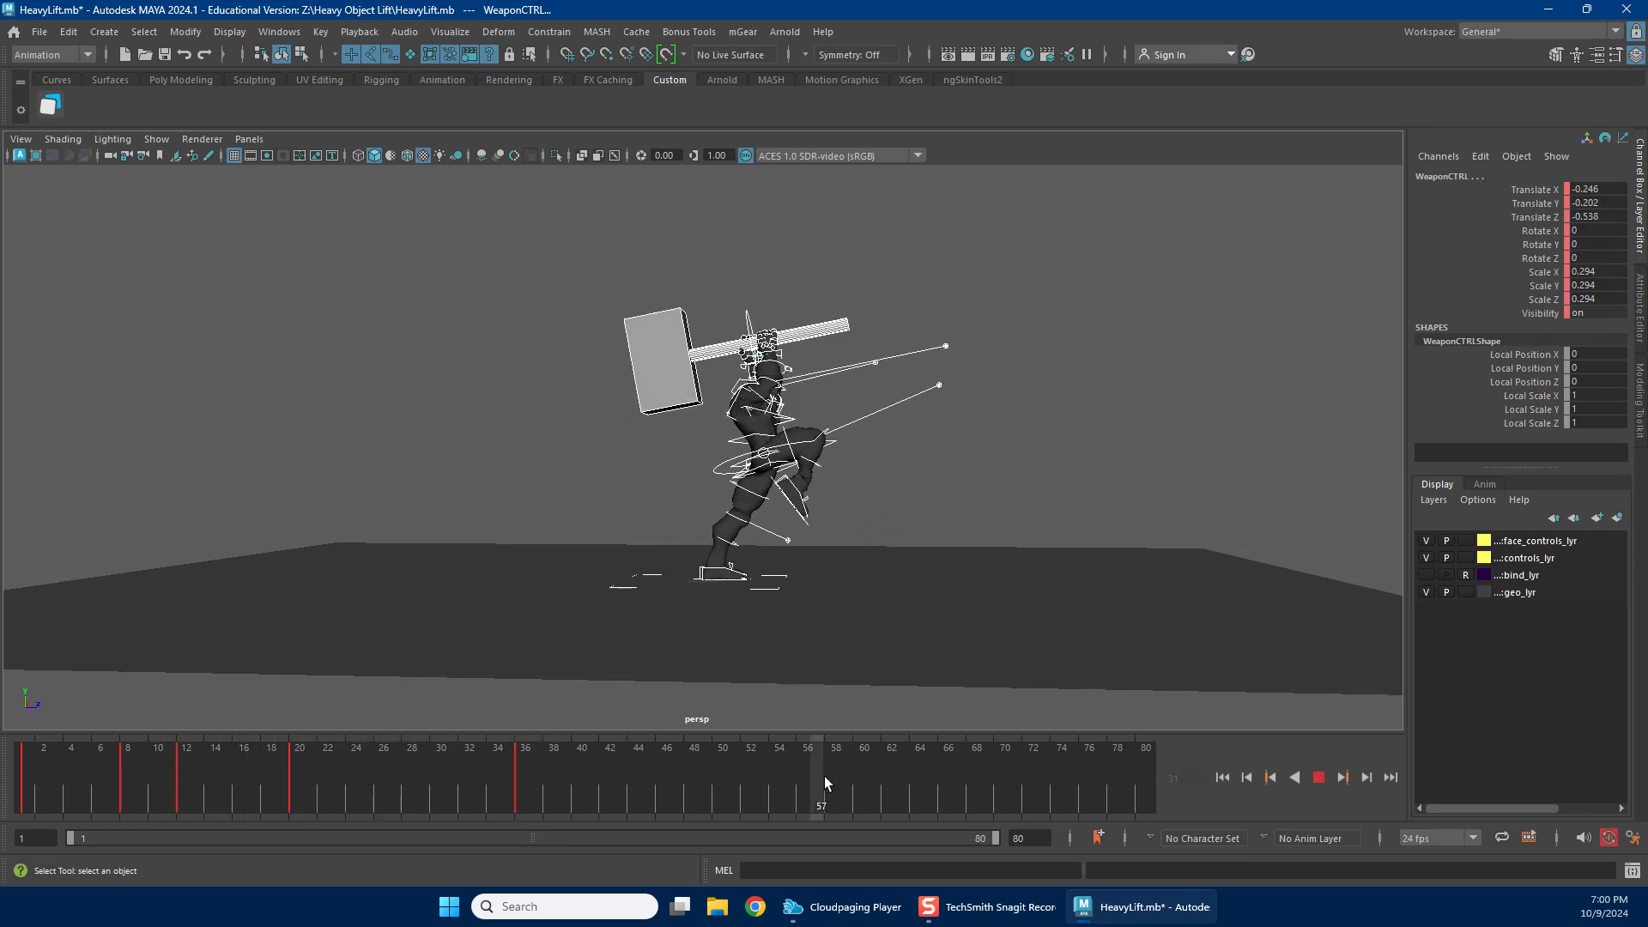
click(506, 781)
click(776, 773)
click(163, 768)
drag(582, 778, 570, 754)
click(618, 765)
scroll(617, 367, up, 3)
scroll(617, 367, up, 3)
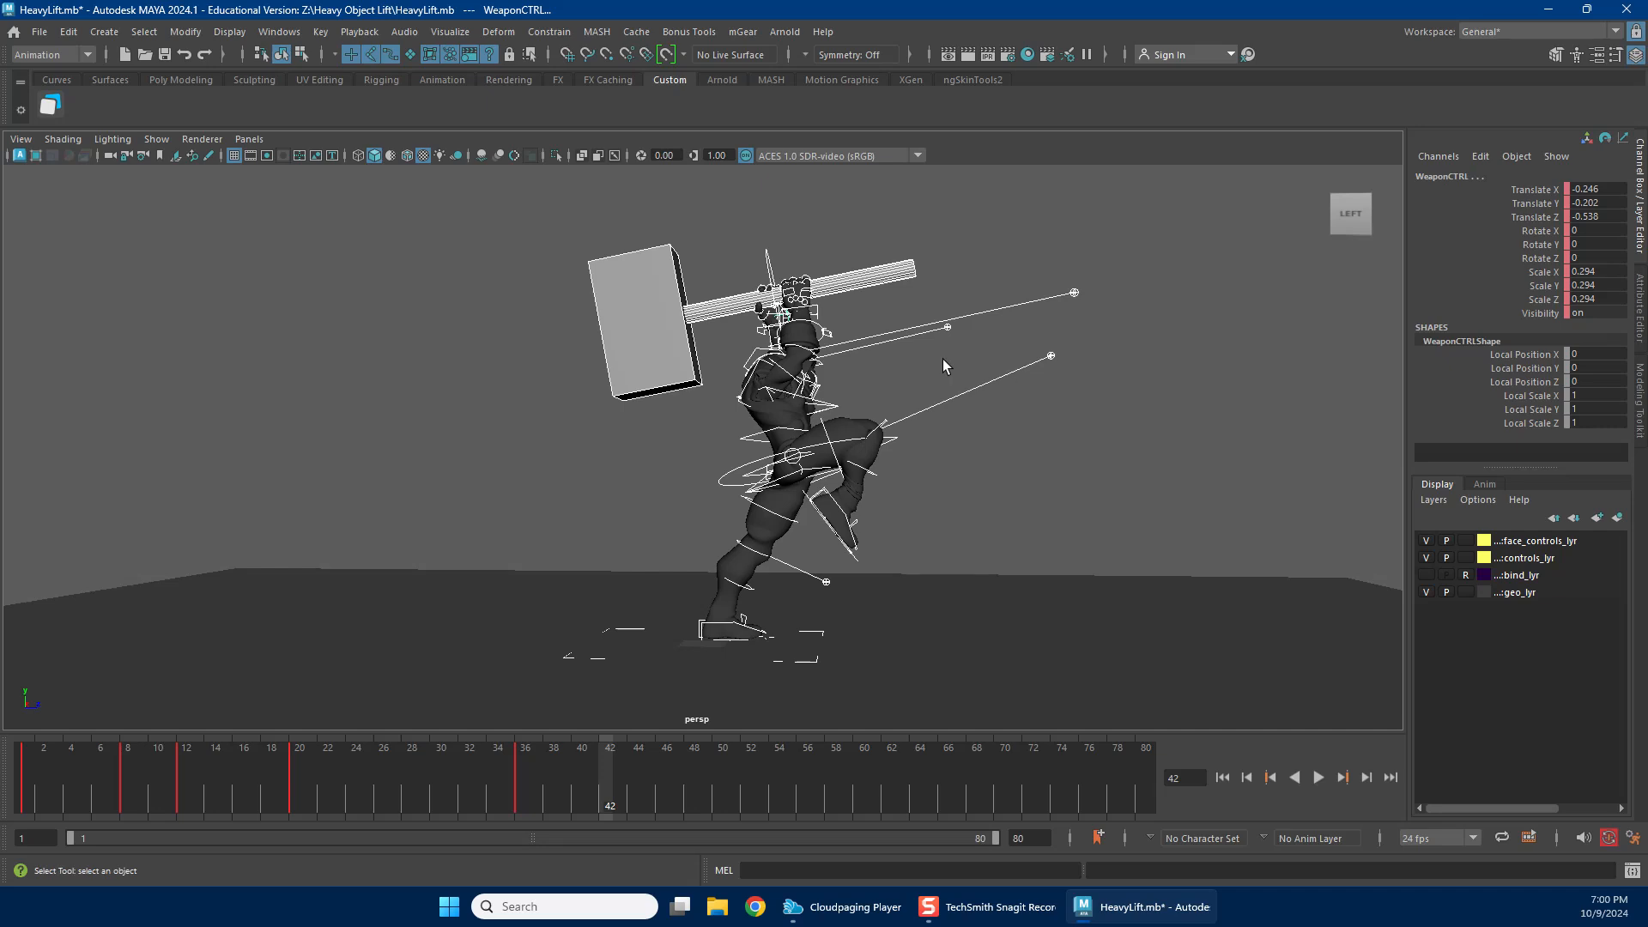
Set a hold key of the overhead pose on frame 45 for all selected controls.
mouse_move(514, 781)
mouse_down()
mouse_move(719, 761)
mouse_move(524, 777)
mouse_up()
scroll(655, 498, down, 2)
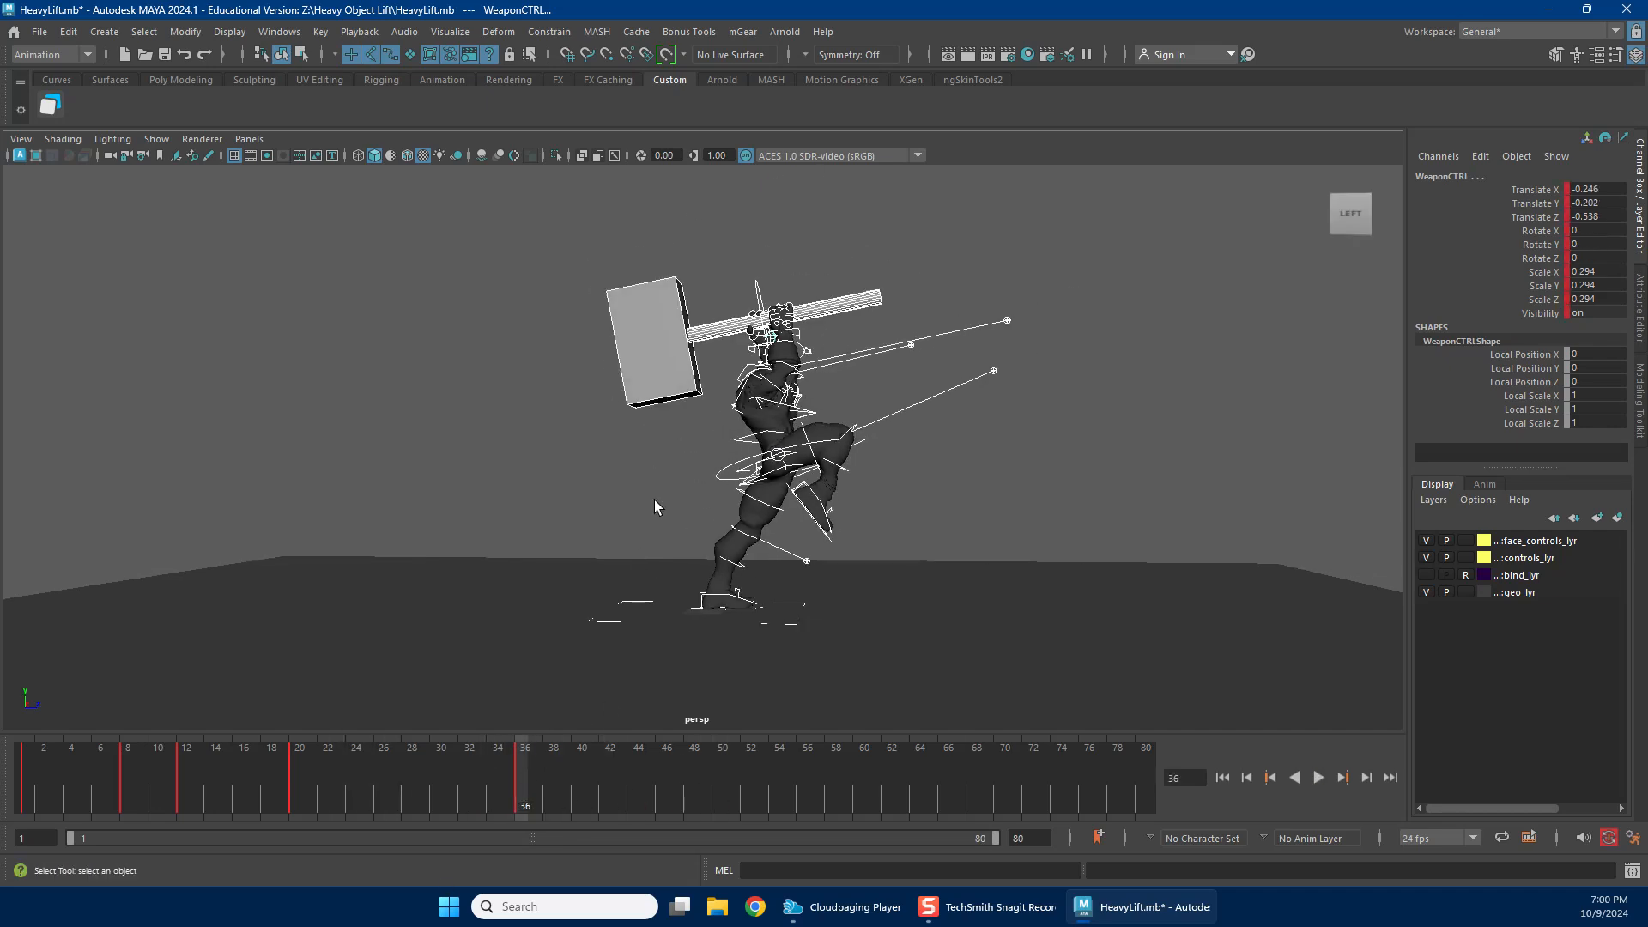
click(536, 776)
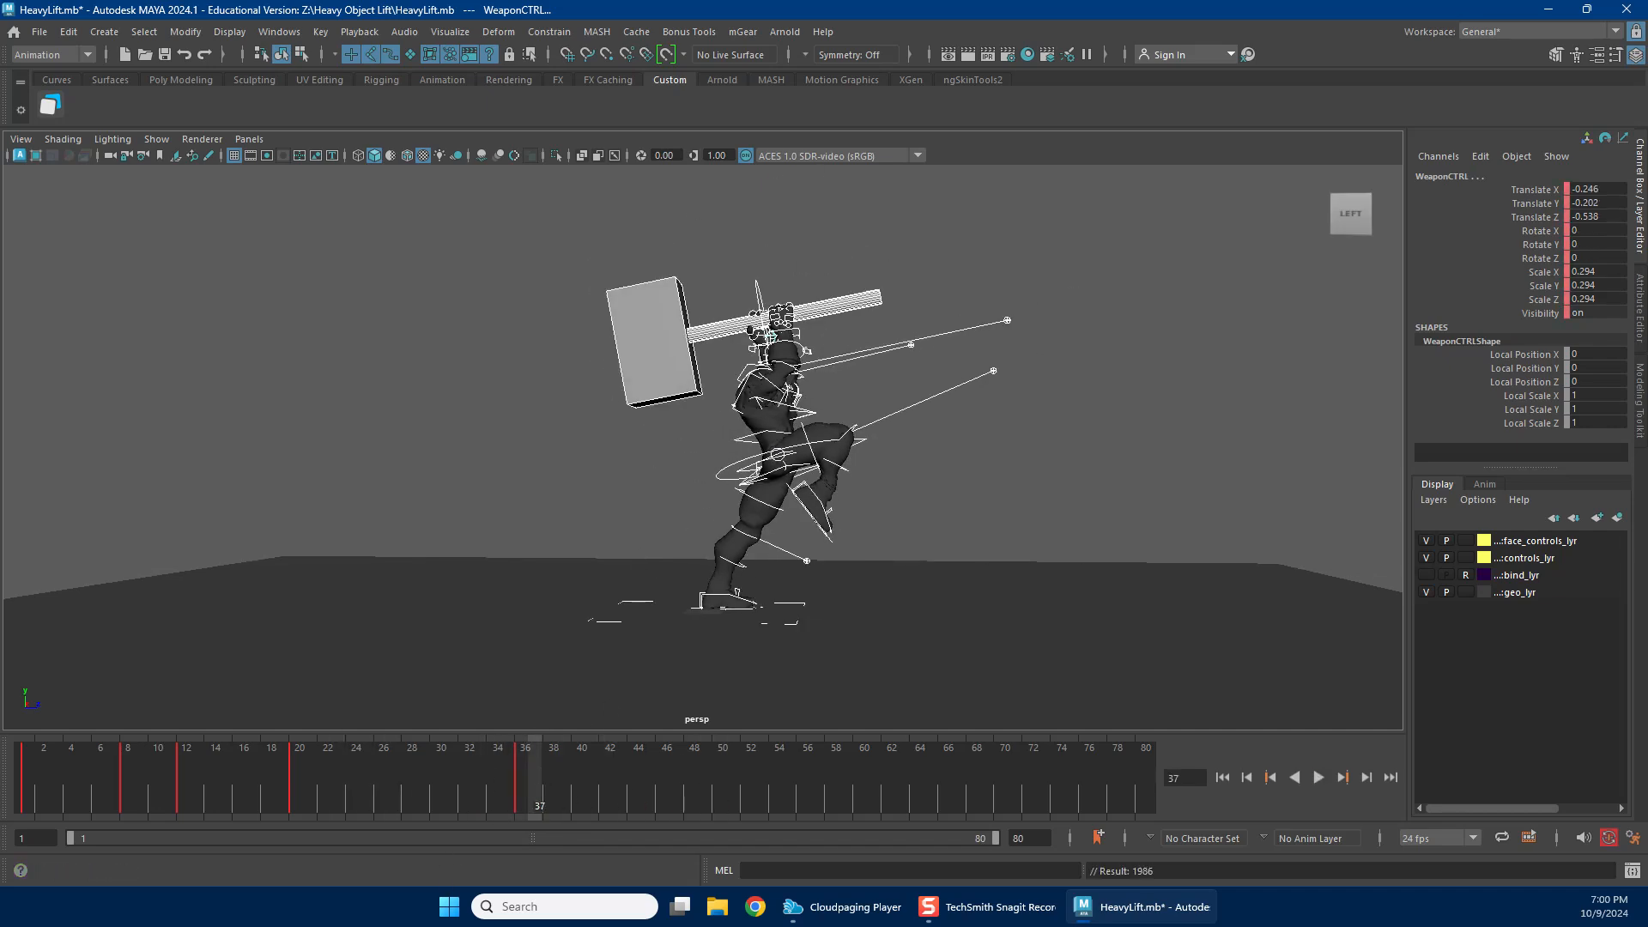
drag(446, 782, 715, 764)
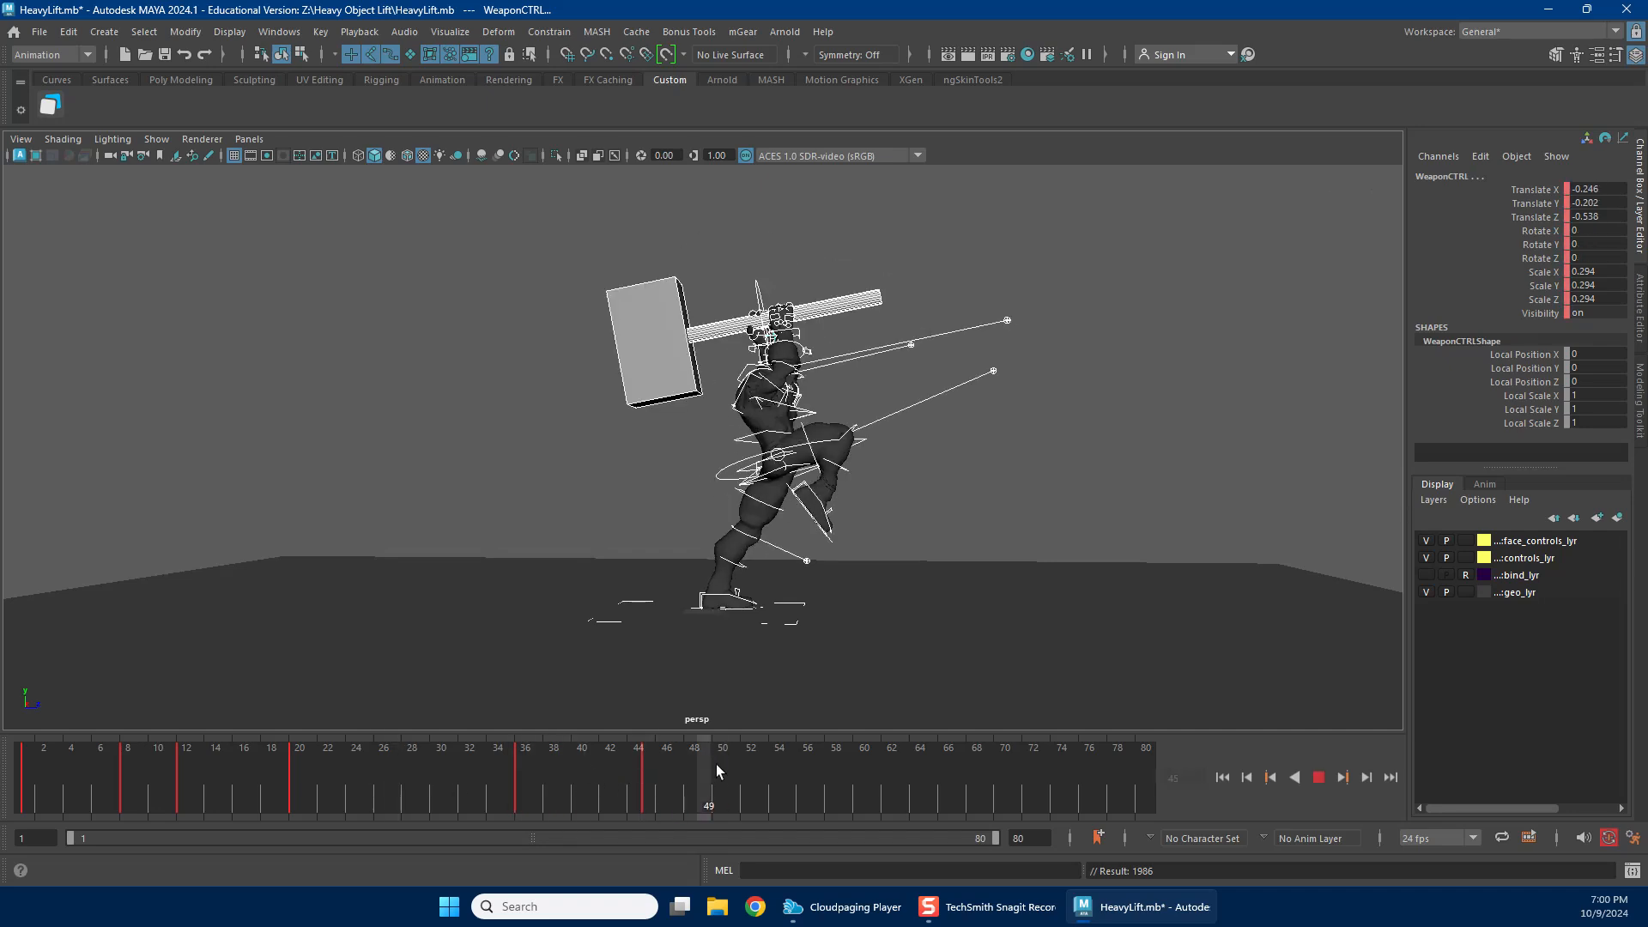
Key all selected controls after the hold and place that new key on frame 52.
drag(556, 765, 735, 774)
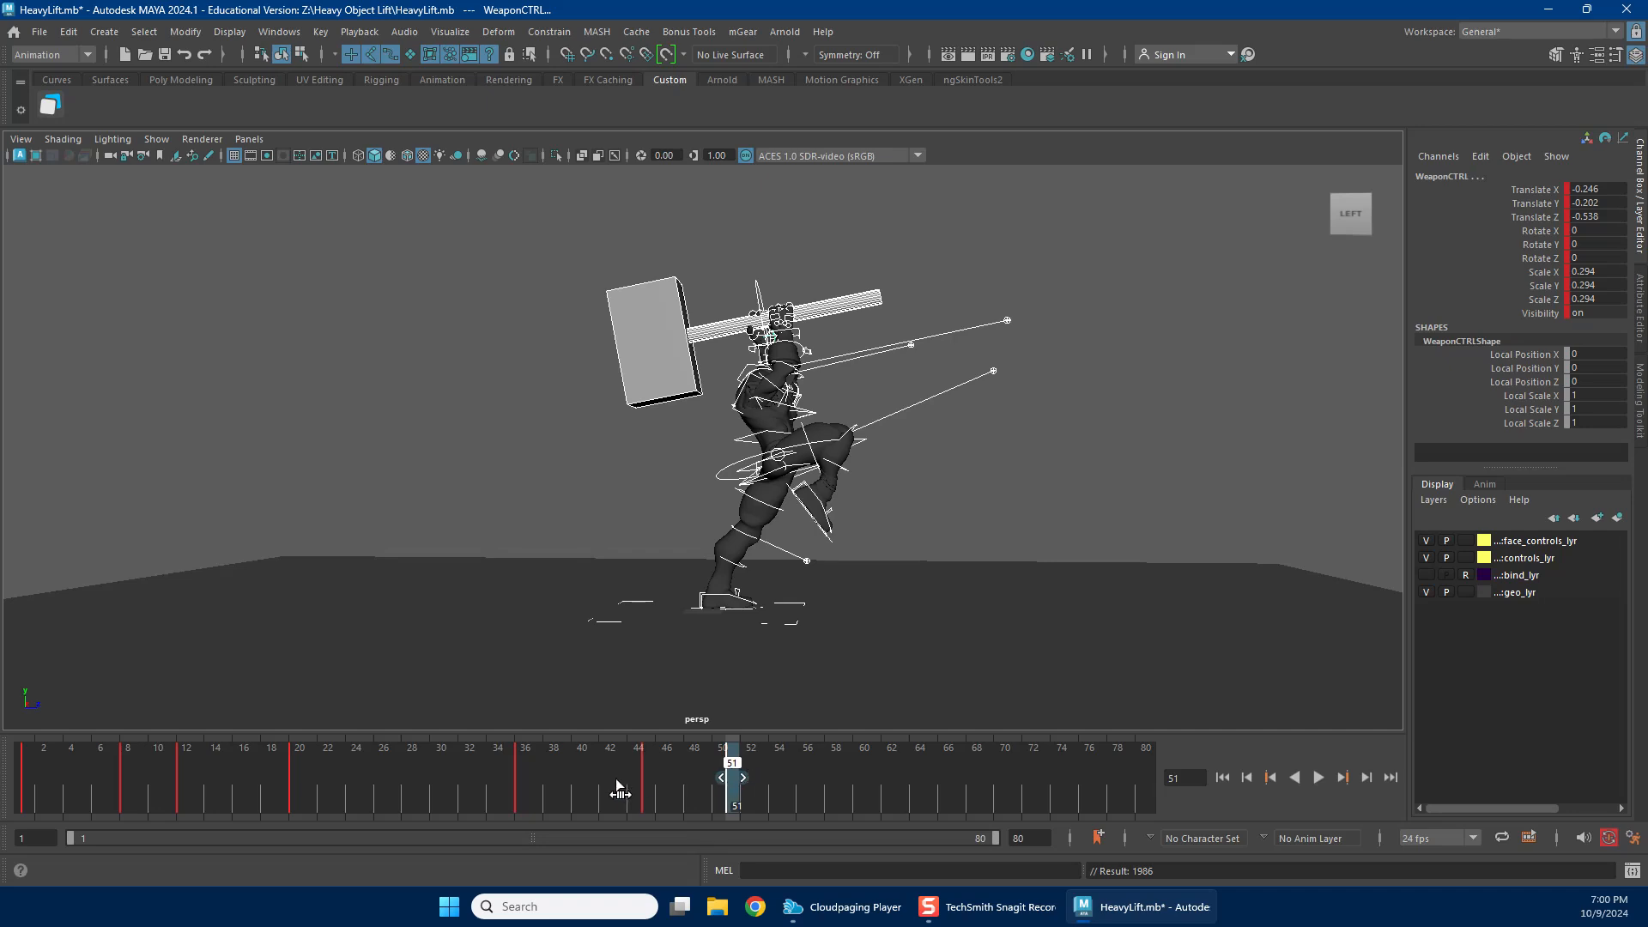
drag(745, 781, 641, 781)
drag(753, 774, 749, 774)
scroll(856, 569, up, 2)
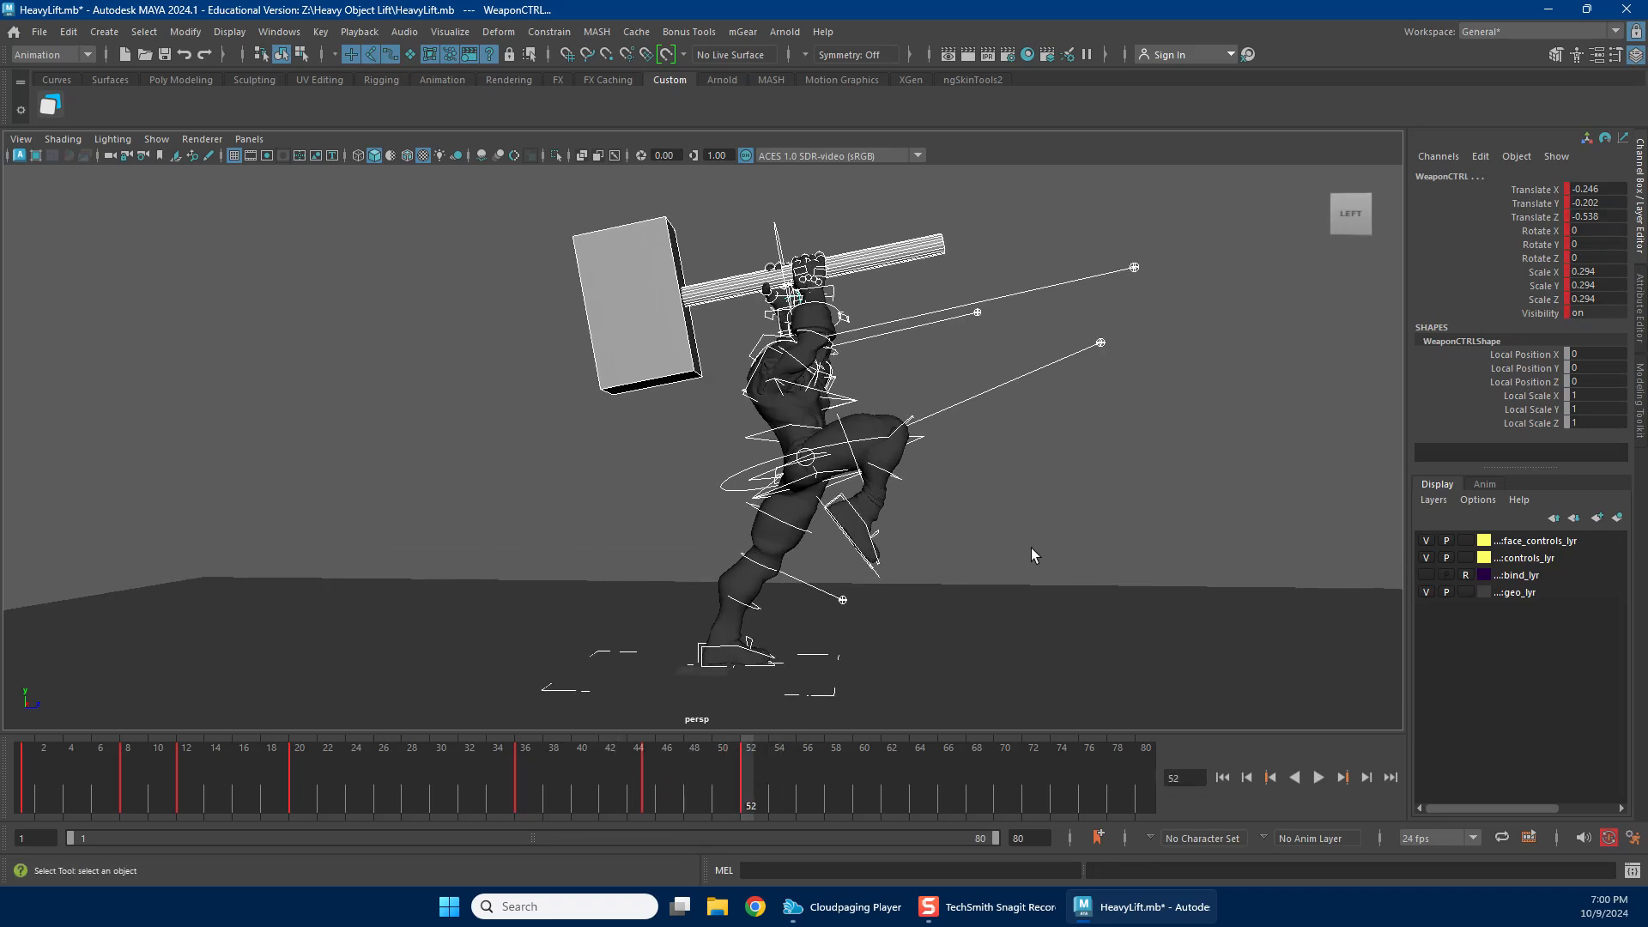
Lower the raised right foot's IK control on frame 52 by setting its Translate Y to 0.
click(1032, 548)
click(726, 477)
scroll(726, 477, down, 2)
key(w)
drag(782, 445, 772, 422)
click(822, 468)
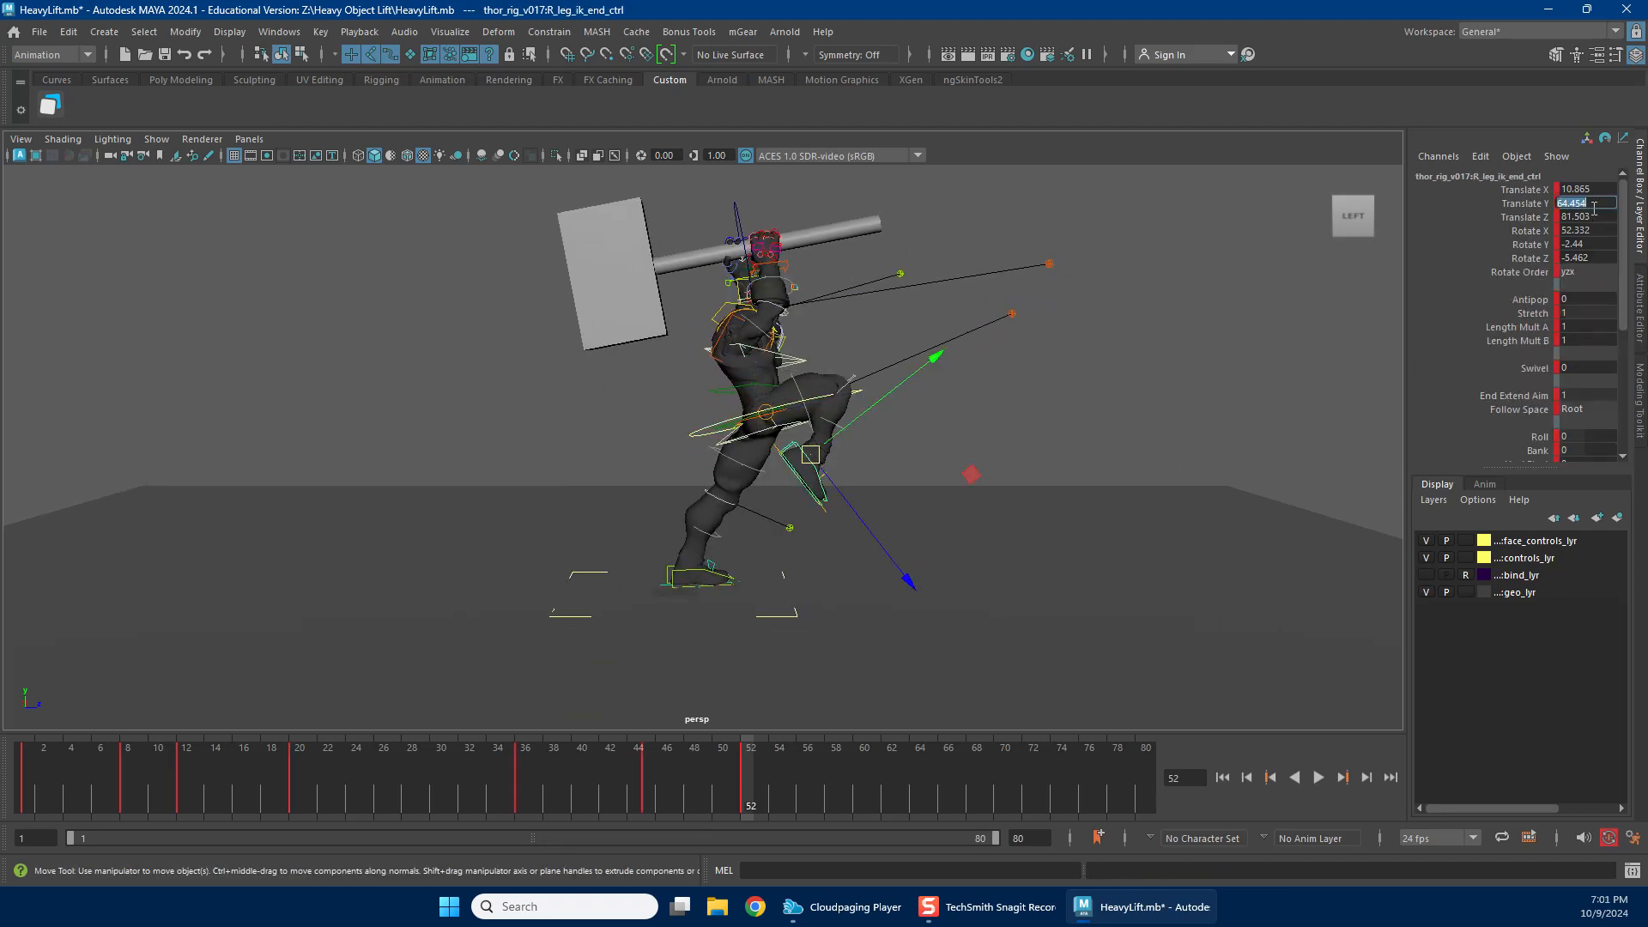
text(0)
key(Return)
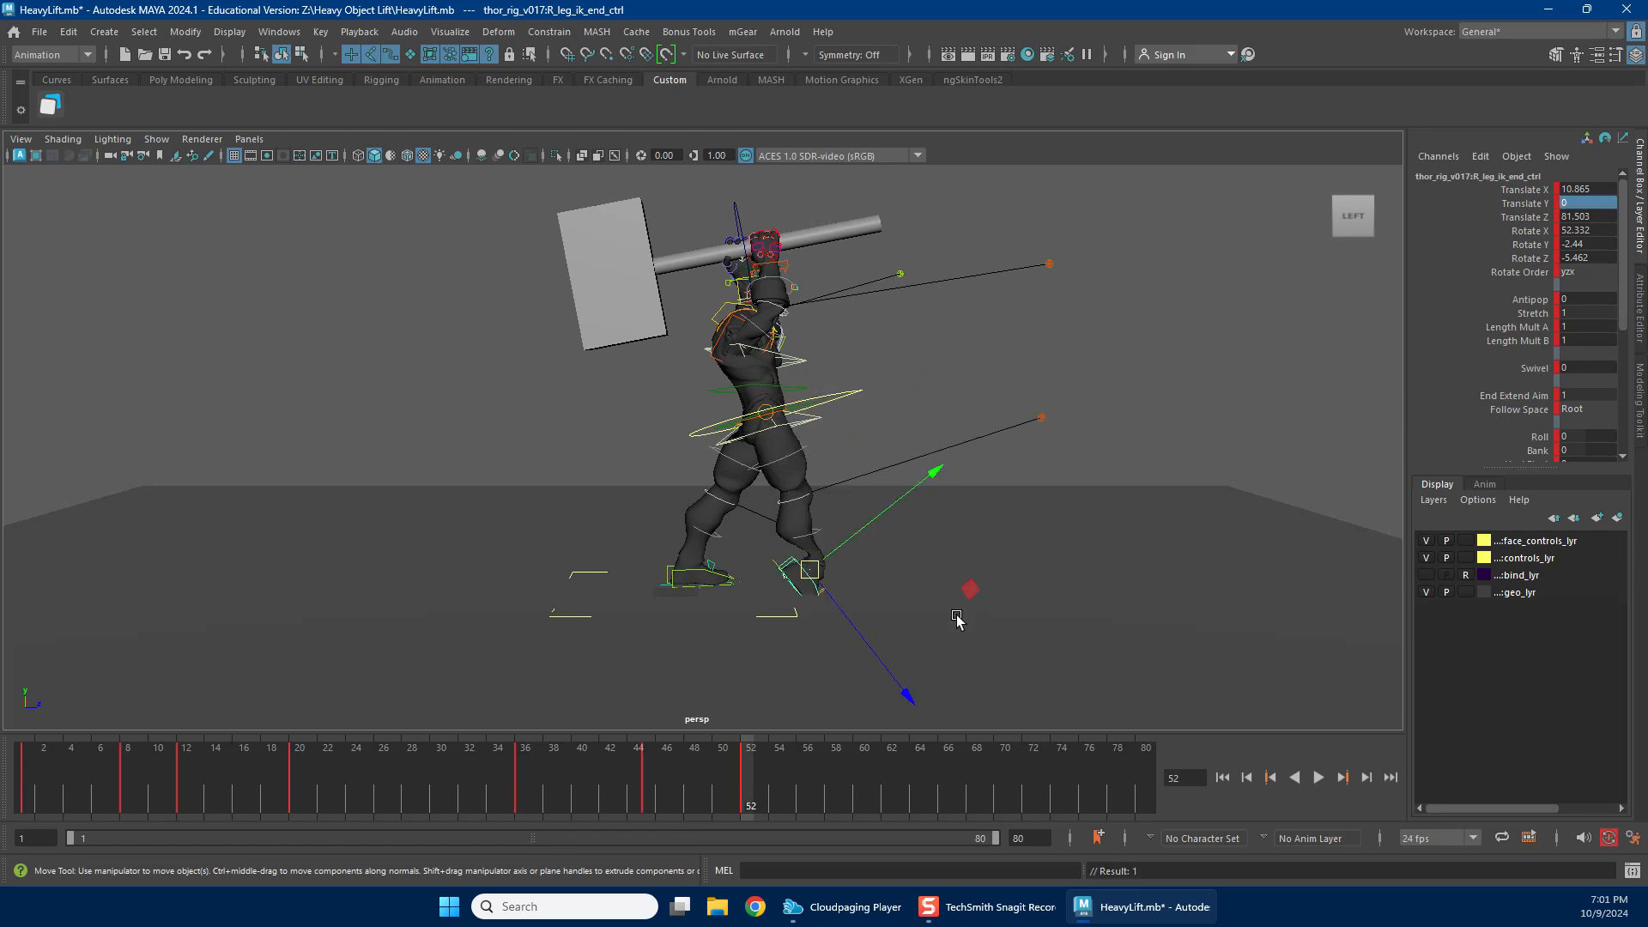
Rotate the right foot's IK control flat to the ground, key its rotation, and set Rotate X to 0.
key(e)
drag(848, 420, 725, 455)
key(shift+e)
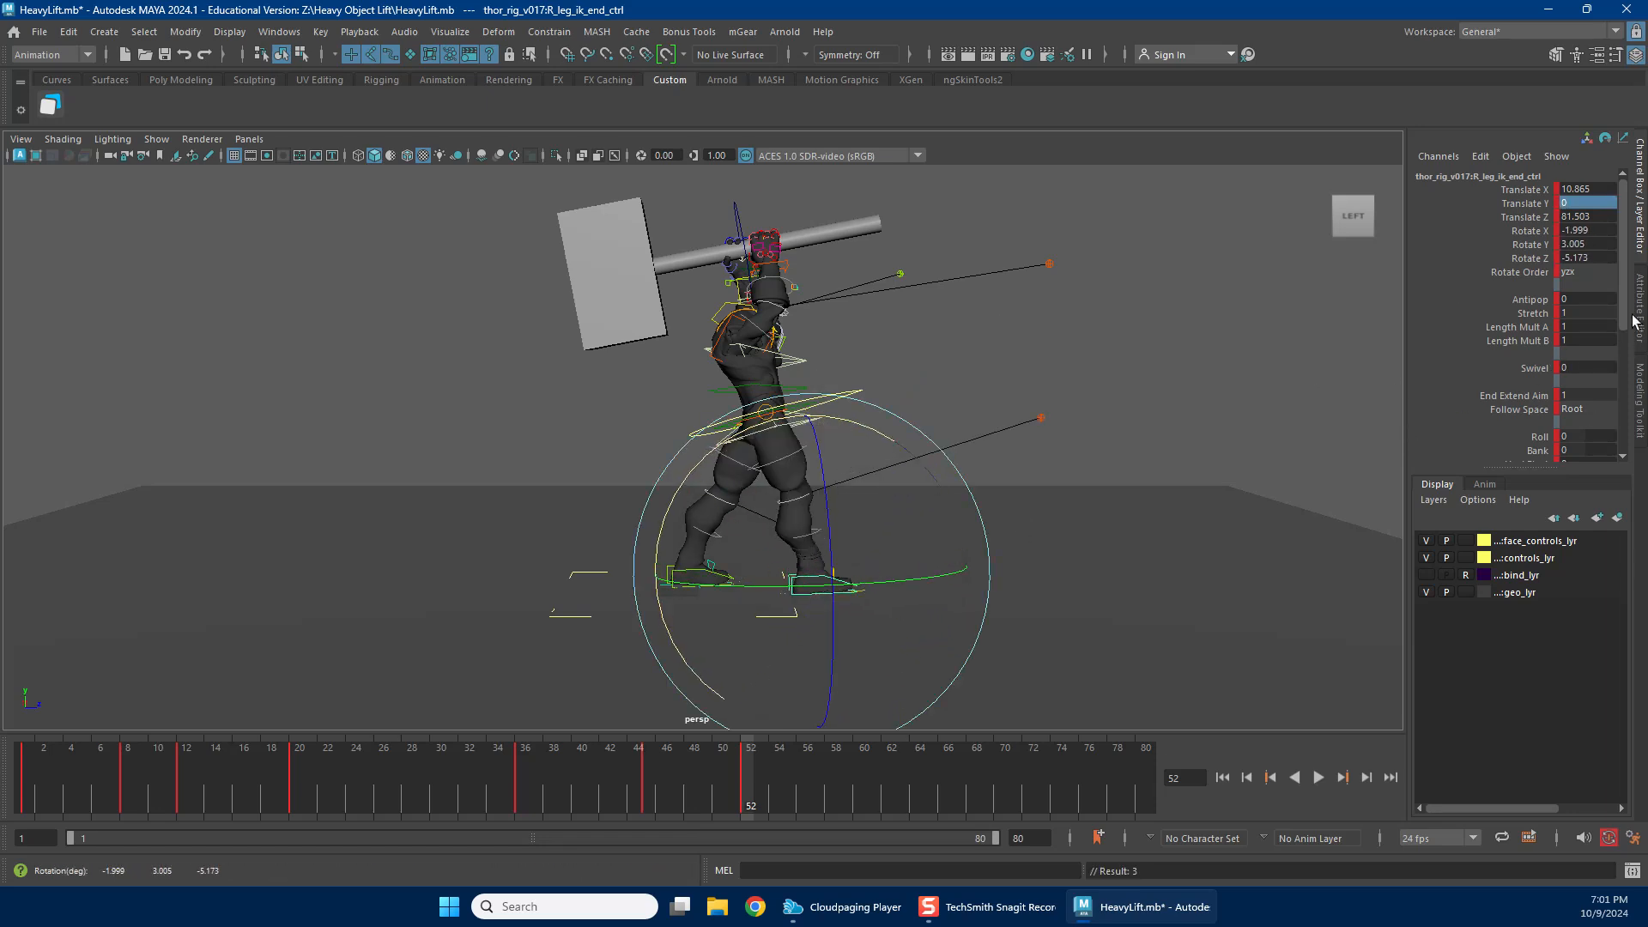
double_click(1598, 231)
key(Return)
key(w)
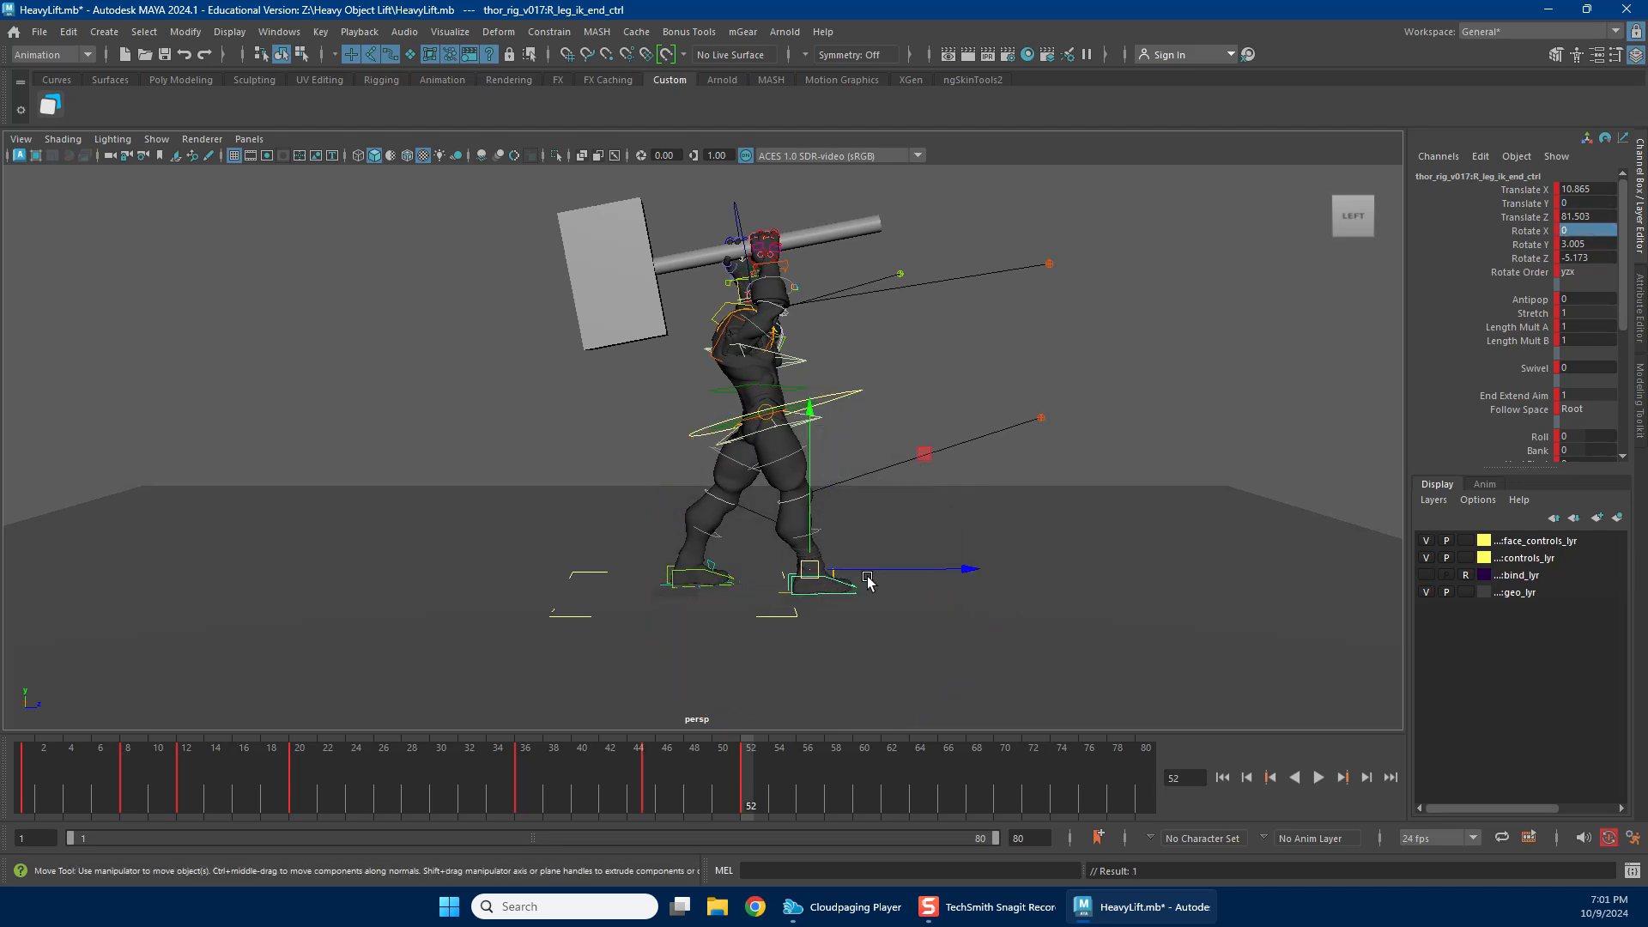
Lower the COG control on frame 52, push it forward, and tilt the body forward to about 19.8 in Rotate X.
alt+drag(901, 522, 781, 424)
click(835, 371)
drag(665, 397, 701, 433)
key(e)
drag(849, 353, 800, 486)
key(w)
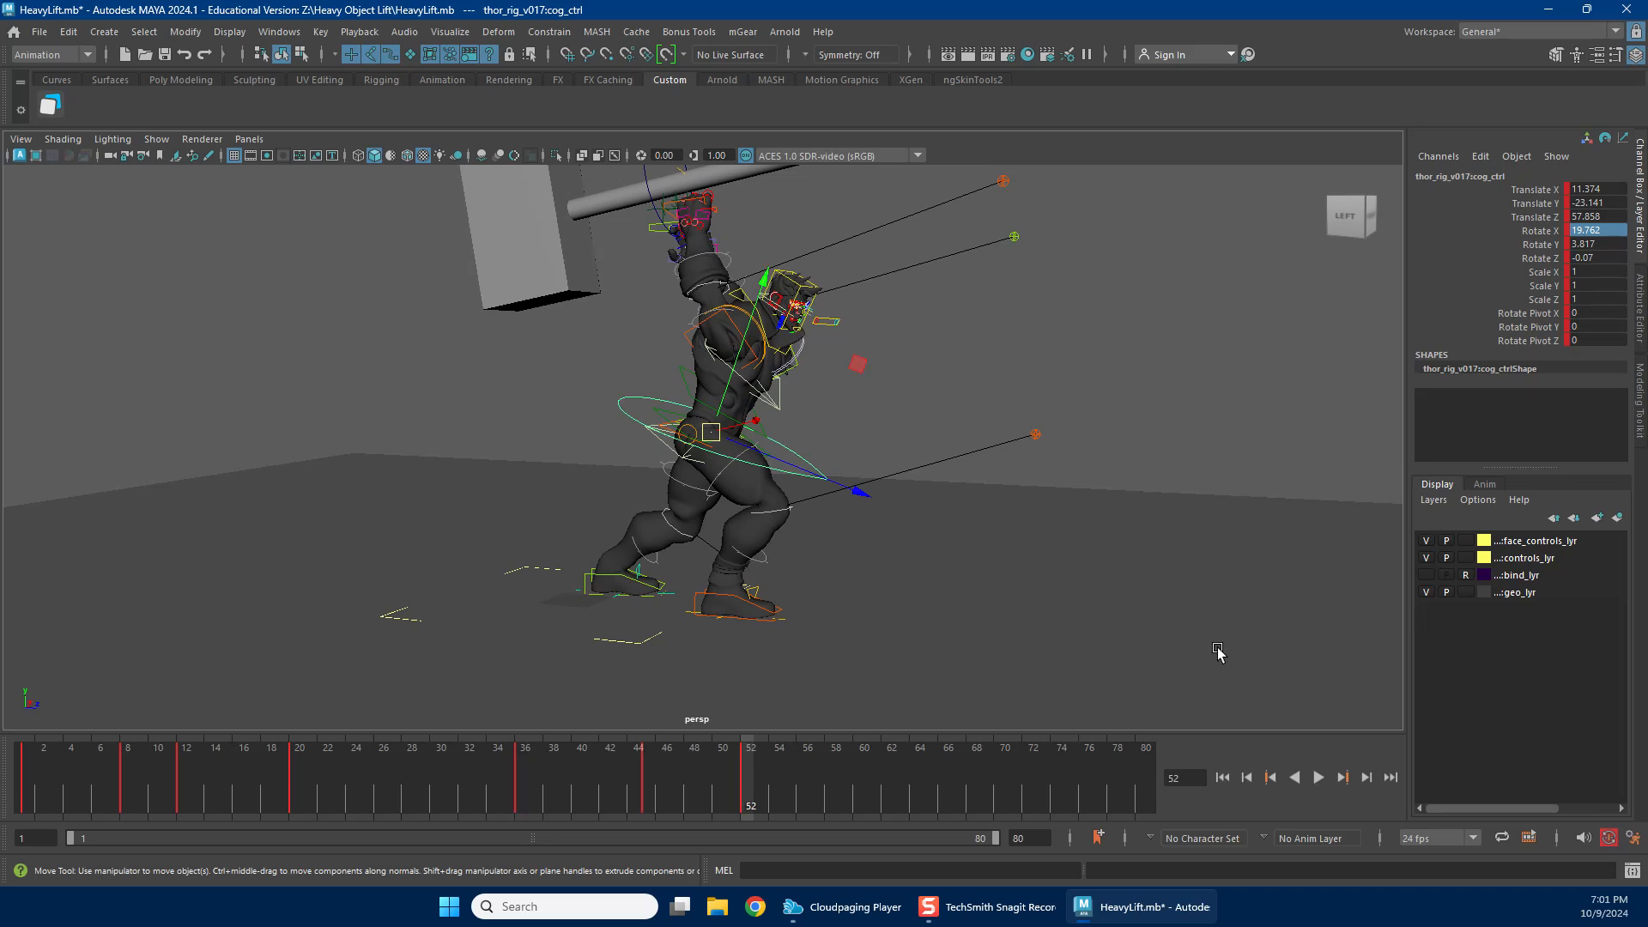
Nudge the COG farther down and forward to about -25.5 in Translate Y and 60.6 in Translate Z.
alt+drag(845, 554, 779, 528)
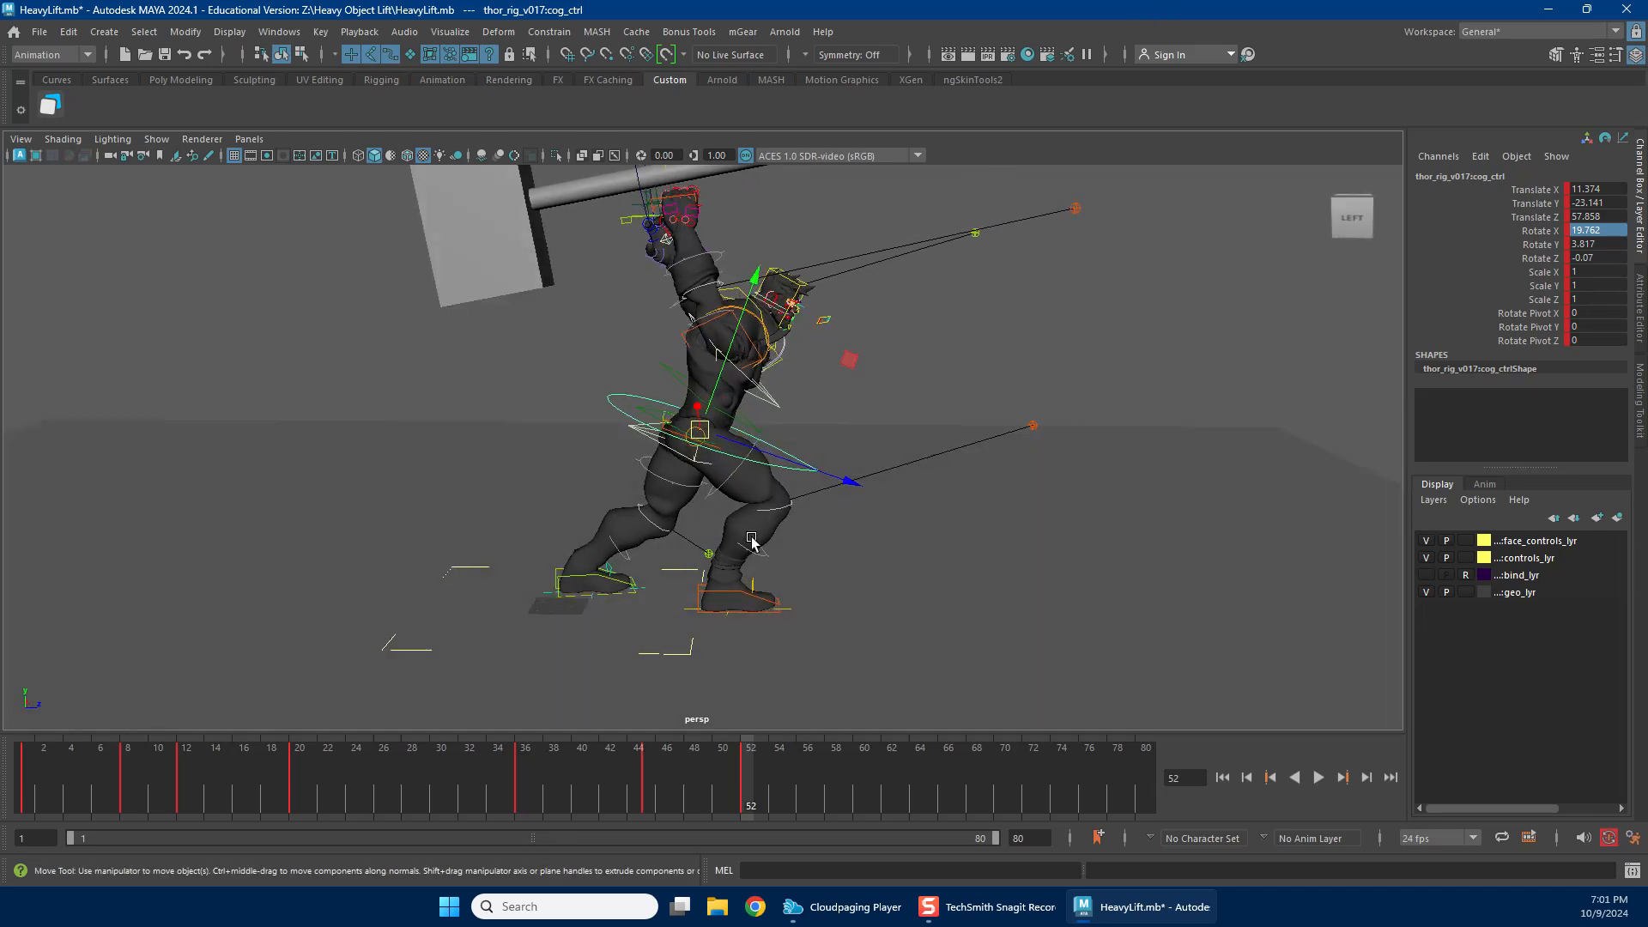
alt+right_drag(779, 527, 861, 498)
alt+middle_drag(819, 354, 808, 446)
alt+right_drag(808, 446, 674, 368)
alt+drag(768, 276, 945, 353)
drag(734, 435, 742, 446)
Select the left foot's IK control and its Roll attribute.
alt+drag(577, 616, 636, 629)
alt+right_drag(636, 629, 648, 631)
alt+middle_drag(600, 630, 643, 505)
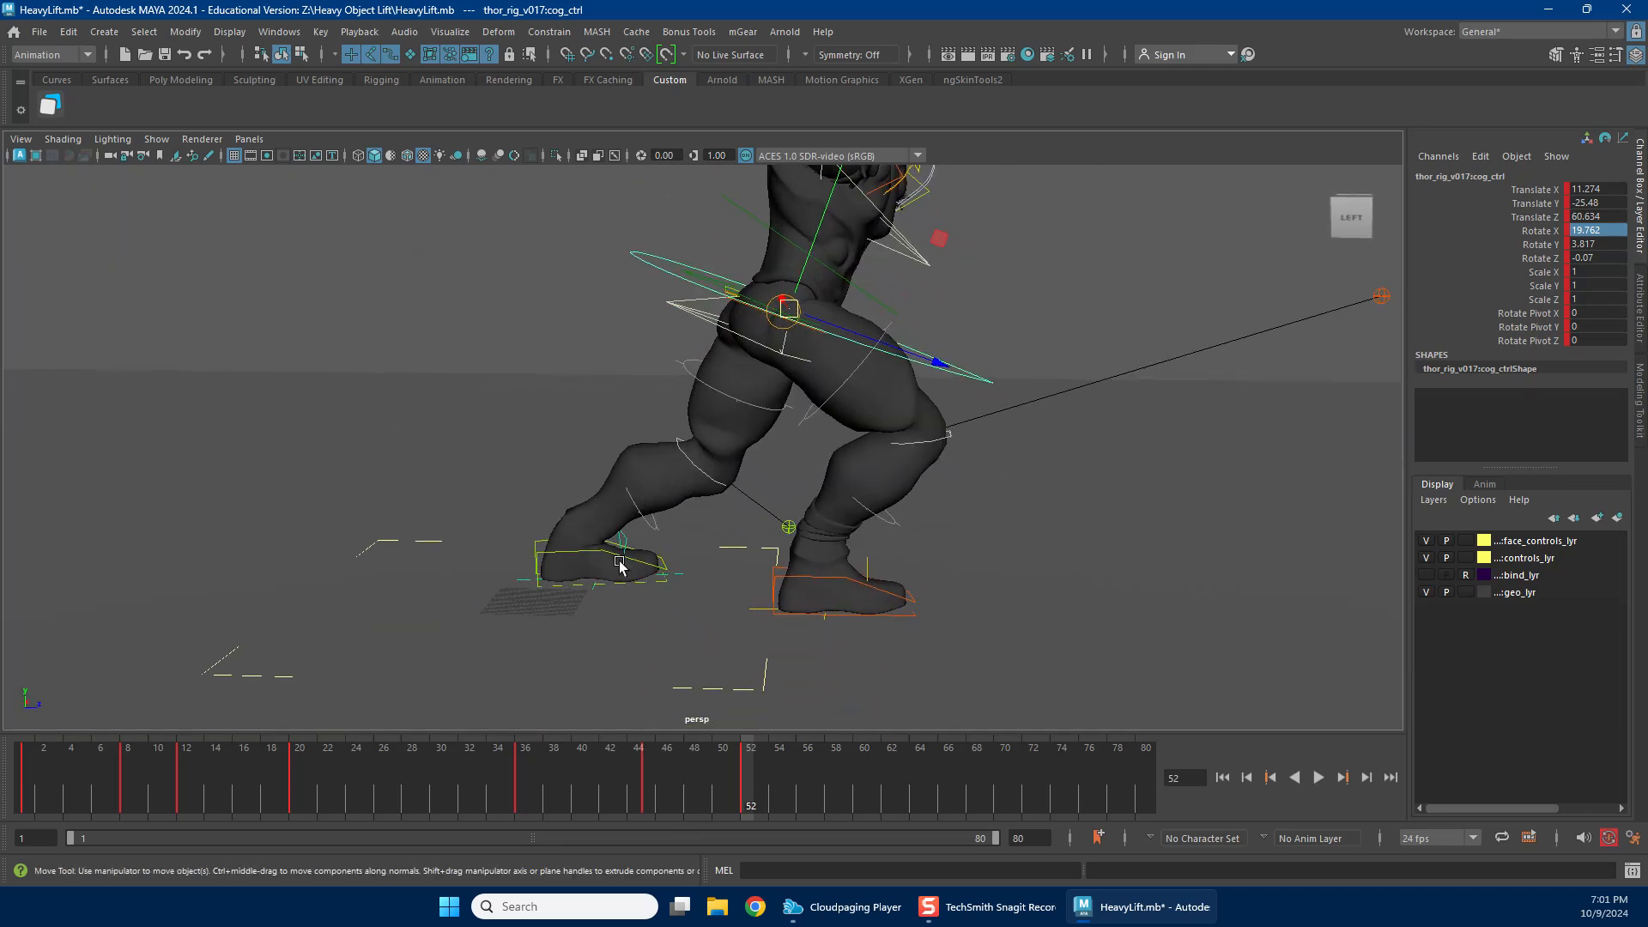
alt+drag(620, 564, 588, 577)
click(576, 573)
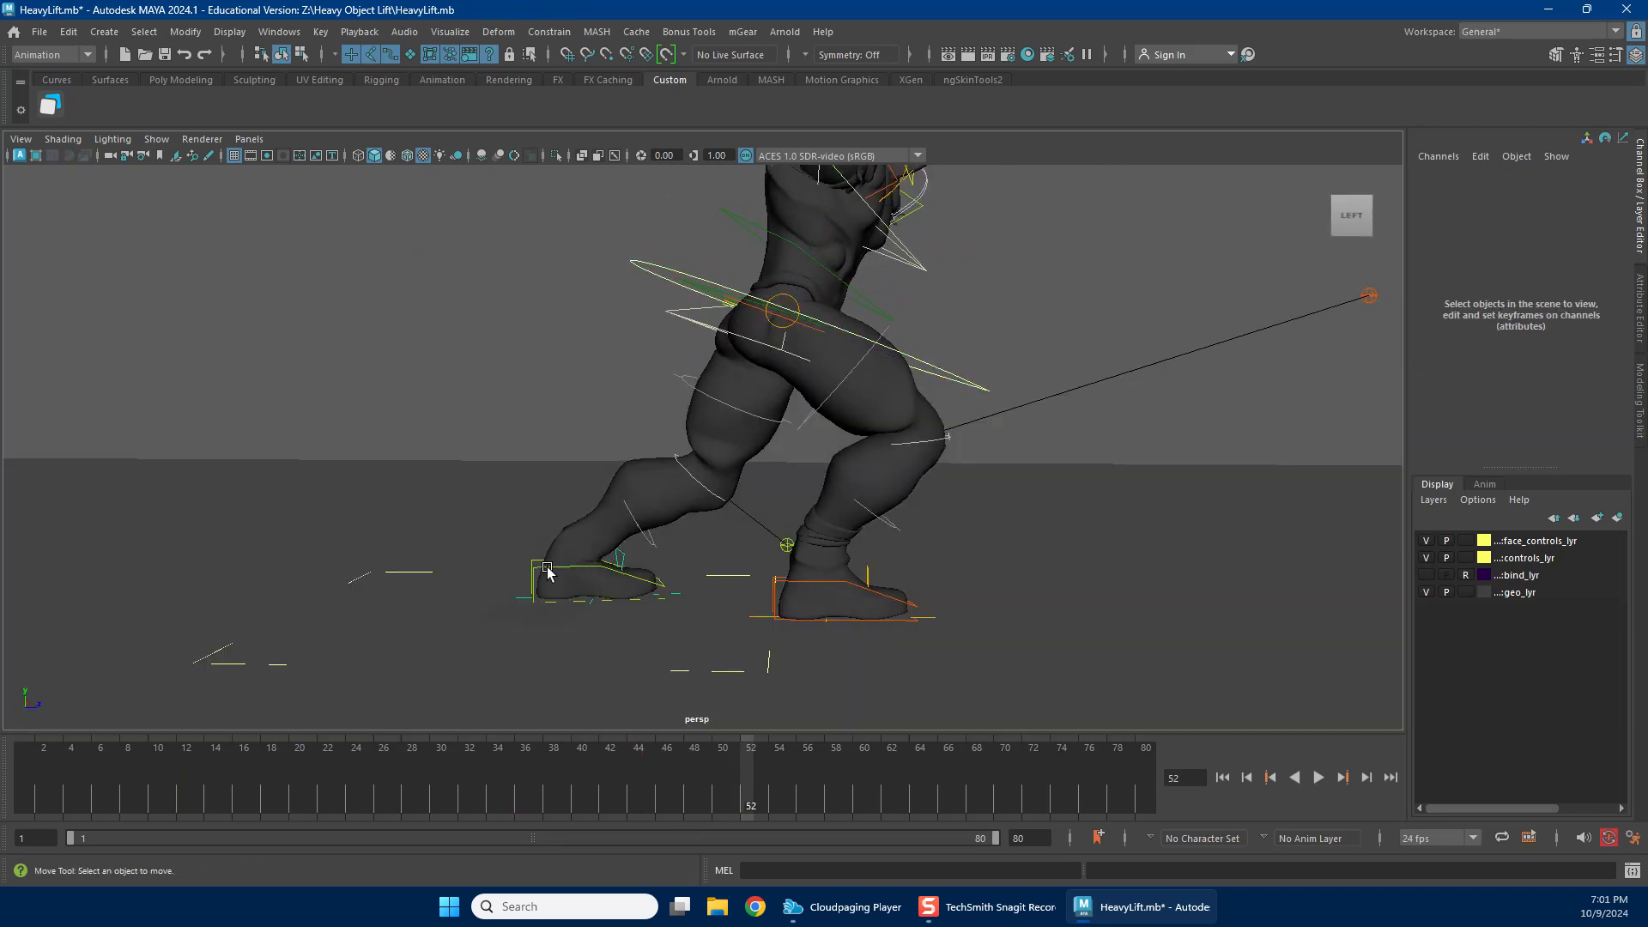
click(548, 573)
click(1536, 438)
Try rotating the left foot's IK control directly.
key(e)
drag(644, 420, 601, 468)
key(ctrl+z)
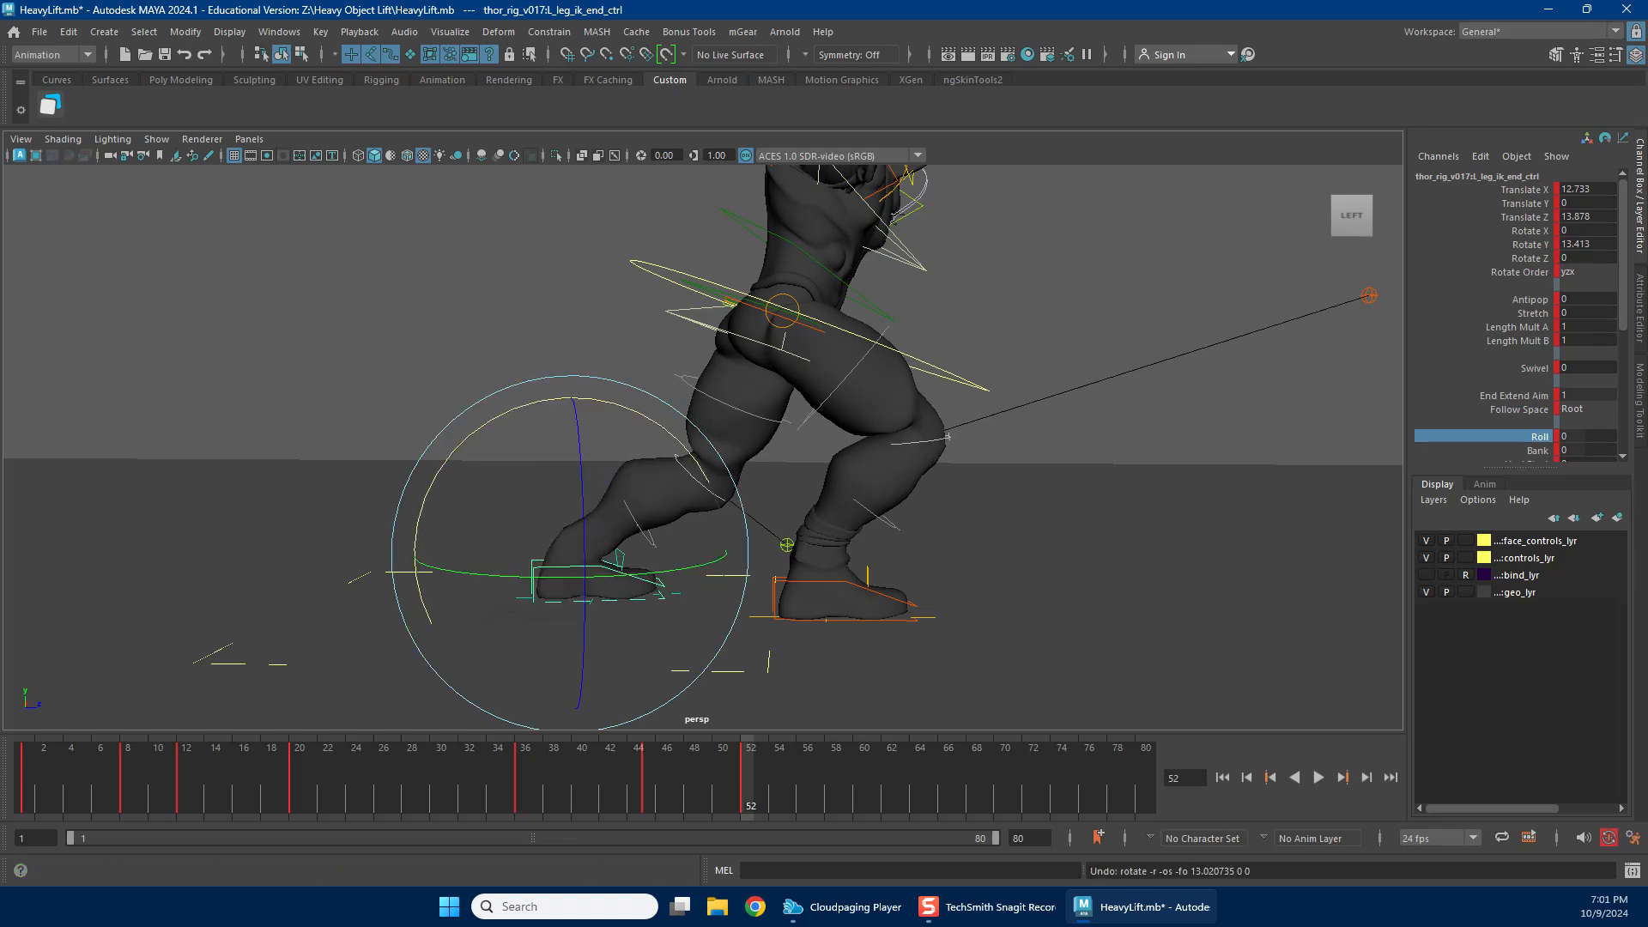
Lift the left heel by raising the foot control's Roll to about 36.3.
middle_drag(1536, 440, 1207, 481)
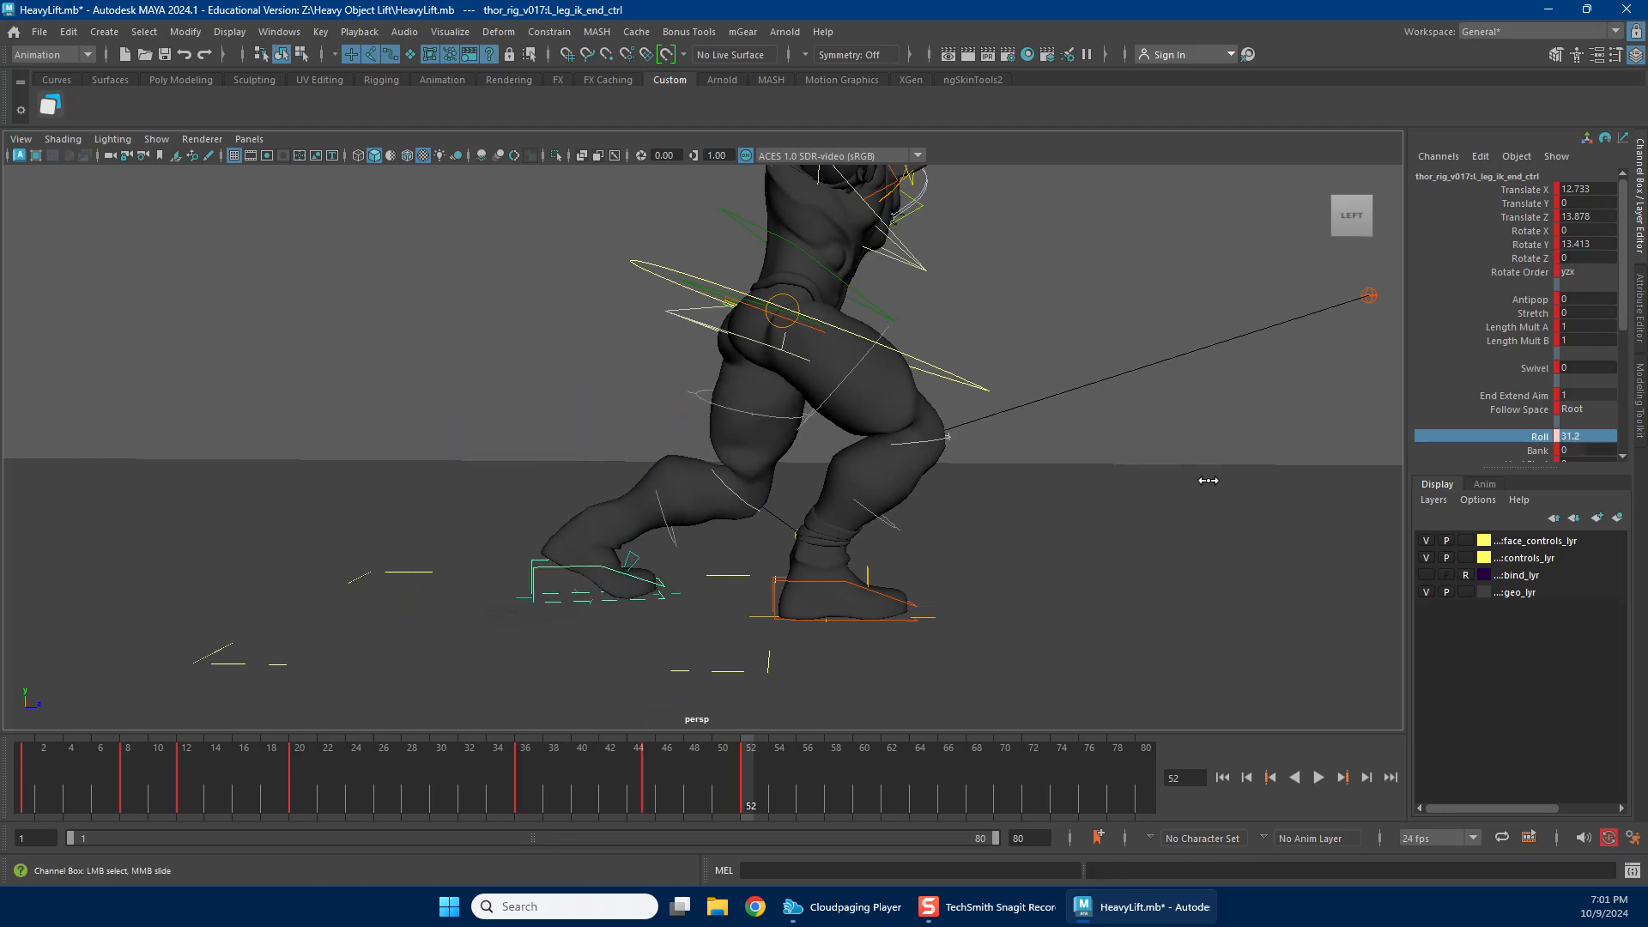
alt+drag(995, 429, 752, 594)
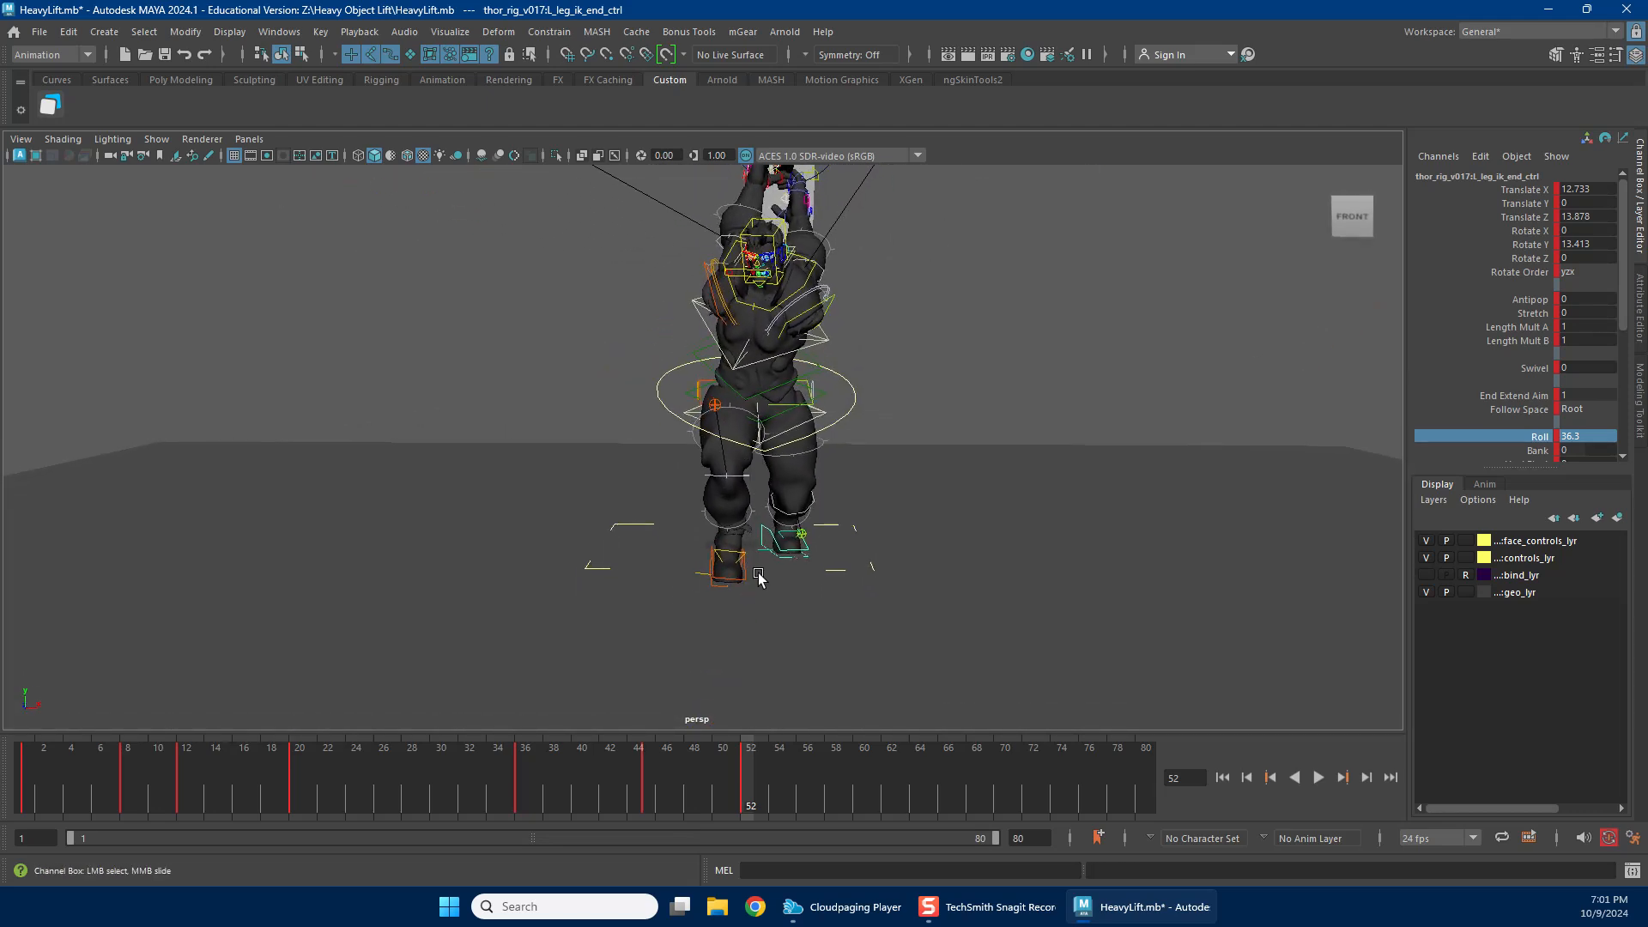
Level the right foot sideways by setting its IK control's Rotate Z to 0.
click(746, 569)
key(w)
key(ctrl+z)
key(e)
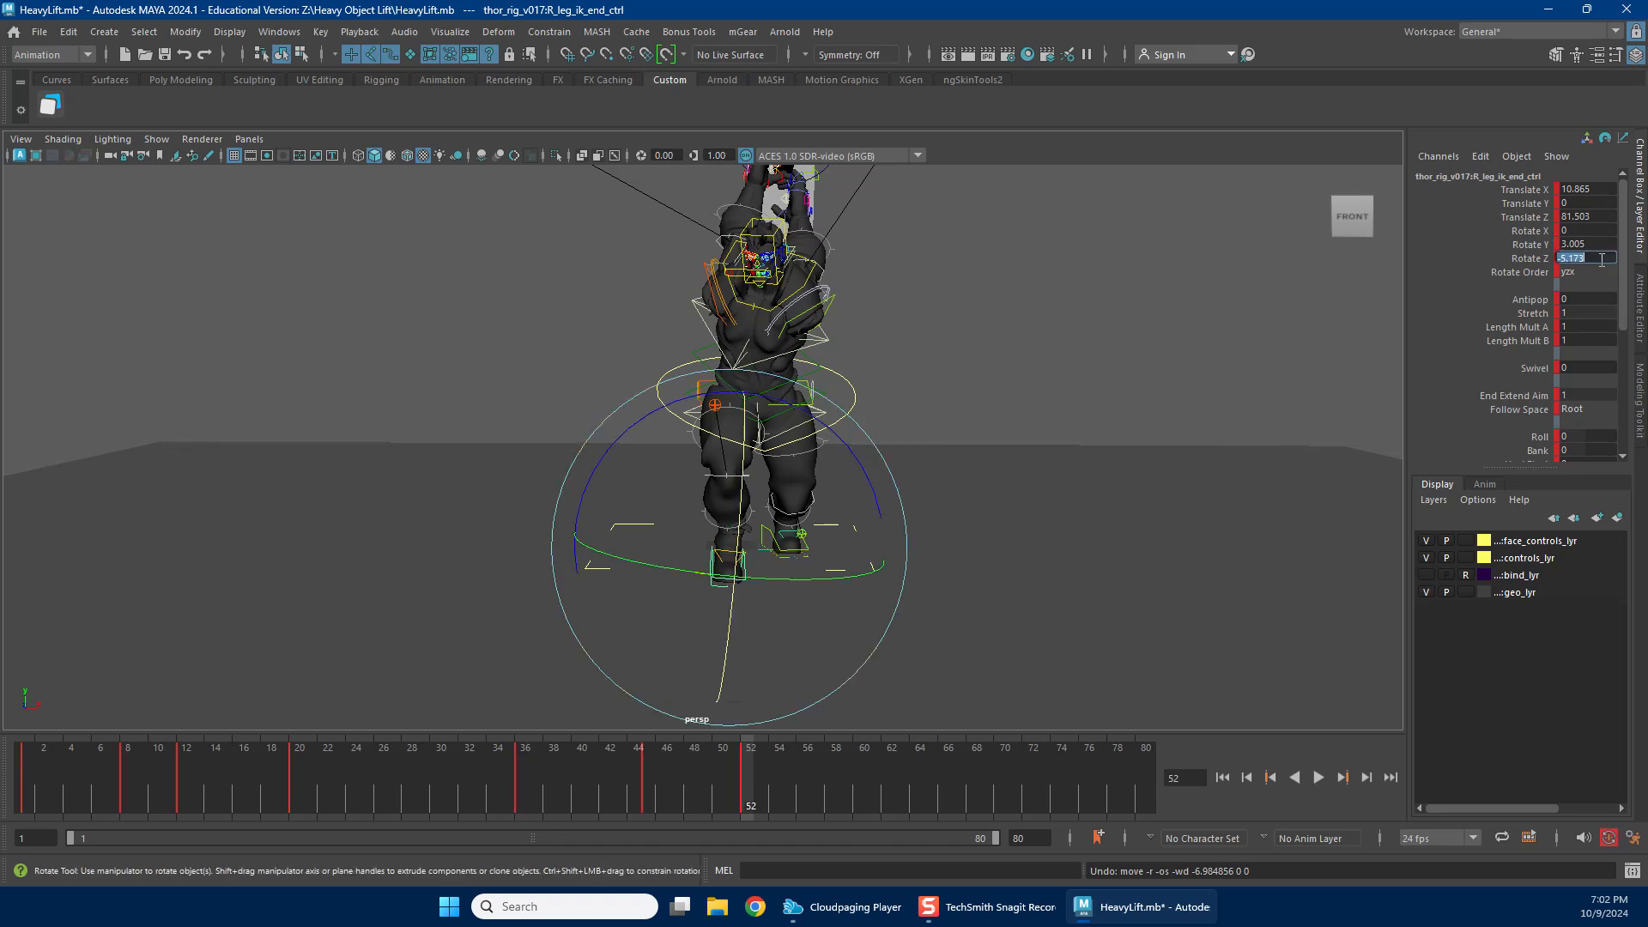
key(Return)
Move the right foot's IK control outward and turn the toes out.
key(w)
mouse_move(828, 541)
mouse_down()
mouse_move(788, 567)
mouse_move(745, 566)
mouse_move(916, 597)
mouse_move(931, 566)
mouse_move(903, 512)
mouse_move(829, 536)
mouse_move(721, 532)
mouse_move(805, 481)
mouse_move(798, 528)
mouse_up()
key(e)
key(w)
Shift the COG sideways and back over the planted feet, to about 4.3, -24.9, 51.8 in translation.
alt+right_drag(798, 528, 970, 660)
alt+middle_drag(970, 661, 822, 542)
click(752, 483)
key(e)
mouse_move(739, 544)
alt+mouse_down()
mouse_move(802, 545)
mouse_move(711, 519)
mouse_move(710, 533)
alt+mouse_up()
key(w)
click(699, 368)
mouse_move(670, 335)
mouse_down()
mouse_move(627, 336)
mouse_move(703, 357)
mouse_move(675, 329)
mouse_up()
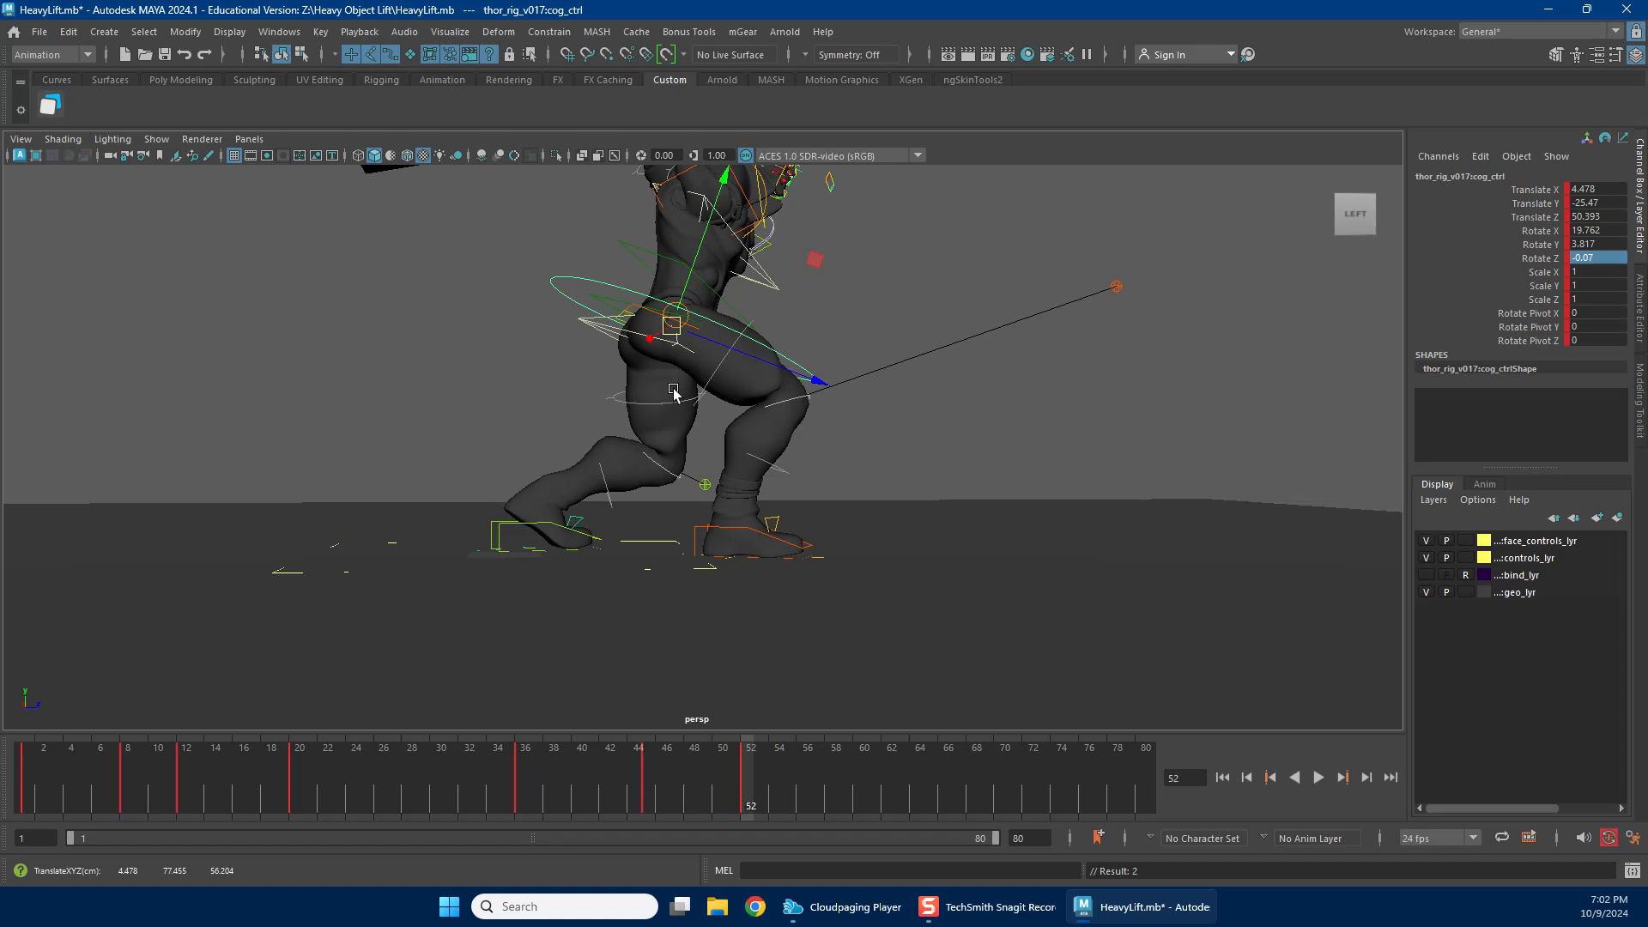
mouse_move(674, 329)
mouse_down()
mouse_move(747, 463)
mouse_move(665, 451)
mouse_move(691, 404)
mouse_move(684, 334)
mouse_up()
Key the COG's translation on frame 52 and scrub from frame 45 to fine-tune the hip position.
key(shift+w)
drag(642, 781, 744, 772)
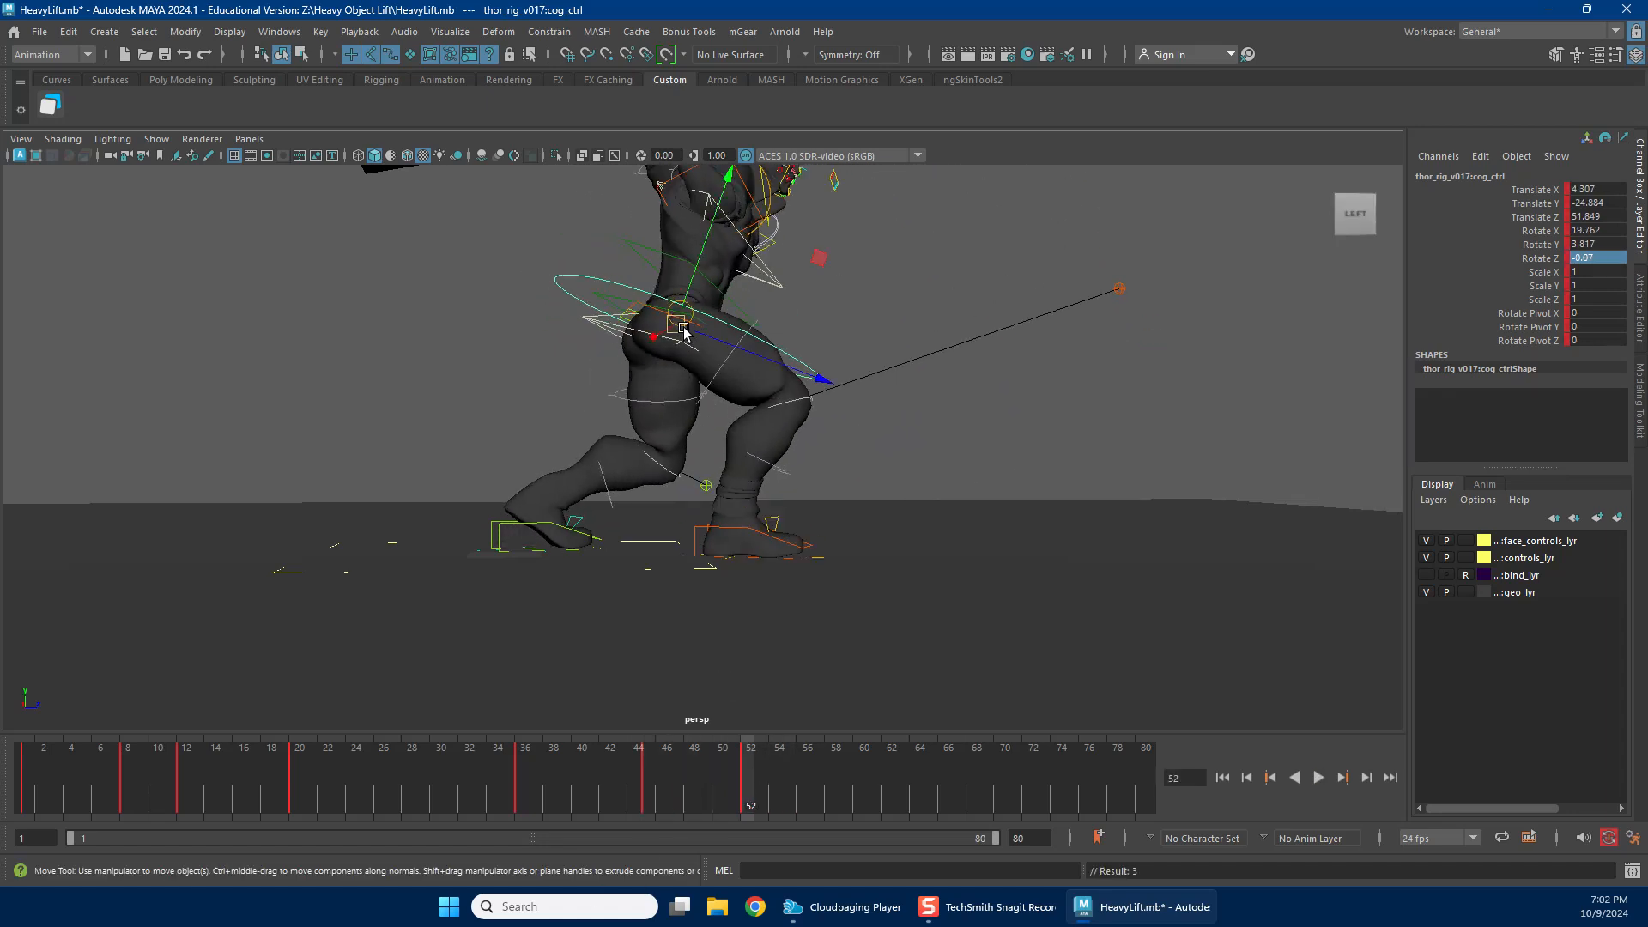
drag(684, 335, 685, 337)
Move the right foot's IK control farther forward to about 97.8 in Translate Z.
alt+drag(869, 493, 812, 572)
click(723, 598)
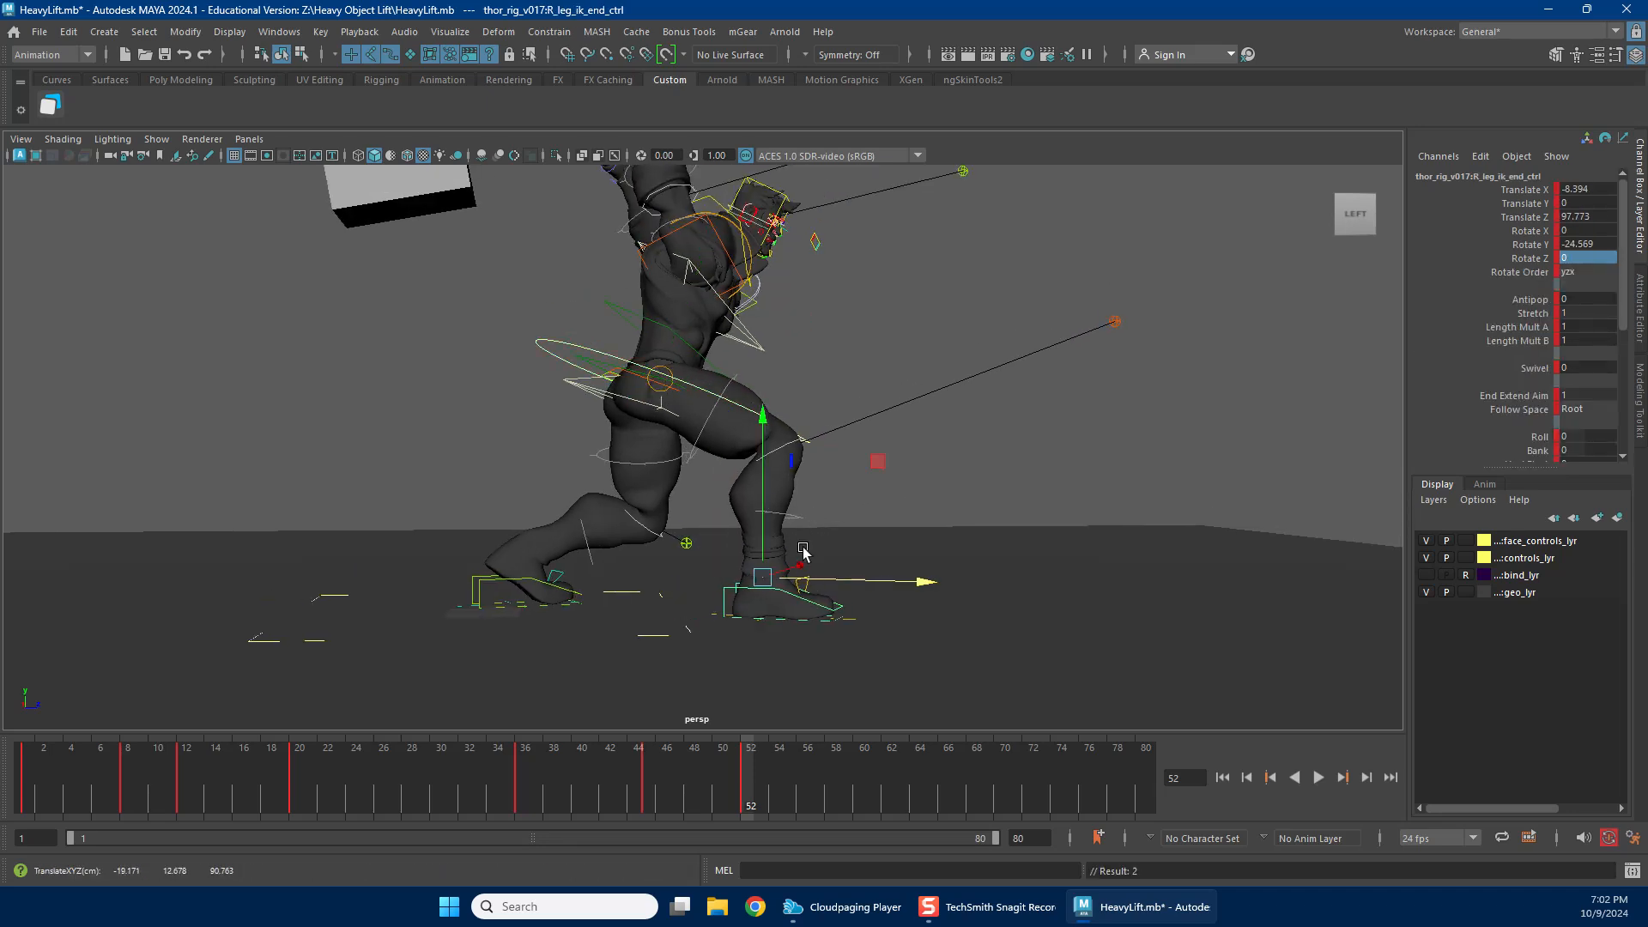
alt+drag(840, 402, 642, 448)
Rotate the torso controls from the front to twist and lean the upper body over the forward leg.
alt+drag(662, 535, 584, 190)
alt+right_drag(625, 495, 702, 475)
click(693, 449)
key(e)
drag(693, 449, 640, 405)
key(w)
click(631, 423)
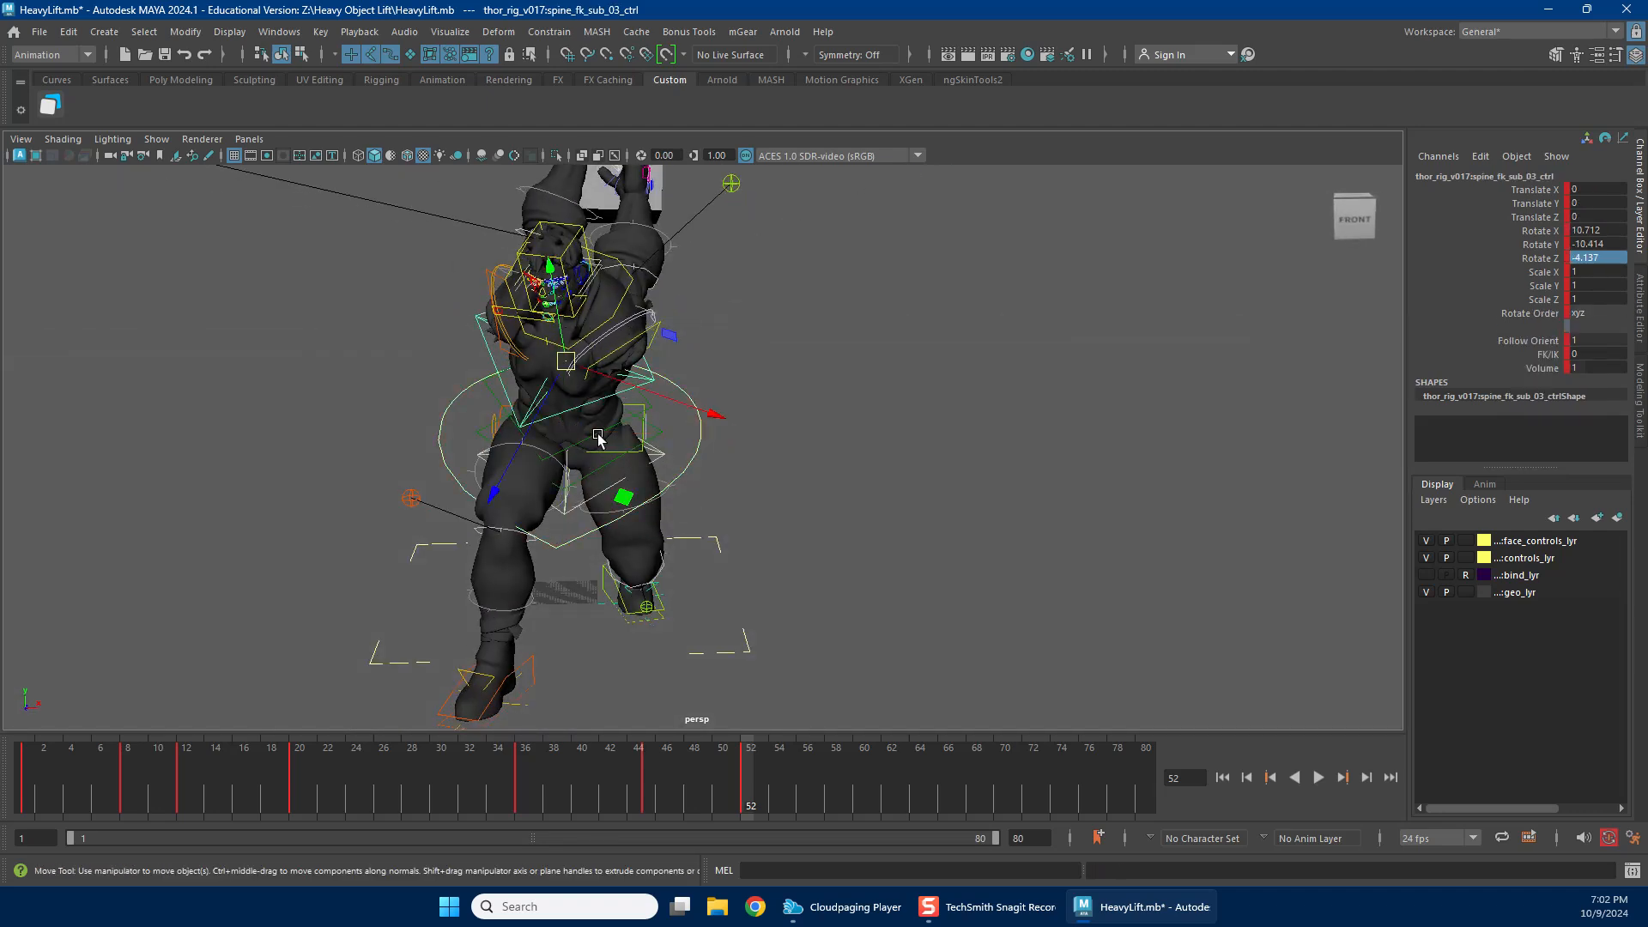
click(606, 464)
key(e)
drag(621, 503, 655, 496)
key(w)
Bend the spine controls strongly forward, bringing the upper spine control to about 18.2 in Rotate X.
alt+drag(547, 347, 755, 430)
key(e)
click(798, 395)
key(w)
click(624, 457)
key(e)
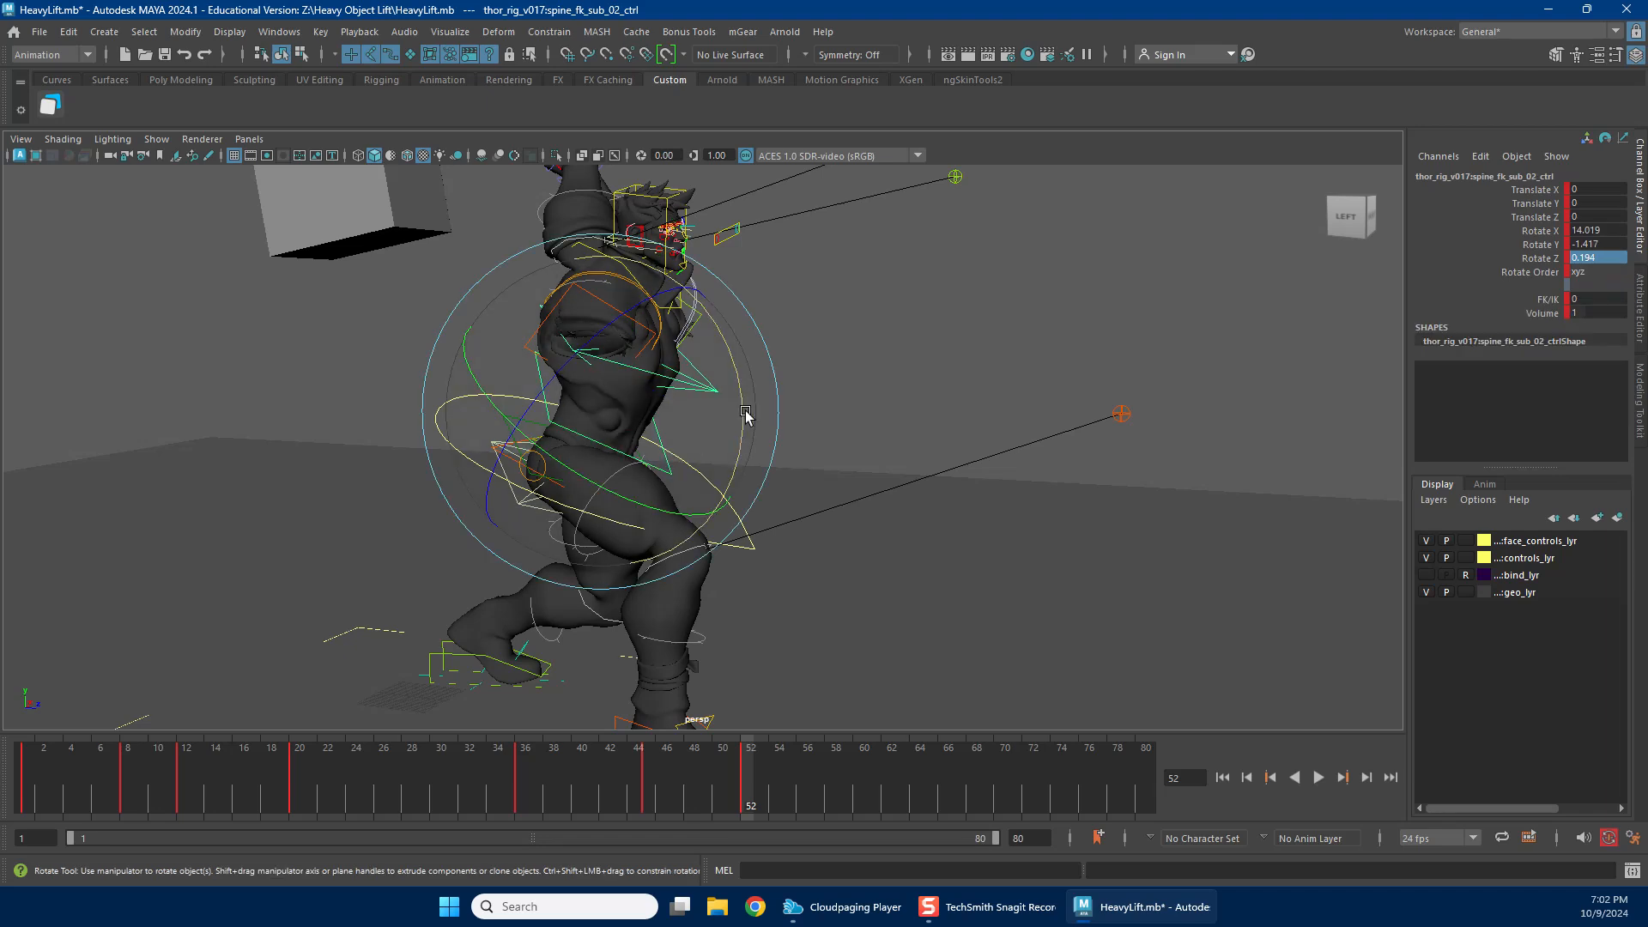
drag(635, 463, 701, 516)
key(w)
click(705, 455)
key(e)
drag(783, 395, 764, 429)
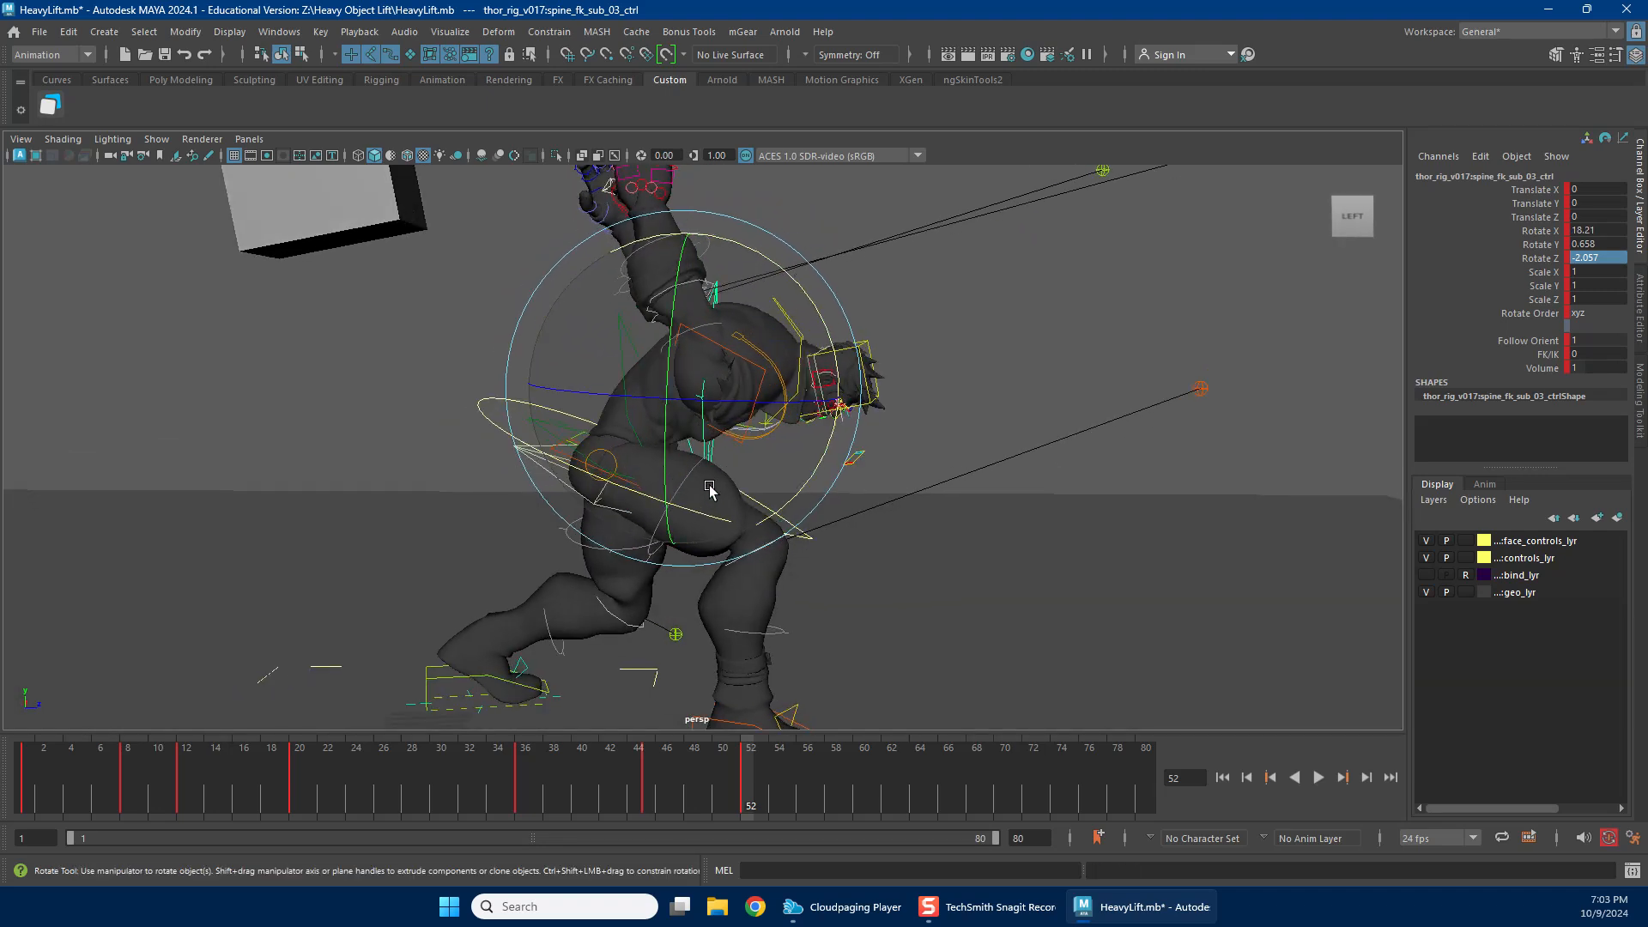
Rotate the head control back up to about -33.1, -9.1, 6.8 so the character looks ahead.
key(w)
click(858, 359)
key(e)
drag(962, 409, 813, 371)
mouse_move(971, 365)
mouse_down()
mouse_move(975, 390)
mouse_move(949, 368)
mouse_move(956, 381)
mouse_up()
scroll(802, 397, down, 3)
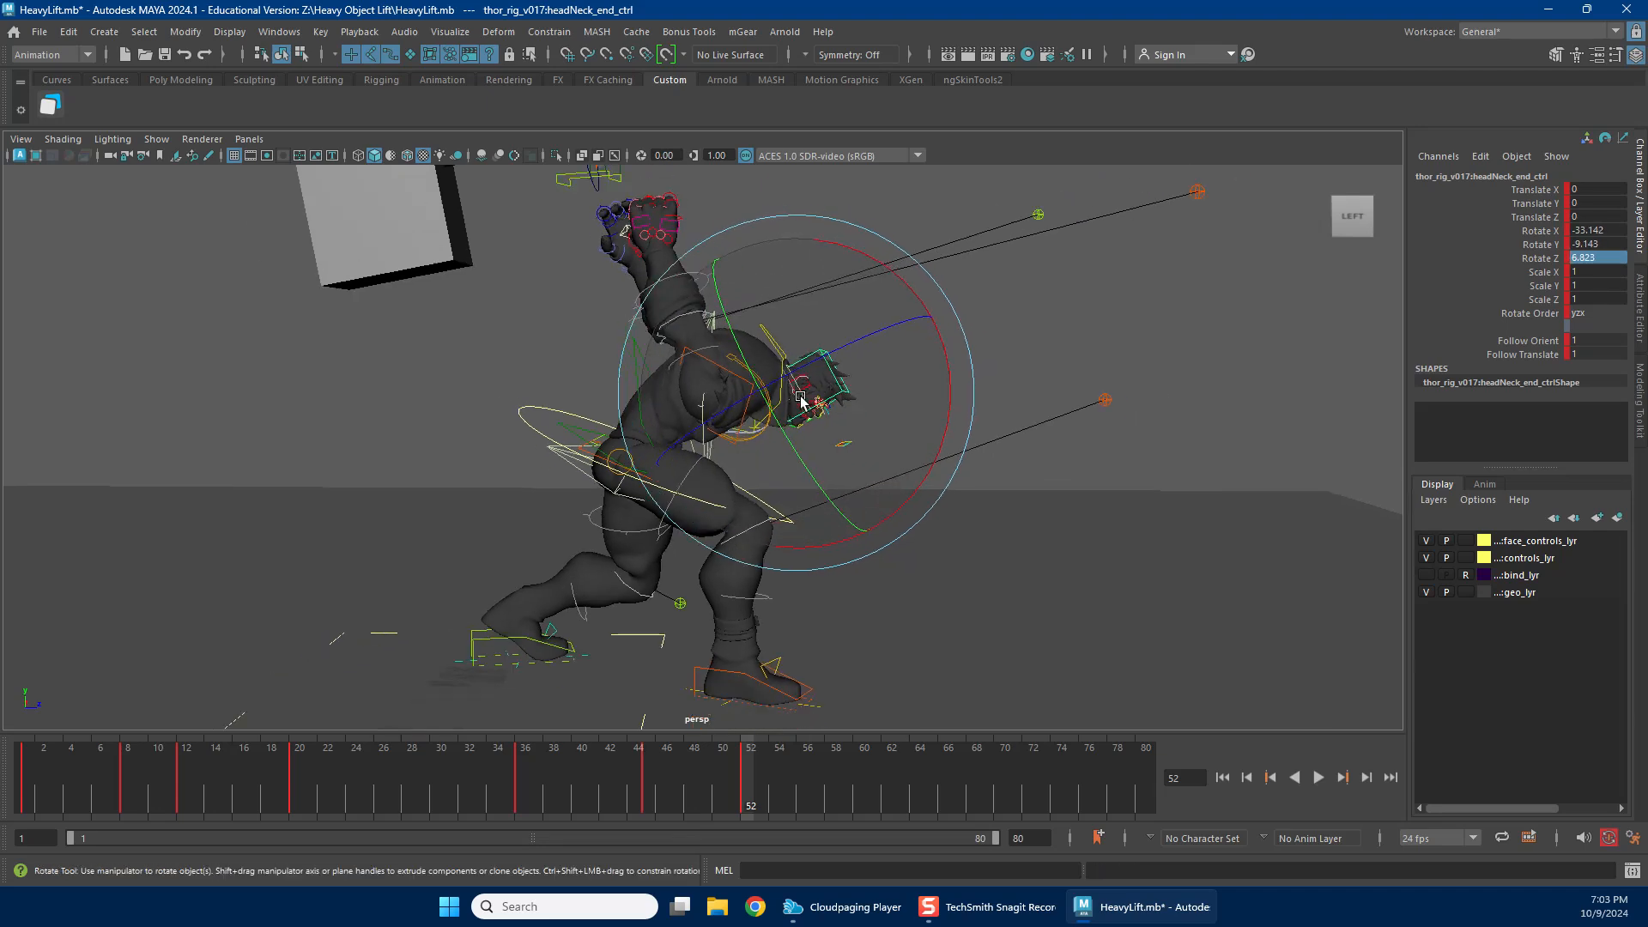
key(w)
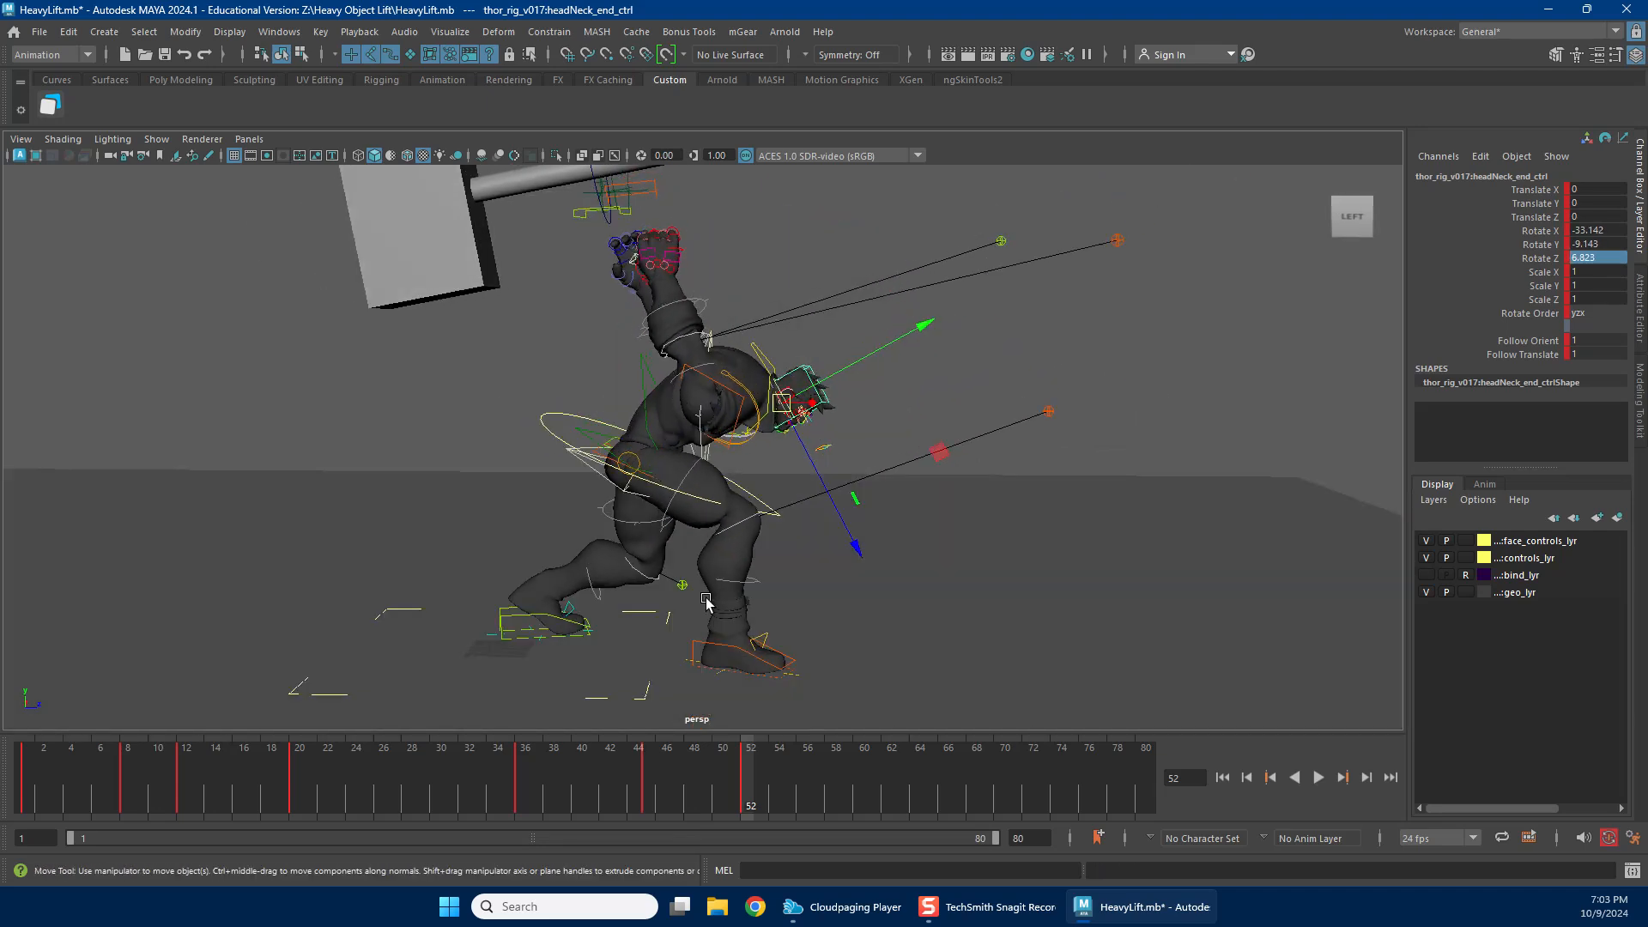
Play the animation from the overhead hold to review the transition into the frame 52 pose.
click(650, 769)
key(alt+v)
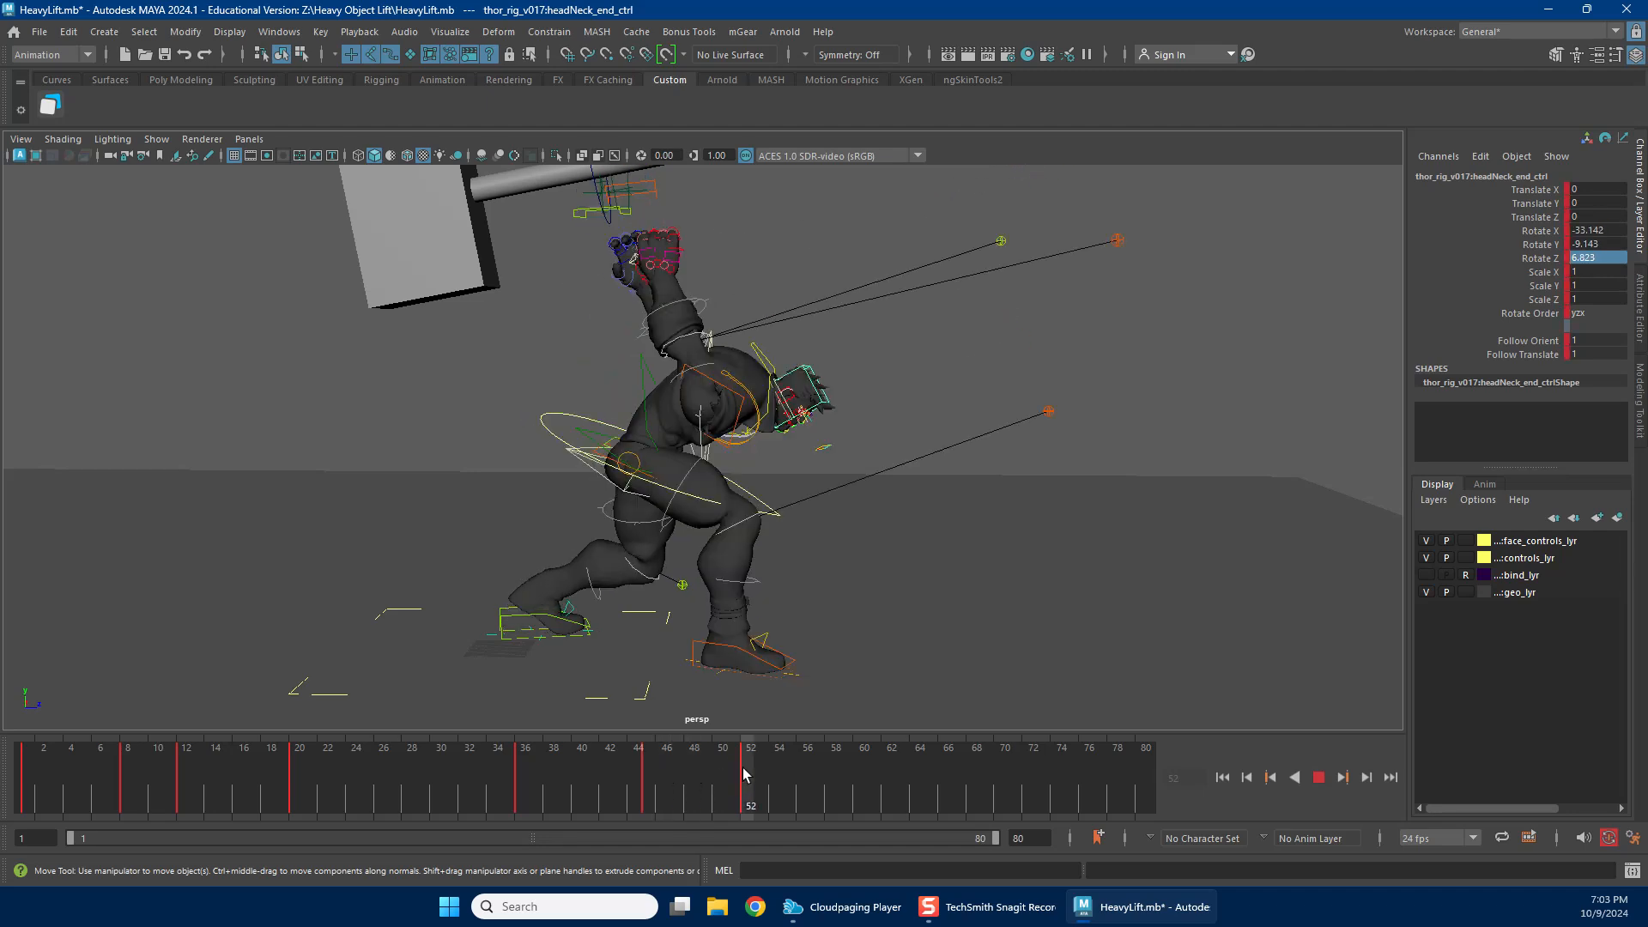
click(738, 774)
Rotate the left and right shoulder controls on frame 52 to suit the forward-bent torso.
alt+drag(808, 556, 853, 446)
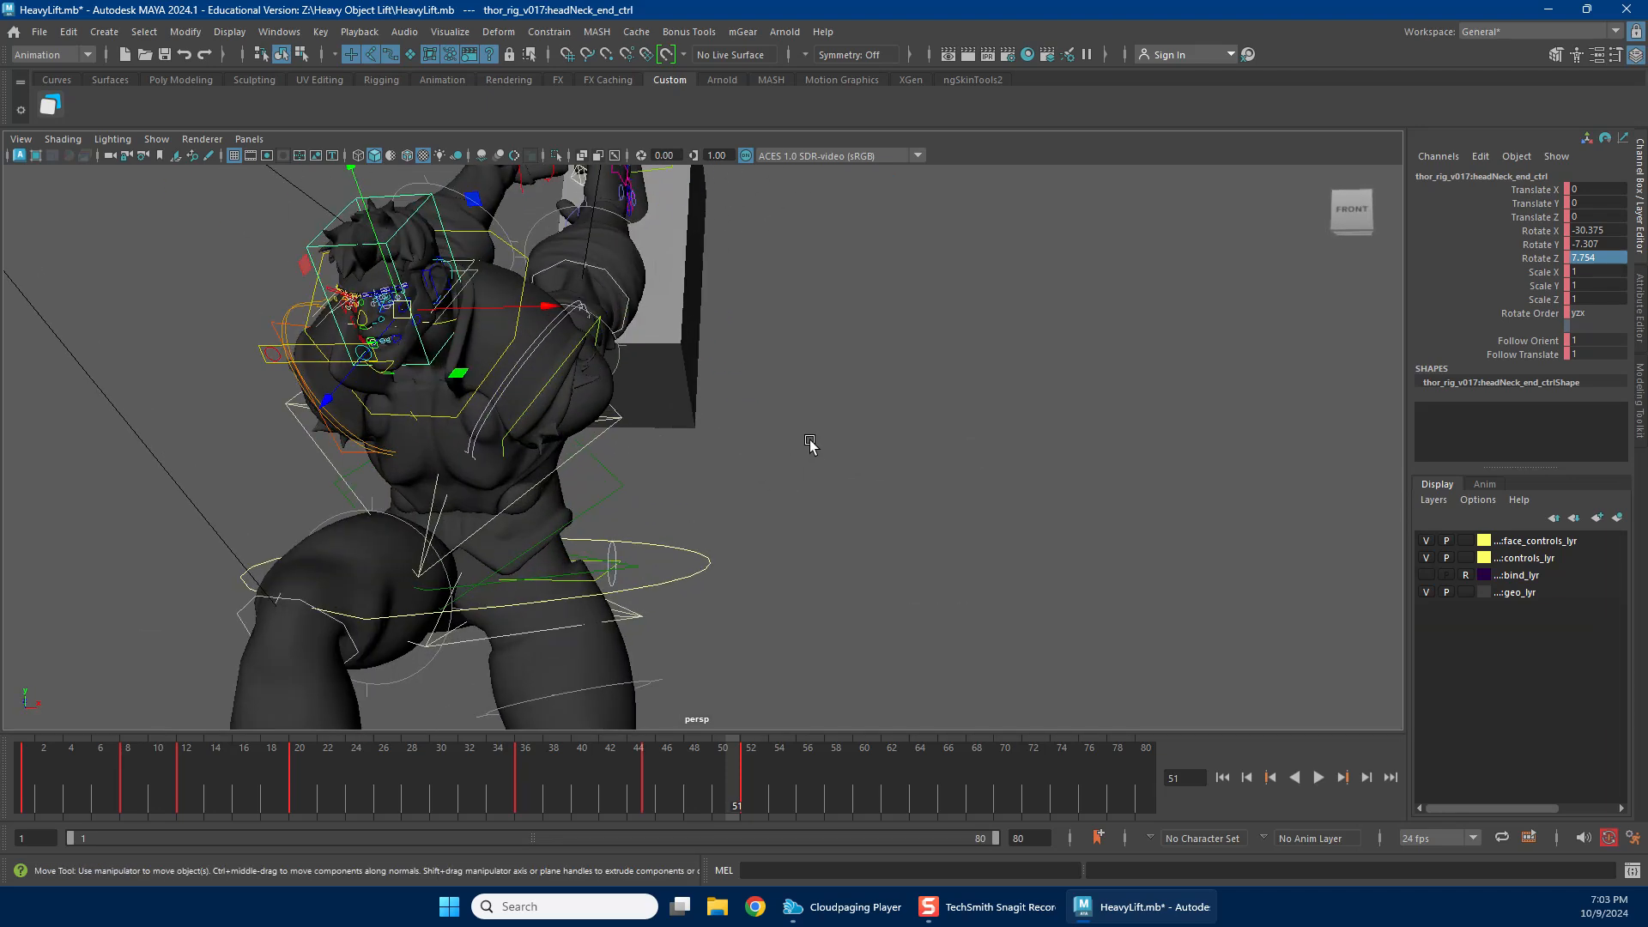
click(533, 348)
key(e)
alt+middle_drag(702, 444, 842, 464)
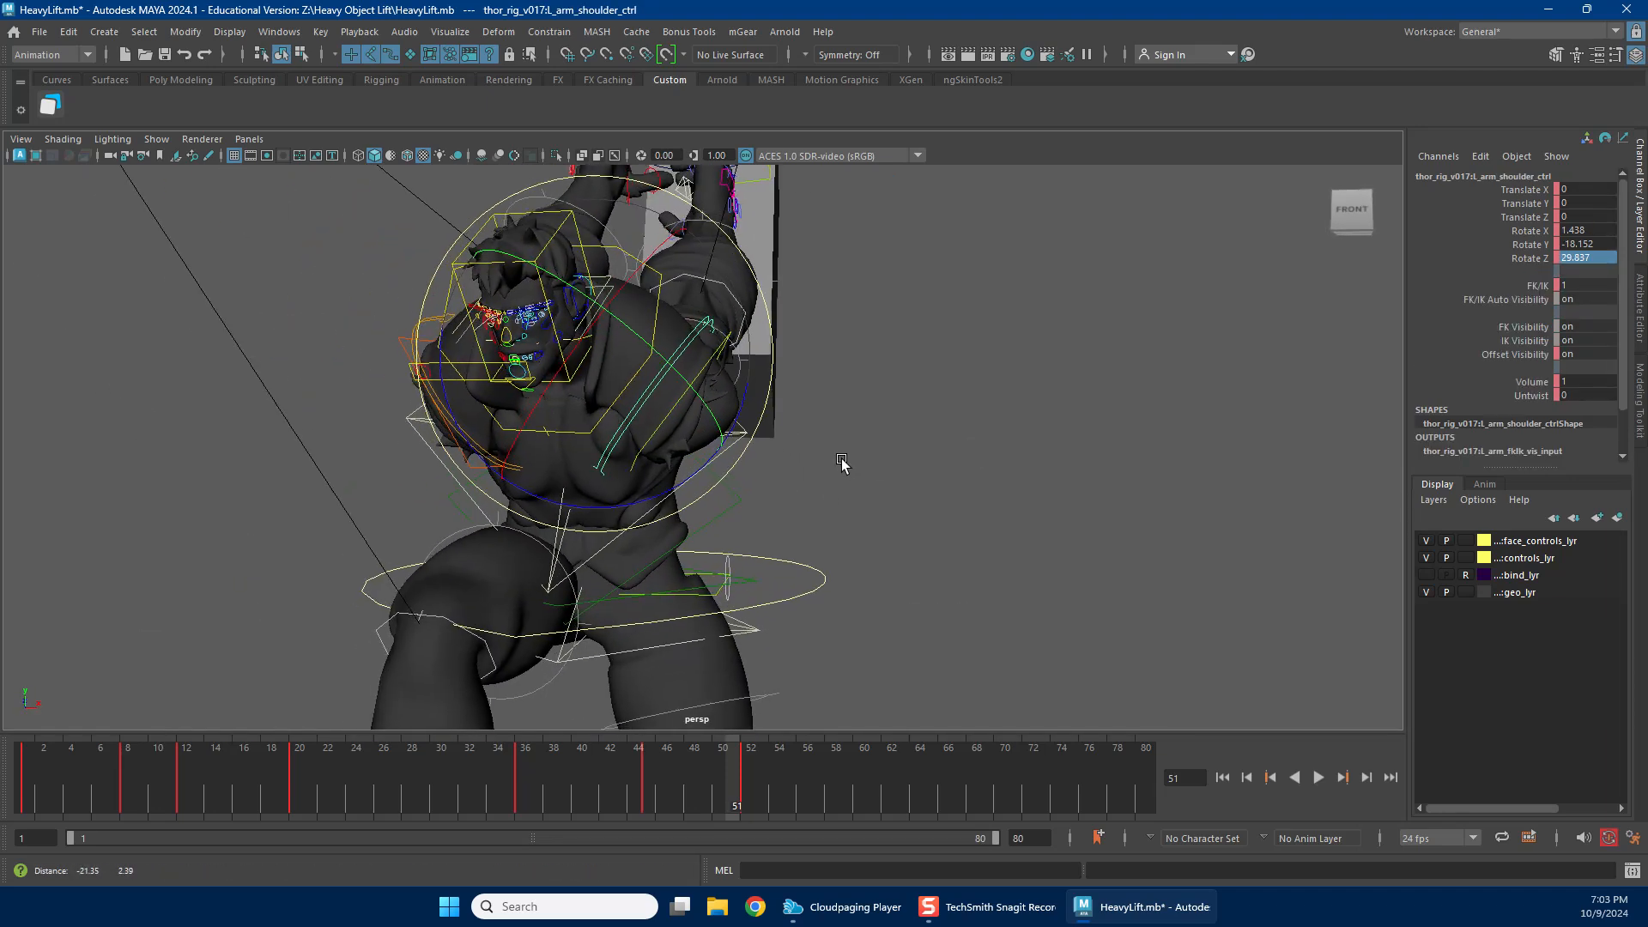
click(752, 755)
drag(738, 543, 448, 429)
click(471, 416)
drag(510, 477, 678, 402)
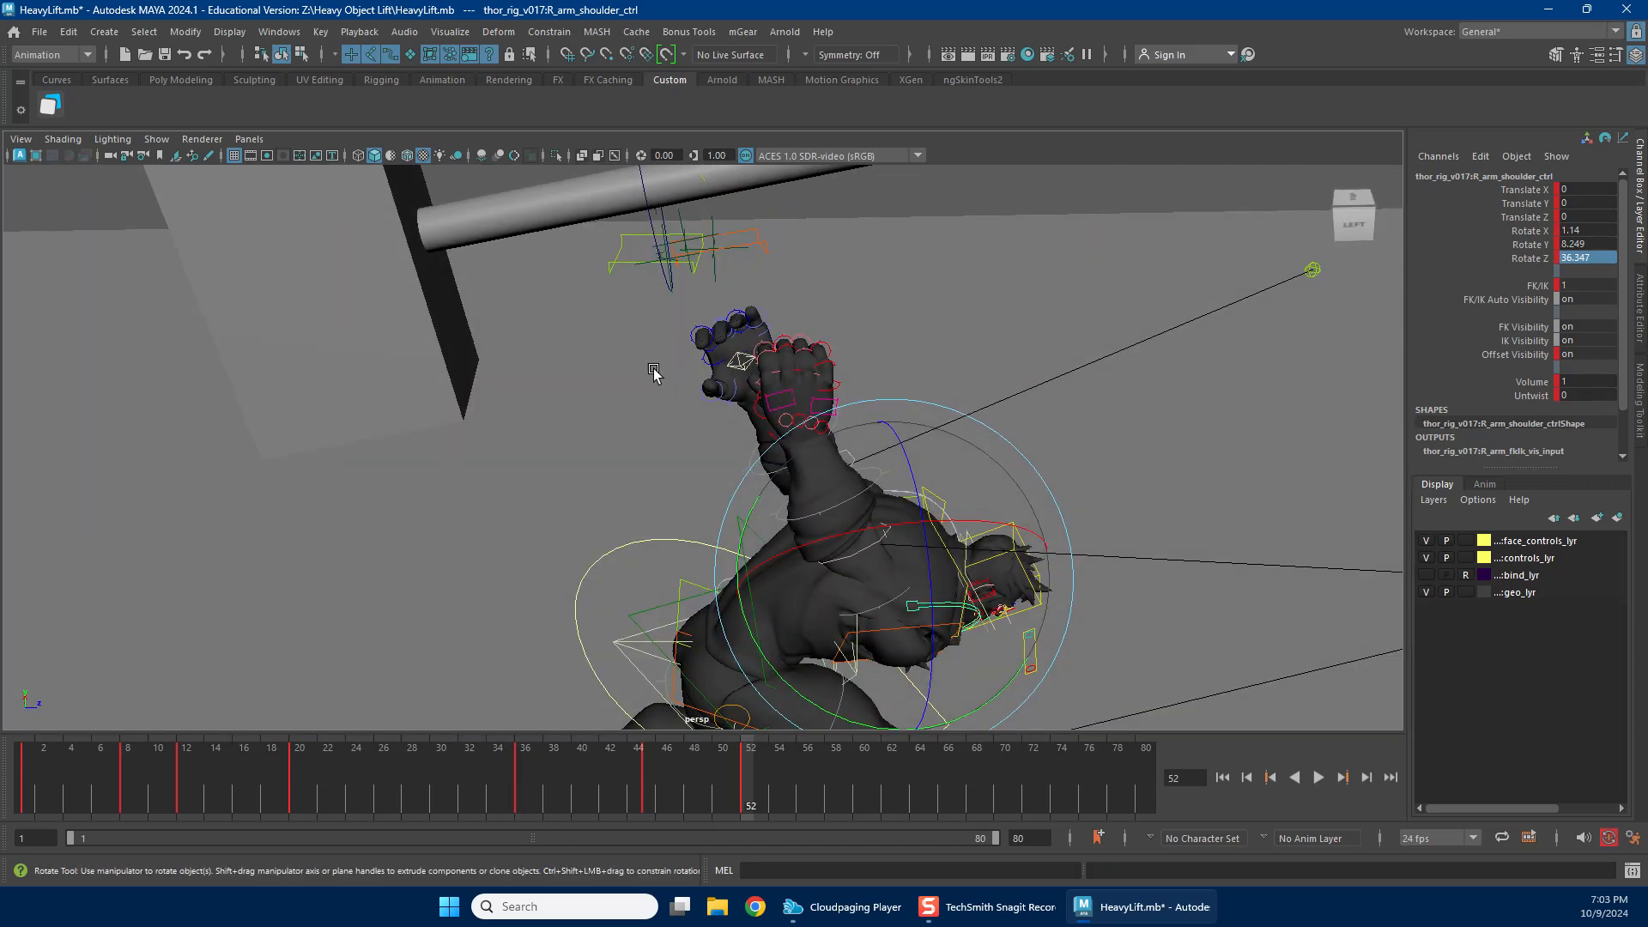
Swing the left hand's IK control down in front of the knees, to about -61.7, -85.8, 131.1 in translation.
click(601, 261)
click(630, 262)
alt+right_drag(1059, 430, 805, 464)
alt+drag(805, 463, 740, 397)
key(w)
key(e)
drag(924, 324, 706, 603)
key(w)
drag(806, 447, 898, 482)
Rotate the left hand's IK control to about -201.2, 206.5, -86.5 so the hammer lies nearly horizontal with its head forward.
key(e)
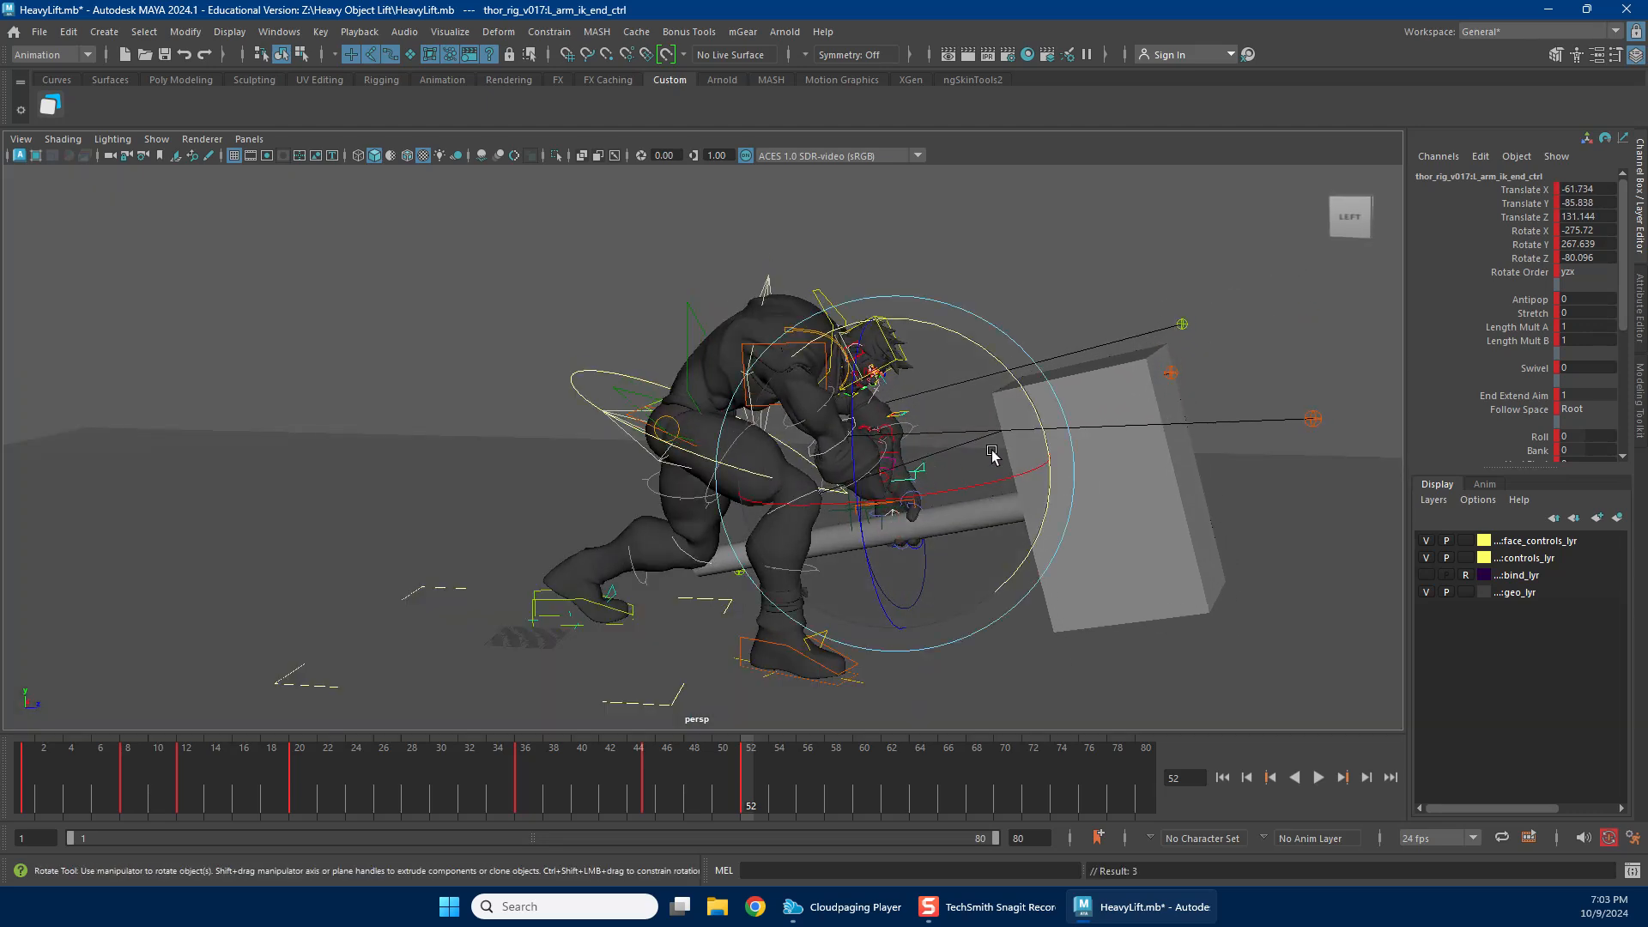
drag(1040, 416, 1016, 474)
alt+drag(840, 598, 812, 508)
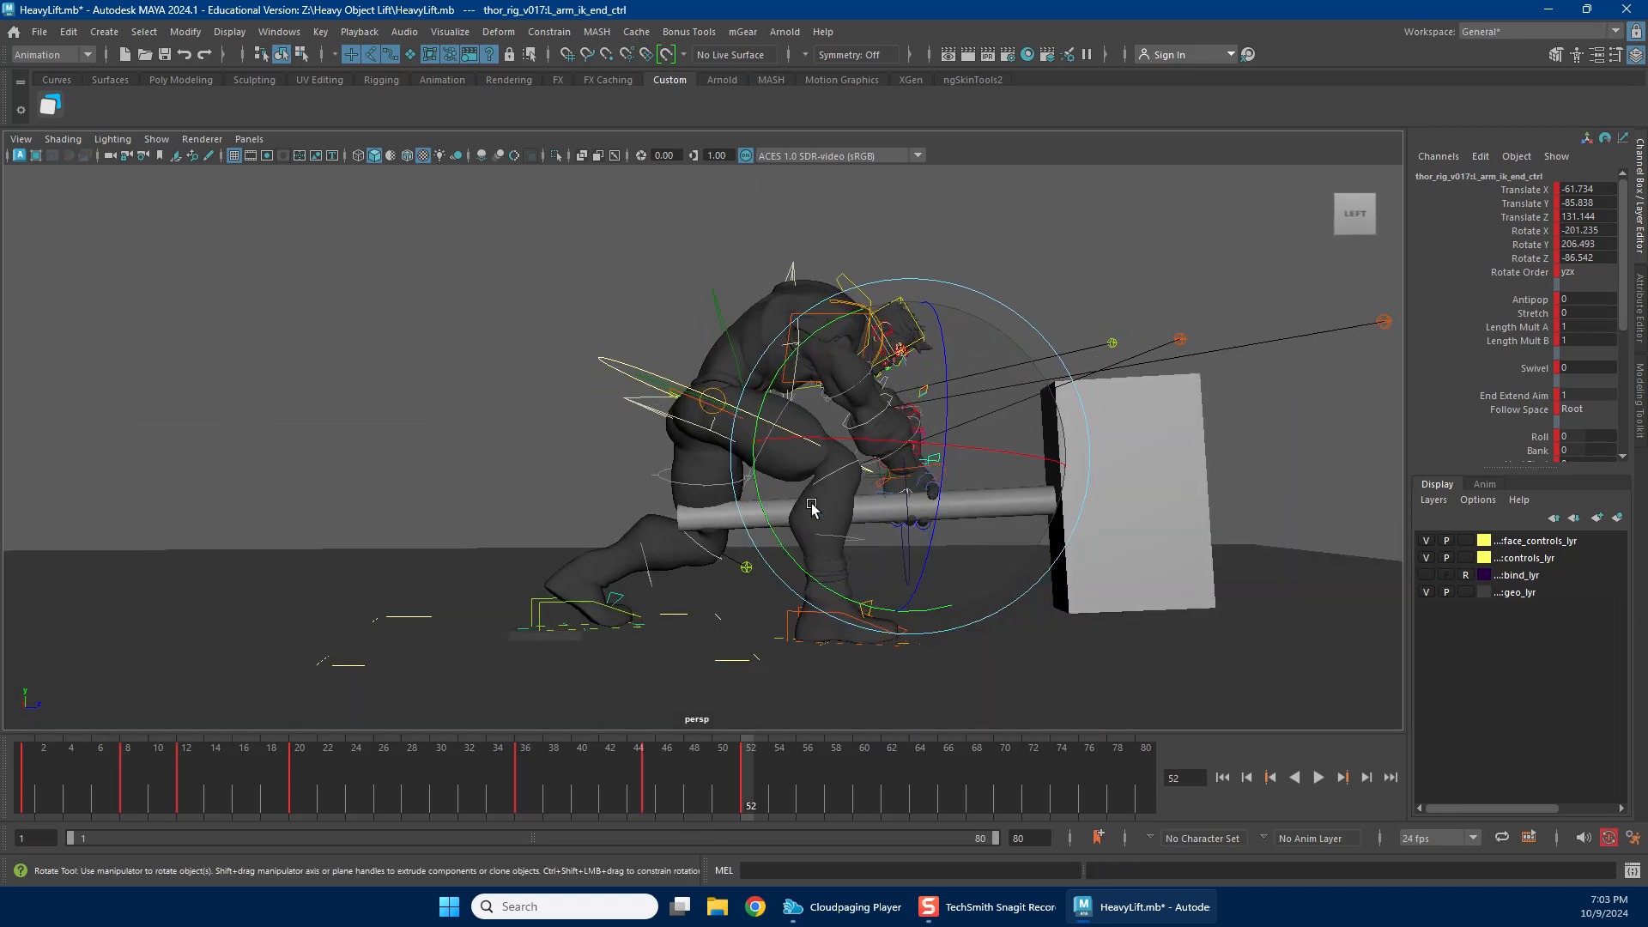
Open the Outliner and expand the RPropCTRL, LHandCTRL and HammerGeoCTRL groups.
scroll(893, 525, up, 8)
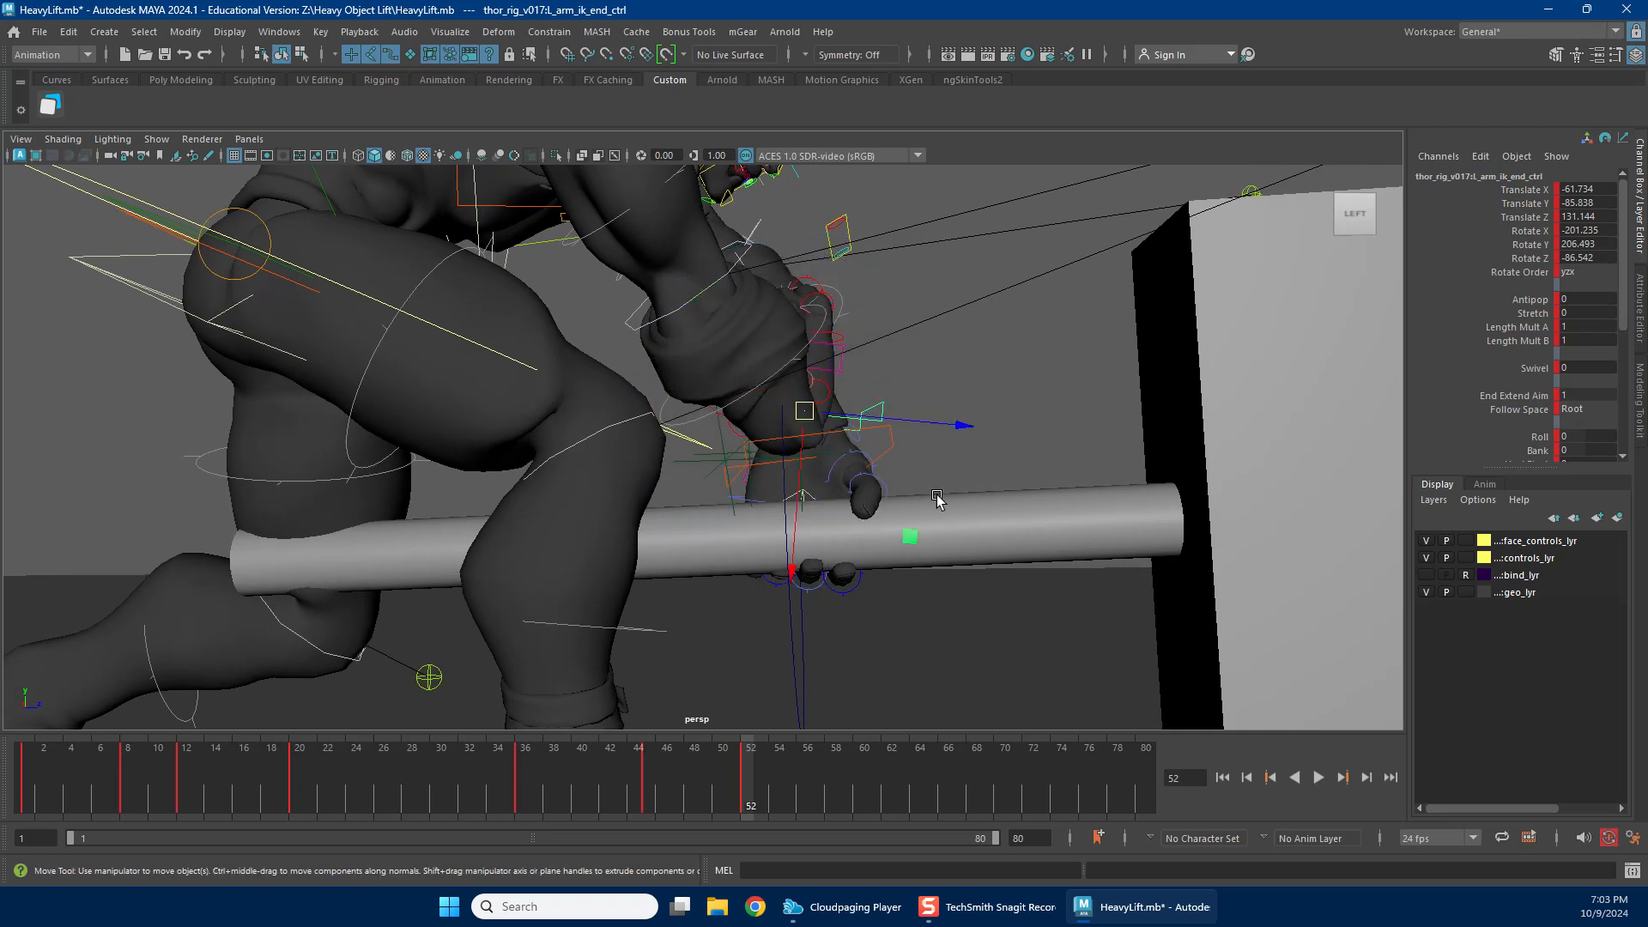
key(w)
alt+middle_drag(872, 543, 801, 466)
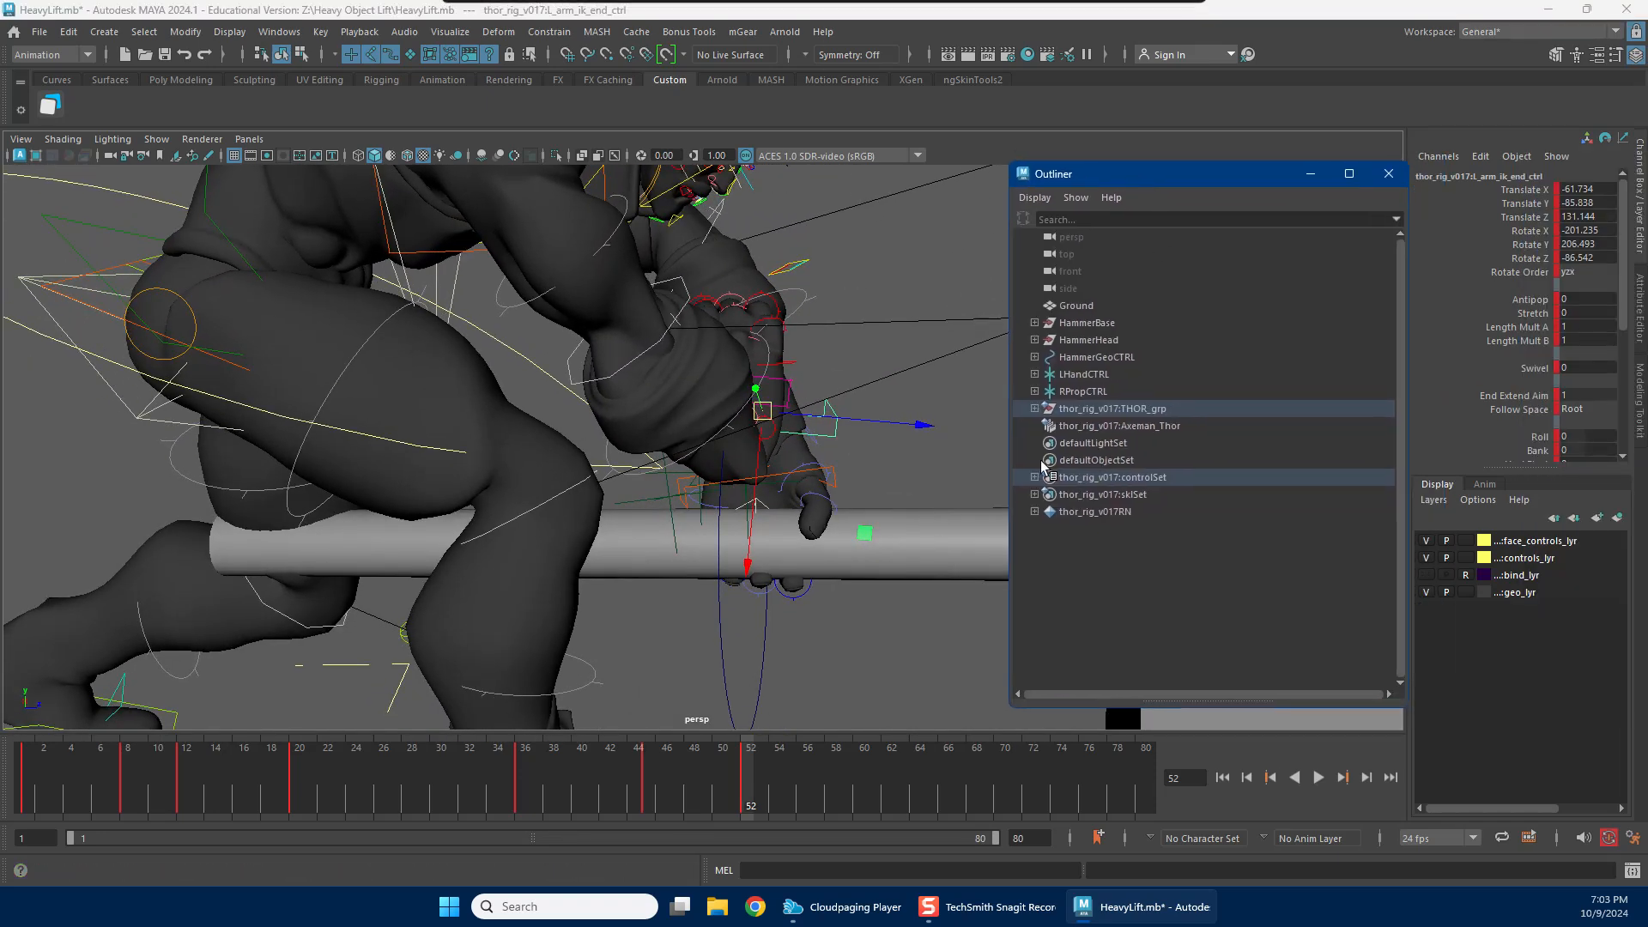
click(1034, 409)
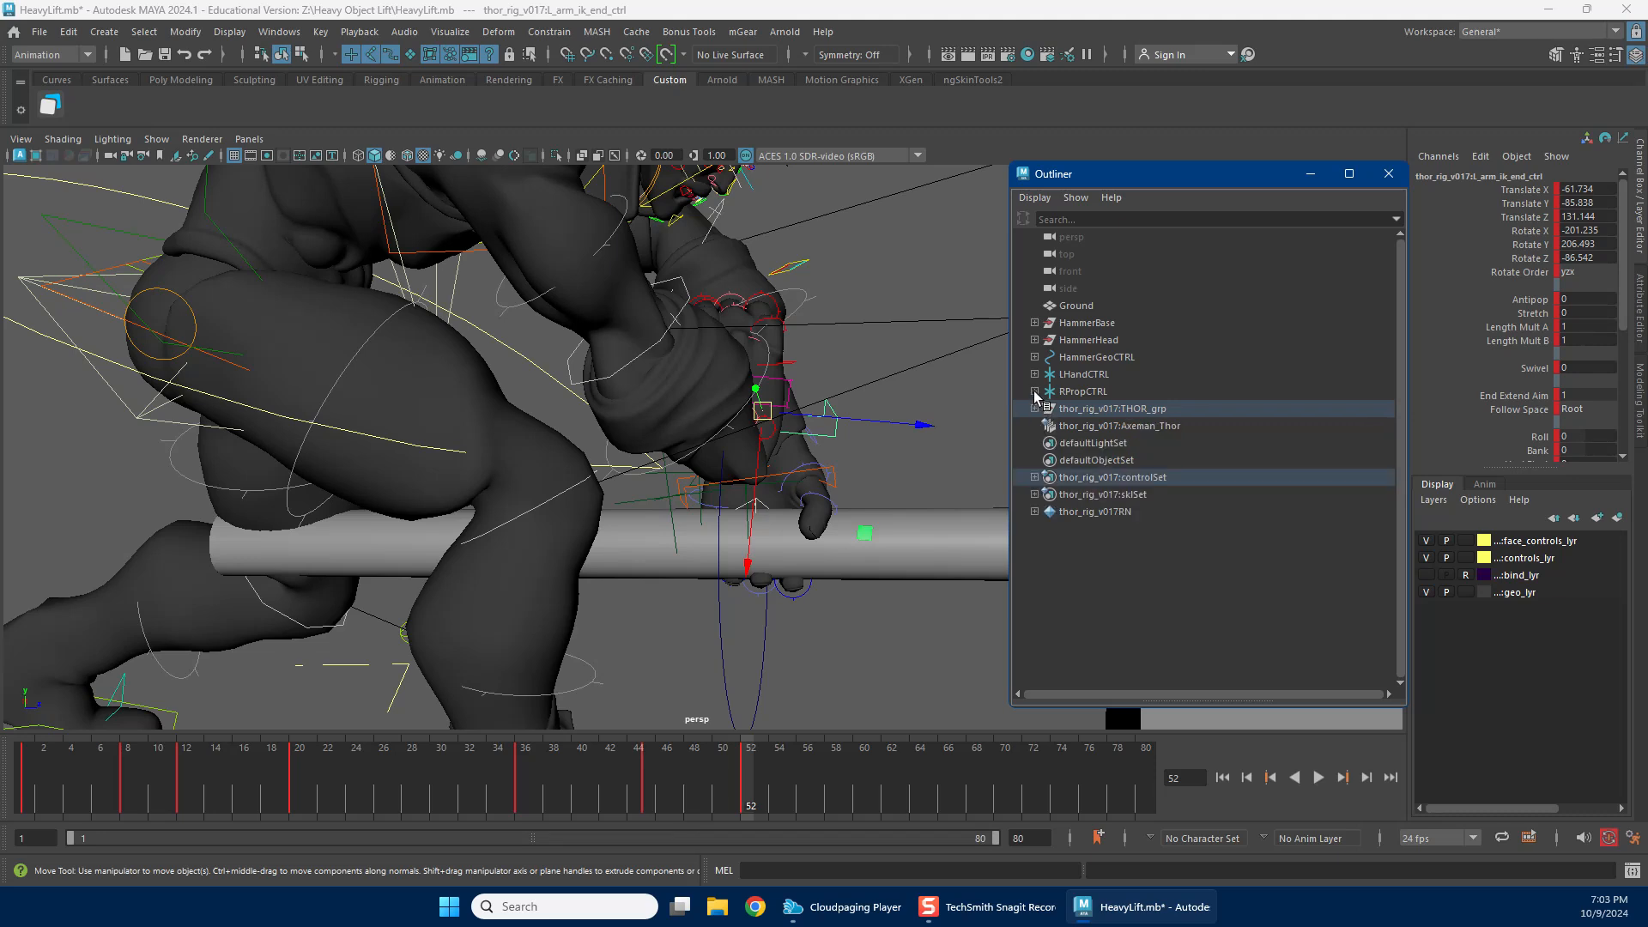
click(1034, 391)
click(1034, 374)
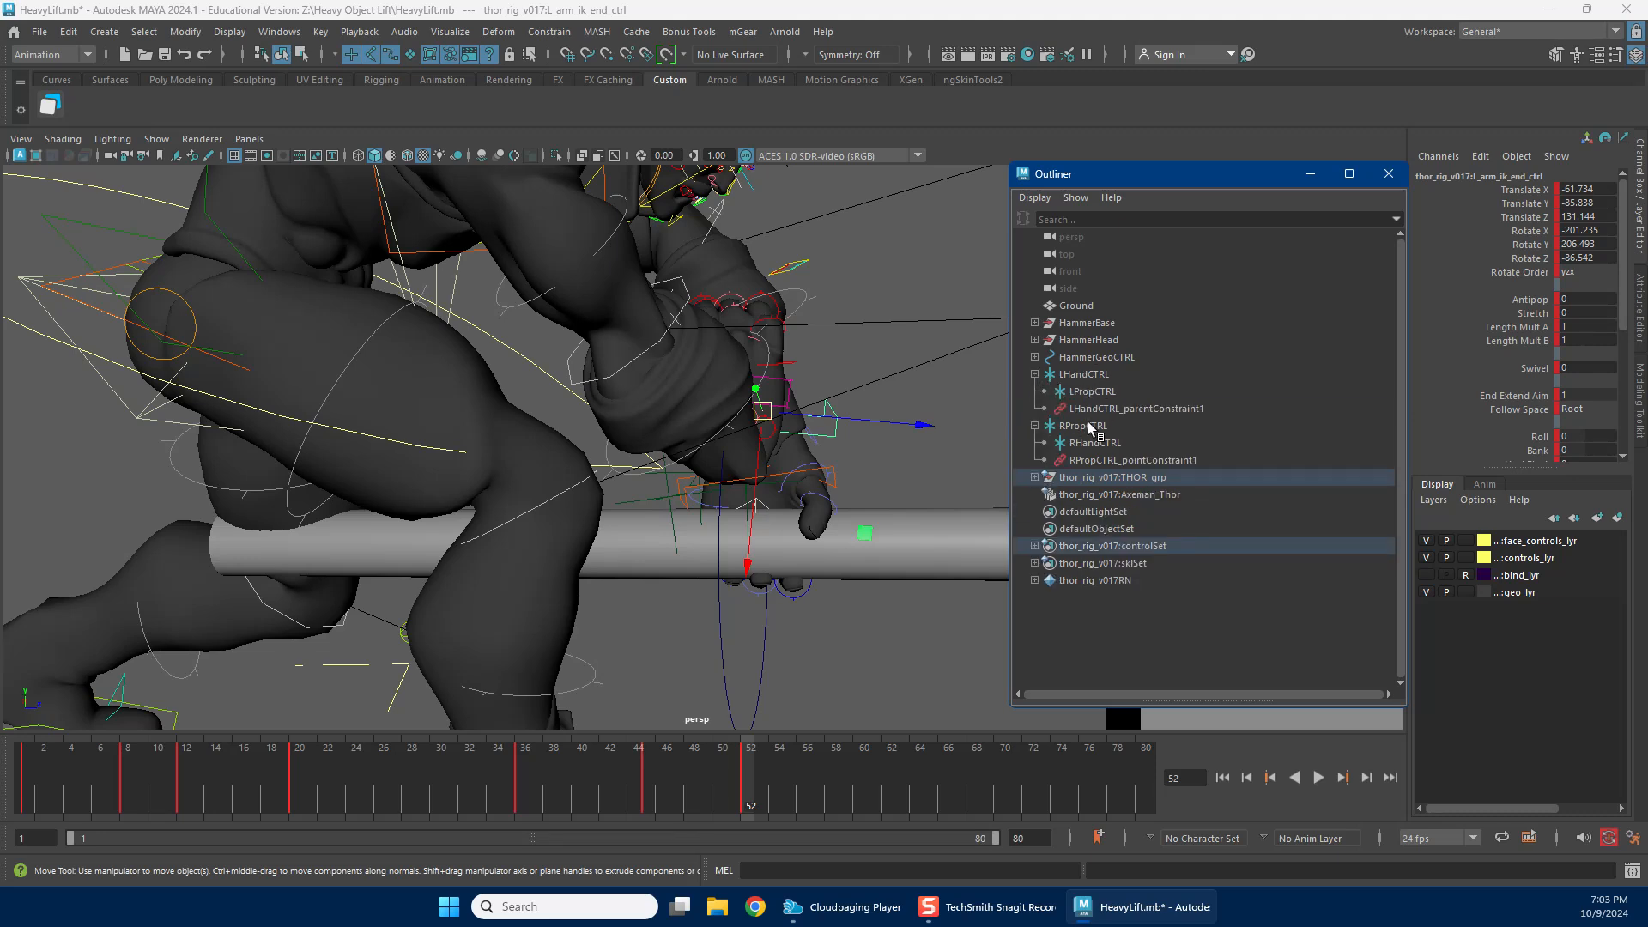
click(1034, 357)
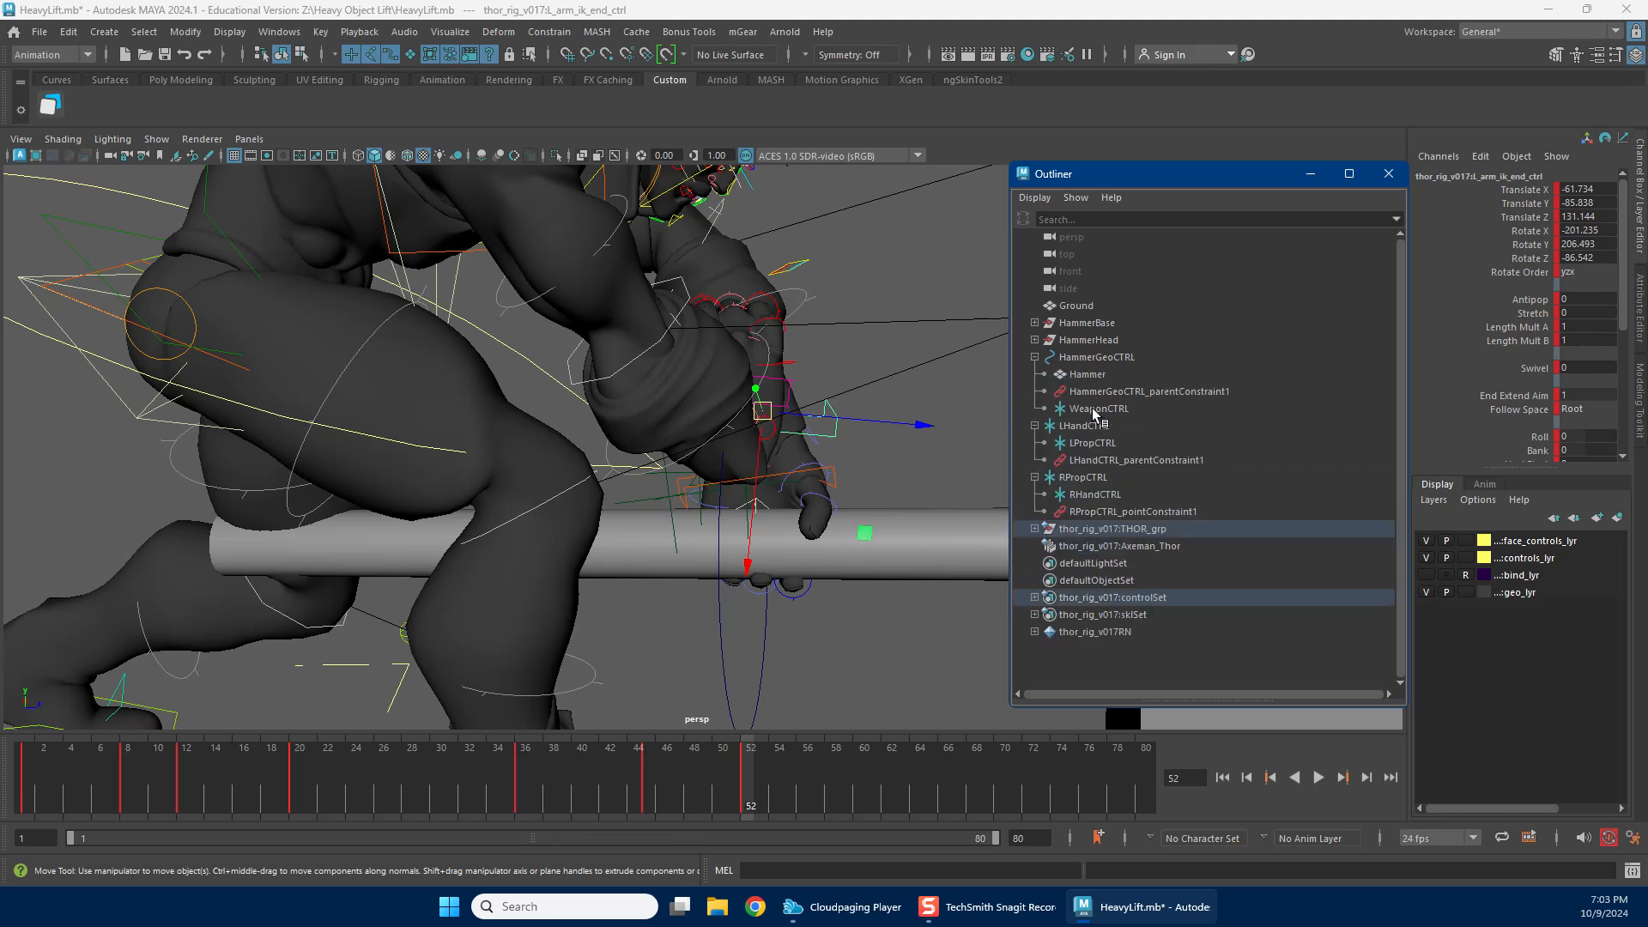
Try moving WeaponCTRL to adjust the hammer's grip.
click(1125, 410)
drag(863, 475, 870, 507)
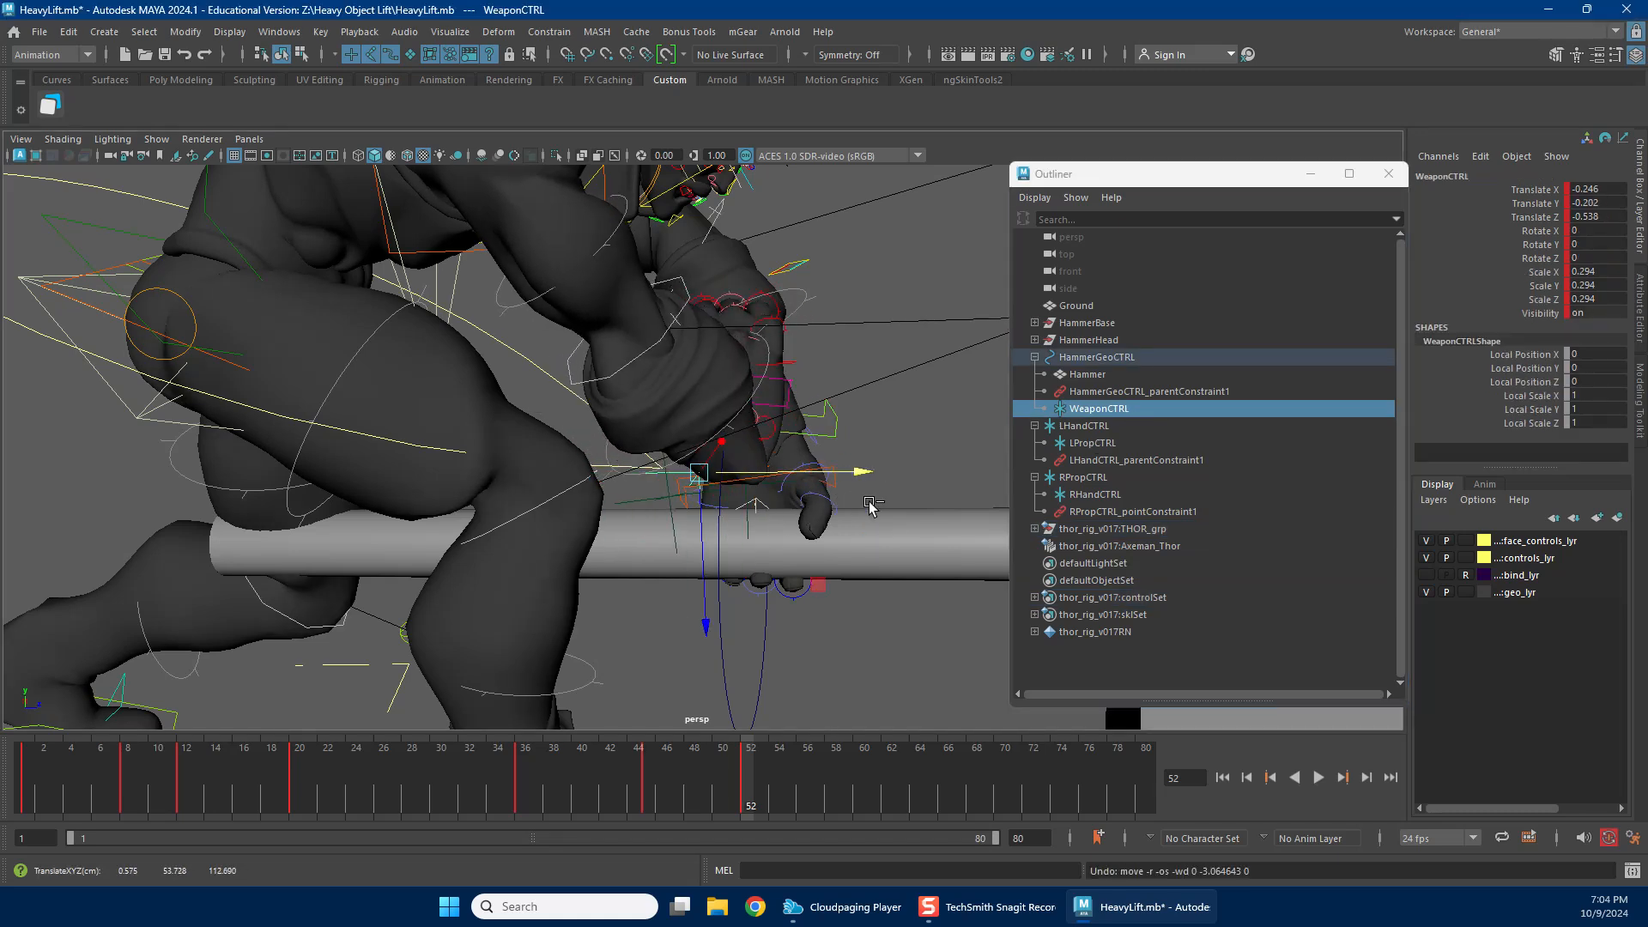
scroll(869, 506, down, 5)
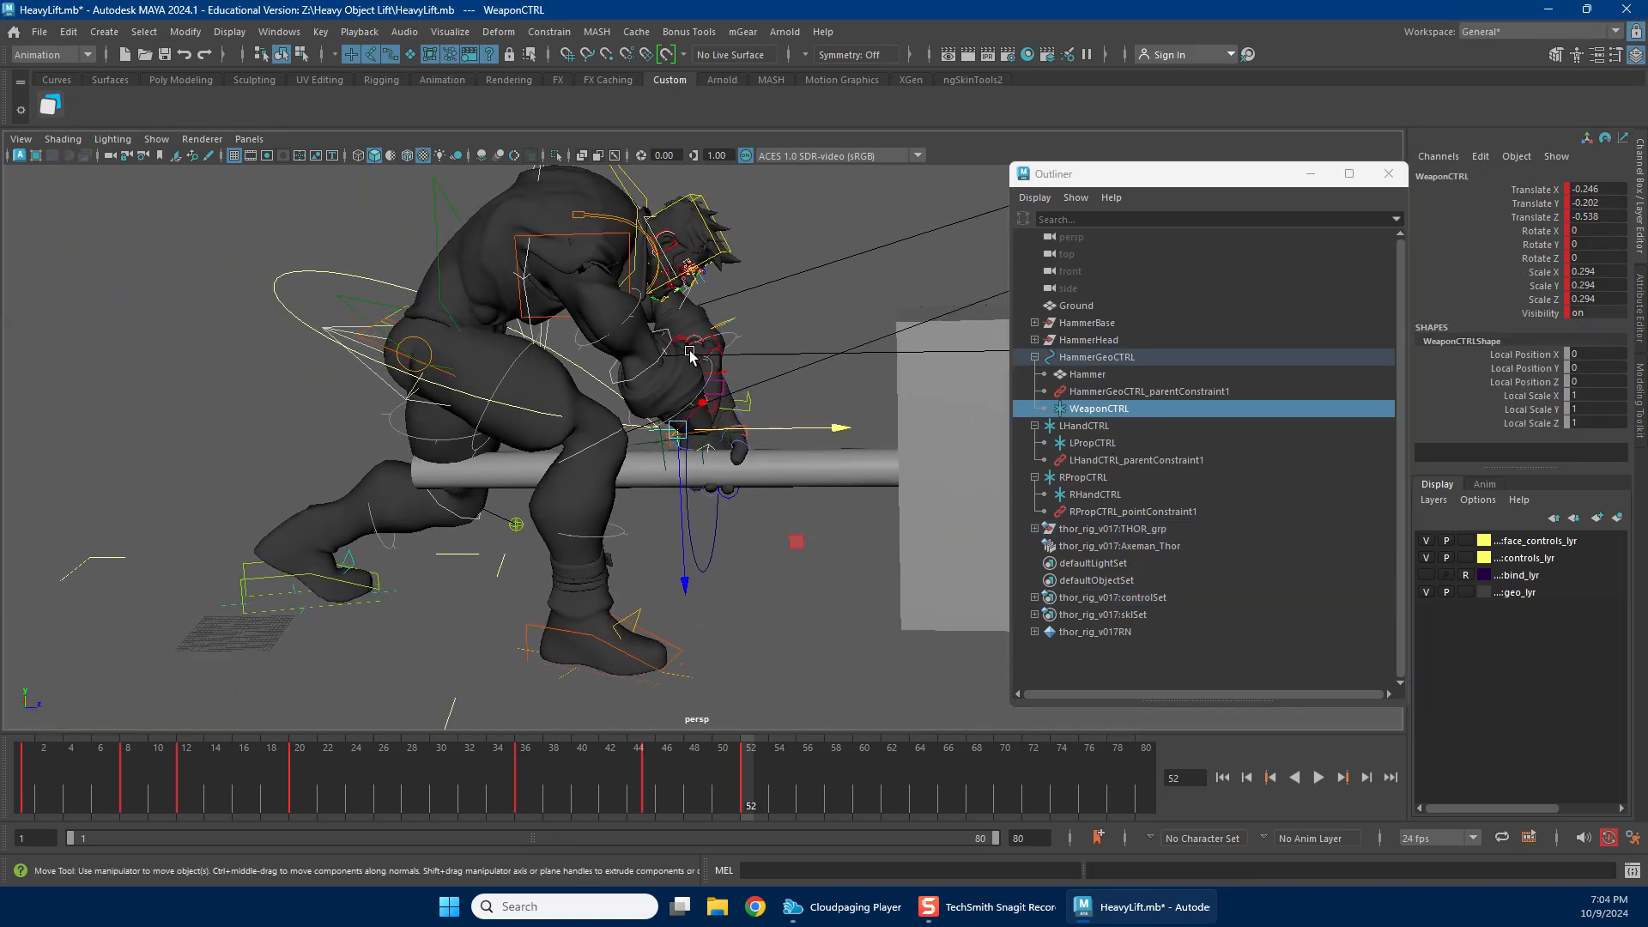
Move LPropCTRL along the hammer handle, to about 0.6, 14.3, 13.7 in translation.
click(1112, 444)
click(768, 454)
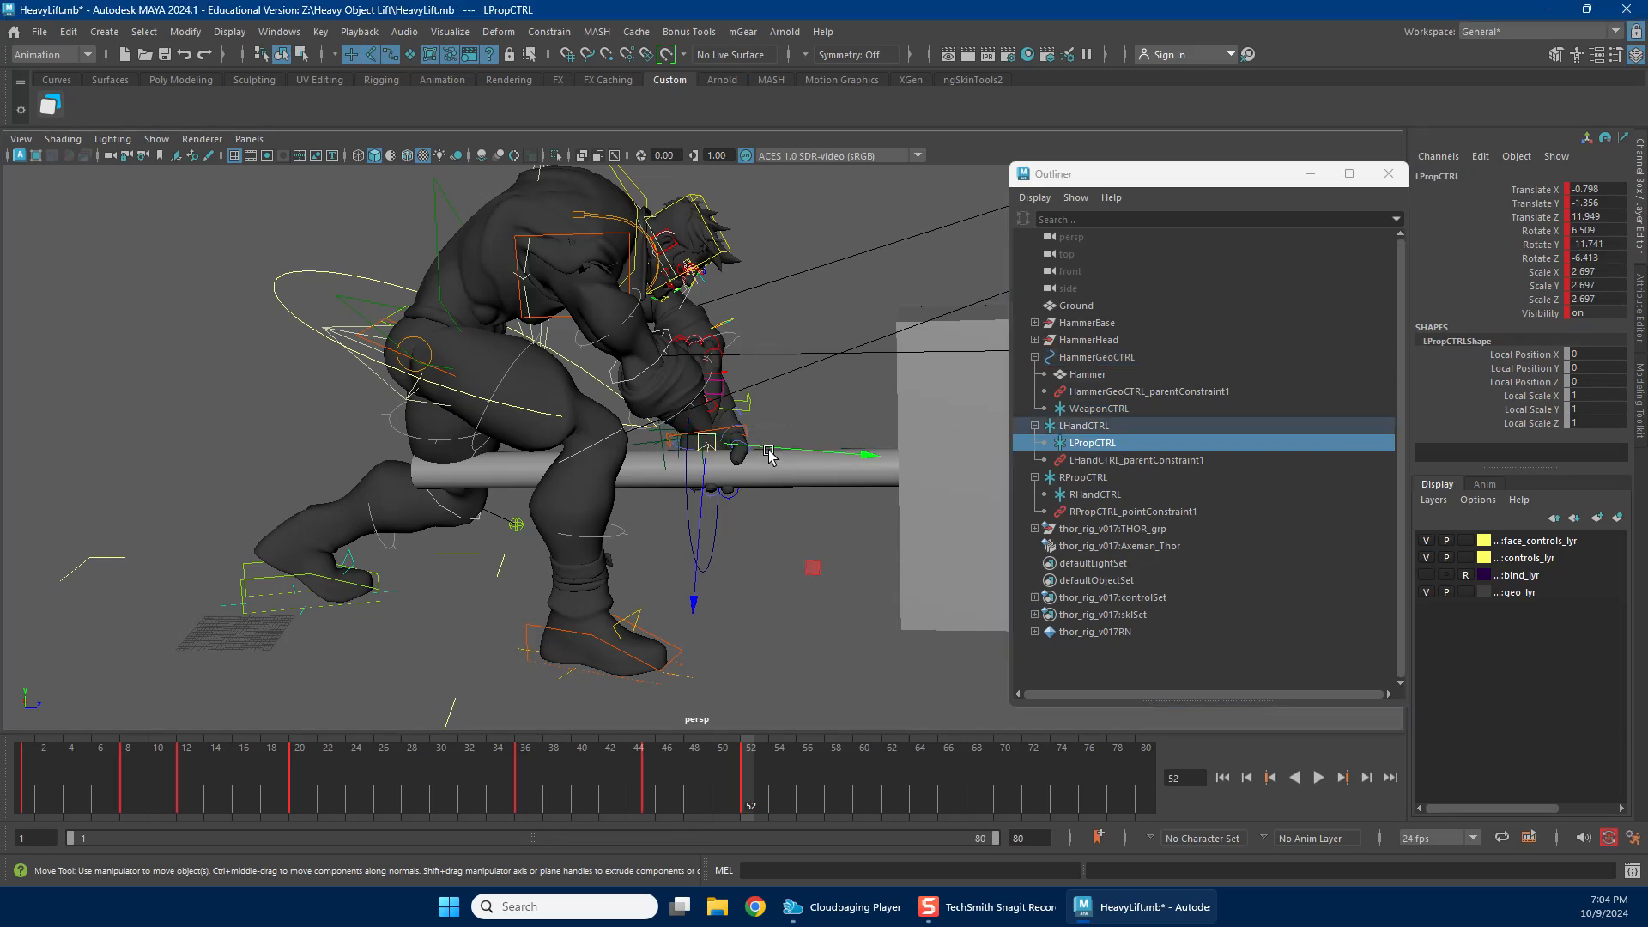
drag(755, 449, 736, 477)
scroll(775, 460, up, 3)
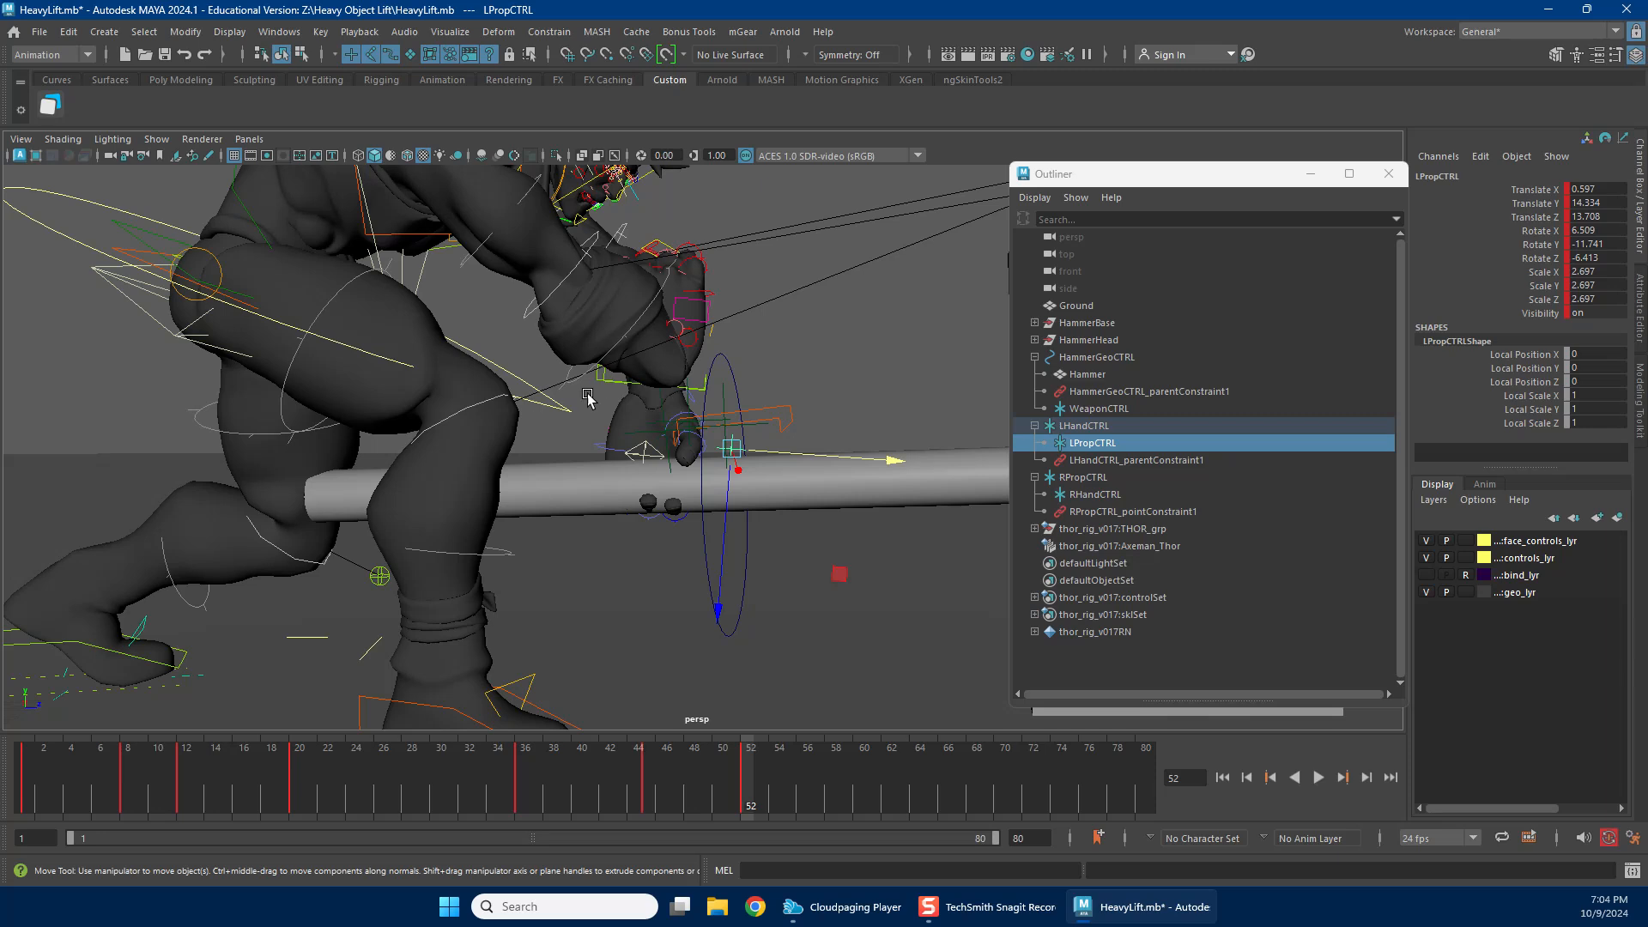
Raise the left hand's IK control slightly to about -84.6 in Translate Y.
click(599, 377)
mouse_move(652, 380)
mouse_down()
mouse_move(703, 341)
mouse_move(650, 370)
mouse_up()
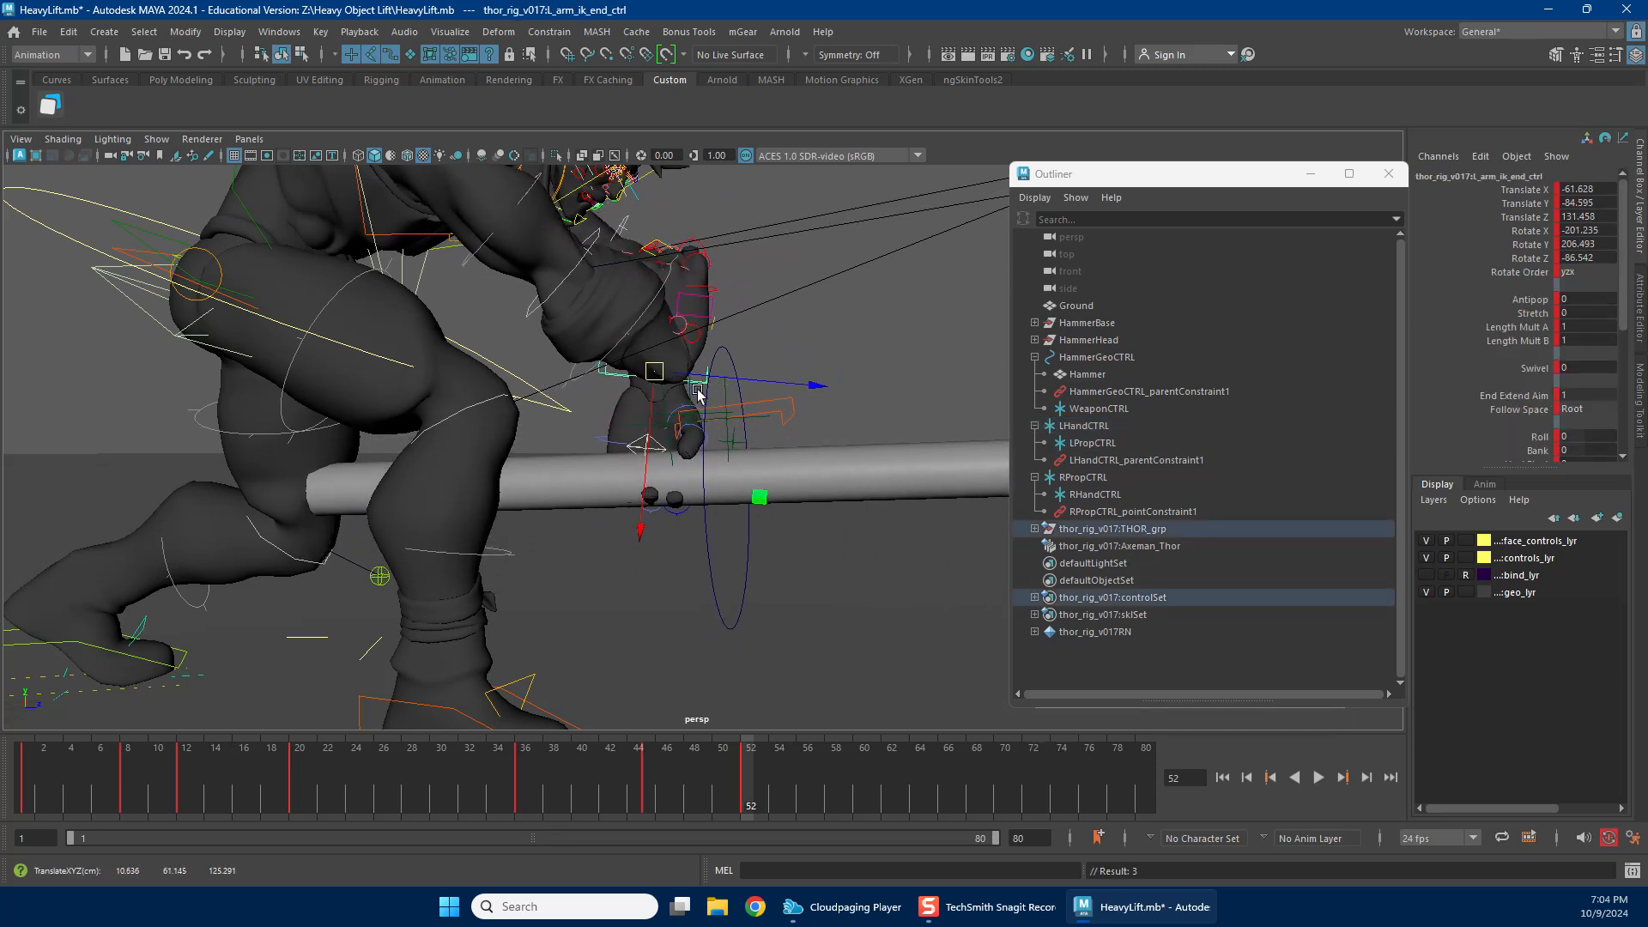
alt+middle_drag(692, 408, 692, 471)
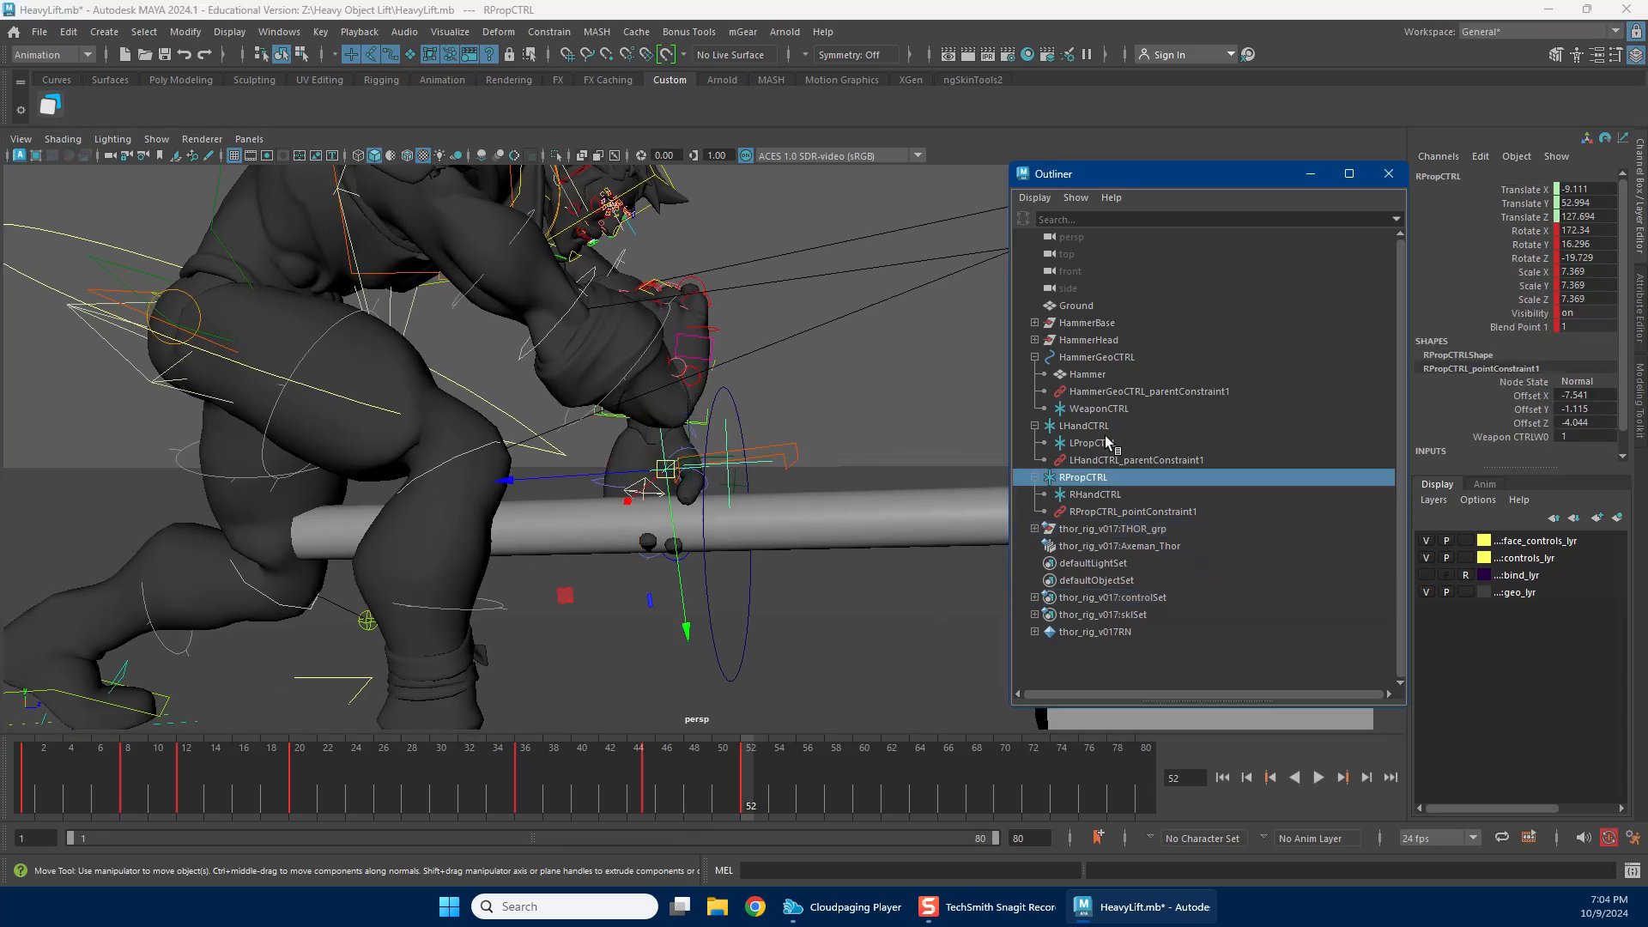
Reposition LPropCTRL to about 0.7, 14.4, 10.9 in translation and inspect the left hand's grip from several angles.
click(1092, 443)
drag(735, 478, 567, 507)
key(e)
alt+drag(577, 440, 712, 449)
key(w)
alt+middle_drag(712, 449, 611, 396)
alt+drag(702, 435, 532, 343)
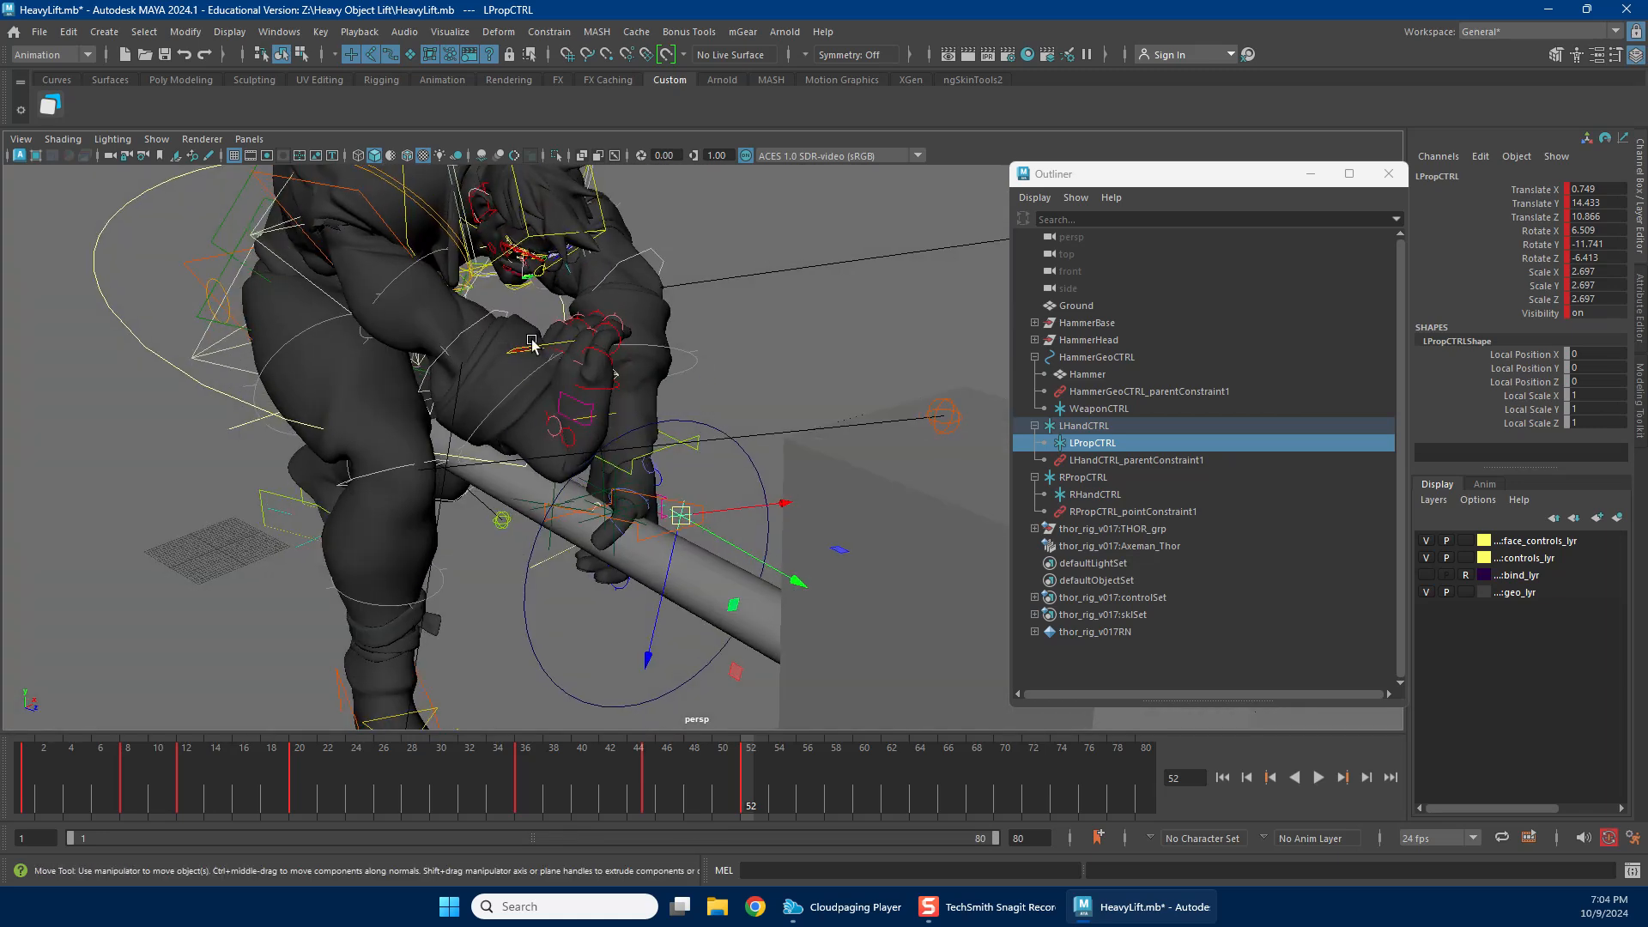
alt+drag(691, 508, 577, 498)
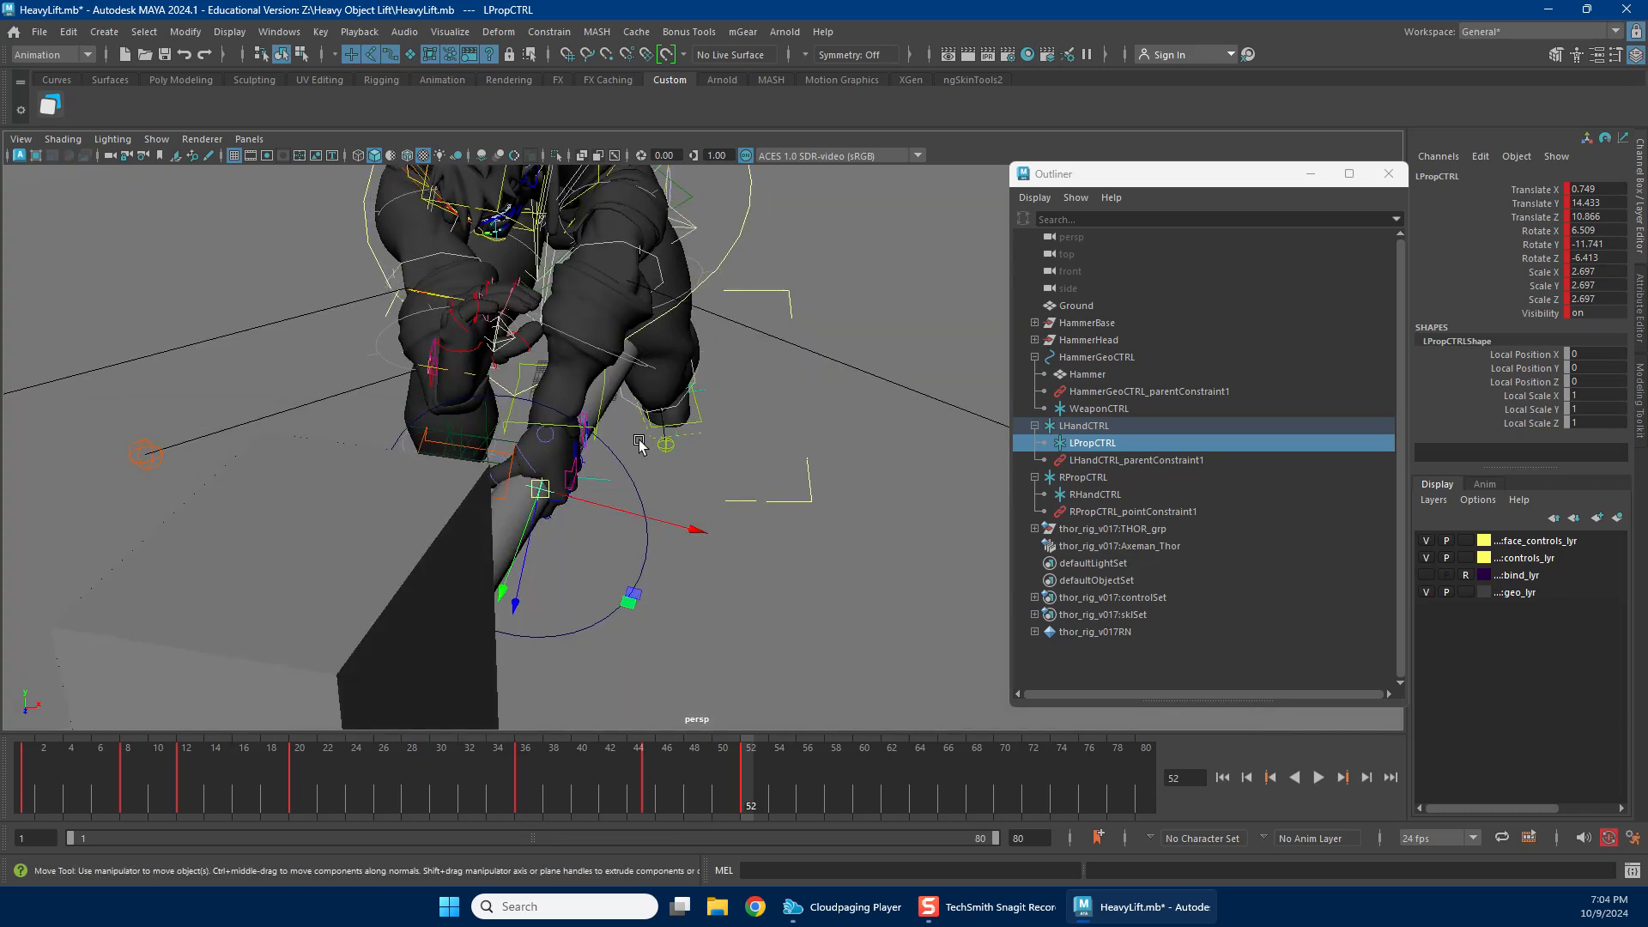
Move the left arm's pole vector control to about 65.5, -51.0, -89.3 in translation.
alt+drag(594, 424, 507, 438)
alt+right_drag(863, 481, 480, 446)
alt+drag(478, 451, 729, 438)
click(673, 464)
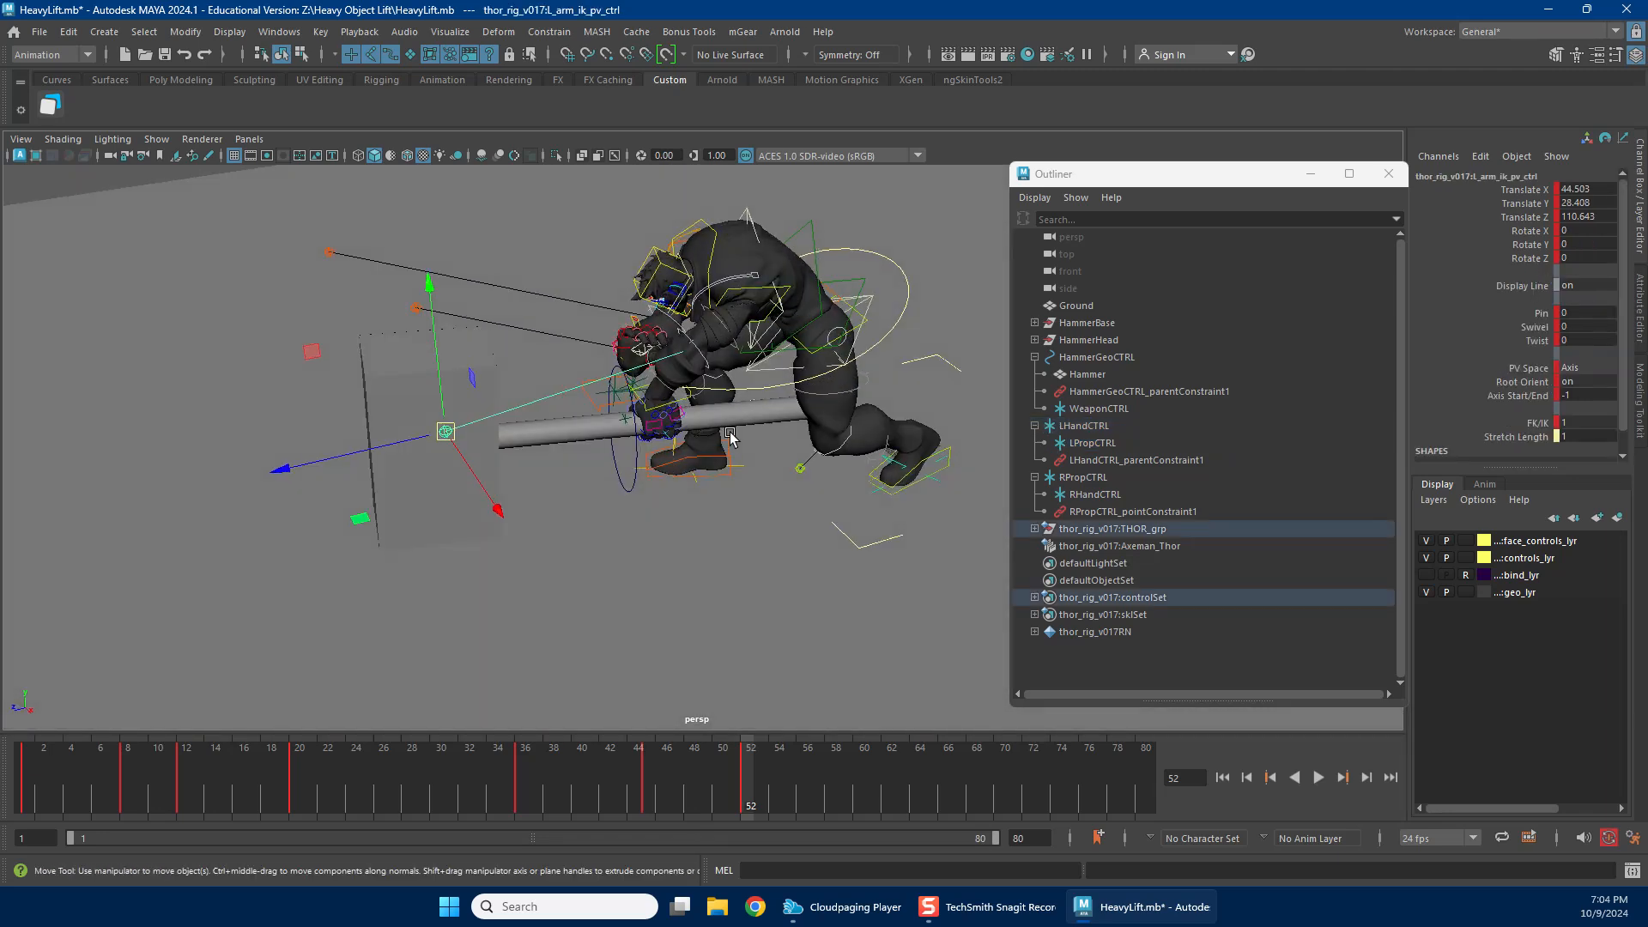
alt+drag(615, 418, 319, 365)
drag(243, 273, 1060, 615)
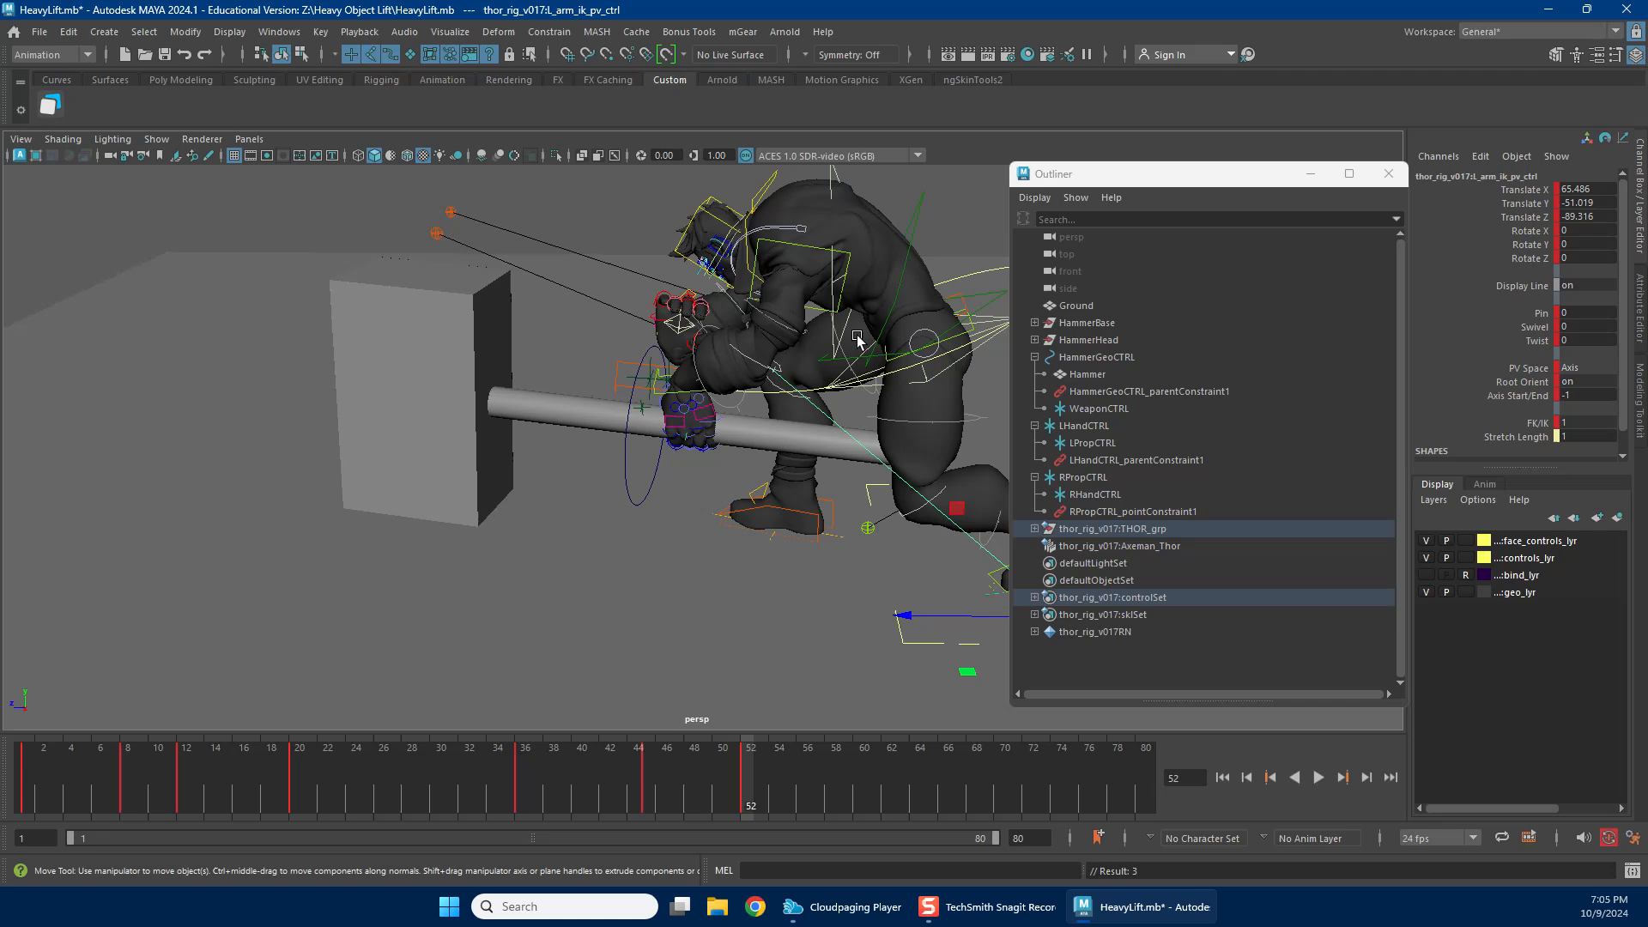
alt+drag(696, 469, 897, 455)
alt+drag(631, 455, 599, 410)
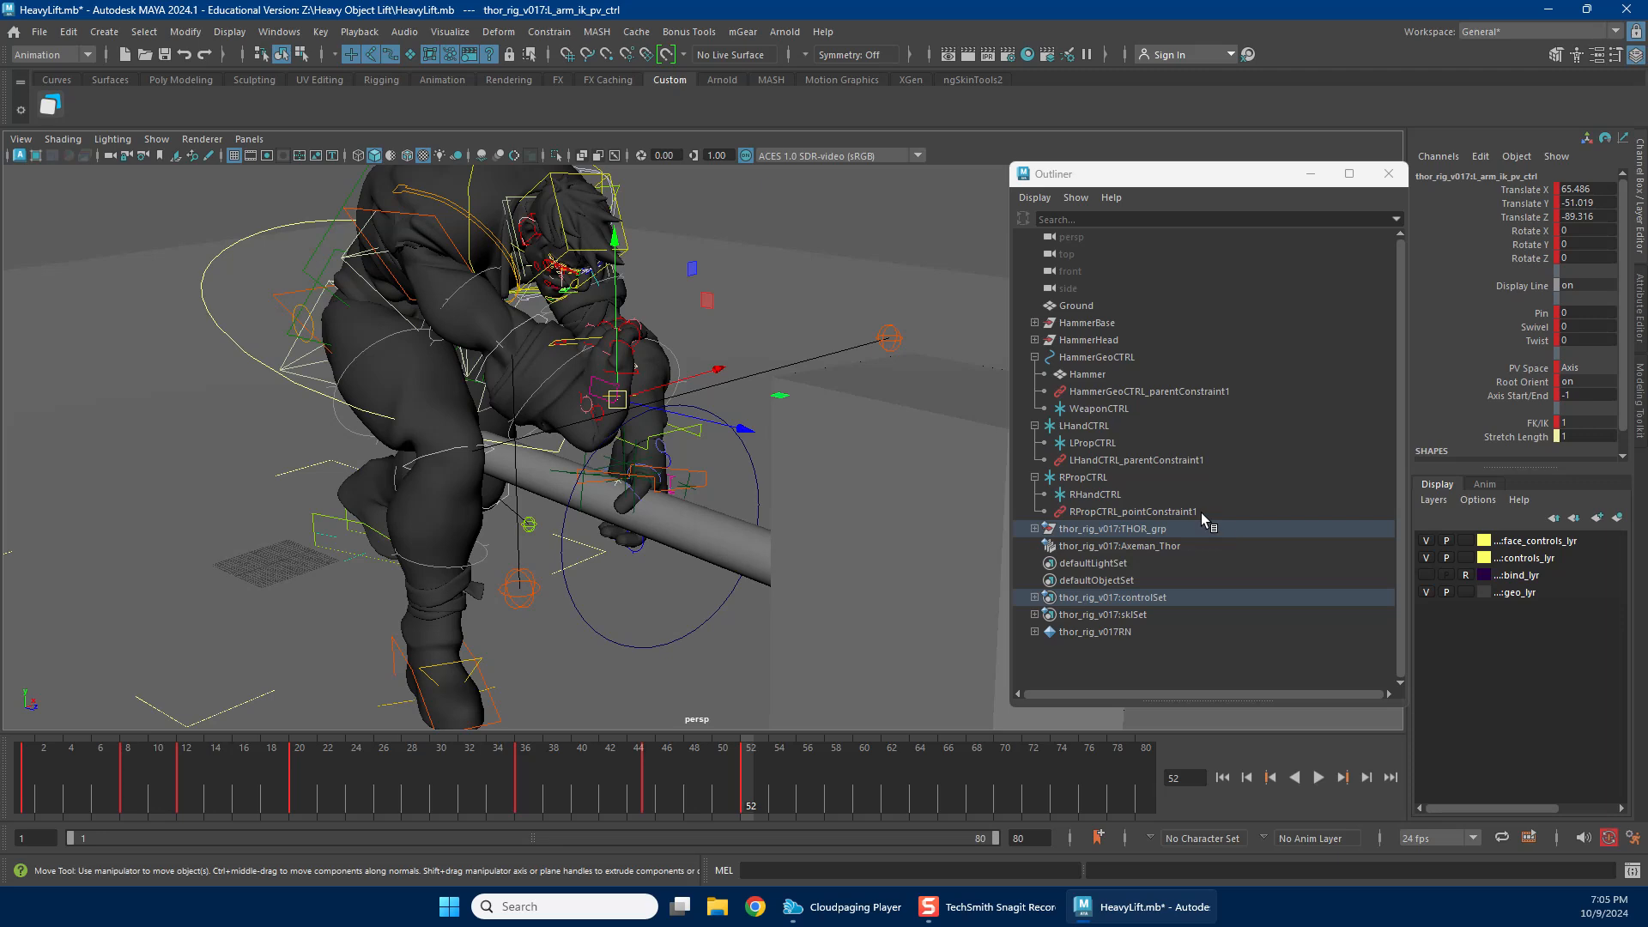
Rotate RPropCTRL to about 364.4, -19.2, 16.1 to reorient the hammer in the right hand.
click(1098, 426)
click(1113, 479)
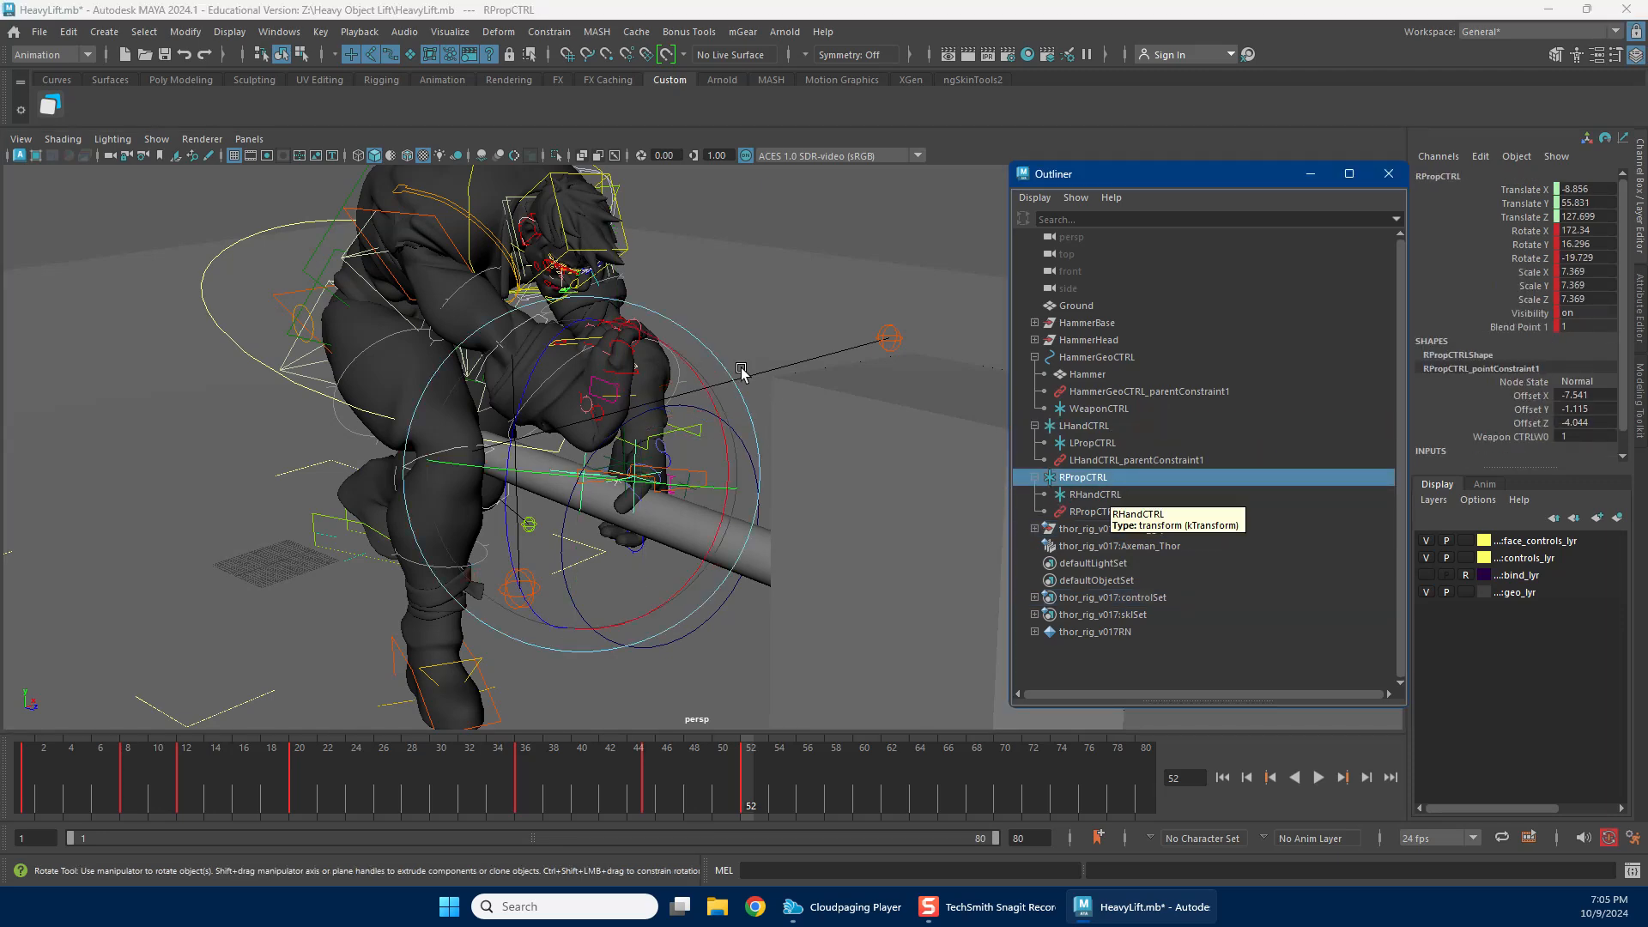
key(e)
drag(691, 589, 624, 486)
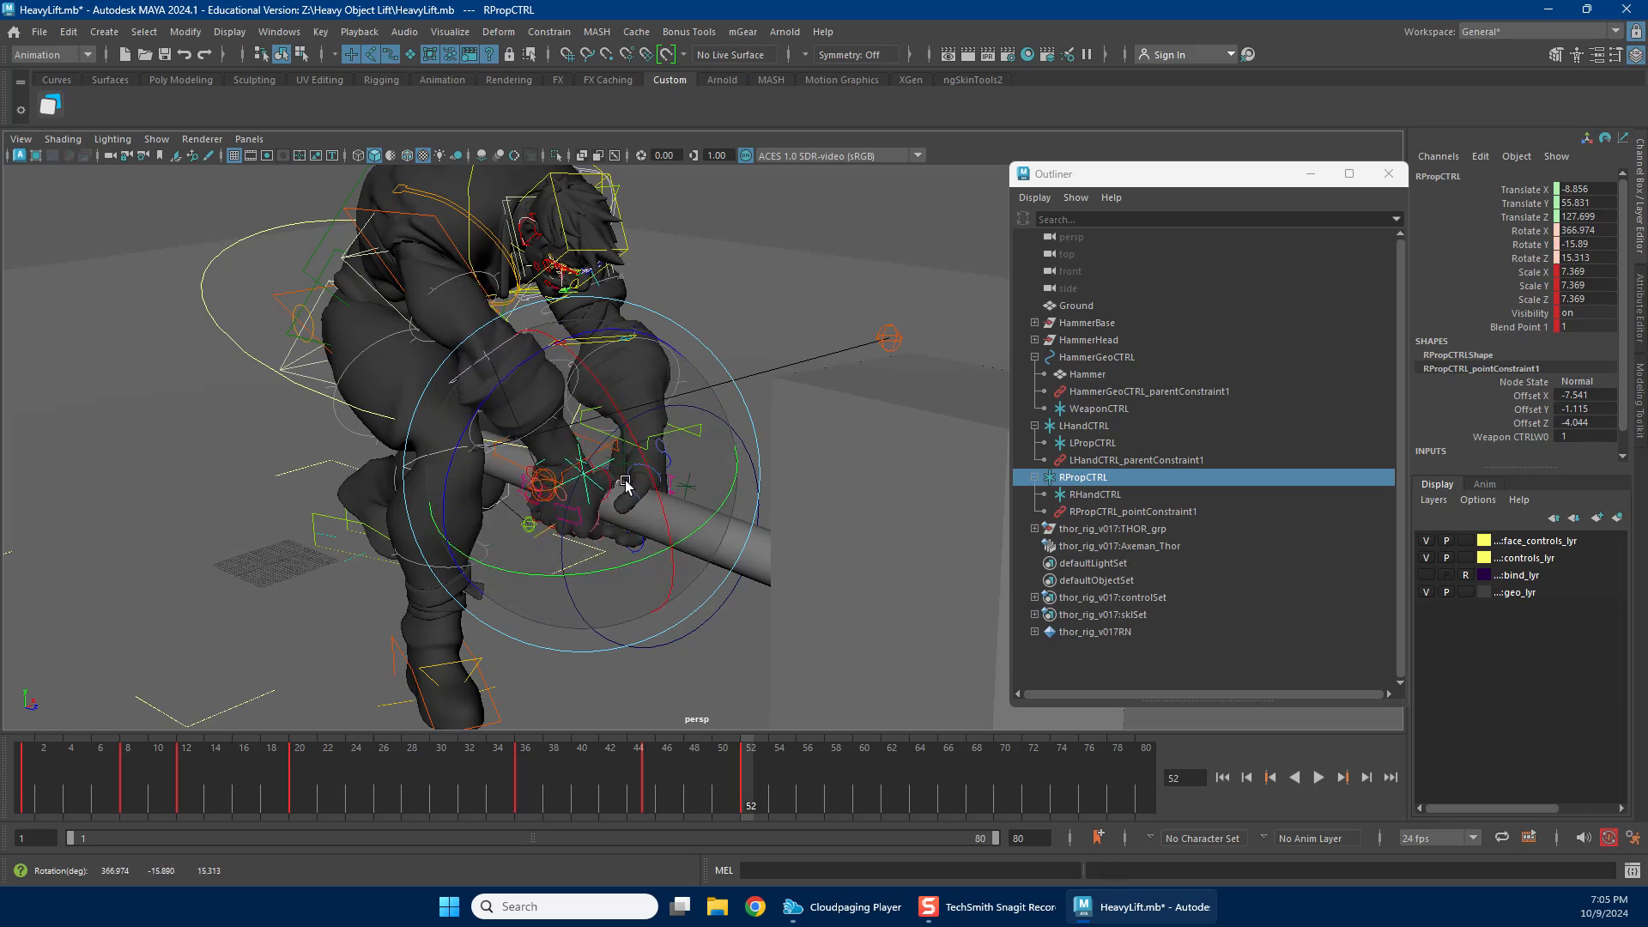
key(w)
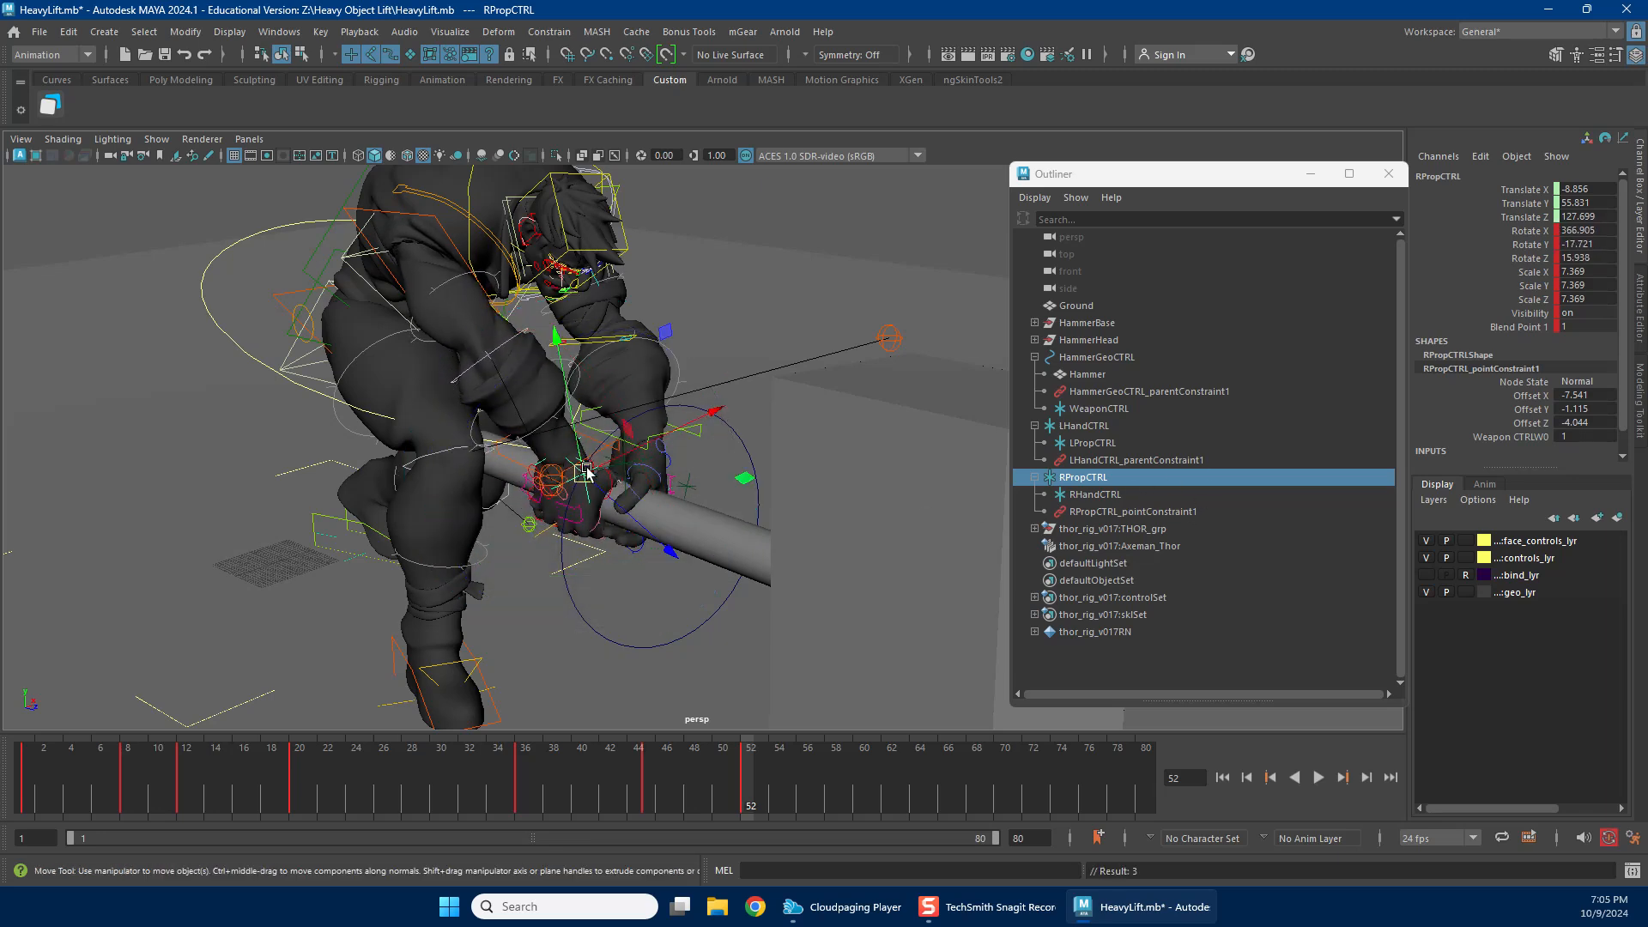
key(f)
key(e)
drag(798, 429, 790, 420)
Move WeaponCTRL to refit the hammer handle within the hands.
alt+drag(934, 396, 697, 481)
click(1139, 409)
key(w)
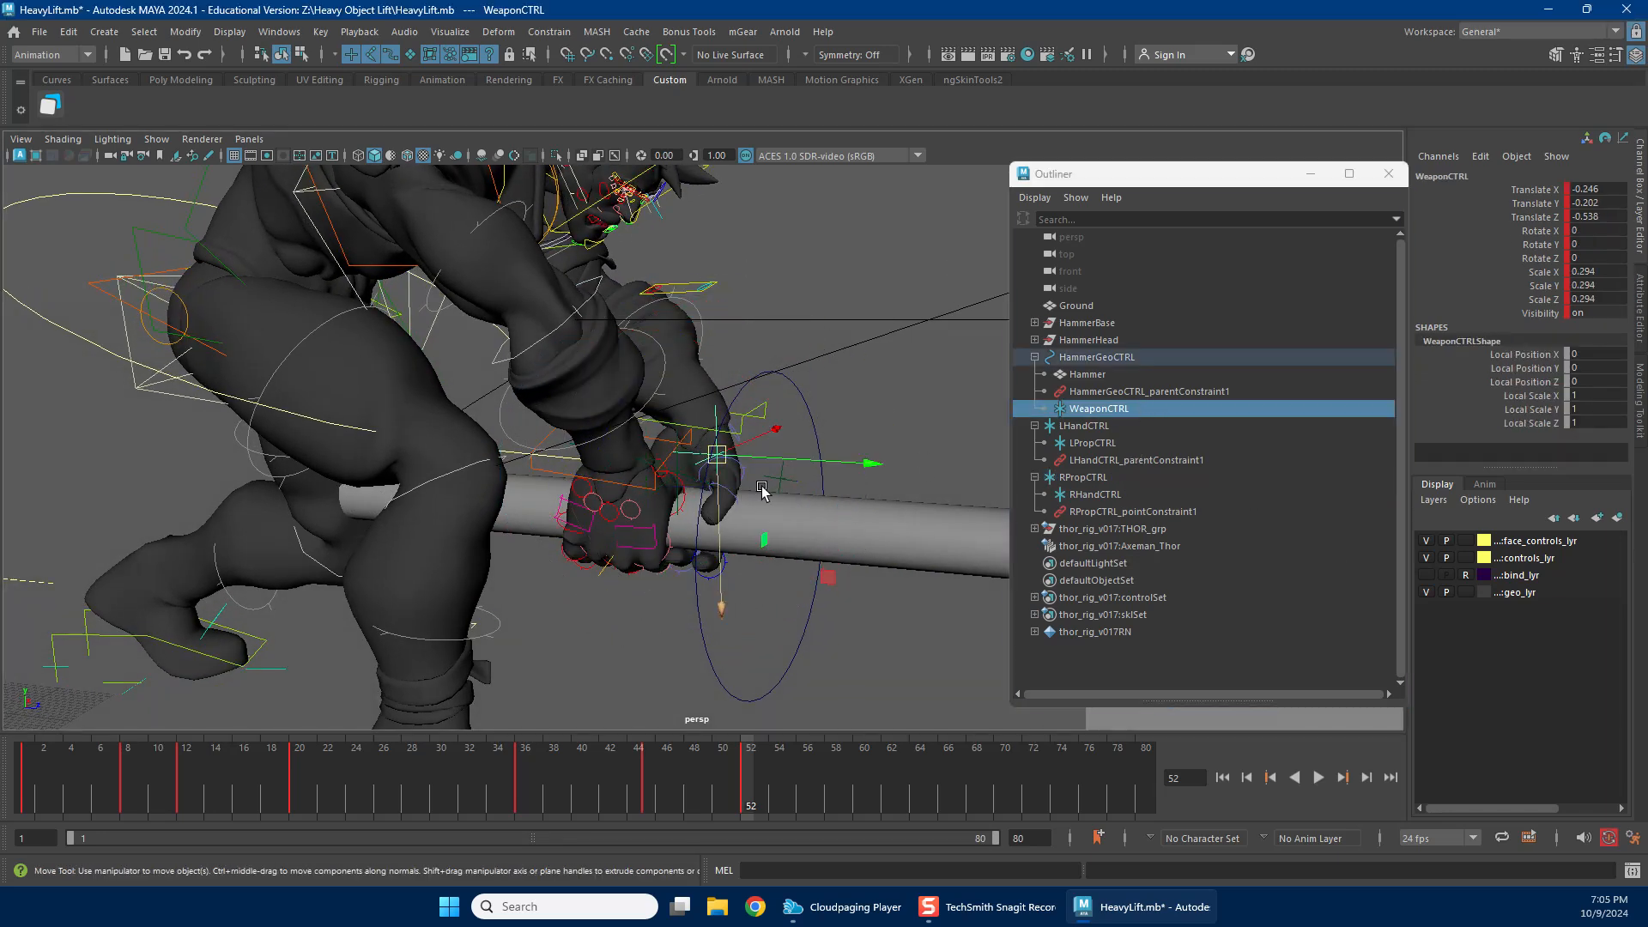
drag(830, 466, 748, 487)
Move the right arm's pole vector control to about -81.6, 37.0, -84.6 in translation.
scroll(721, 489, down, 4)
scroll(686, 467, down, 2)
alt+drag(650, 453, 892, 371)
click(965, 318)
alt+drag(961, 321, 541, 438)
drag(179, 393, 259, 353)
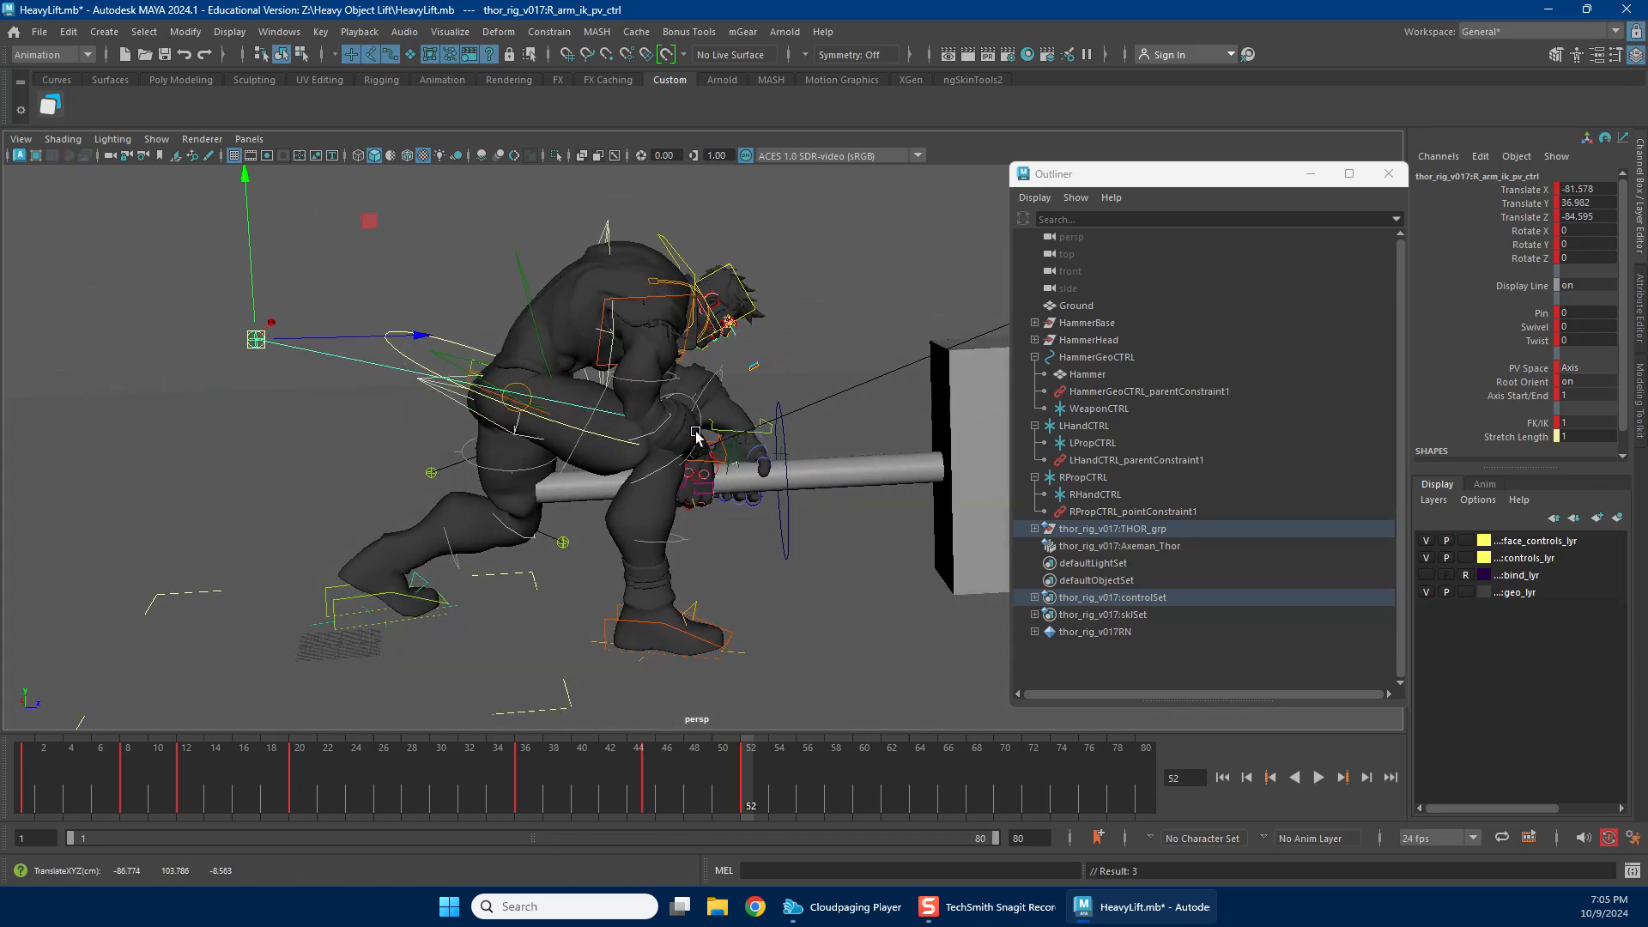
alt+middle_drag(696, 433, 562, 433)
alt+right_drag(562, 434, 633, 436)
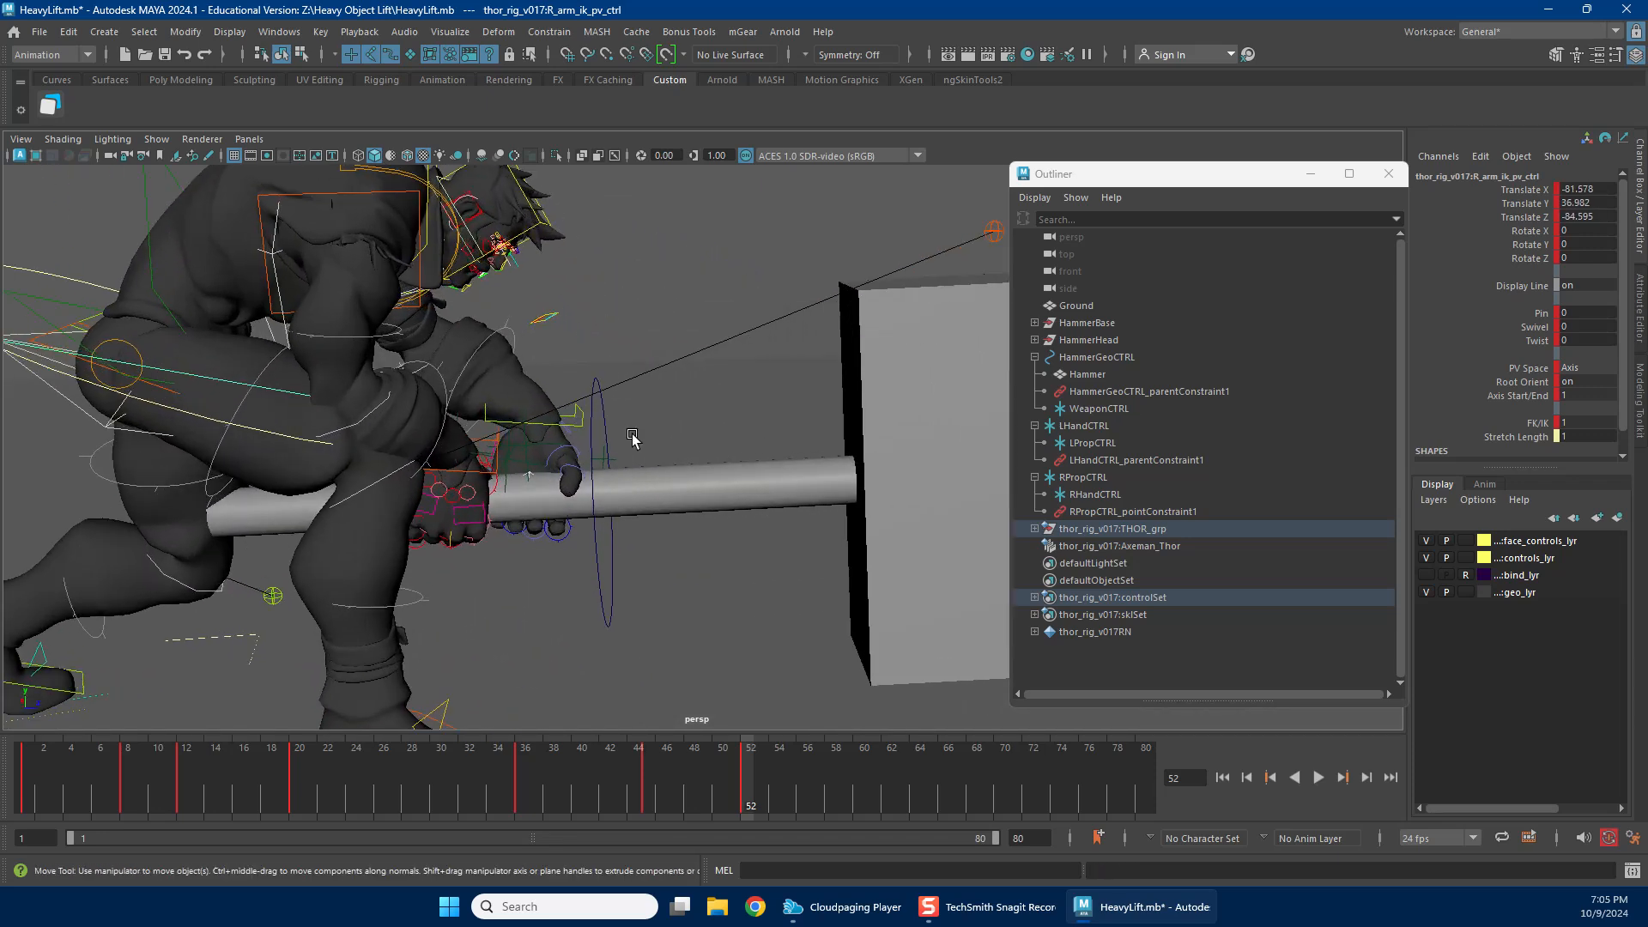
Adjust the left hand's IK control to about -62.3, -83.9, 135.4 in translation and -201.2, 206.5, -86.5 in rotation.
click(568, 427)
drag(532, 418, 552, 415)
key(e)
alt+drag(526, 487, 608, 482)
key(w)
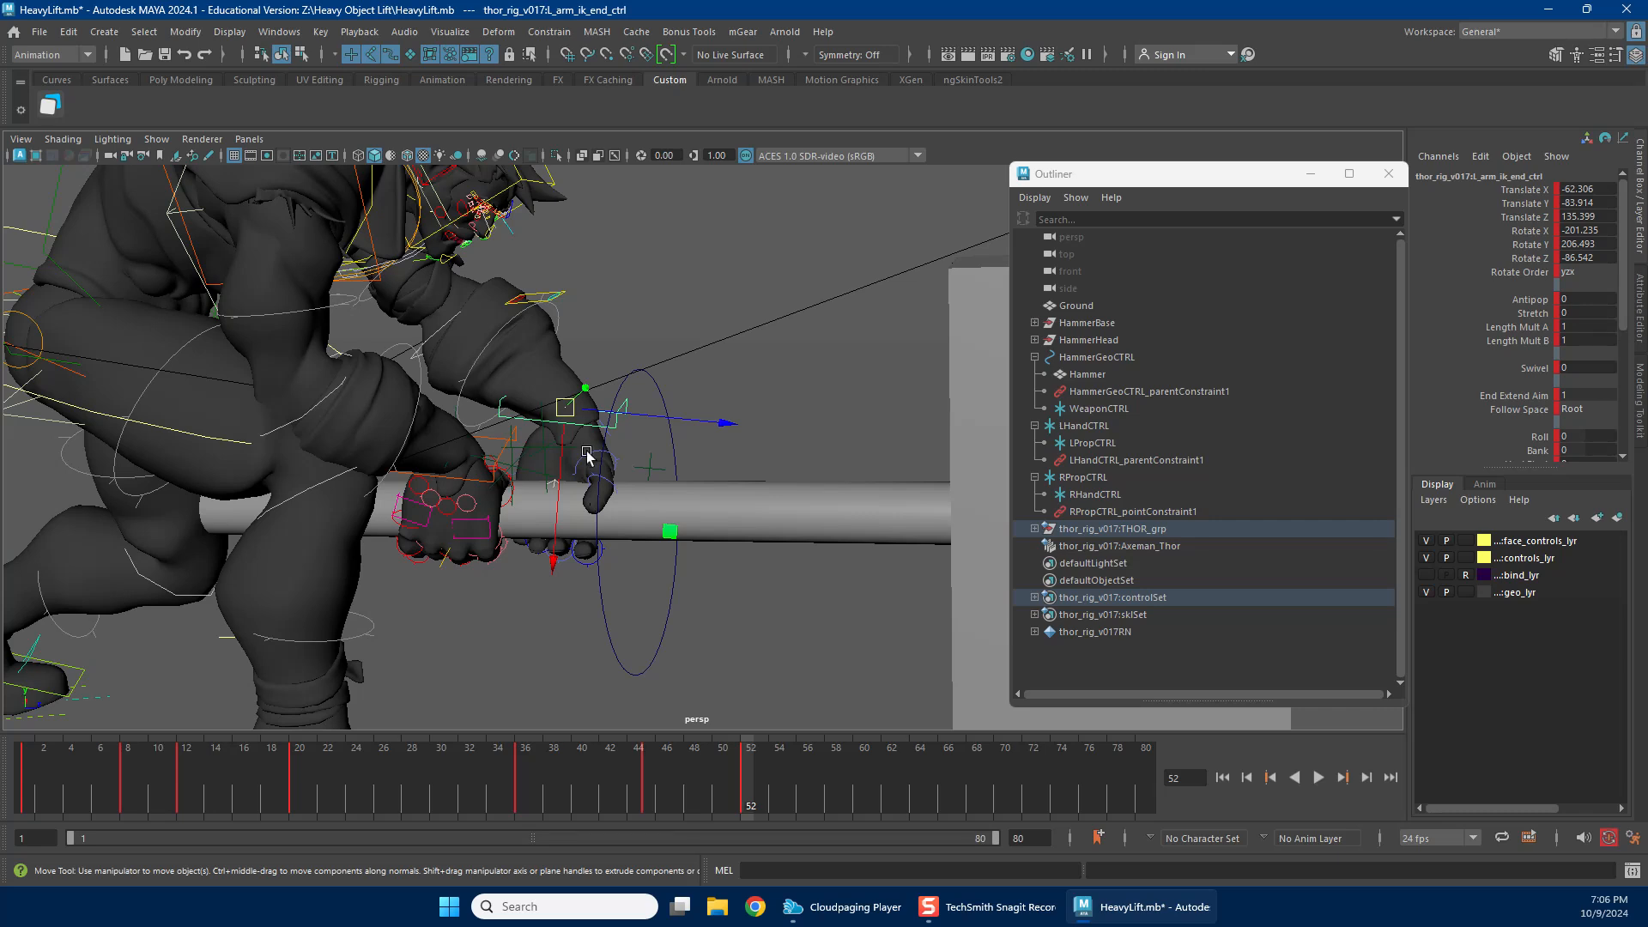
Rotate RPropCTRL further, to about 354.2, -18.8, 46.6.
click(1080, 478)
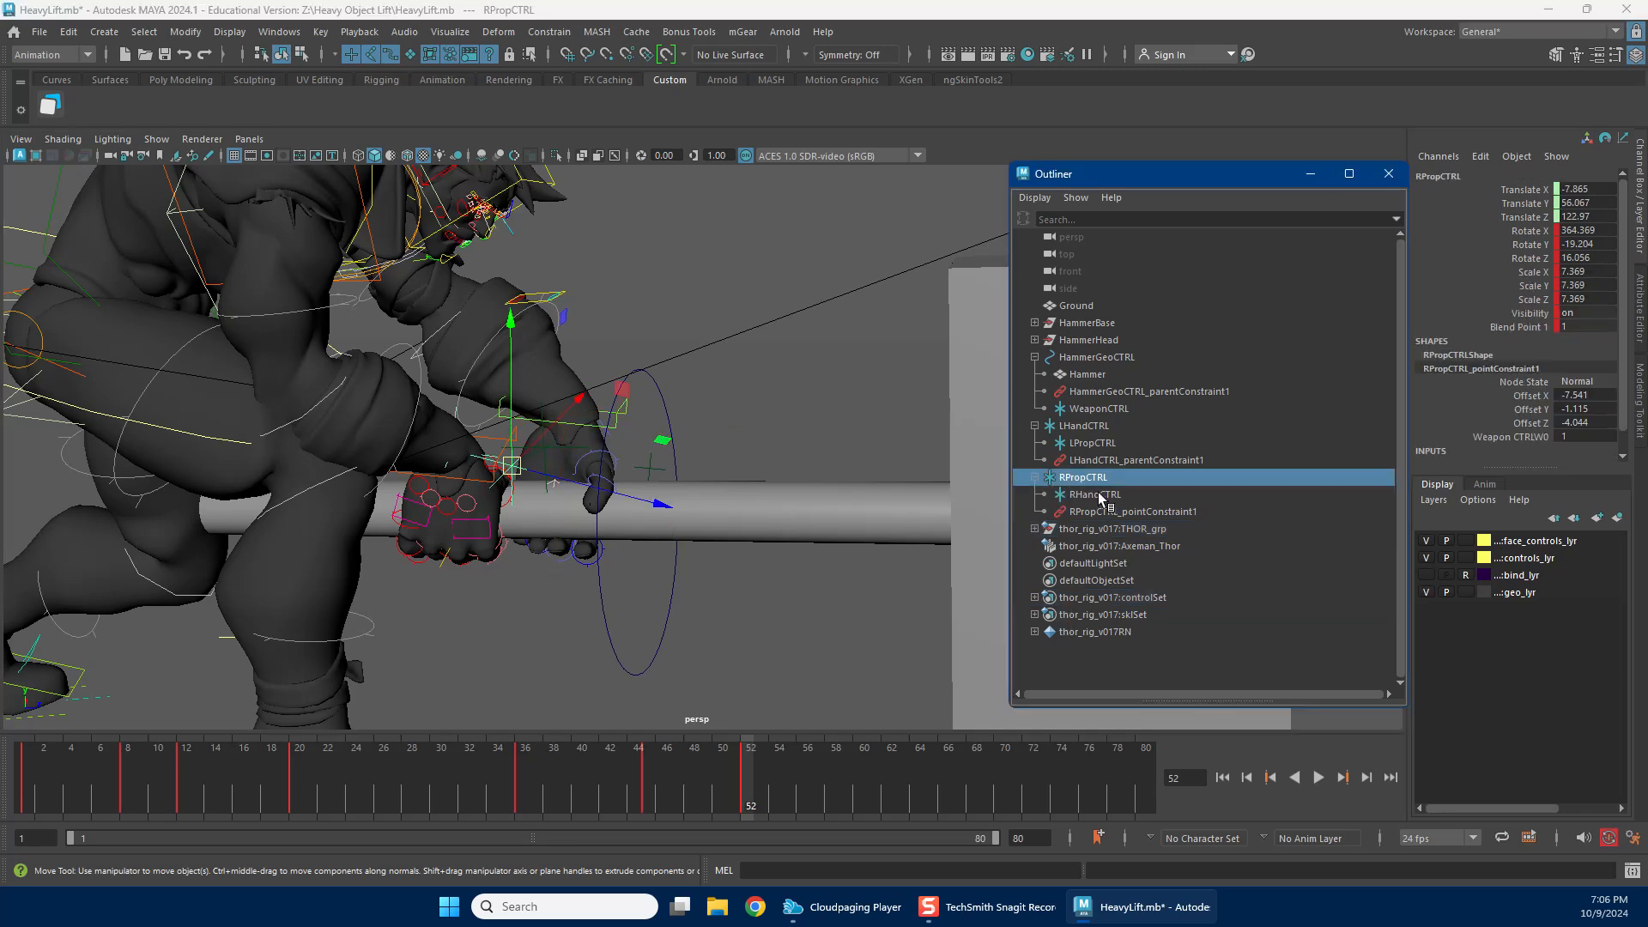
key(e)
drag(451, 426, 432, 497)
key(w)
Move WeaponCTRL to about -0.30, -0.62, -0.35 in translation.
click(1100, 409)
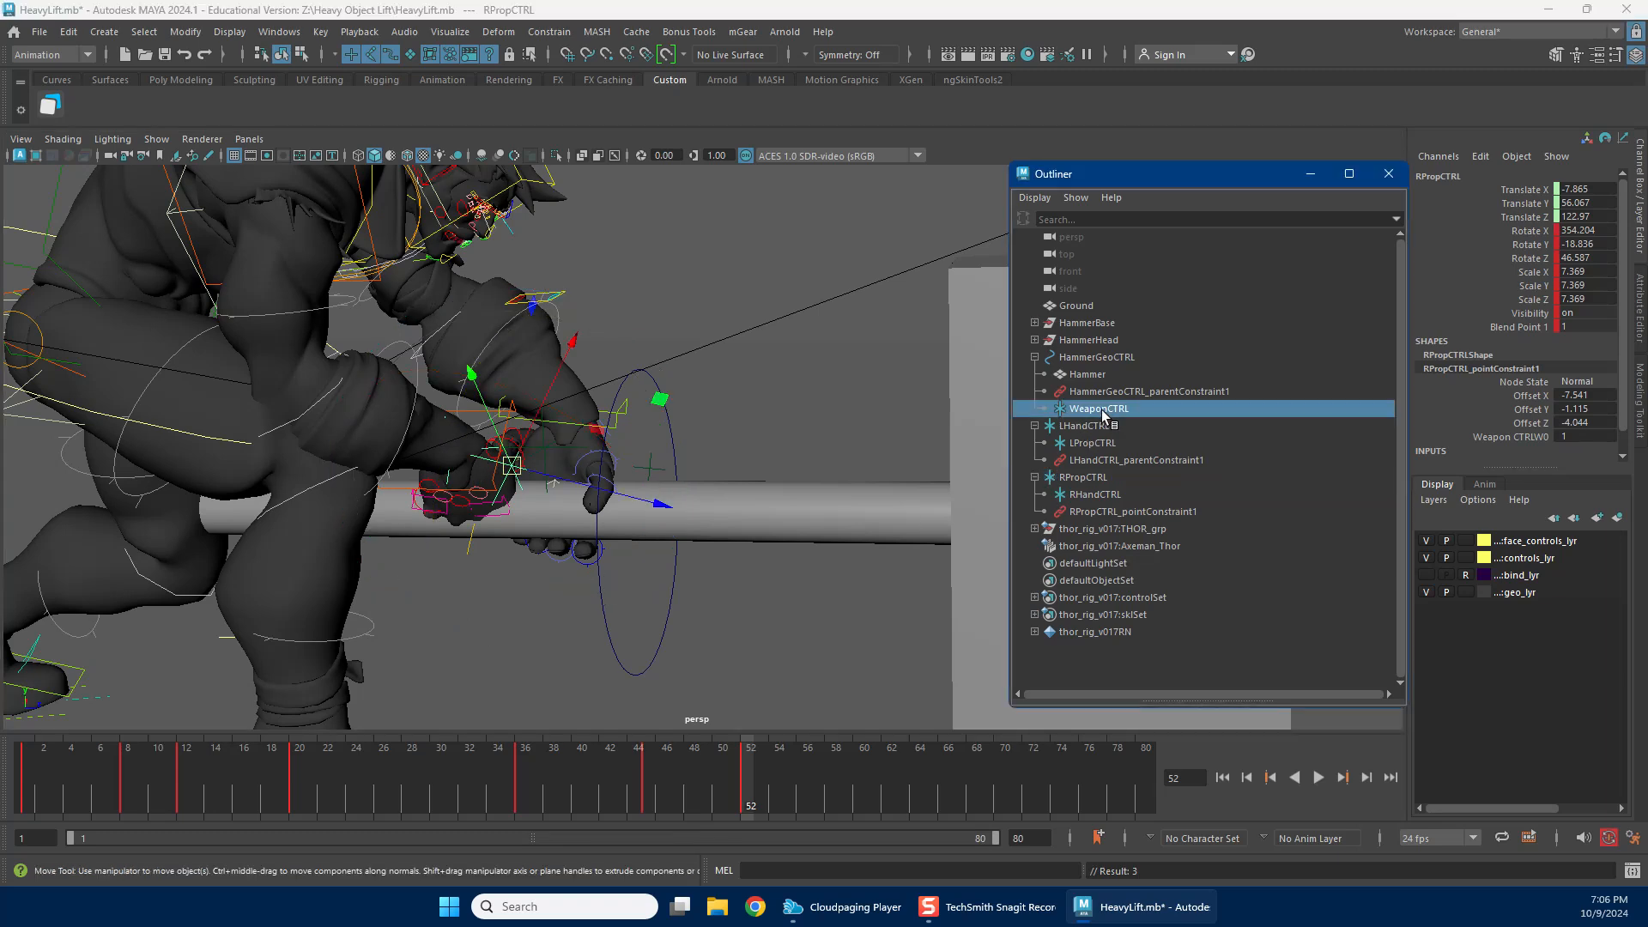
drag(544, 448, 438, 424)
mouse_move(390, 374)
alt+mouse_down()
mouse_move(472, 404)
mouse_move(471, 366)
alt+mouse_up()
alt+right_drag(472, 369, 232, 395)
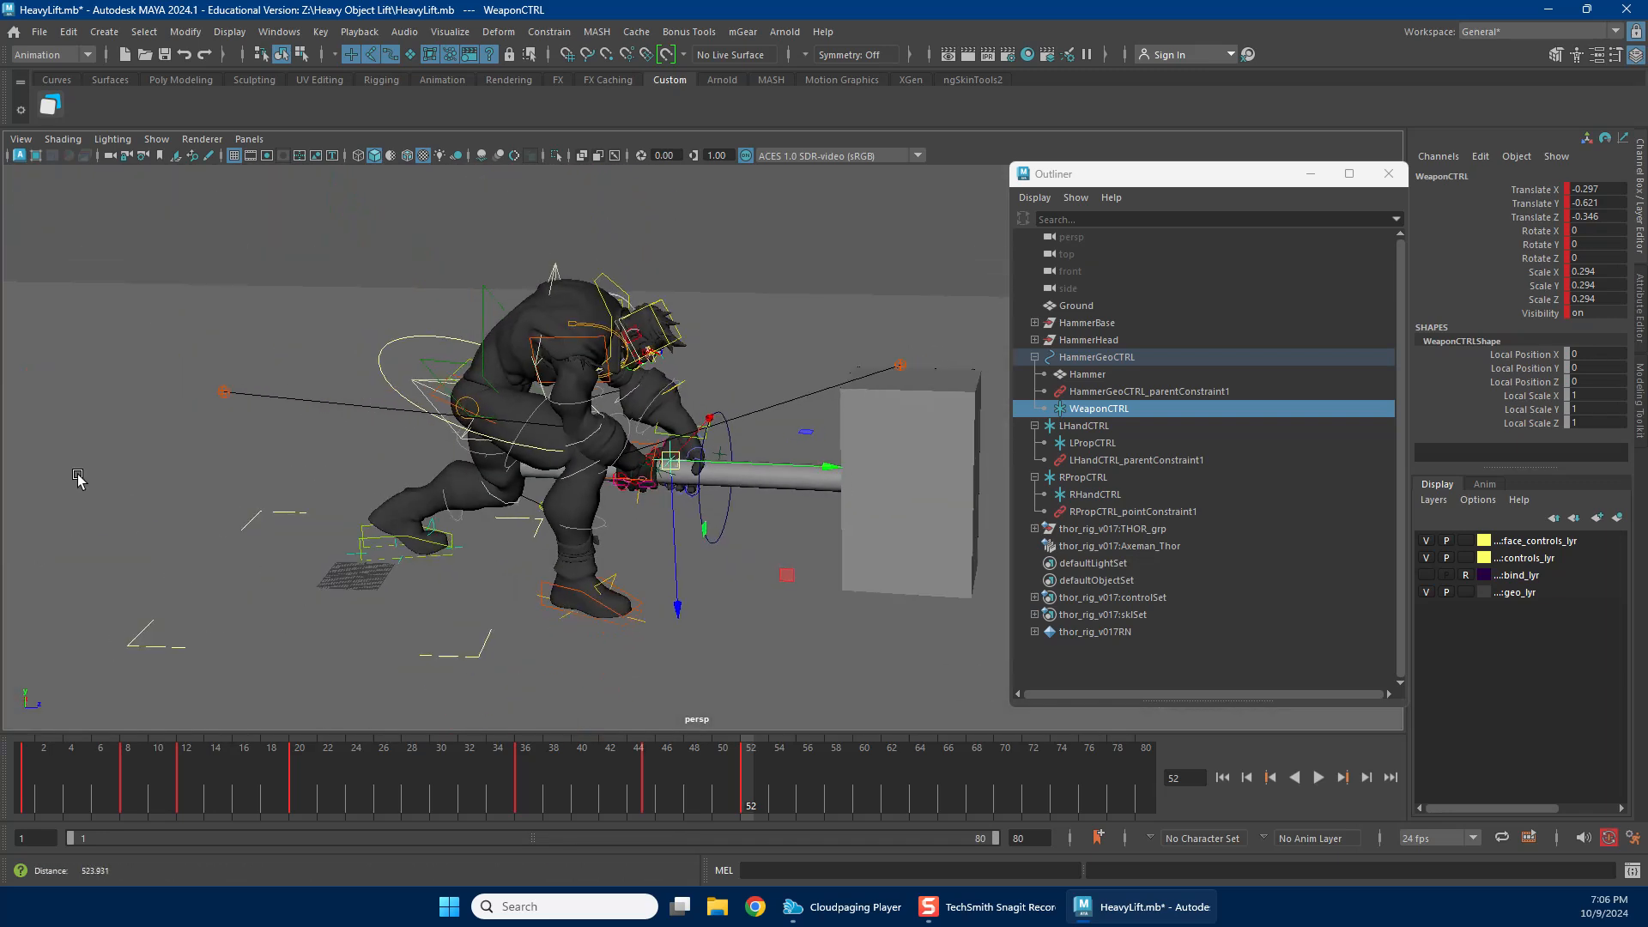
Reposition the right arm's pole vector control to adjust the elbow direction.
click(220, 395)
alt+drag(330, 472, 433, 449)
drag(422, 317, 633, 367)
alt+drag(691, 439, 519, 467)
alt+drag(674, 479, 603, 486)
alt+right_drag(614, 488, 881, 505)
alt+drag(876, 505, 855, 462)
Rotate the left hand's IK control to about -98.4, 106.3, -77.2 and move it to about -63.3, -88.2, 132.2.
click(724, 397)
alt+right_drag(820, 430, 680, 478)
alt+middle_drag(681, 478, 689, 399)
key(e)
drag(721, 435, 791, 335)
key(w)
key(e)
key(w)
mouse_move(637, 350)
mouse_down()
mouse_move(641, 380)
mouse_move(631, 361)
mouse_up()
key(e)
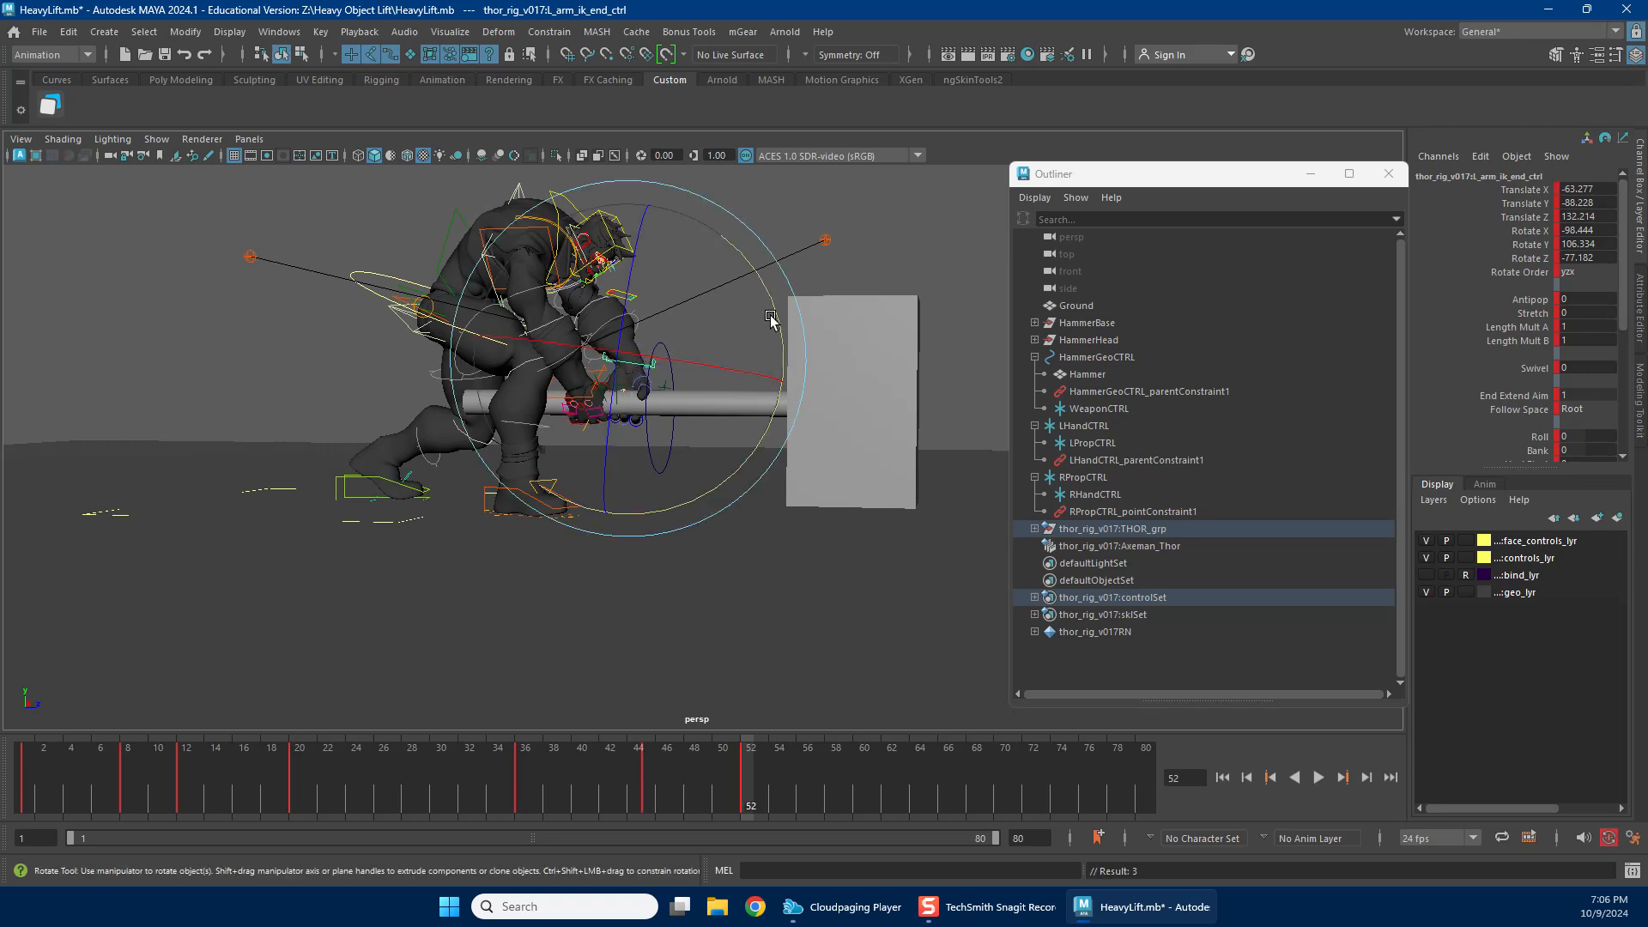
Refine the left hand's IK control to about -58.8, -86.9, 134.2 in translation and -138.8, 148.9, -66.3 in rotation.
drag(772, 324, 776, 327)
key(w)
drag(629, 362, 551, 478)
click(551, 478)
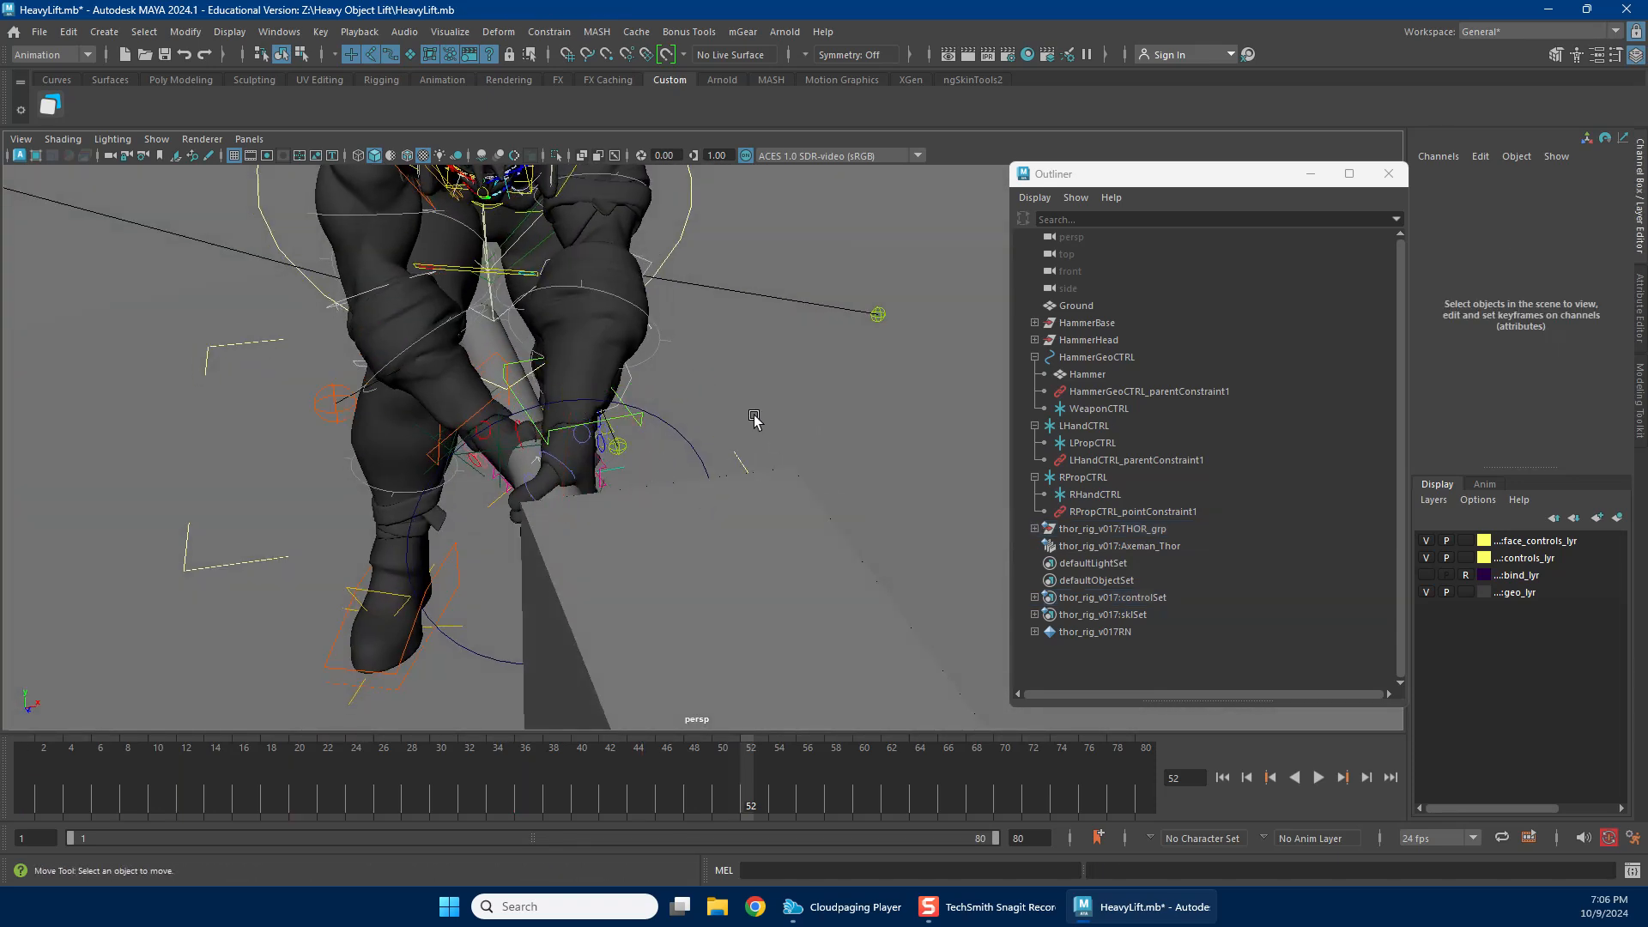
click(636, 420)
key(e)
drag(636, 420, 635, 471)
key(w)
alt+drag(834, 496, 709, 469)
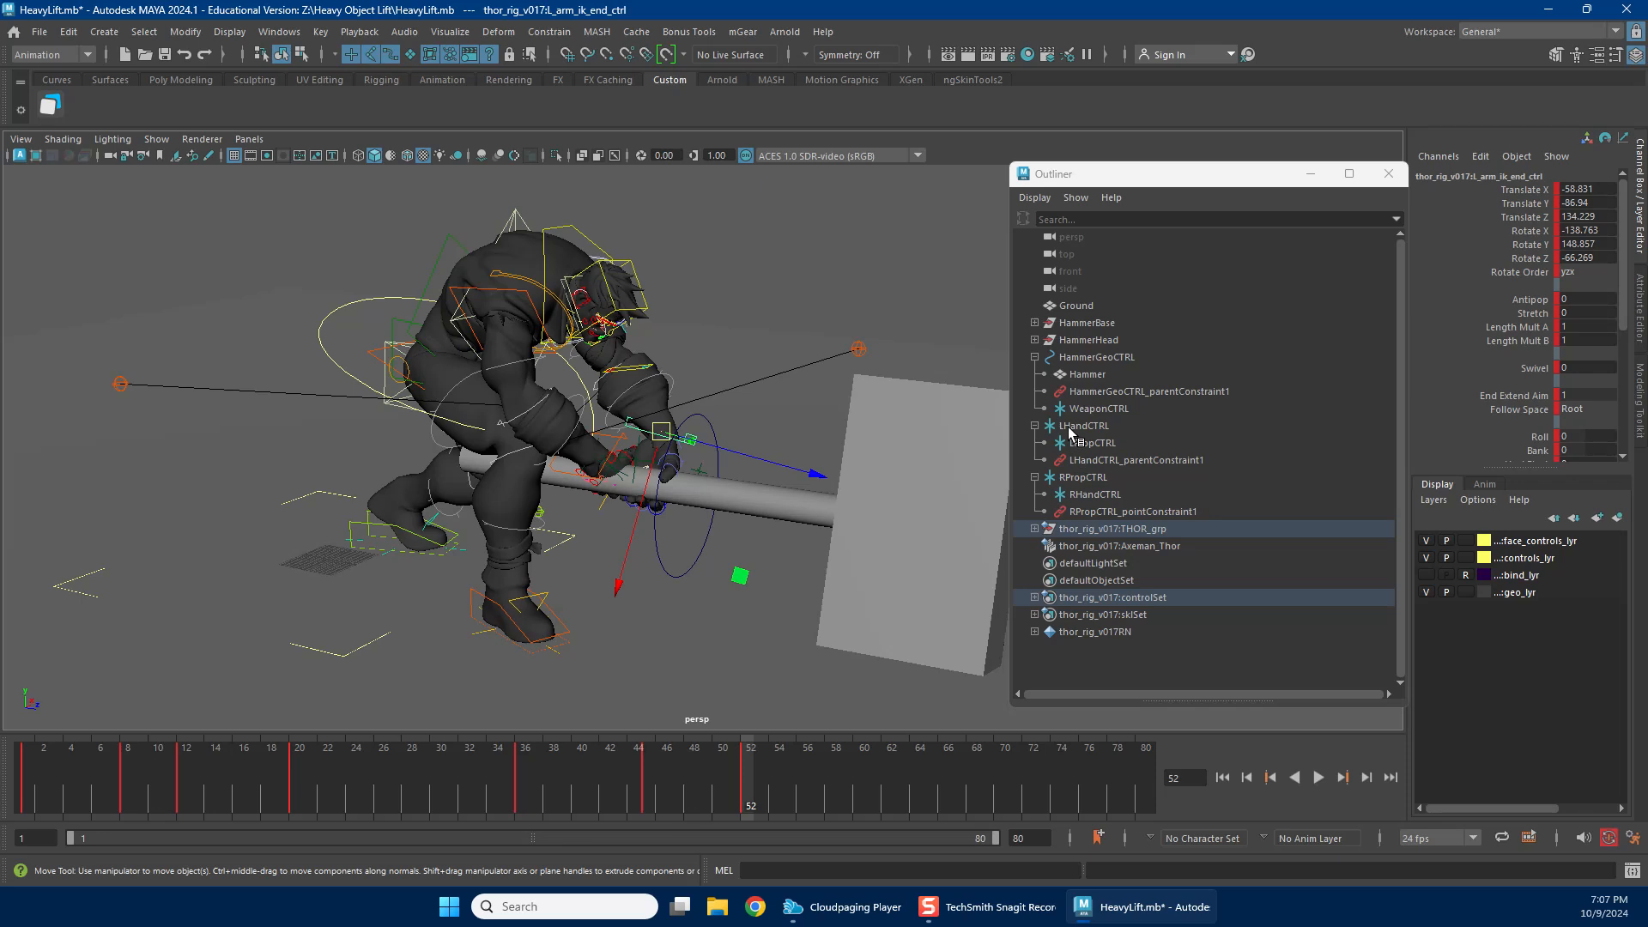
Rotate LPropCTRL to about 6.5, 9.0, -4.1 to realign the hammer and hands.
click(1092, 443)
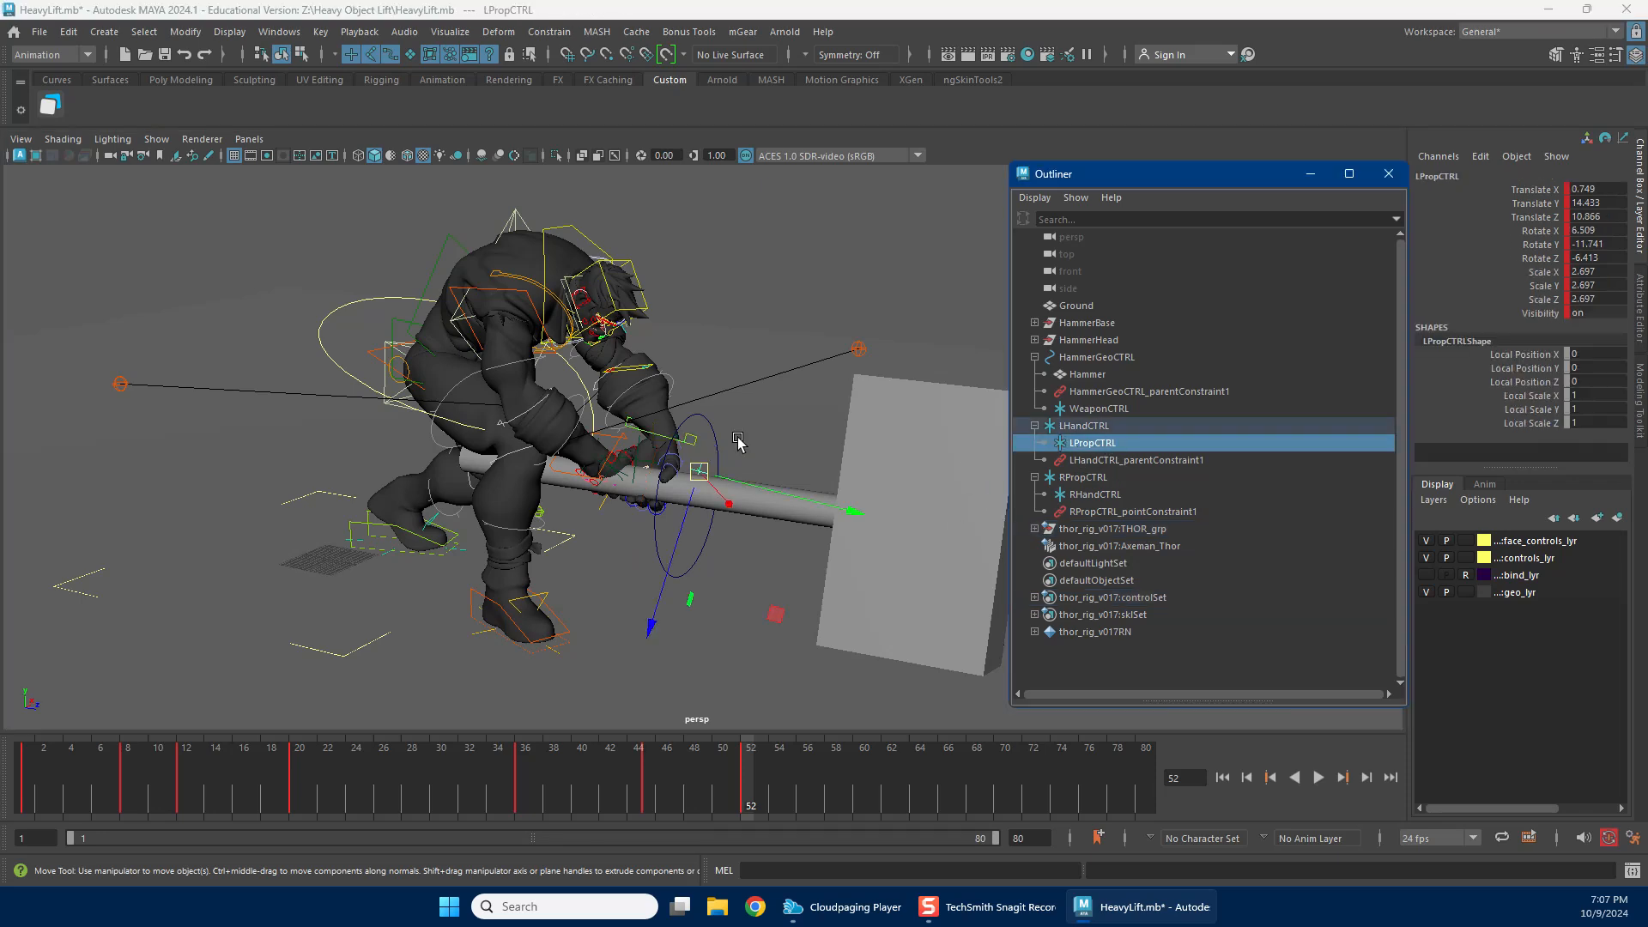
key(e)
drag(675, 423, 649, 465)
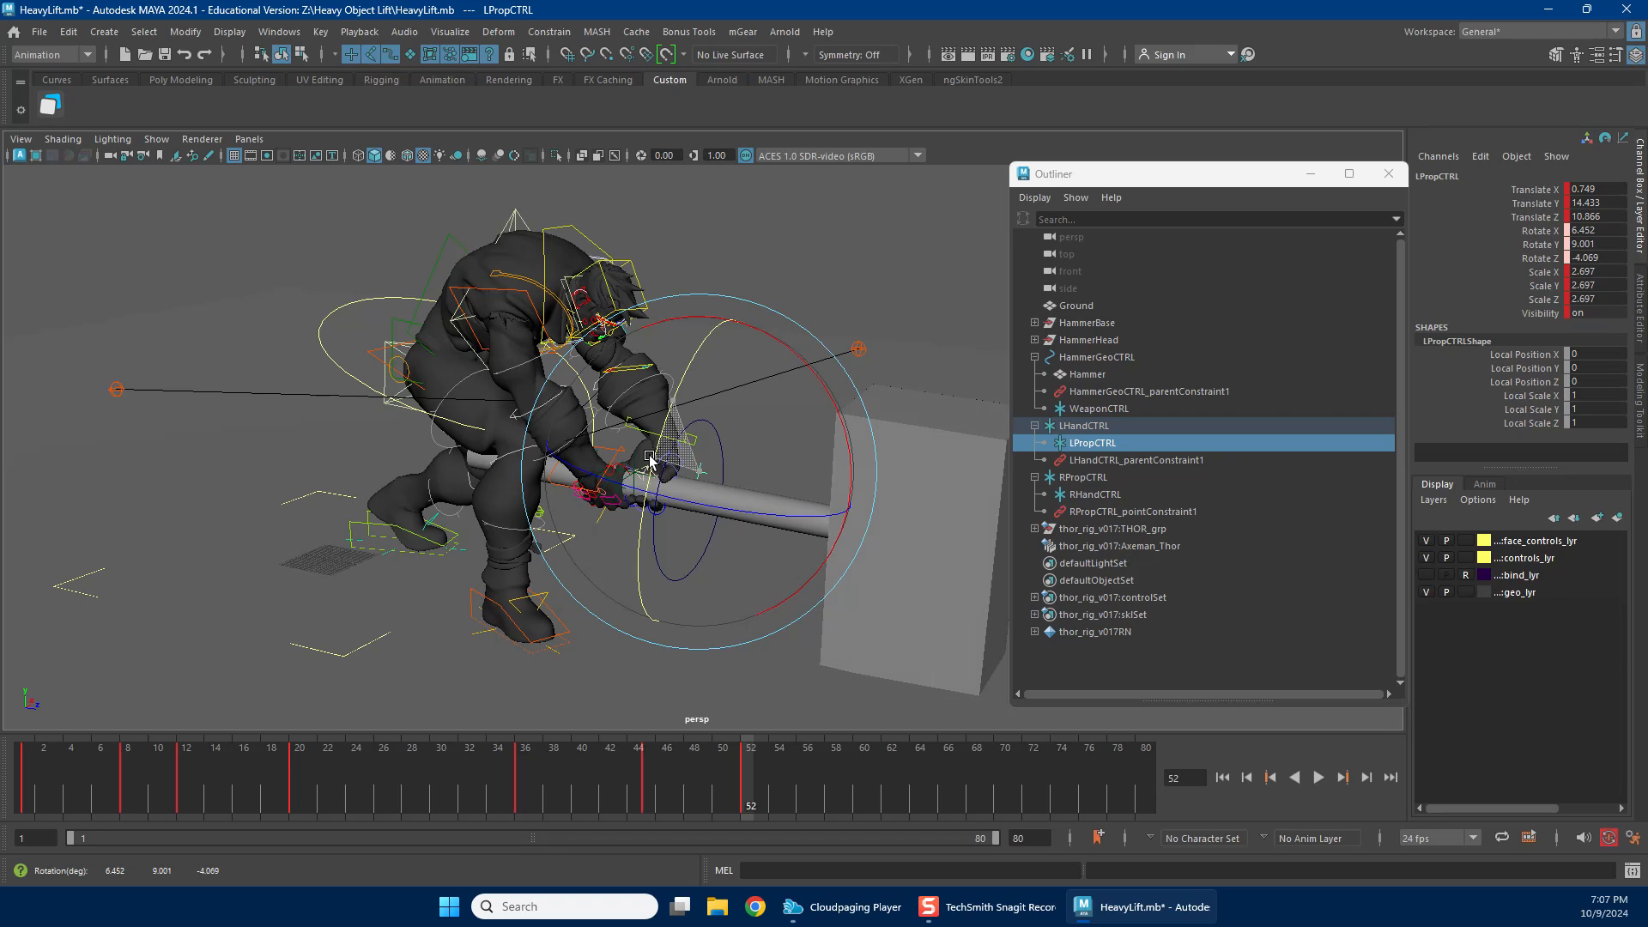
key(f)
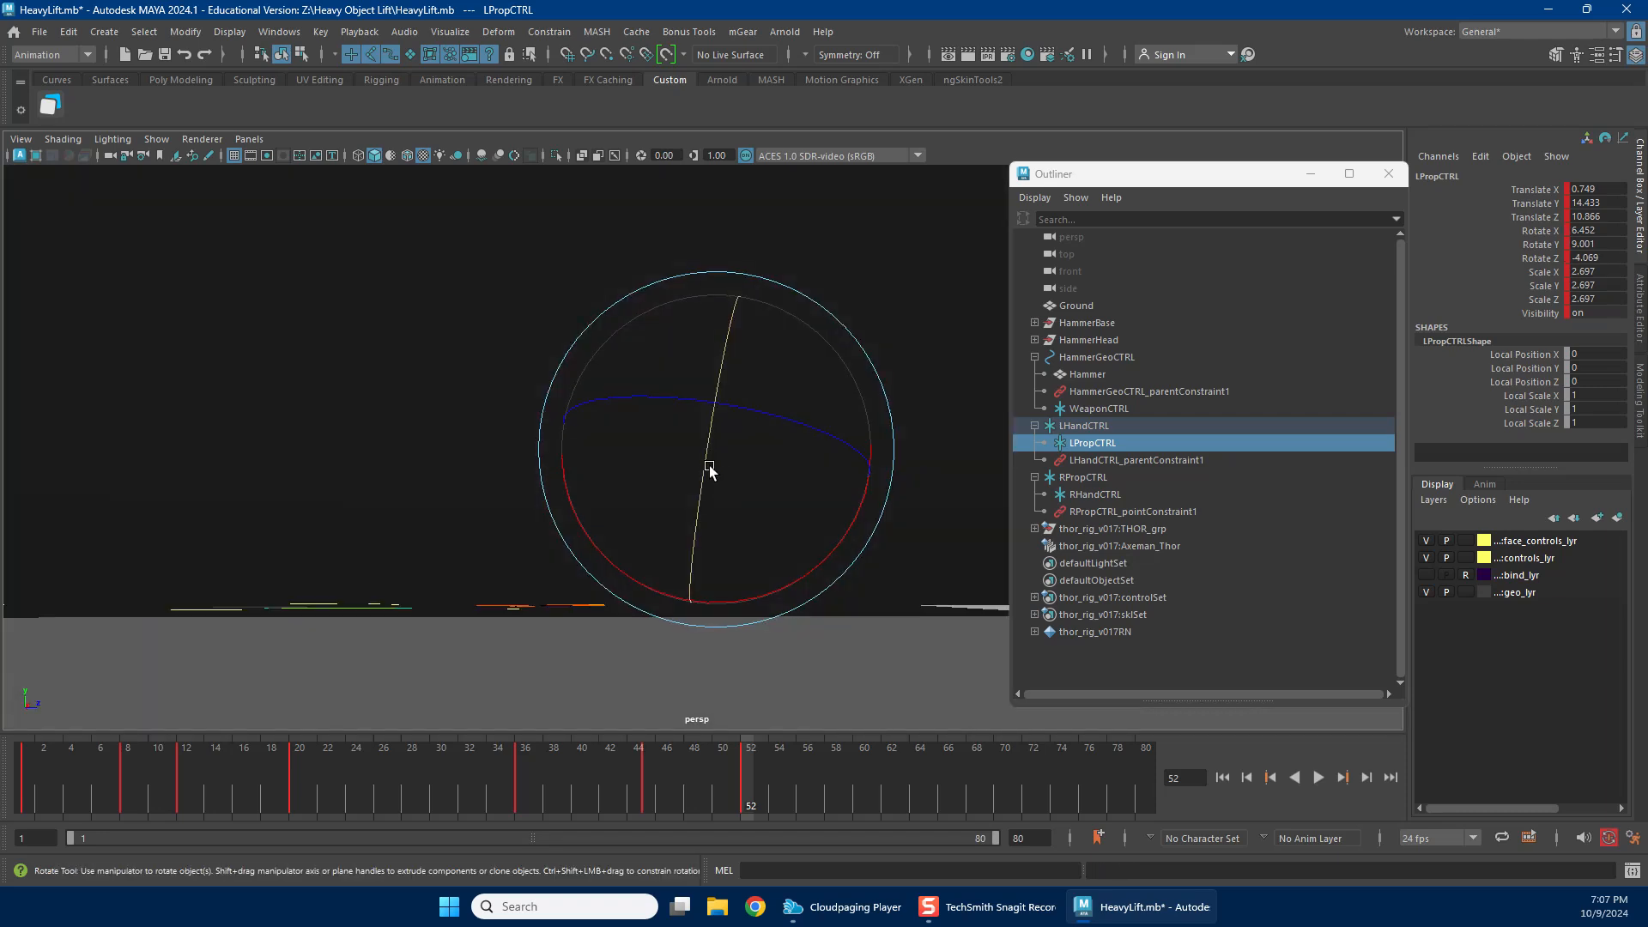
alt+drag(709, 469, 815, 513)
alt+drag(670, 554, 735, 533)
alt+middle_drag(712, 480, 753, 525)
alt+middle_drag(574, 455, 664, 513)
Shift the left hand's IK control to about -58.9, -86.7, 133.0 in translation.
key(w)
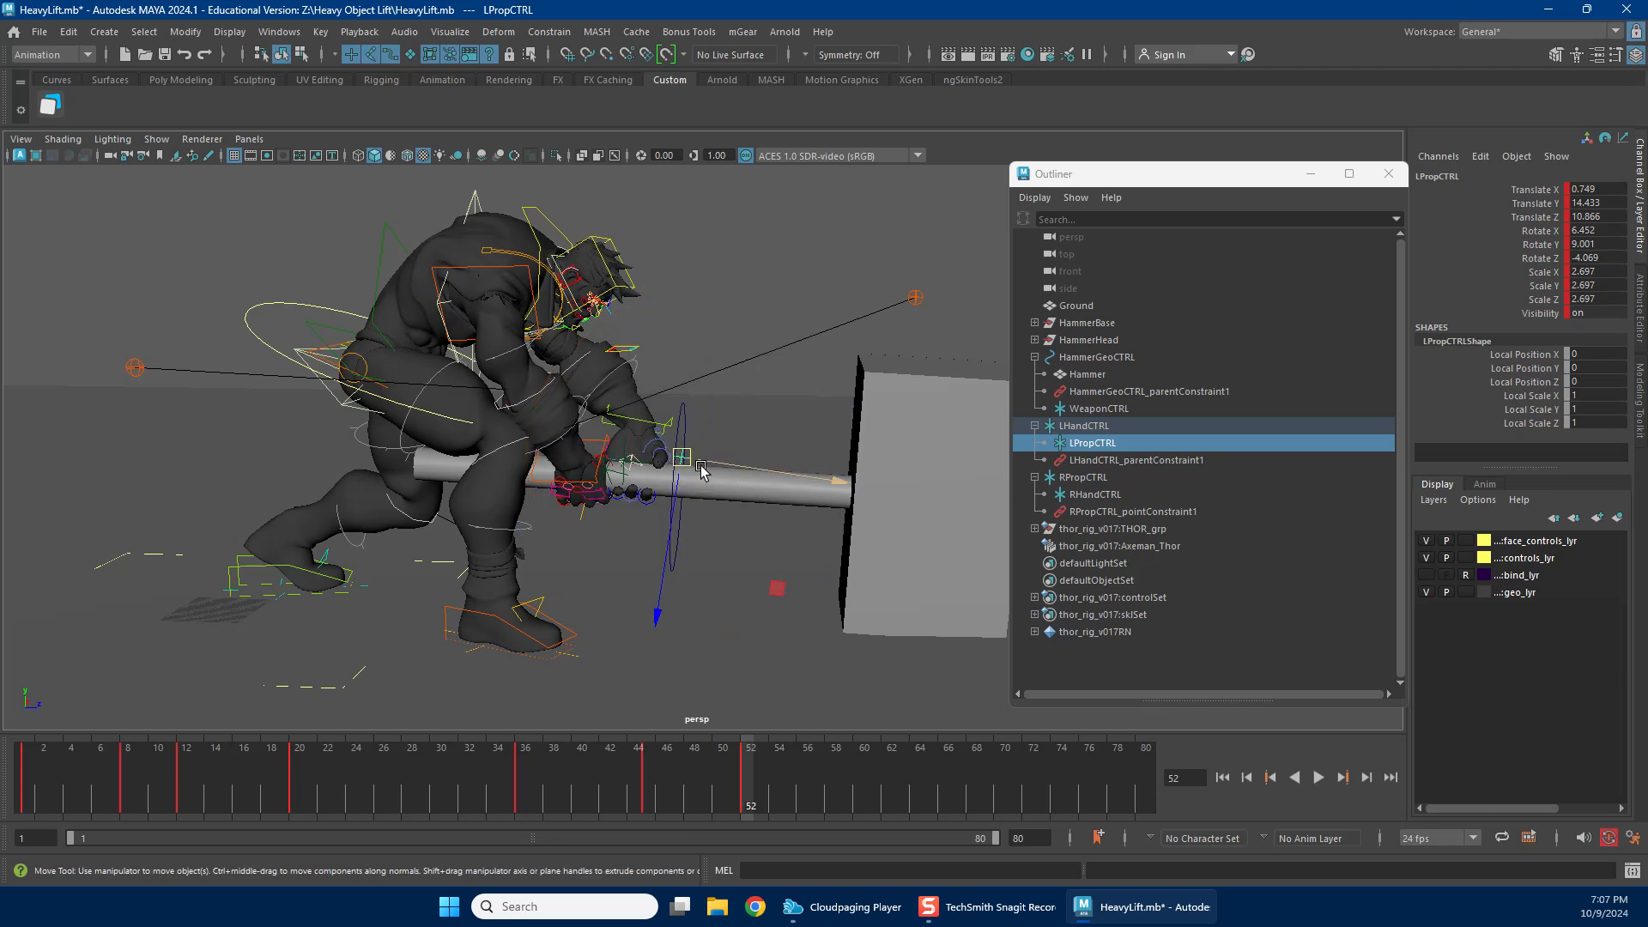
click(645, 433)
drag(645, 434, 707, 460)
alt+right_drag(706, 460, 246, 405)
Save the scene.
drag(1251, 890, 1248, 889)
click(39, 32)
click(86, 103)
Scrub the timeline through the lift and slam to review the motion from the side.
drag(346, 772, 781, 793)
alt+drag(635, 530, 566, 544)
alt+right_drag(566, 544, 910, 541)
click(585, 583)
drag(590, 780, 759, 759)
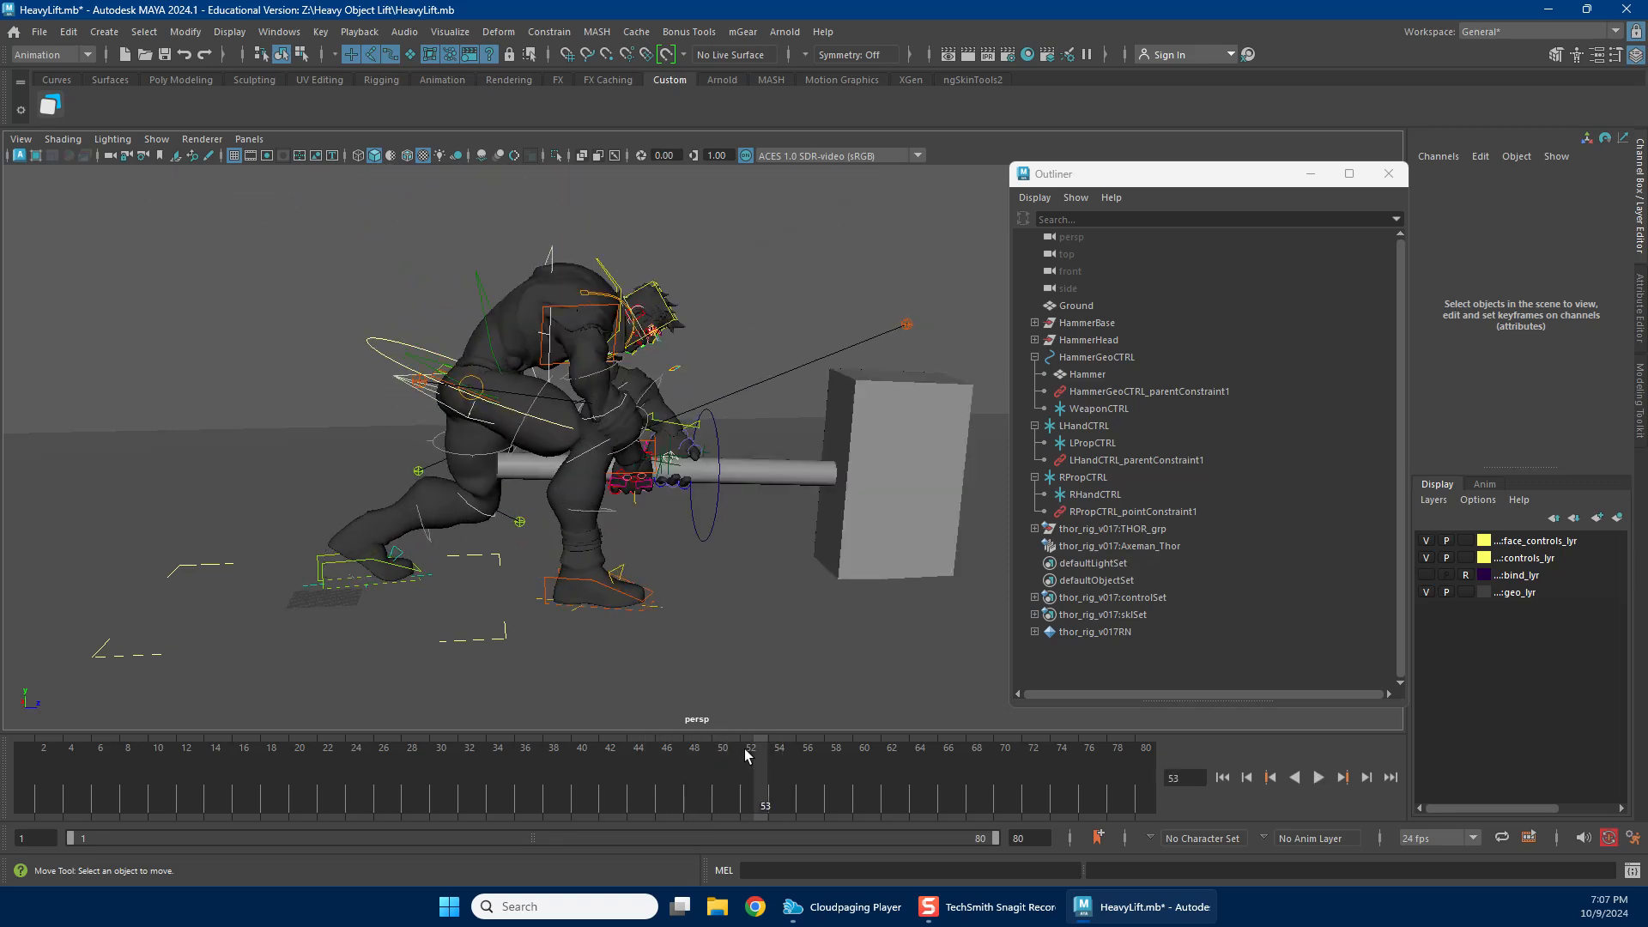
click(370, 354)
click(336, 564)
click(573, 589)
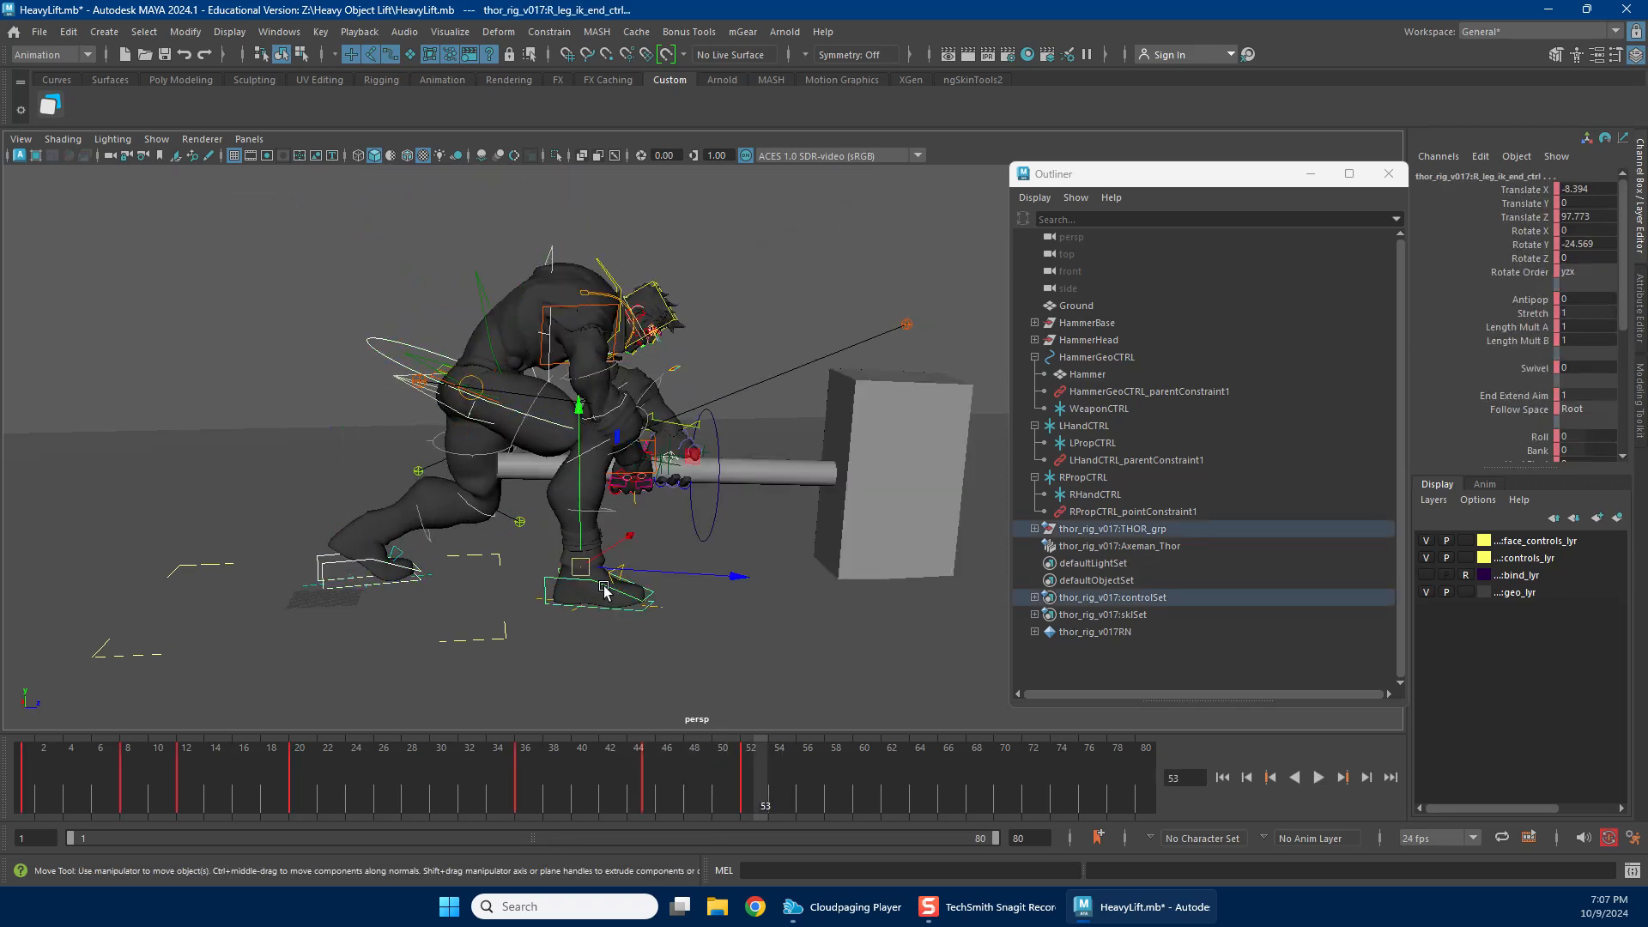
alt+drag(762, 541, 678, 455)
click(672, 427)
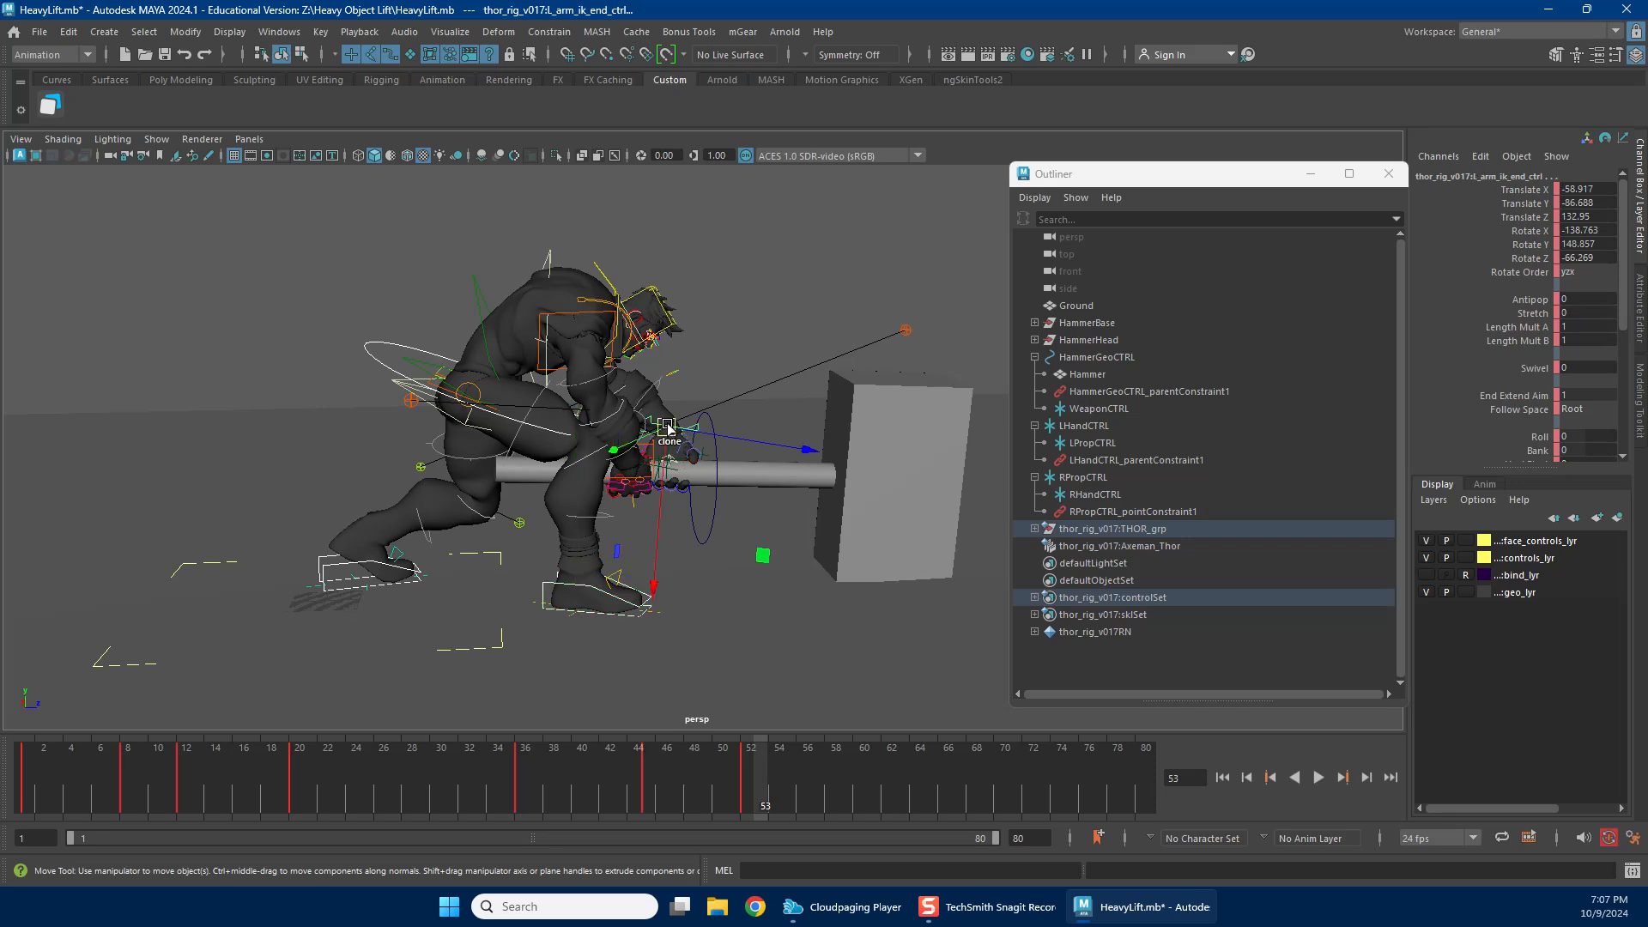
scroll(580, 490, up, 2)
click(745, 616)
At frame 52, move the COG, both foot controls and the left hand's IK control forward together in Translate Z.
click(565, 600)
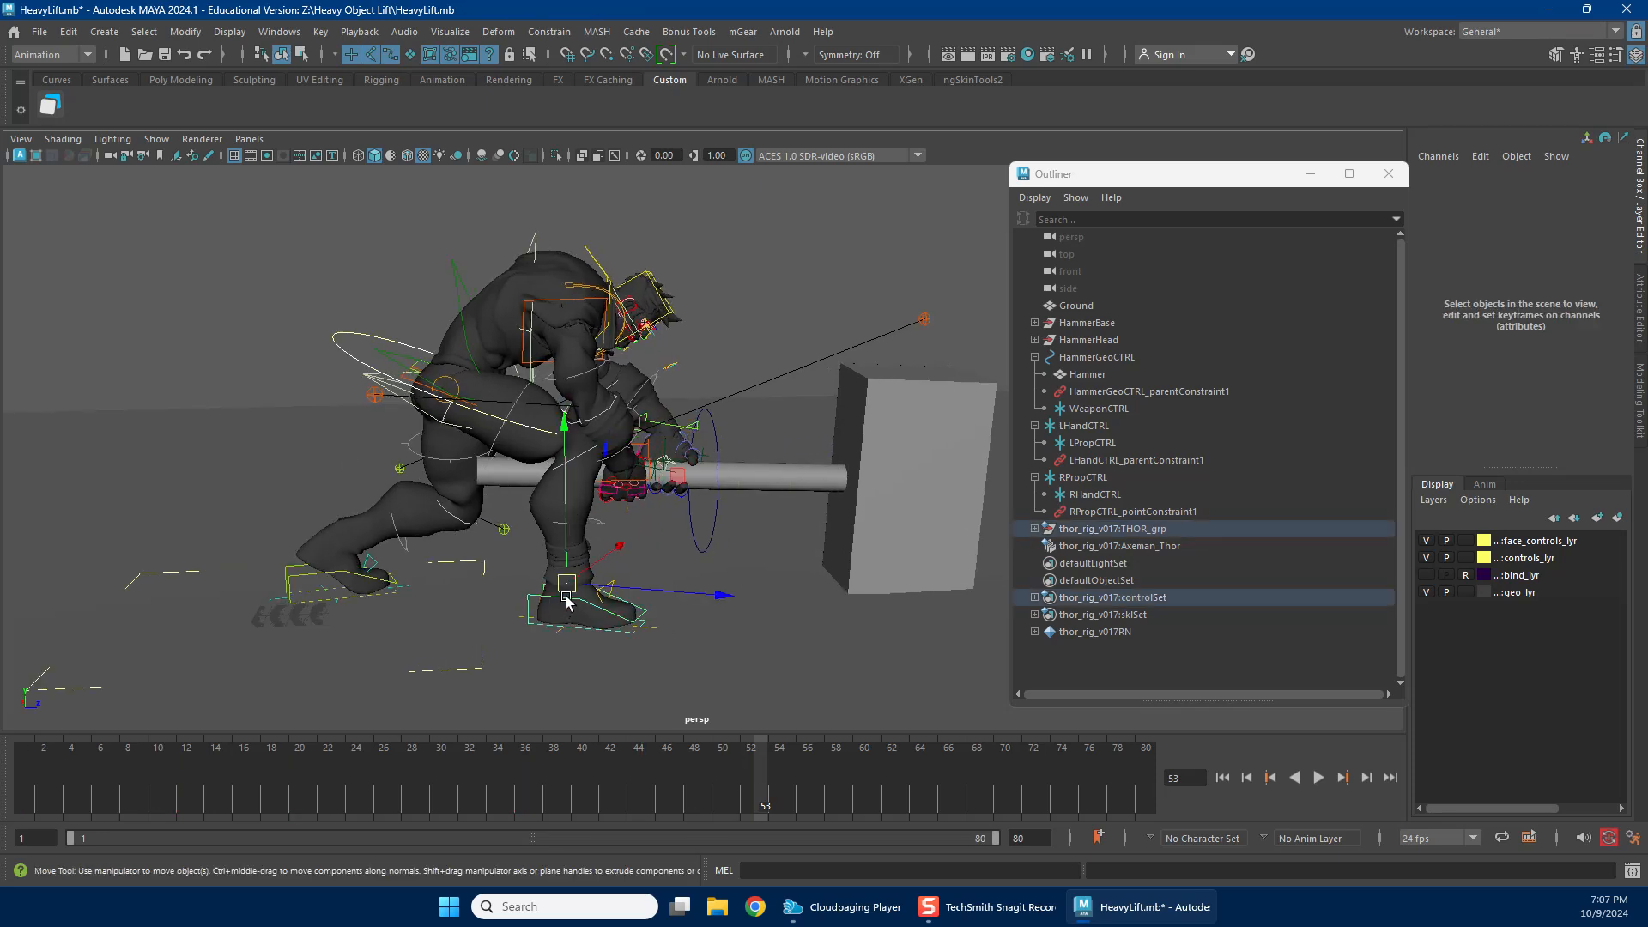
click(342, 351)
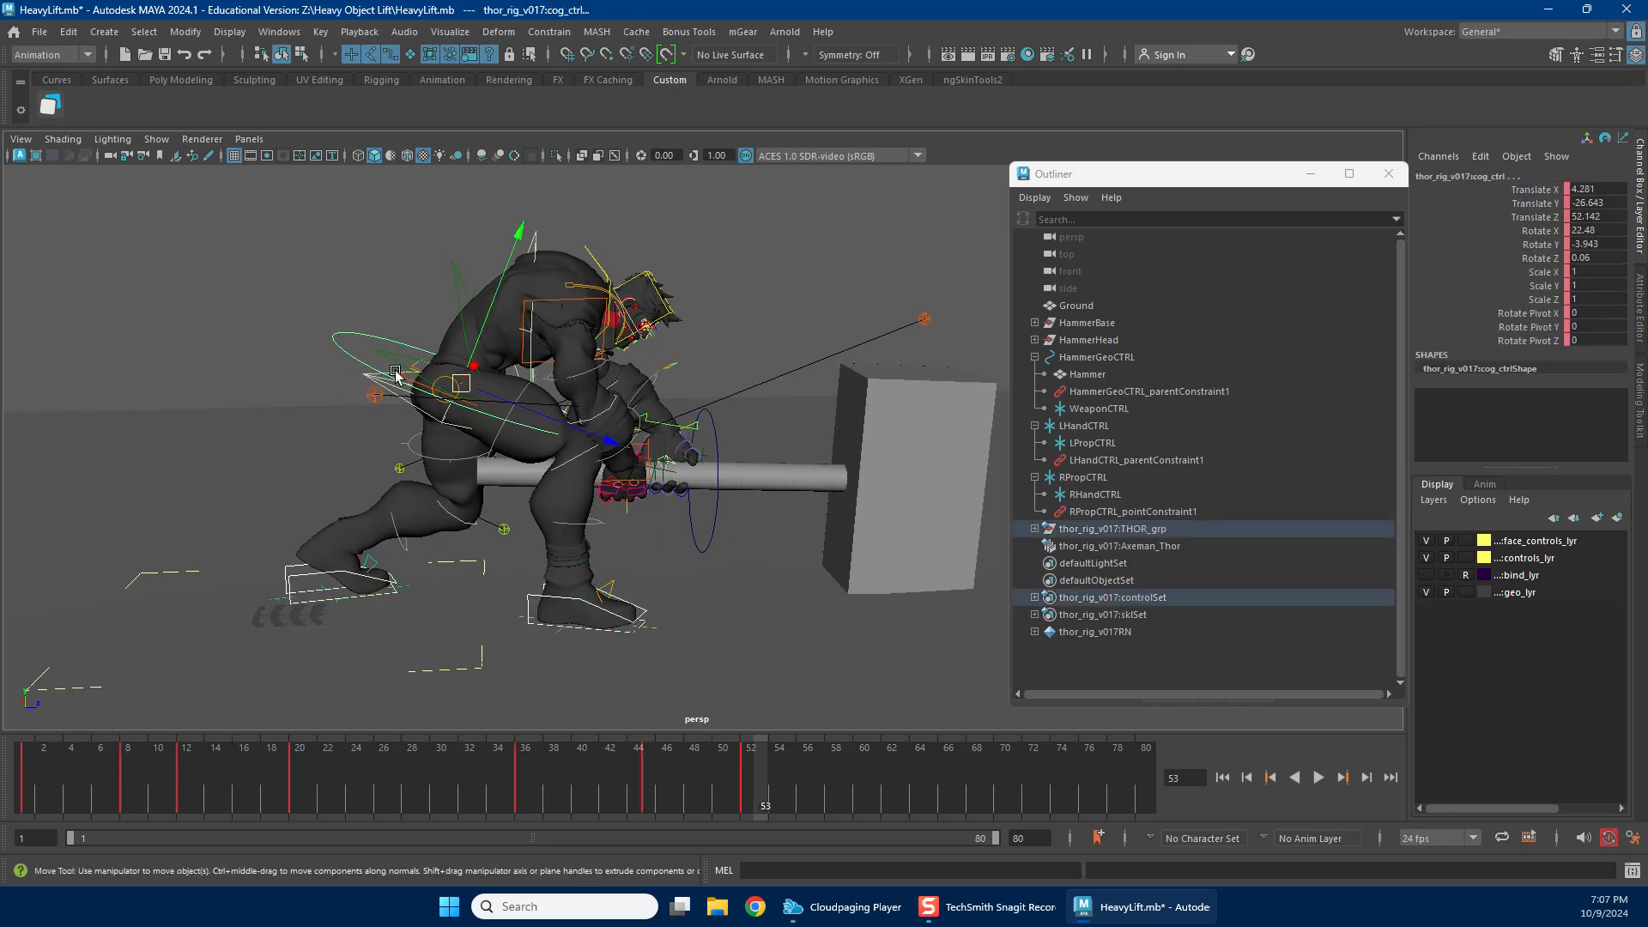
alt+drag(746, 390, 633, 426)
scroll(632, 427, up, 4)
alt+drag(423, 467, 493, 454)
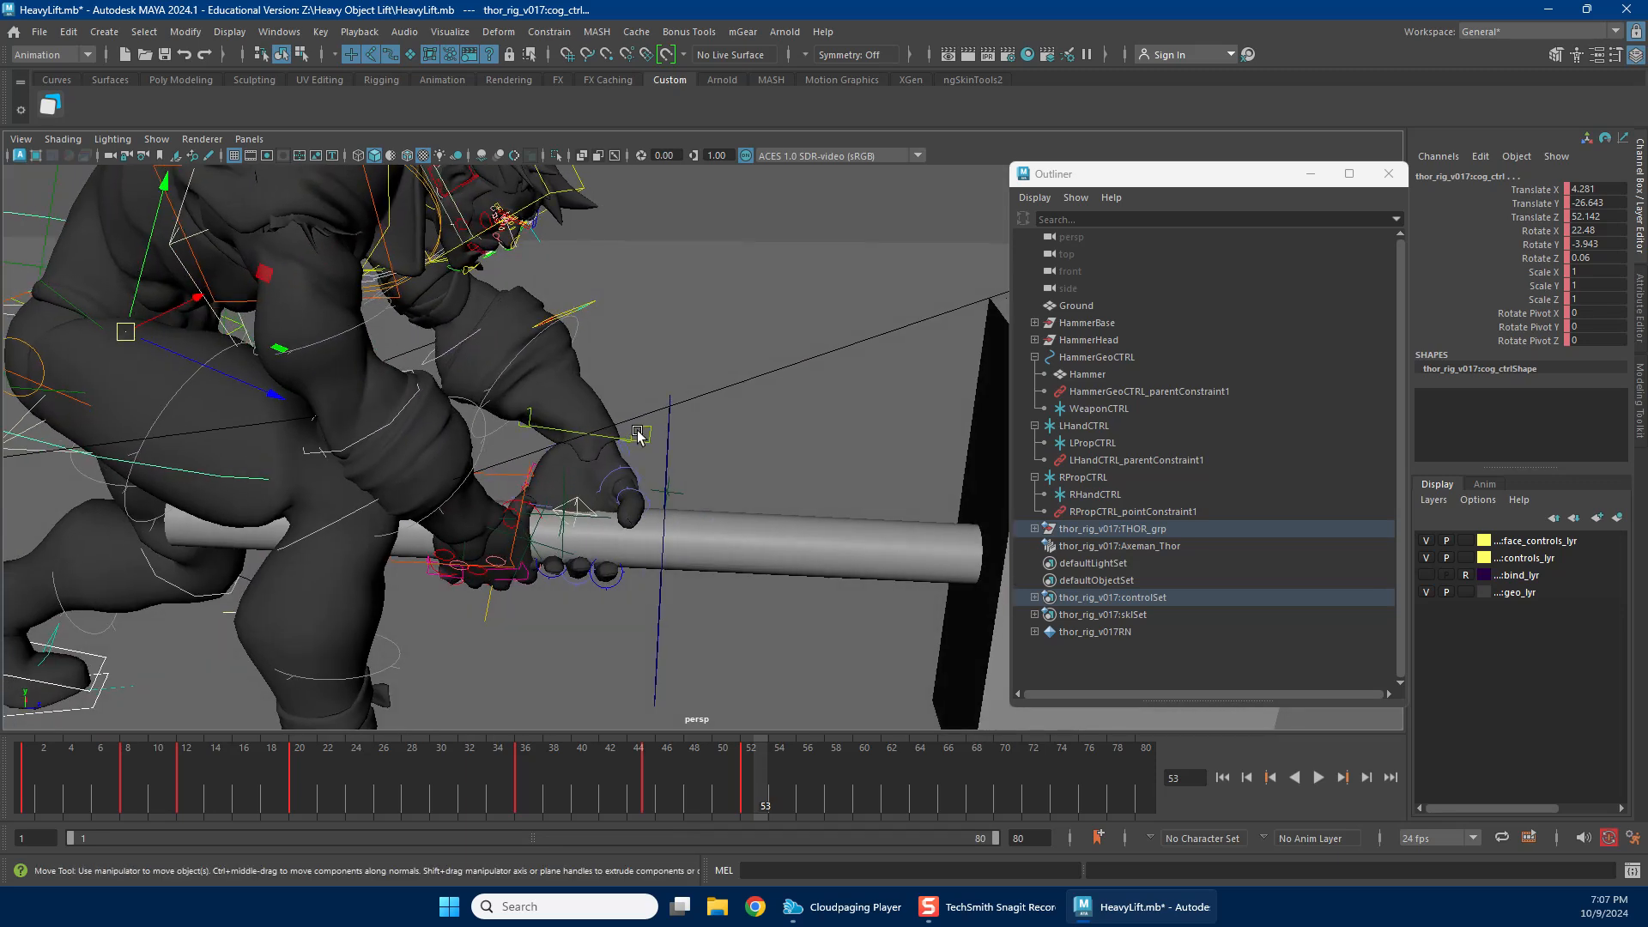
click(635, 429)
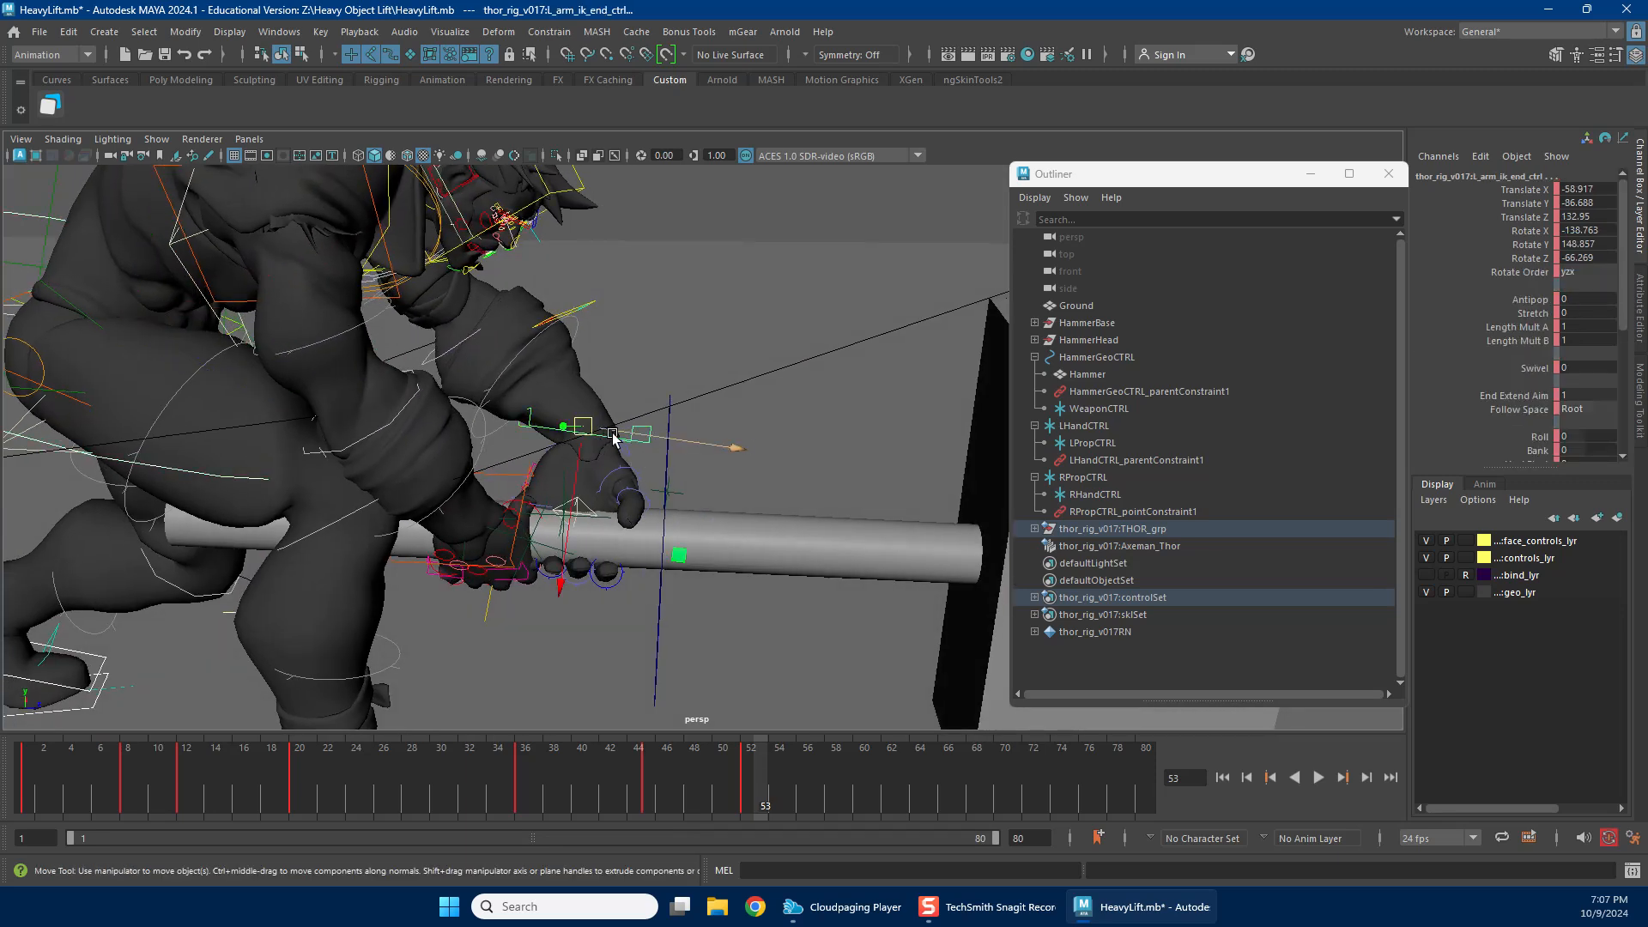
scroll(673, 508, down, 5)
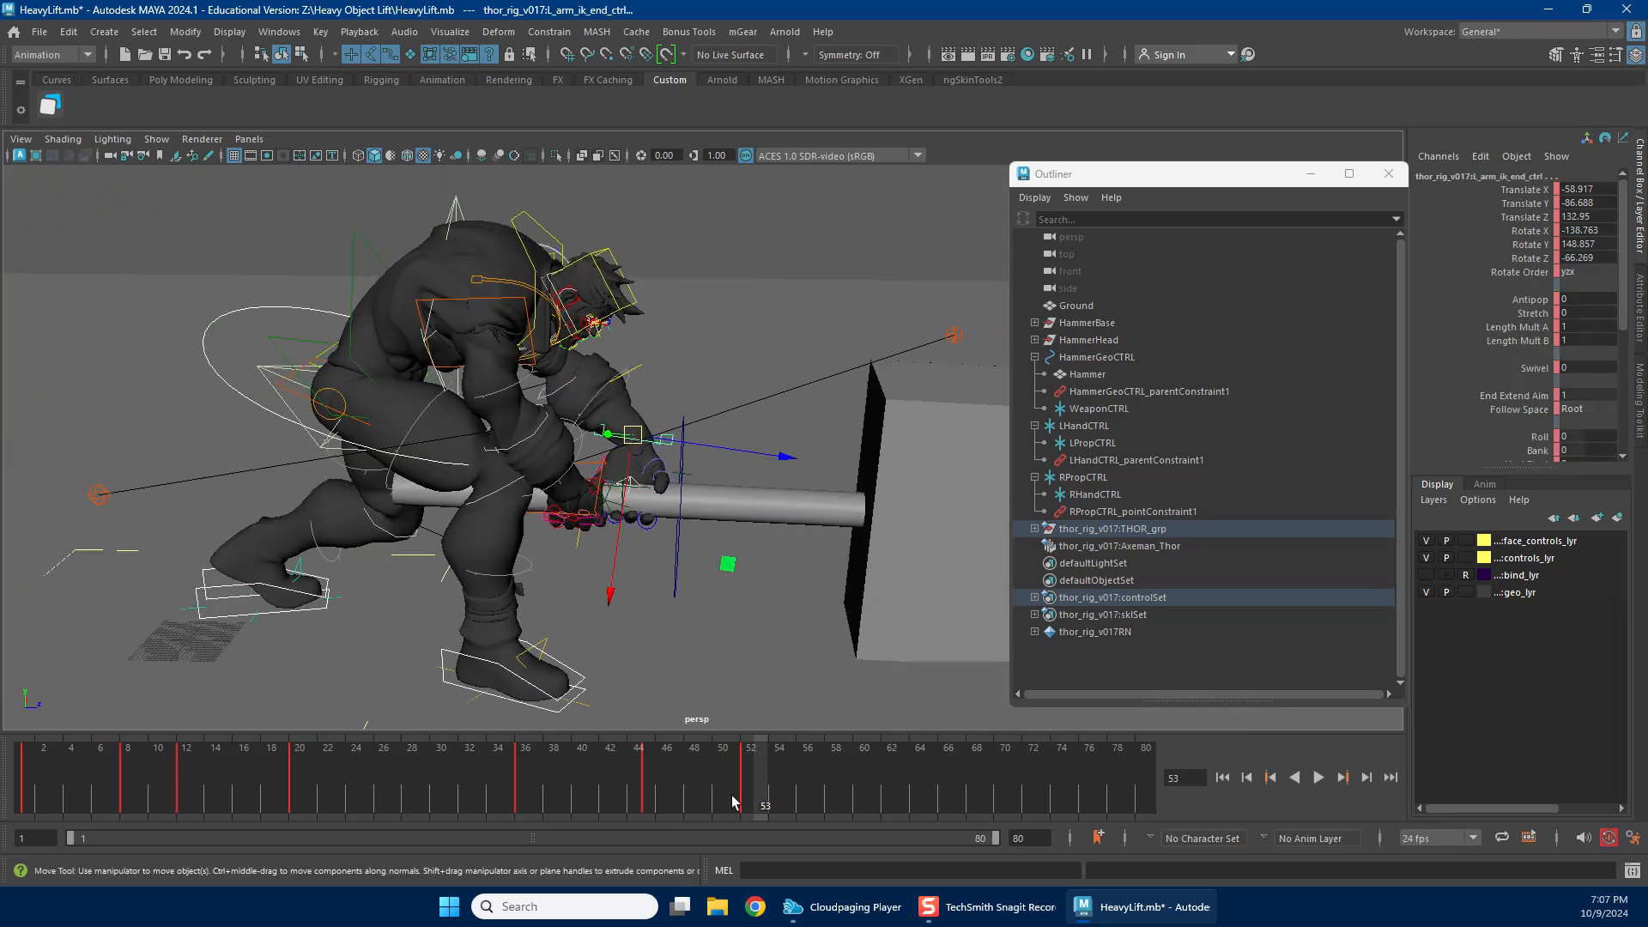
scroll(773, 580, down, 4)
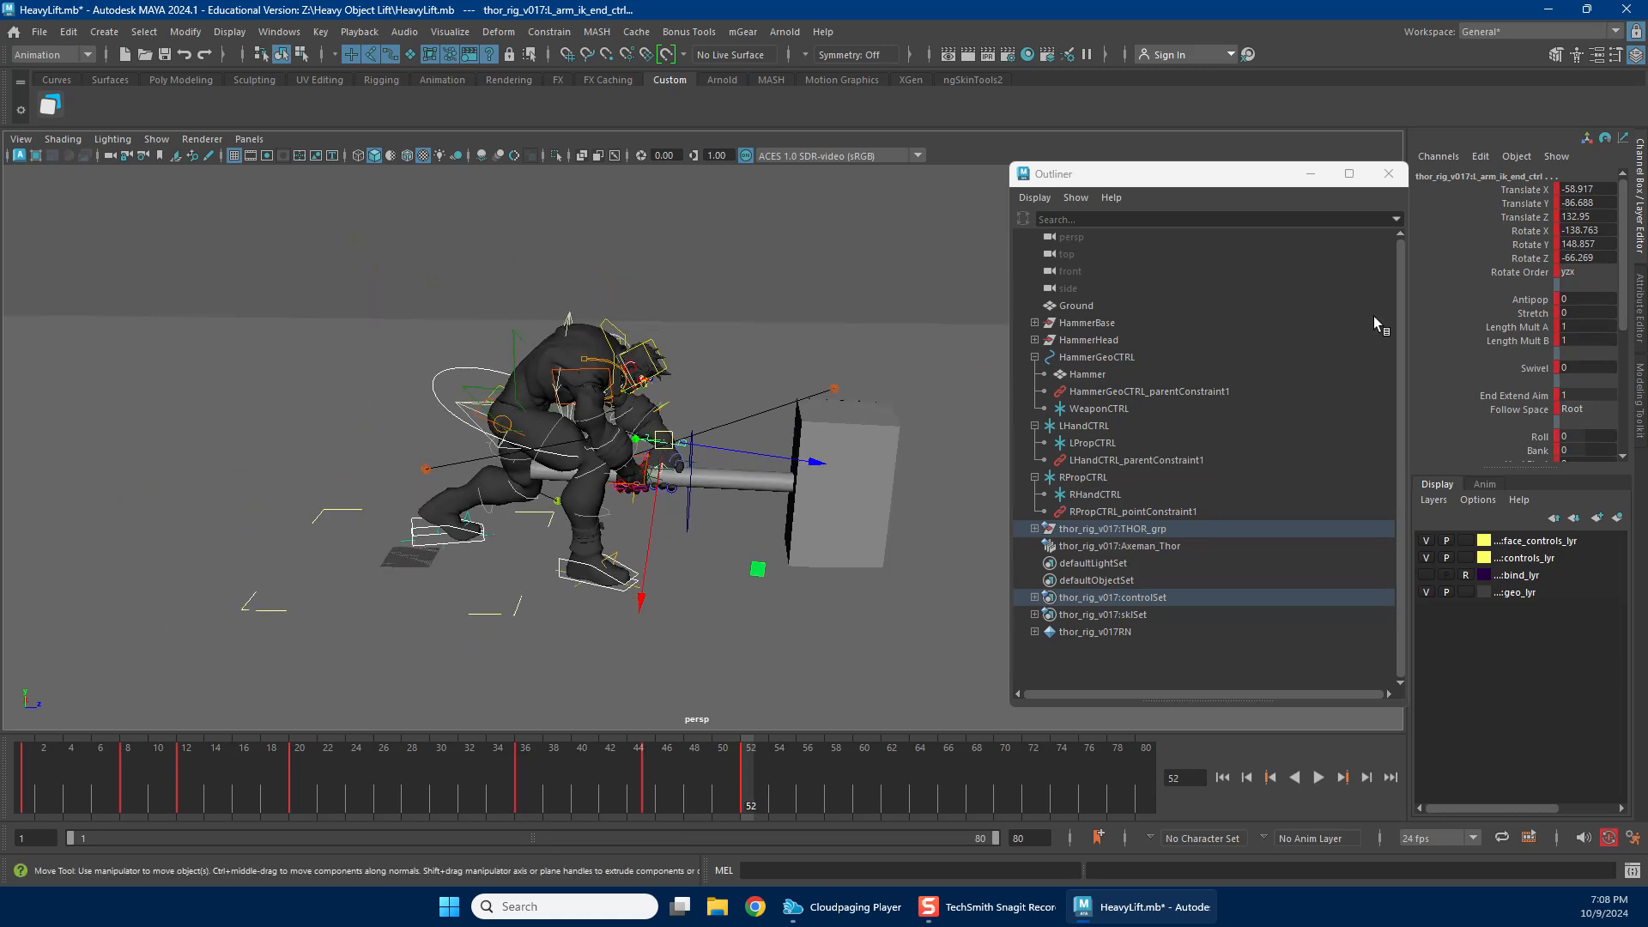
alt+drag(764, 498, 756, 536)
drag(773, 439, 900, 422)
drag(672, 789, 753, 765)
Compare the left foot with frame 45 and move its IK control back to about 47.7 in Translate Z at frame 52.
alt+right_drag(305, 520, 654, 527)
click(438, 554)
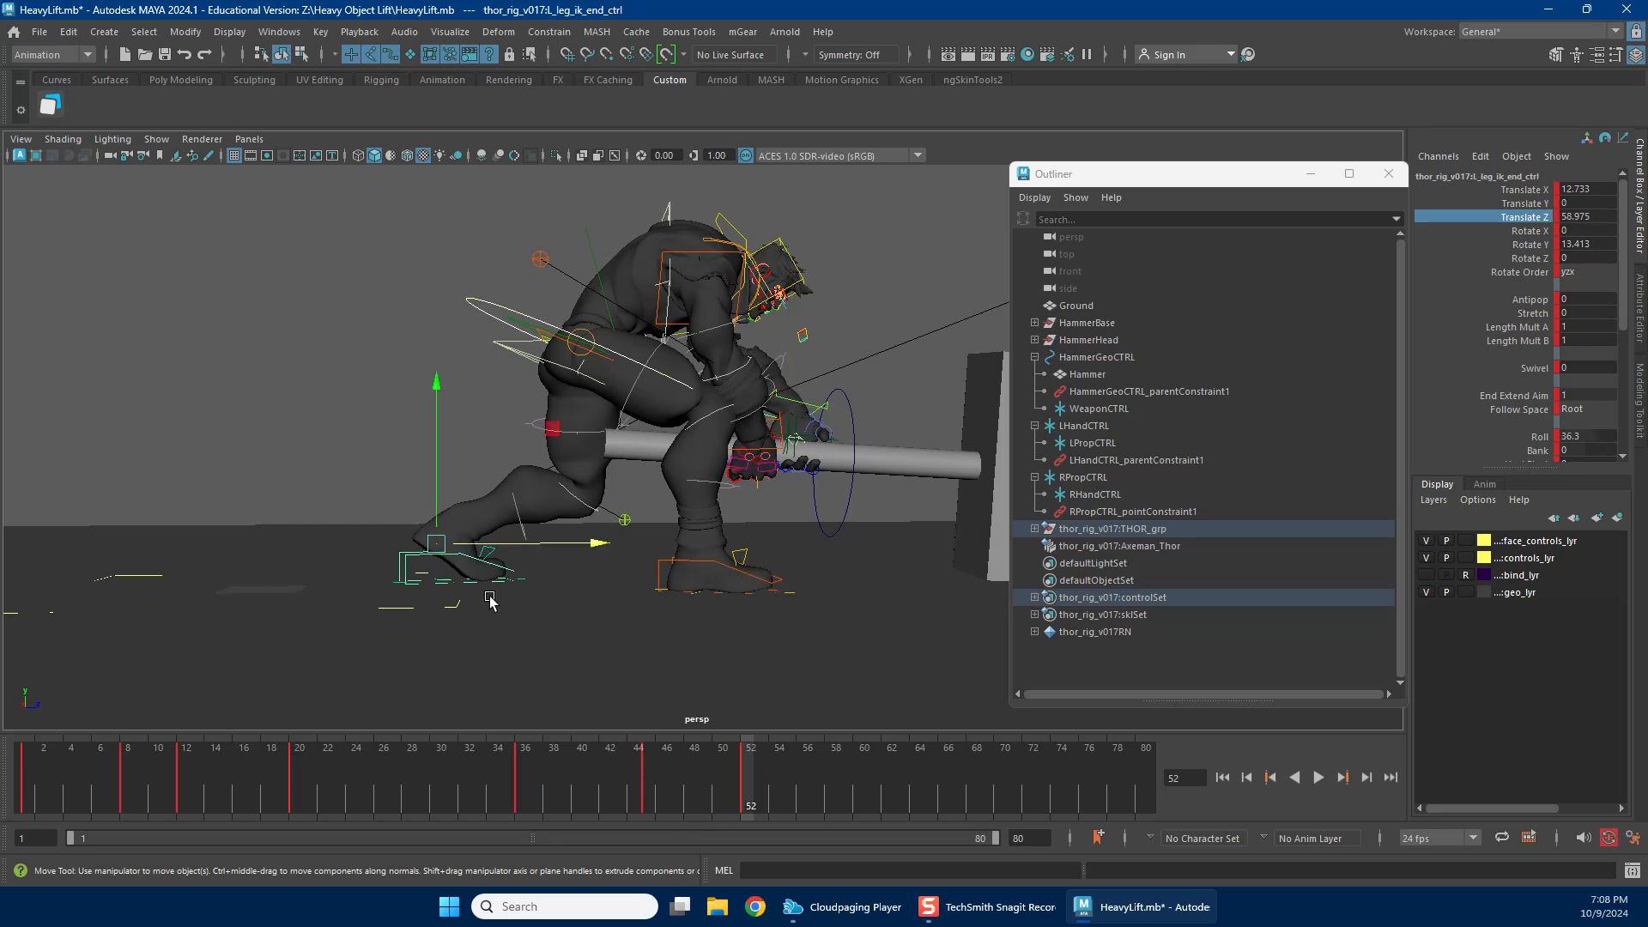
drag(632, 779, 645, 764)
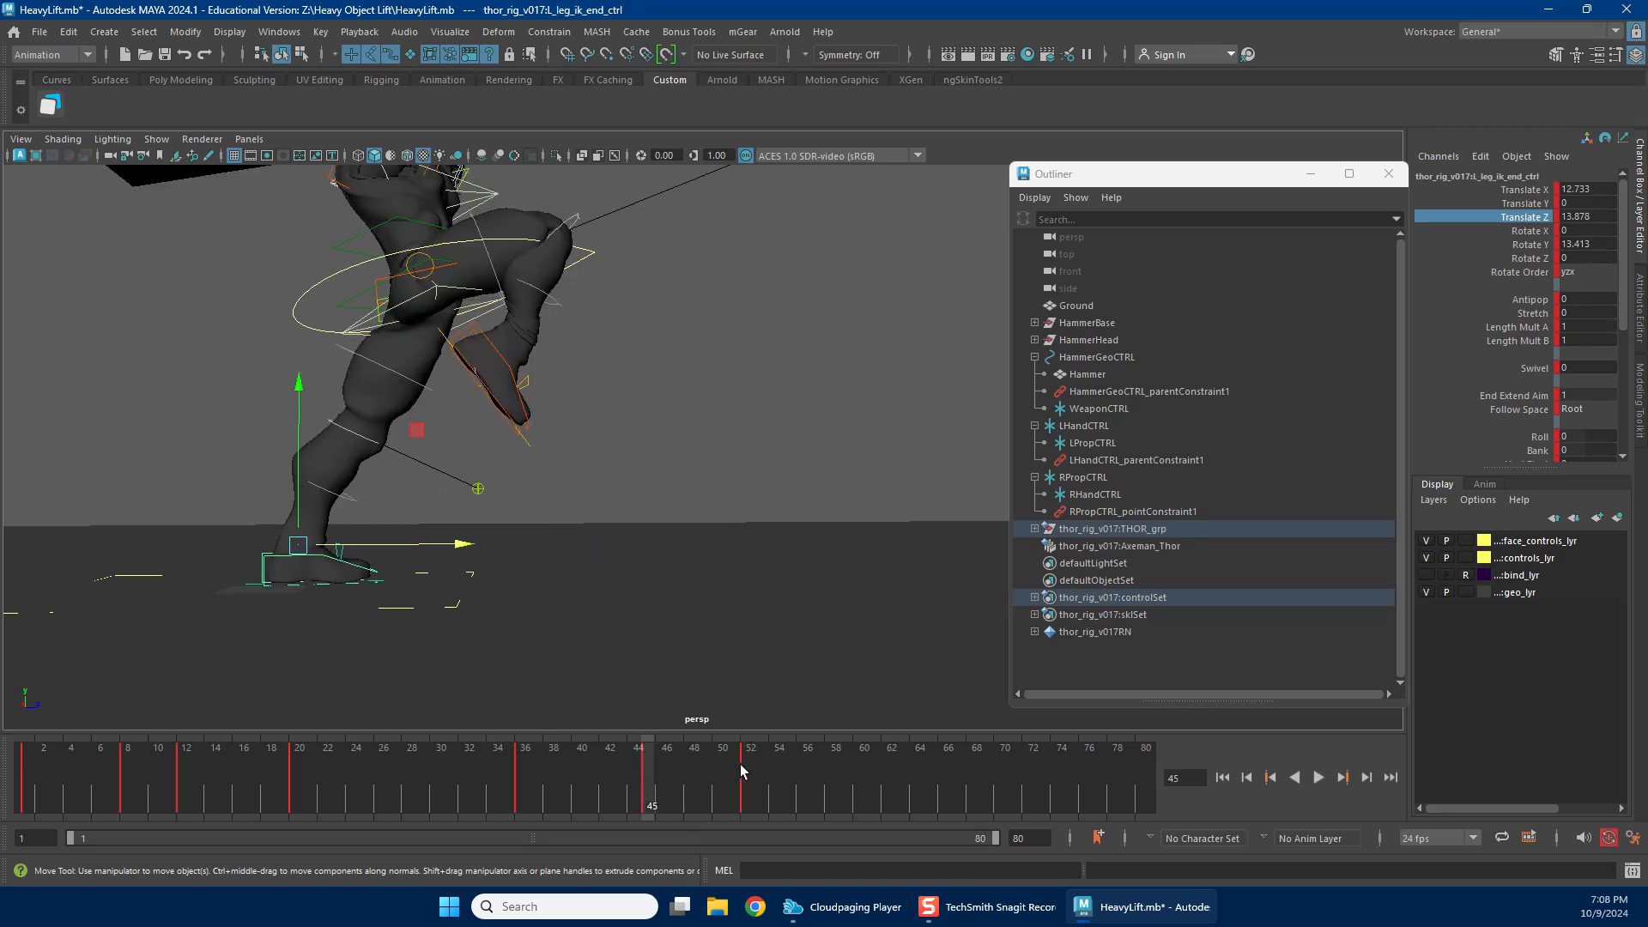
click(740, 763)
key(alt+v)
drag(437, 543, 519, 546)
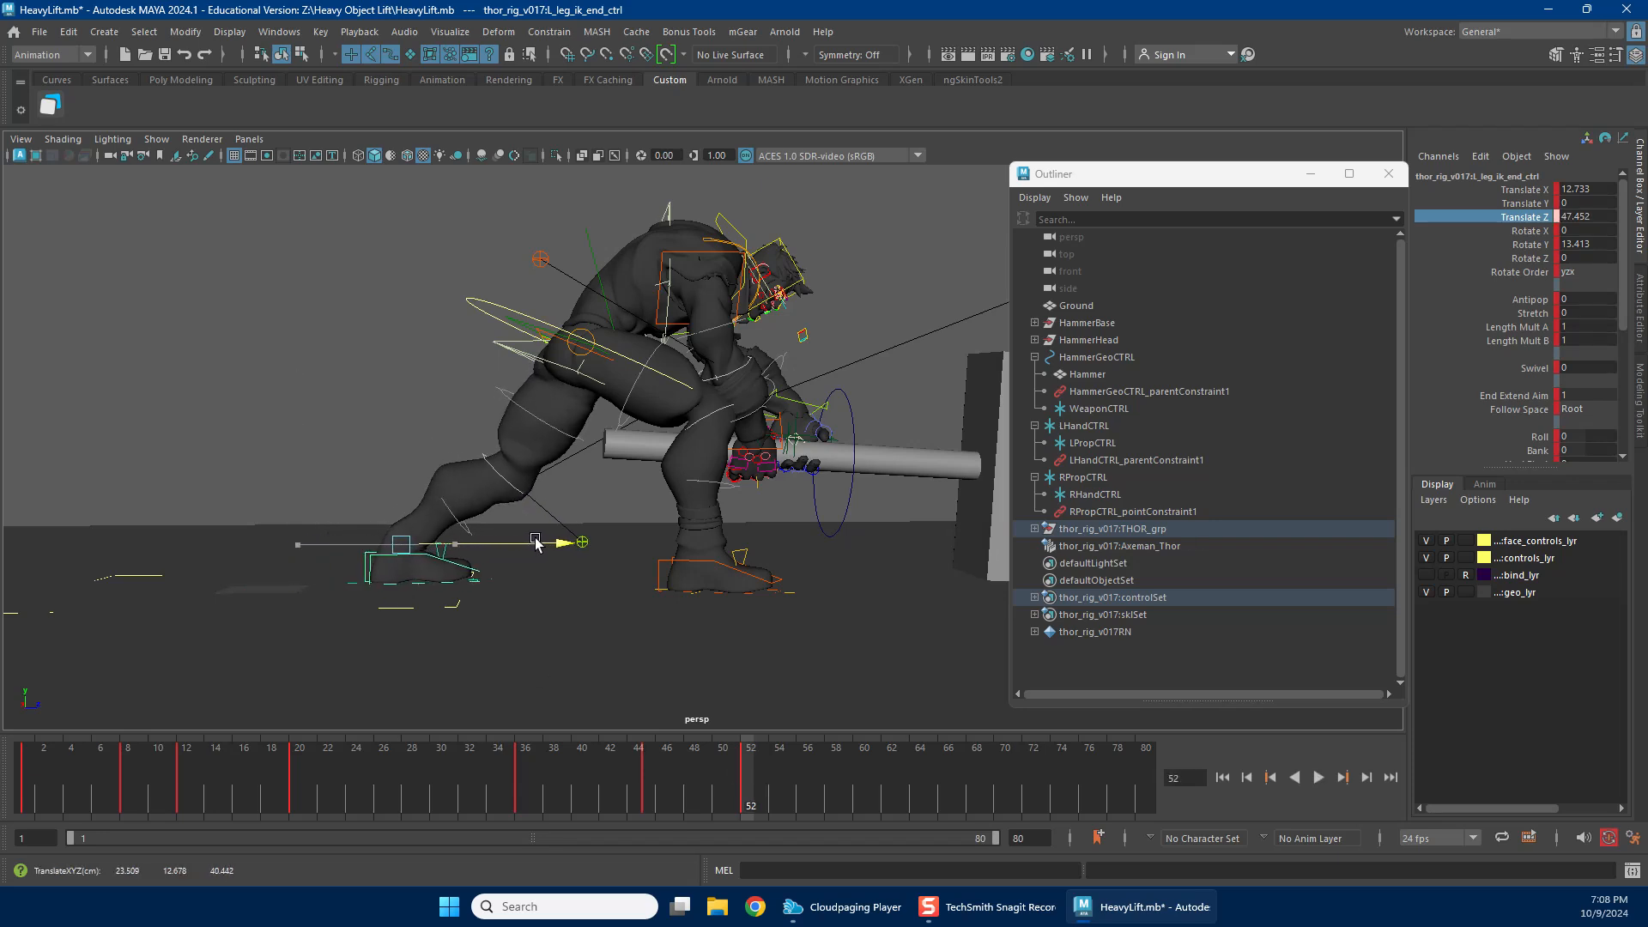
Set the left foot's Roll to 42.7 and move its IK control further back, to about 7.5 in X and 25.8 in Z.
click(1538, 438)
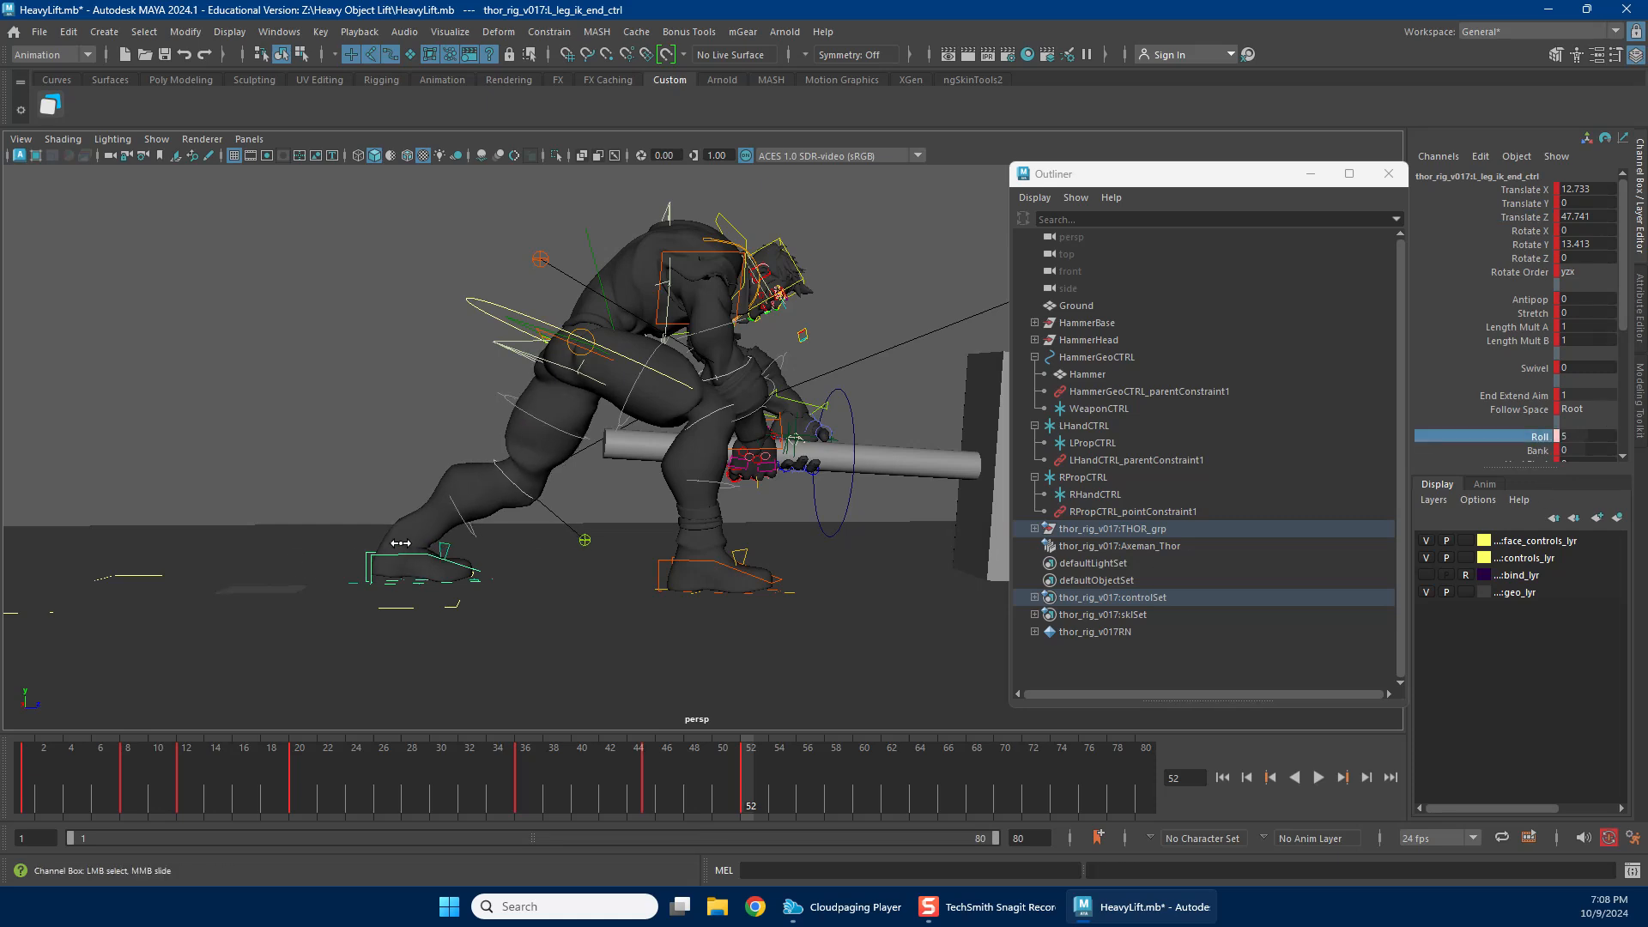
middle_drag(697, 536, 357, 546)
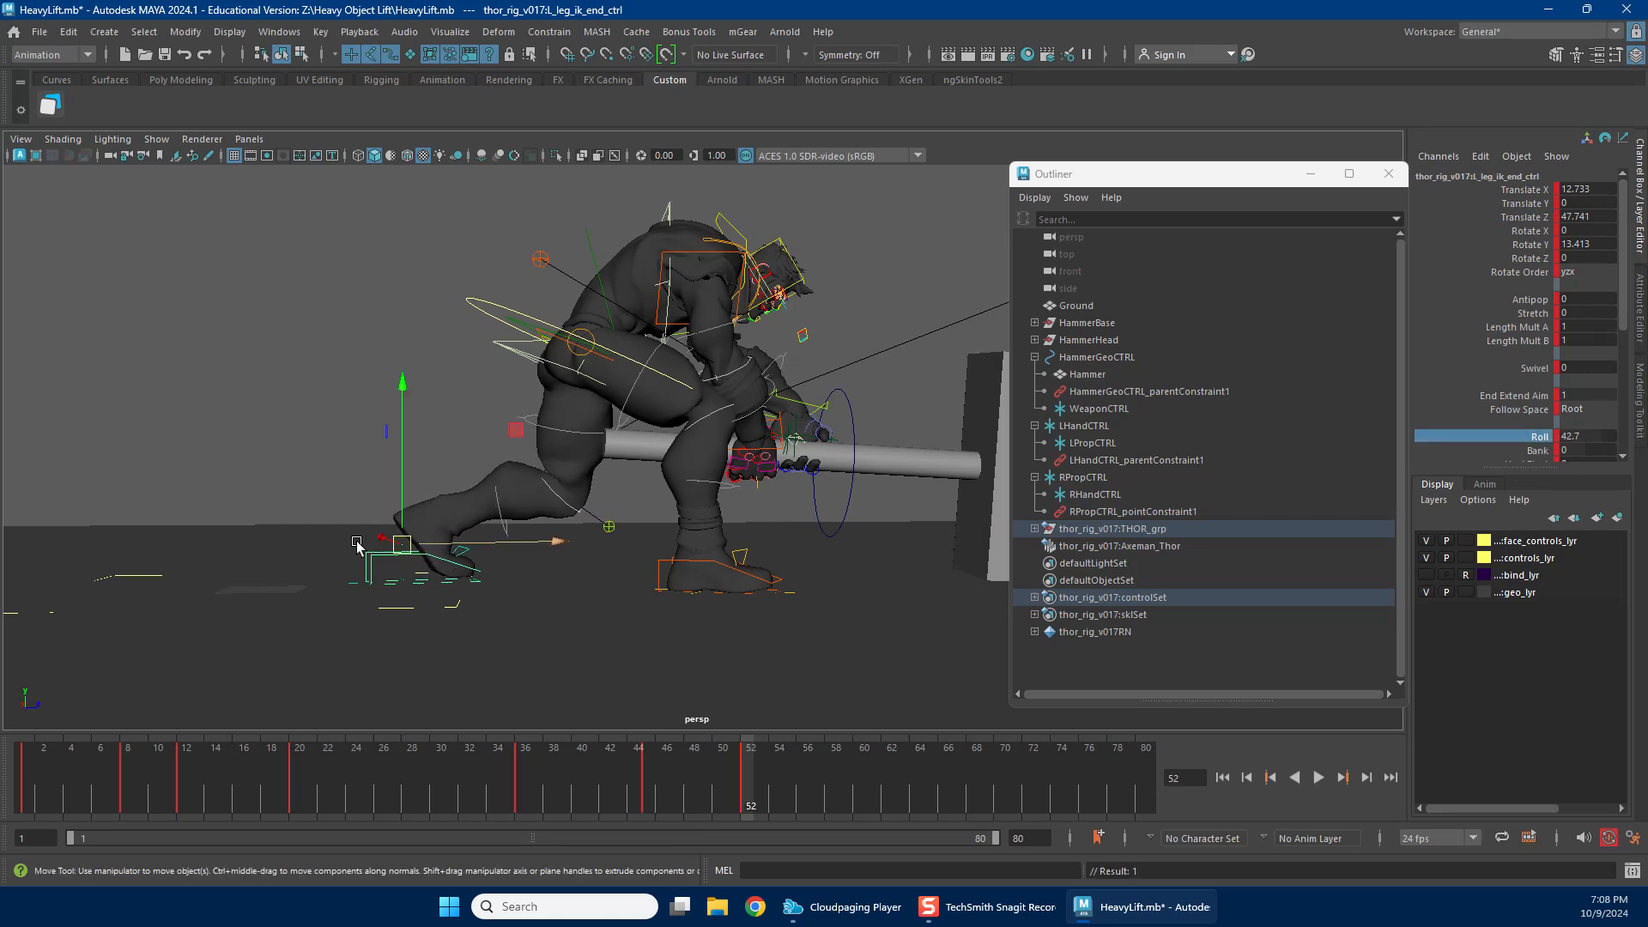
drag(470, 546, 440, 550)
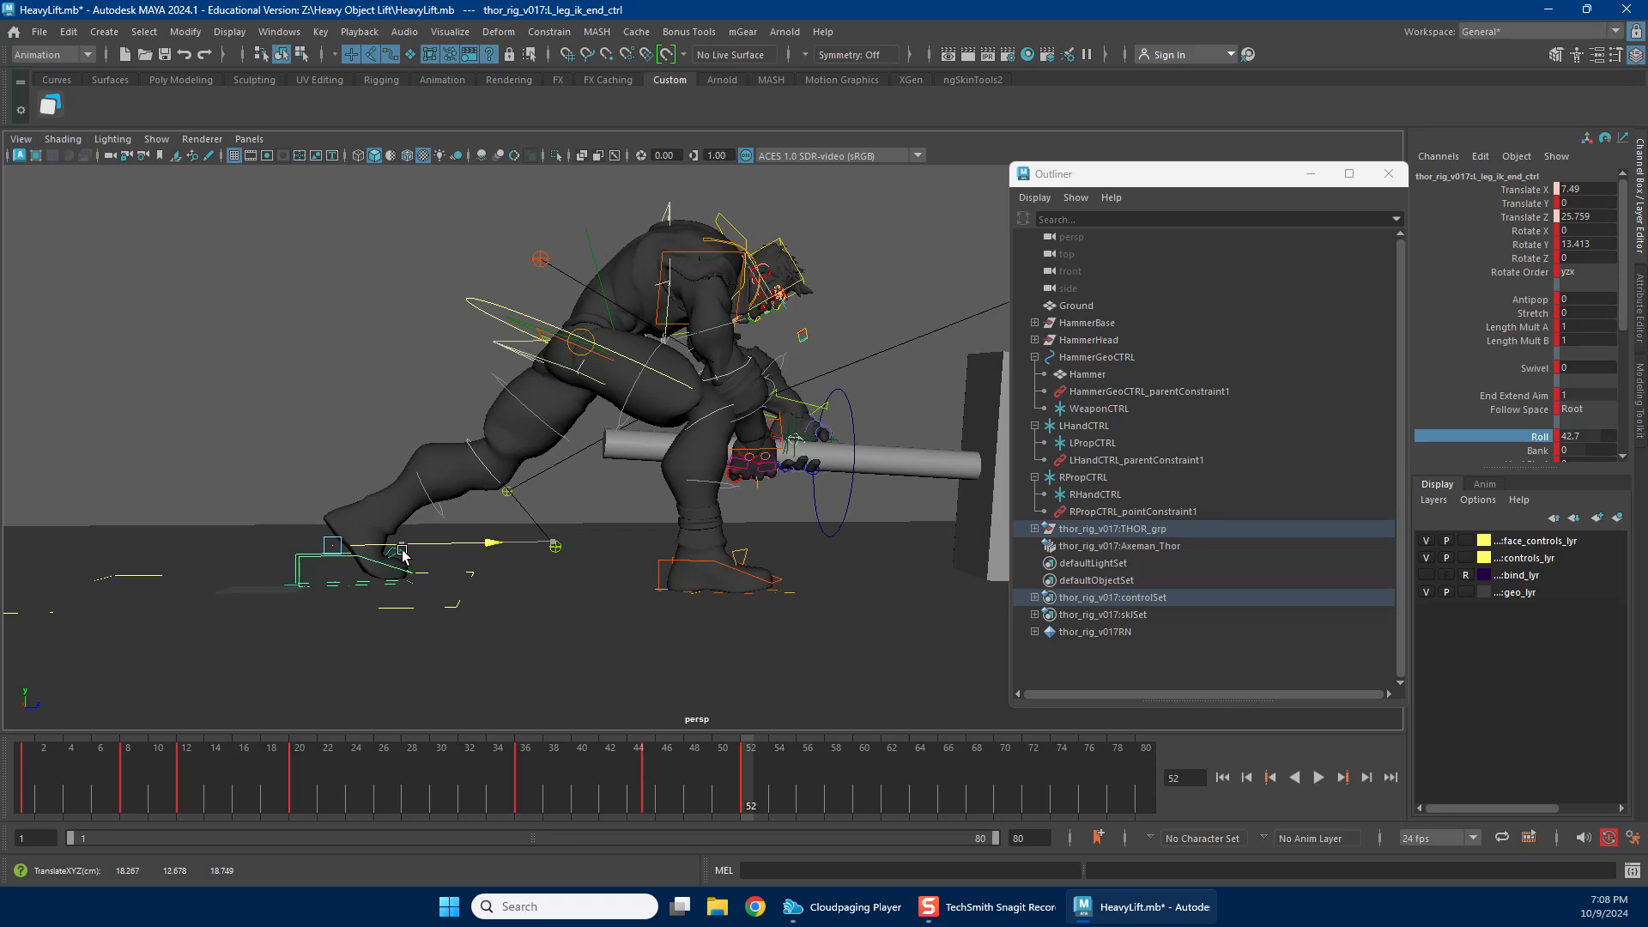
Play back the animation and scrub through it from a more distant side view to review the lift and slam.
key(alt+v)
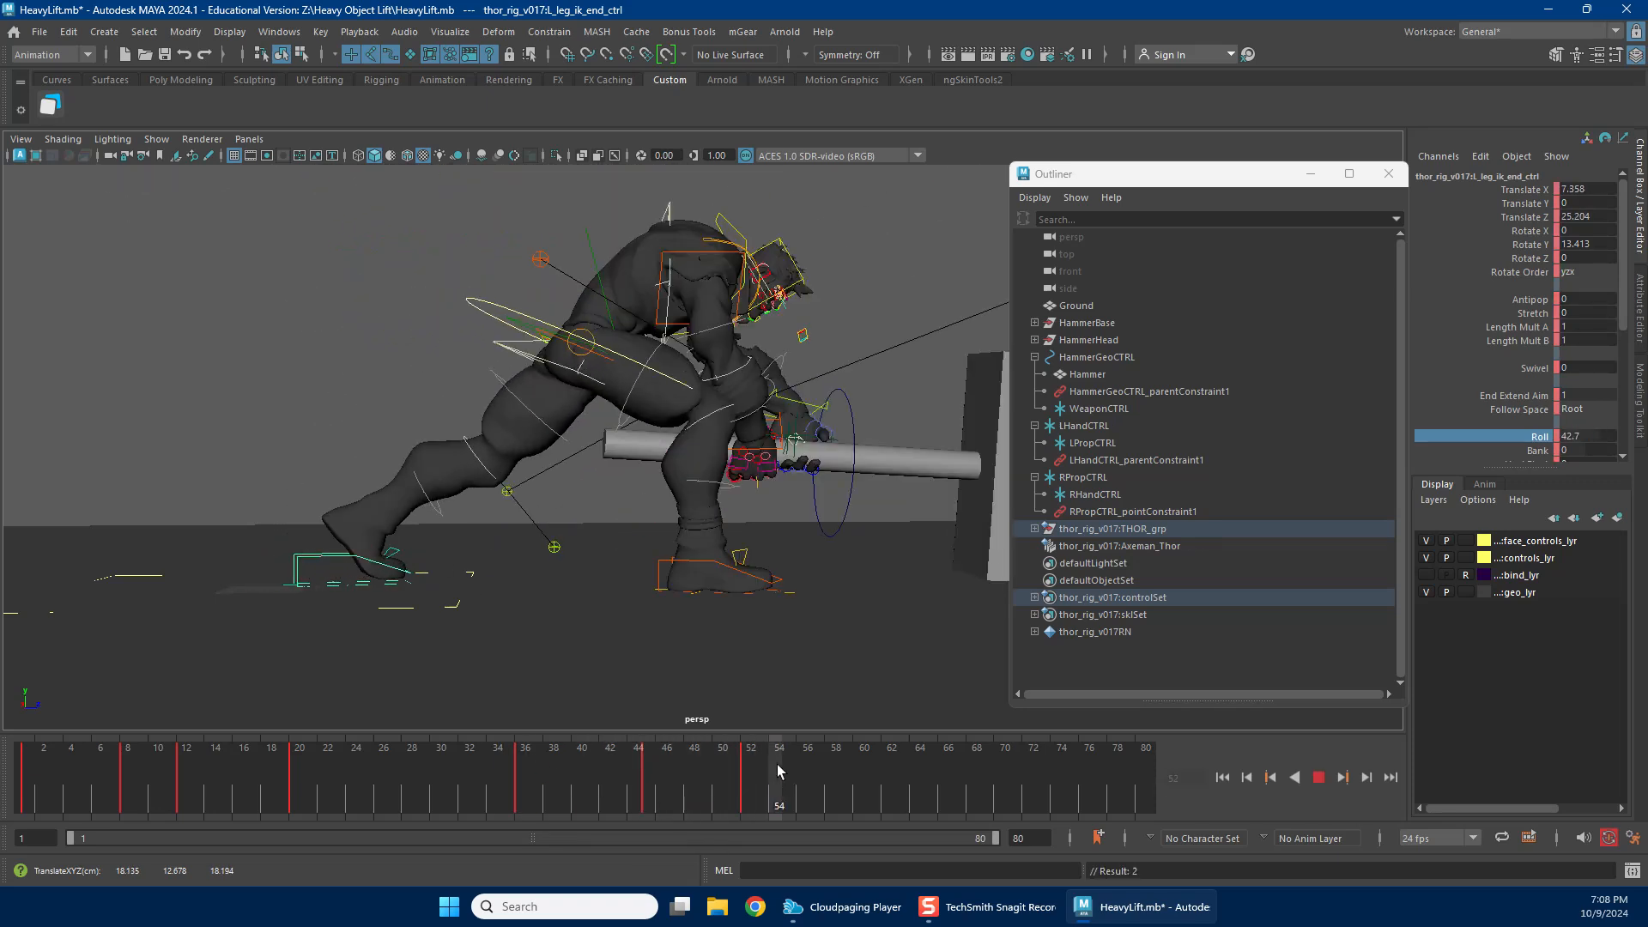
mouse_move(653, 775)
mouse_down()
mouse_move(646, 764)
mouse_move(776, 755)
mouse_move(498, 783)
mouse_up()
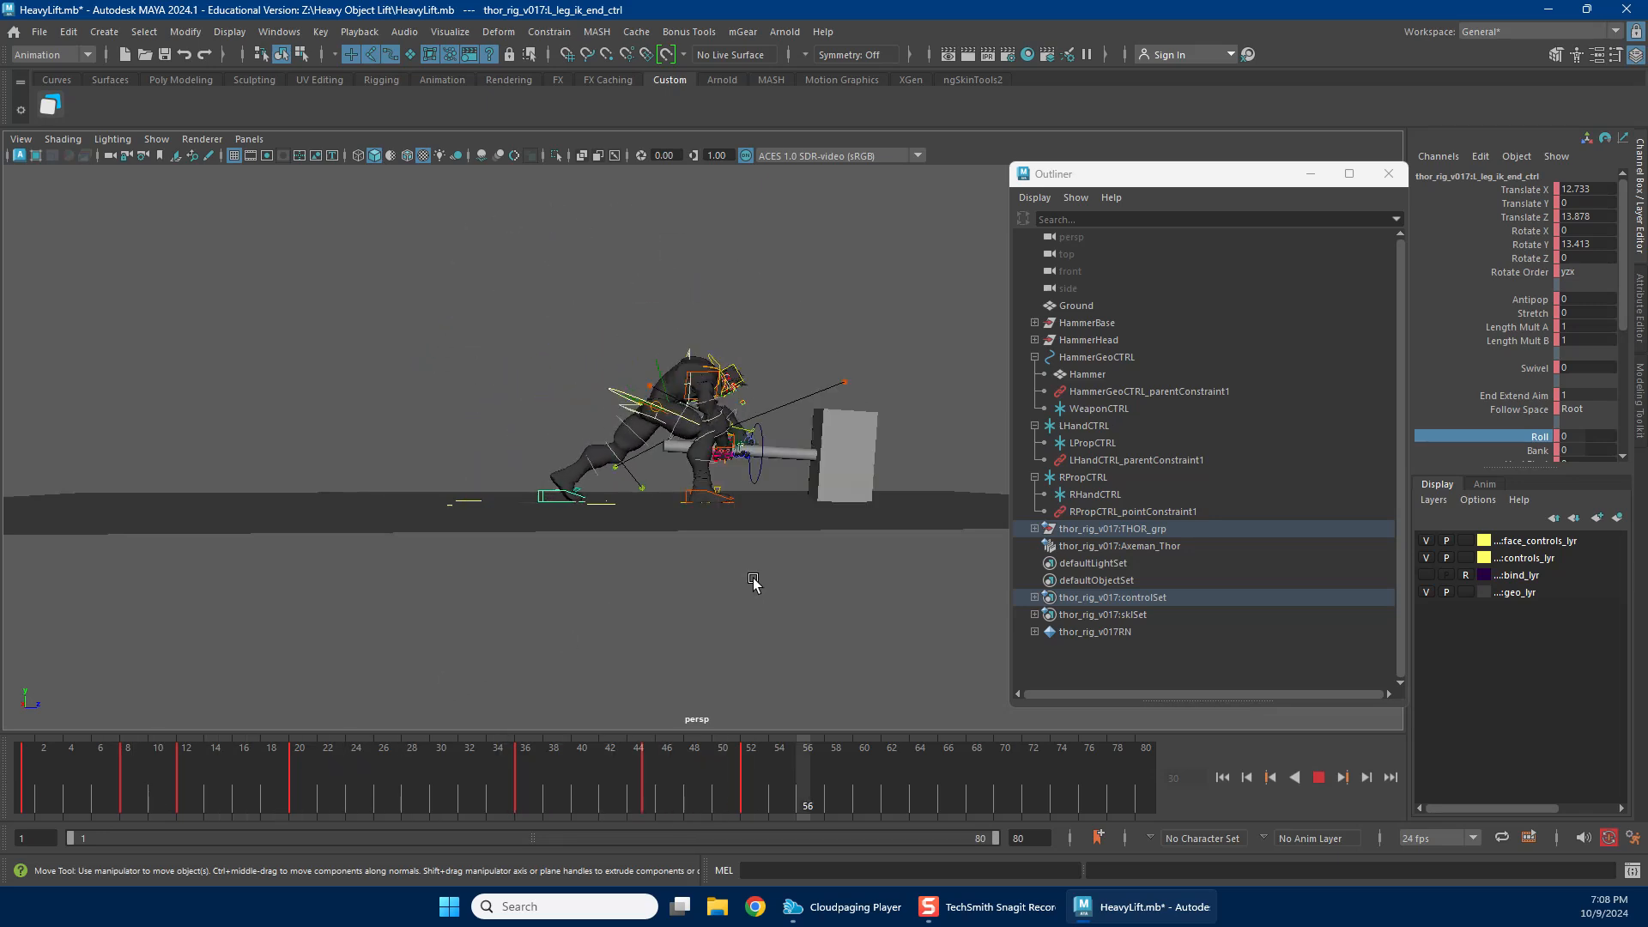
mouse_move(380, 777)
mouse_down()
mouse_move(358, 779)
mouse_move(394, 774)
mouse_up()
drag(752, 581, 751, 581)
Save the scene.
click(39, 31)
click(70, 105)
key(ctrl+z)
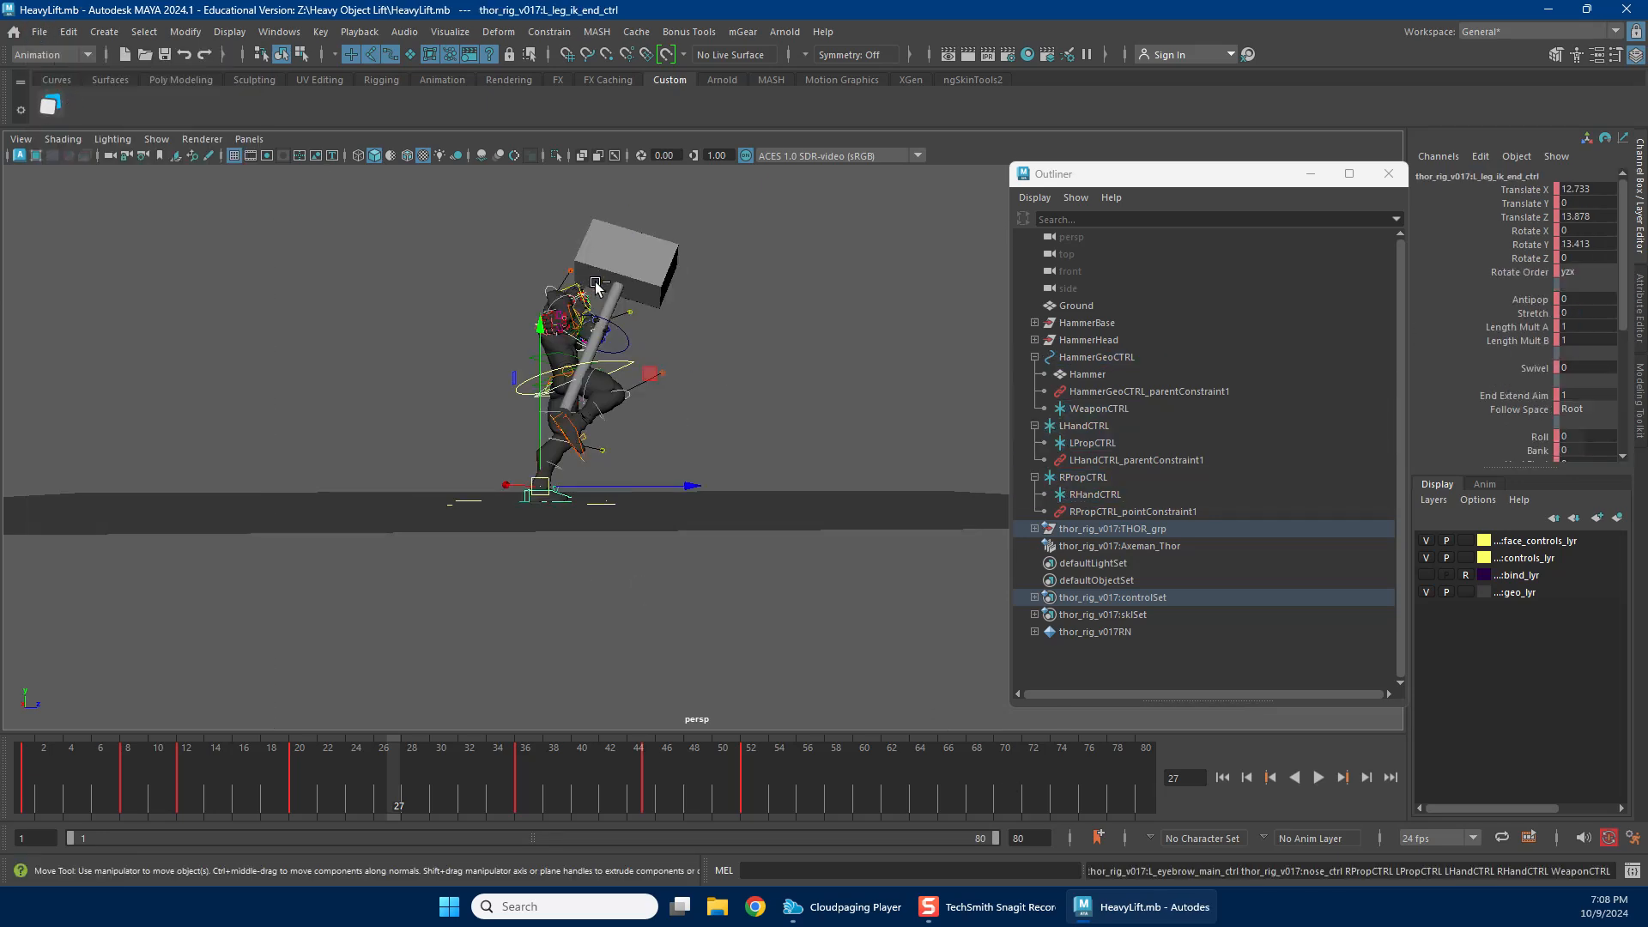
Select all rig and hammer controls and change the tangents of all their keys in the Graph Editor to remove the overshoot between poses.
key(ctrl+shift+g)
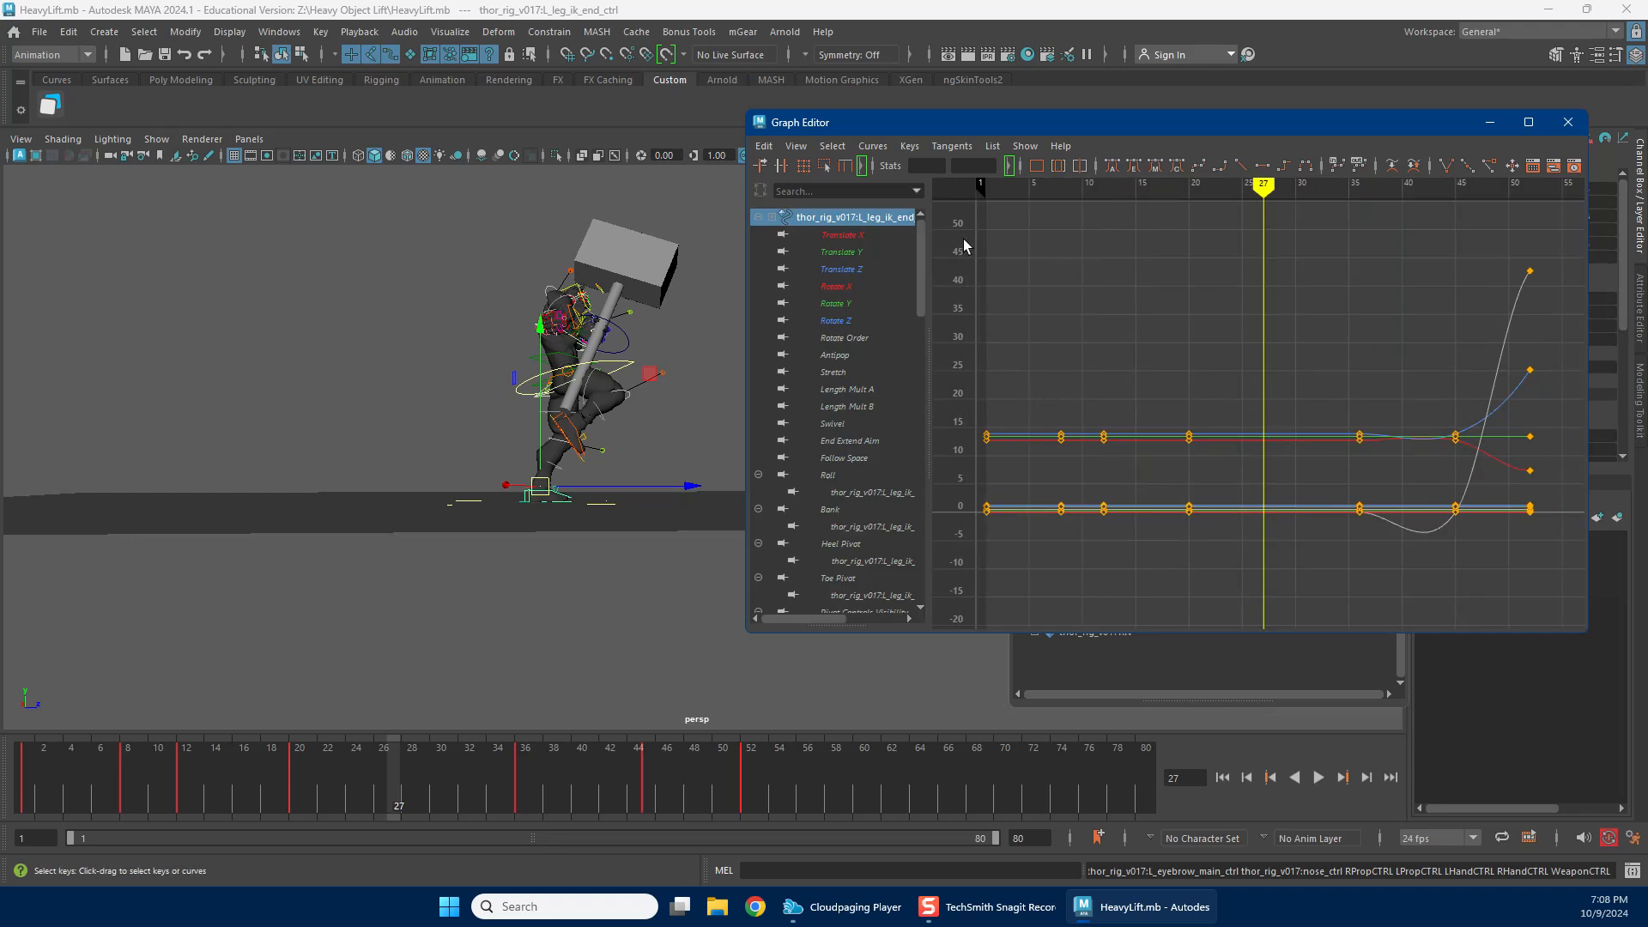
drag(361, 184, 829, 688)
click(990, 239)
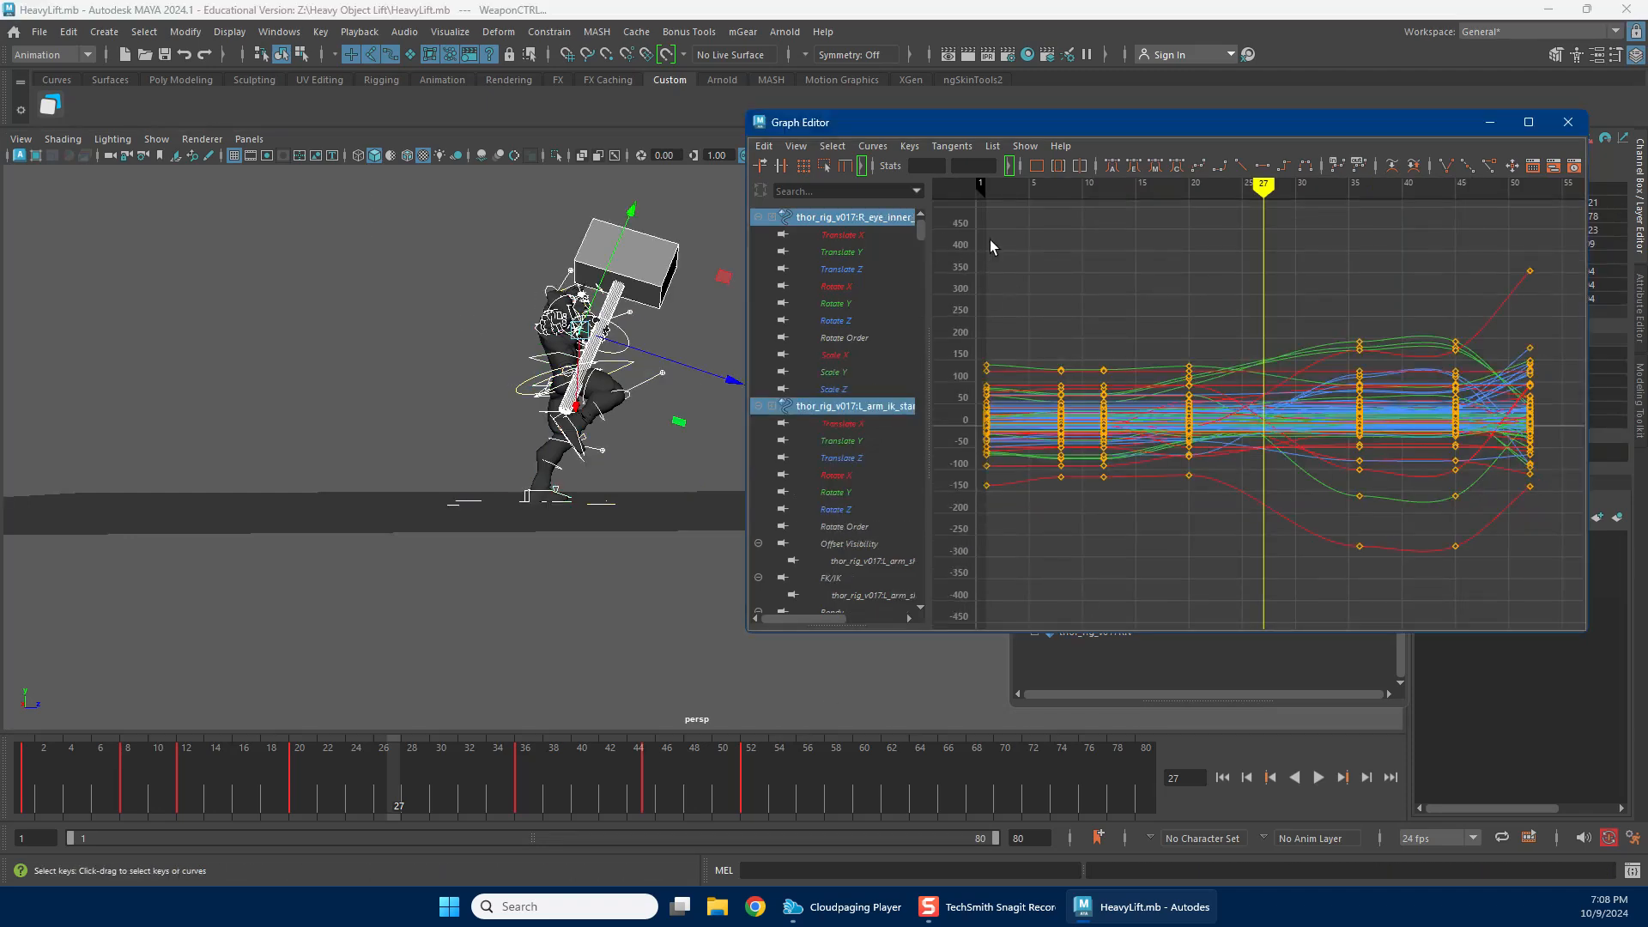
drag(990, 239, 1560, 587)
click(1159, 230)
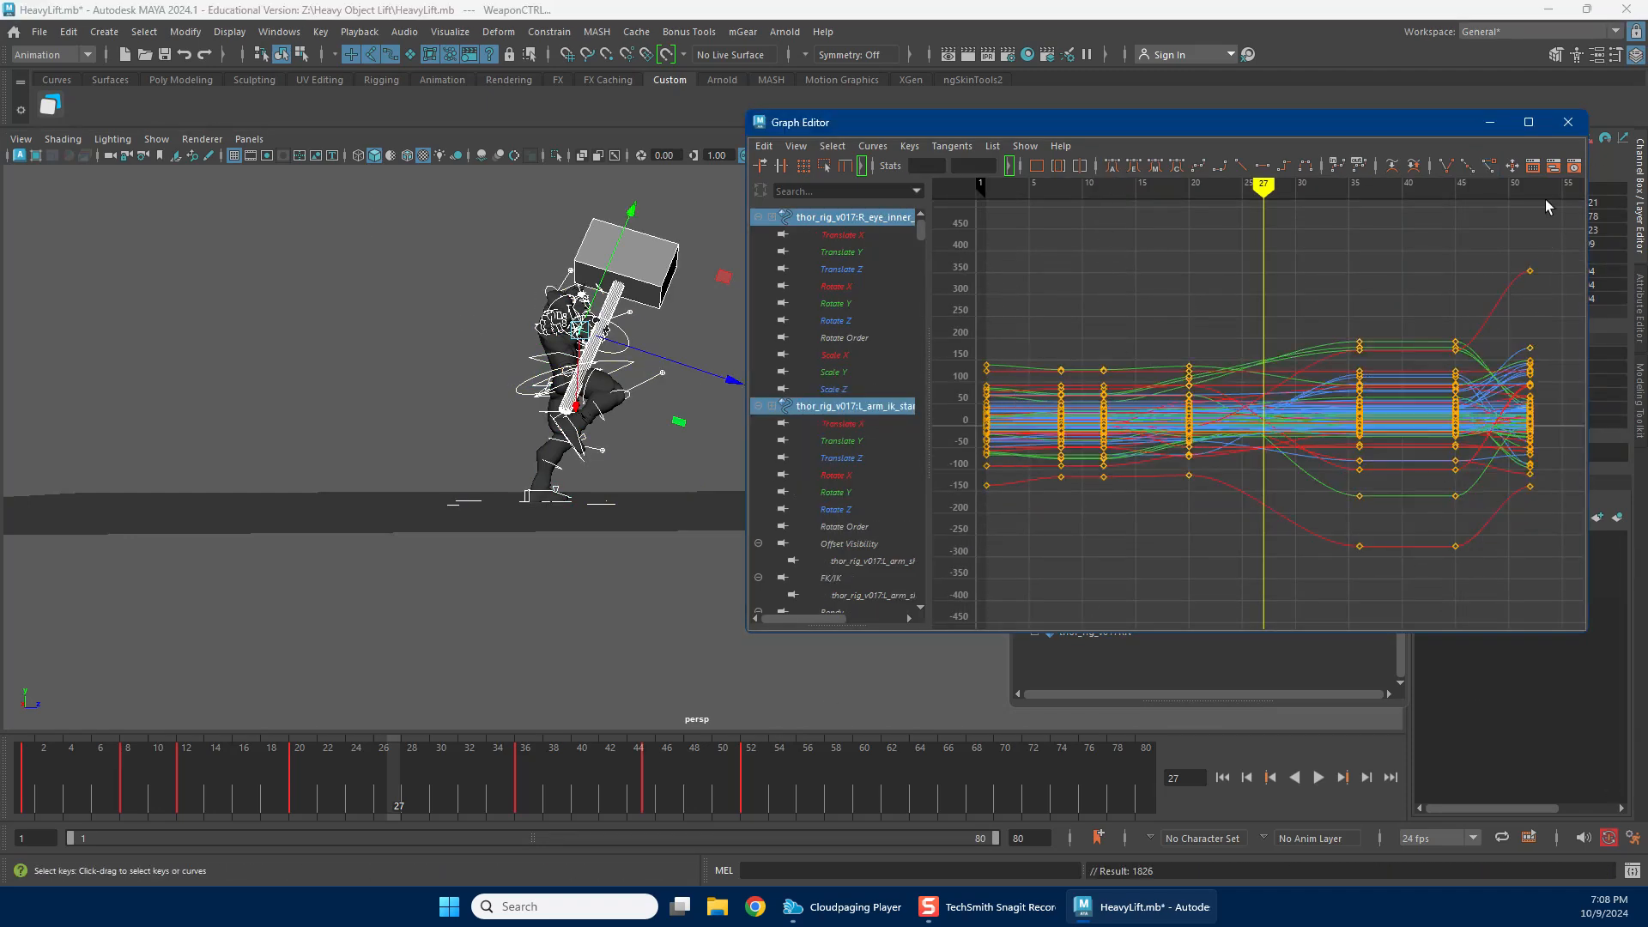
click(1566, 124)
Play back the smoothed motion and key all the selected controls at frame 61 to hold the slam pose.
key(alt+v)
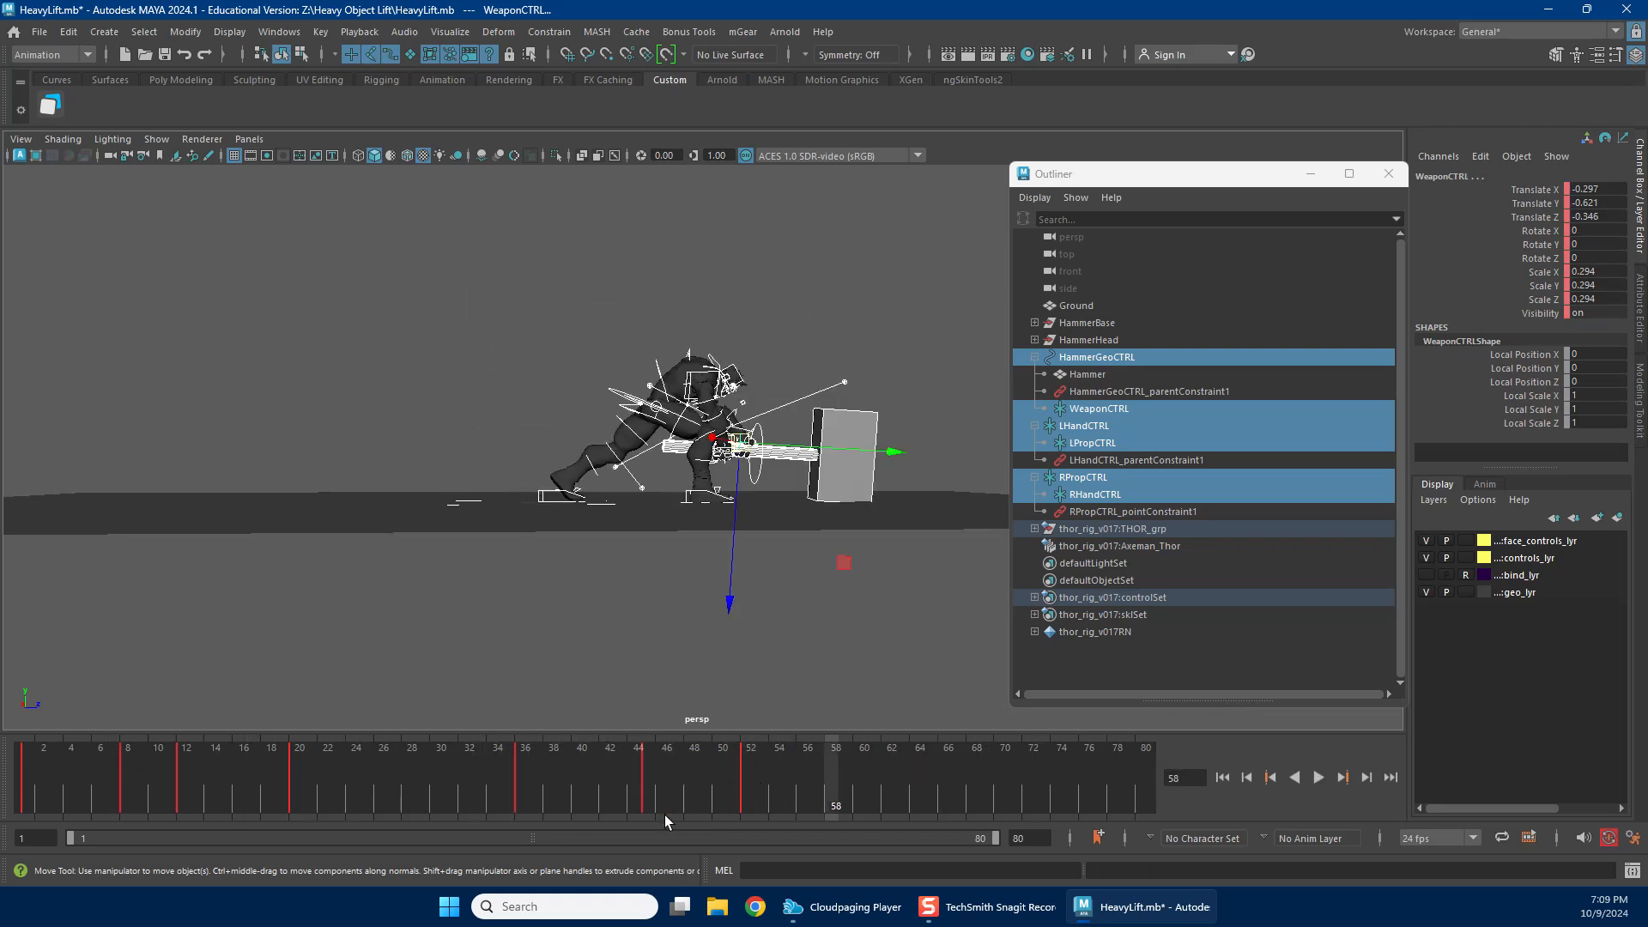
mouse_move(918, 776)
mouse_down()
mouse_move(764, 776)
mouse_move(837, 775)
mouse_move(804, 769)
mouse_up()
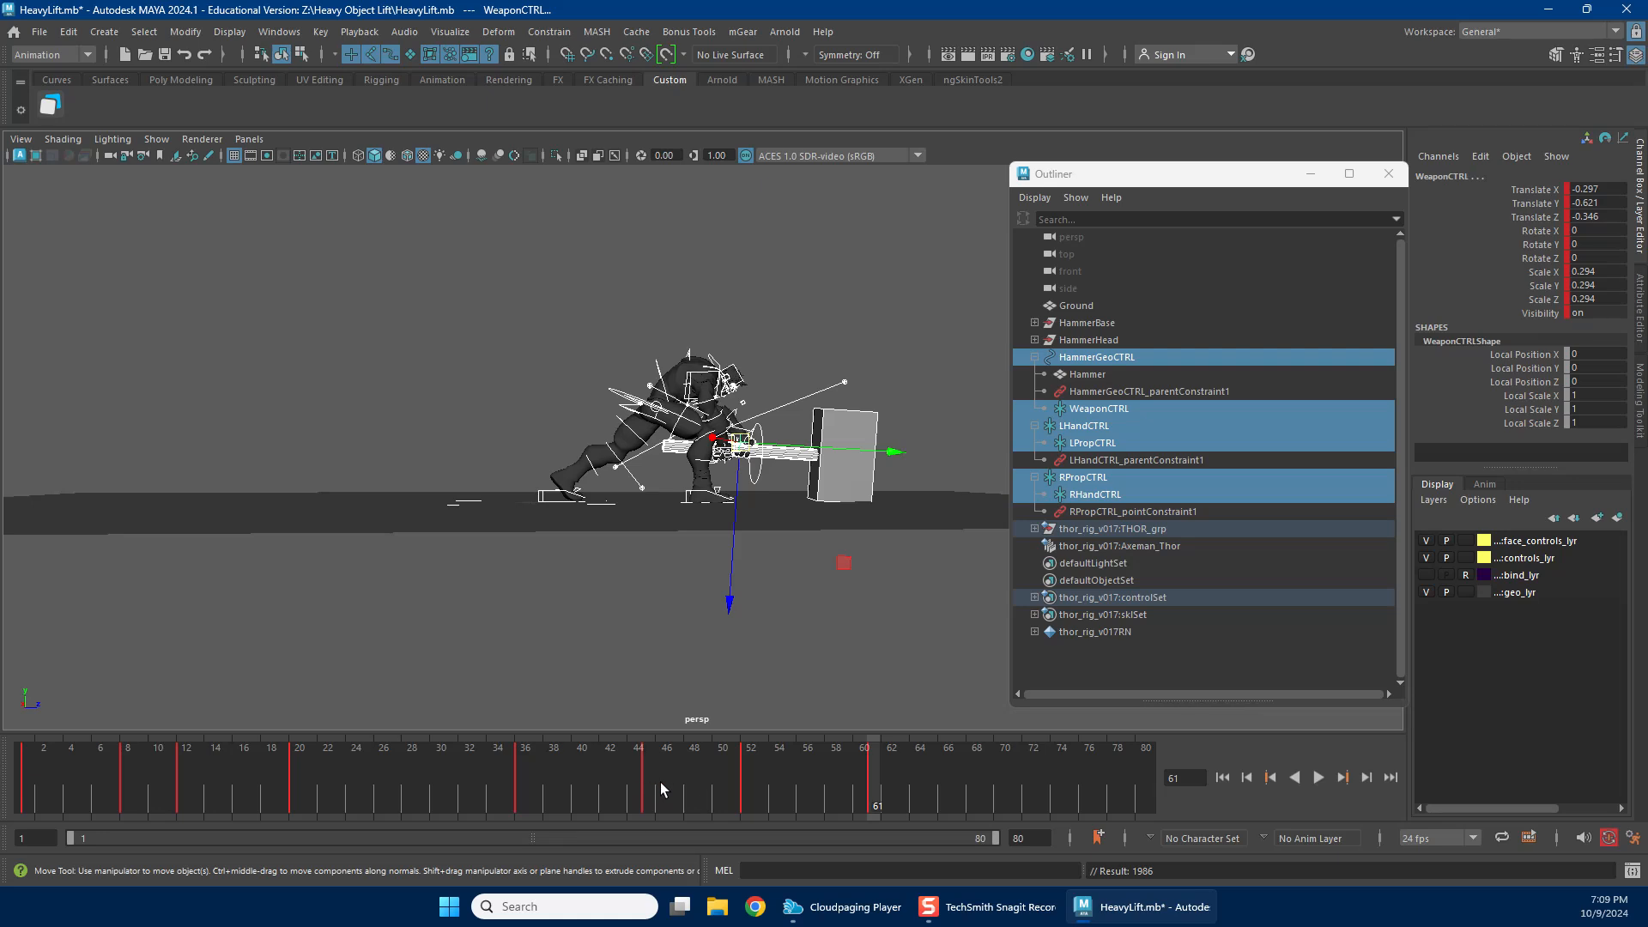
Play and scrub the animation between frames 61 and 6, examining the whole lift and slam from a closer angle.
key(alt+v)
key(alt+v)
drag(663, 781, 772, 756)
drag(871, 753, 98, 745)
alt+right_drag(465, 587, 557, 573)
alt+middle_drag(559, 579, 598, 633)
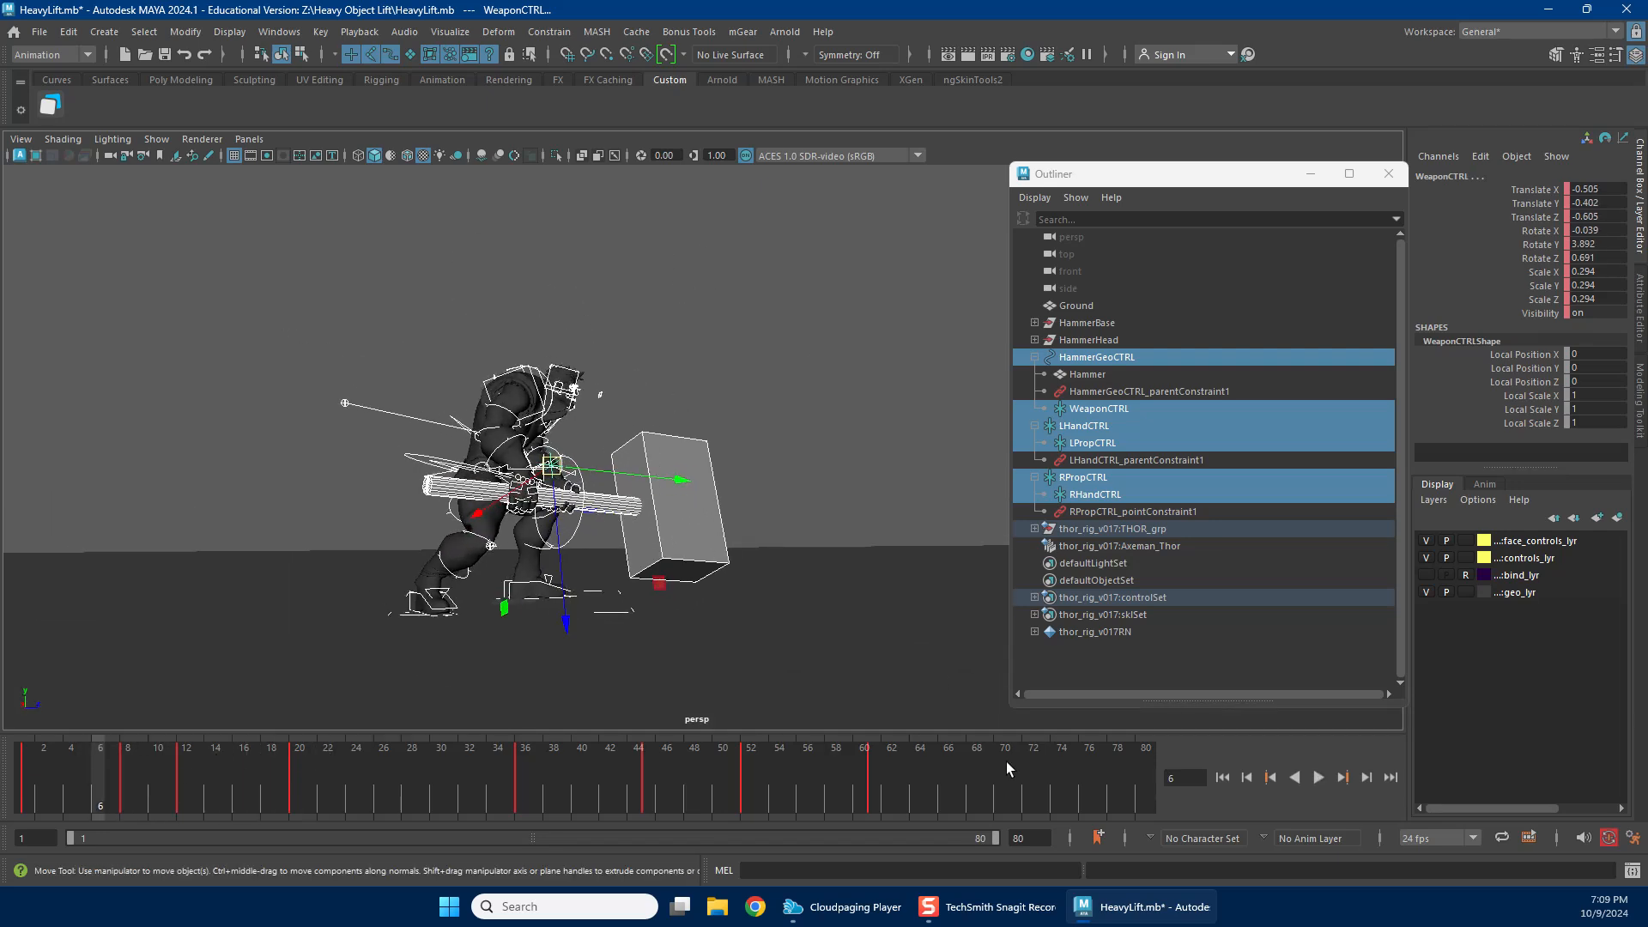